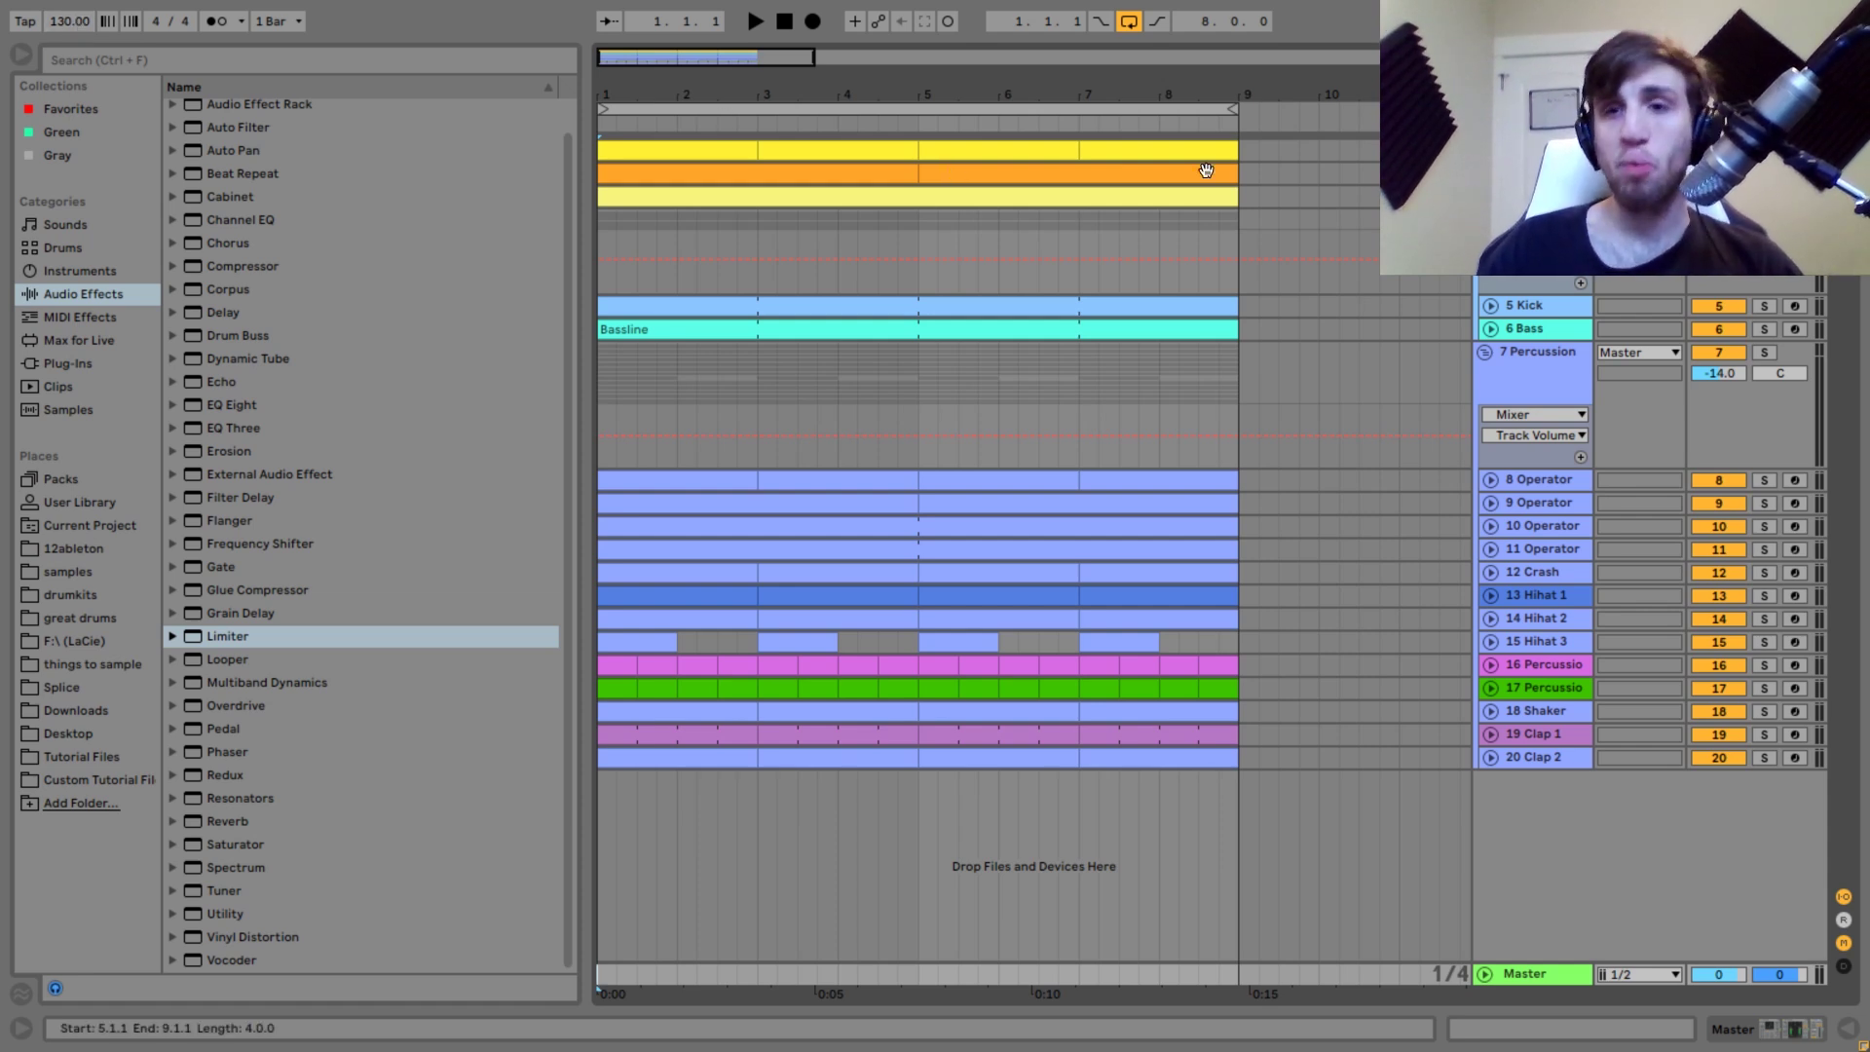
# Isolate the Rhodes Stab track, show its Simpler, Reverb and Auto Filter chain, and play it alone.
pyautogui.press('space')
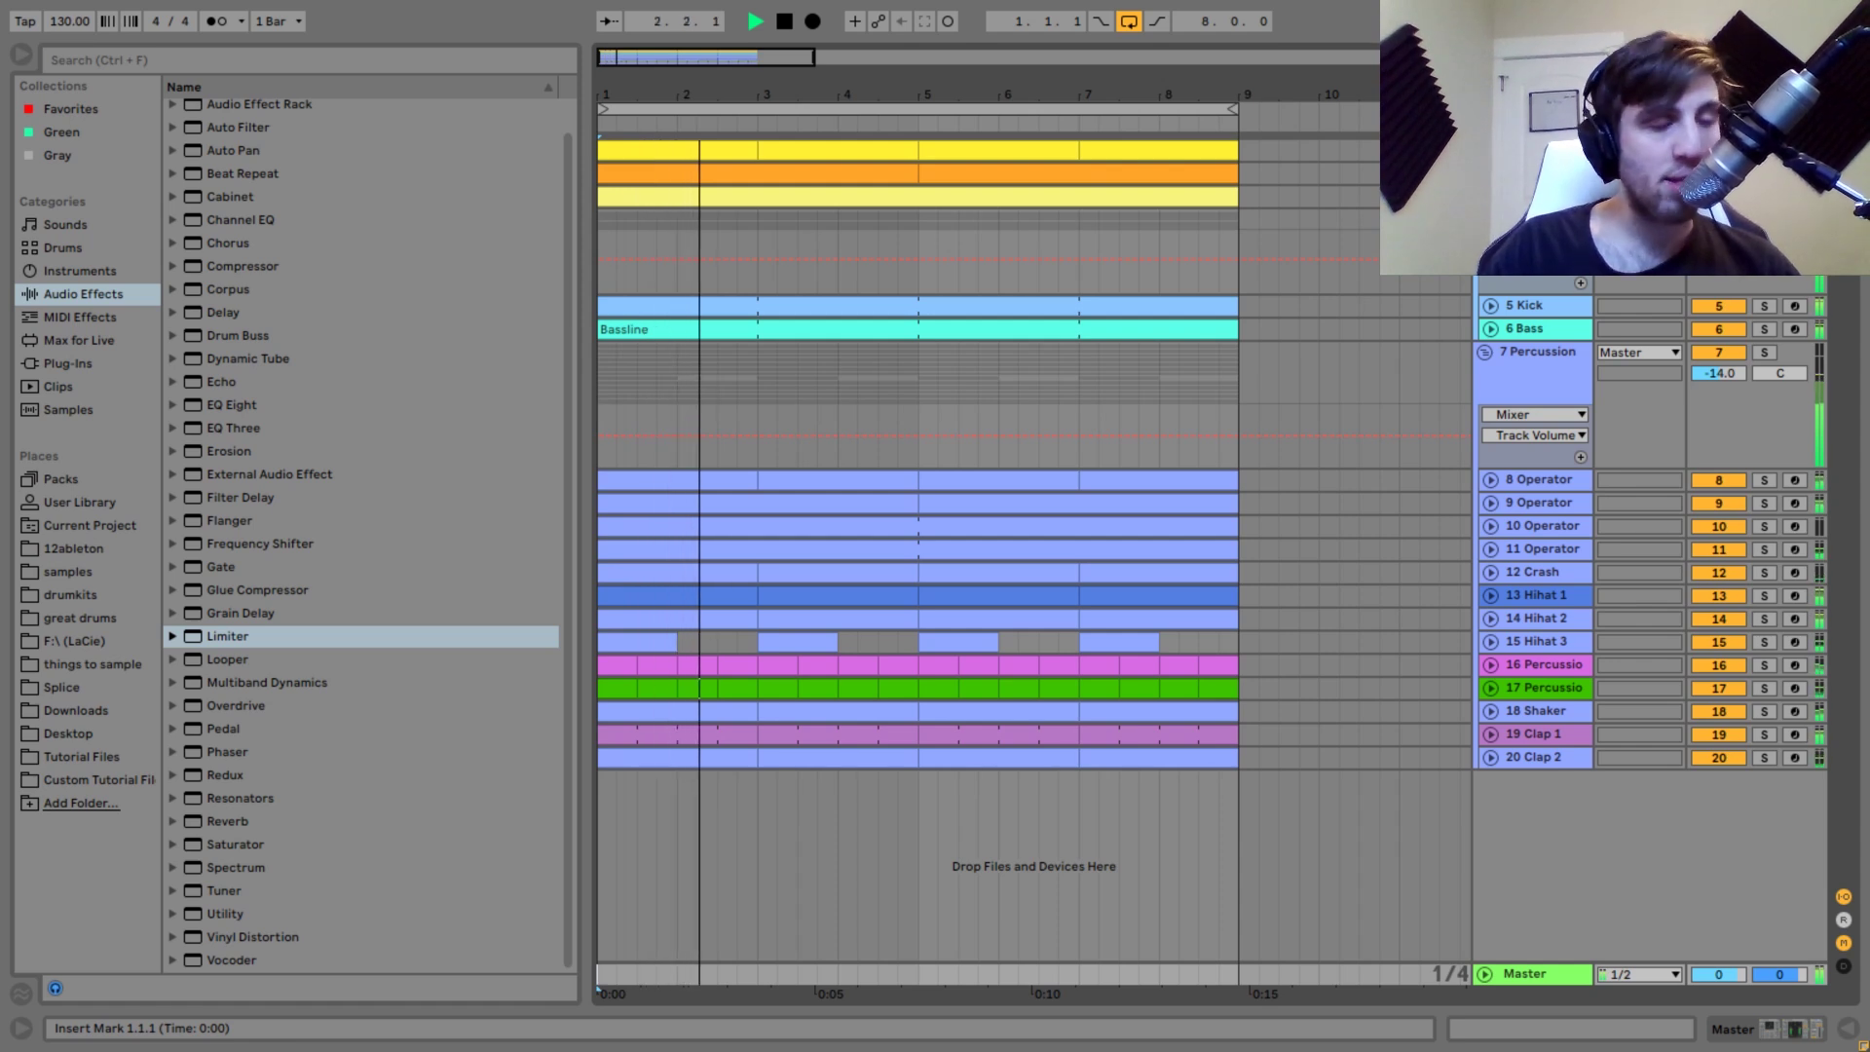
pyautogui.press('space')
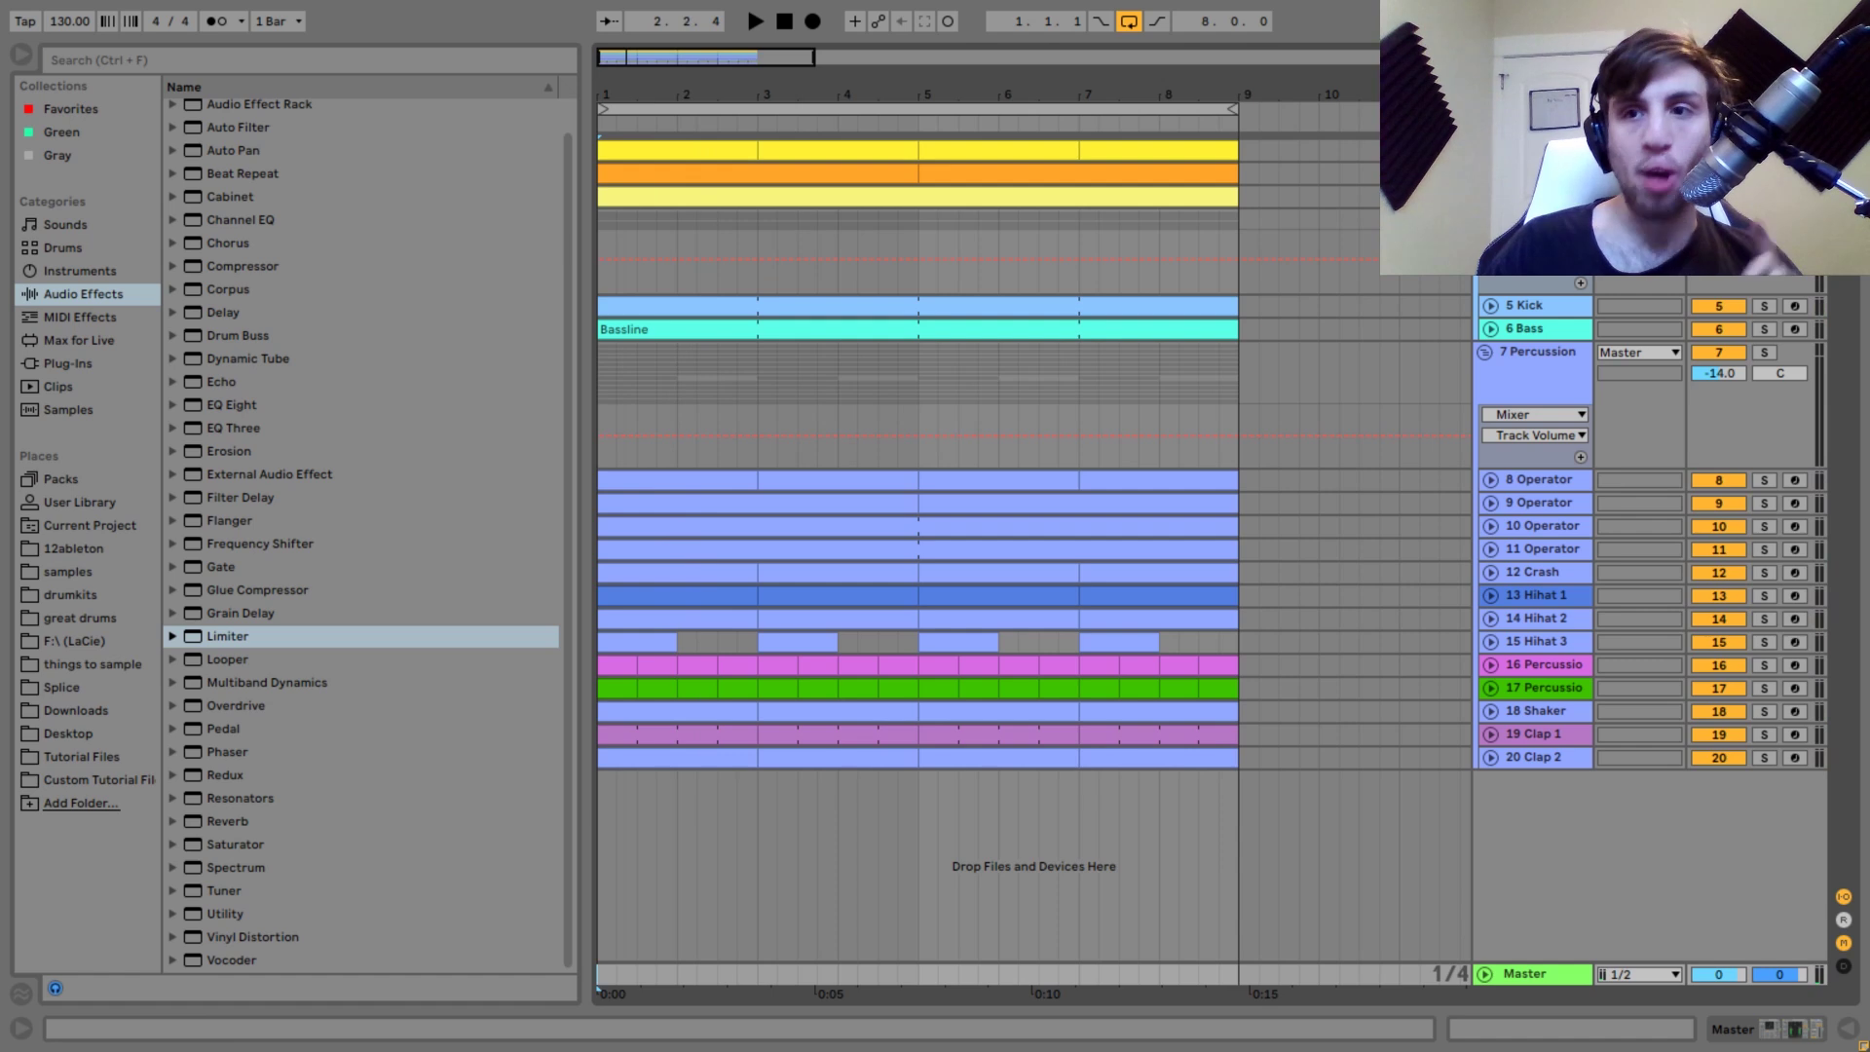
pyautogui.keyDown('ctrl'); pyautogui.click(1719, 353); pyautogui.keyUp('ctrl')
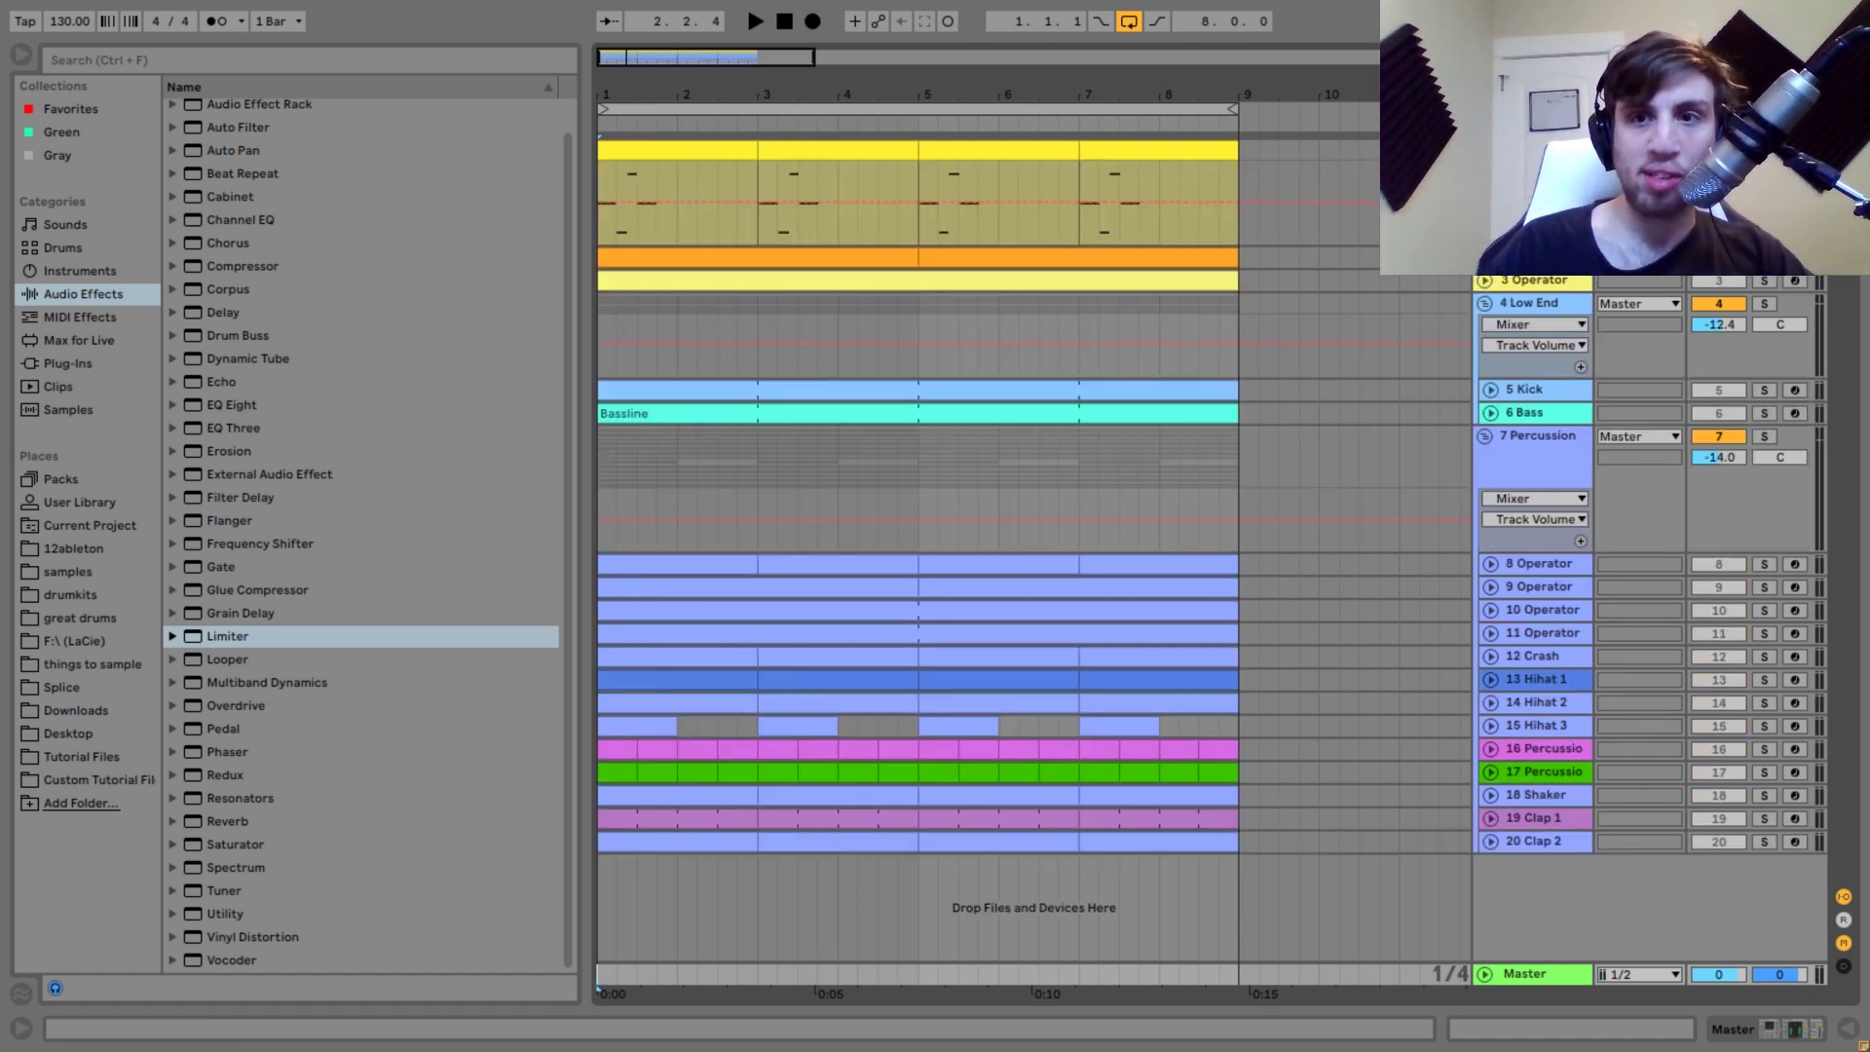
pyautogui.hotkey('ctrl', 'alt', 'l')
pyautogui.press('space')
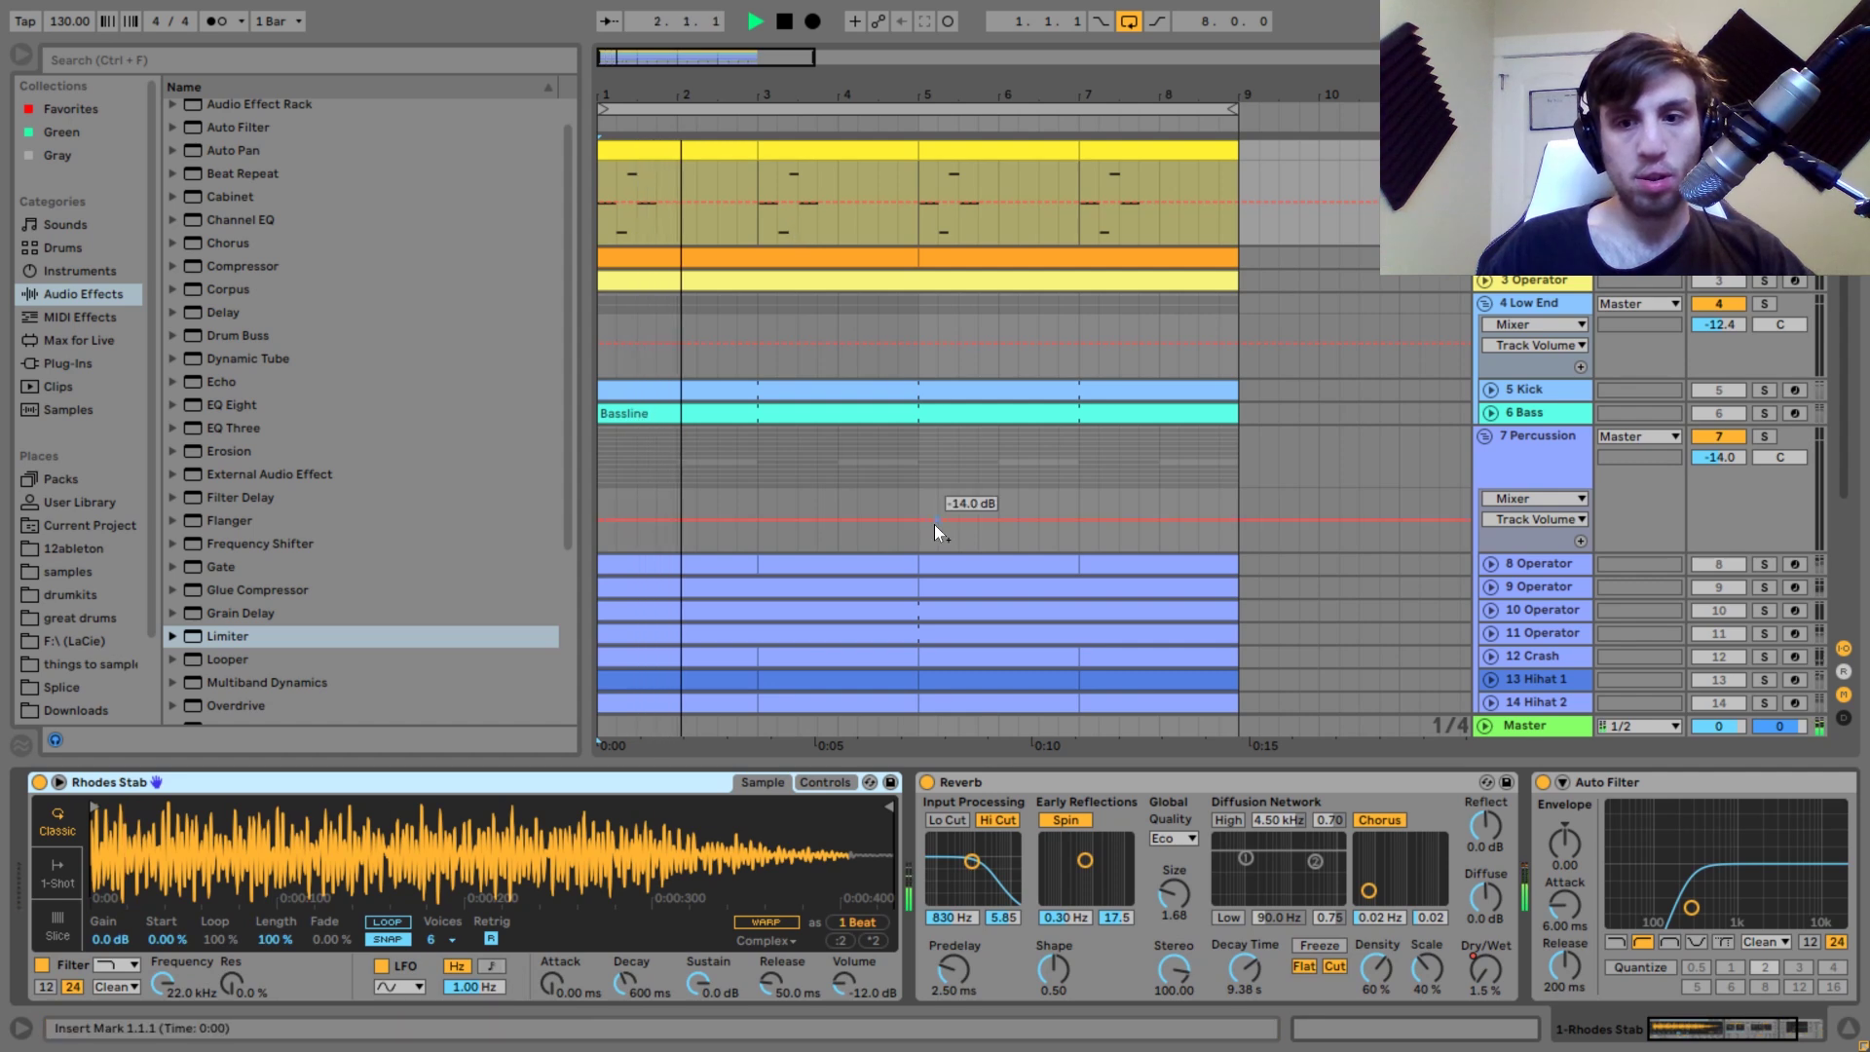
pyautogui.moveTo(1720, 1029); pyautogui.dragTo(1647, 1032)
pyautogui.press('space')
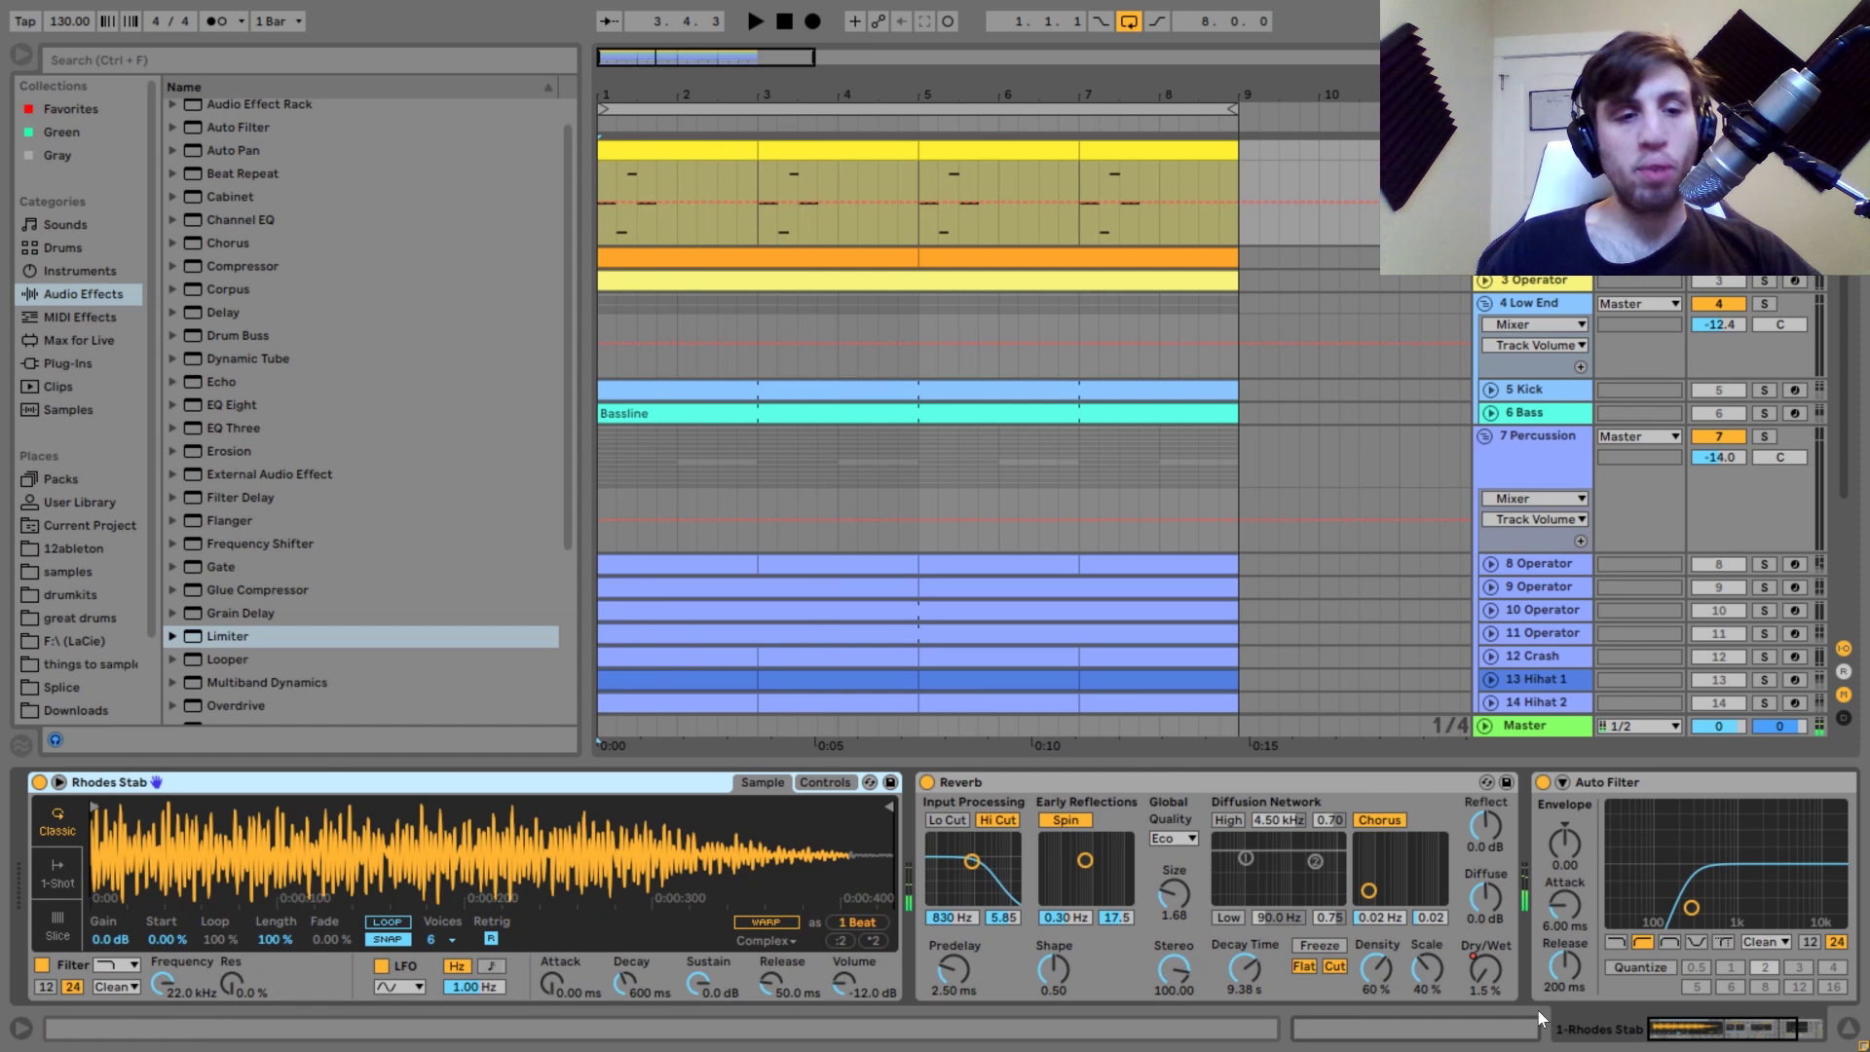
# Reveal the Rhodes Stab sample in the browser, then select the clip's first two bars.
pyautogui.rightClick(725, 816)
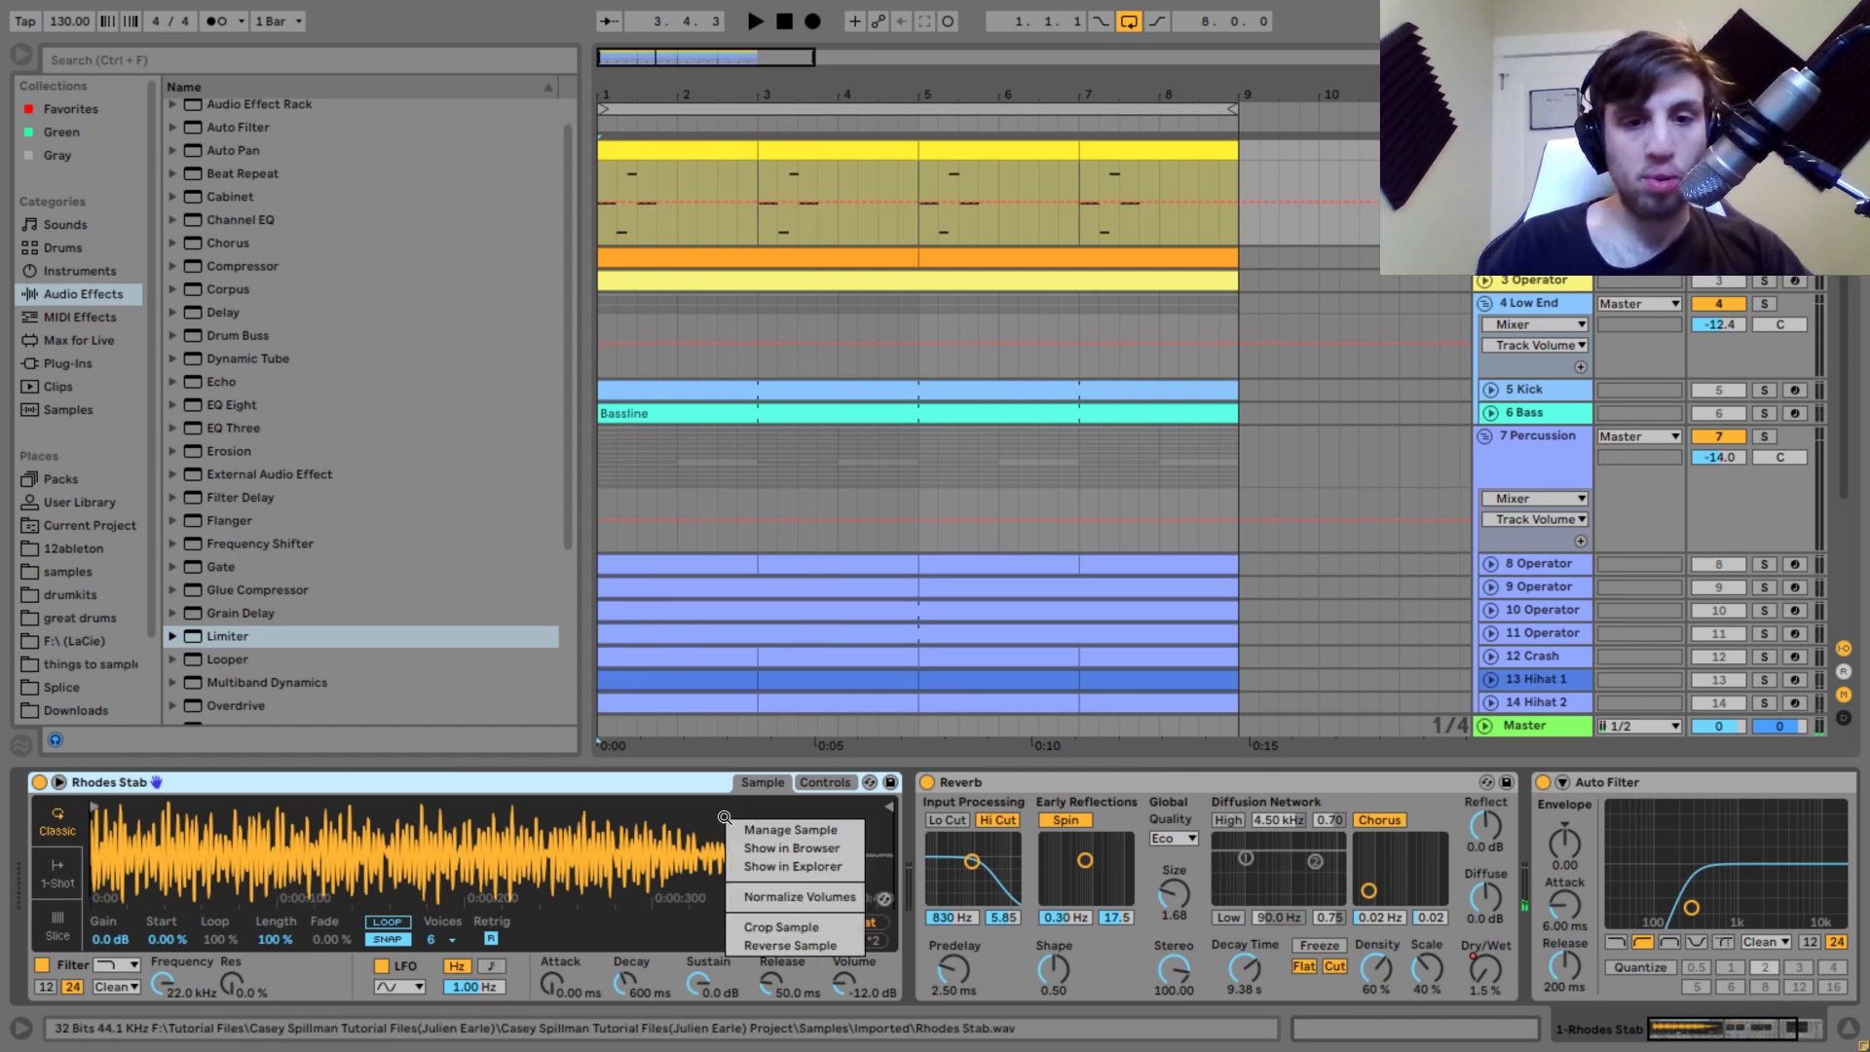
pyautogui.click(770, 848)
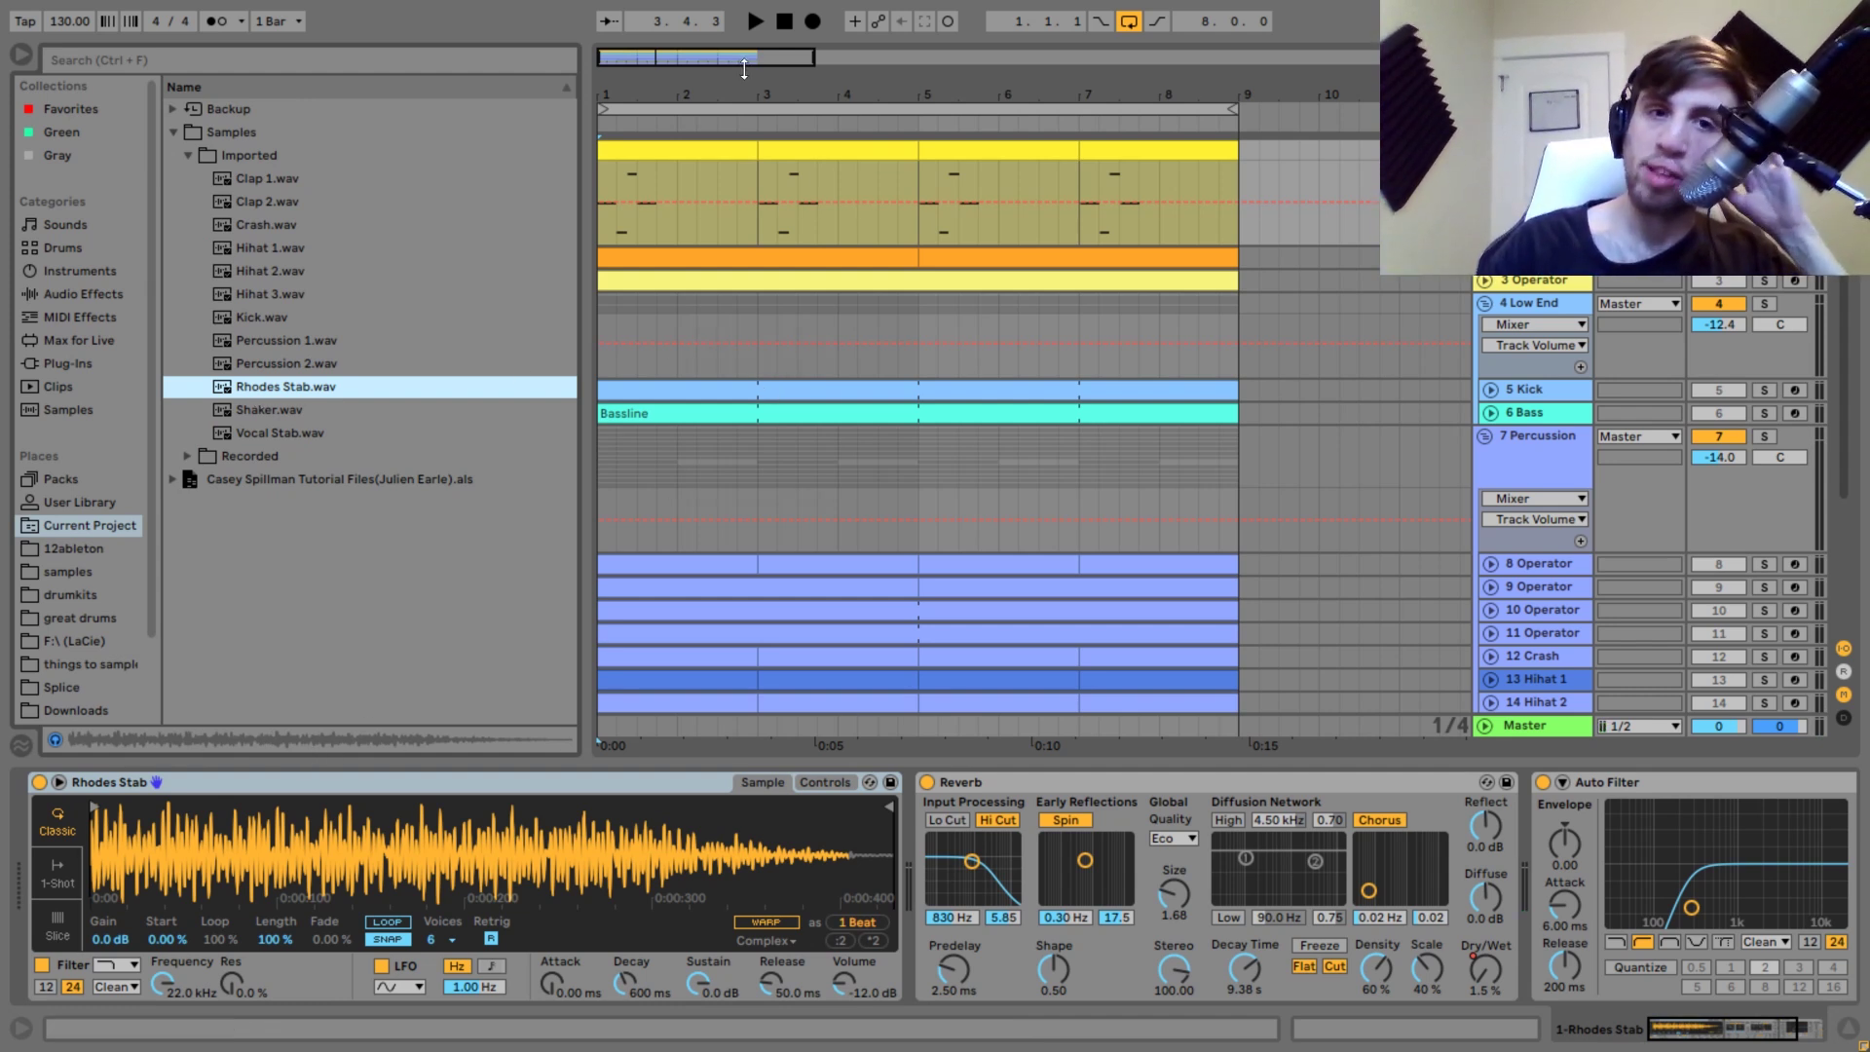
pyautogui.doubleClick(711, 153)
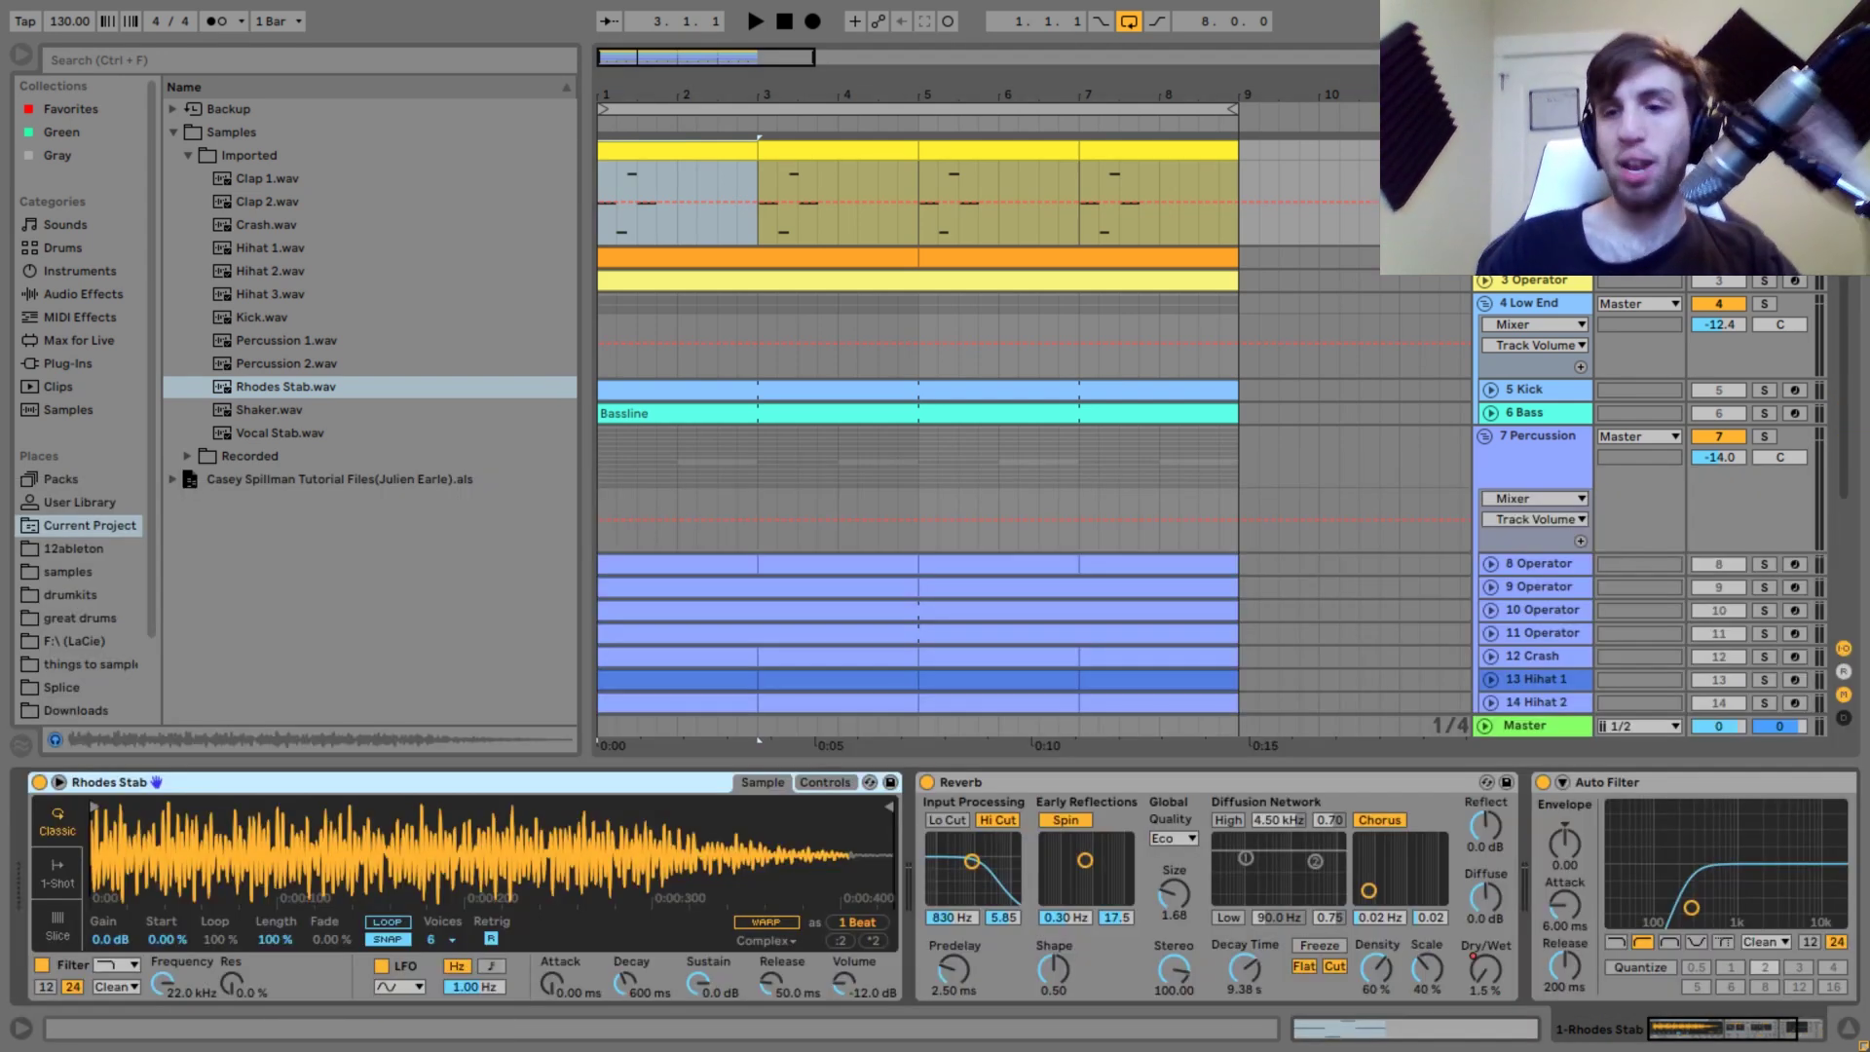
# Show the Reverb Dry/Wet automation on the Rhodes clip, zoom in, and play it.
pyautogui.rightClick(1476, 986)
pyautogui.press('Escape')
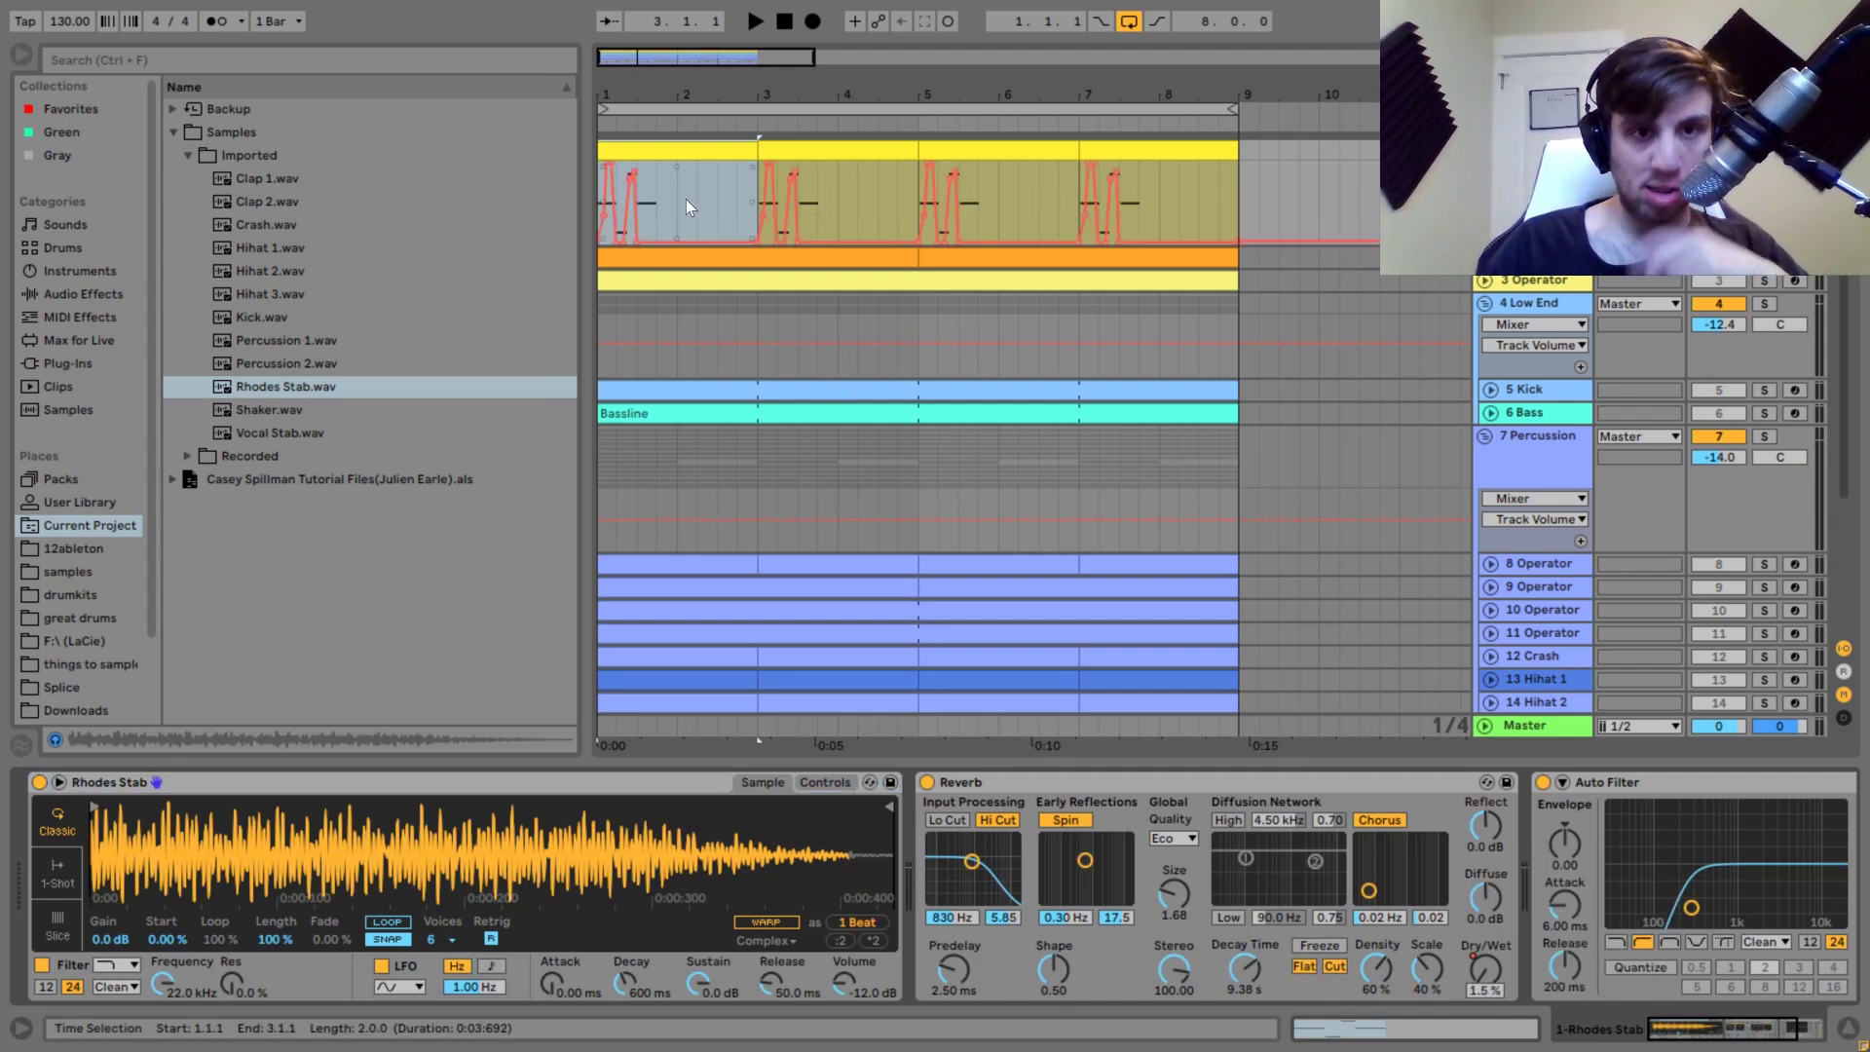
pyautogui.press('+')
pyautogui.press('+')
pyautogui.press('+')
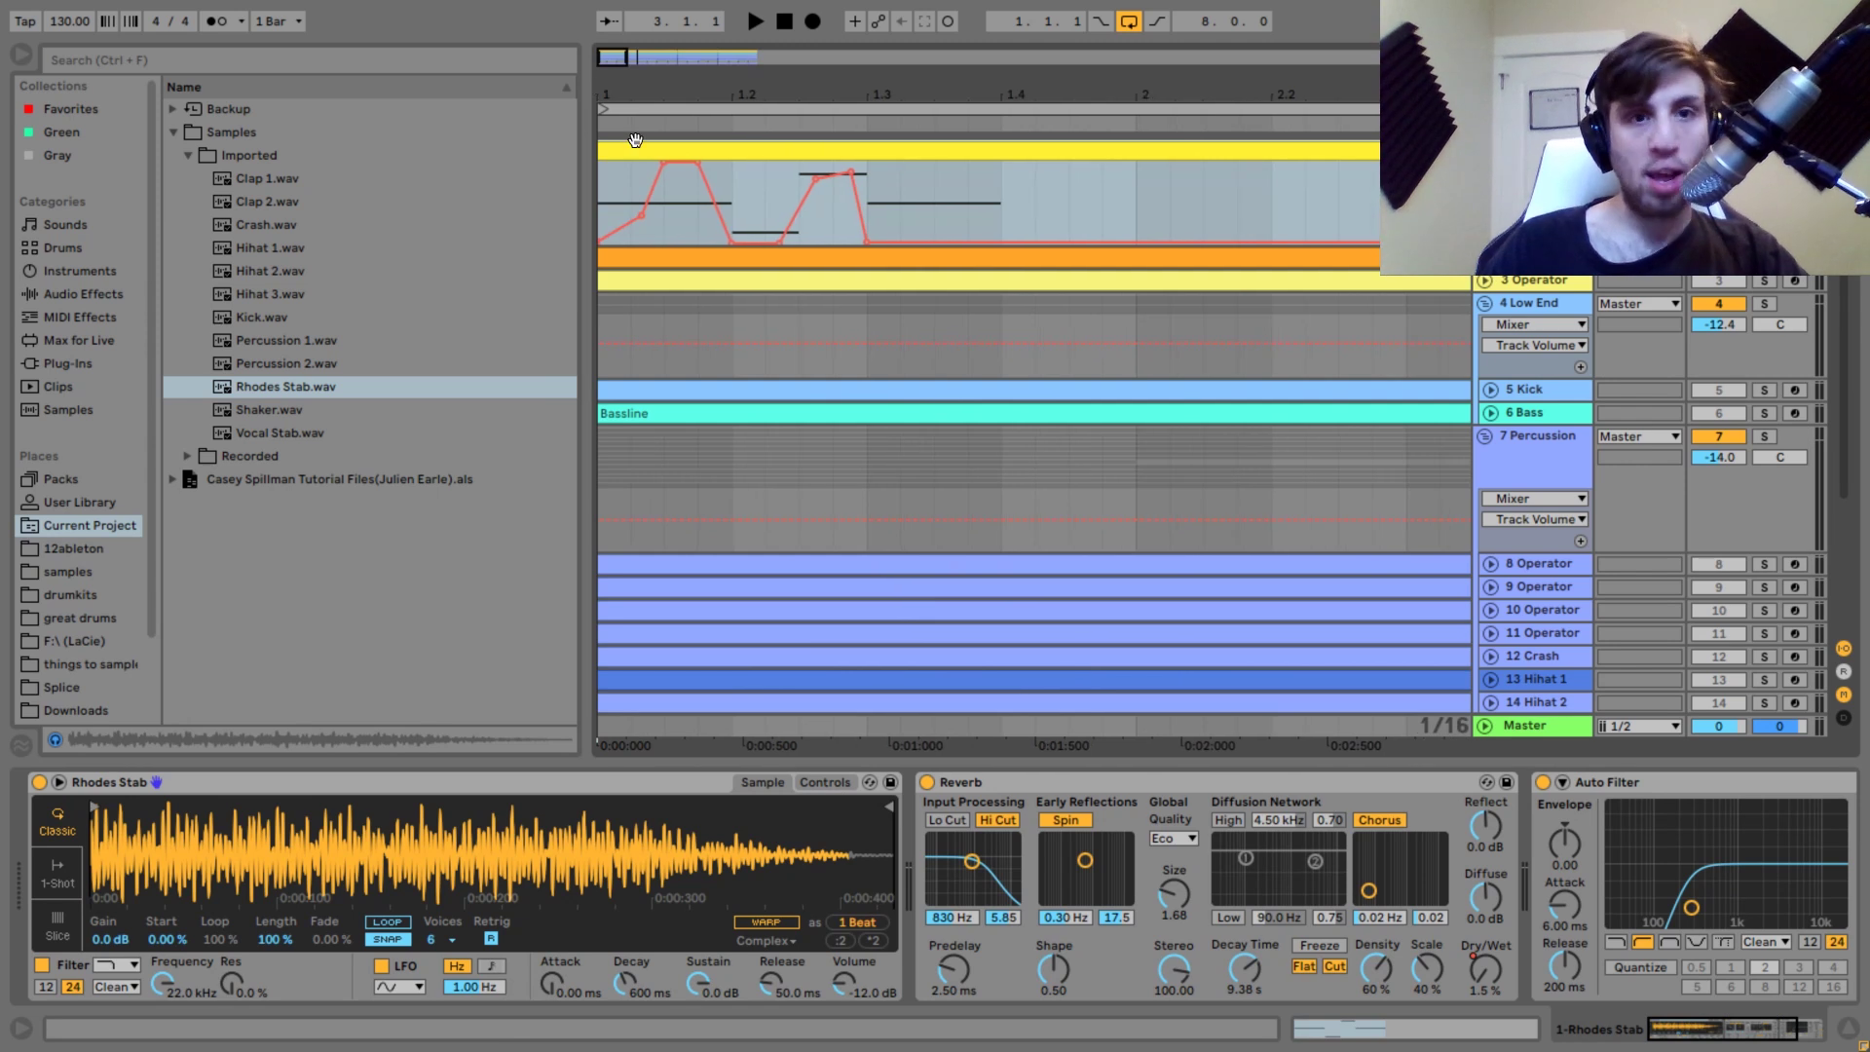
pyautogui.press('space')
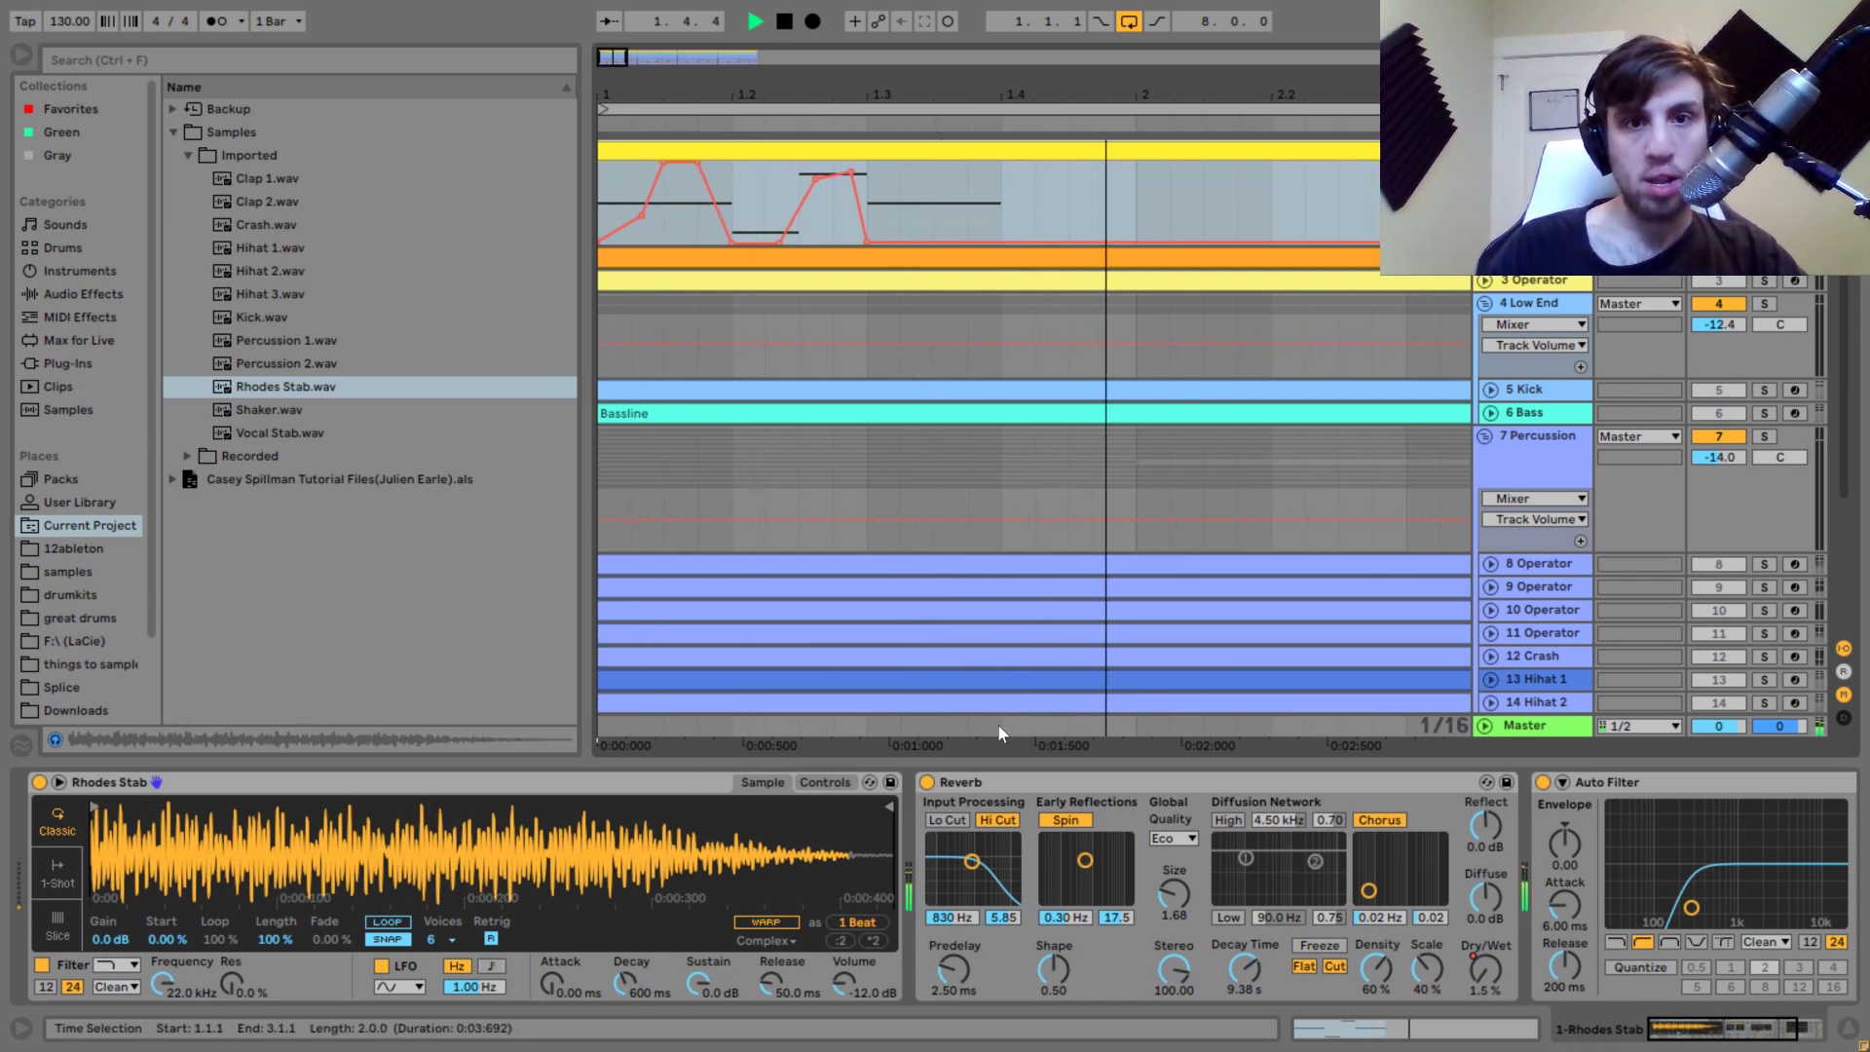
pyautogui.press('space')
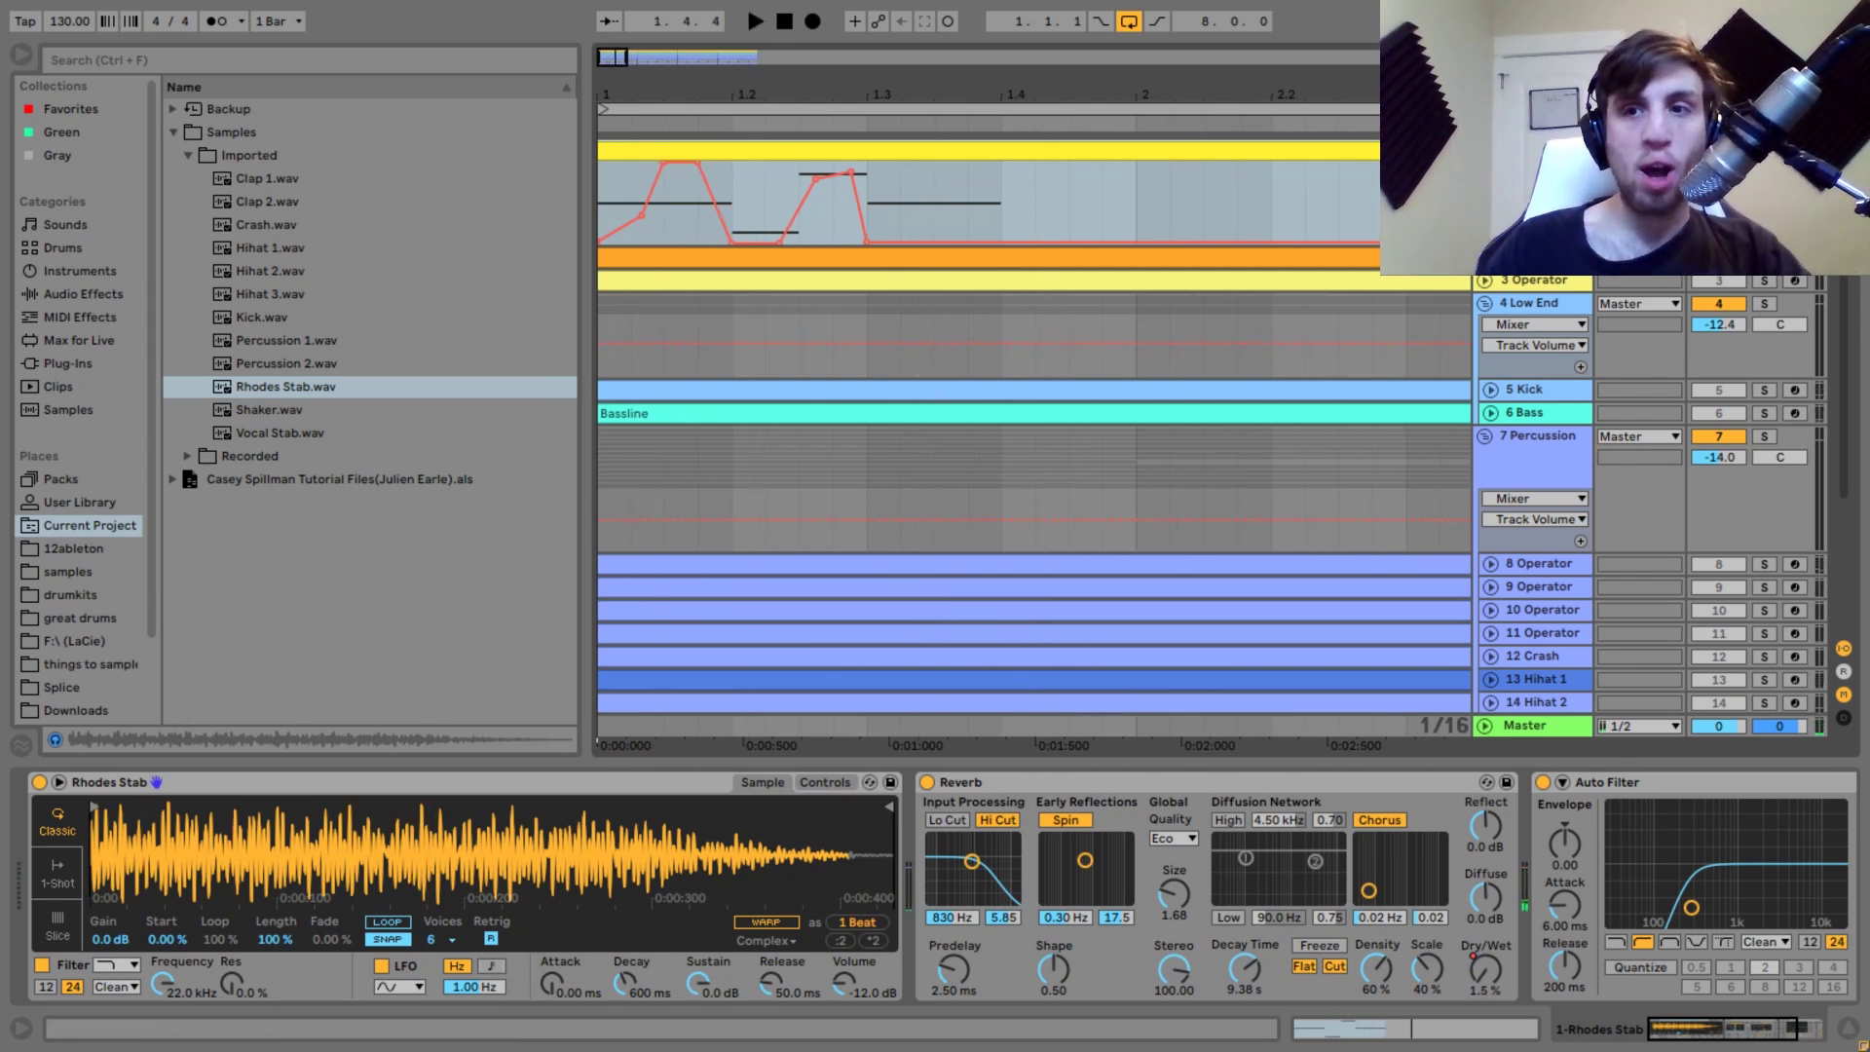
# Reactivate the other tracks and play the full mix.
pyautogui.click(1765, 258)
pyautogui.press('space')
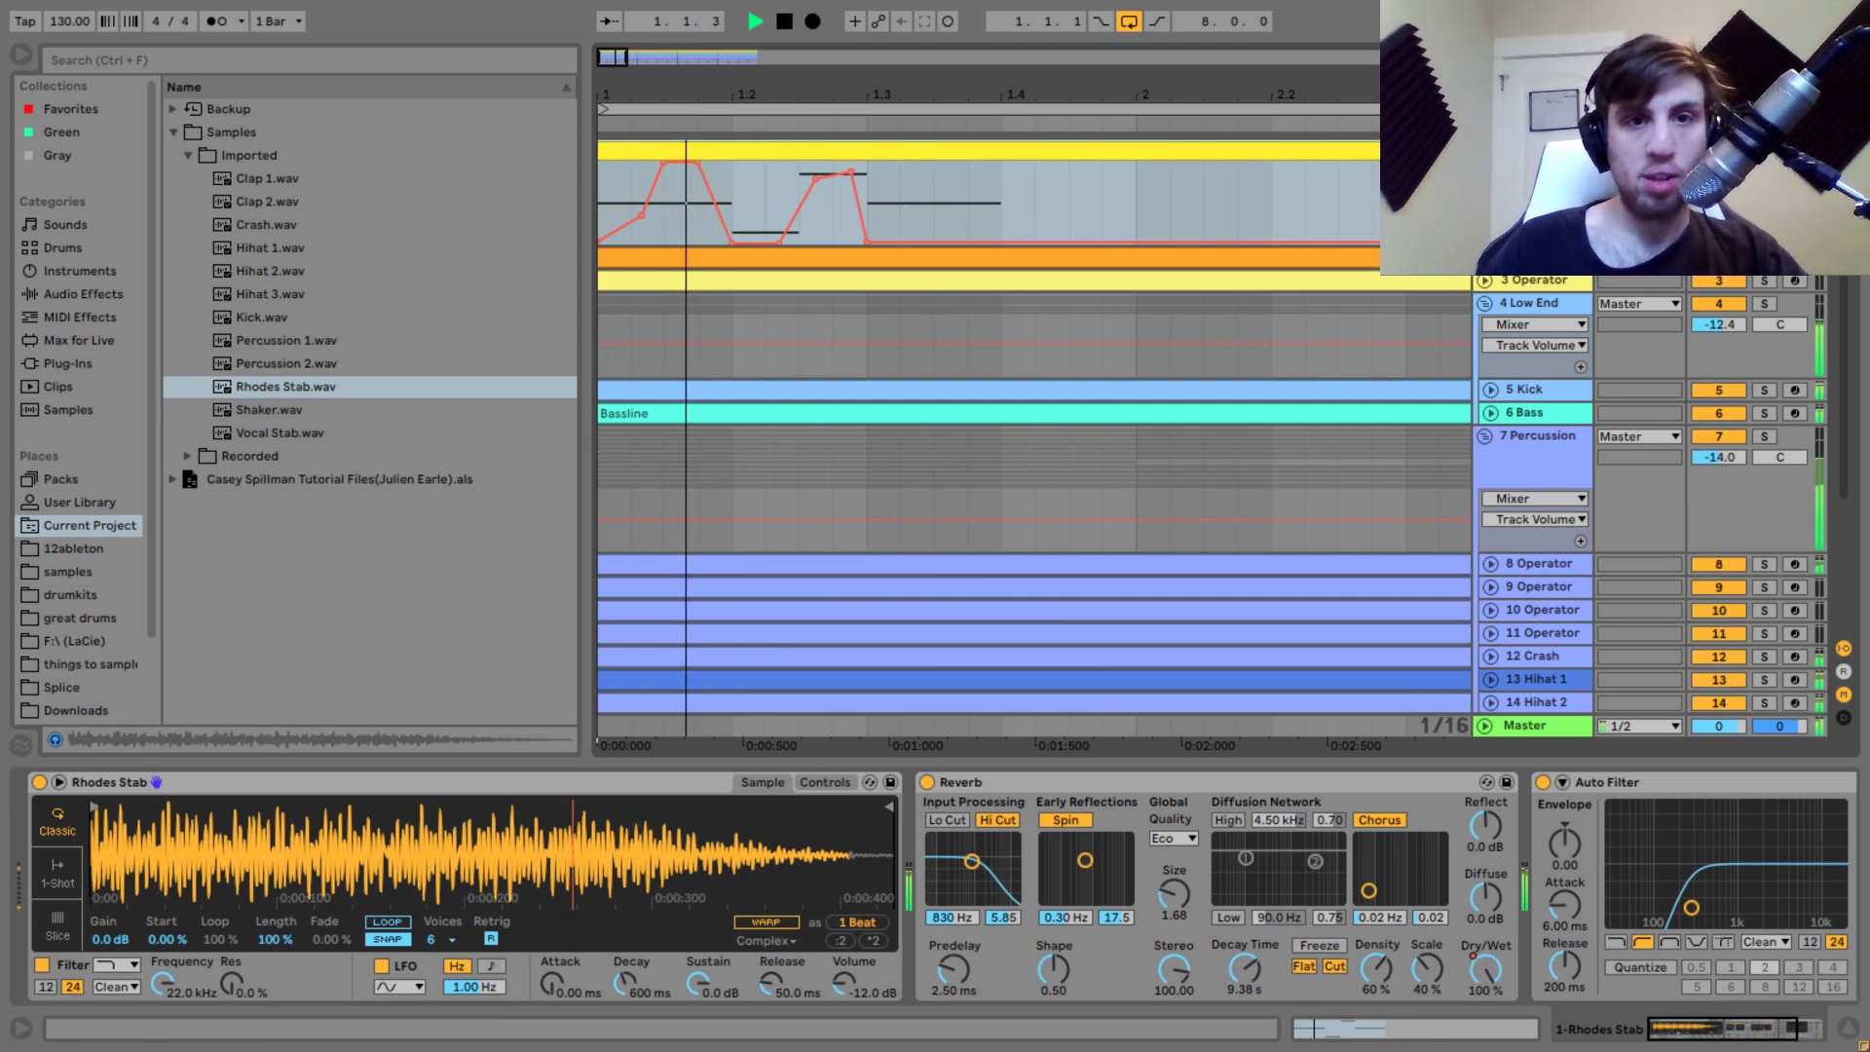
pyautogui.press('space')
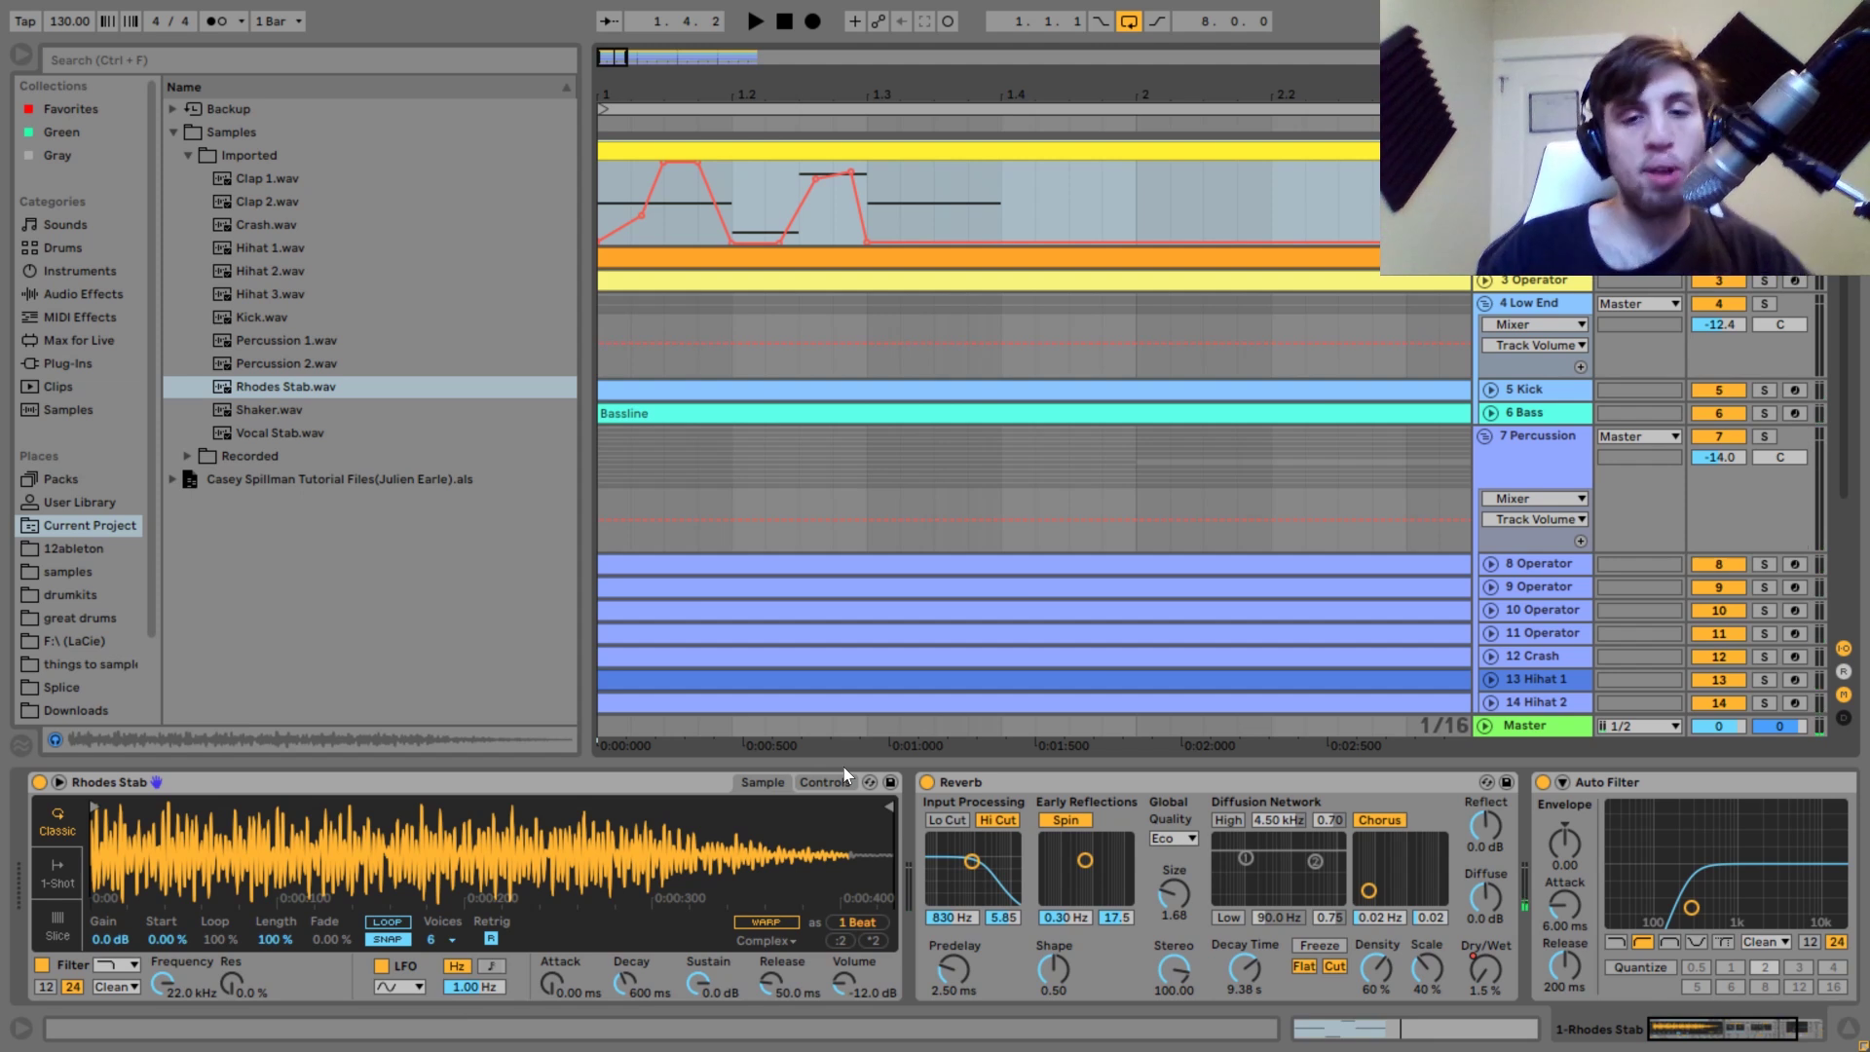
# Bypass the Rhodes Reverb to compare by ear, then switch it back on.
pyautogui.click(928, 781)
pyautogui.press('space')
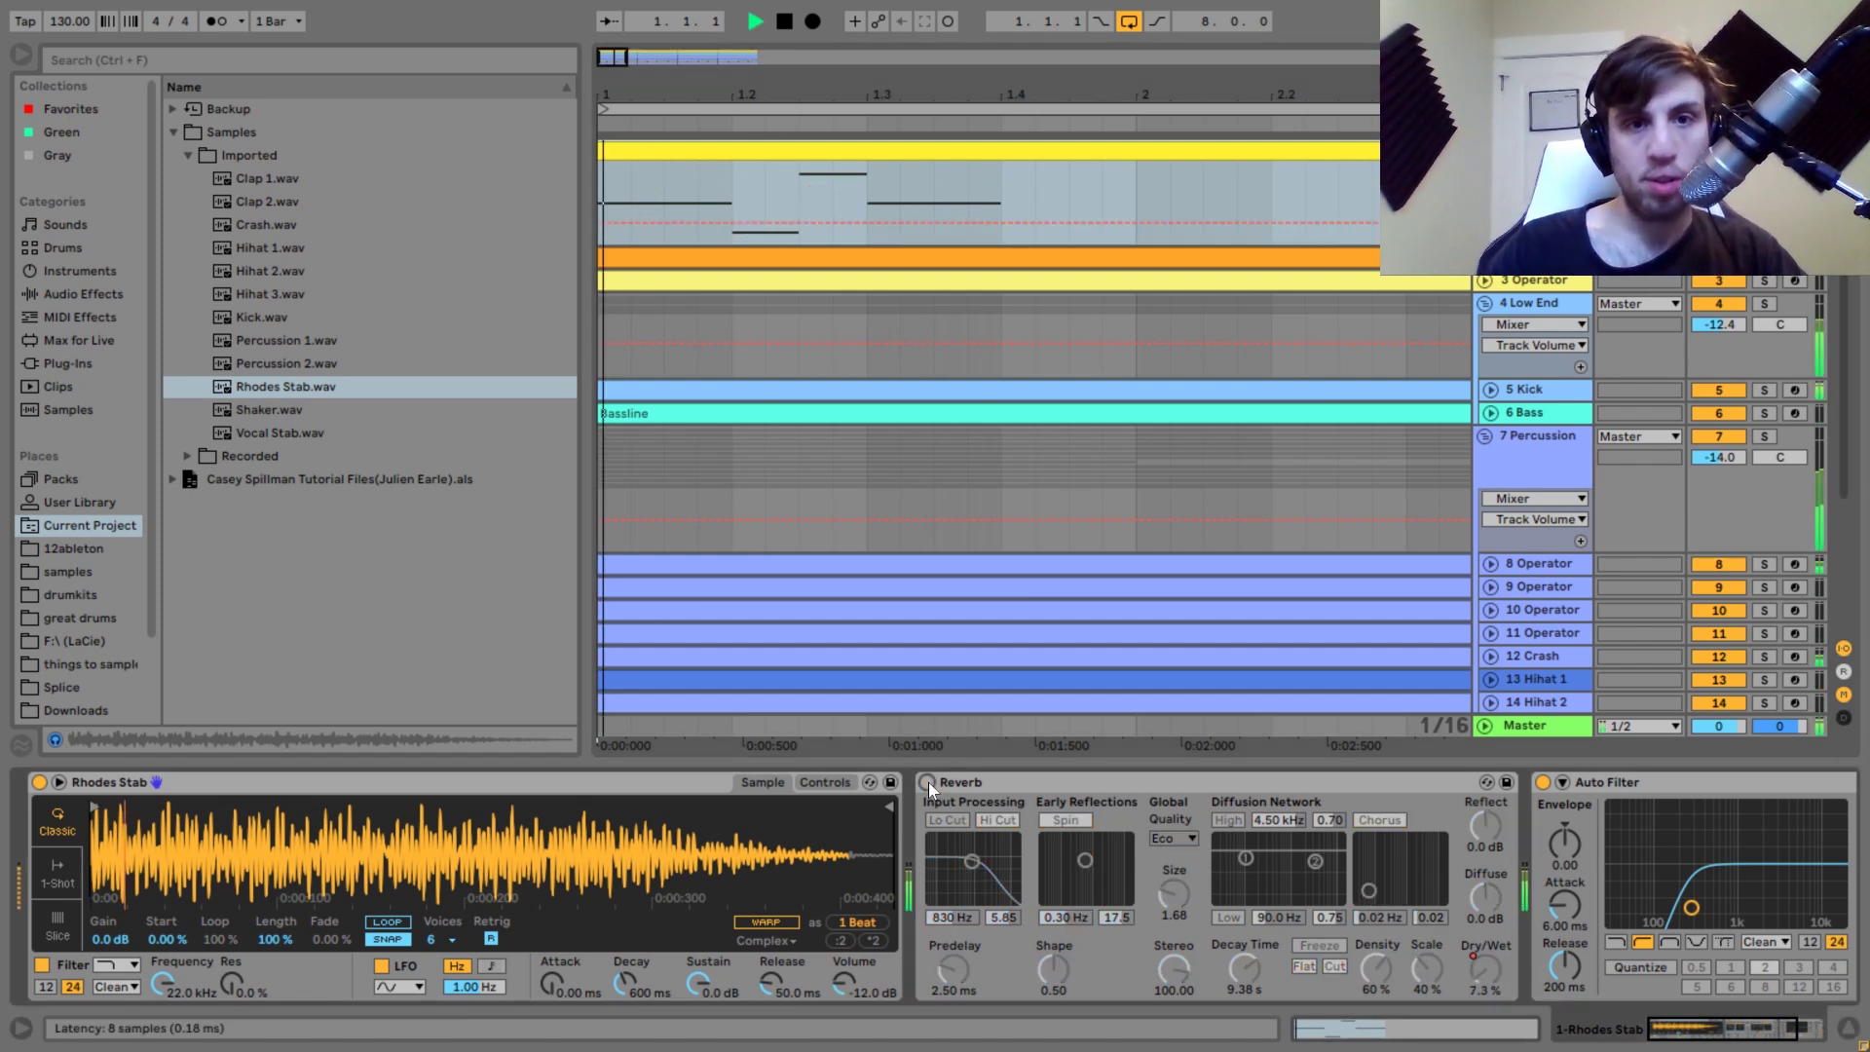
pyautogui.press('space')
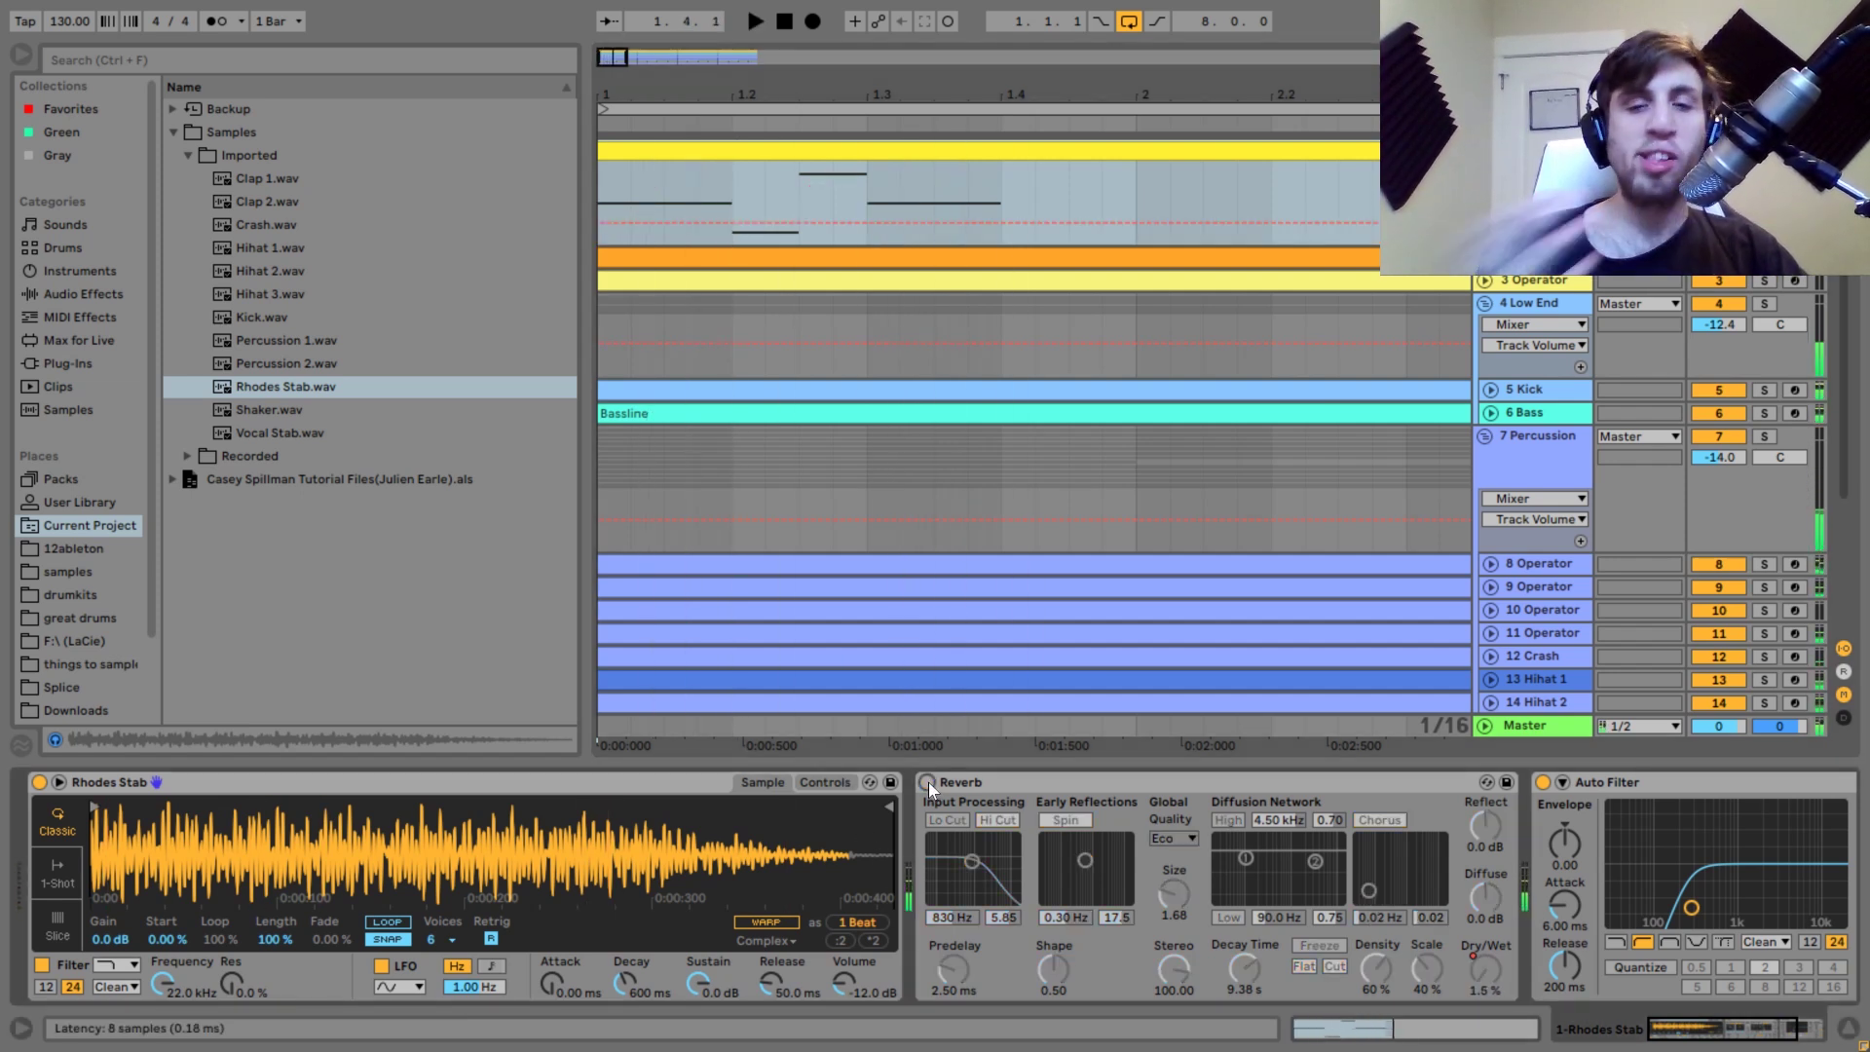
pyautogui.click(928, 782)
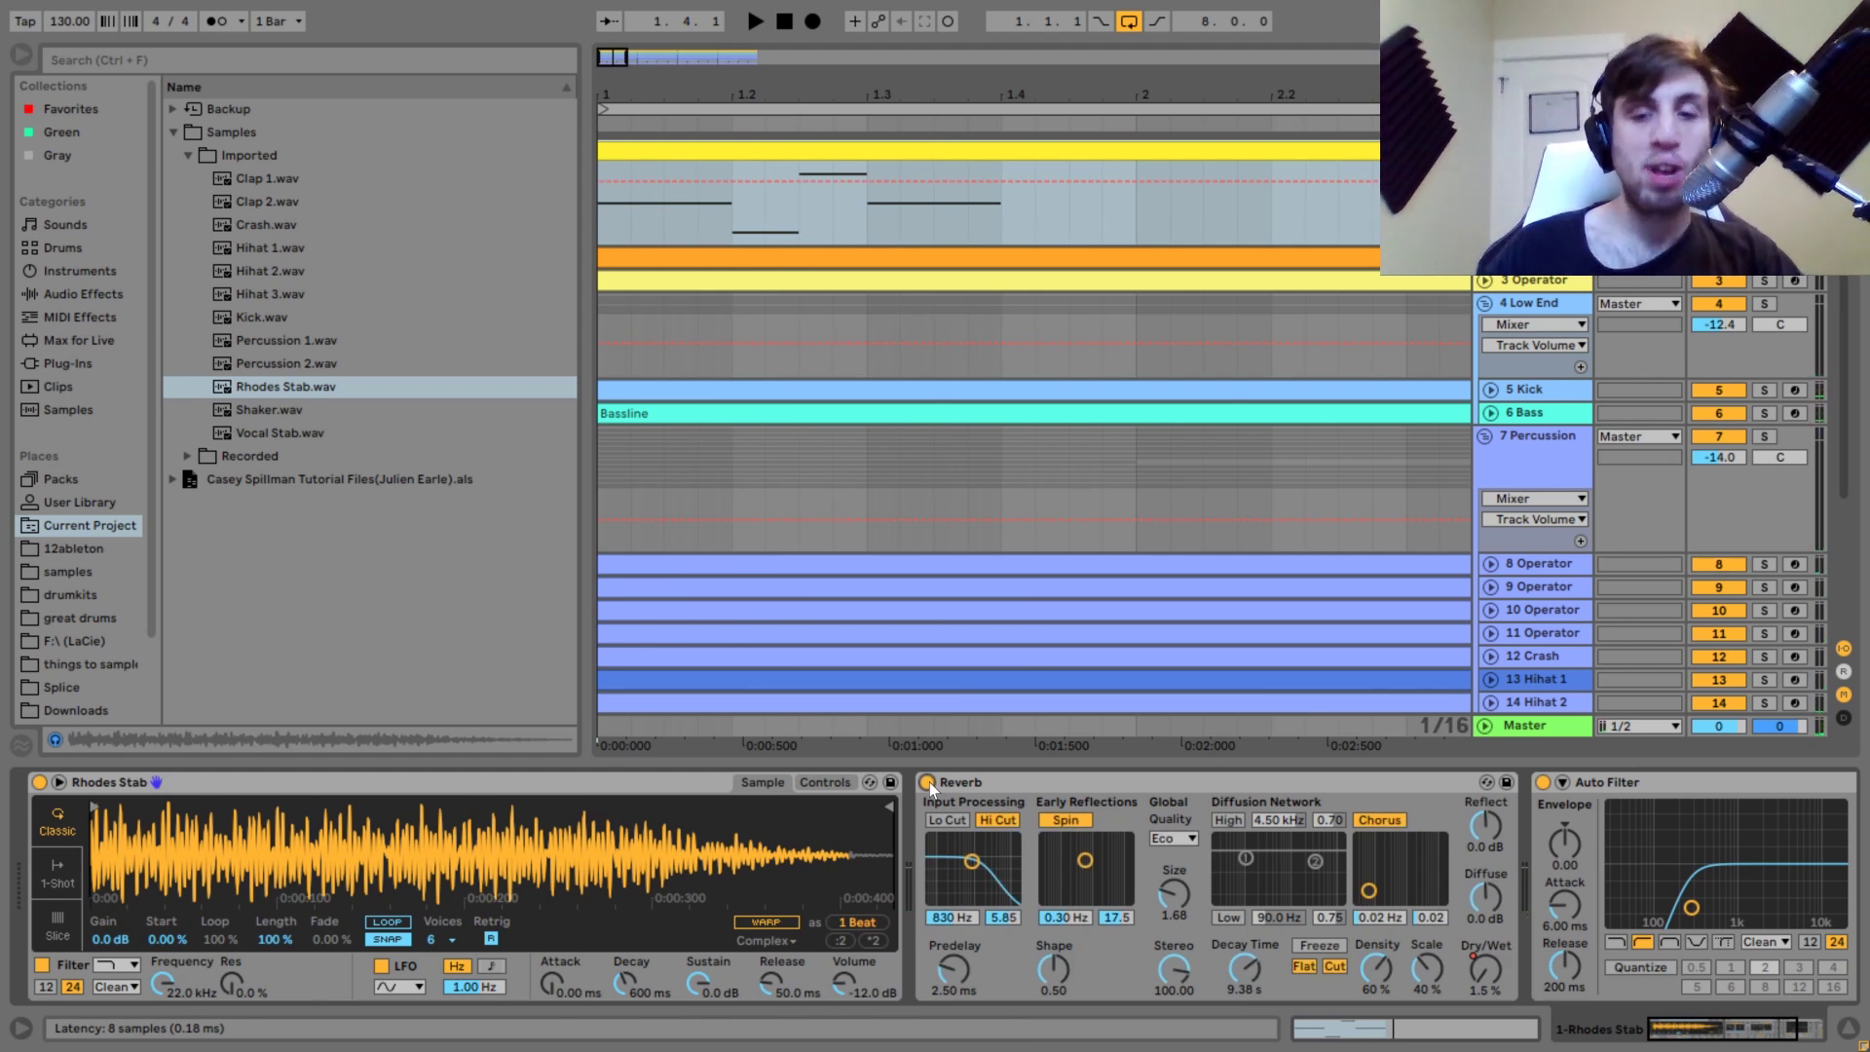
pyautogui.press('space')
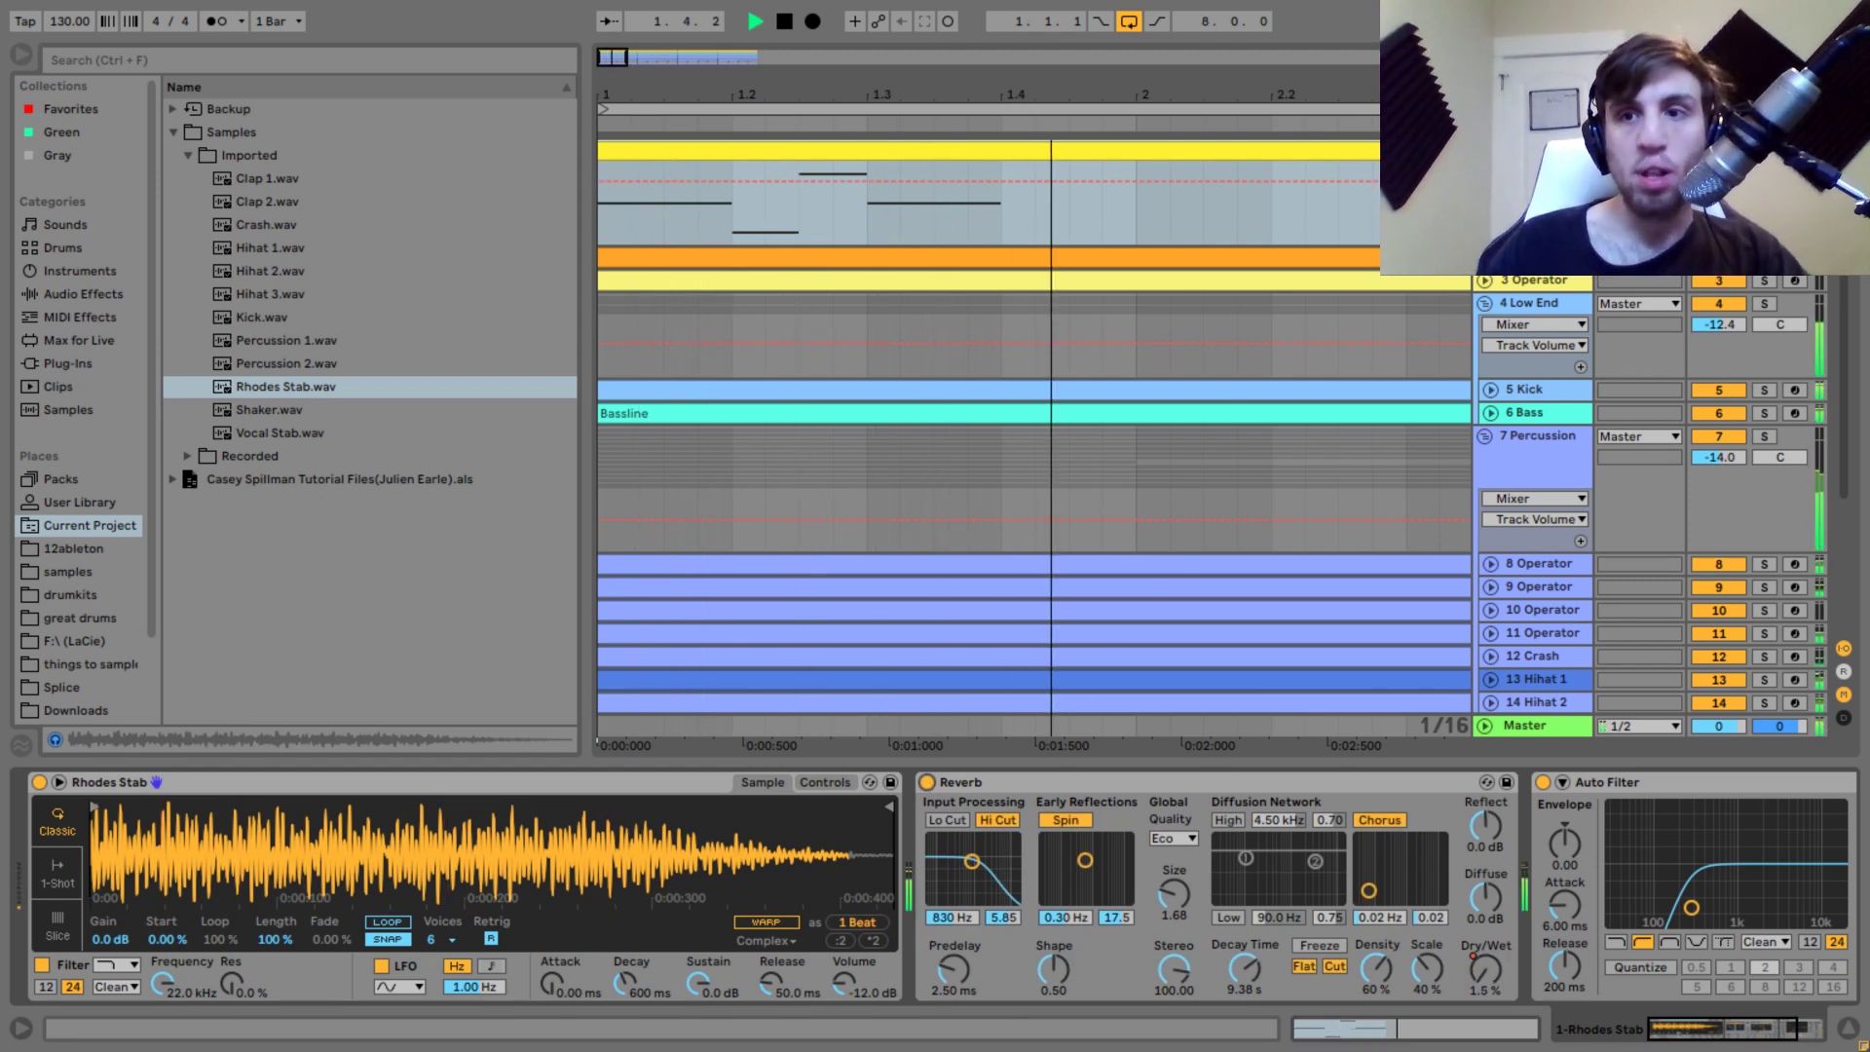
pyautogui.press('space')
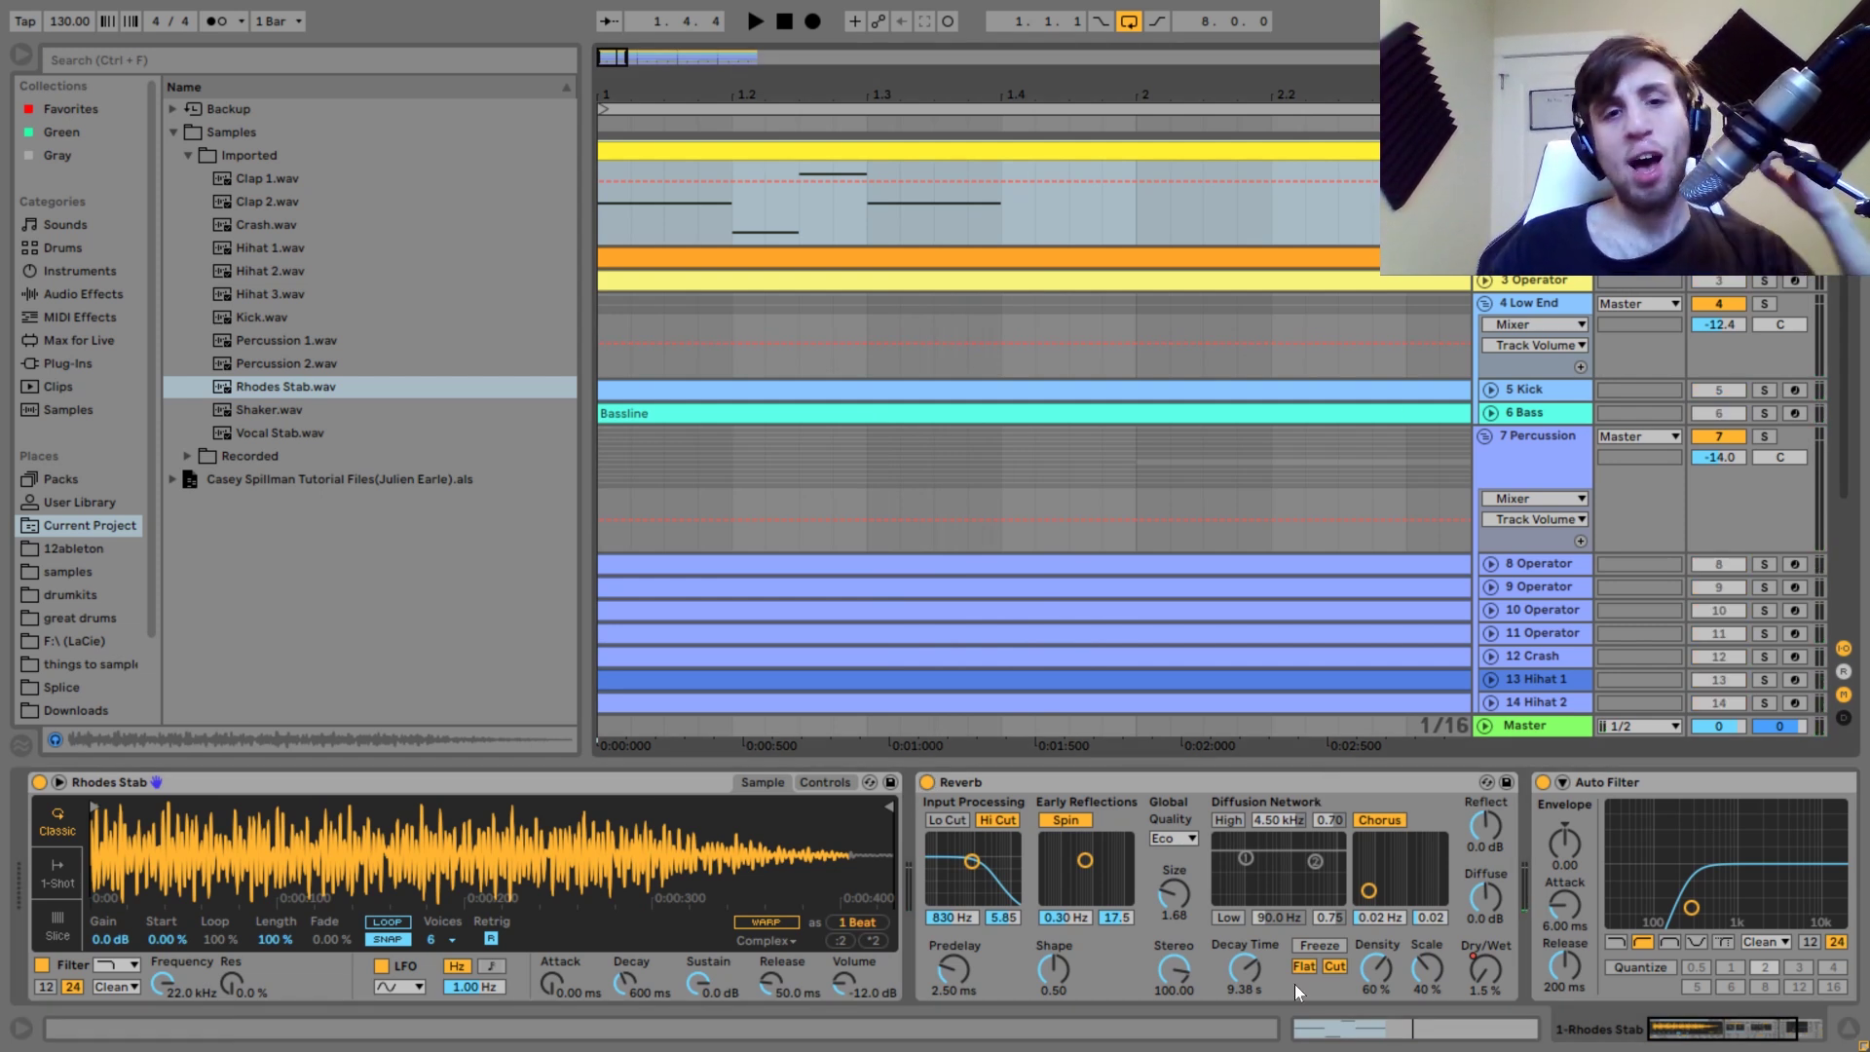
# Zoom out to show the automation spikes across bars 1–7, play, and select the Auto Filter.
pyautogui.moveTo(684, 107); pyautogui.dragTo(685, 86)
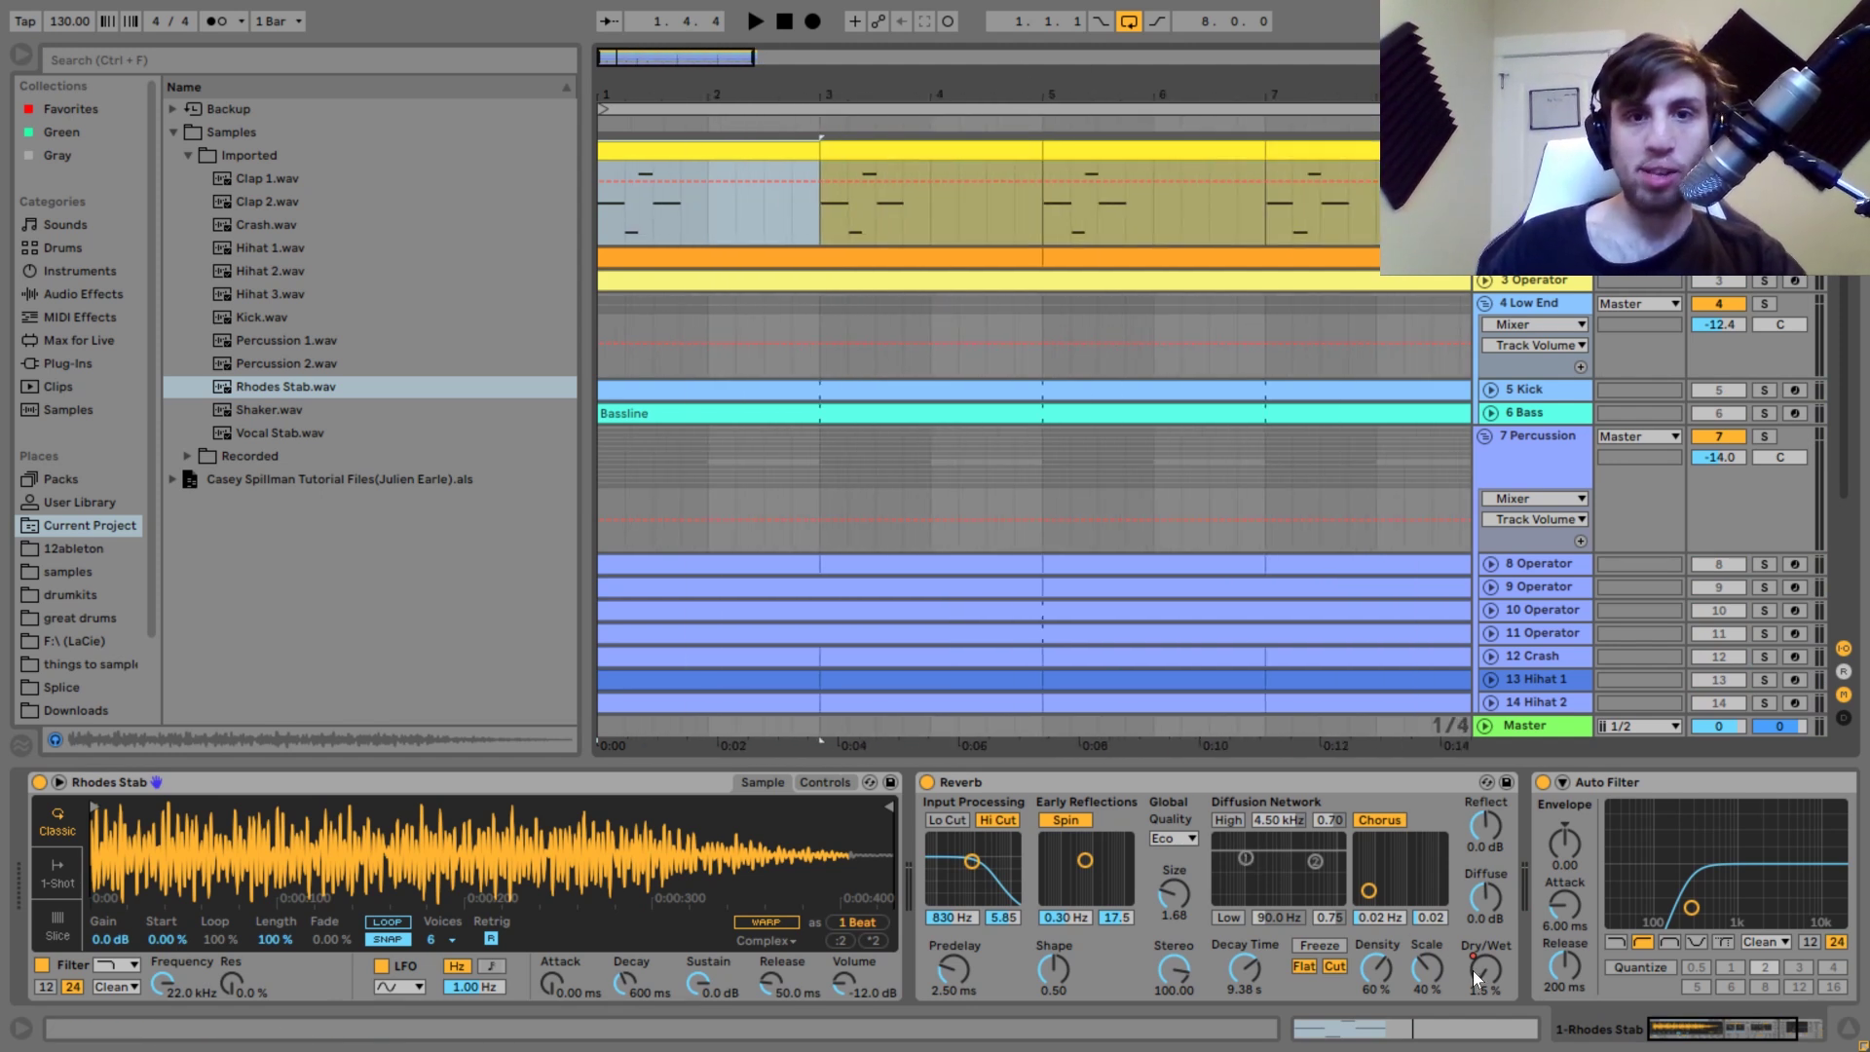
pyautogui.press('space')
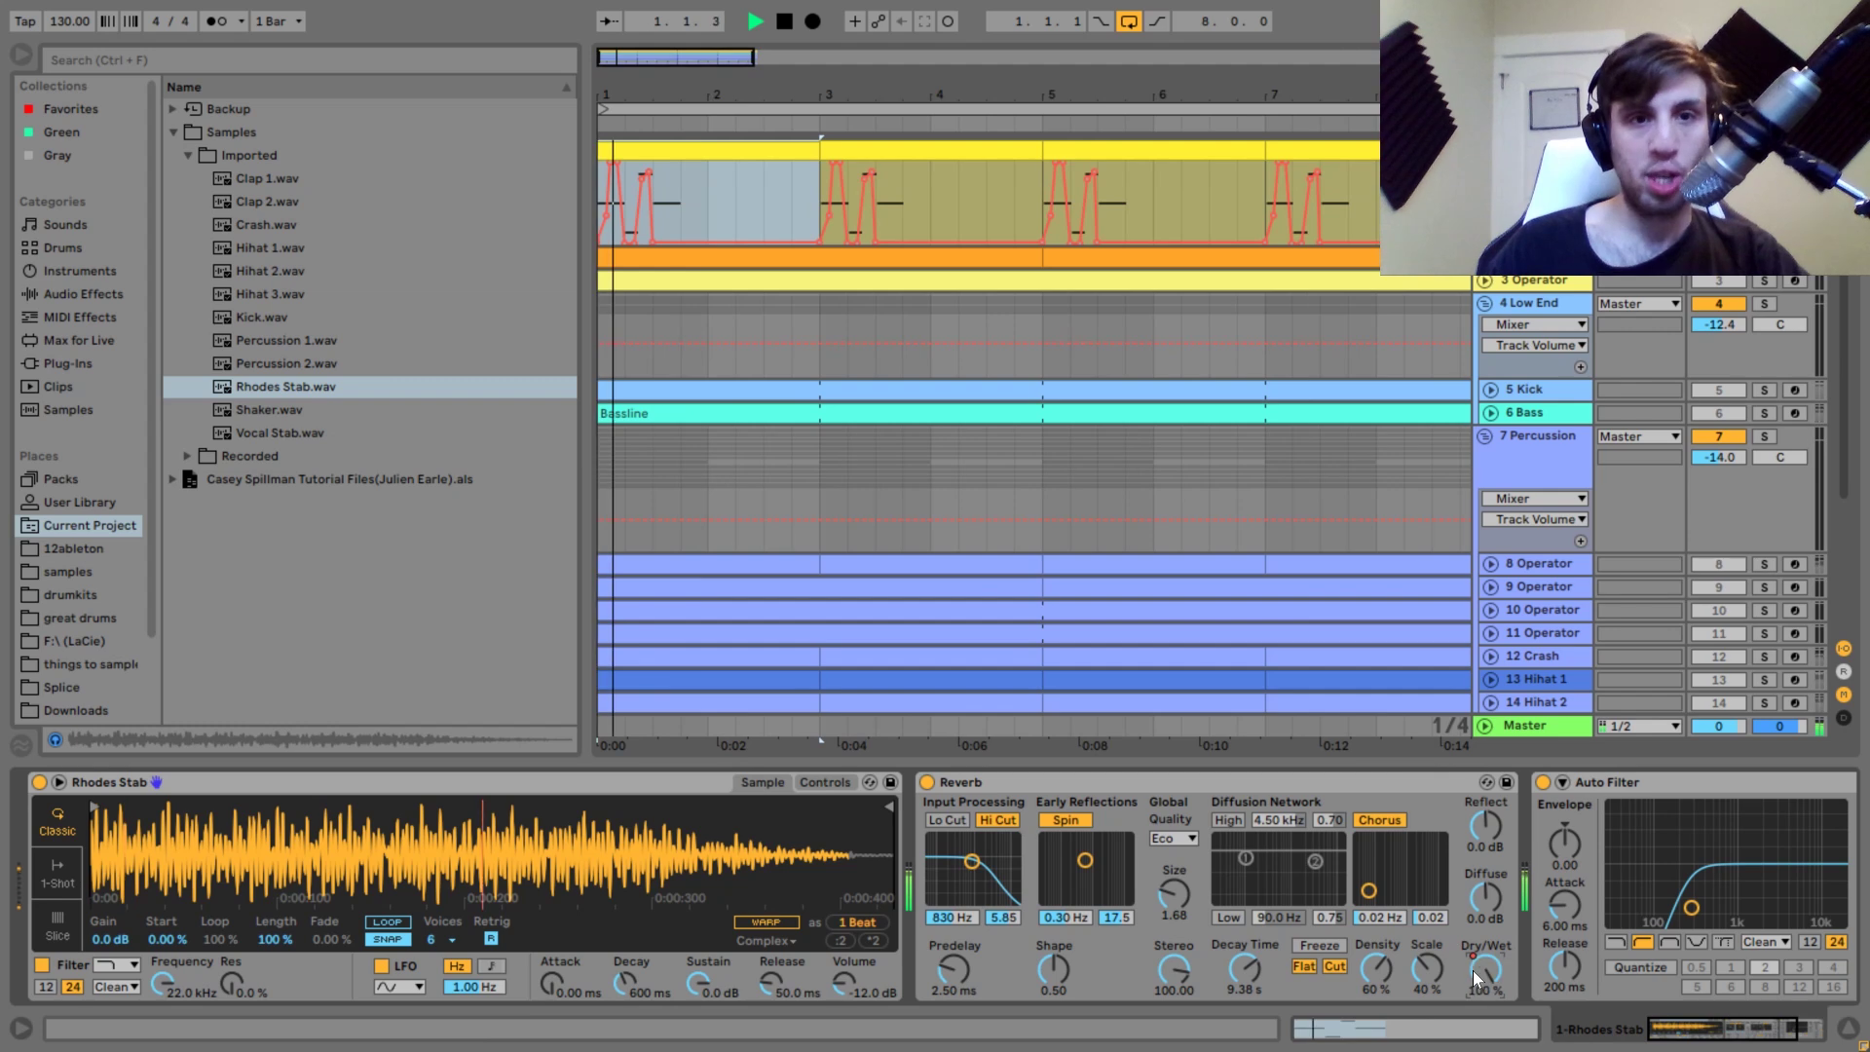
pyautogui.moveTo(1694, 1045); pyautogui.dragTo(1720, 1045)
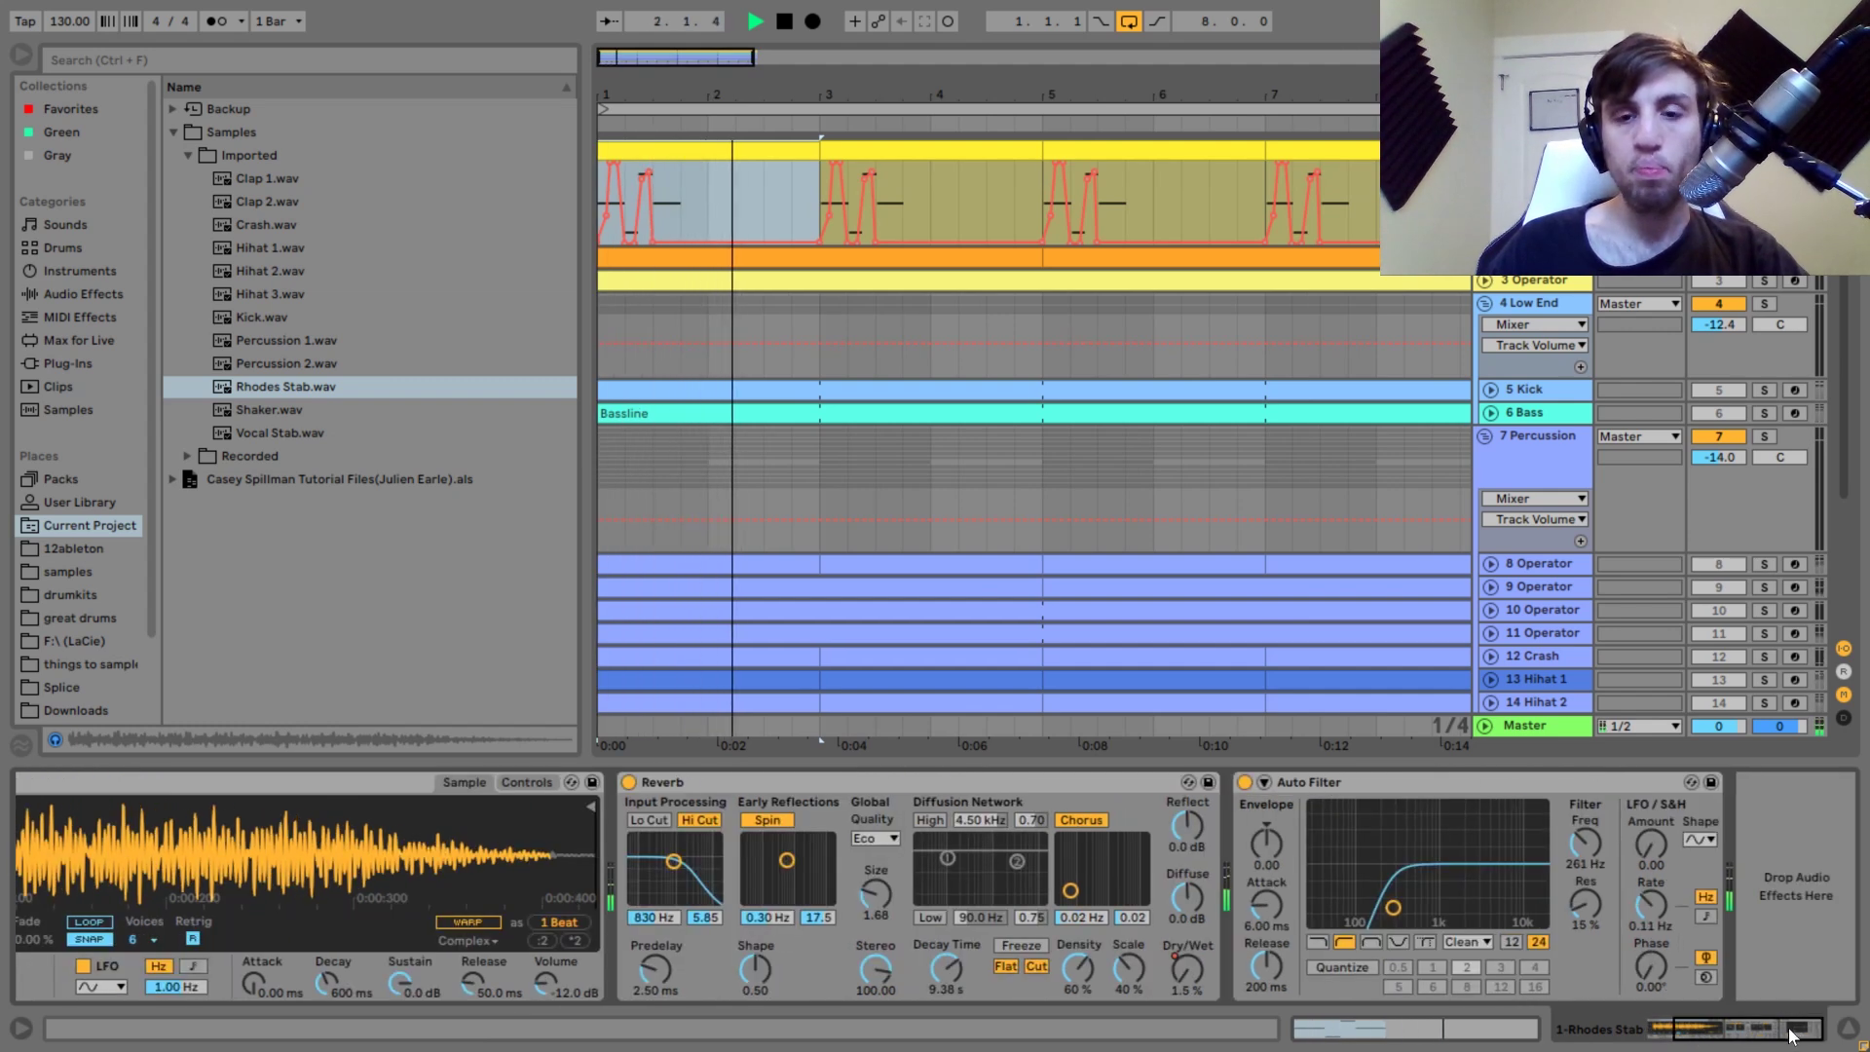
pyautogui.press('space')
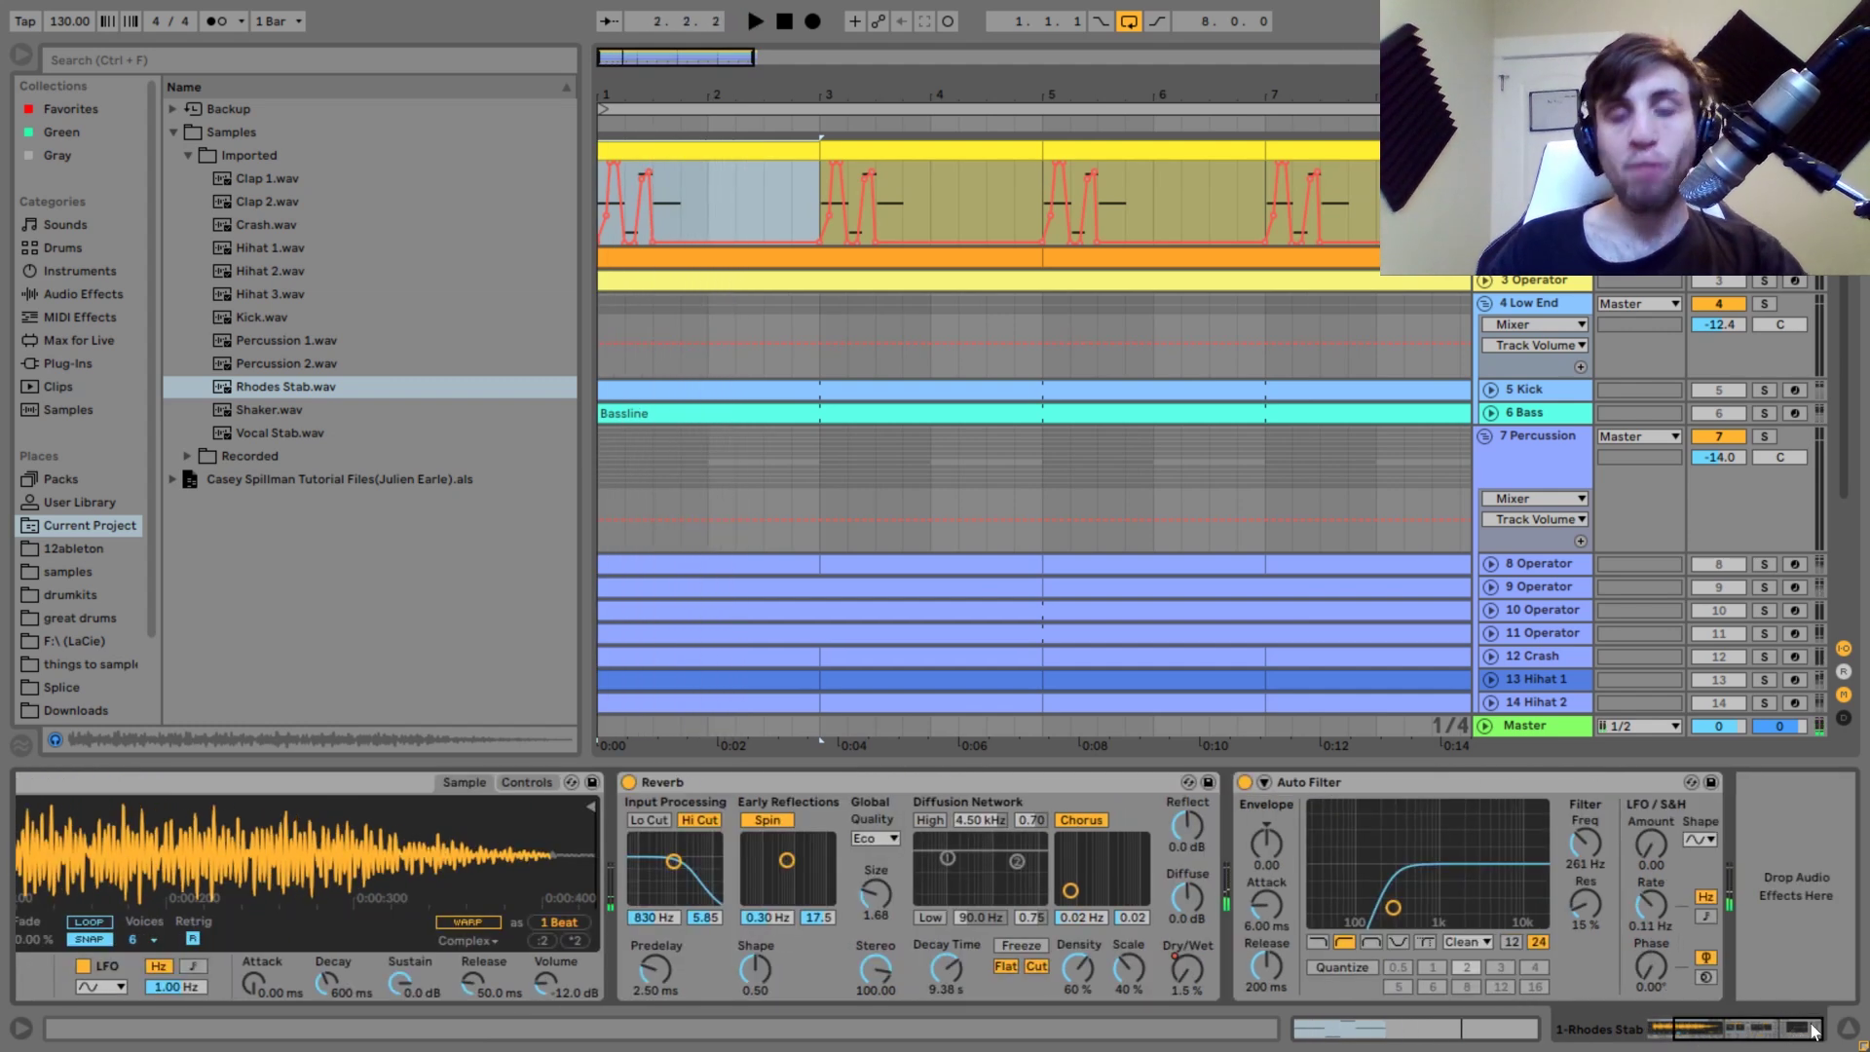
pyautogui.click(1350, 775)
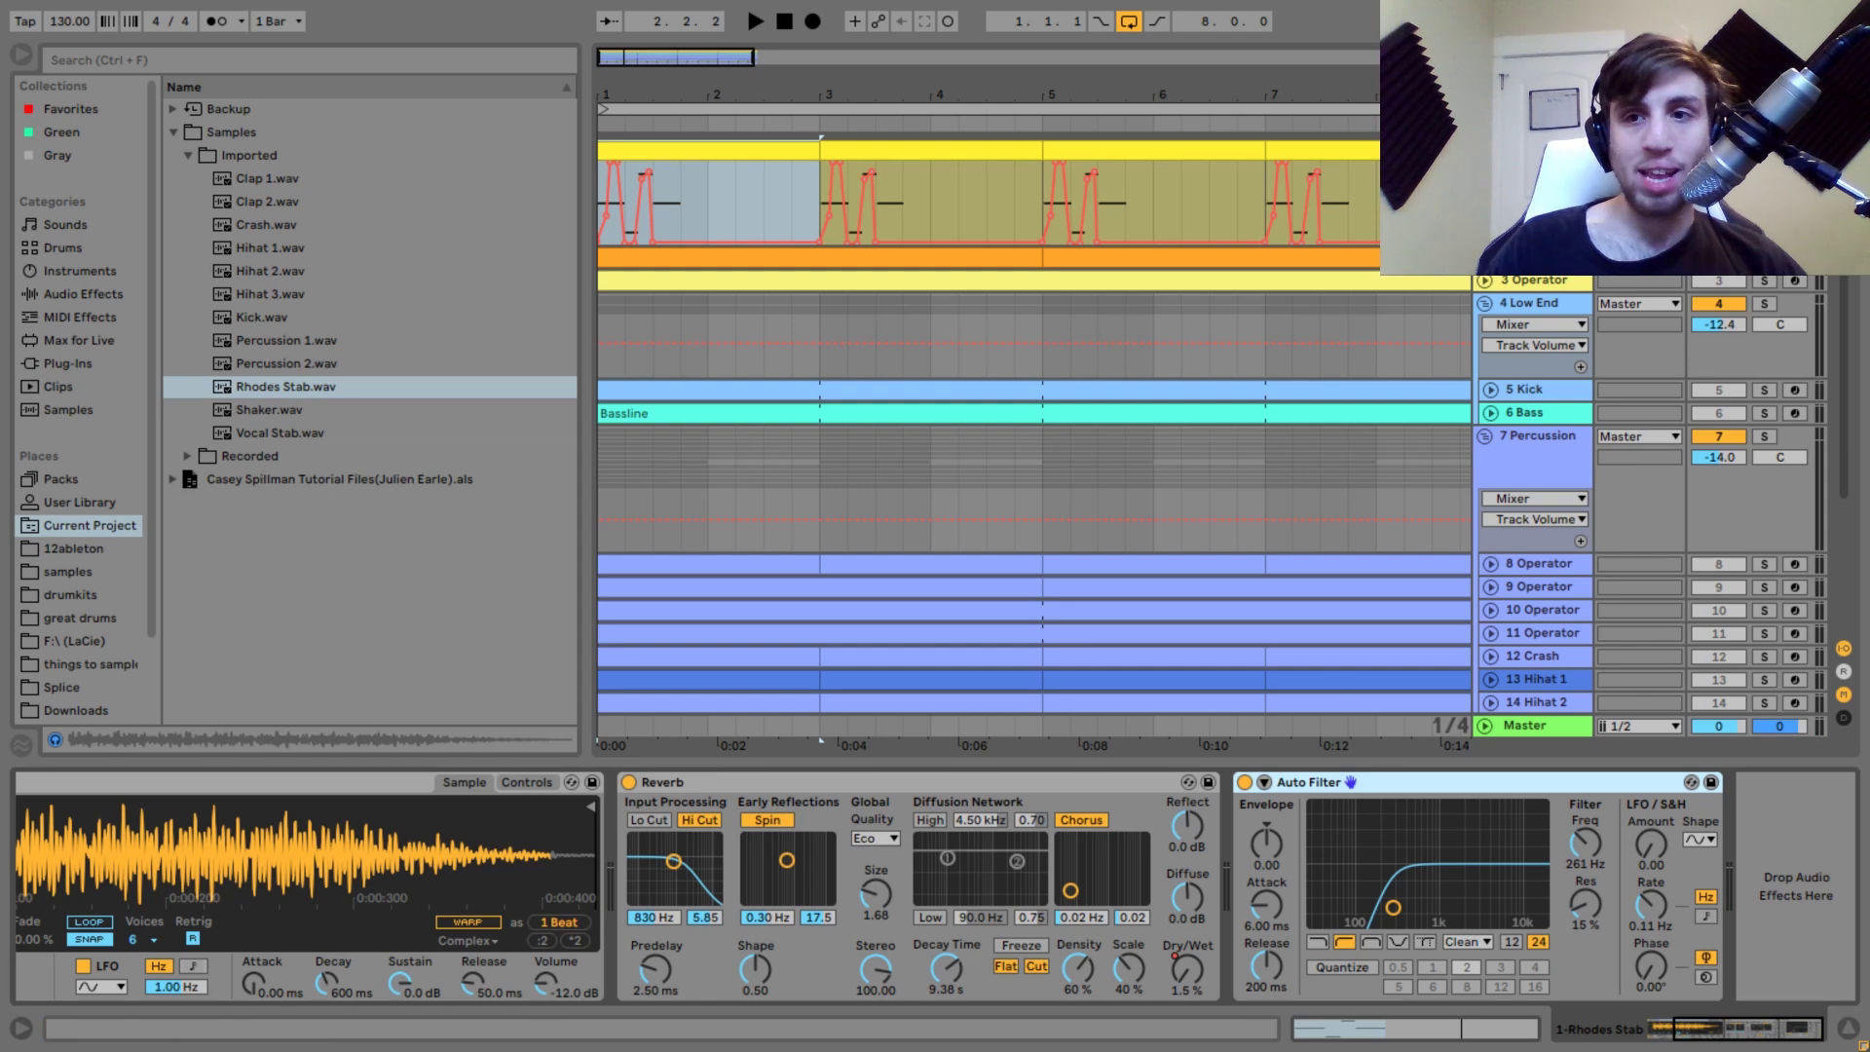
pyautogui.scroll(2, 808, 282)
pyautogui.click(808, 283)
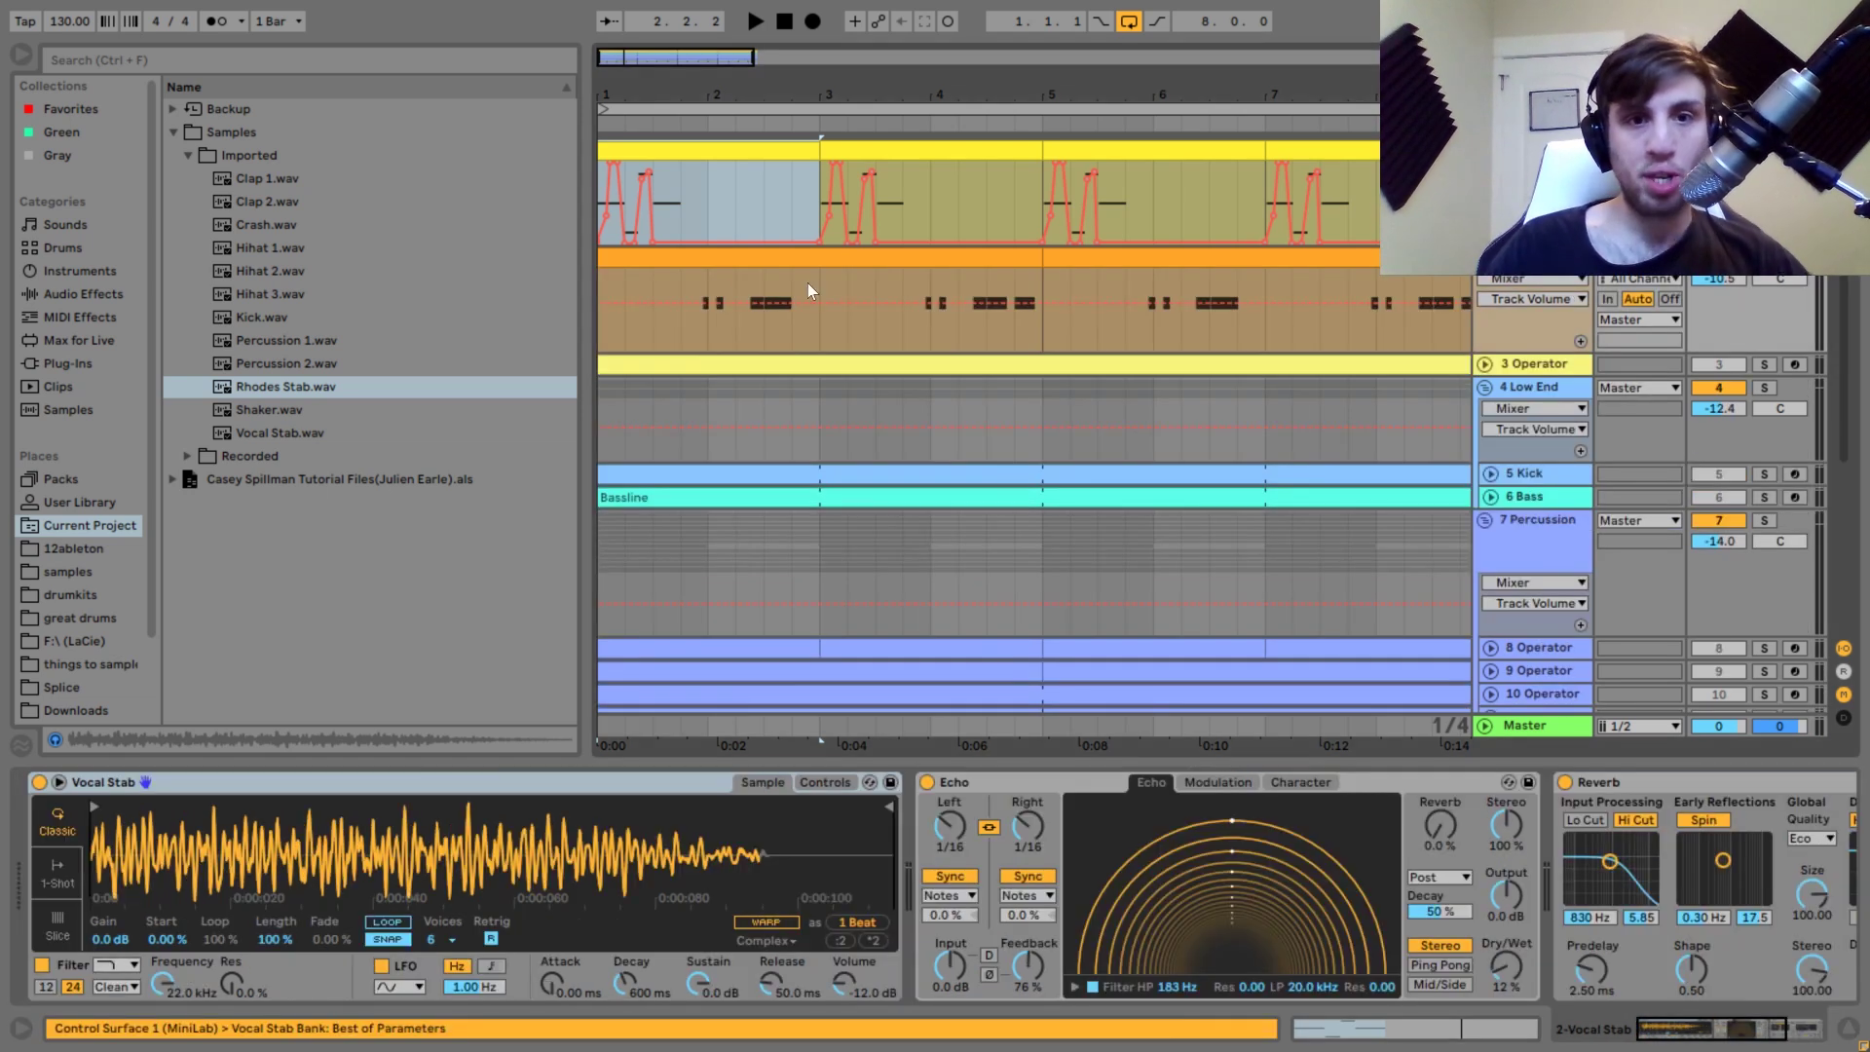
pyautogui.click(669, 281)
pyautogui.press('space')
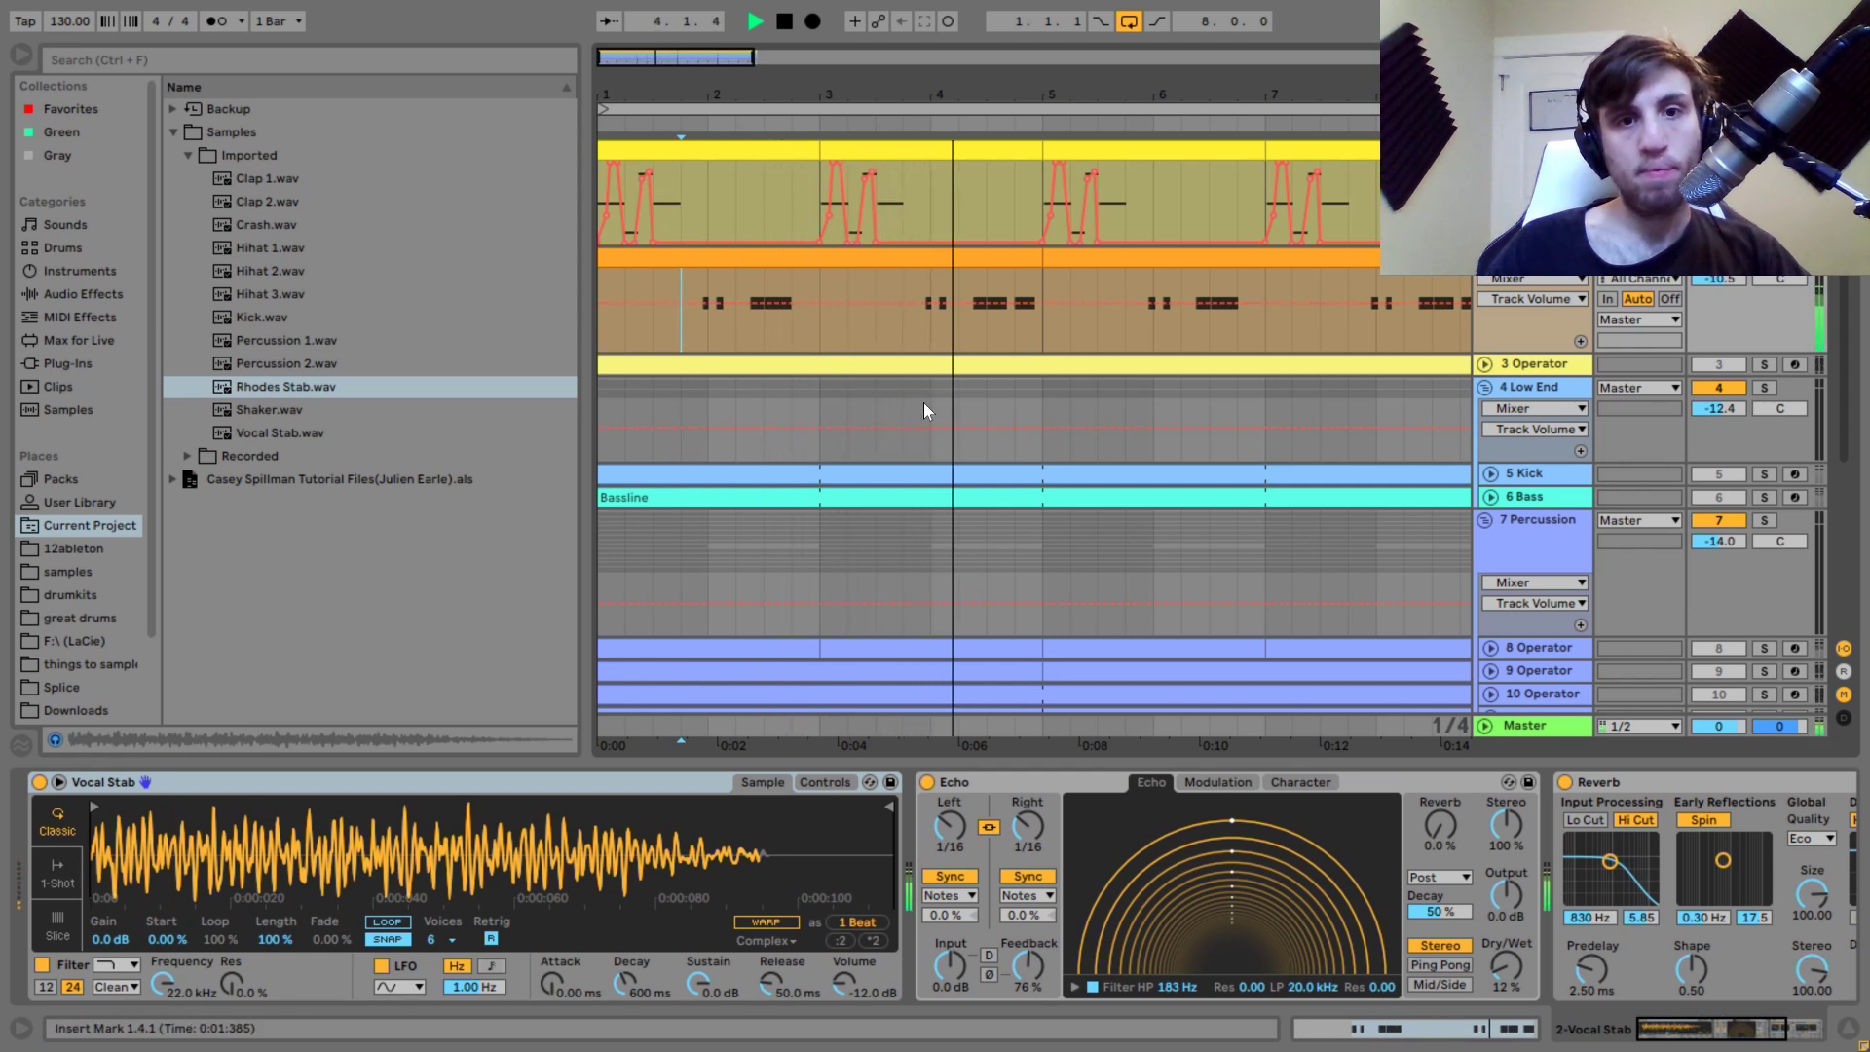
pyautogui.press('space')
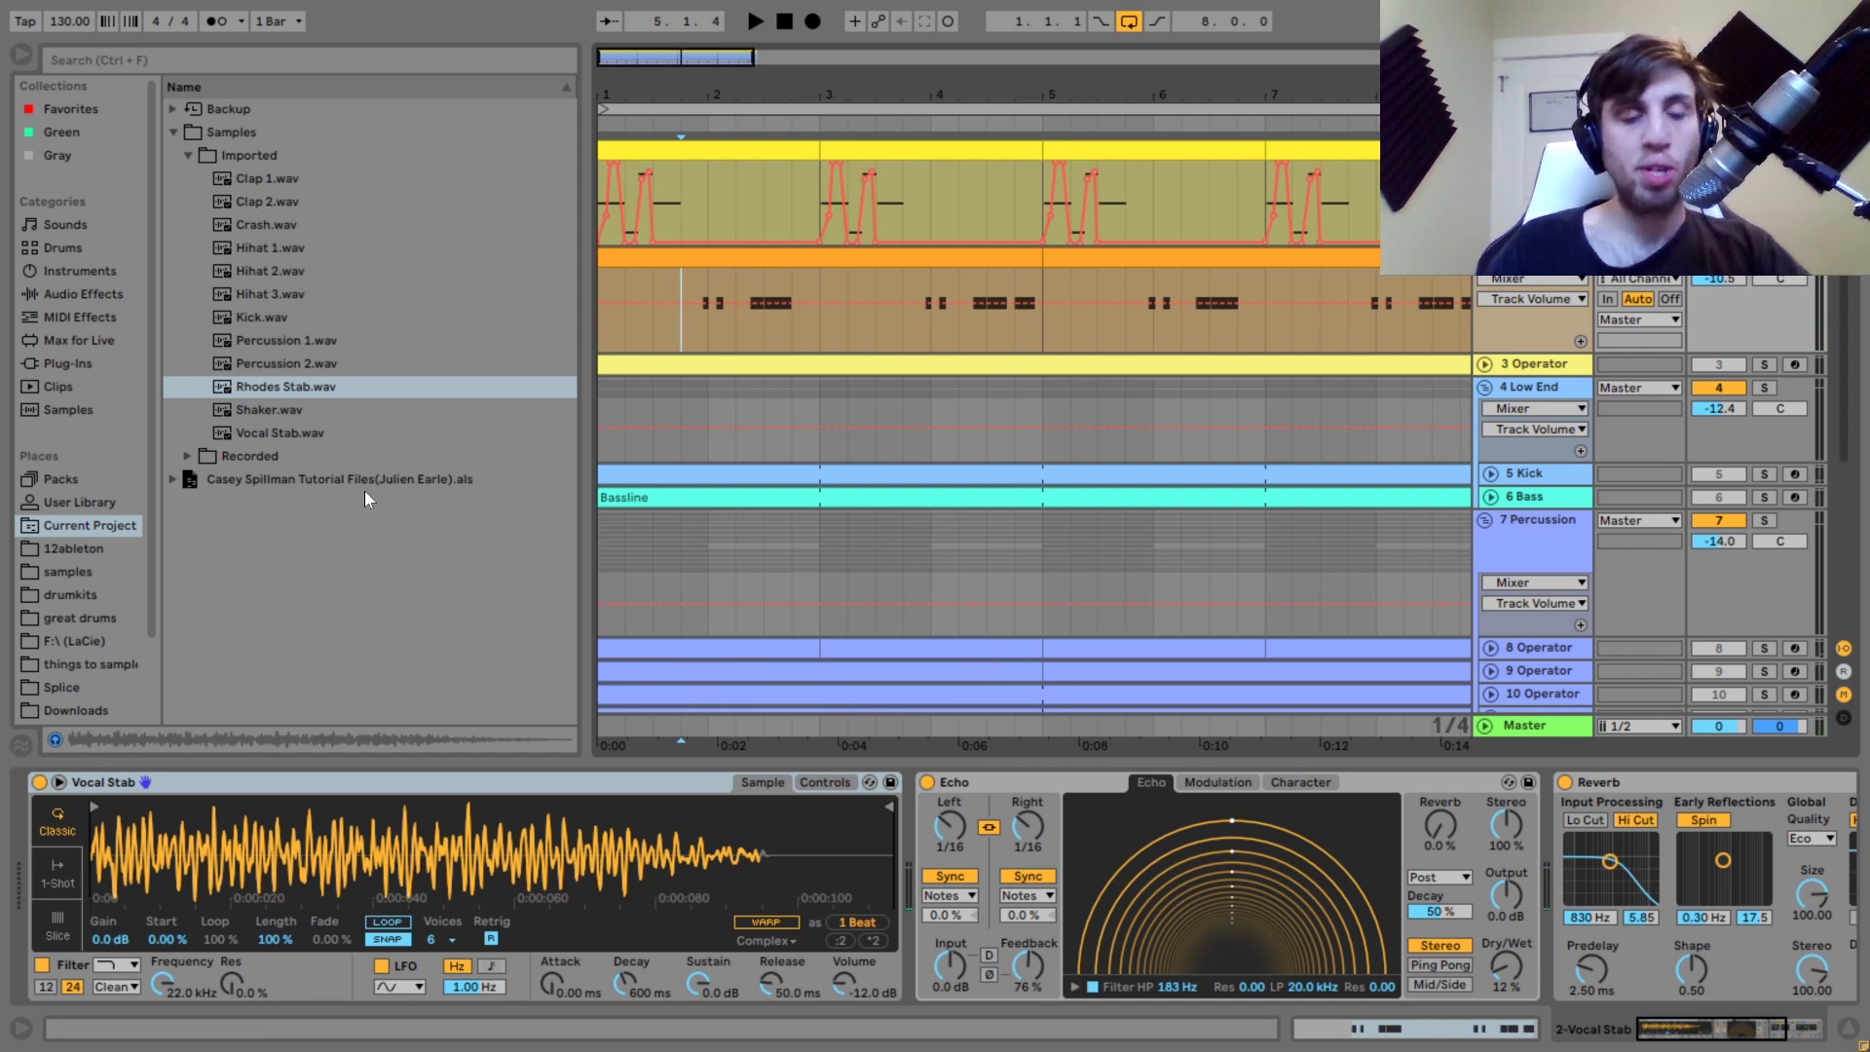
pyautogui.click(294, 434)
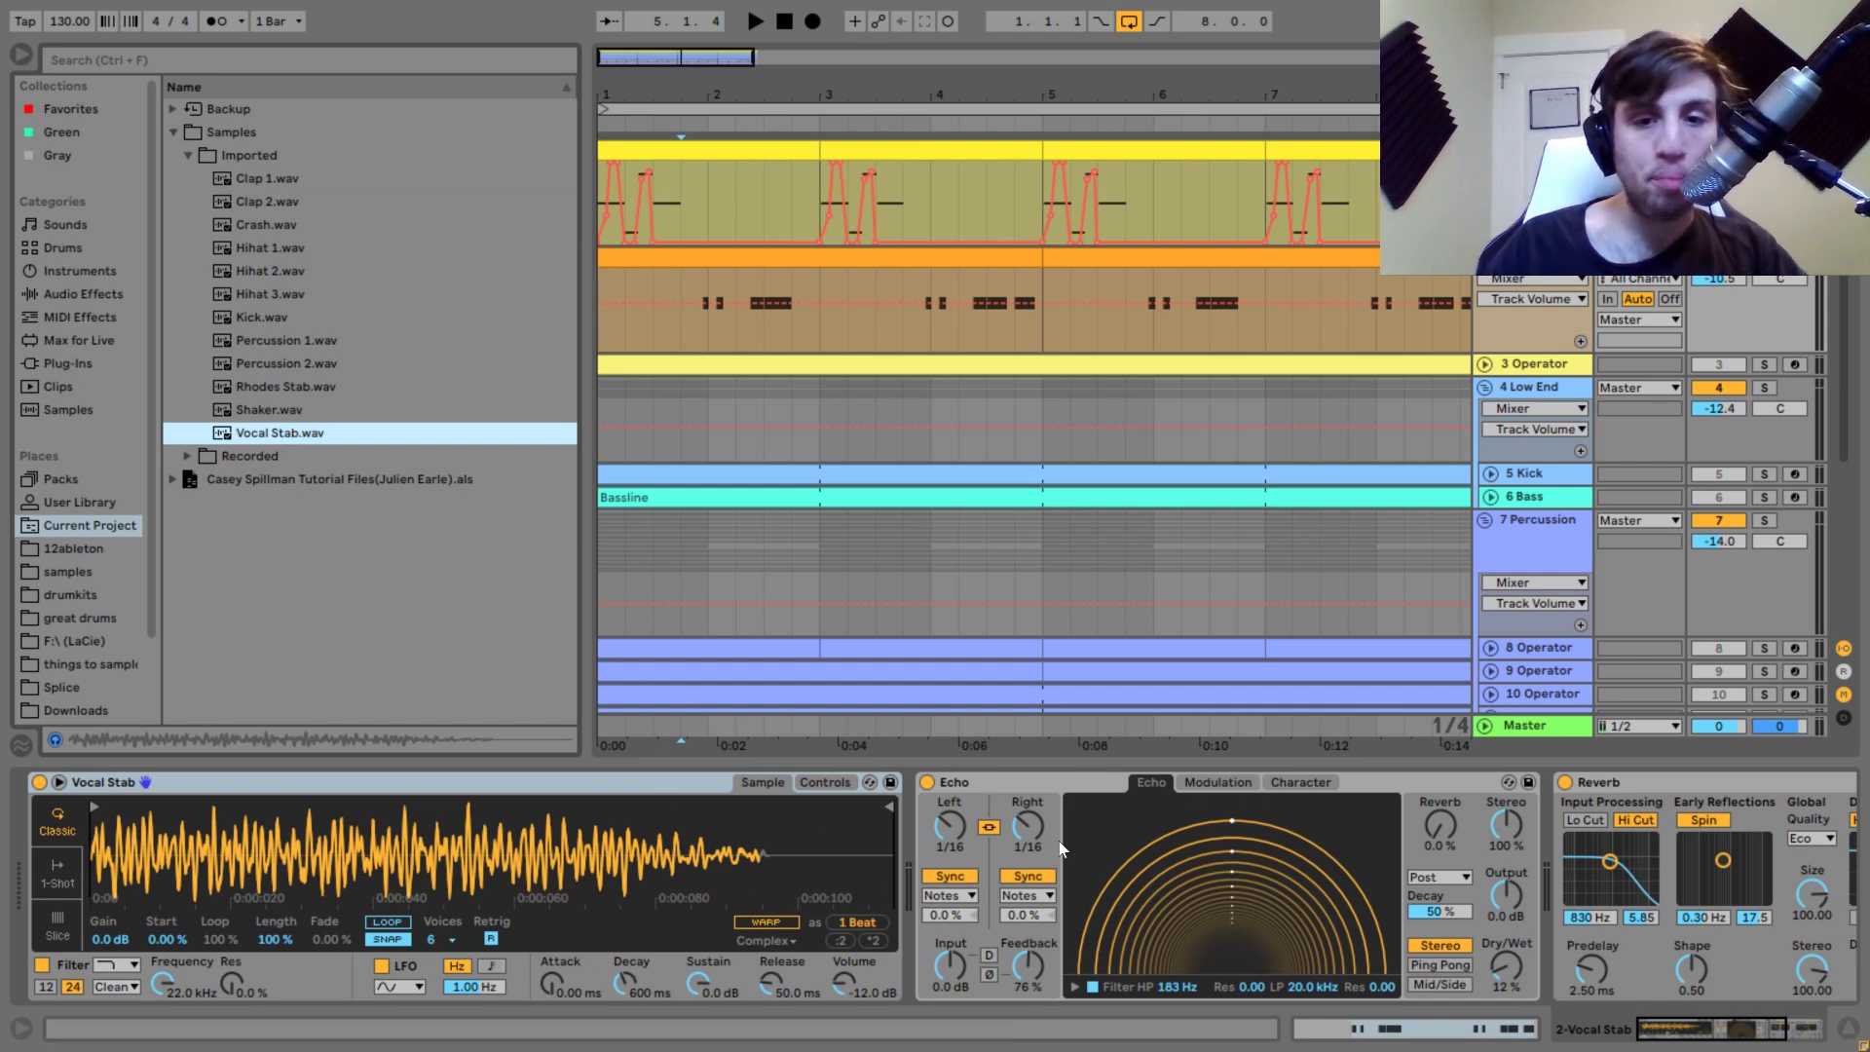
pyautogui.moveTo(1712, 1041); pyautogui.dragTo(1749, 1040)
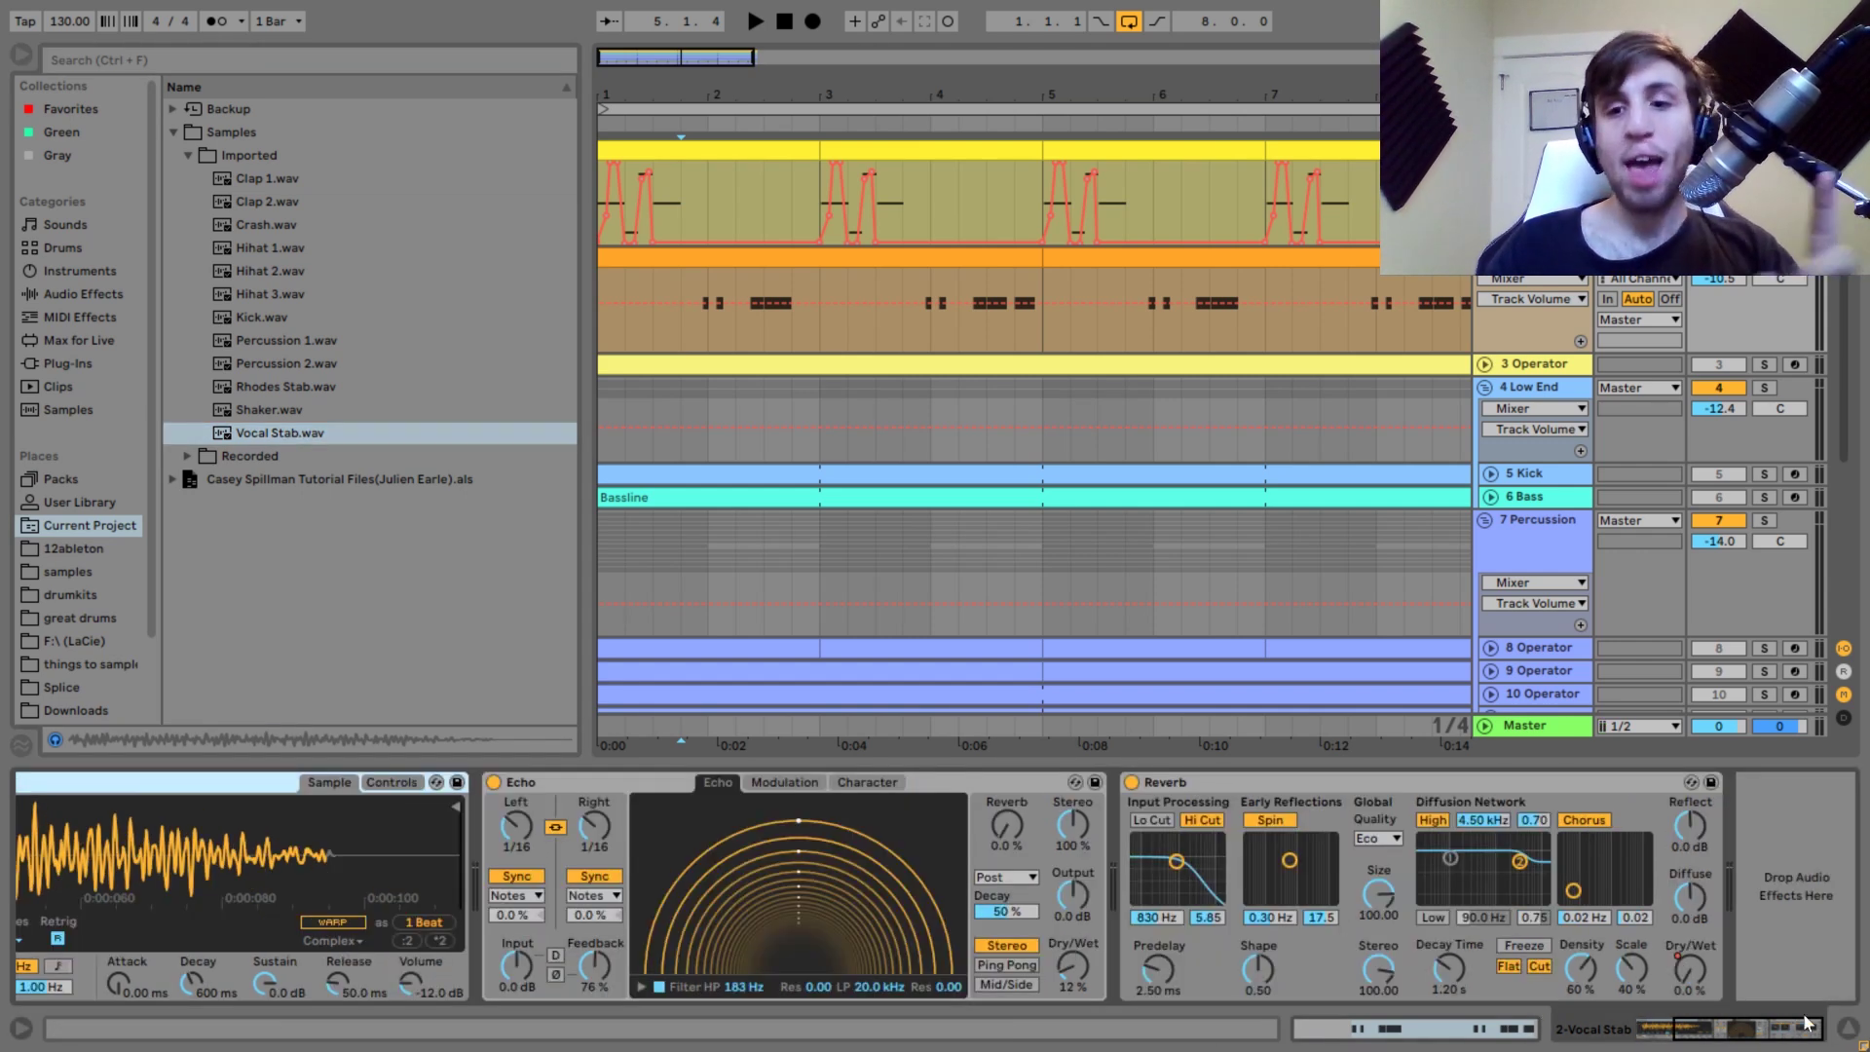
pyautogui.rightClick(1690, 984)
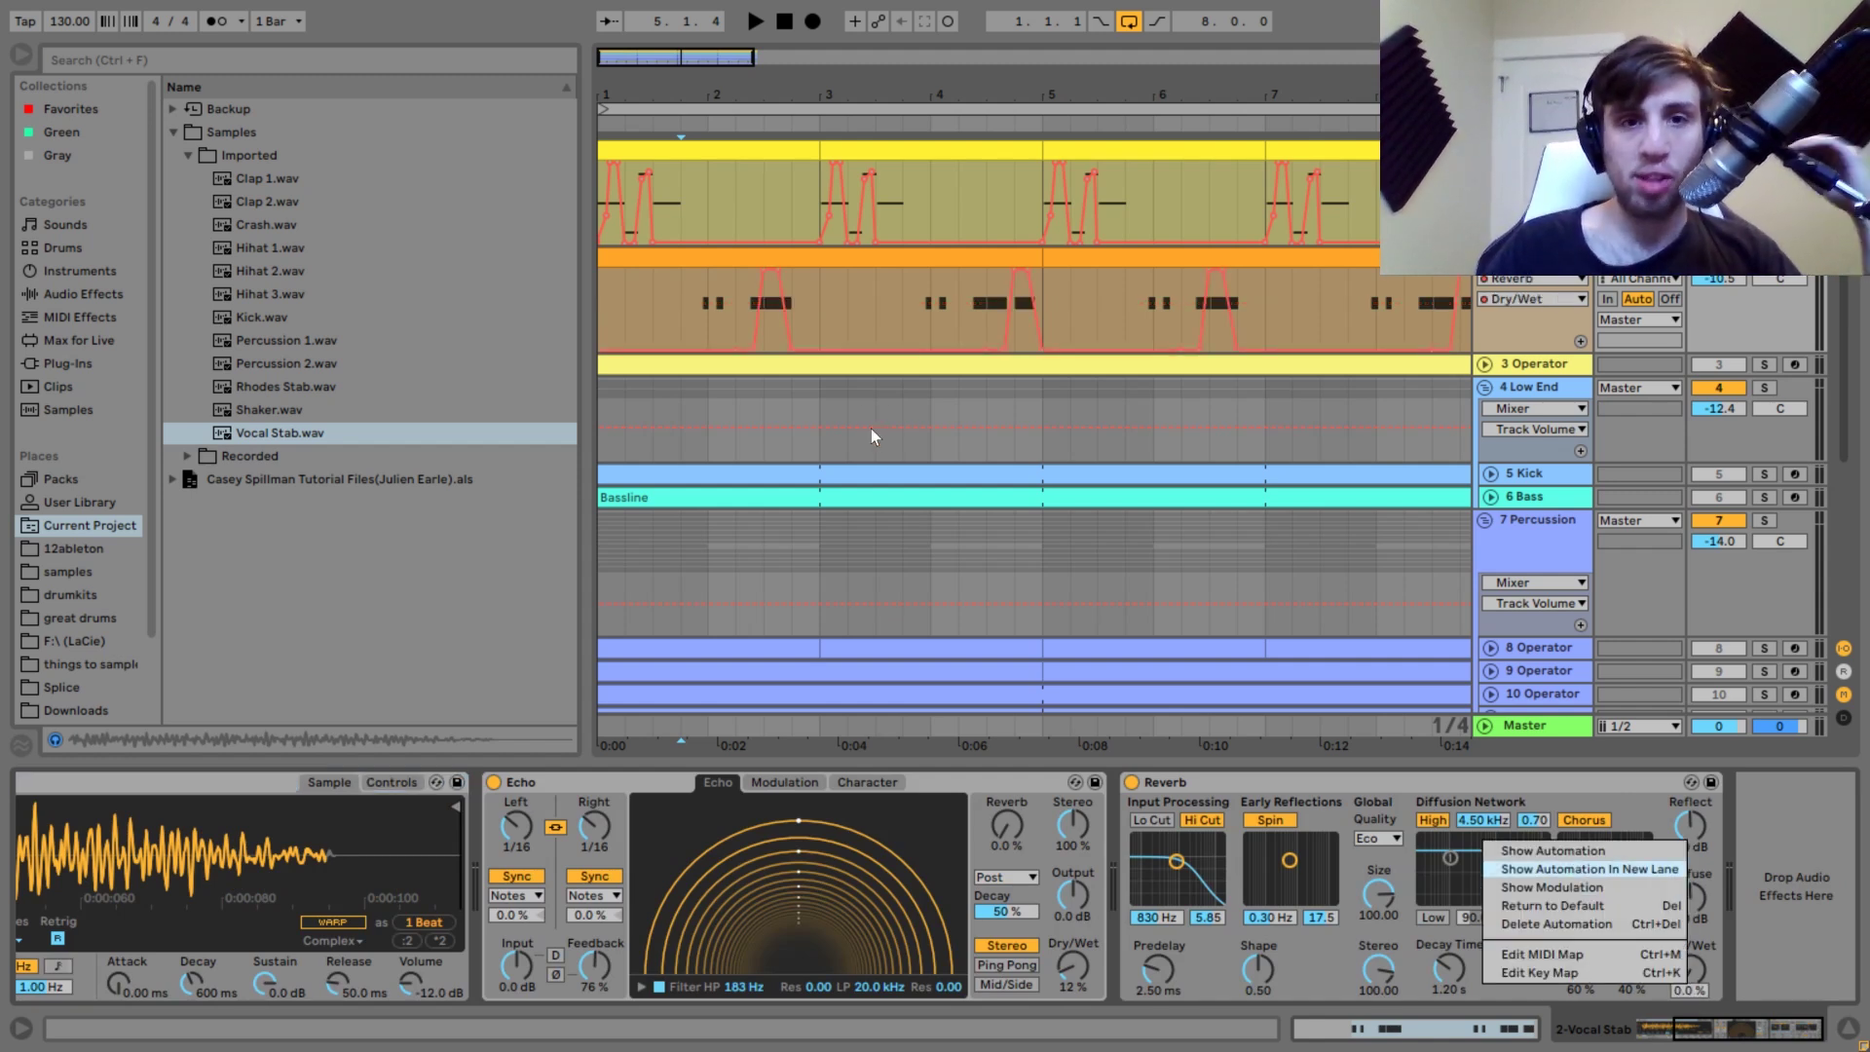
pyautogui.click(700, 301)
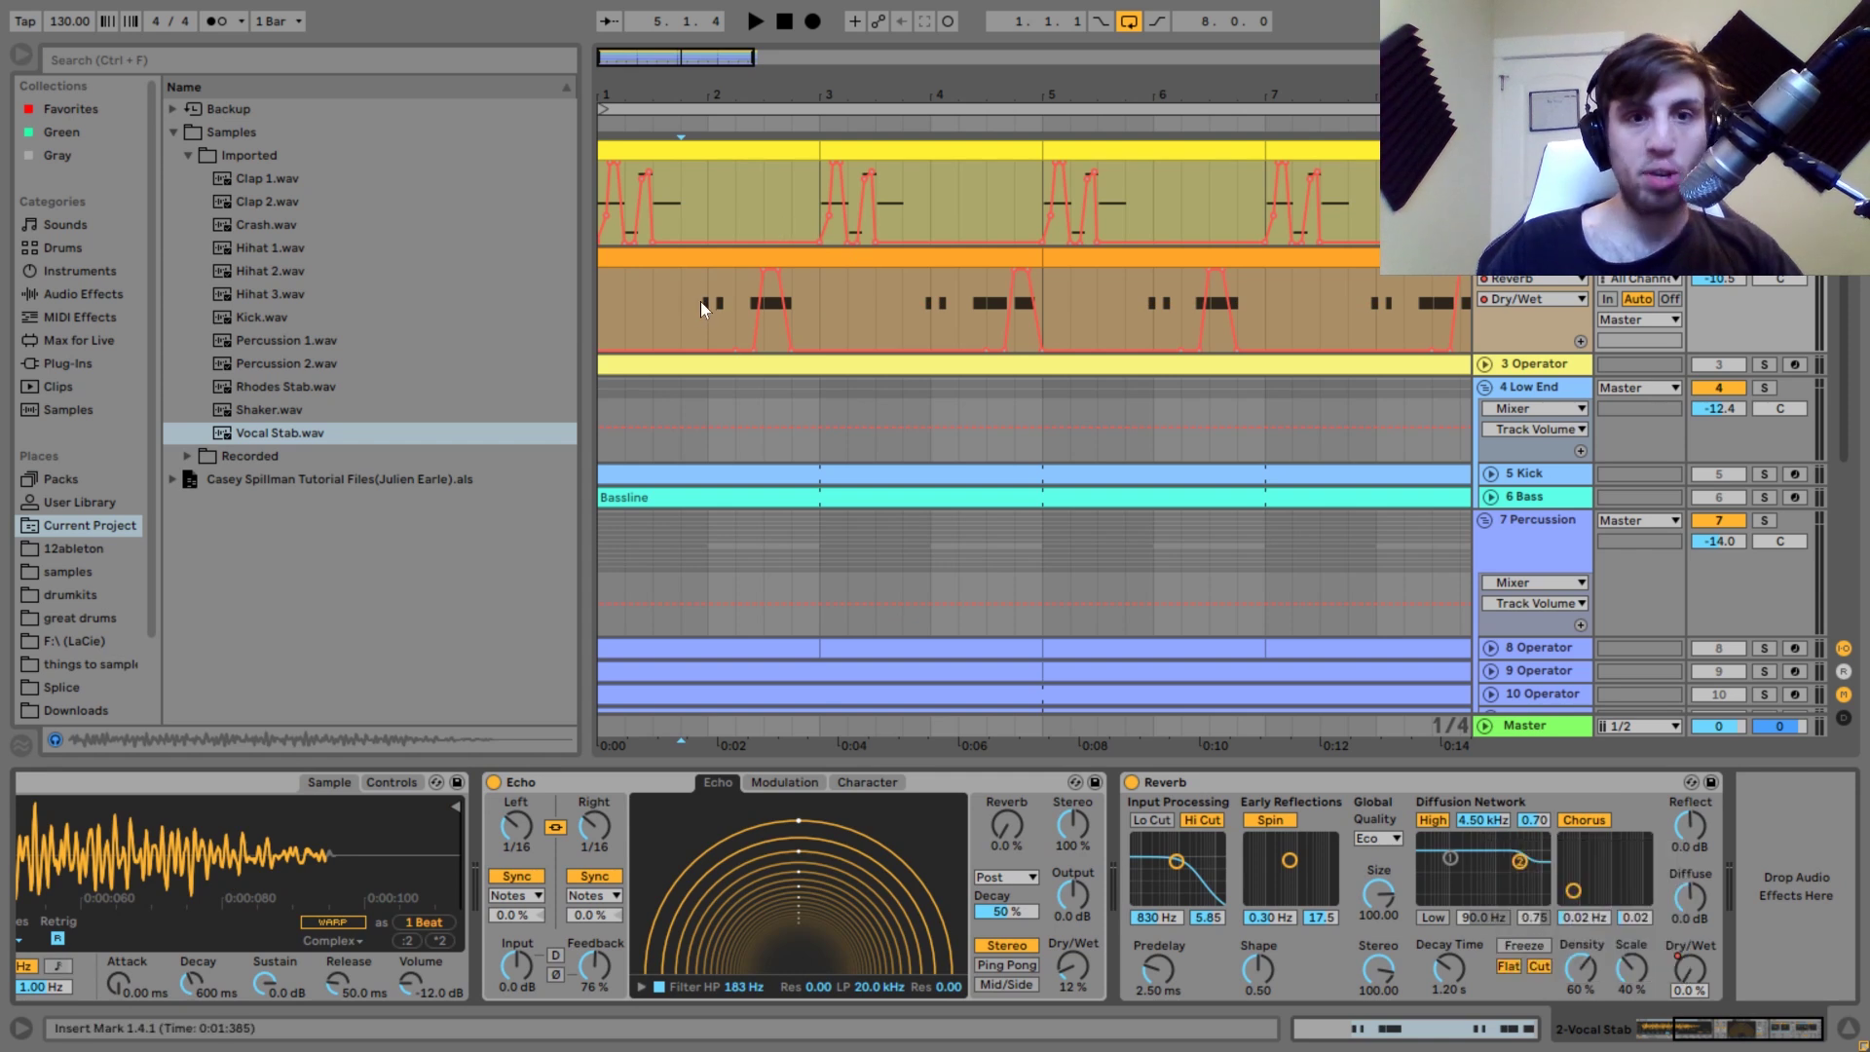
pyautogui.click(693, 317)
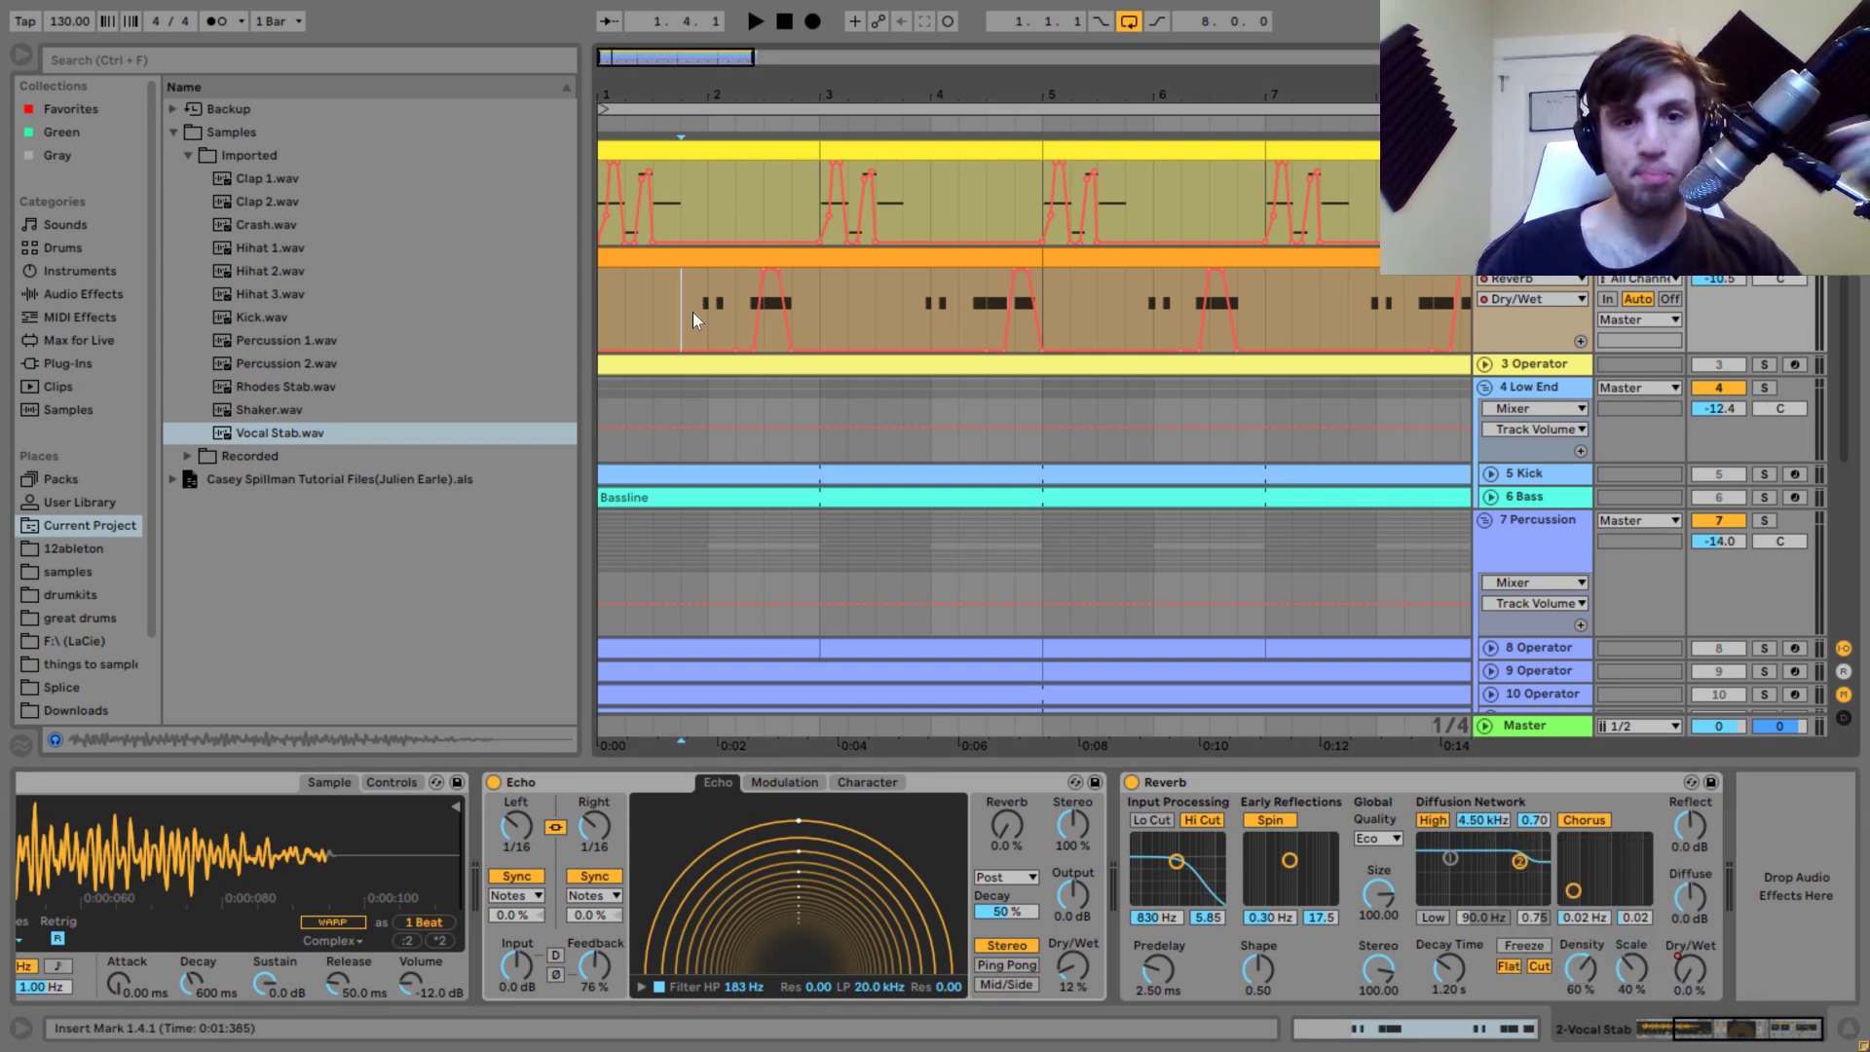
pyautogui.press('space')
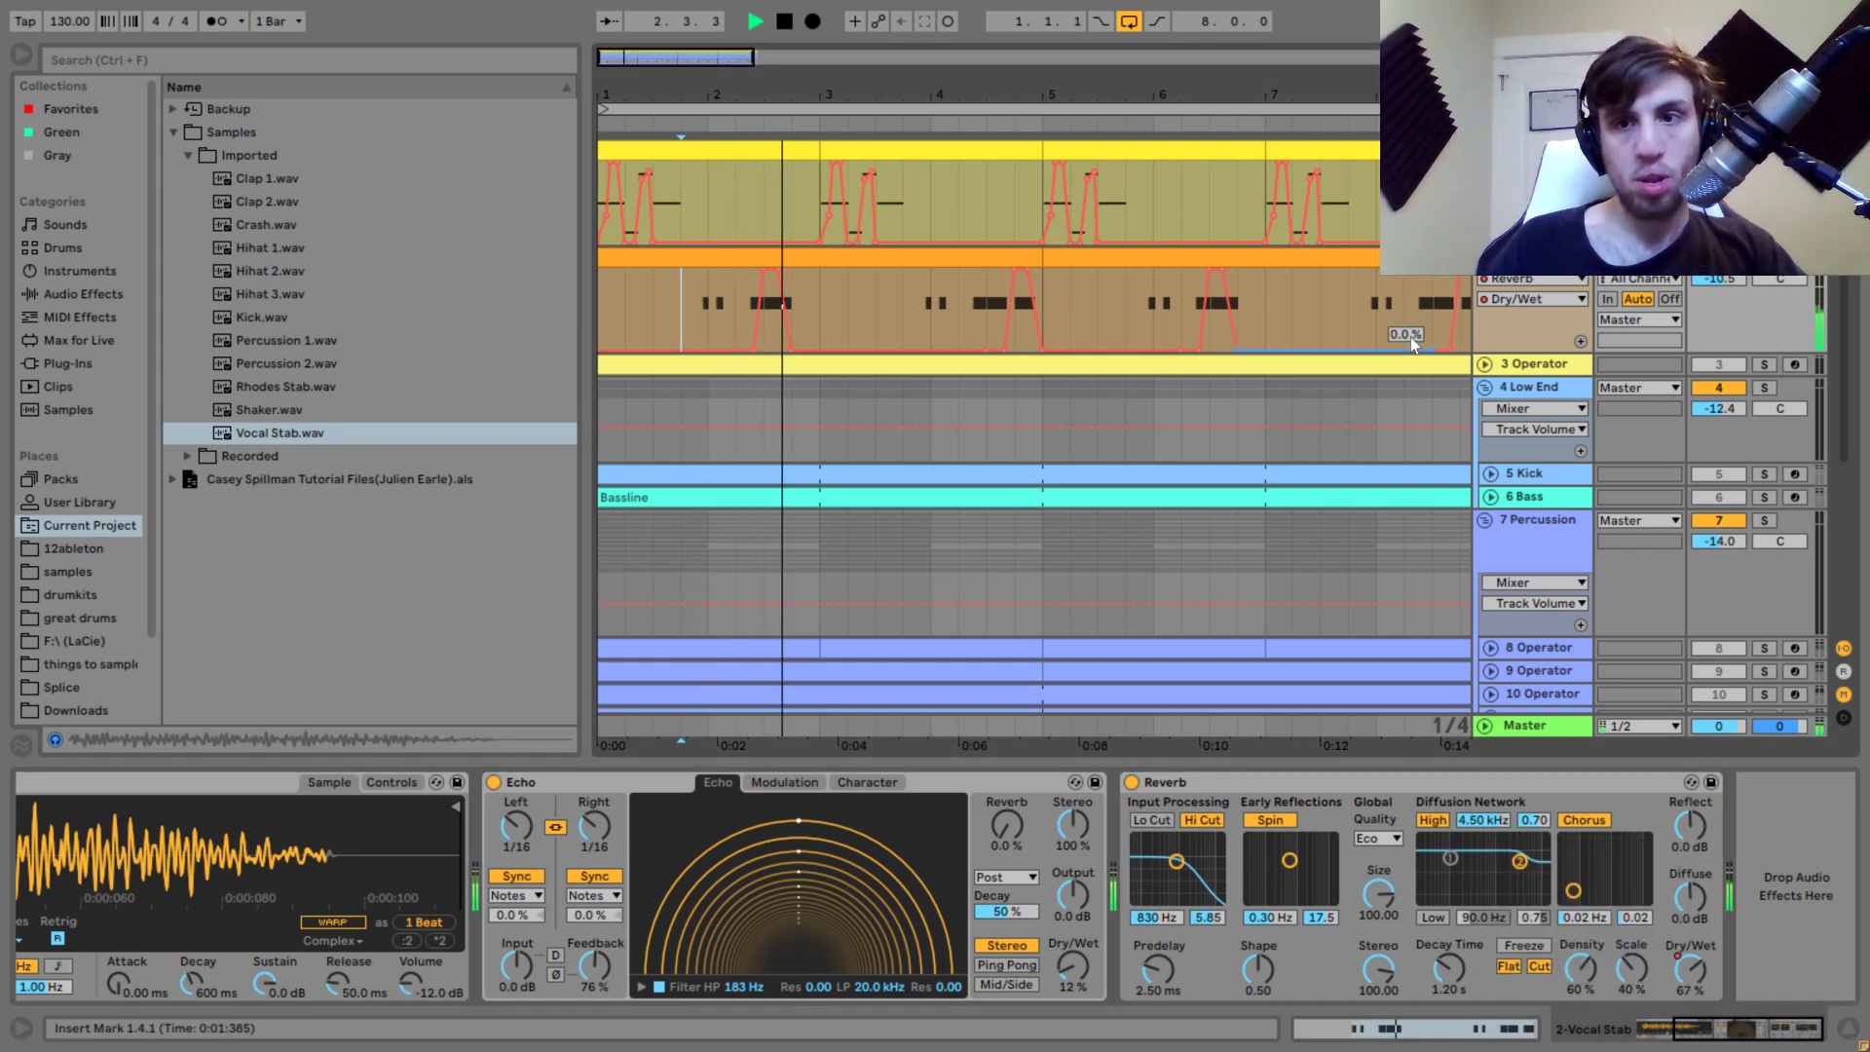
pyautogui.press('space')
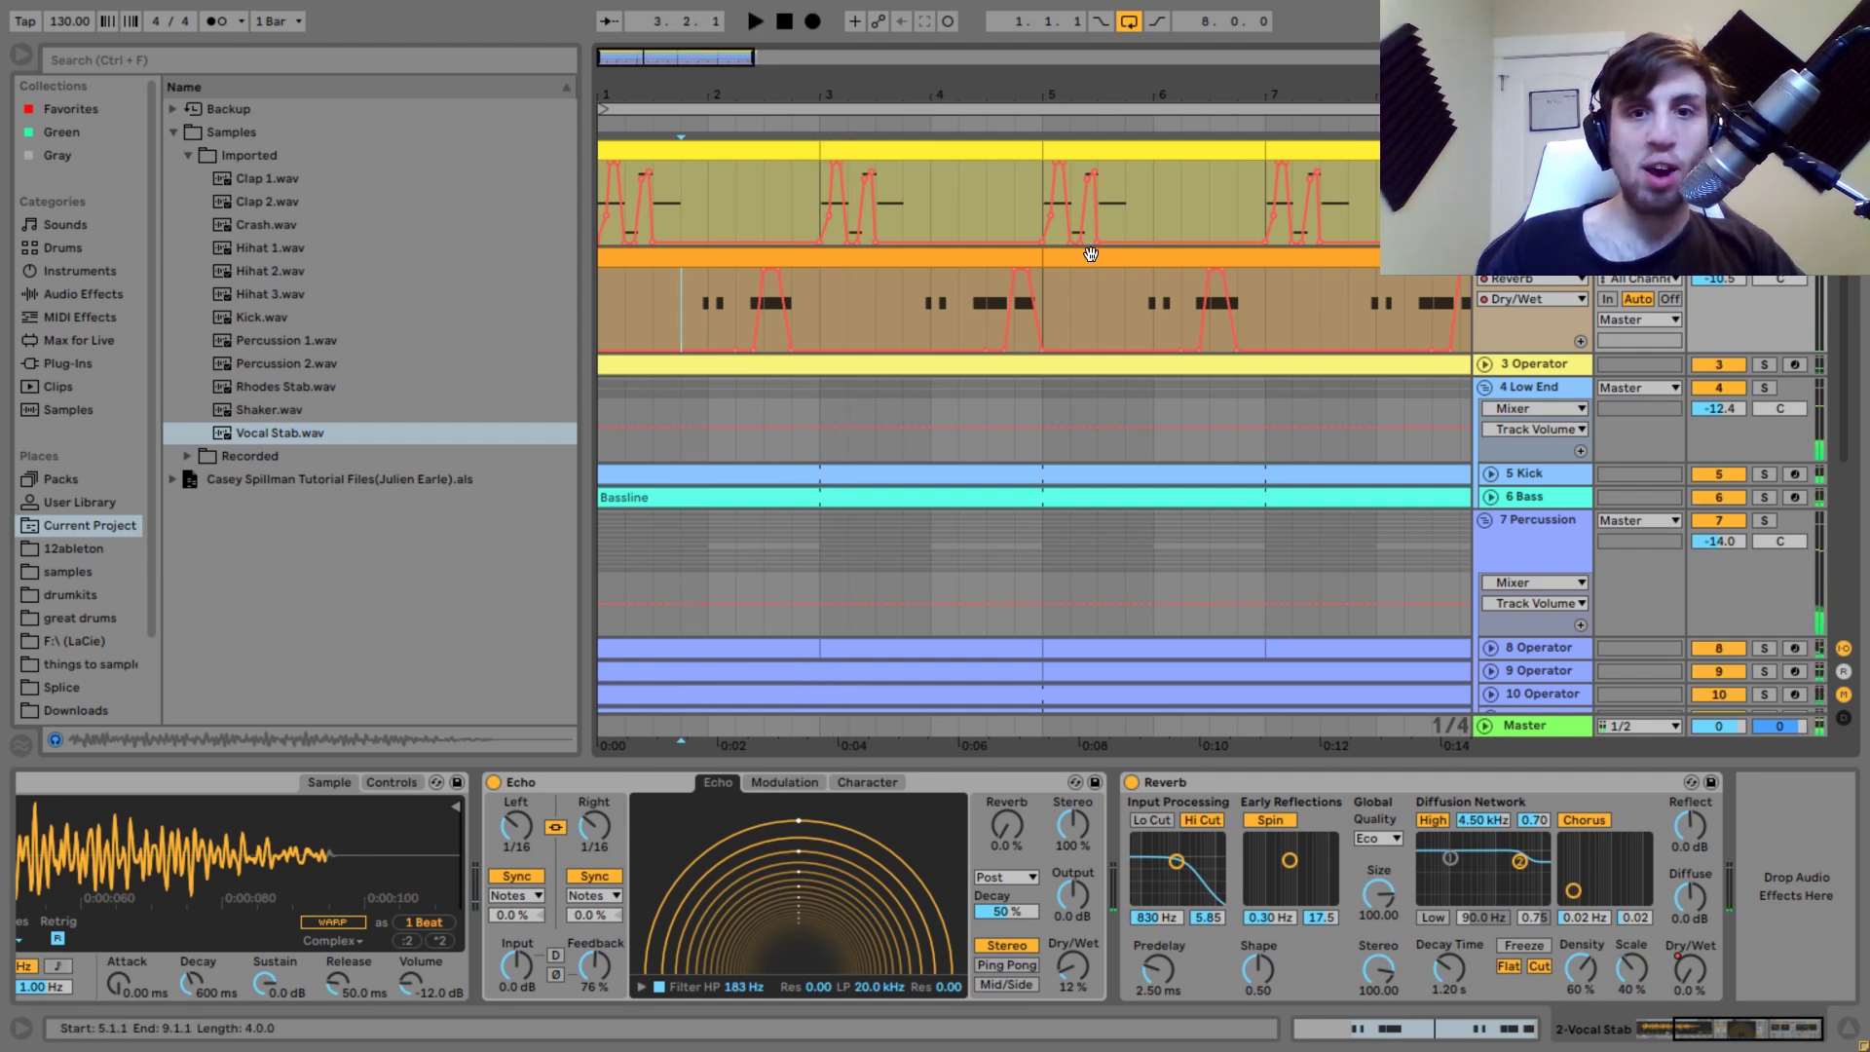
pyautogui.click(959, 251)
pyautogui.press('space')
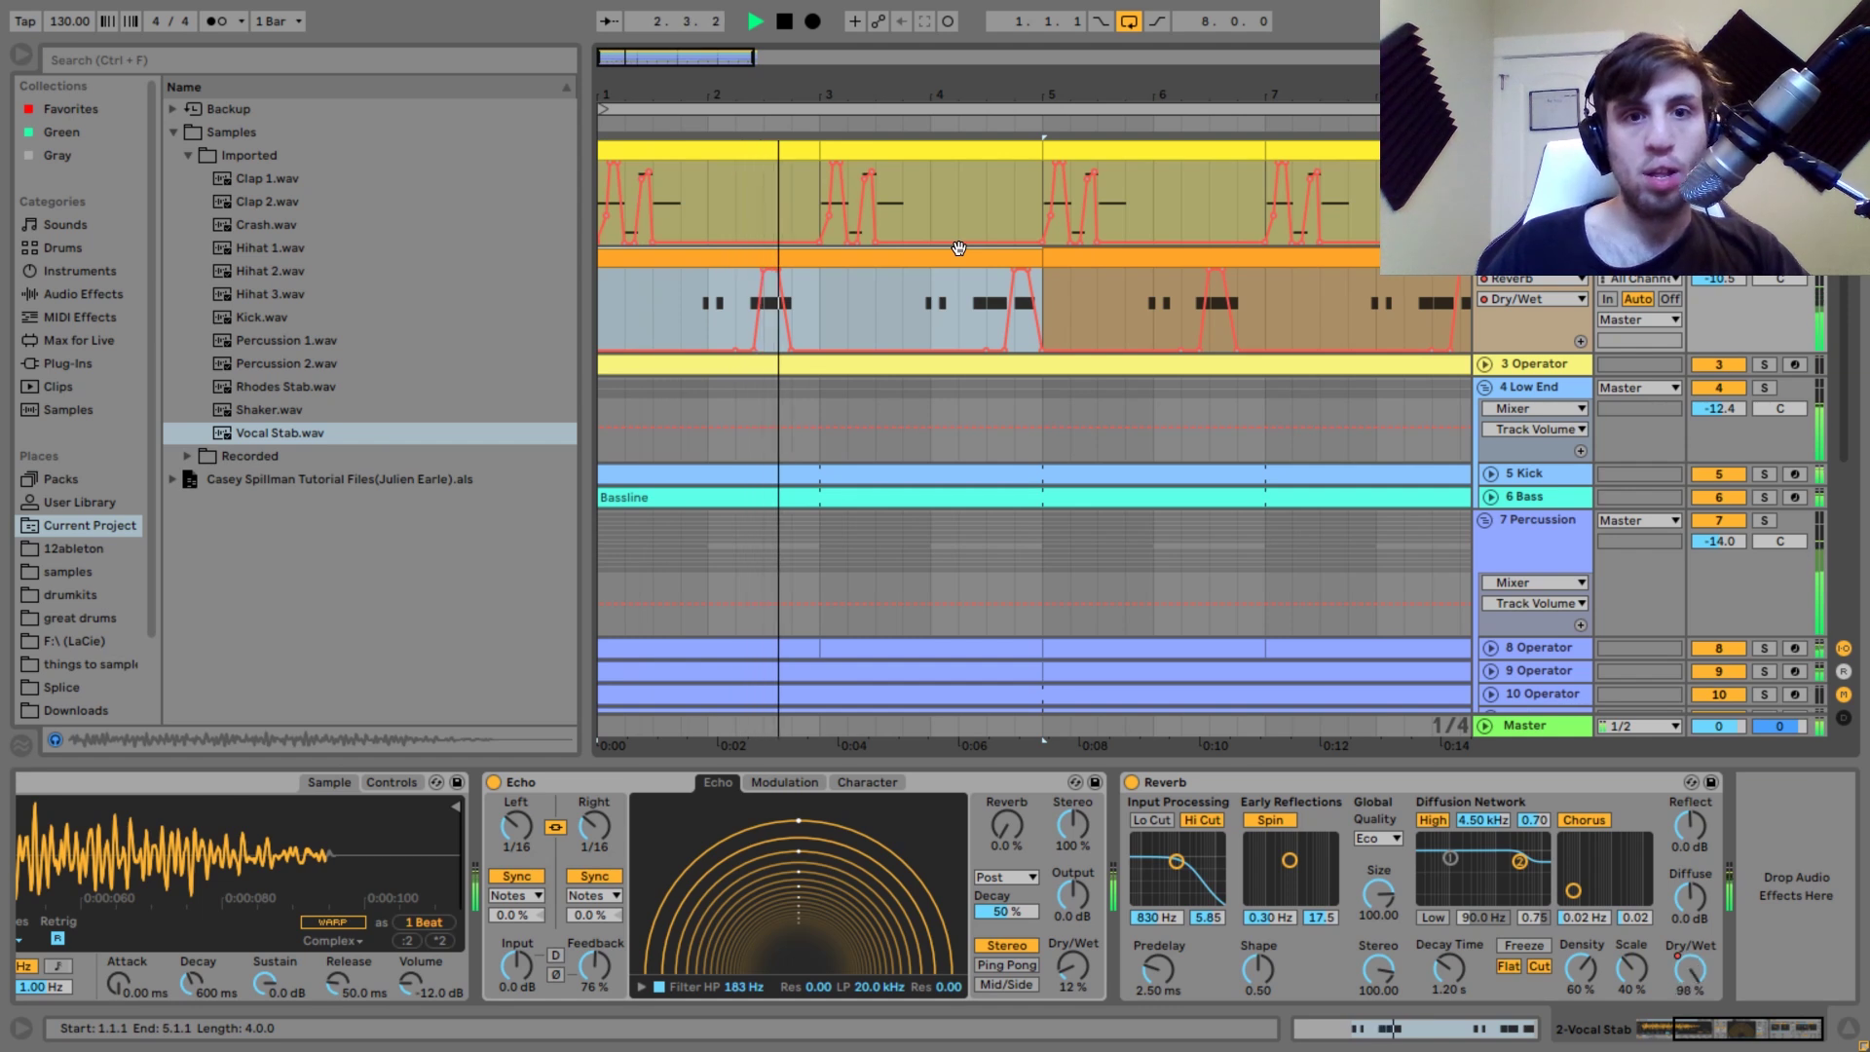
pyautogui.press('space')
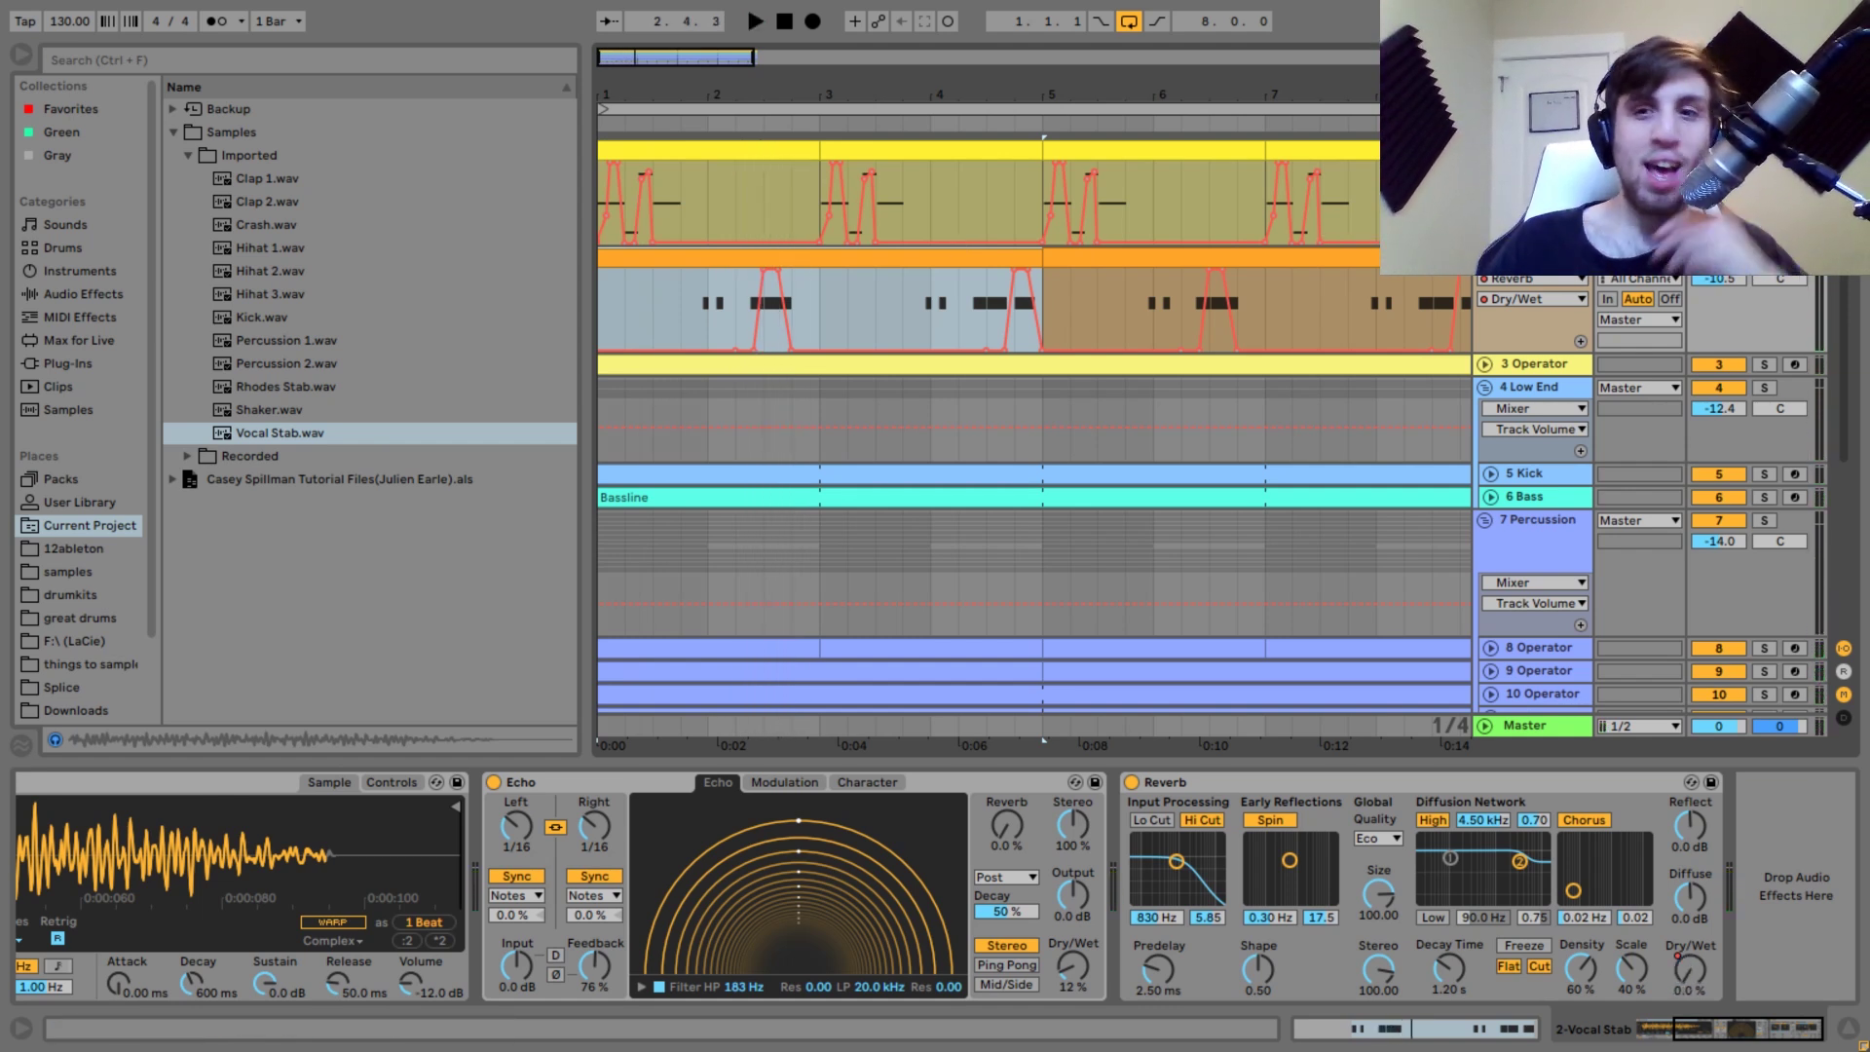
pyautogui.press('space')
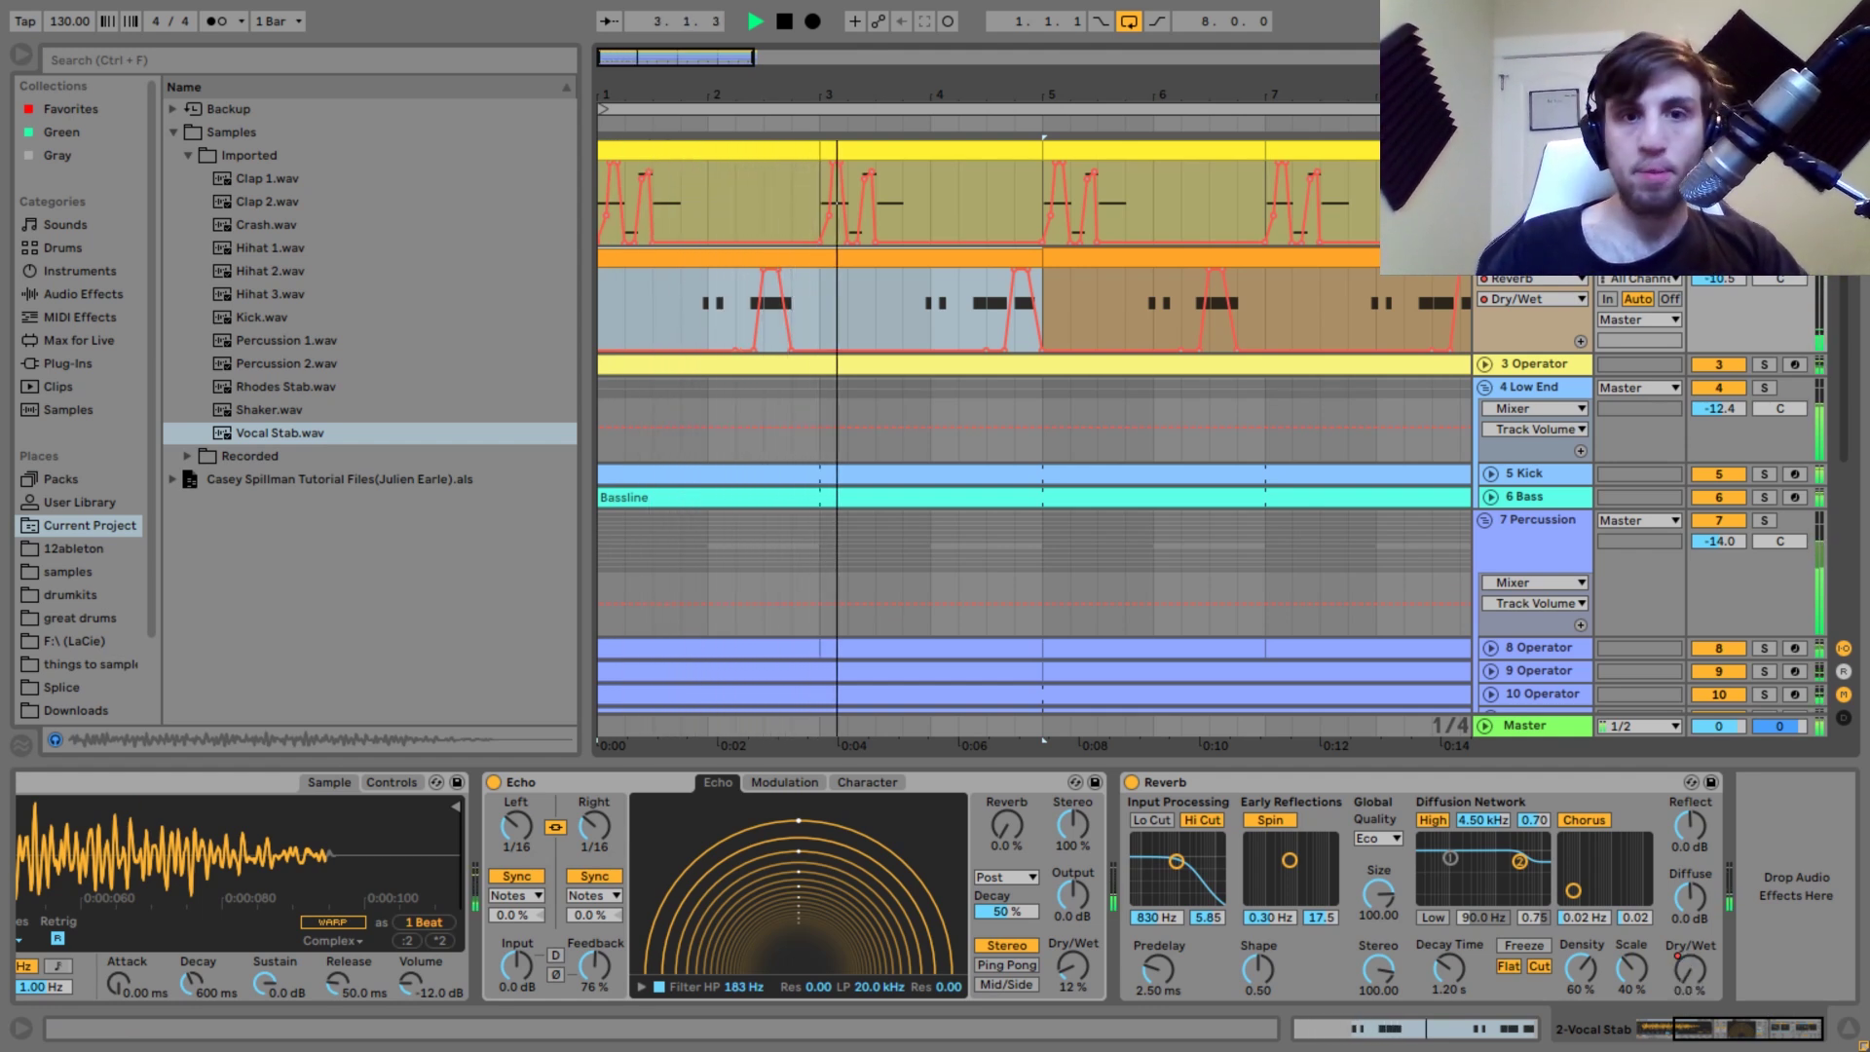
pyautogui.press('space')
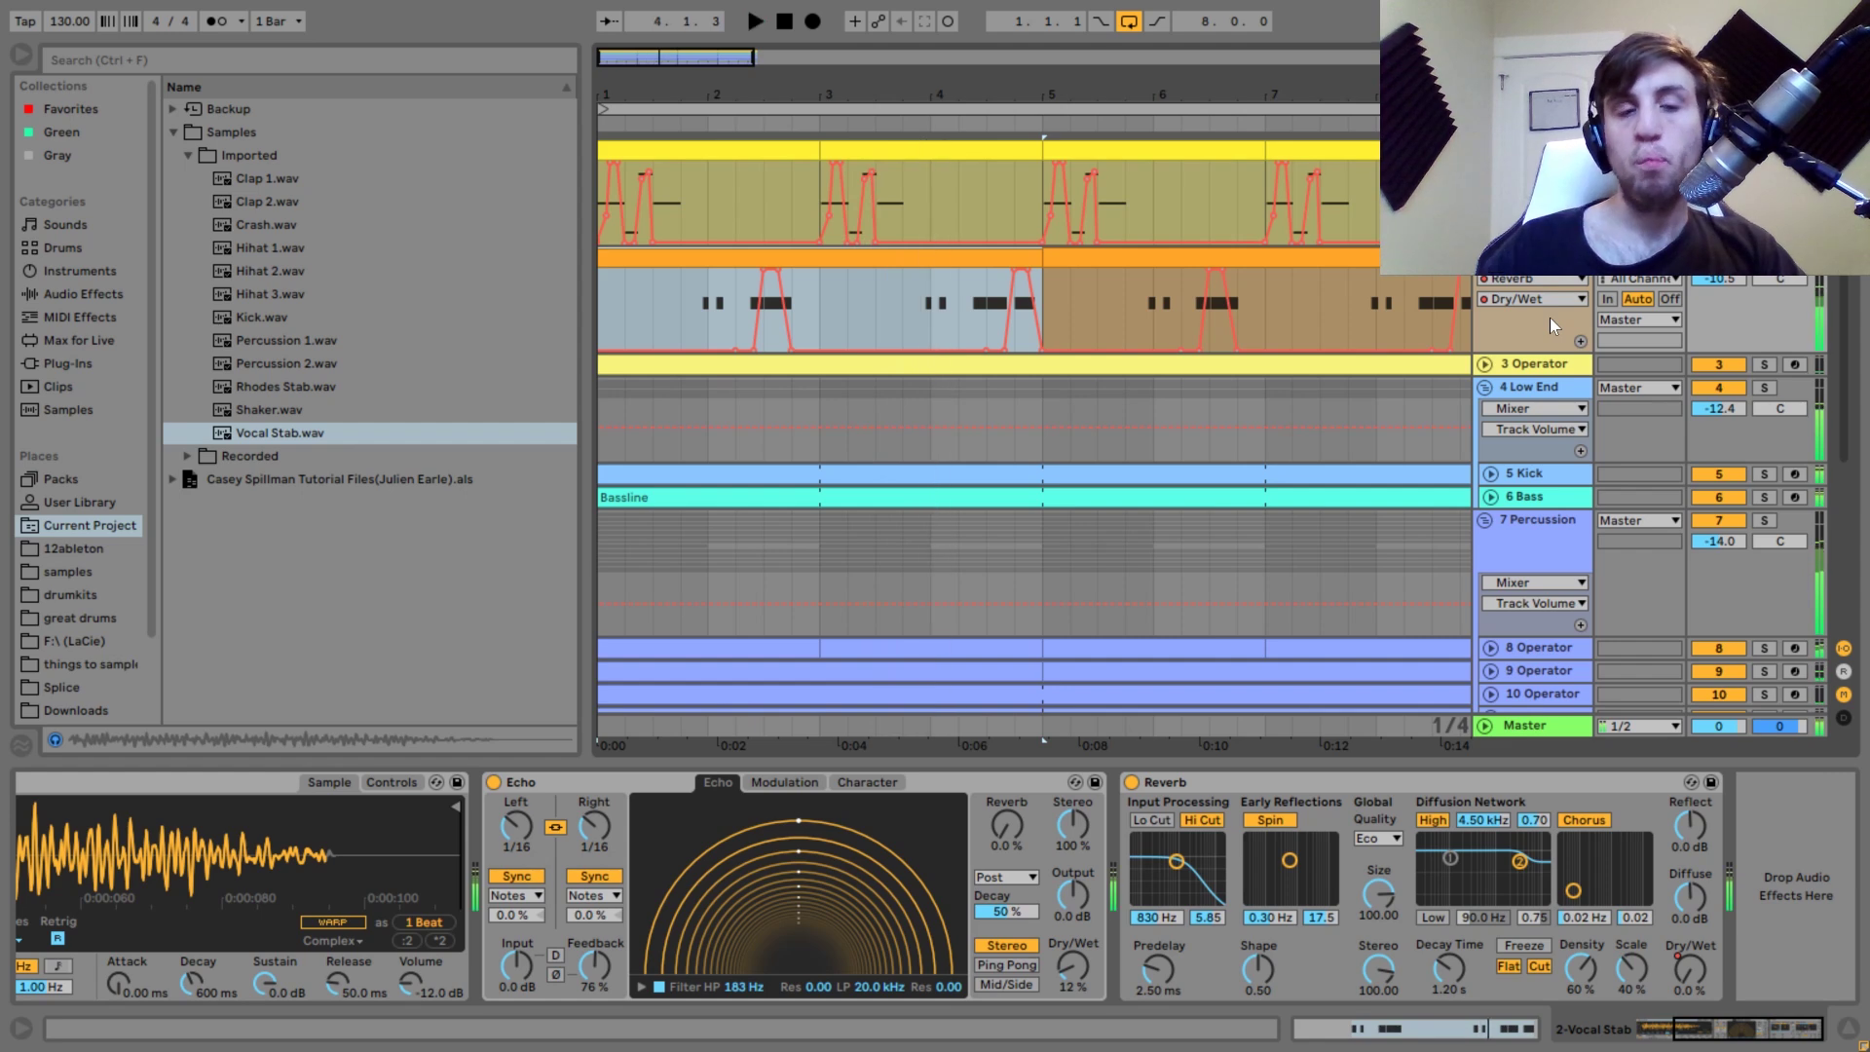
# Solo and expand the 3 Operator track, then display its device chain.
pyautogui.click(1764, 365)
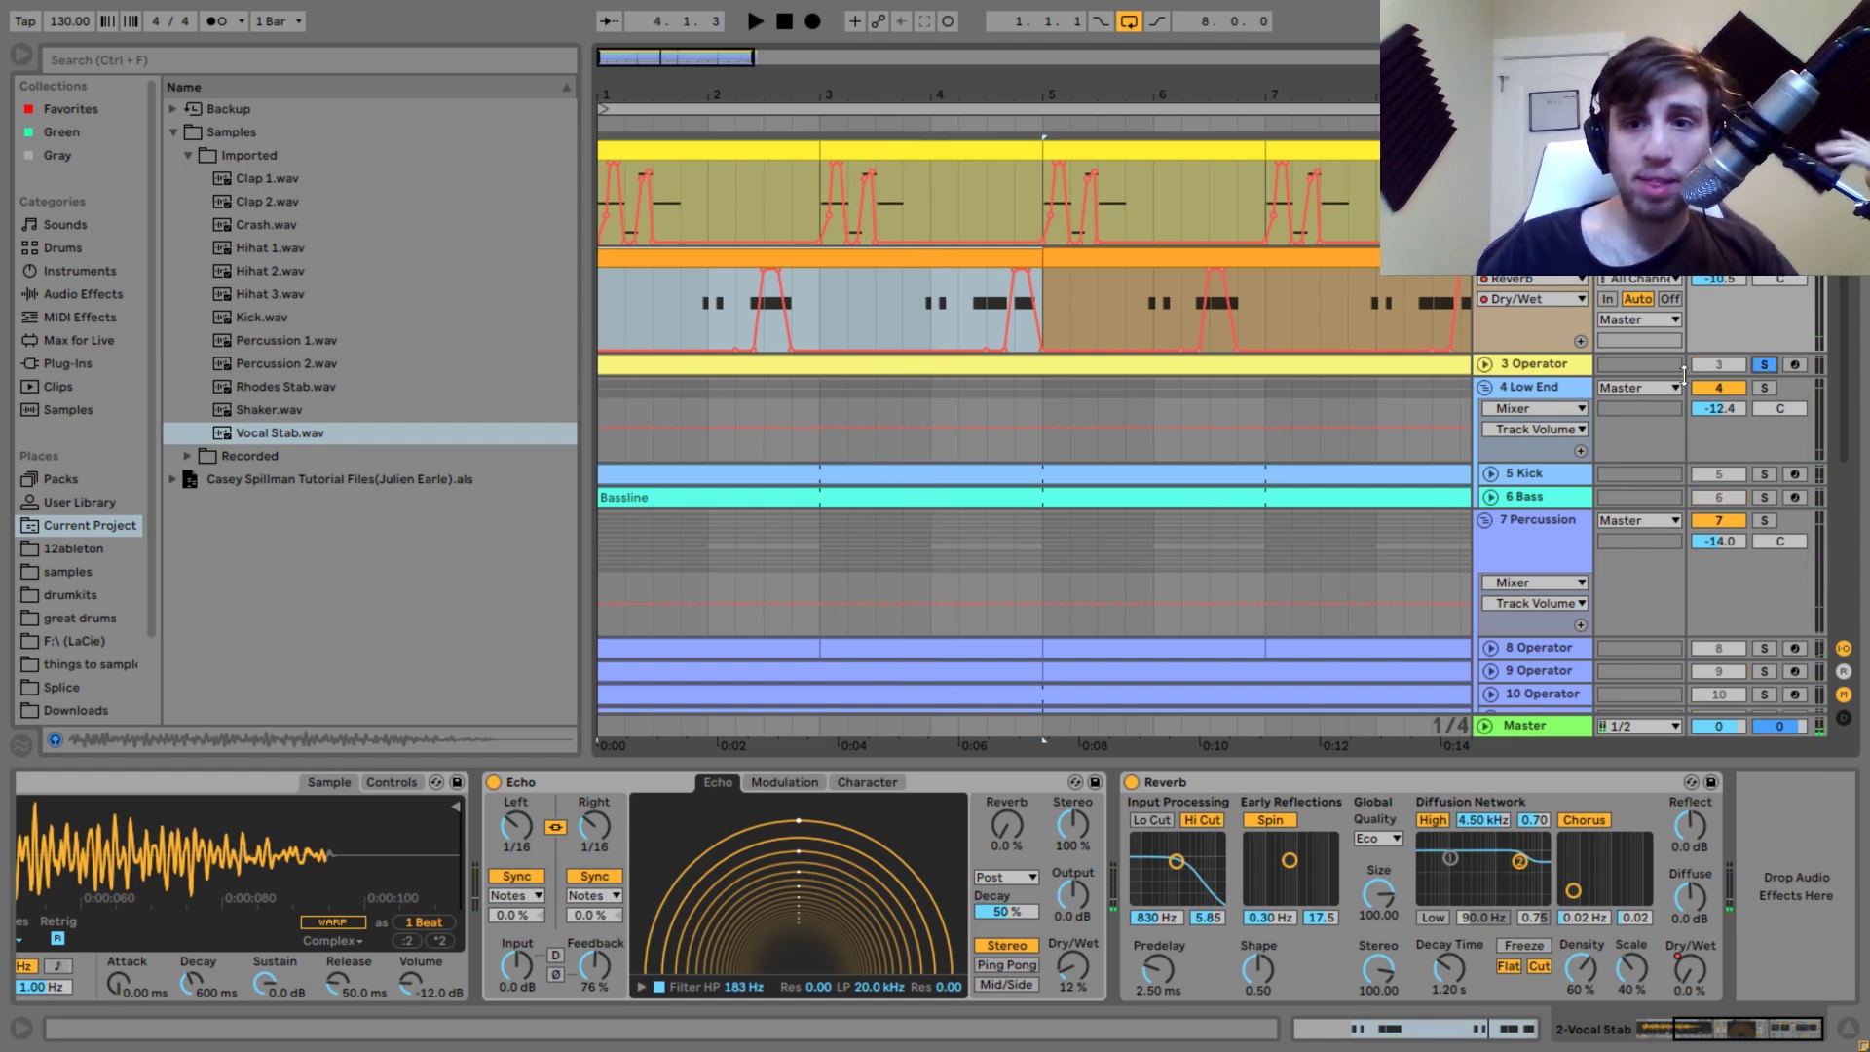
pyautogui.click(1486, 363)
pyautogui.click(973, 360)
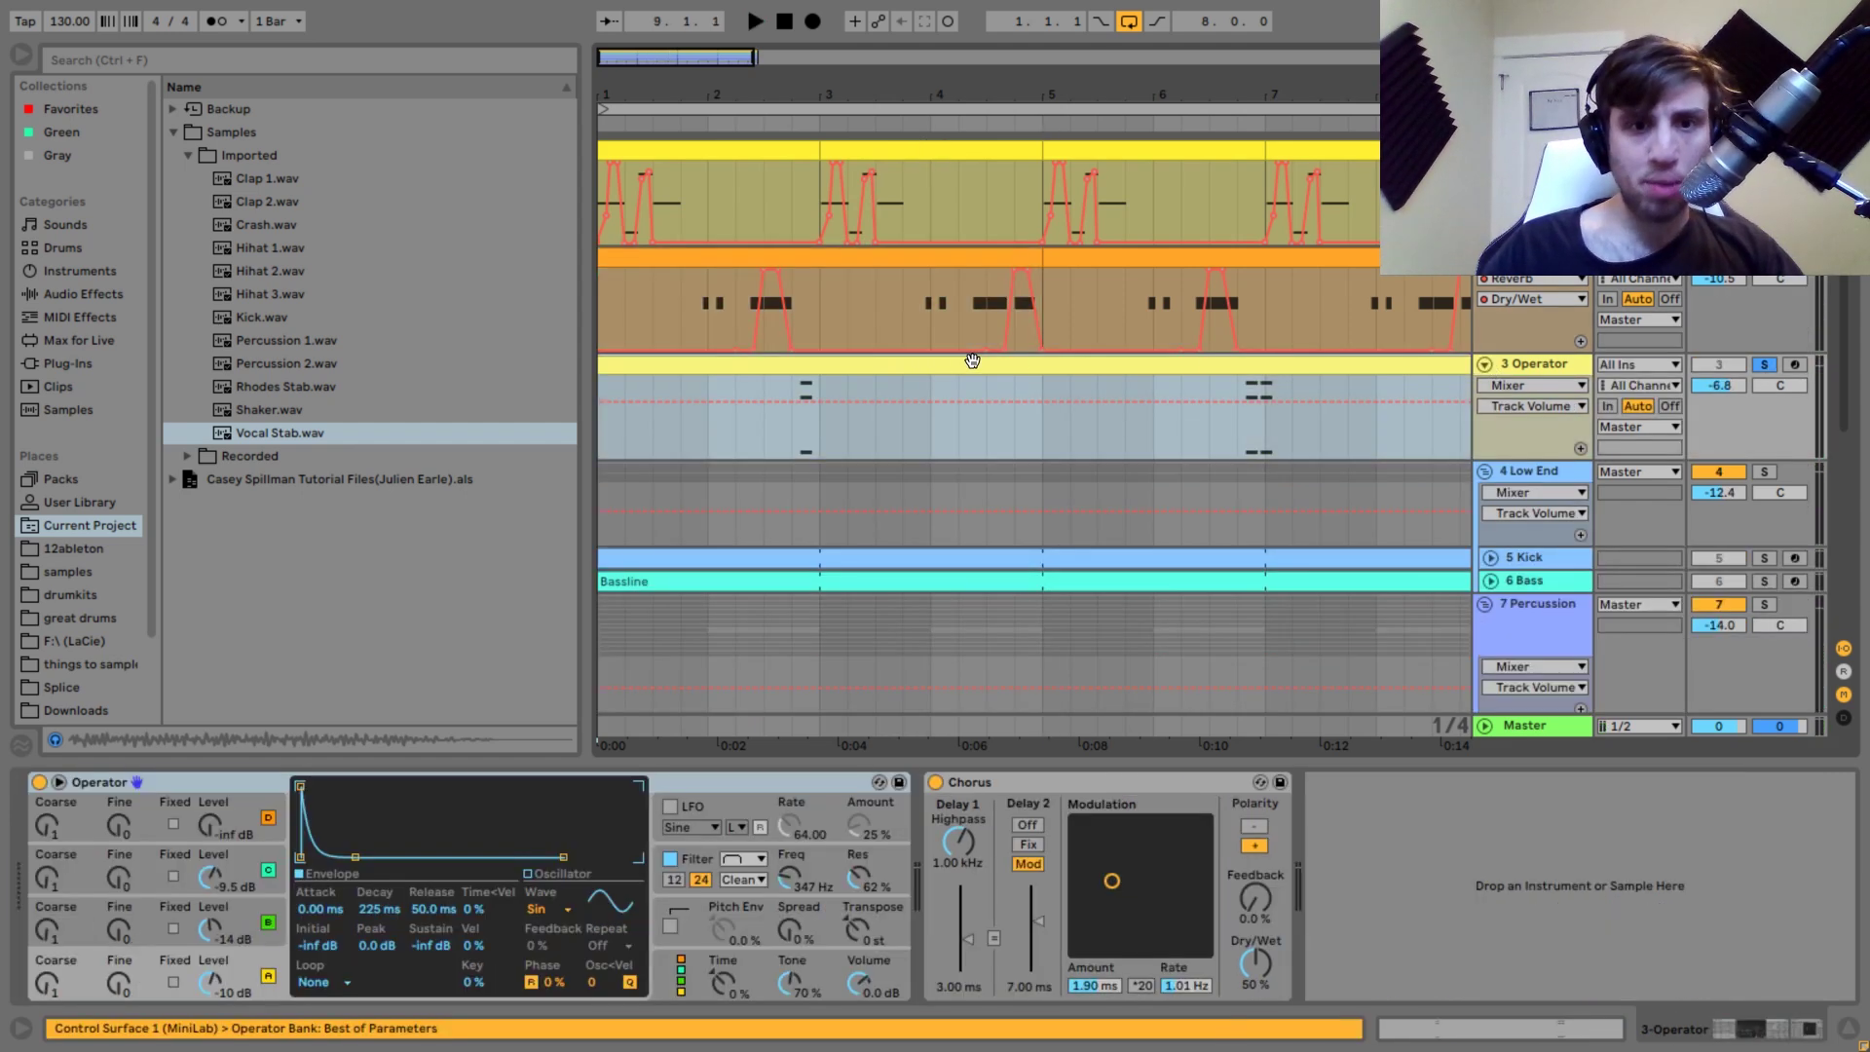
# Set the playback start at 2.4.1 and play, zooming in on the nearby chord notes.
pyautogui.click(791, 442)
pyautogui.press('+')
pyautogui.press('+')
pyautogui.press('+')
pyautogui.press('+')
pyautogui.press('+')
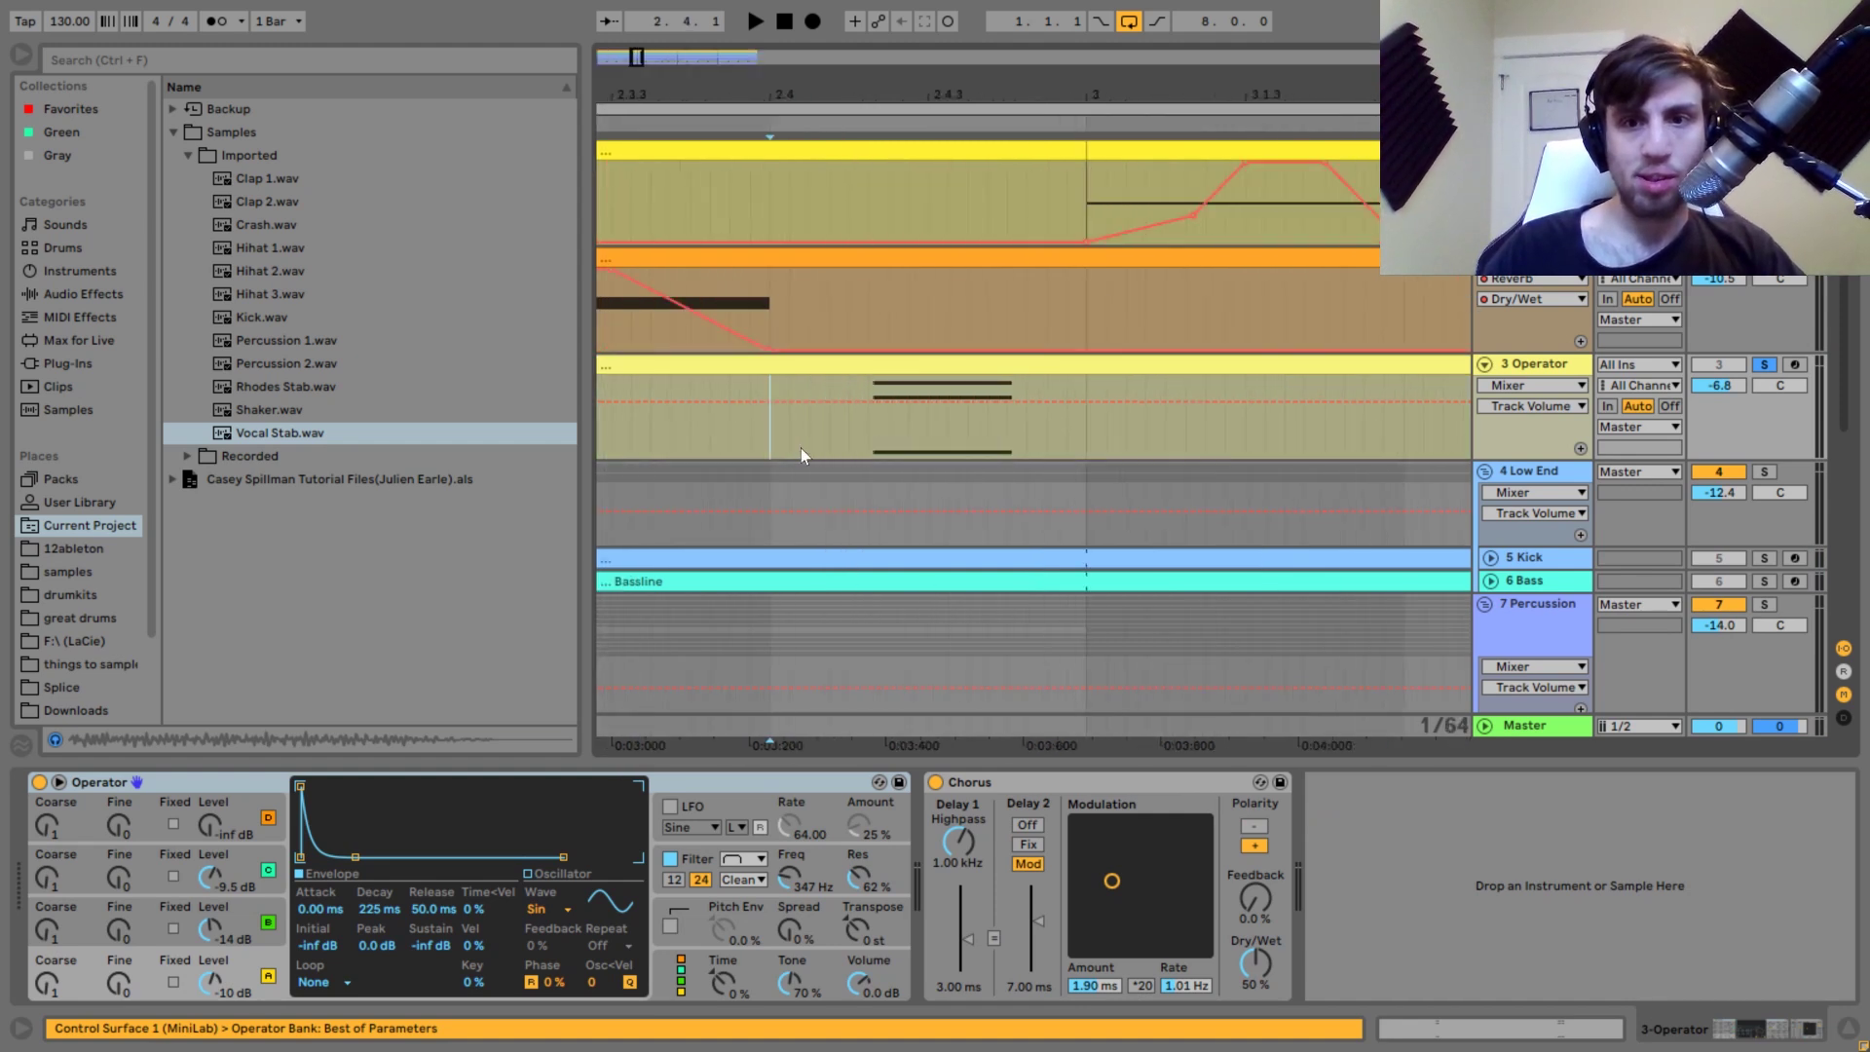
pyautogui.press('space')
pyautogui.press('-')
pyautogui.press('-')
pyautogui.press('-')
pyautogui.press('-')
pyautogui.press('-')
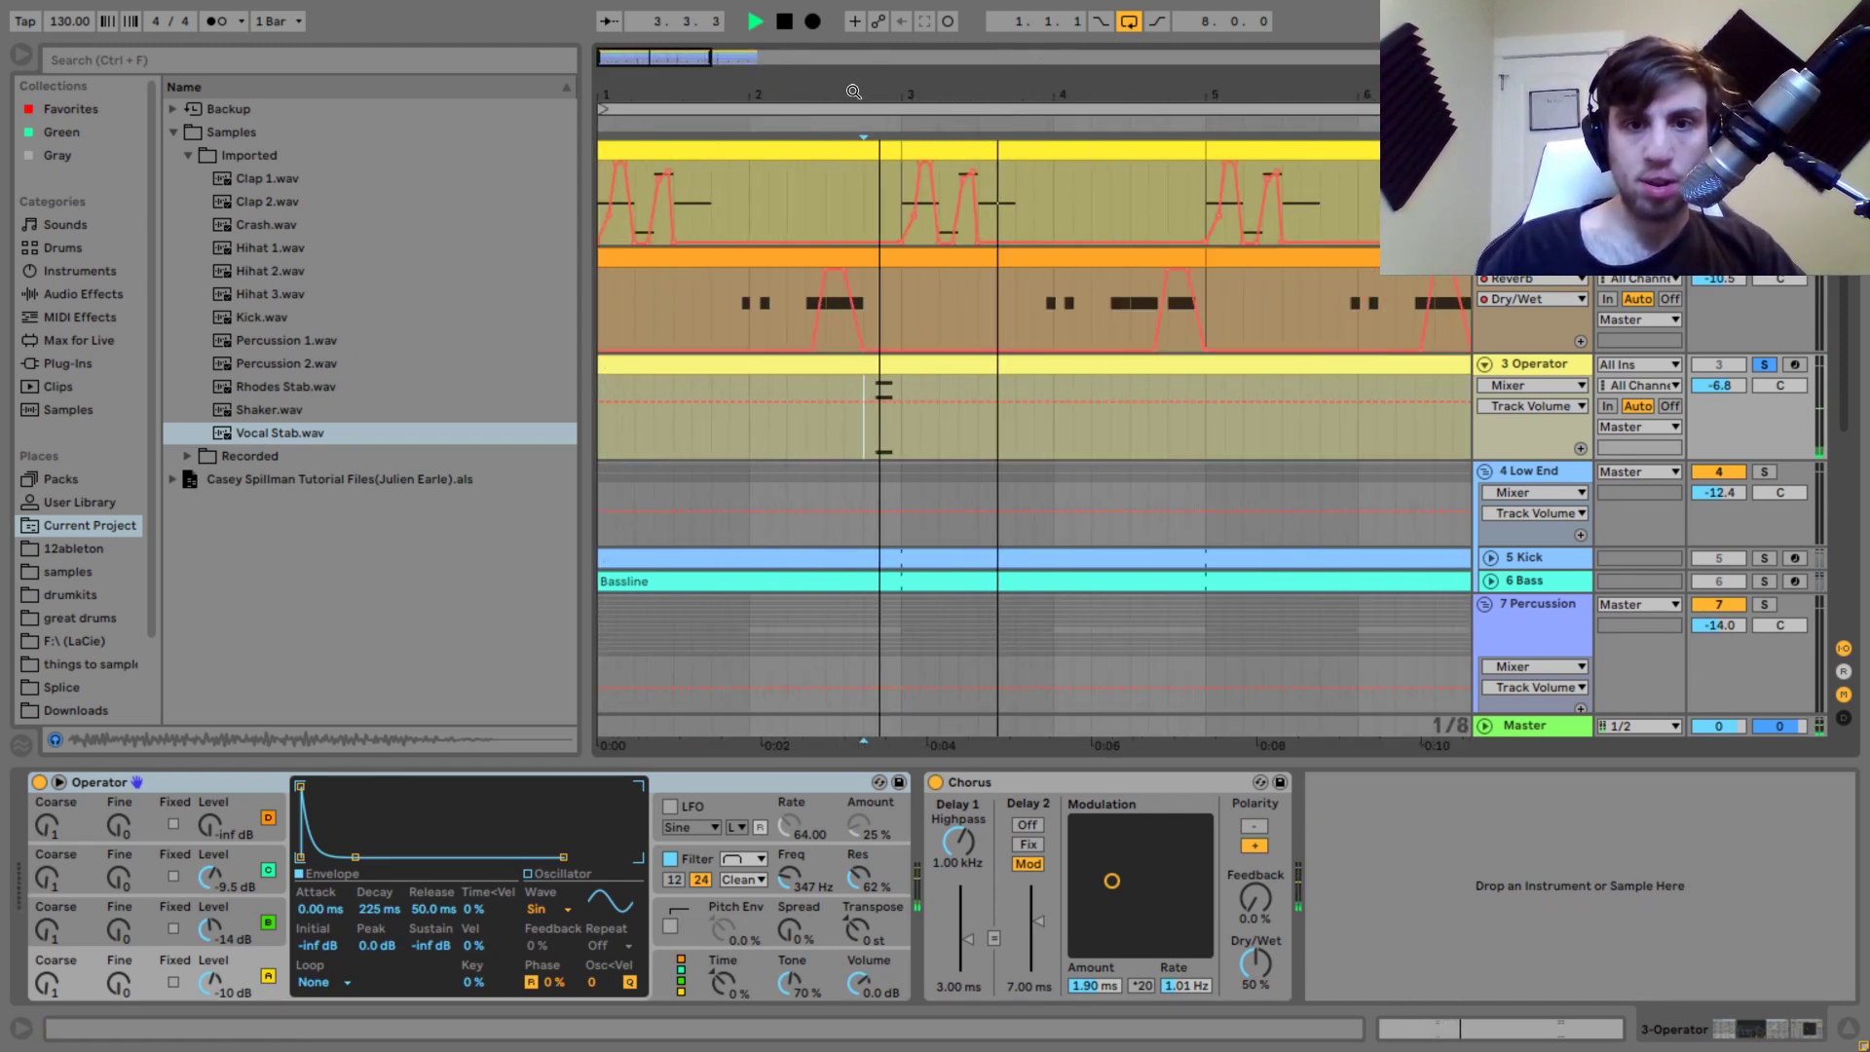
pyautogui.press('space')
pyautogui.doubleClick(1220, 373)
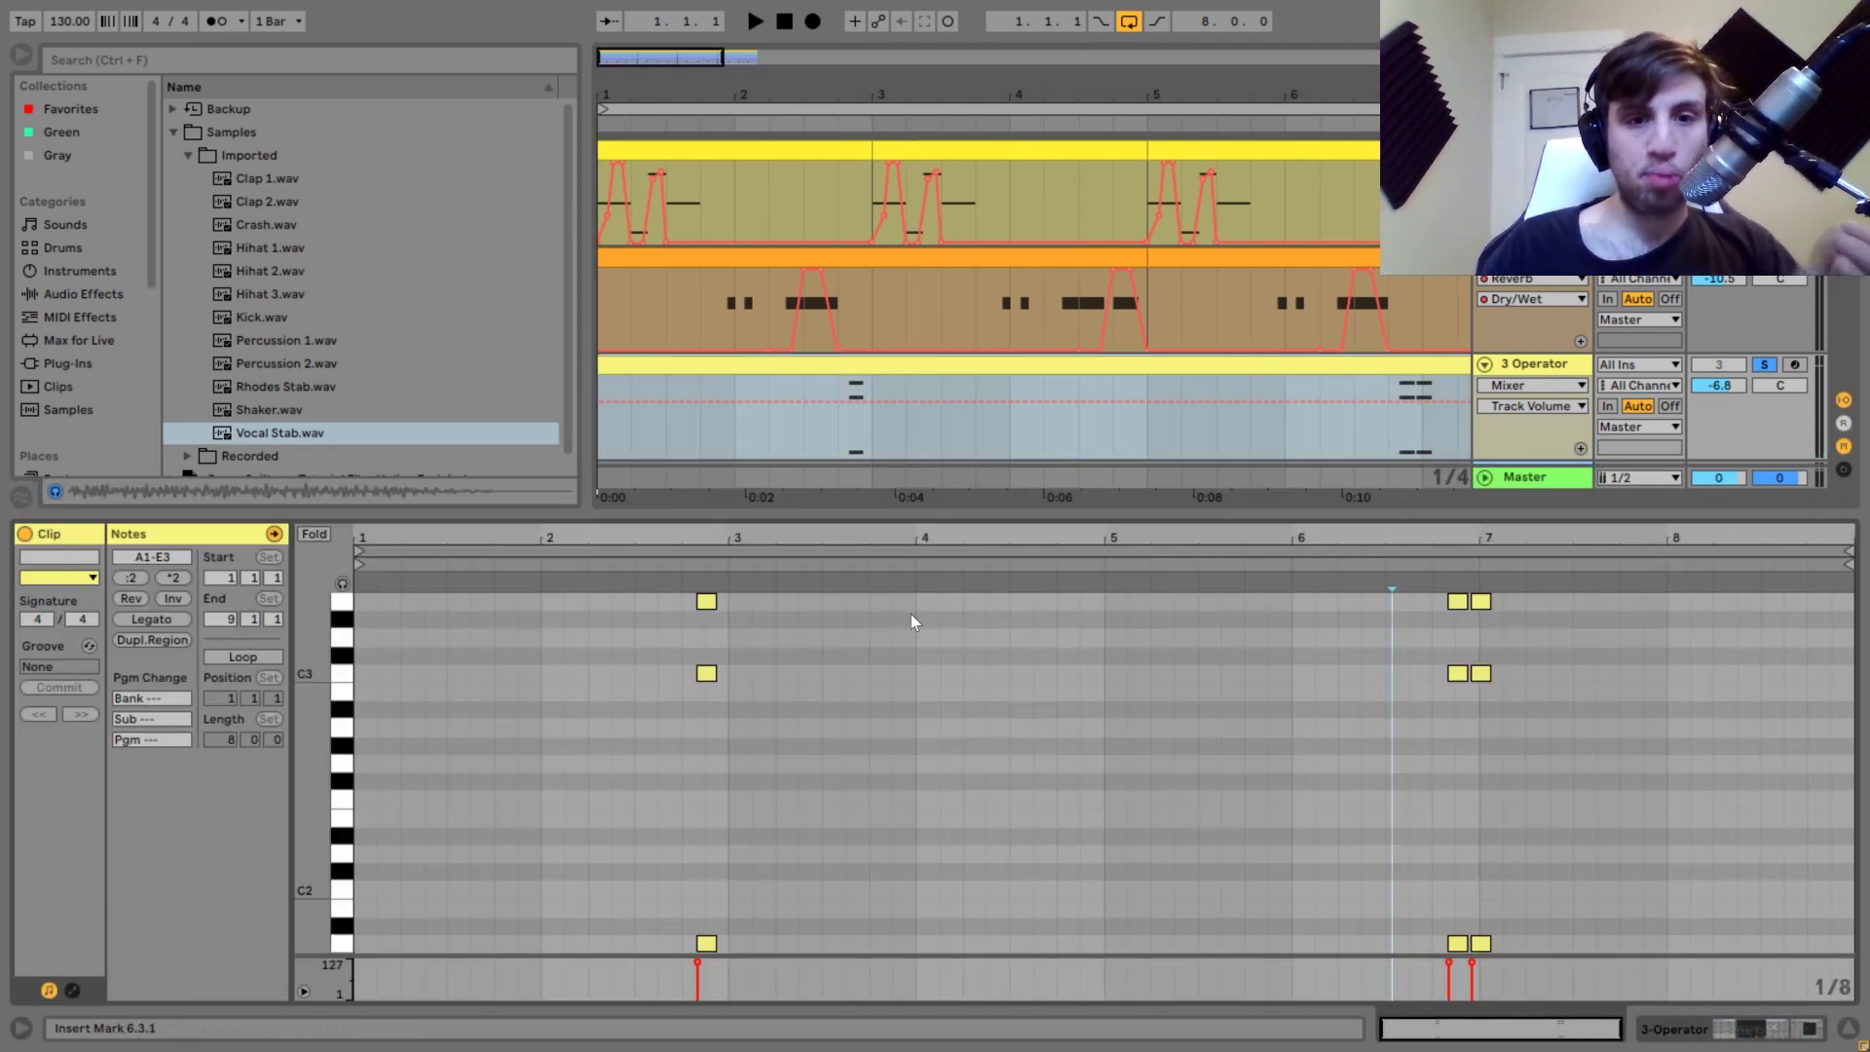
pyautogui.moveTo(682, 737); pyautogui.dragTo(1476, 505)
pyautogui.hotkey('shift', 'Down')
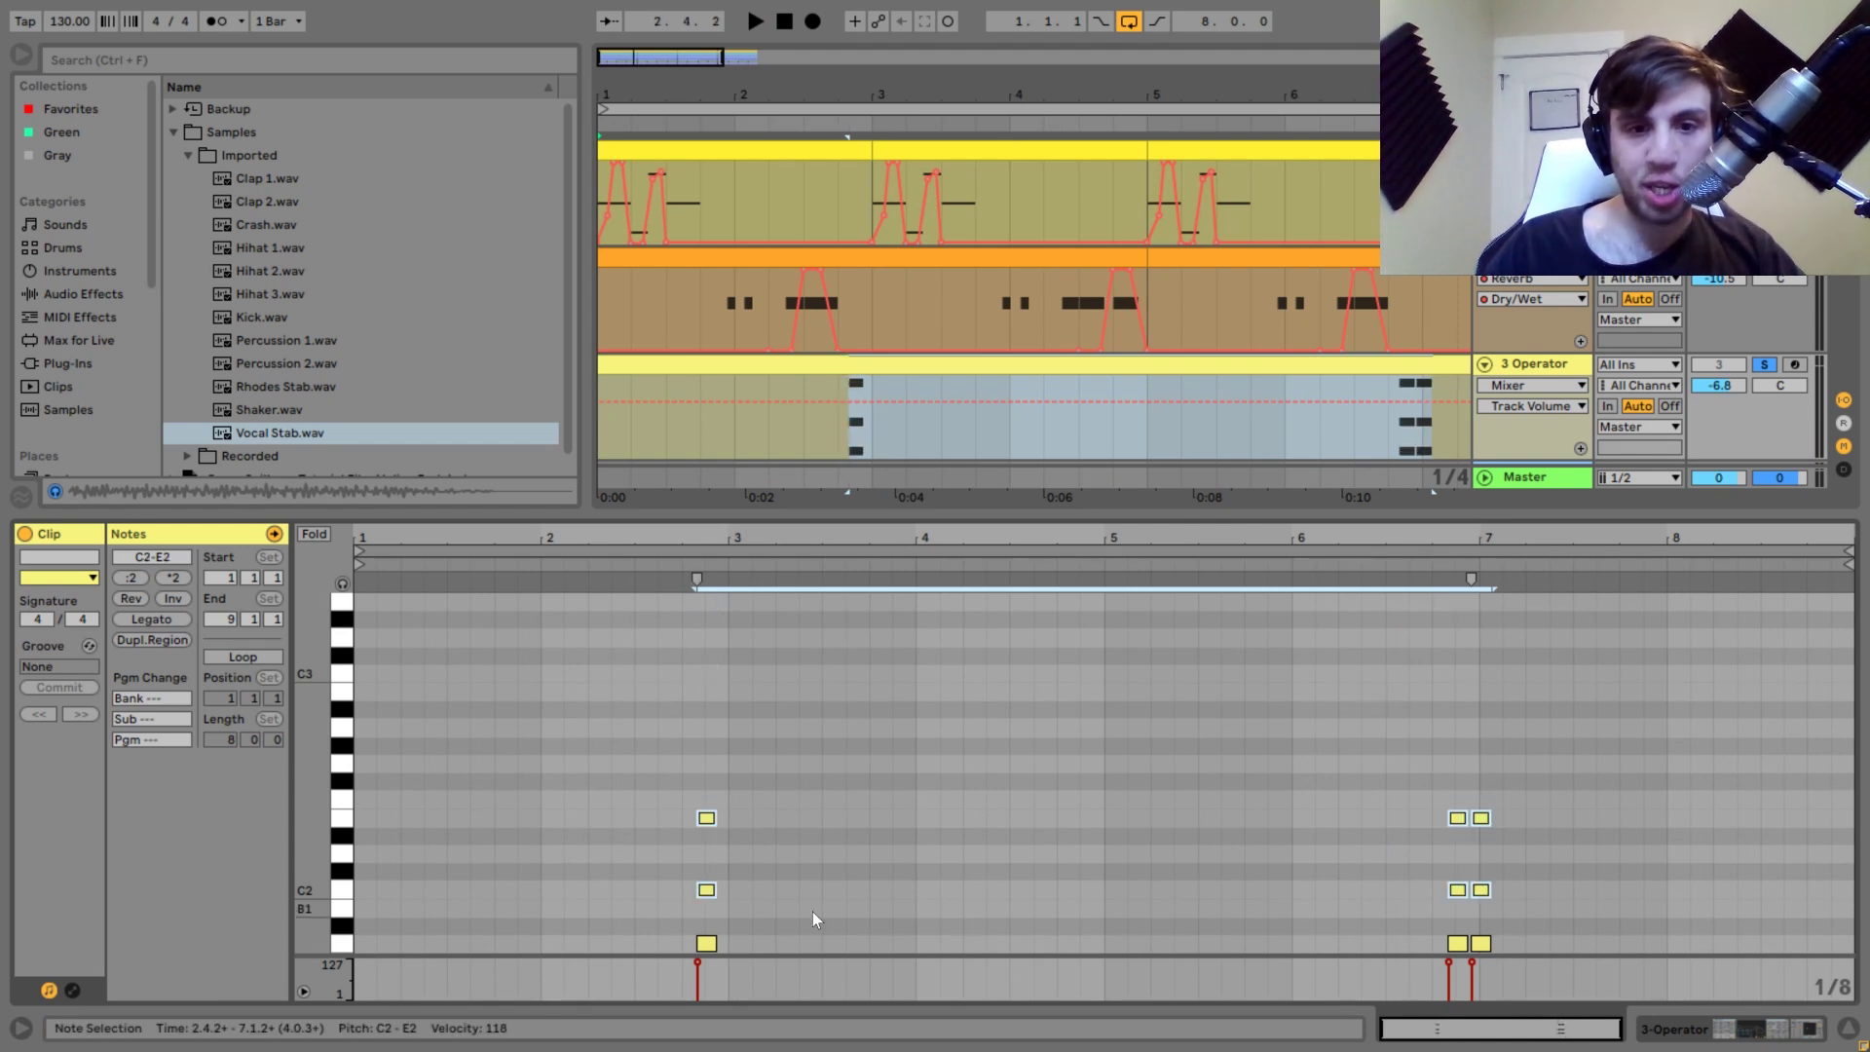
pyautogui.hotkey('shift', 'Up')
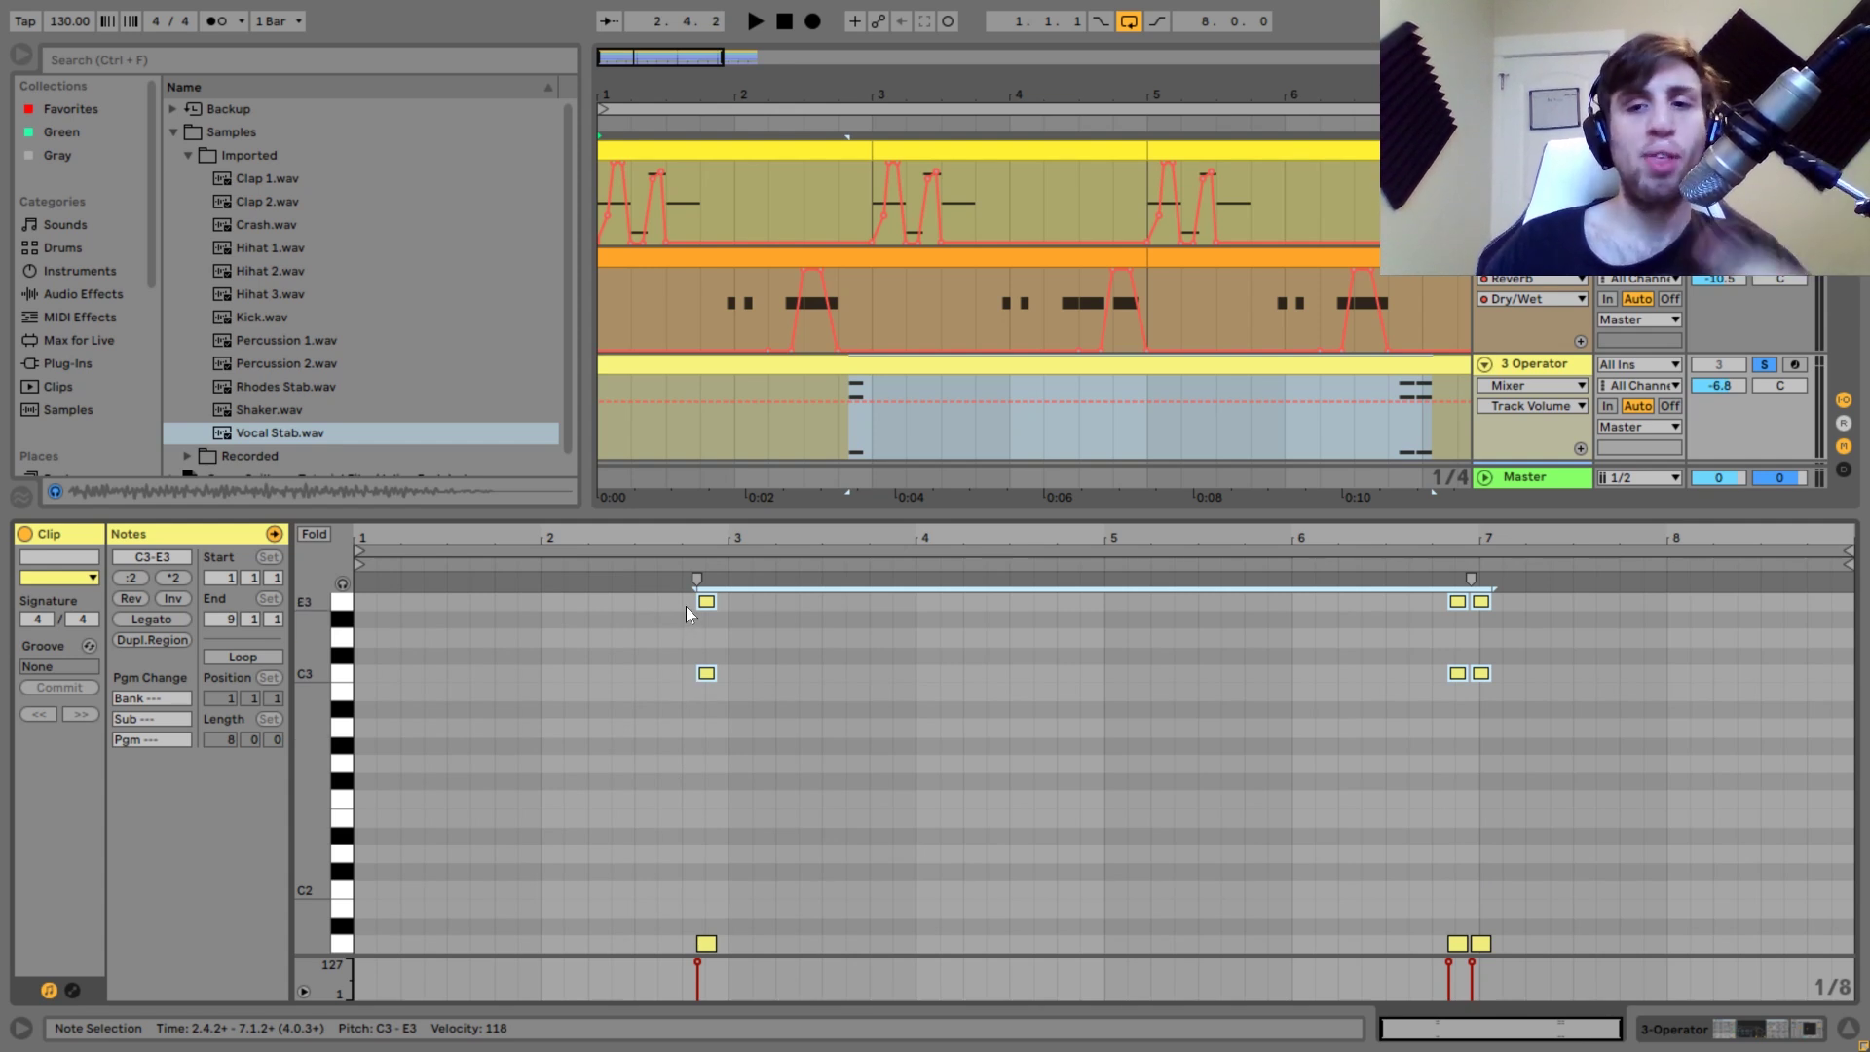
pyautogui.press('space')
pyautogui.click(839, 435)
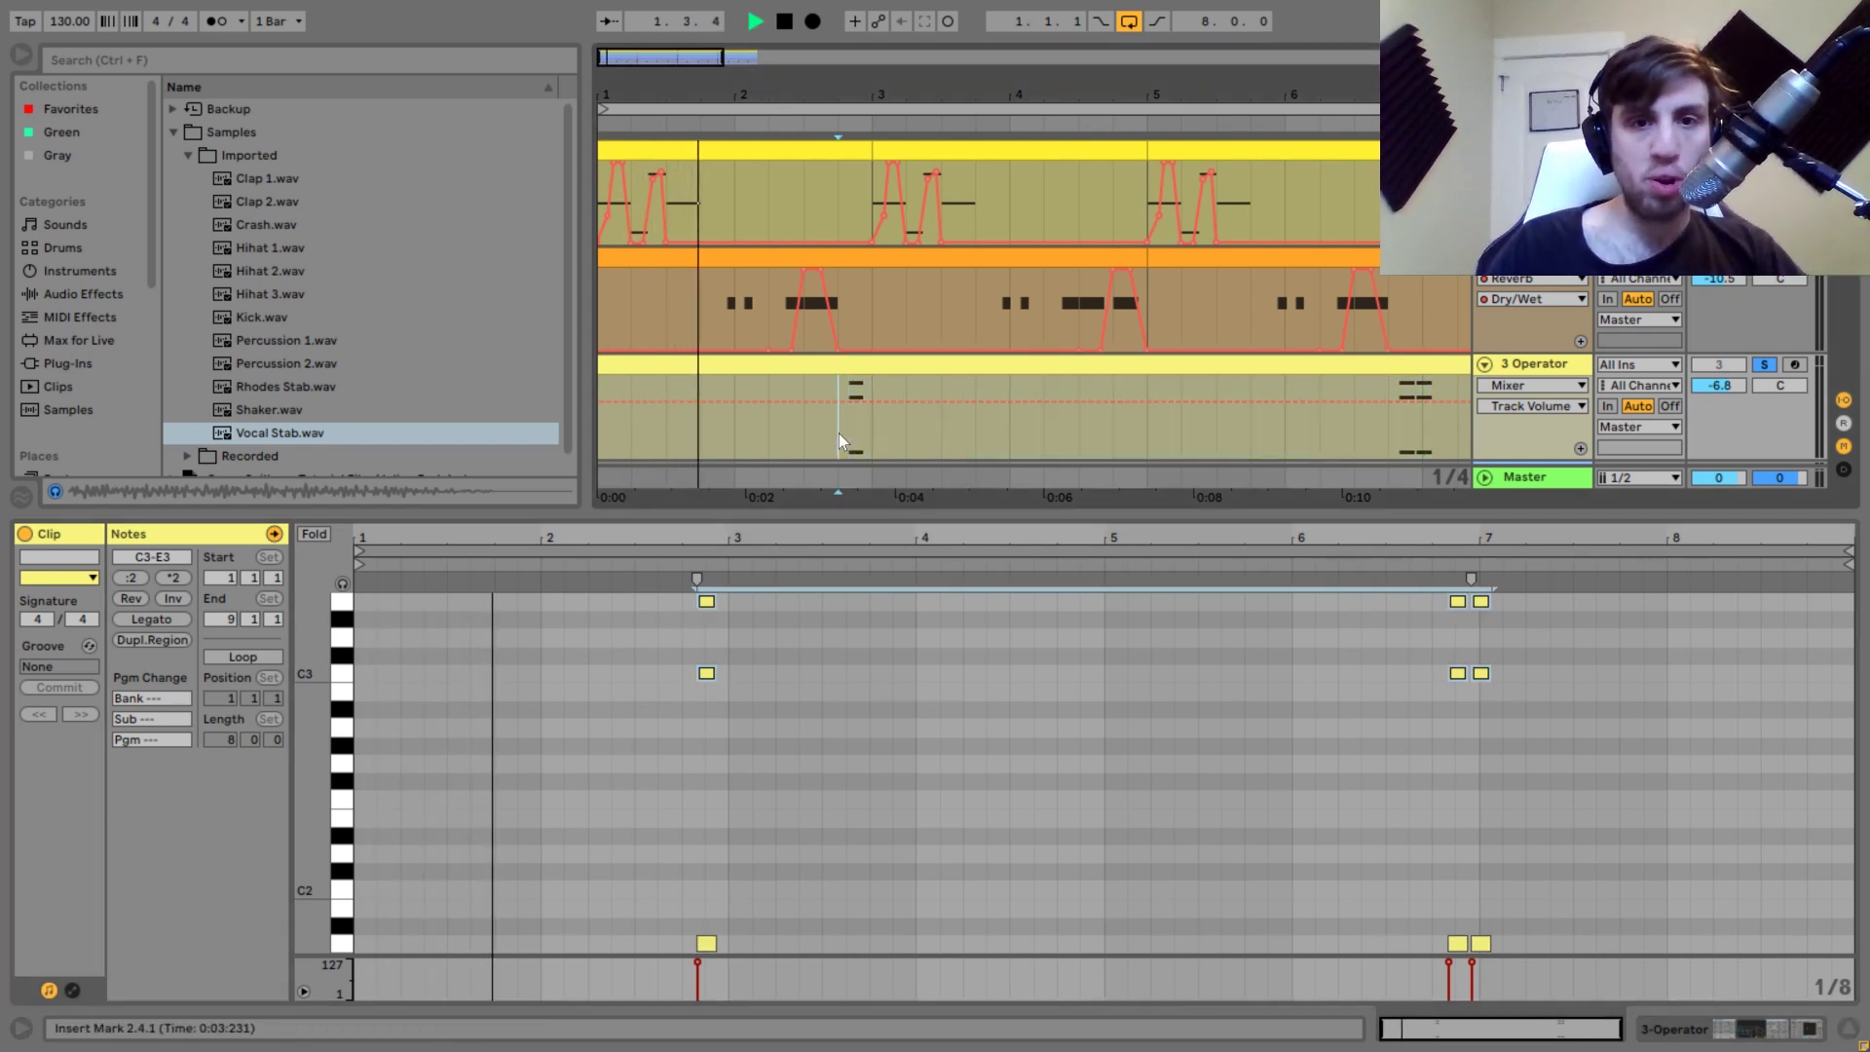
pyautogui.press('space')
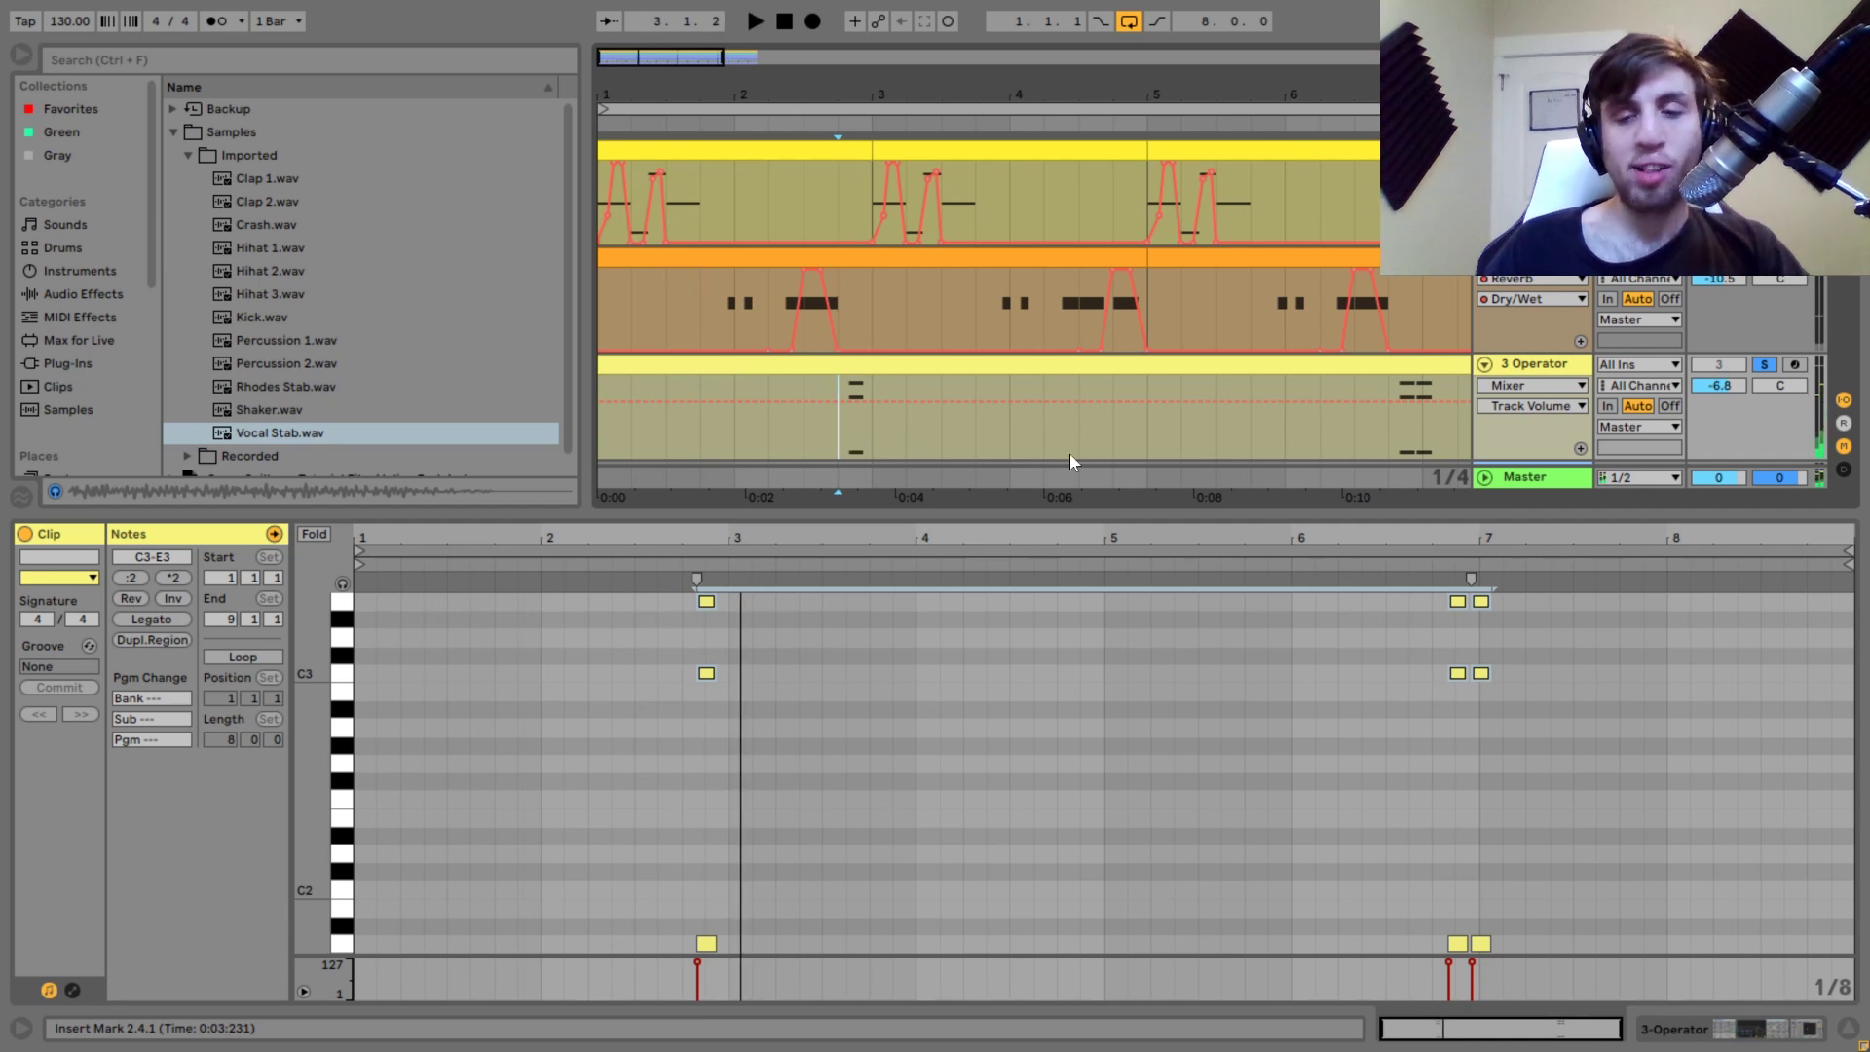
pyautogui.click(1356, 444)
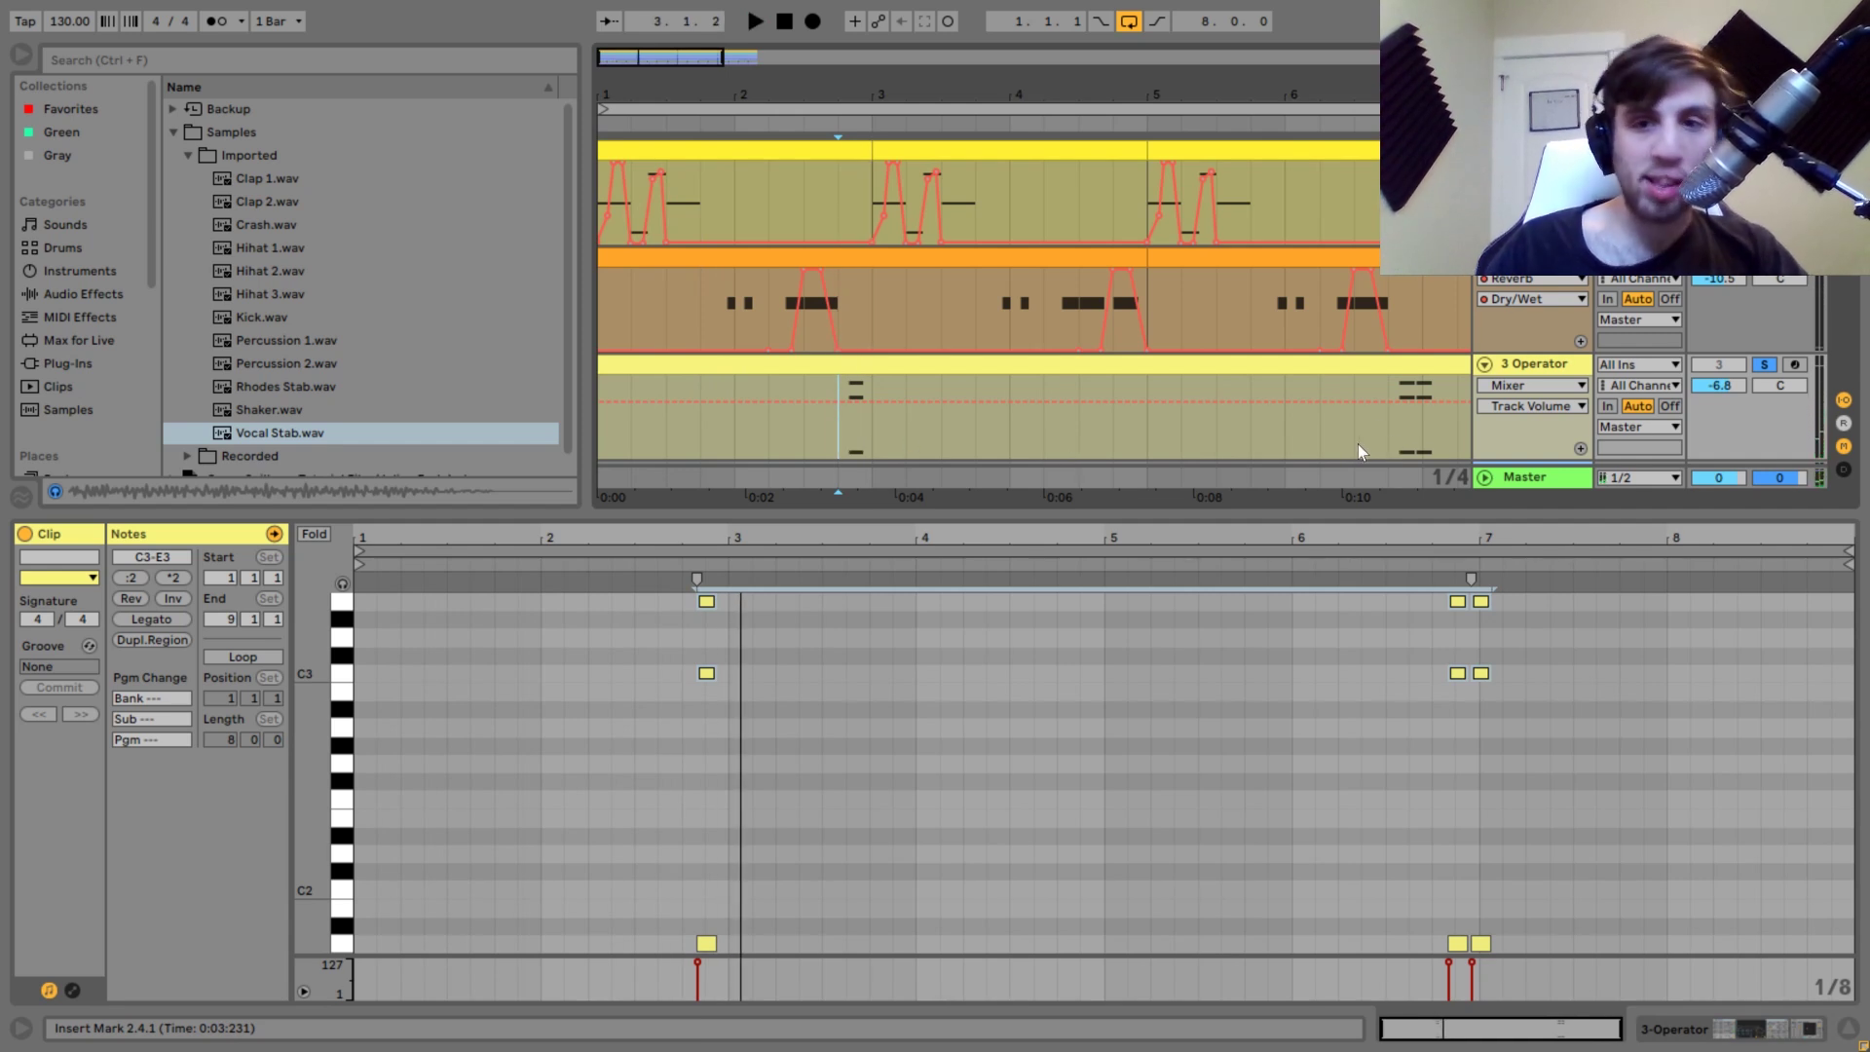
pyautogui.click(1764, 365)
pyautogui.click(1282, 446)
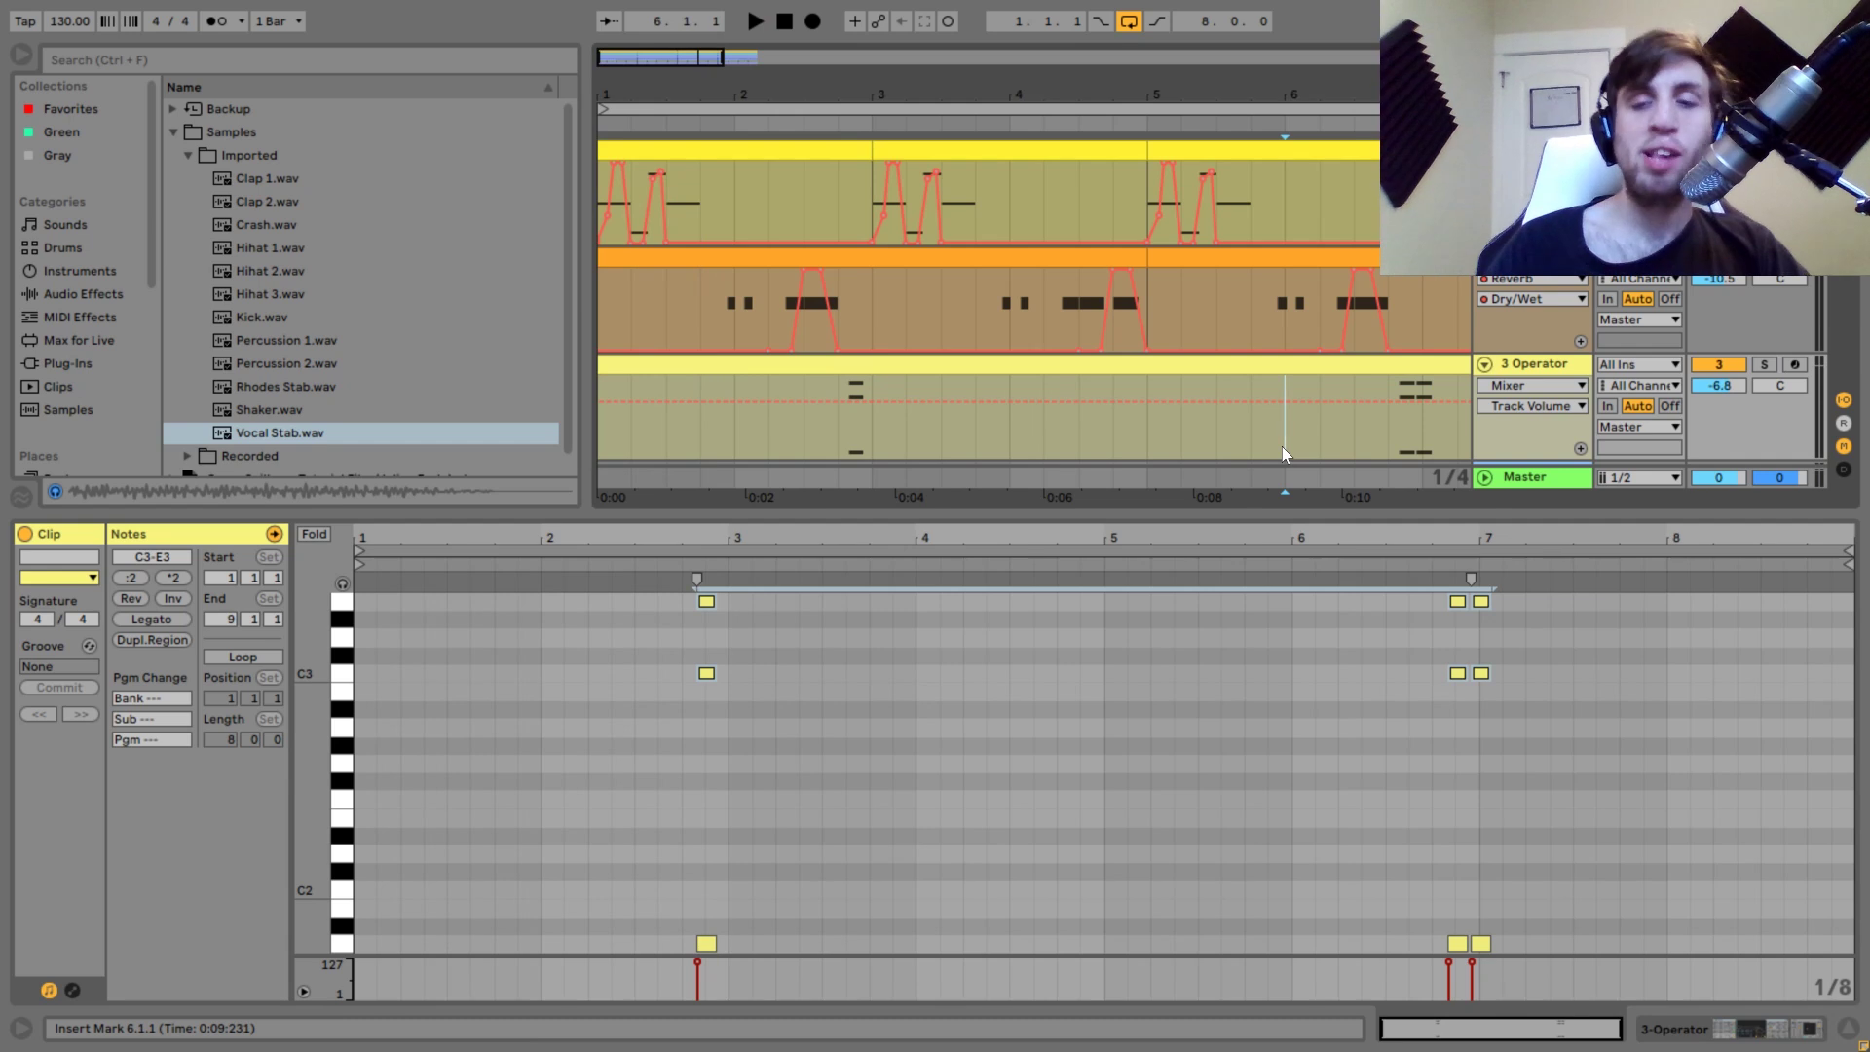
pyautogui.press('space')
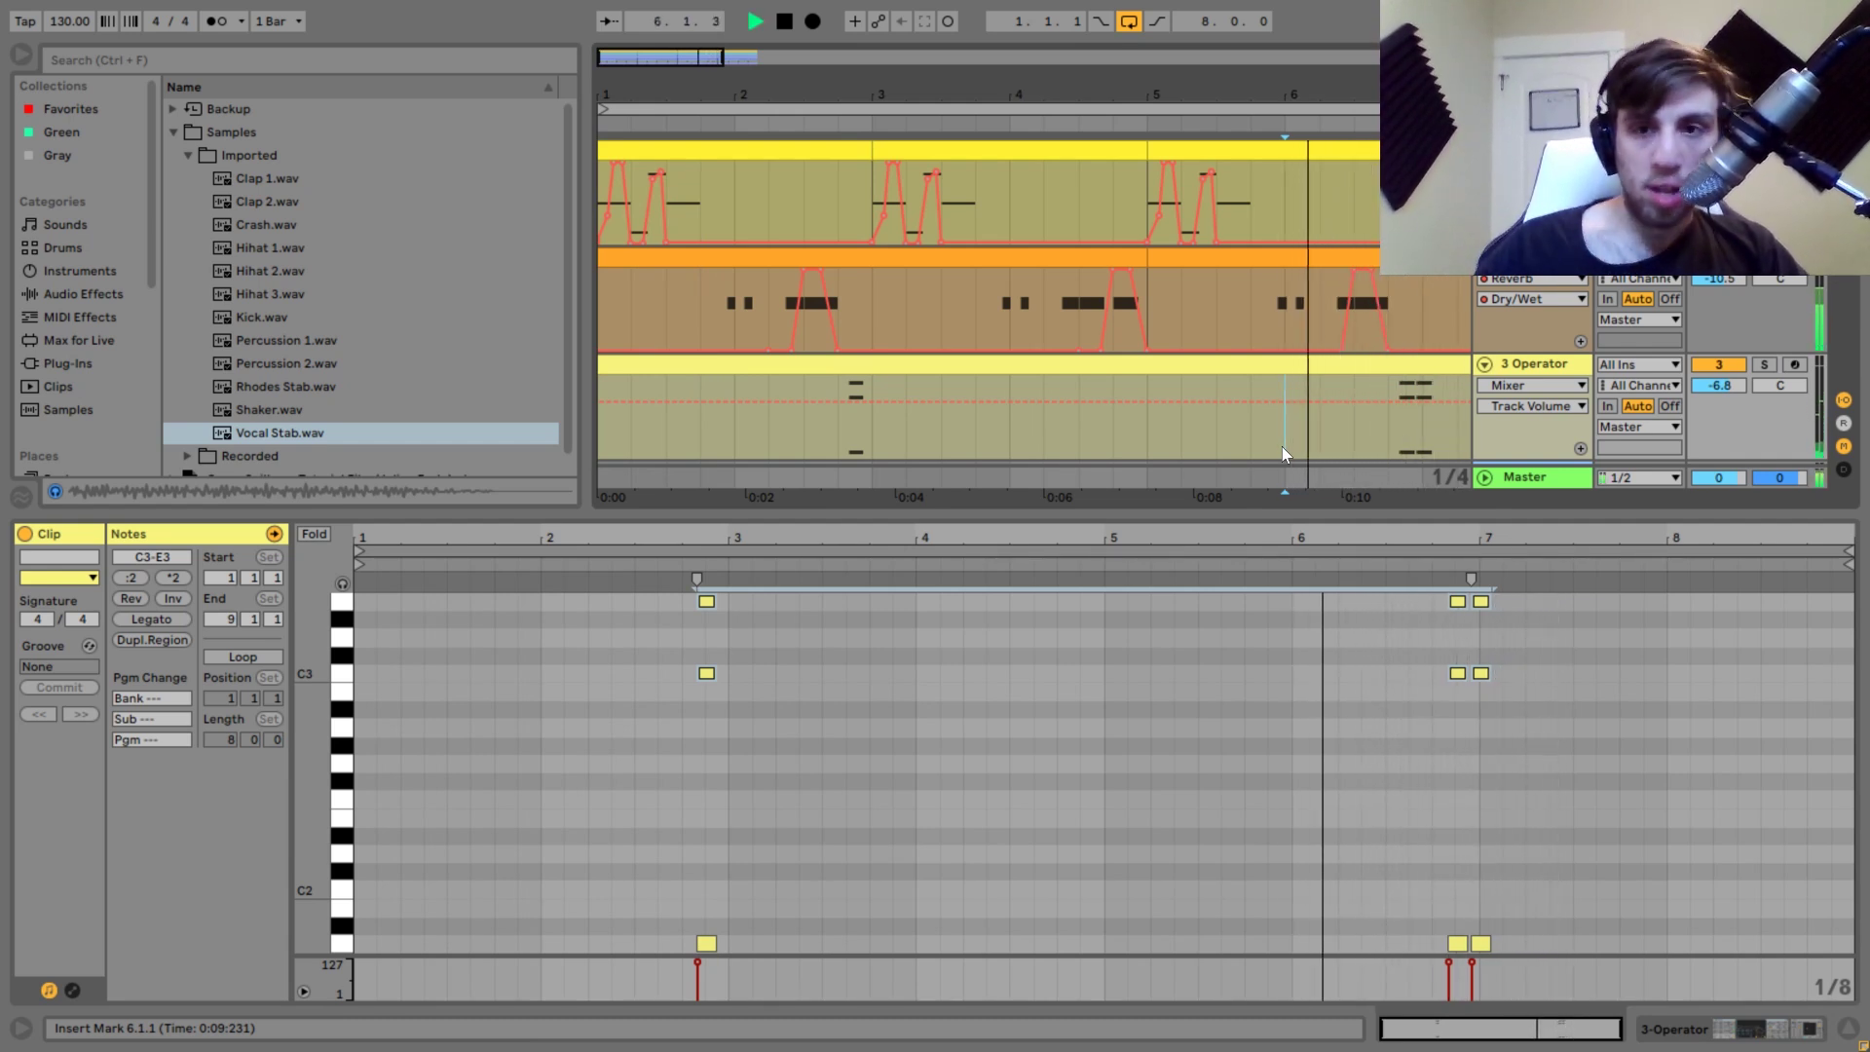
pyautogui.press('space')
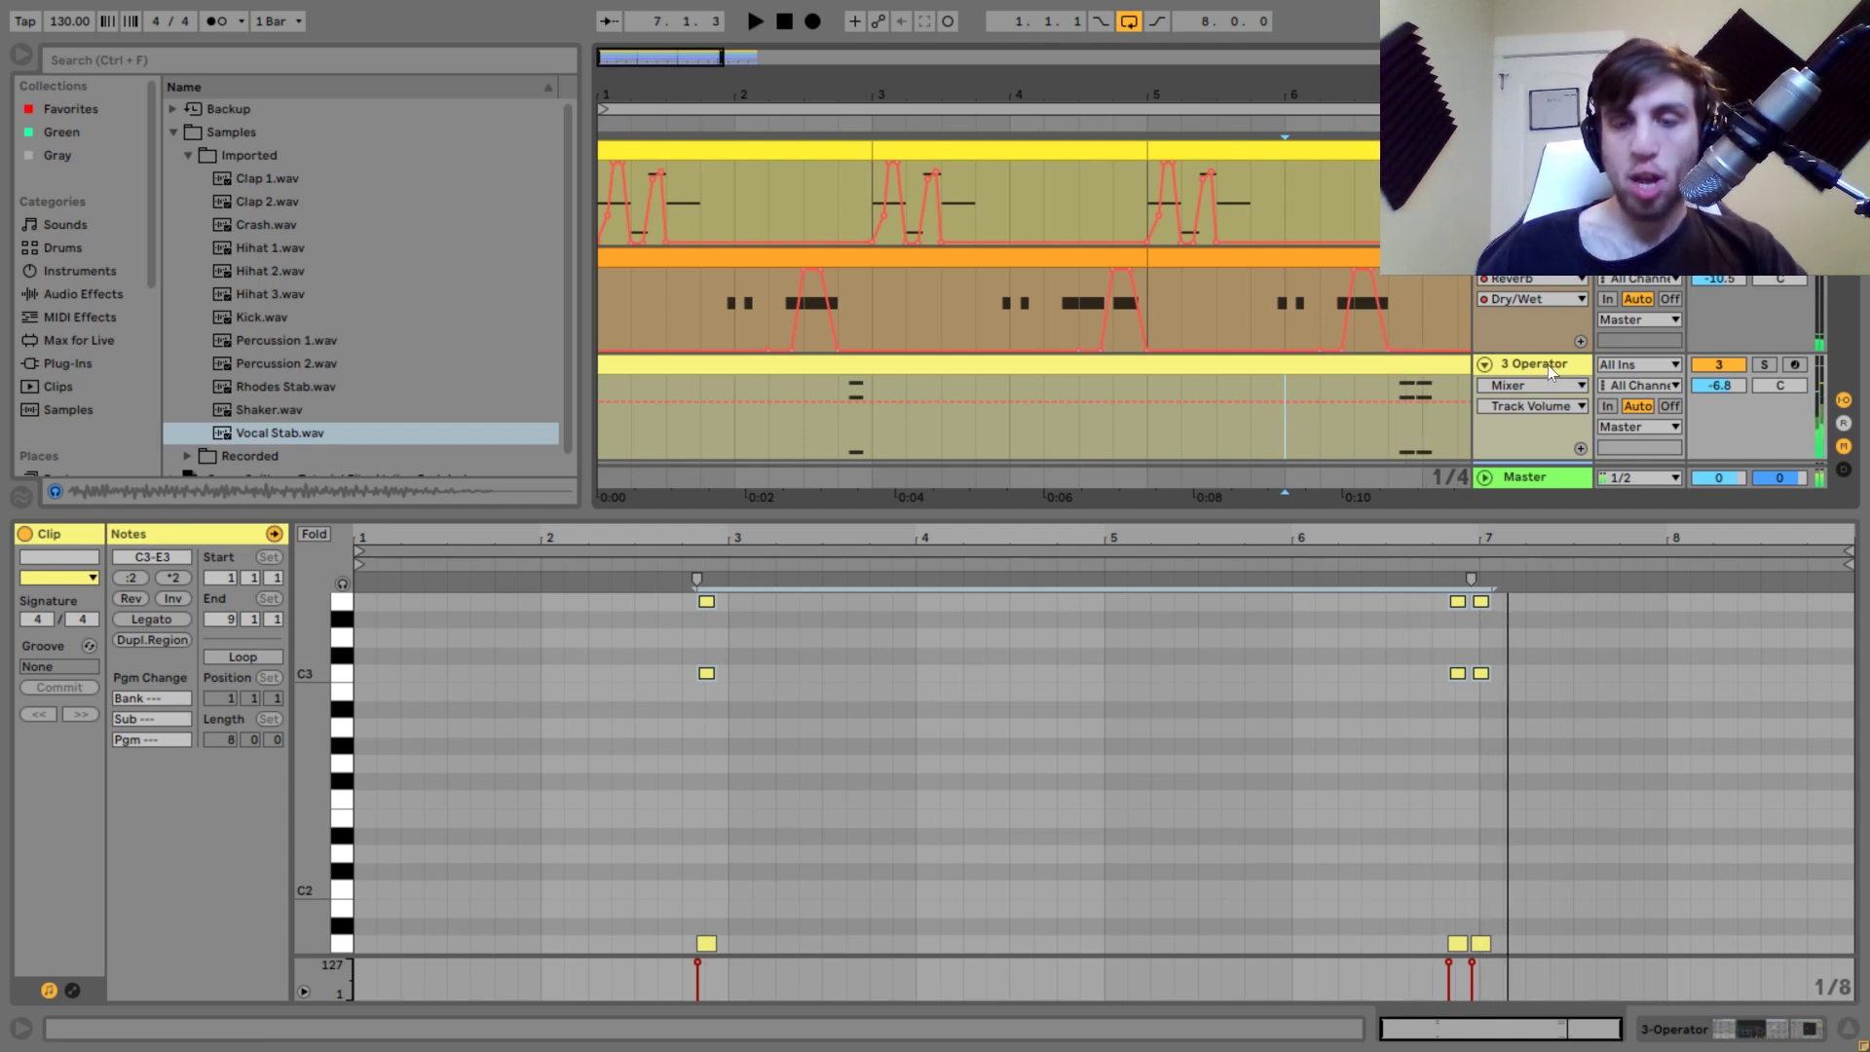
pyautogui.click(1394, 435)
pyautogui.press('space')
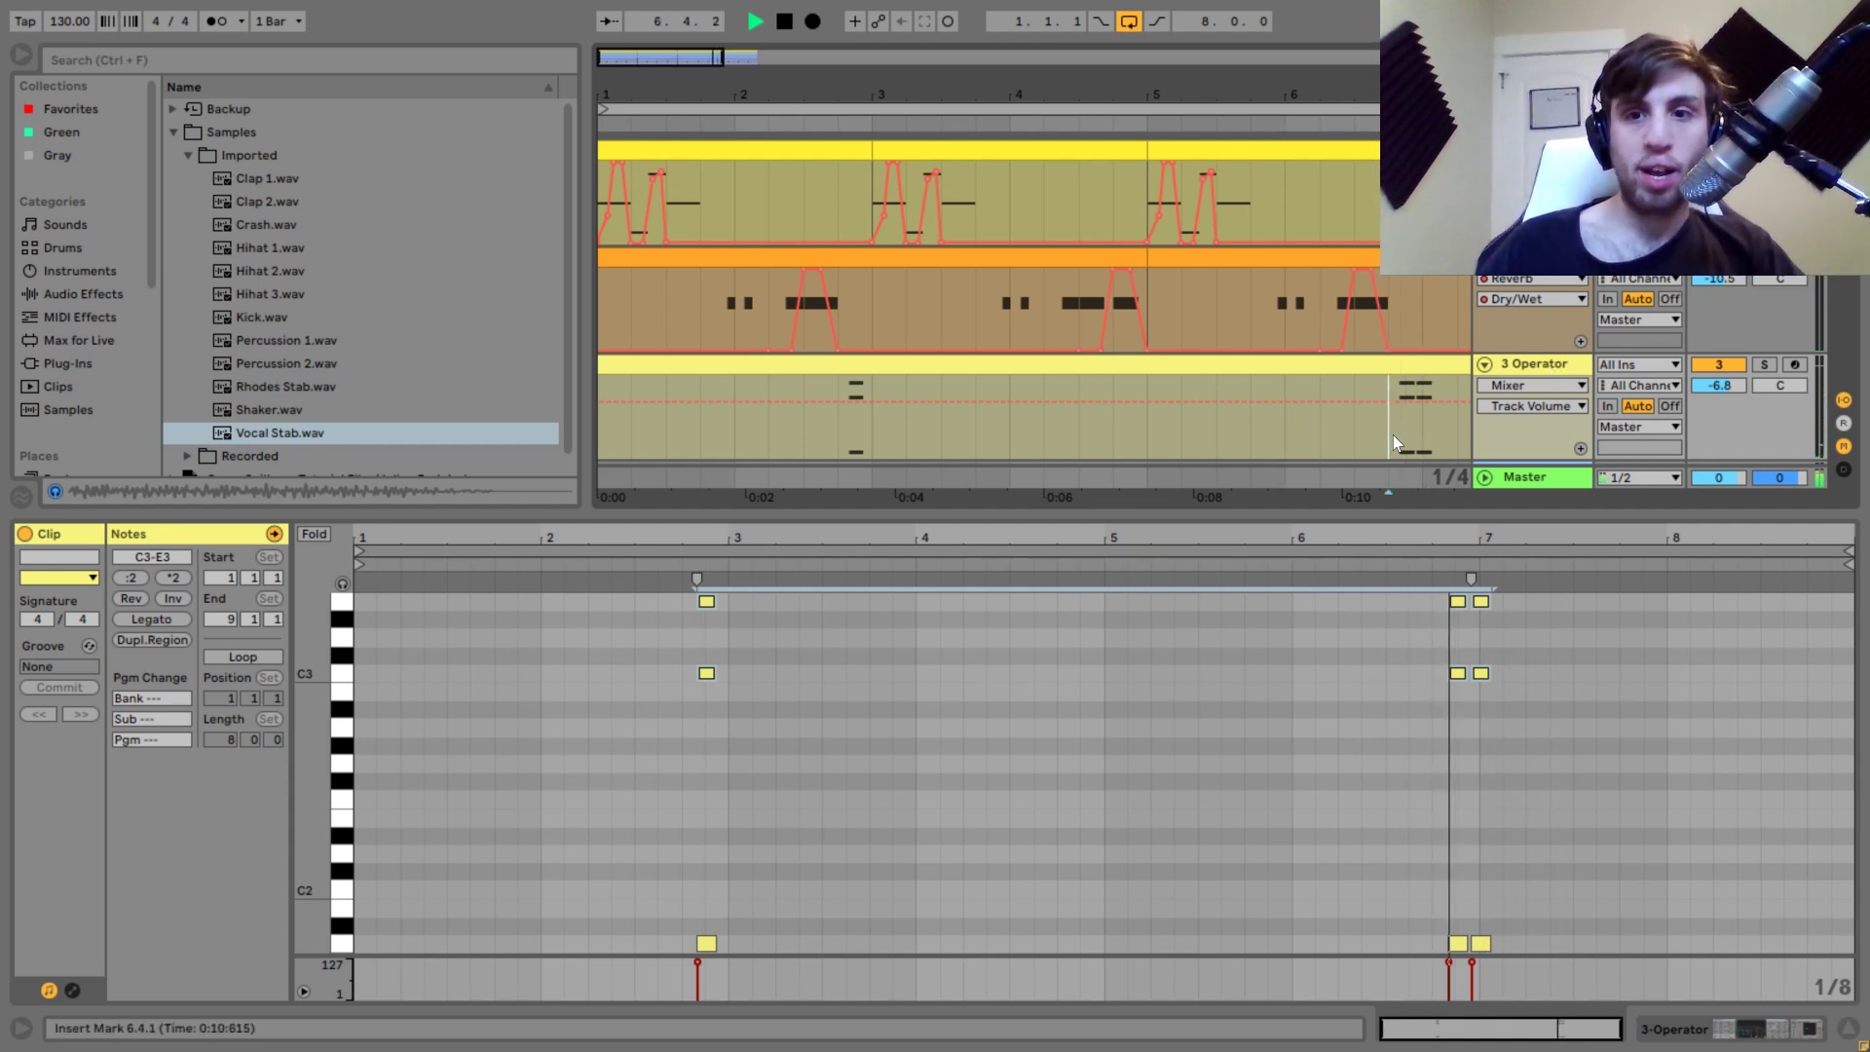
pyautogui.press('space')
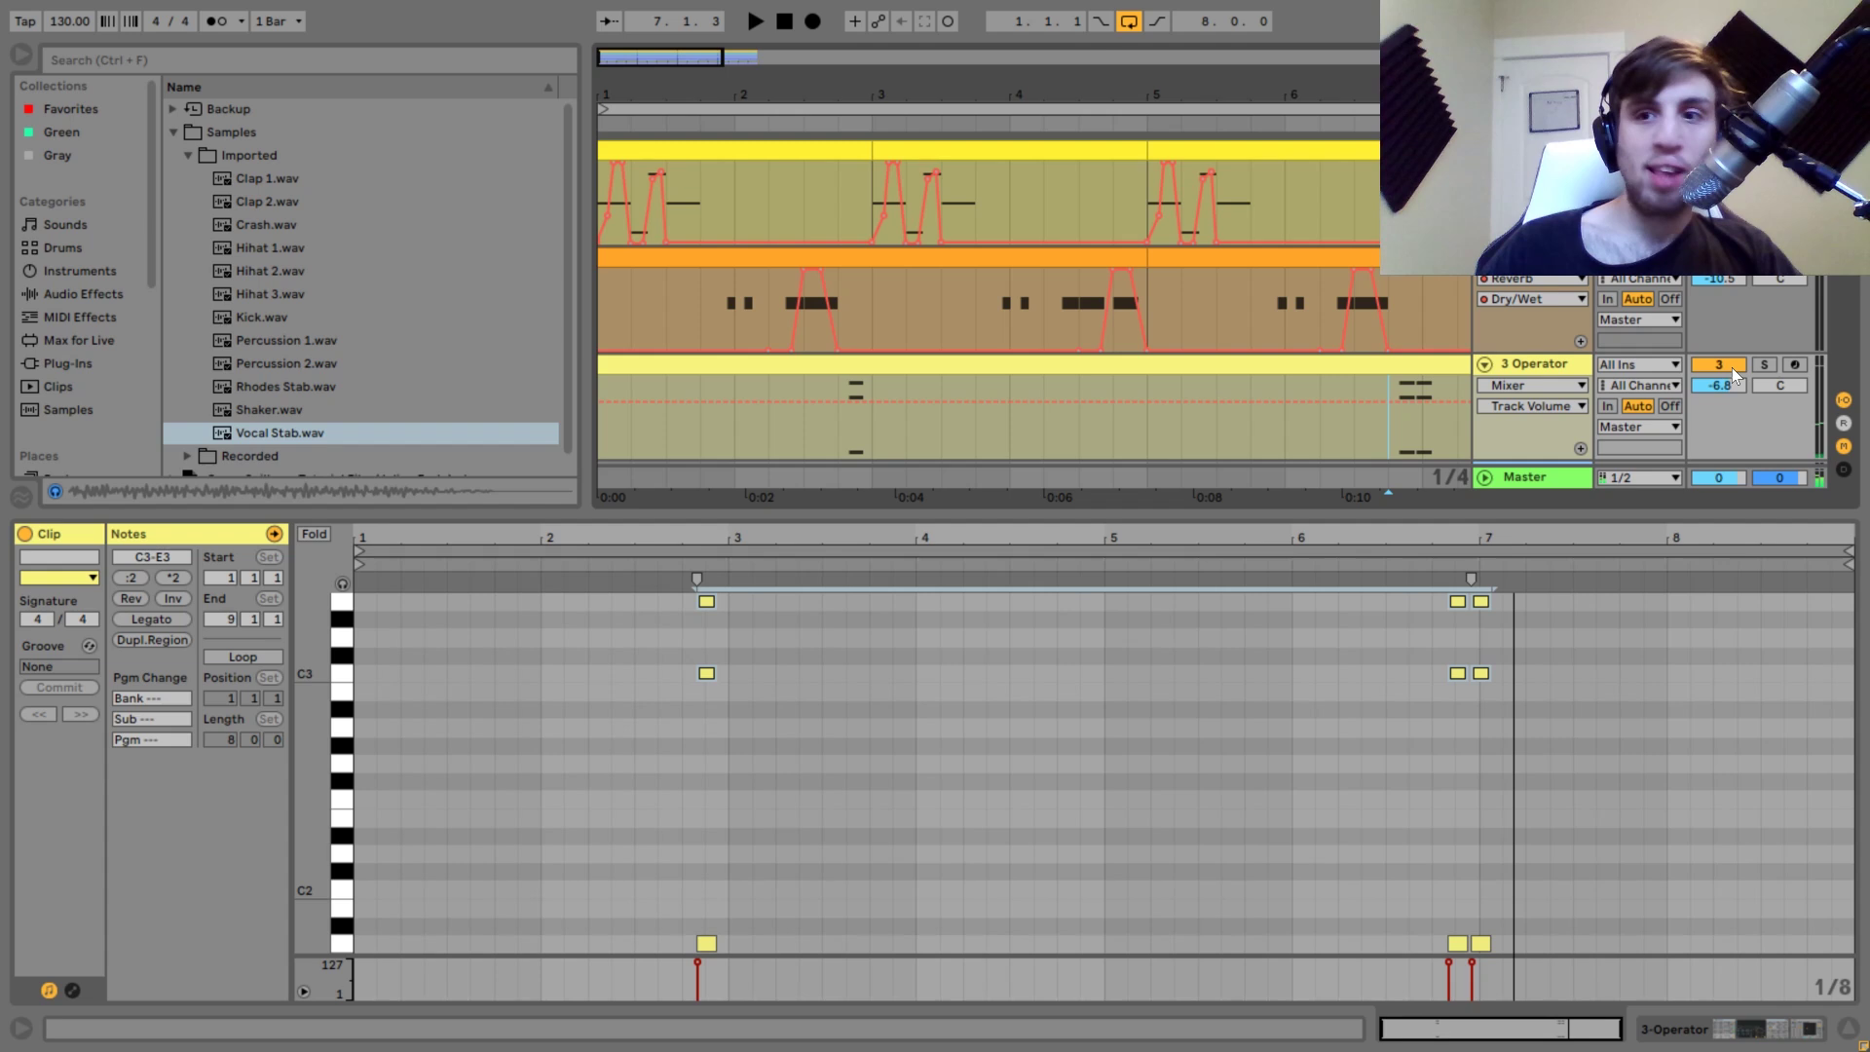
pyautogui.click(1764, 366)
pyautogui.click(1541, 364)
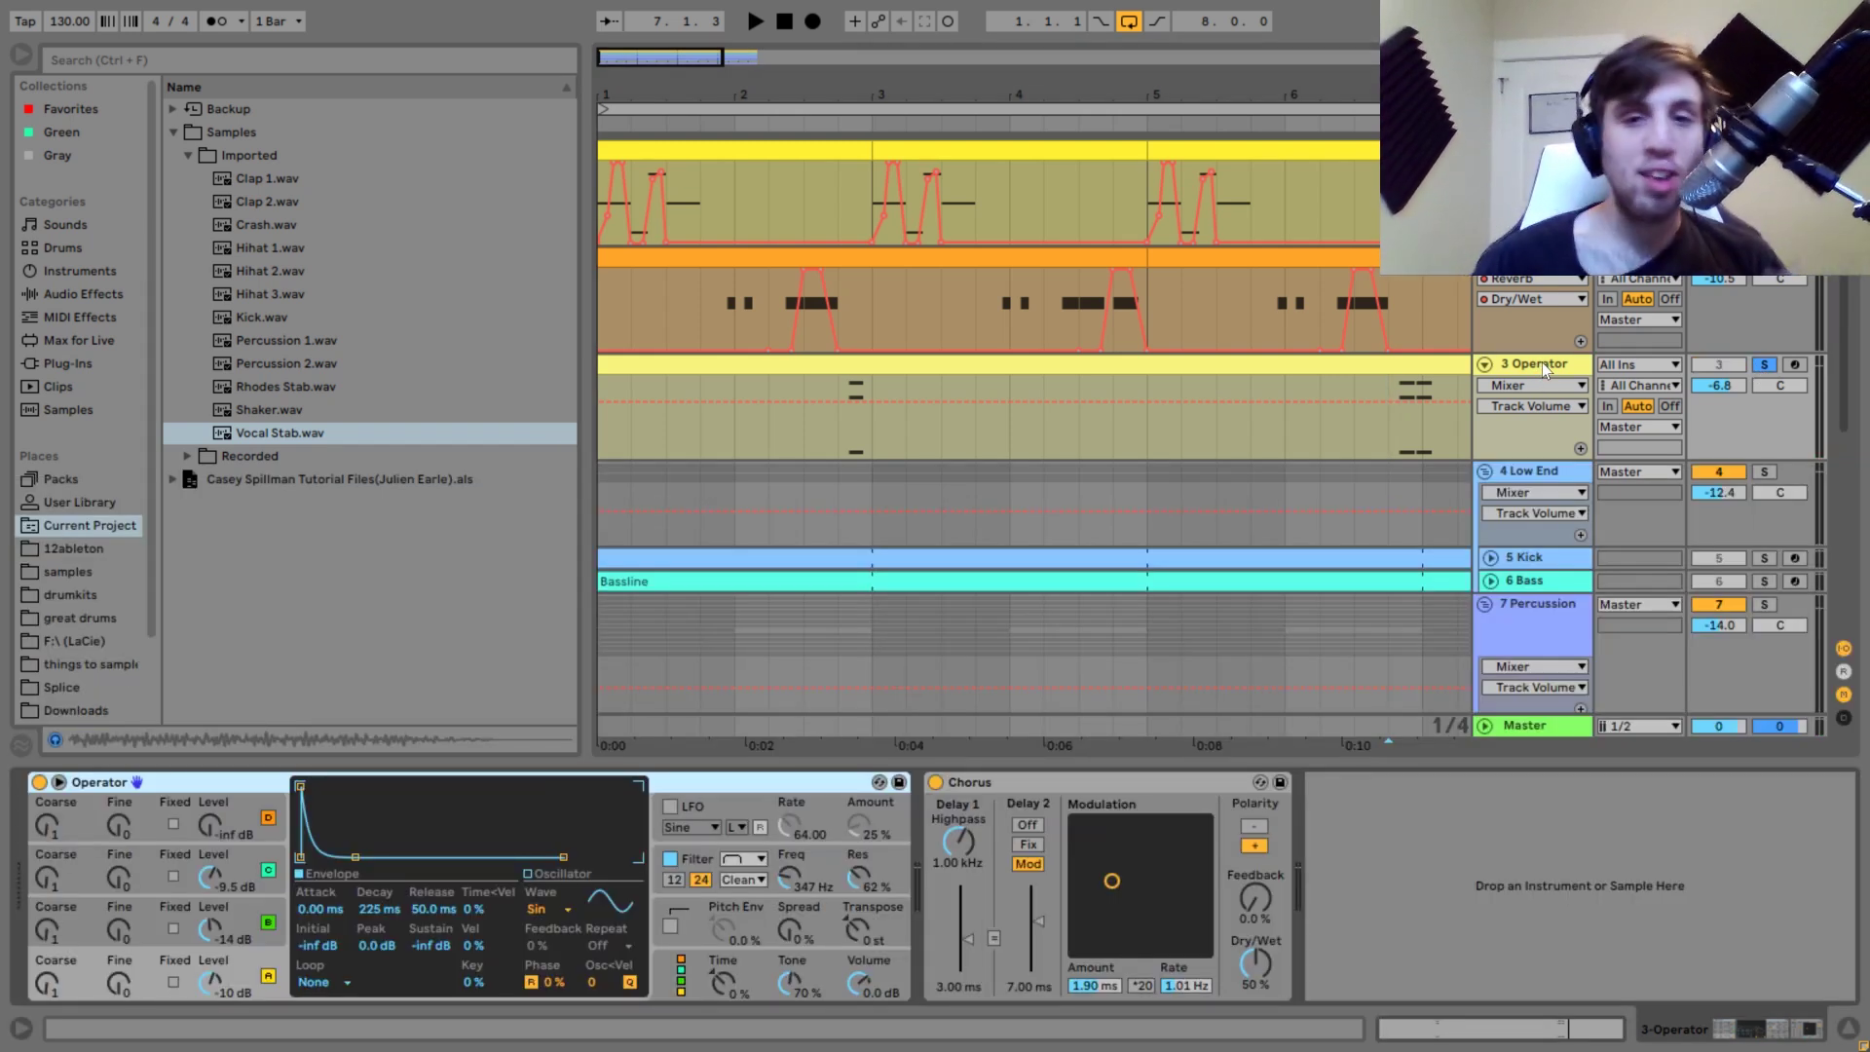
# Unsolo the 3 Operator track and play it from bar 6.1.1.
pyautogui.click(1773, 365)
pyautogui.click(1295, 447)
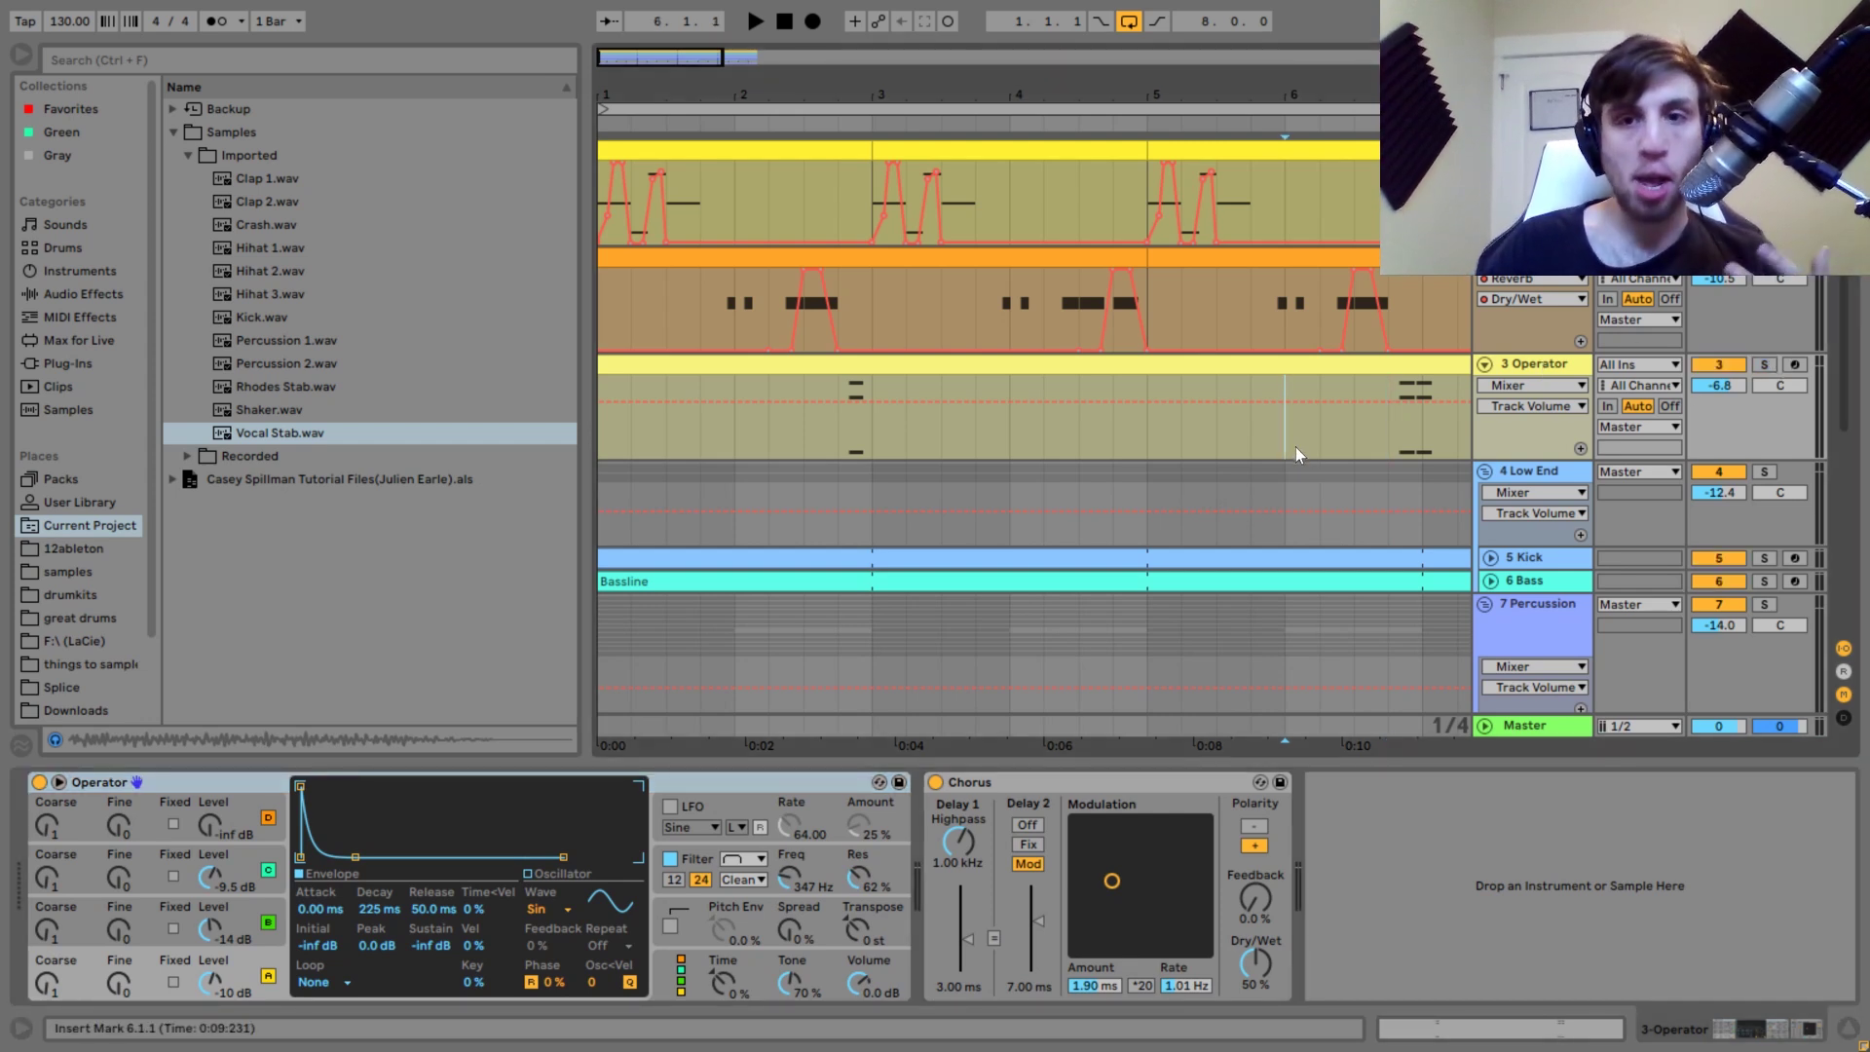
pyautogui.press('space')
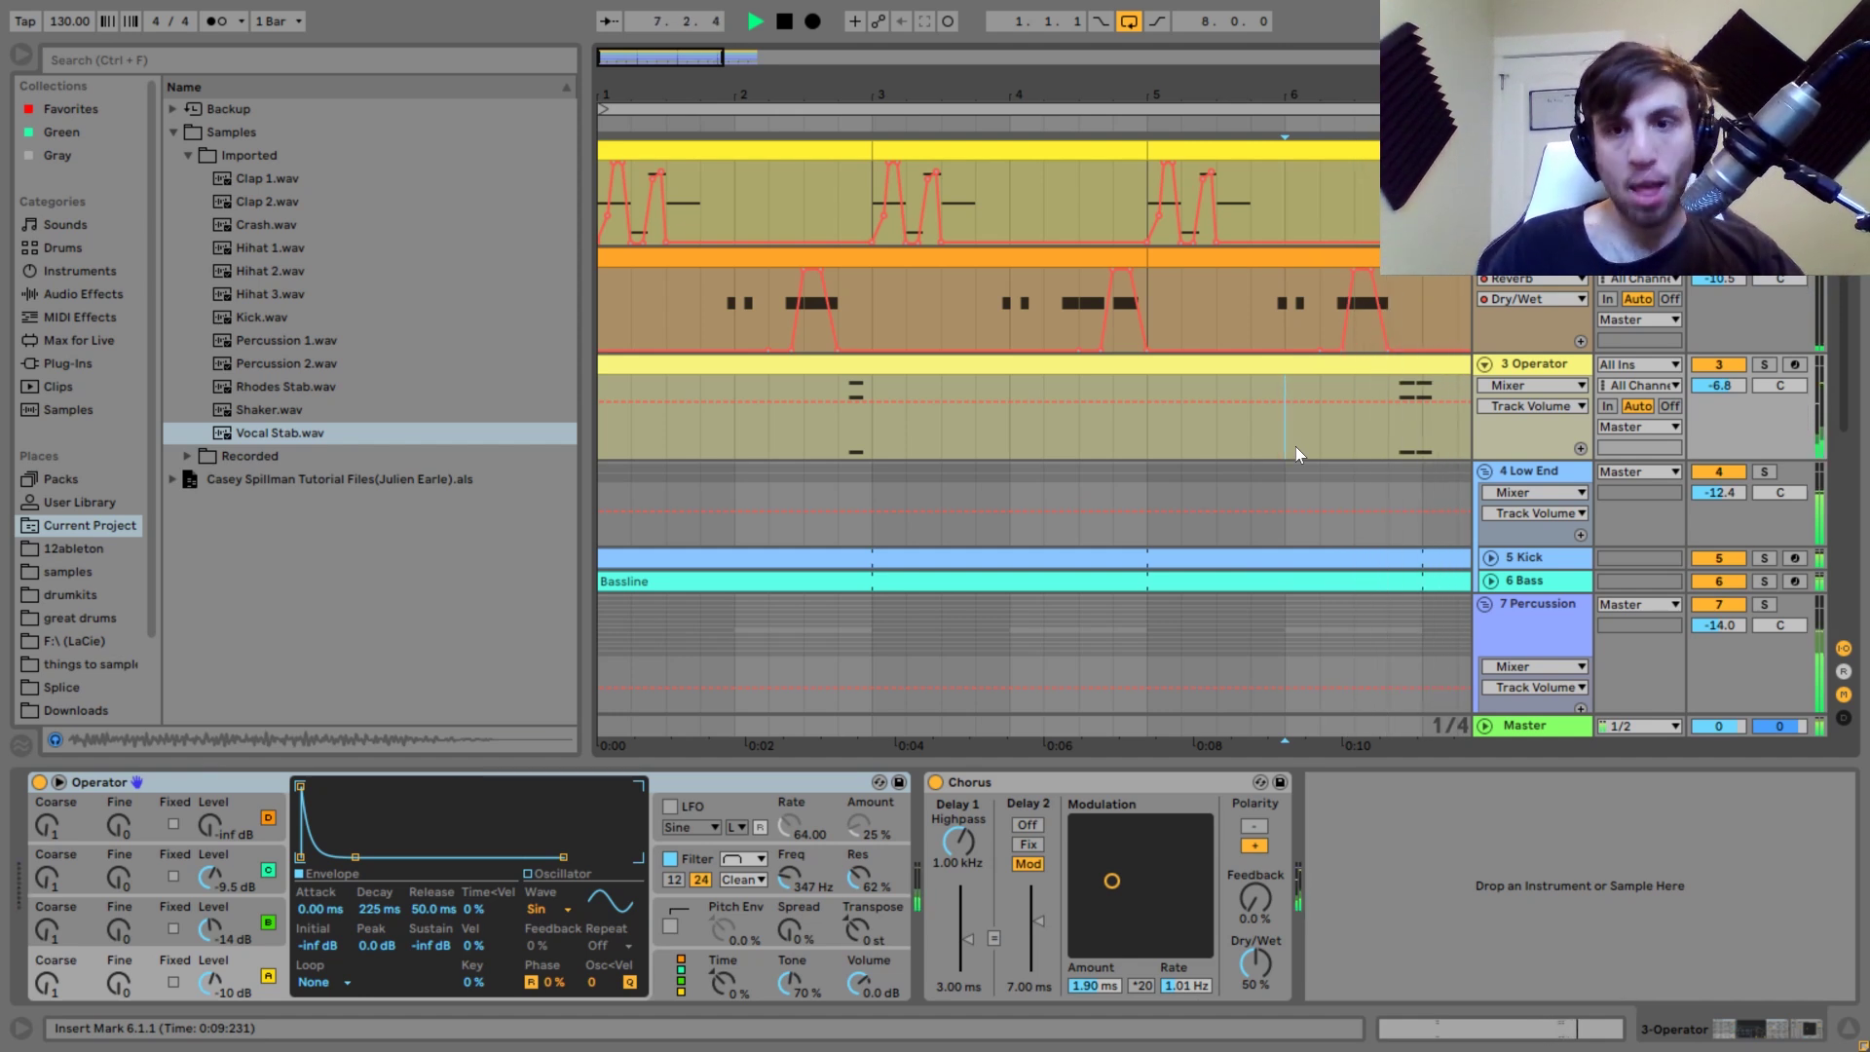
pyautogui.press('space')
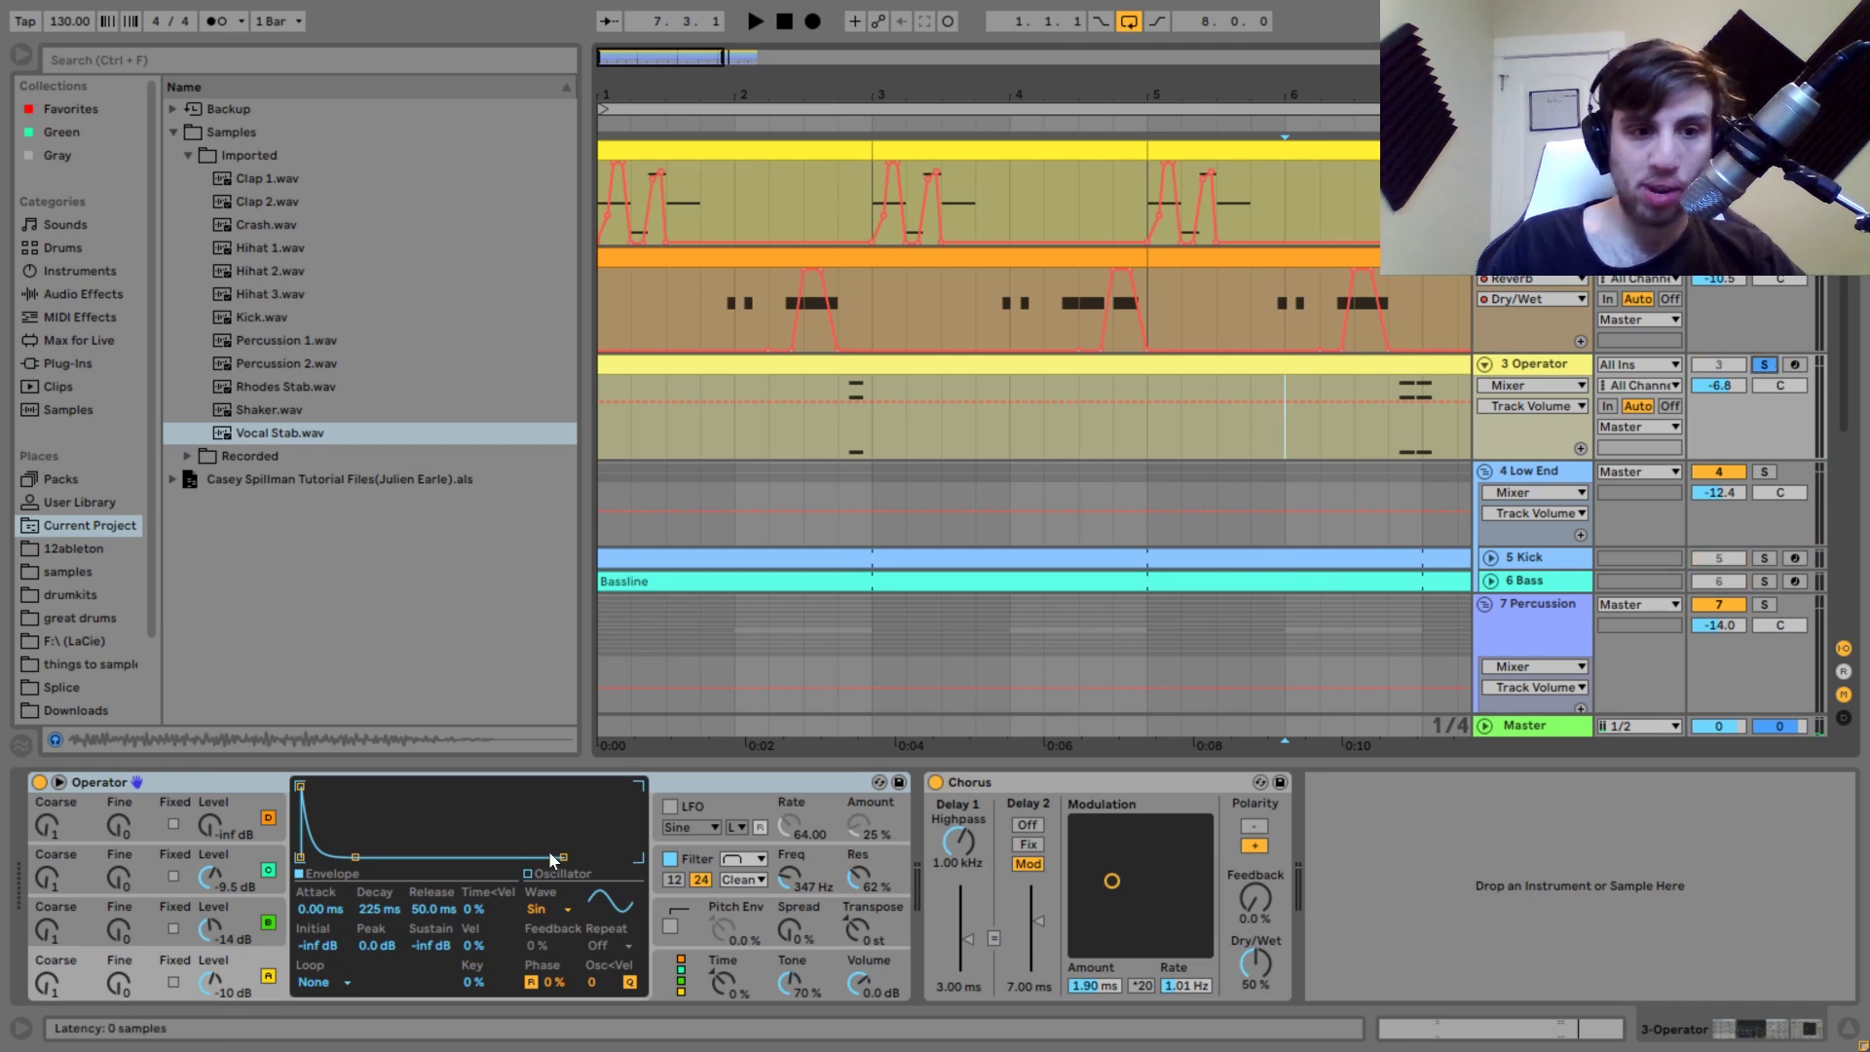
# Show oscillator C's envelope, then compare Operator's sound with the filter off and back on.
pyautogui.click(251, 867)
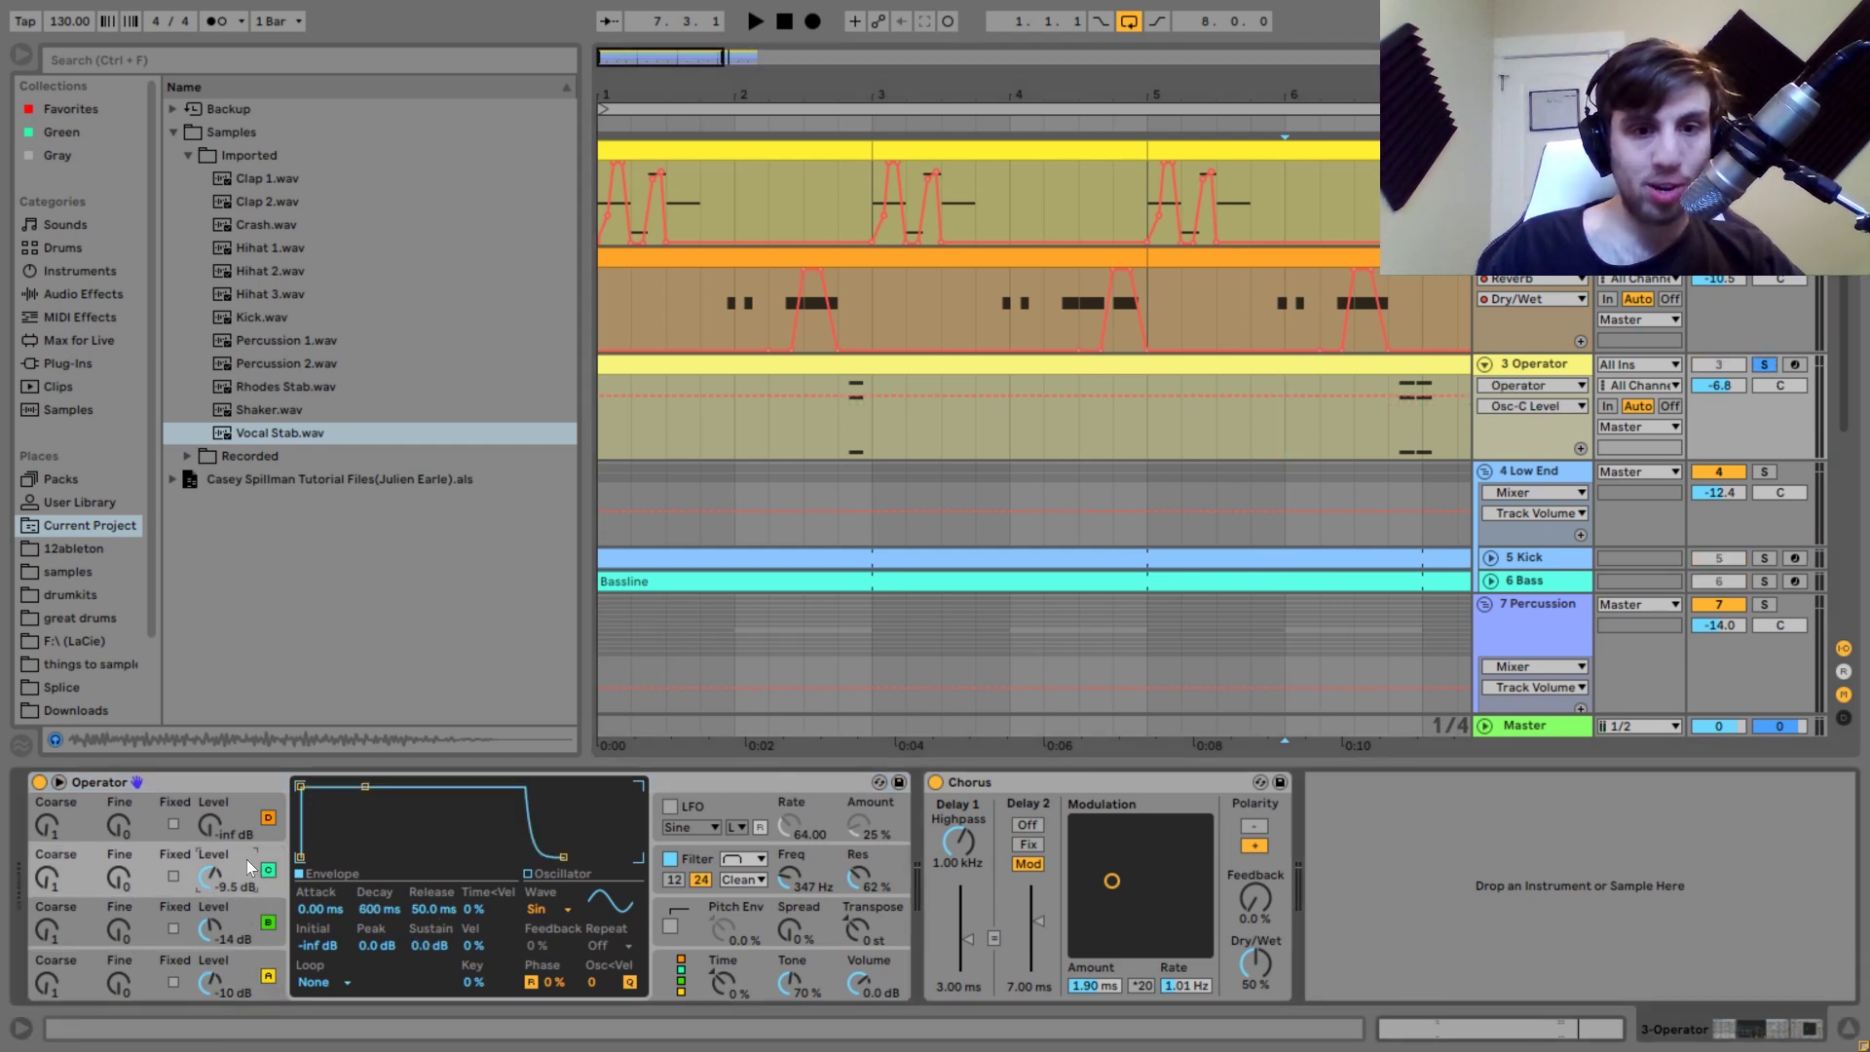
pyautogui.click(670, 860)
pyautogui.press('space')
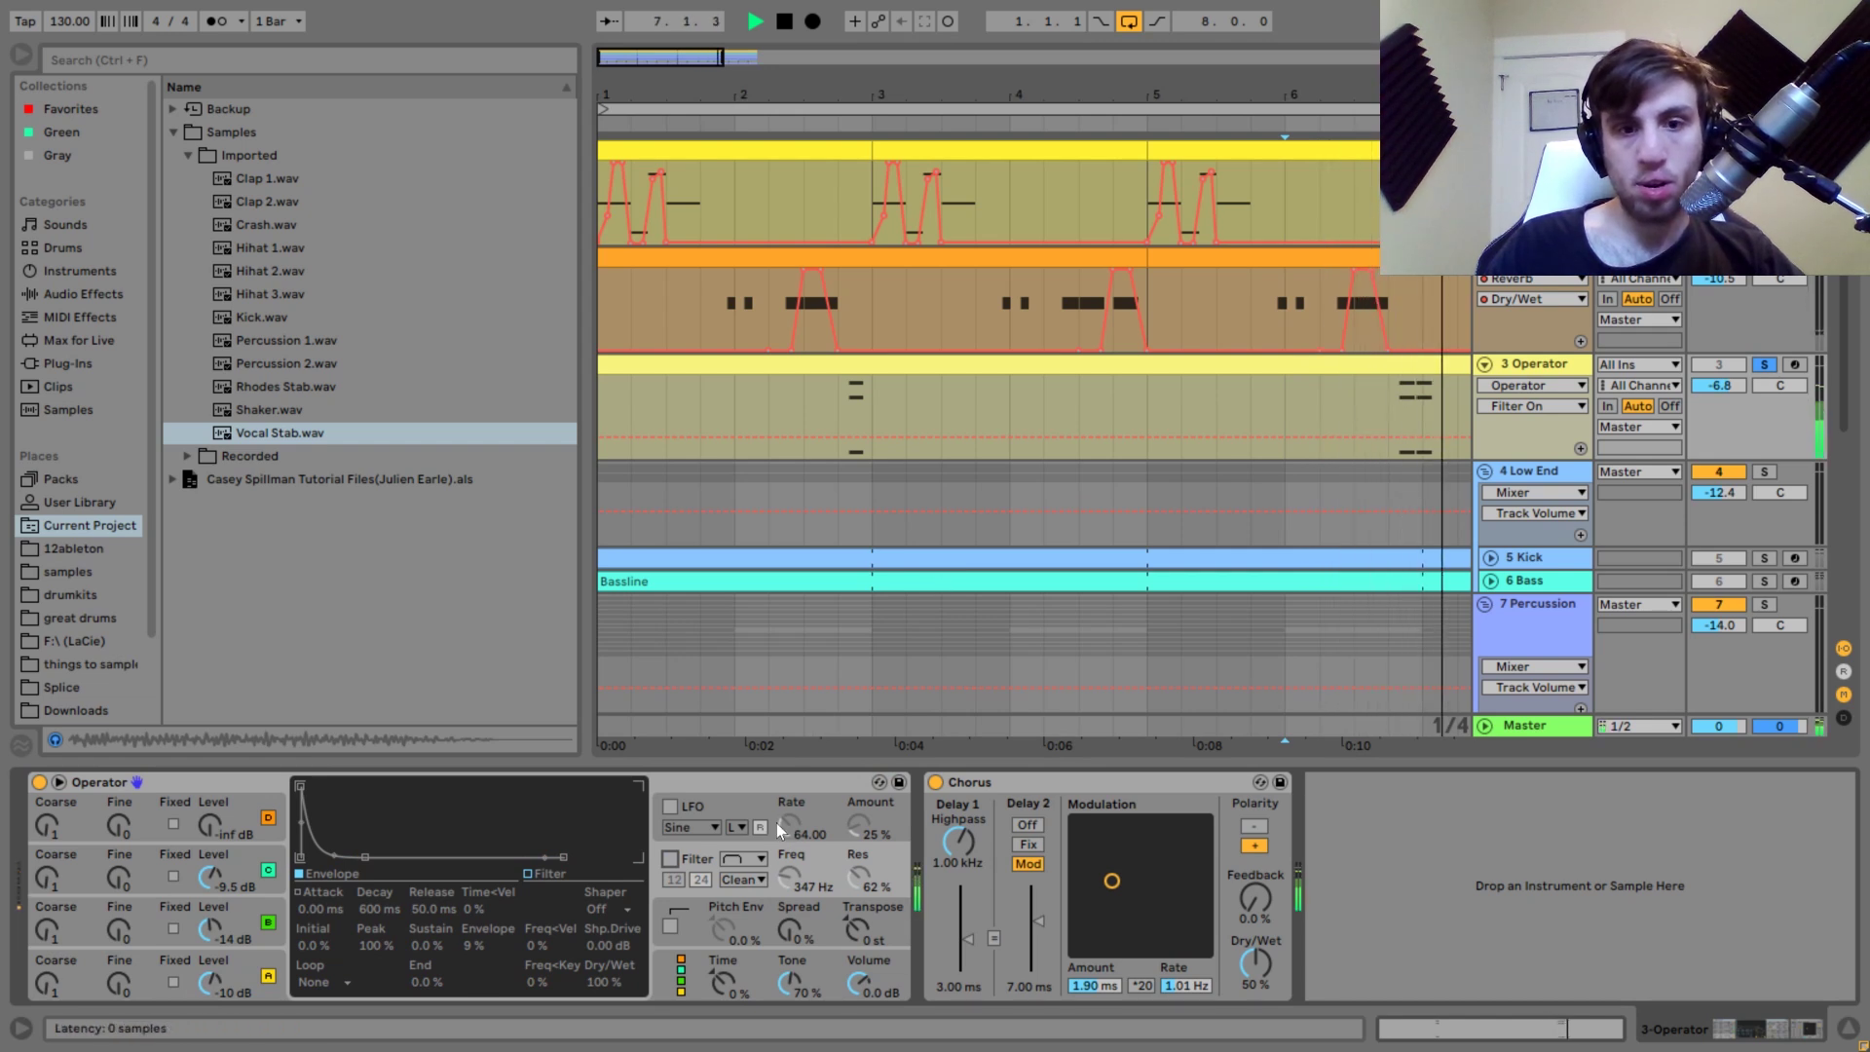
pyautogui.press('space')
pyautogui.click(670, 861)
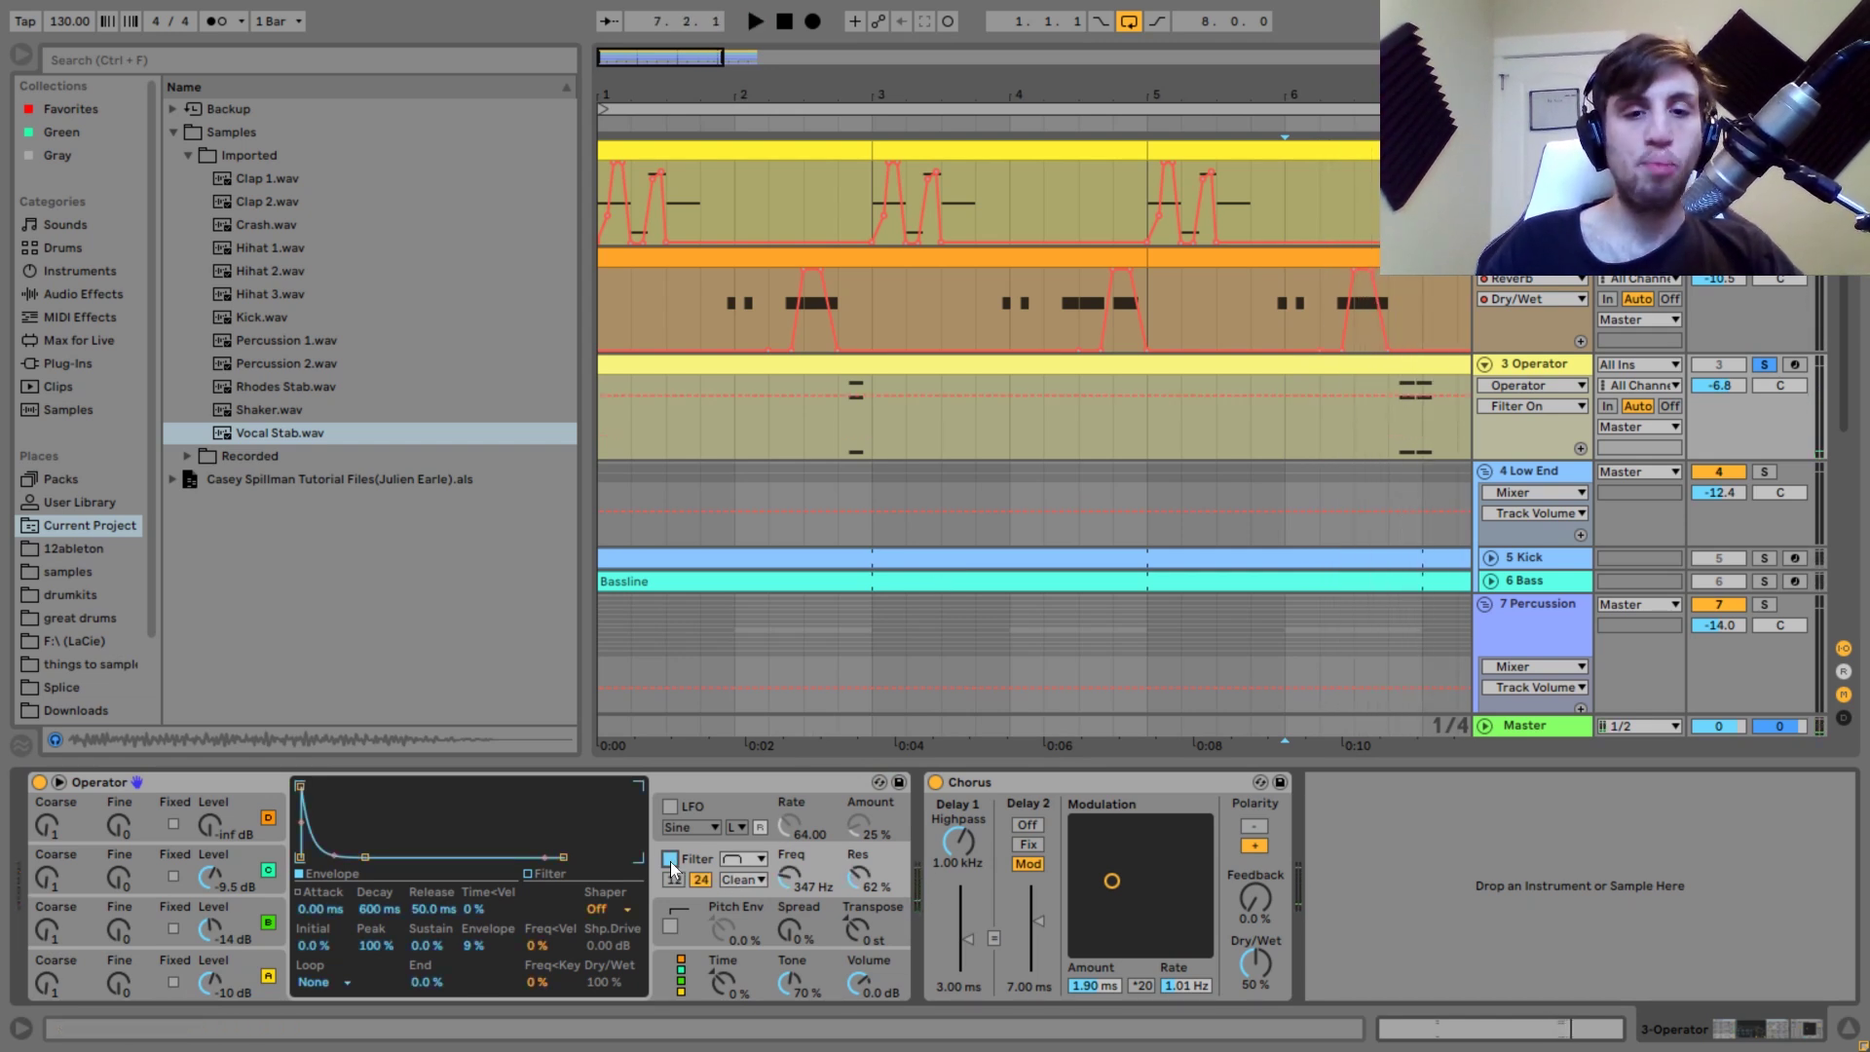
pyautogui.press('space')
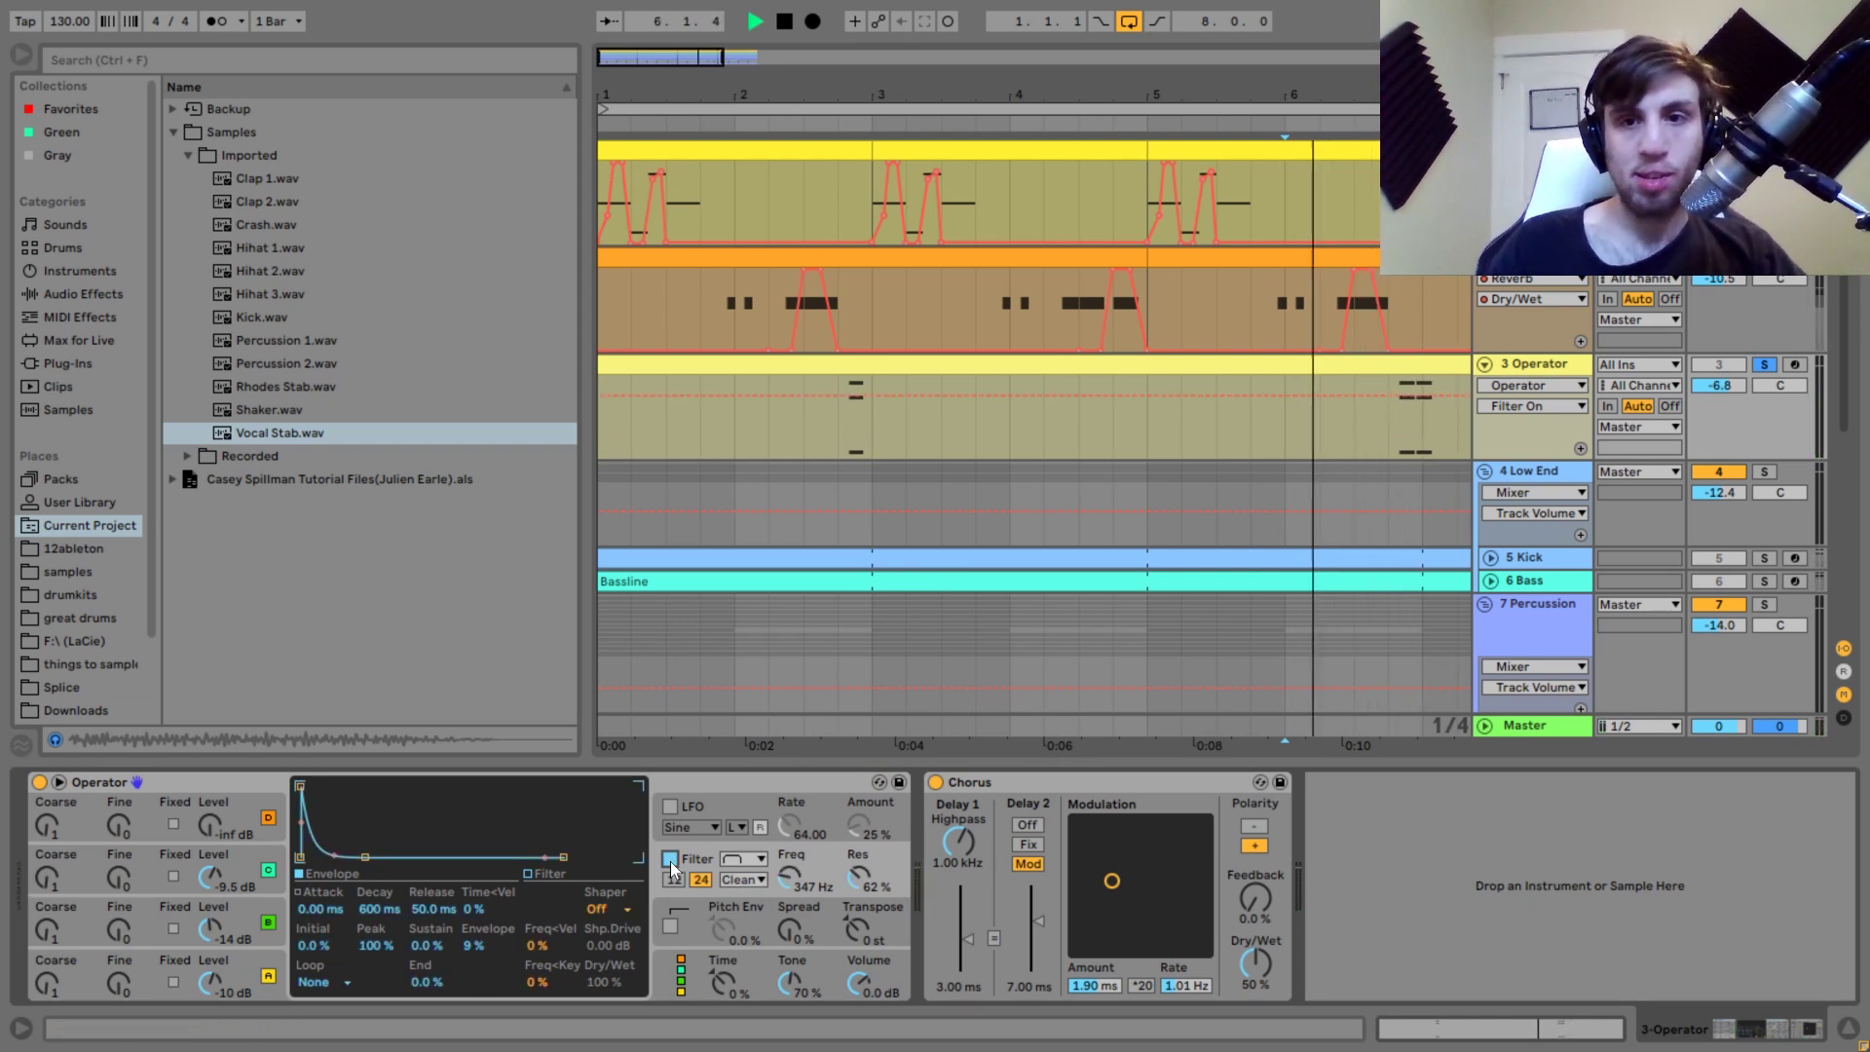
# Move the start point to 6.4.1 and play from there.
pyautogui.click(1394, 446)
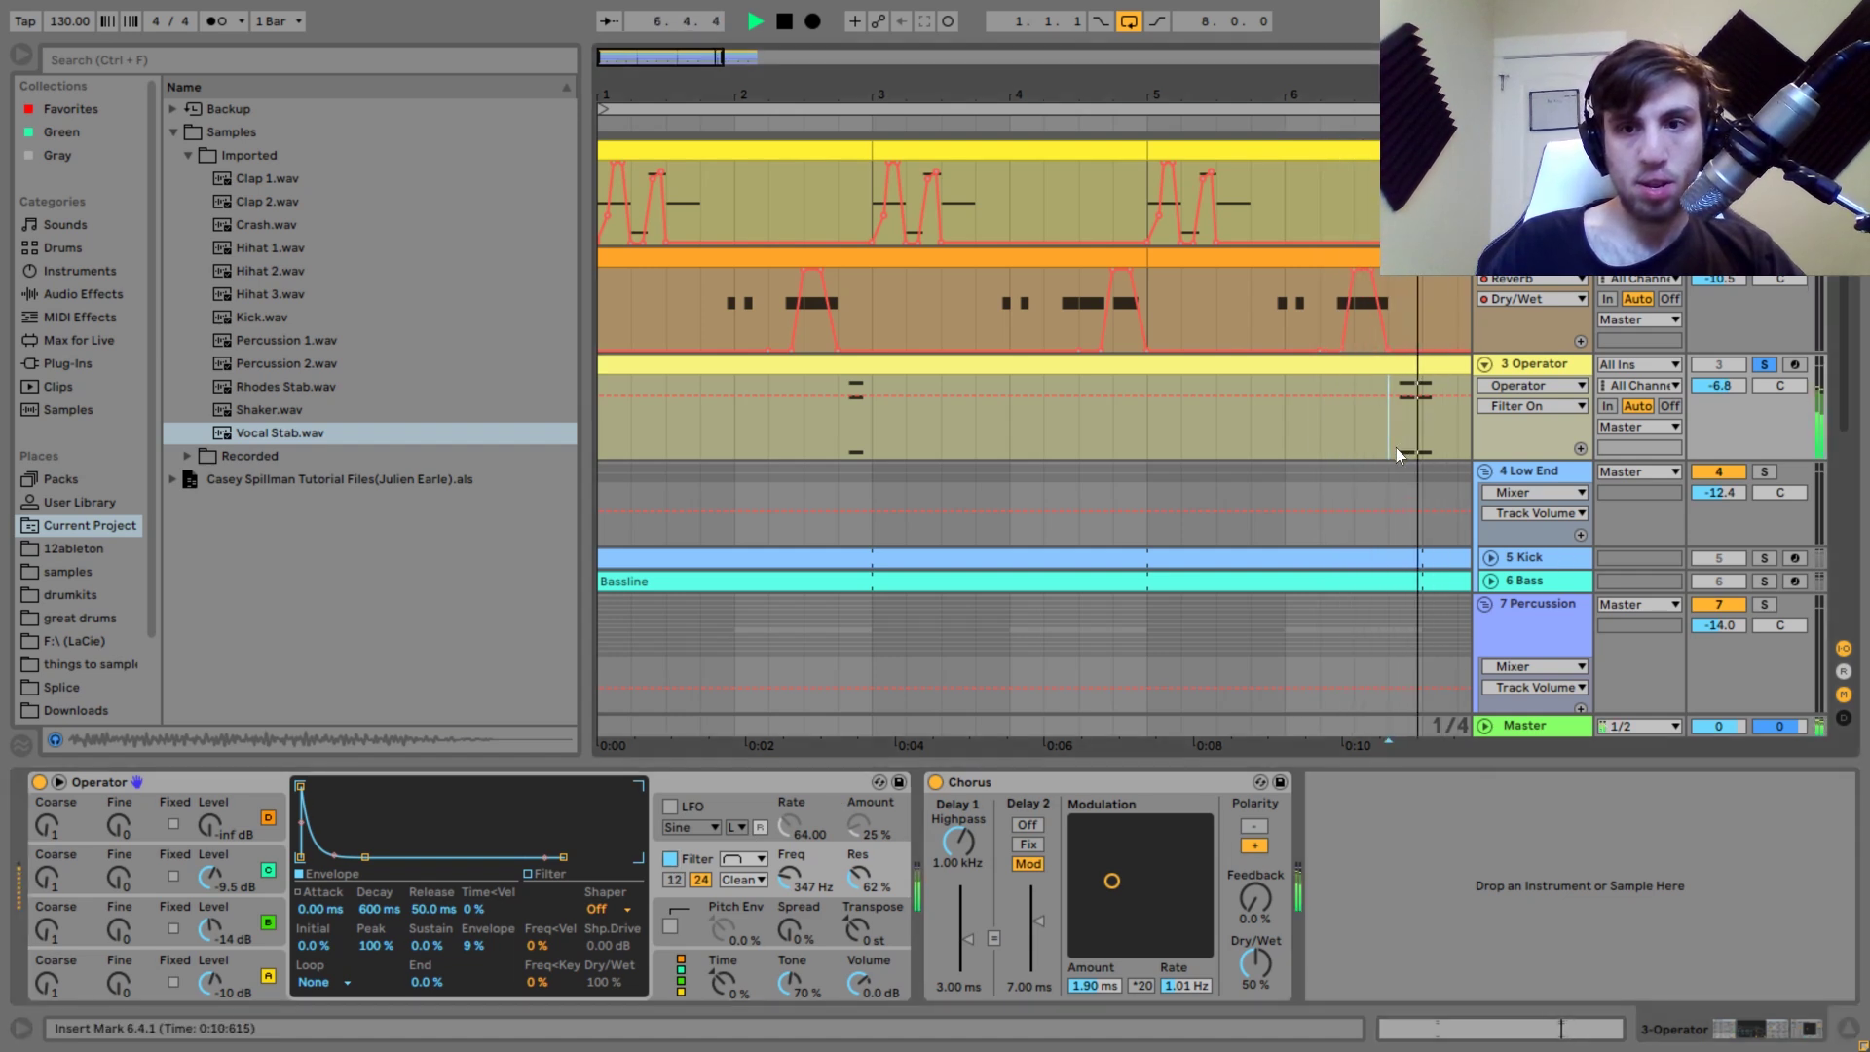
pyautogui.press('space')
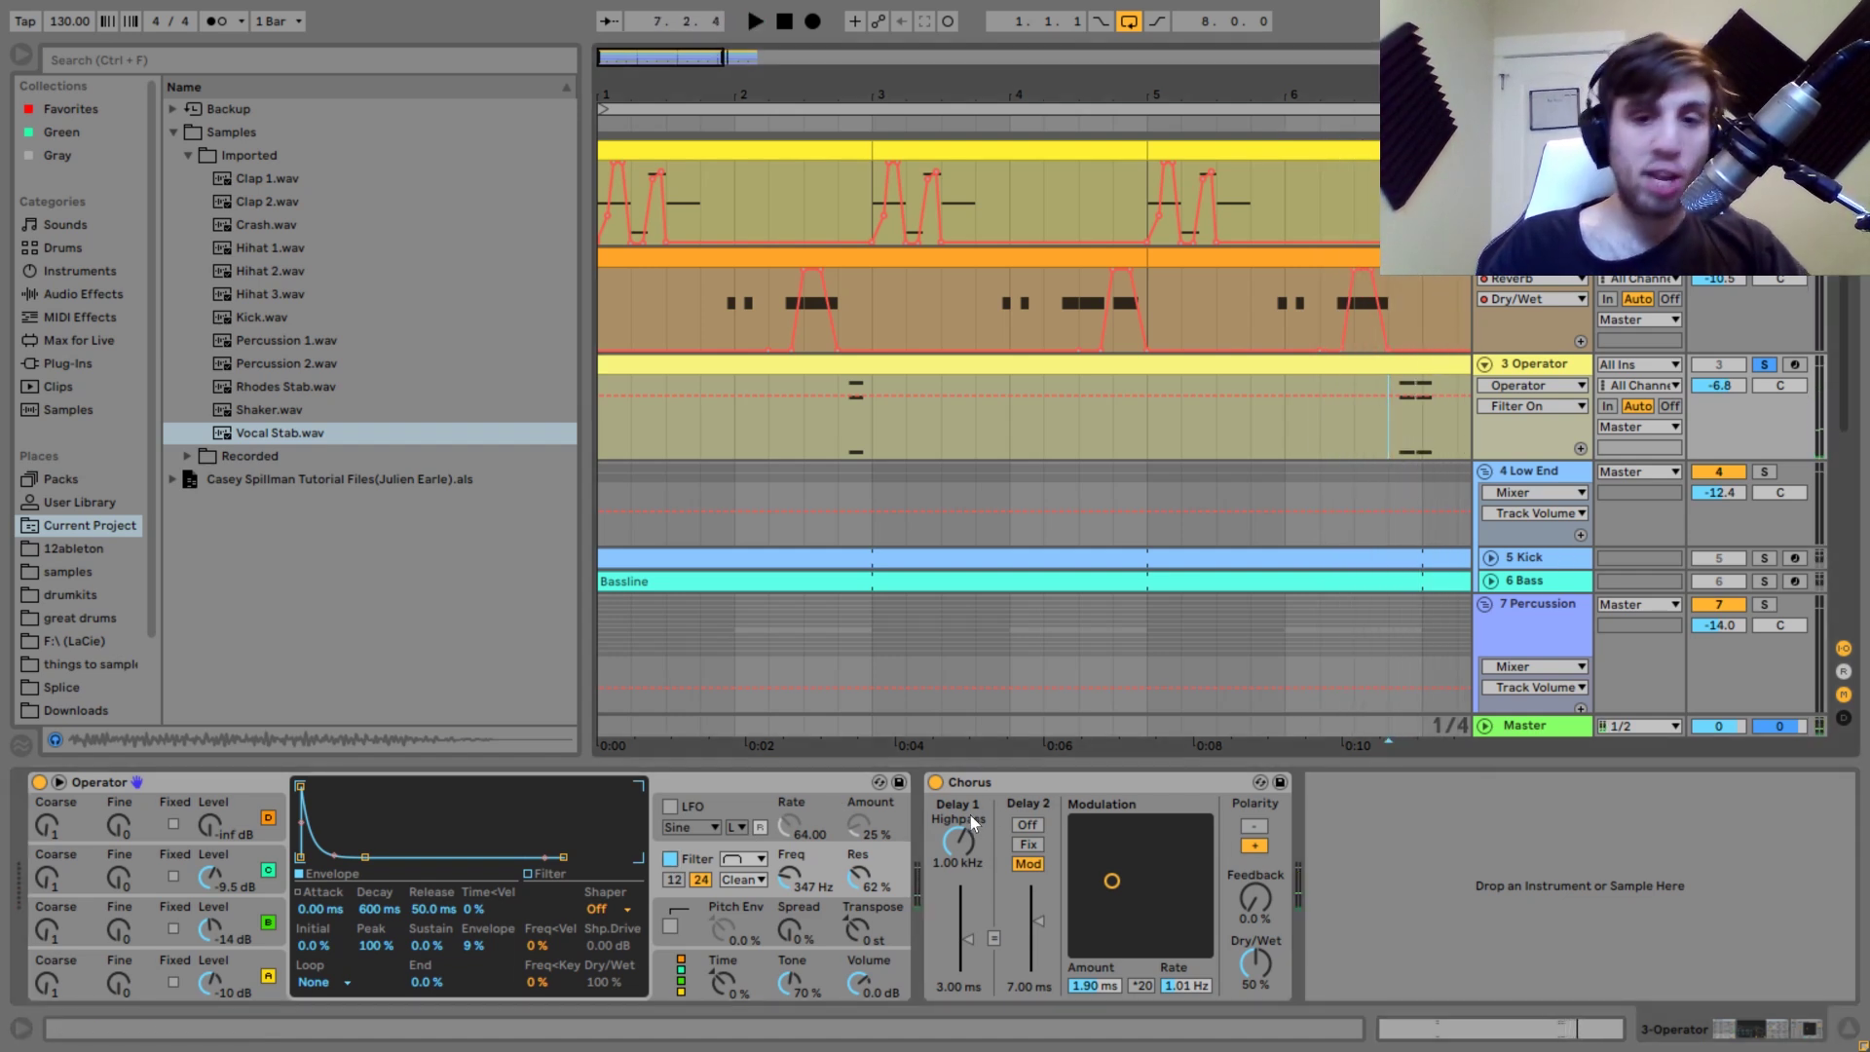
pyautogui.press('space')
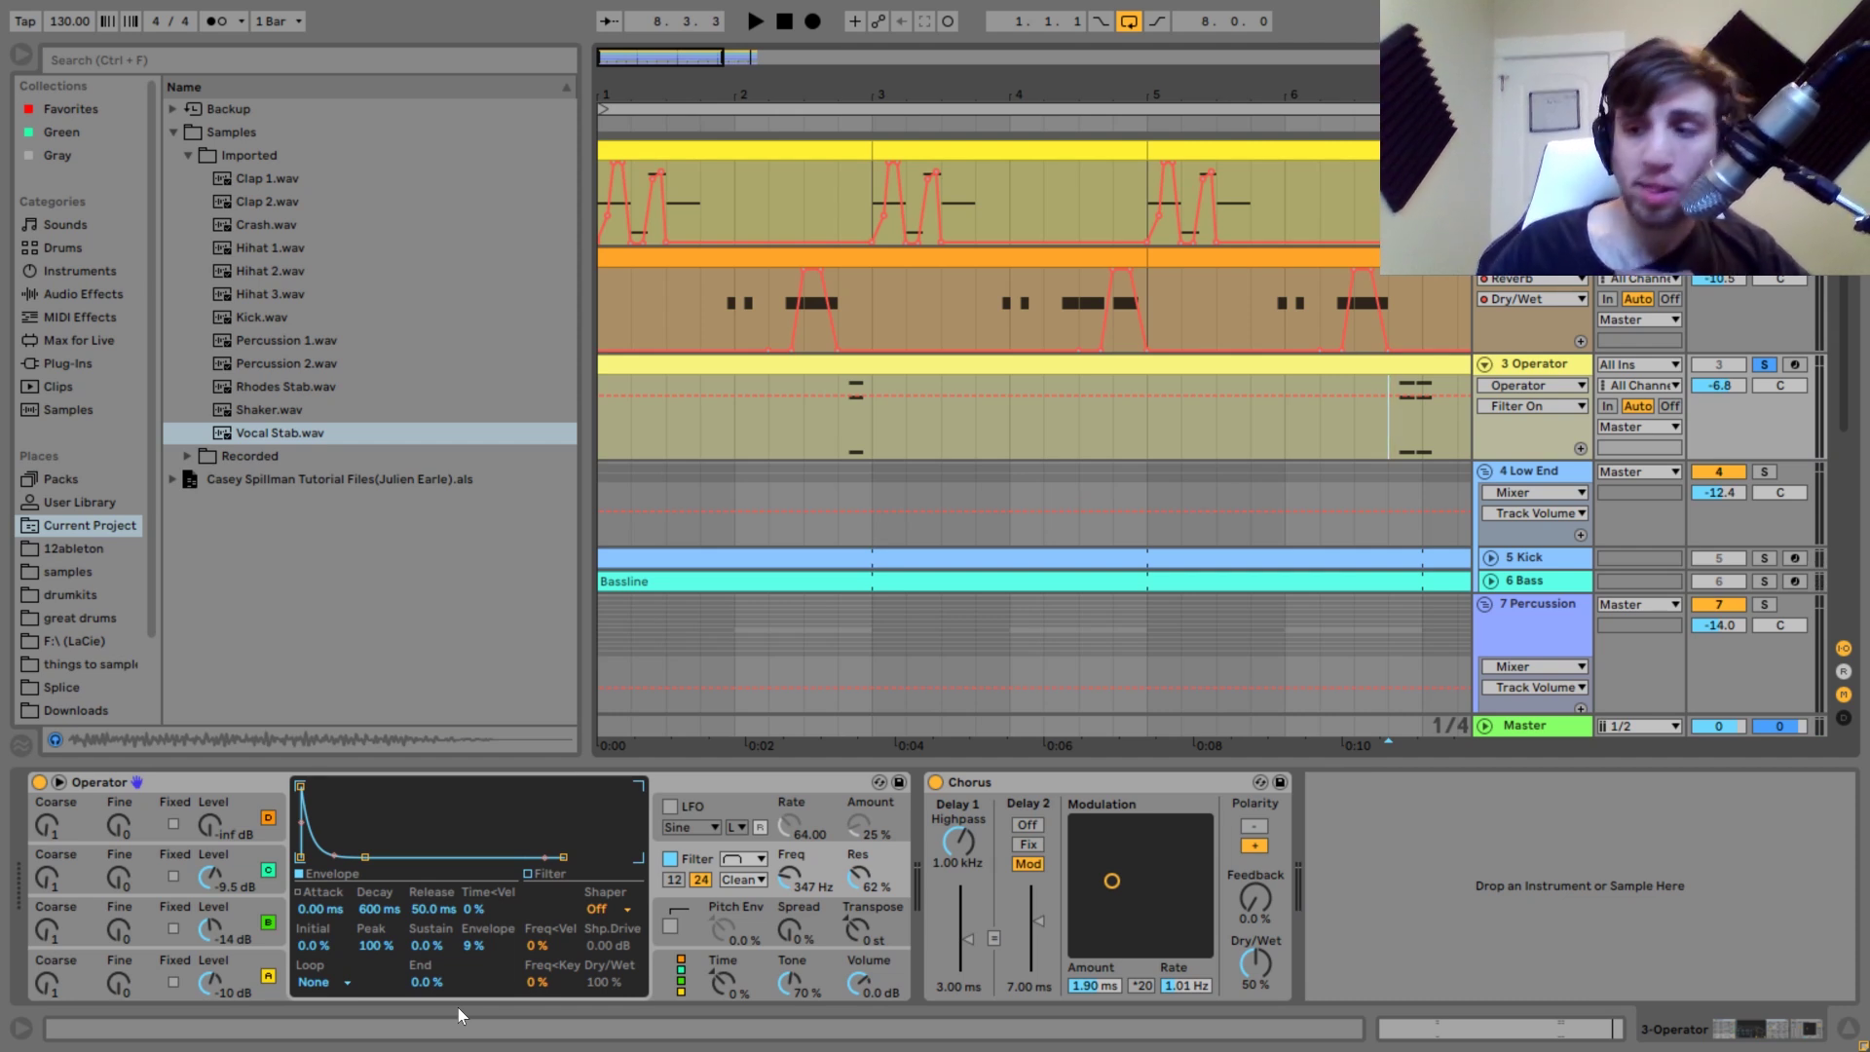
# Solo and unfold the Kick track, then play it alone.
pyautogui.scroll(-3, 1551, 678)
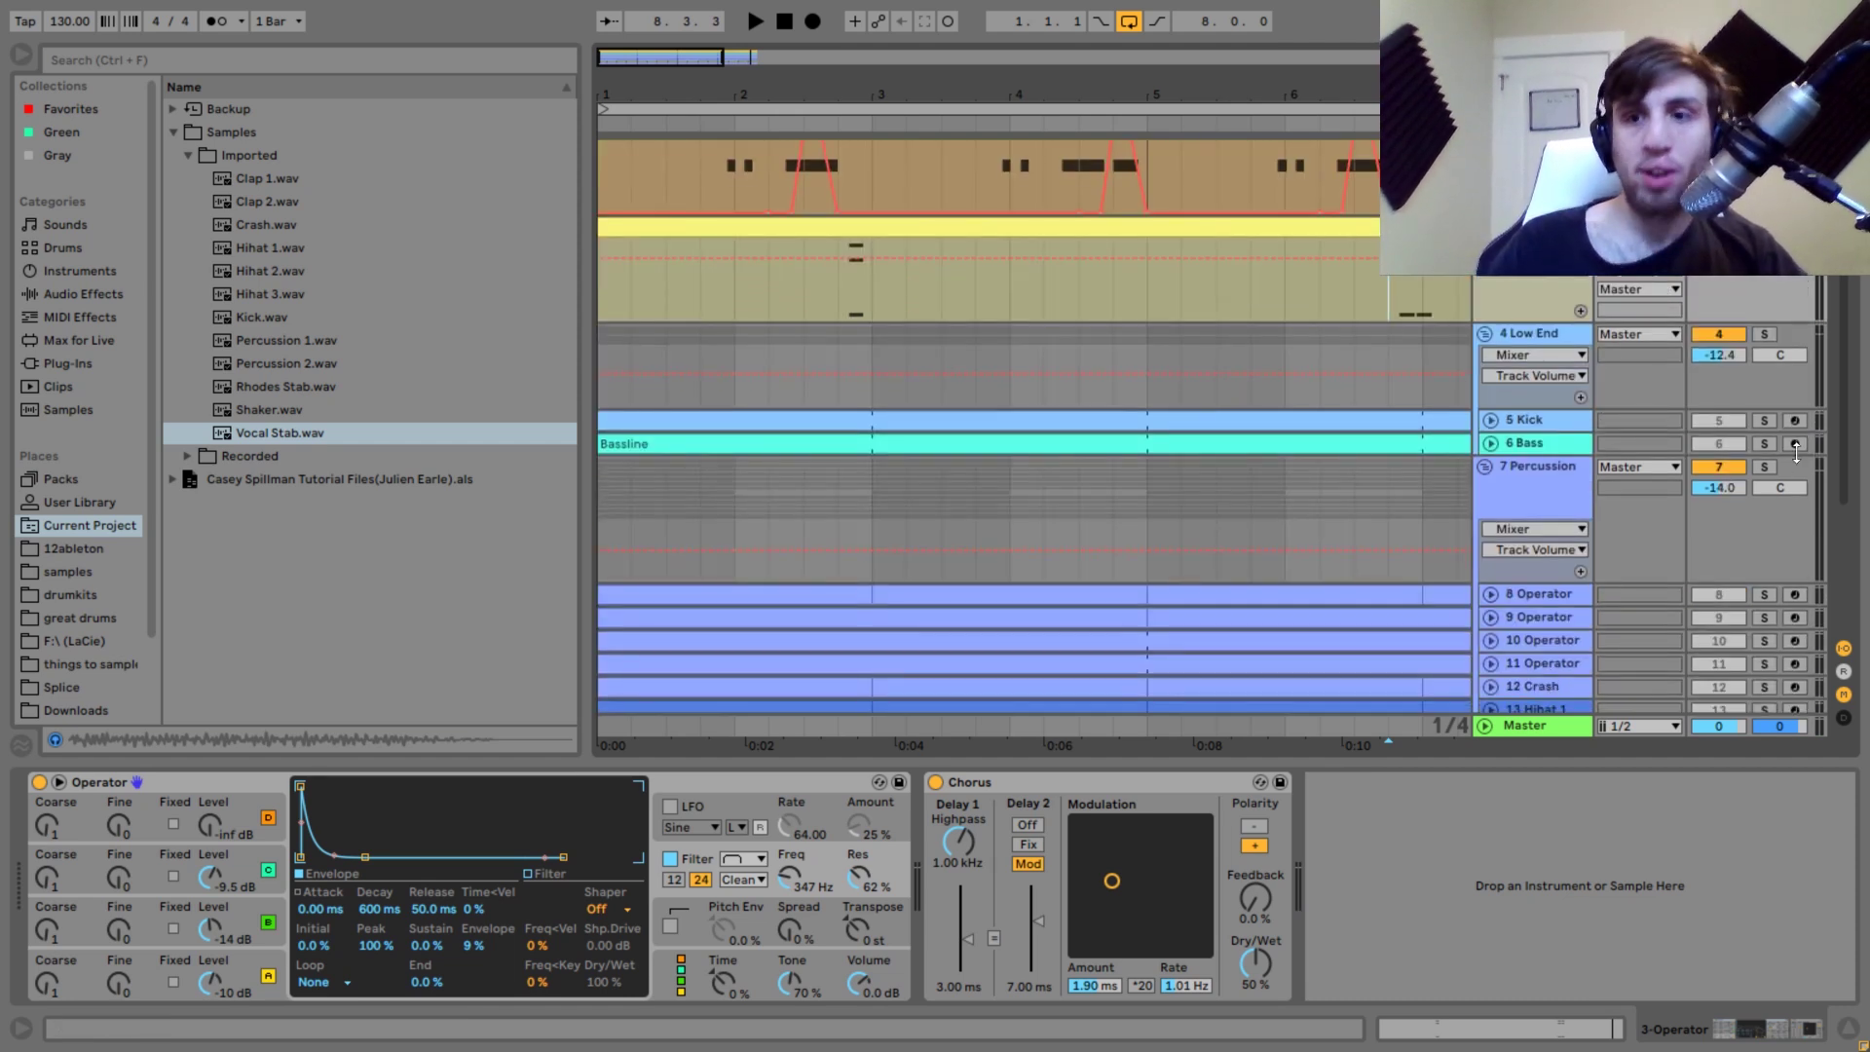
pyautogui.click(1764, 420)
pyautogui.click(1557, 418)
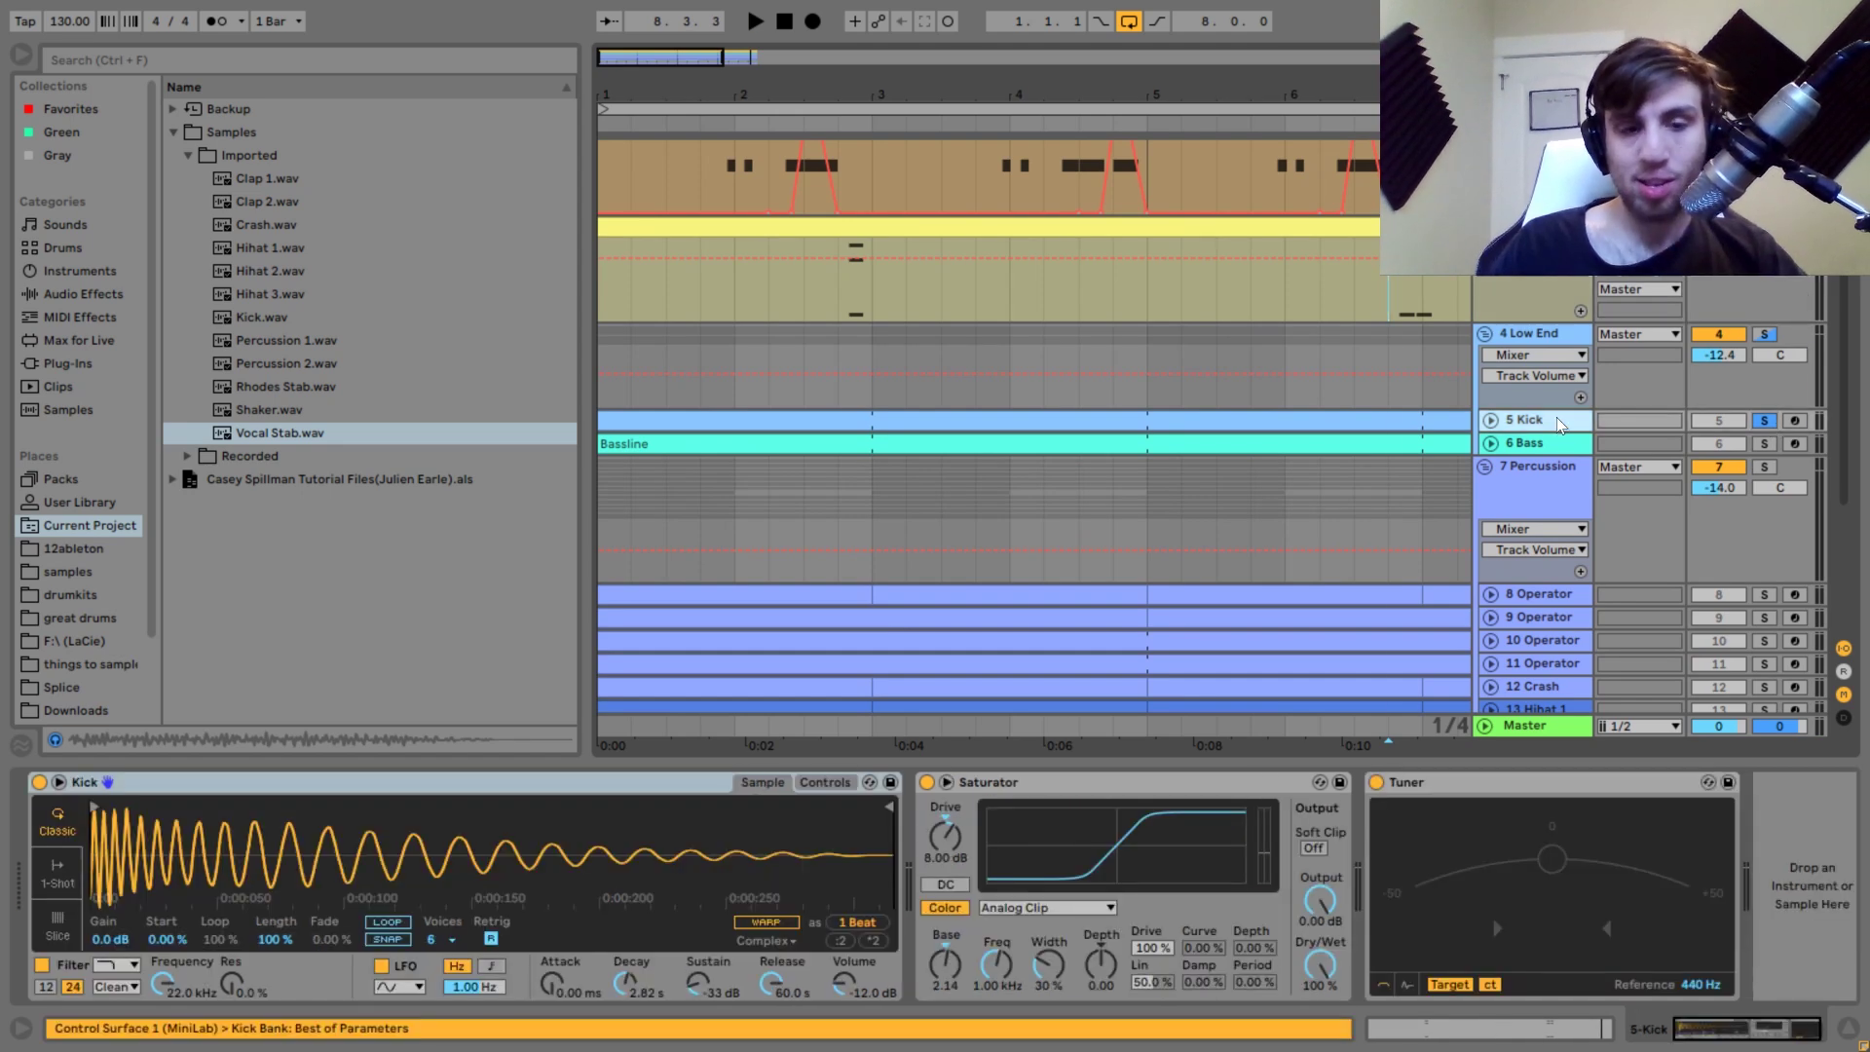
pyautogui.press('space')
pyautogui.press('Right')
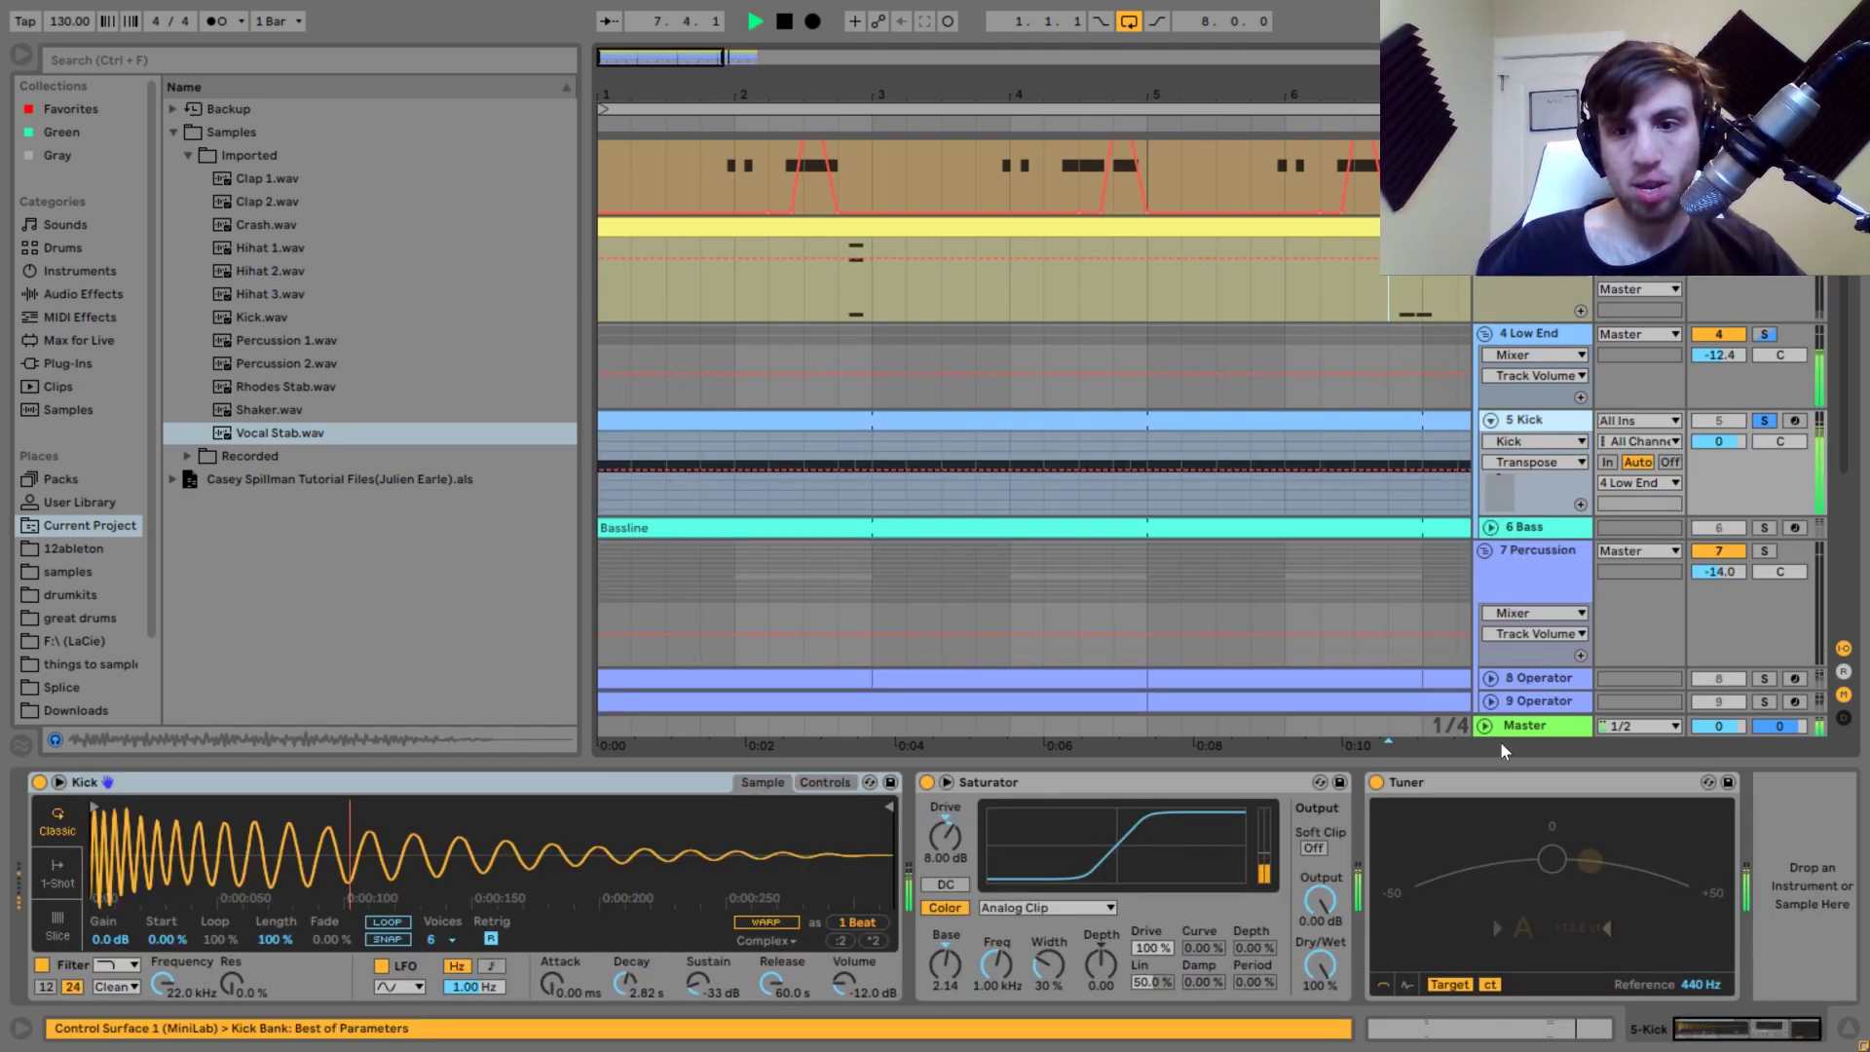
pyautogui.scroll(-2, 1282, 571)
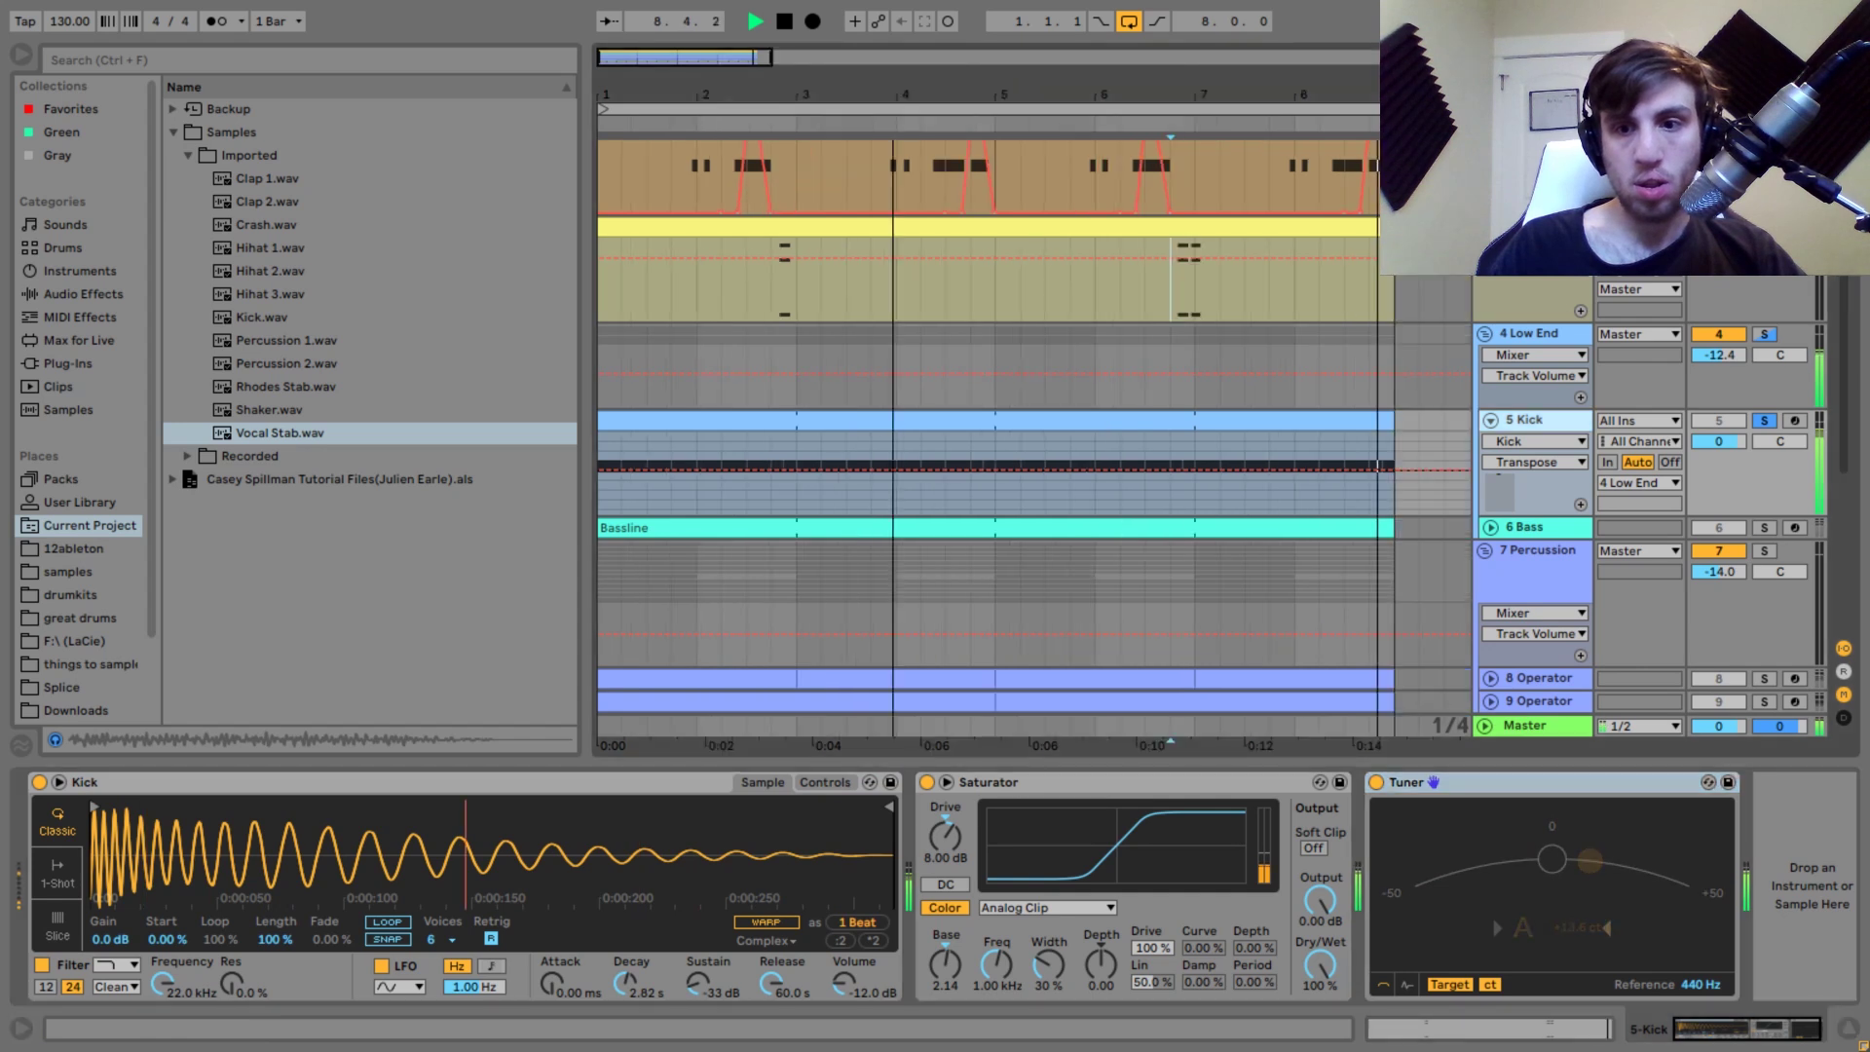
pyautogui.scroll(-2, 760, 594)
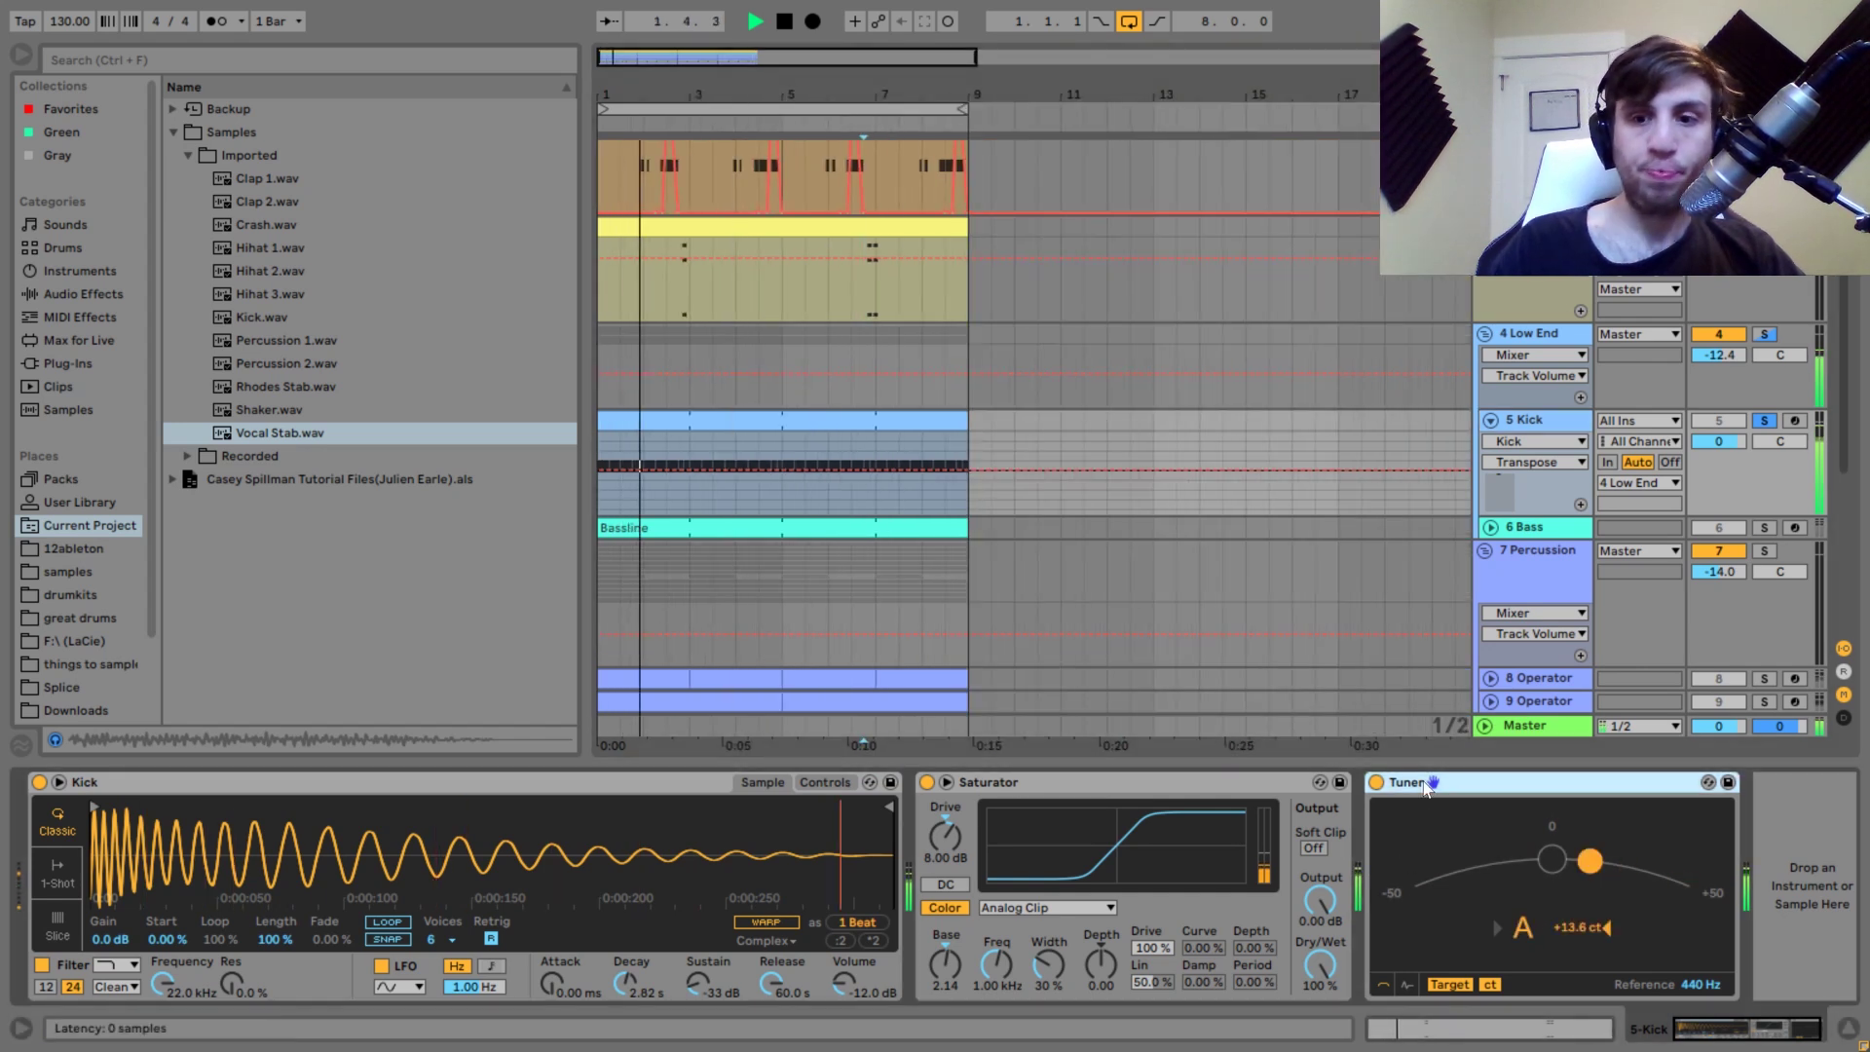
pyautogui.press('Delete')
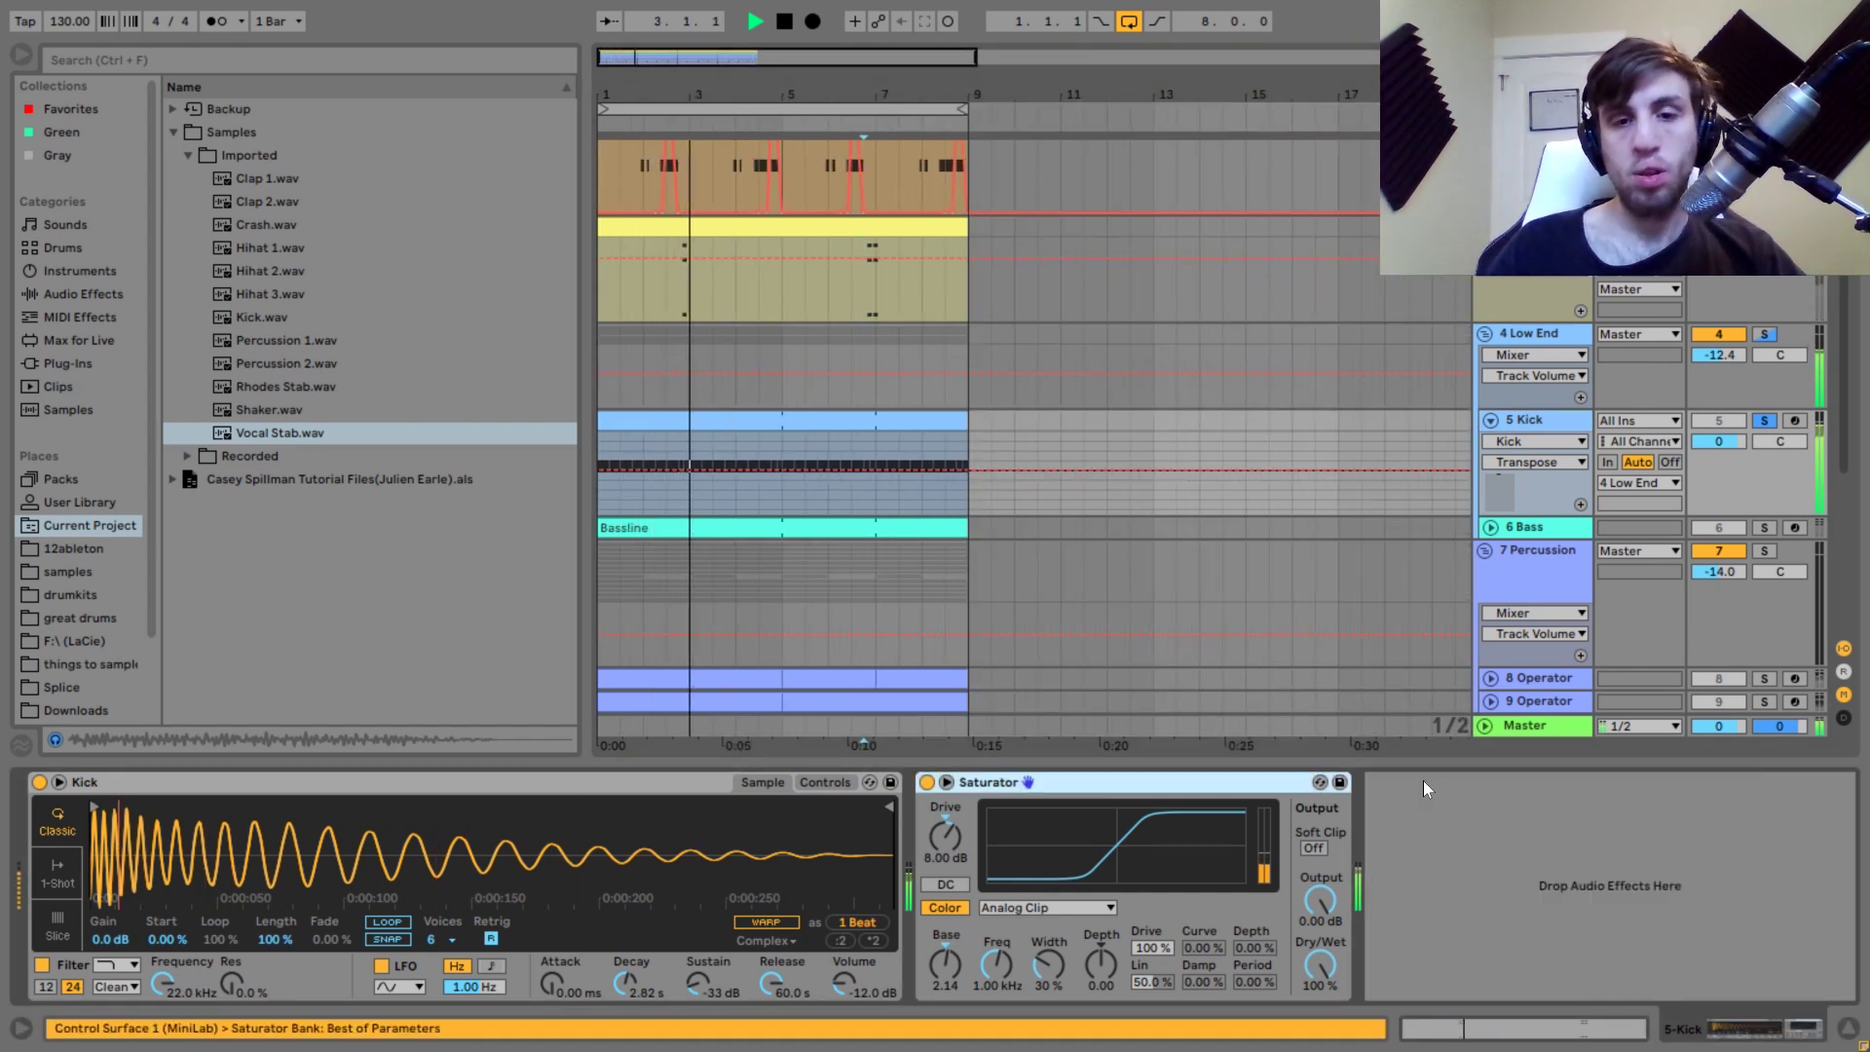
pyautogui.press('space')
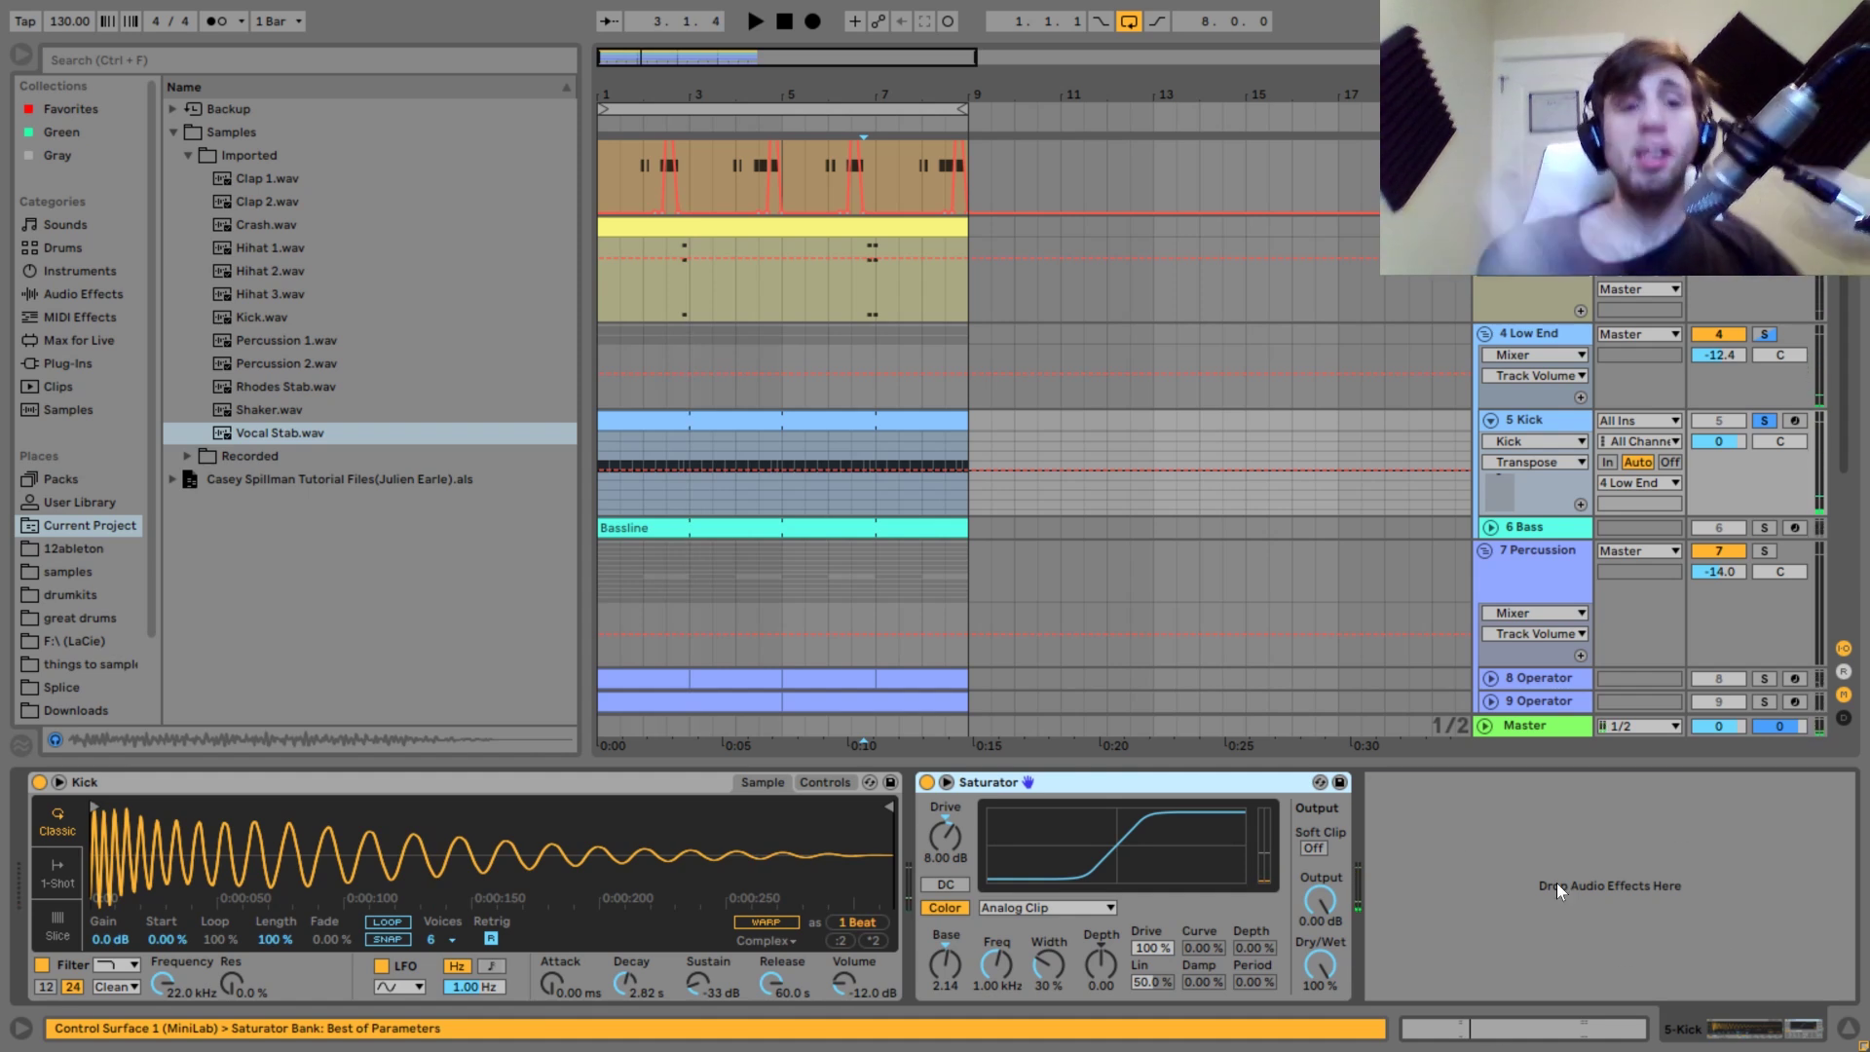
pyautogui.press('space')
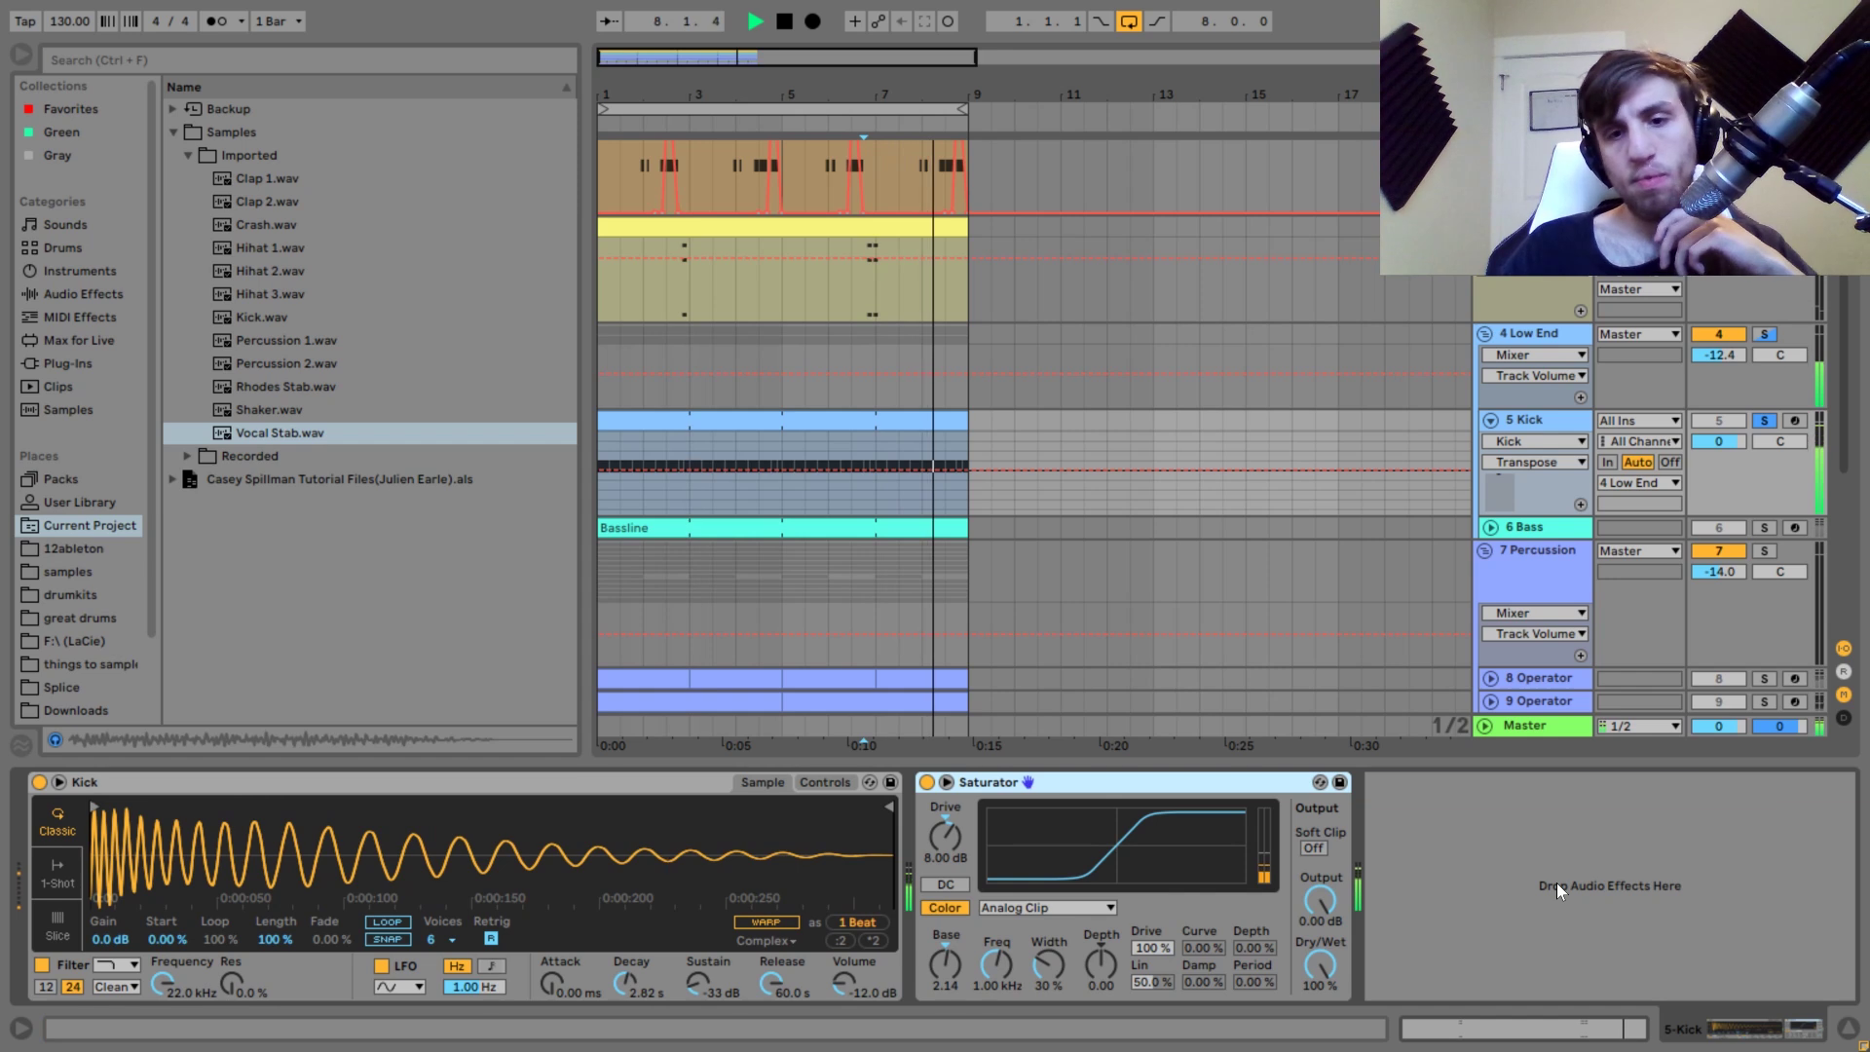
pyautogui.press('space')
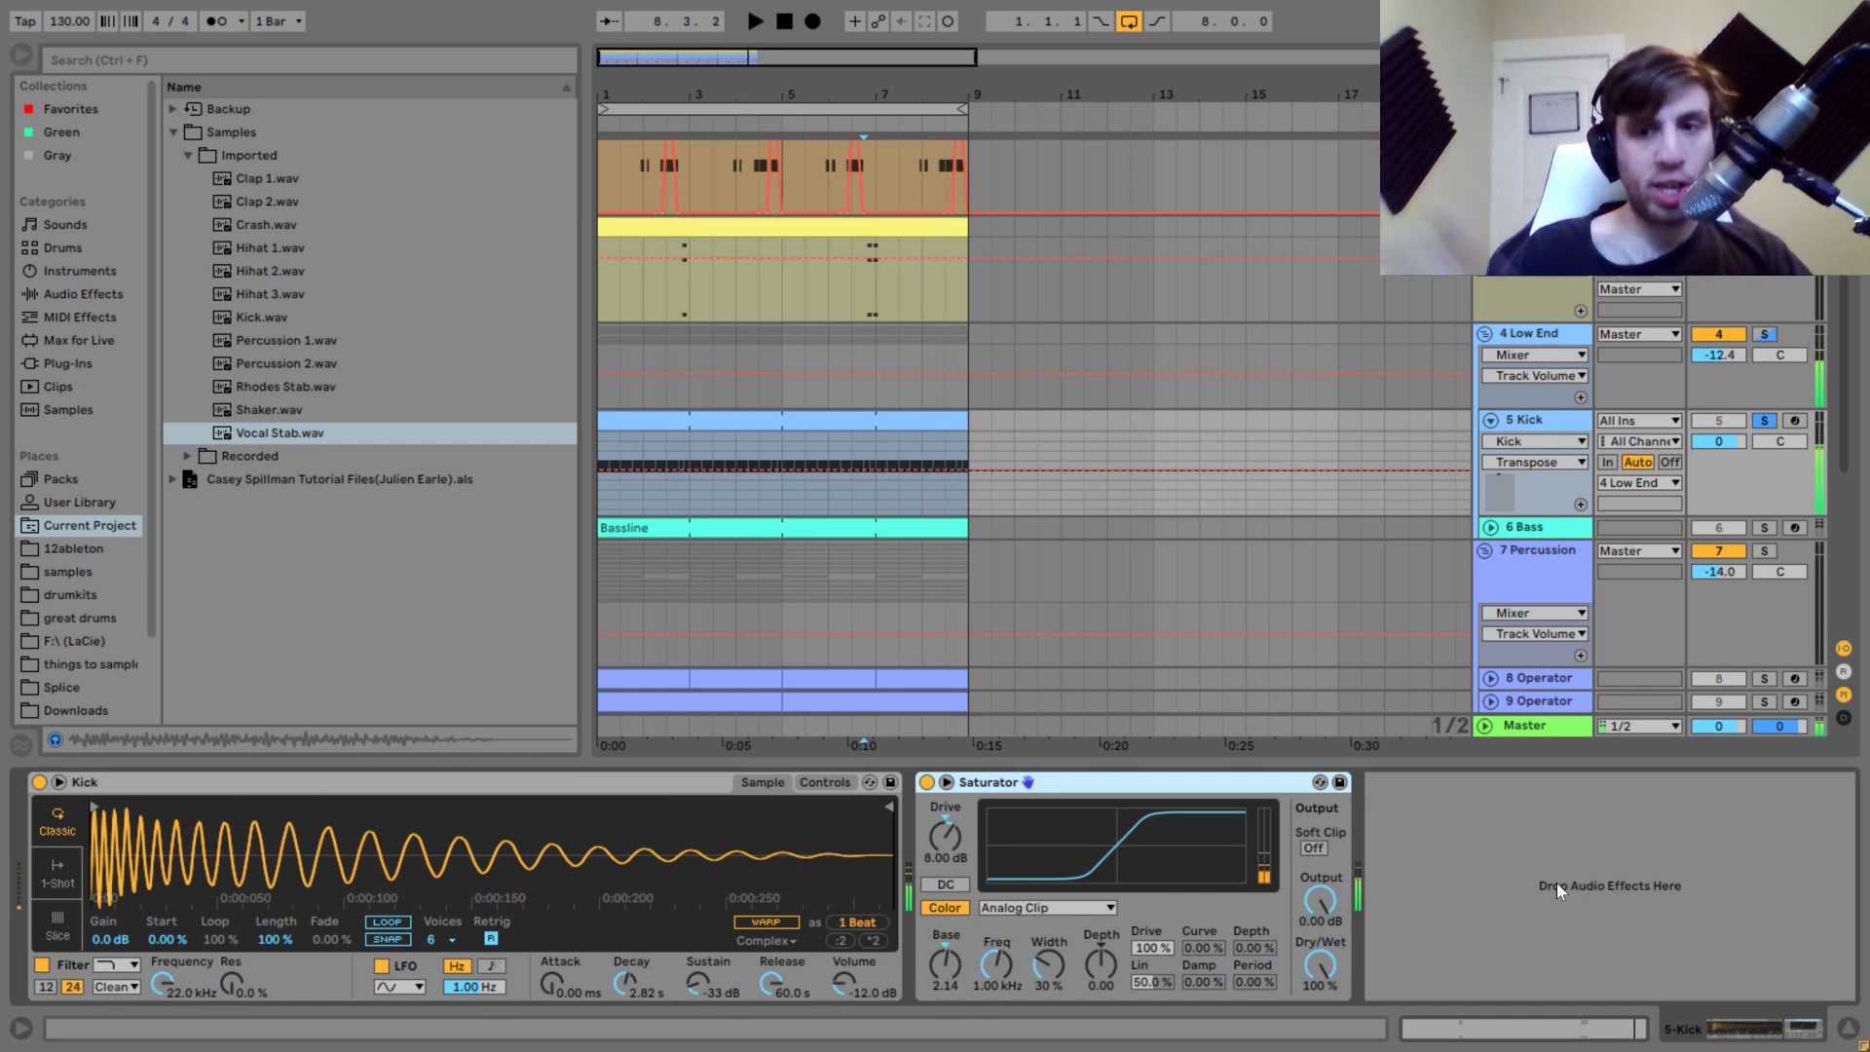
# Play the Kick with the Bass track also soloed, then unsolo the Bass.
pyautogui.click(1771, 527)
pyautogui.press('space')
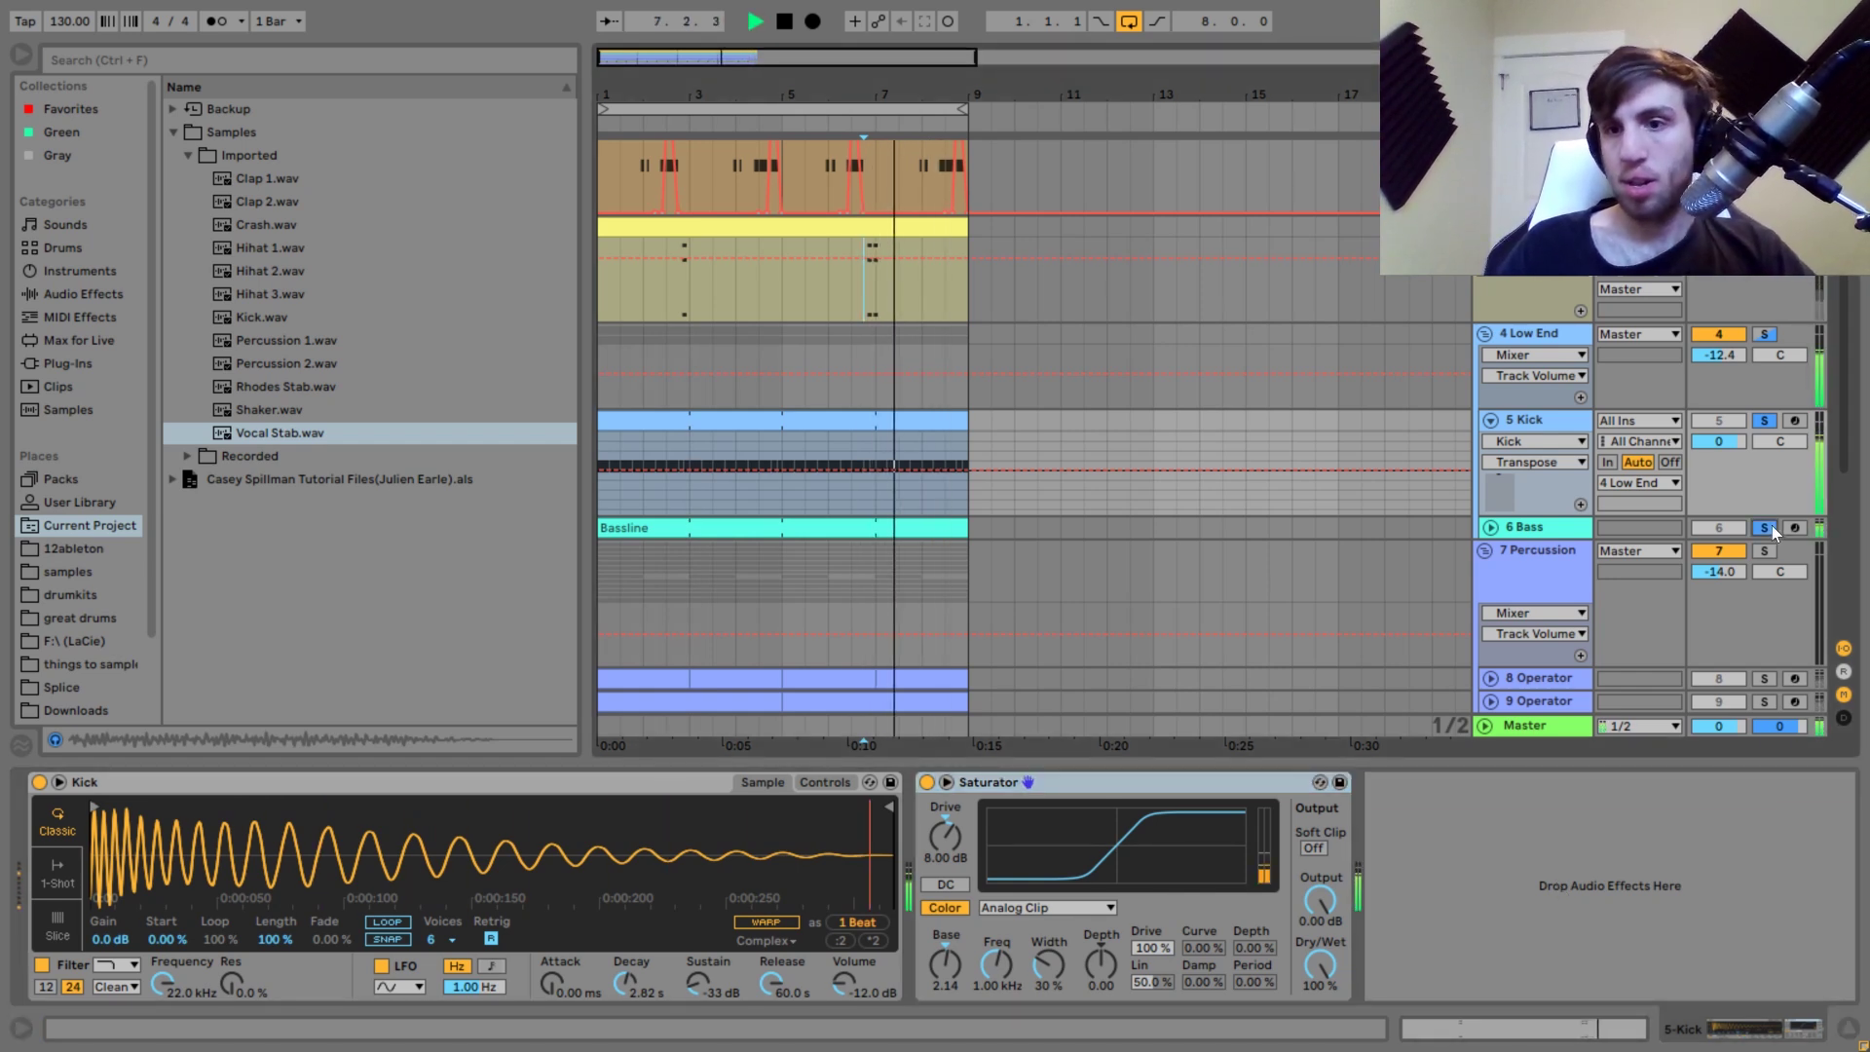
pyautogui.click(1770, 528)
pyautogui.press('space')
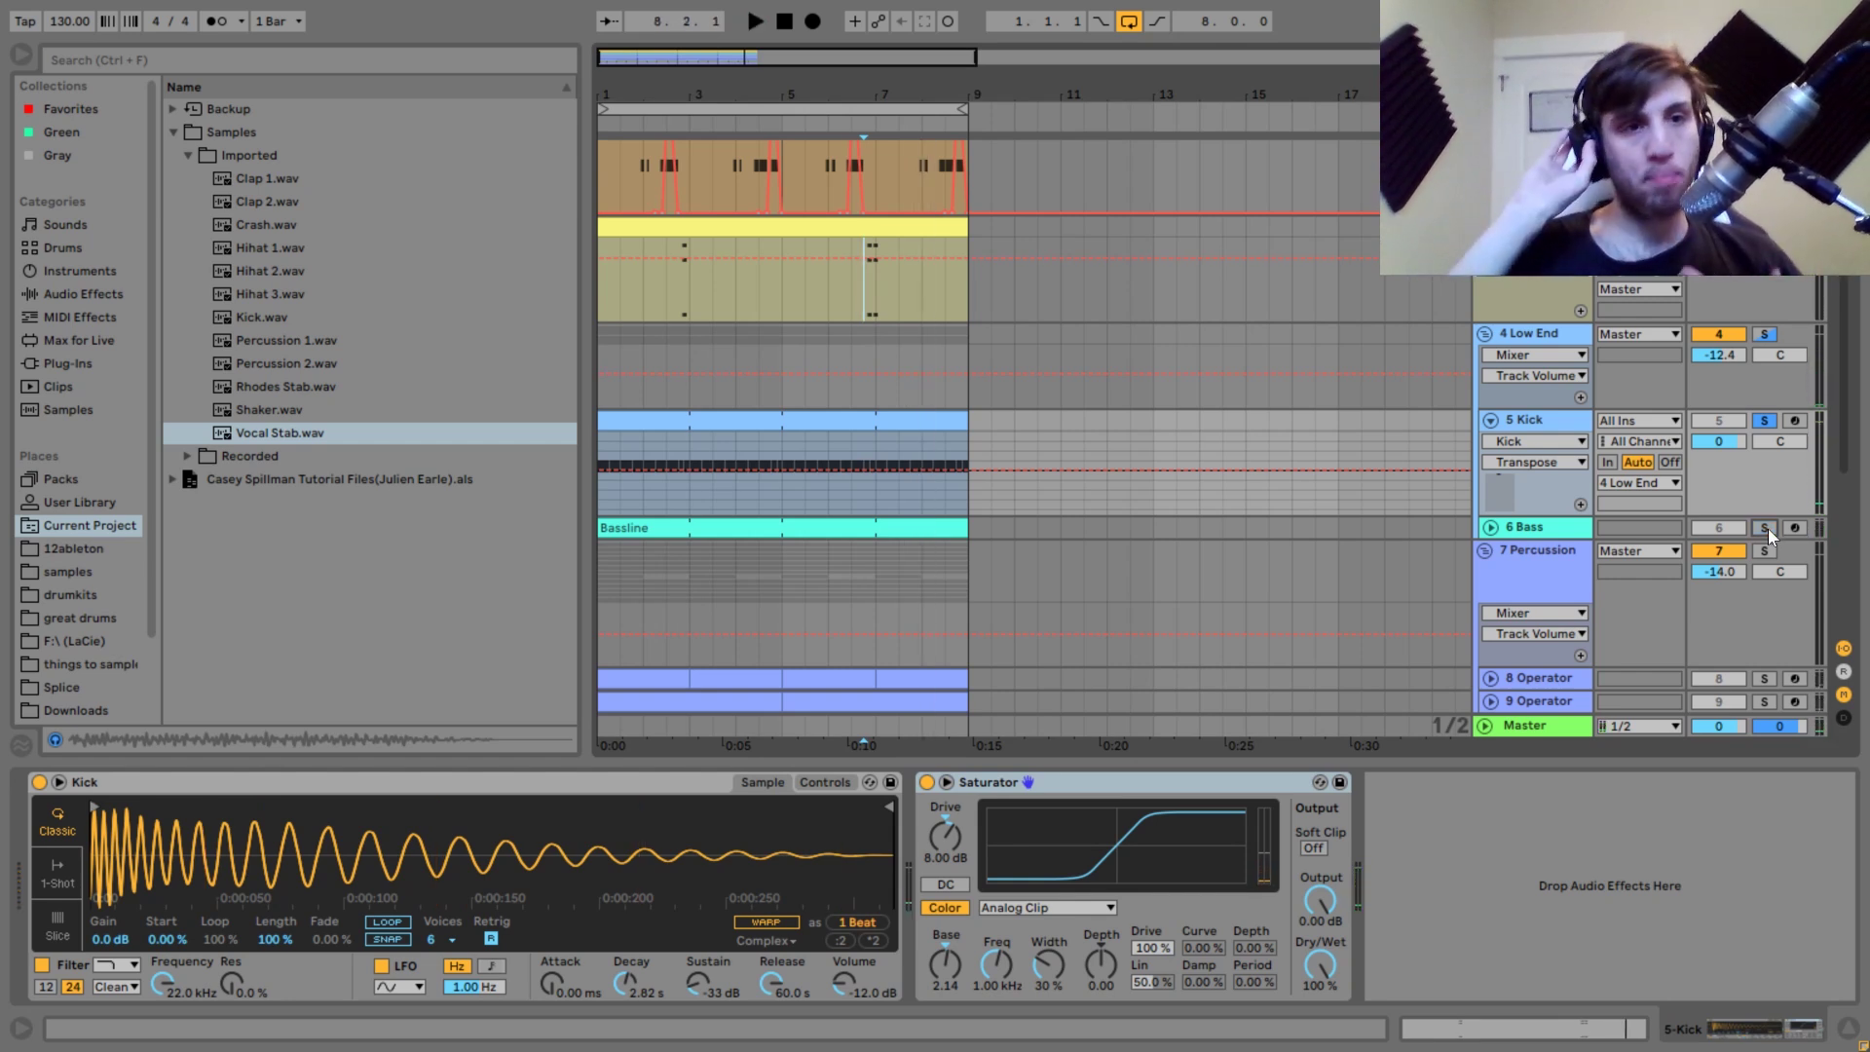
pyautogui.press('space')
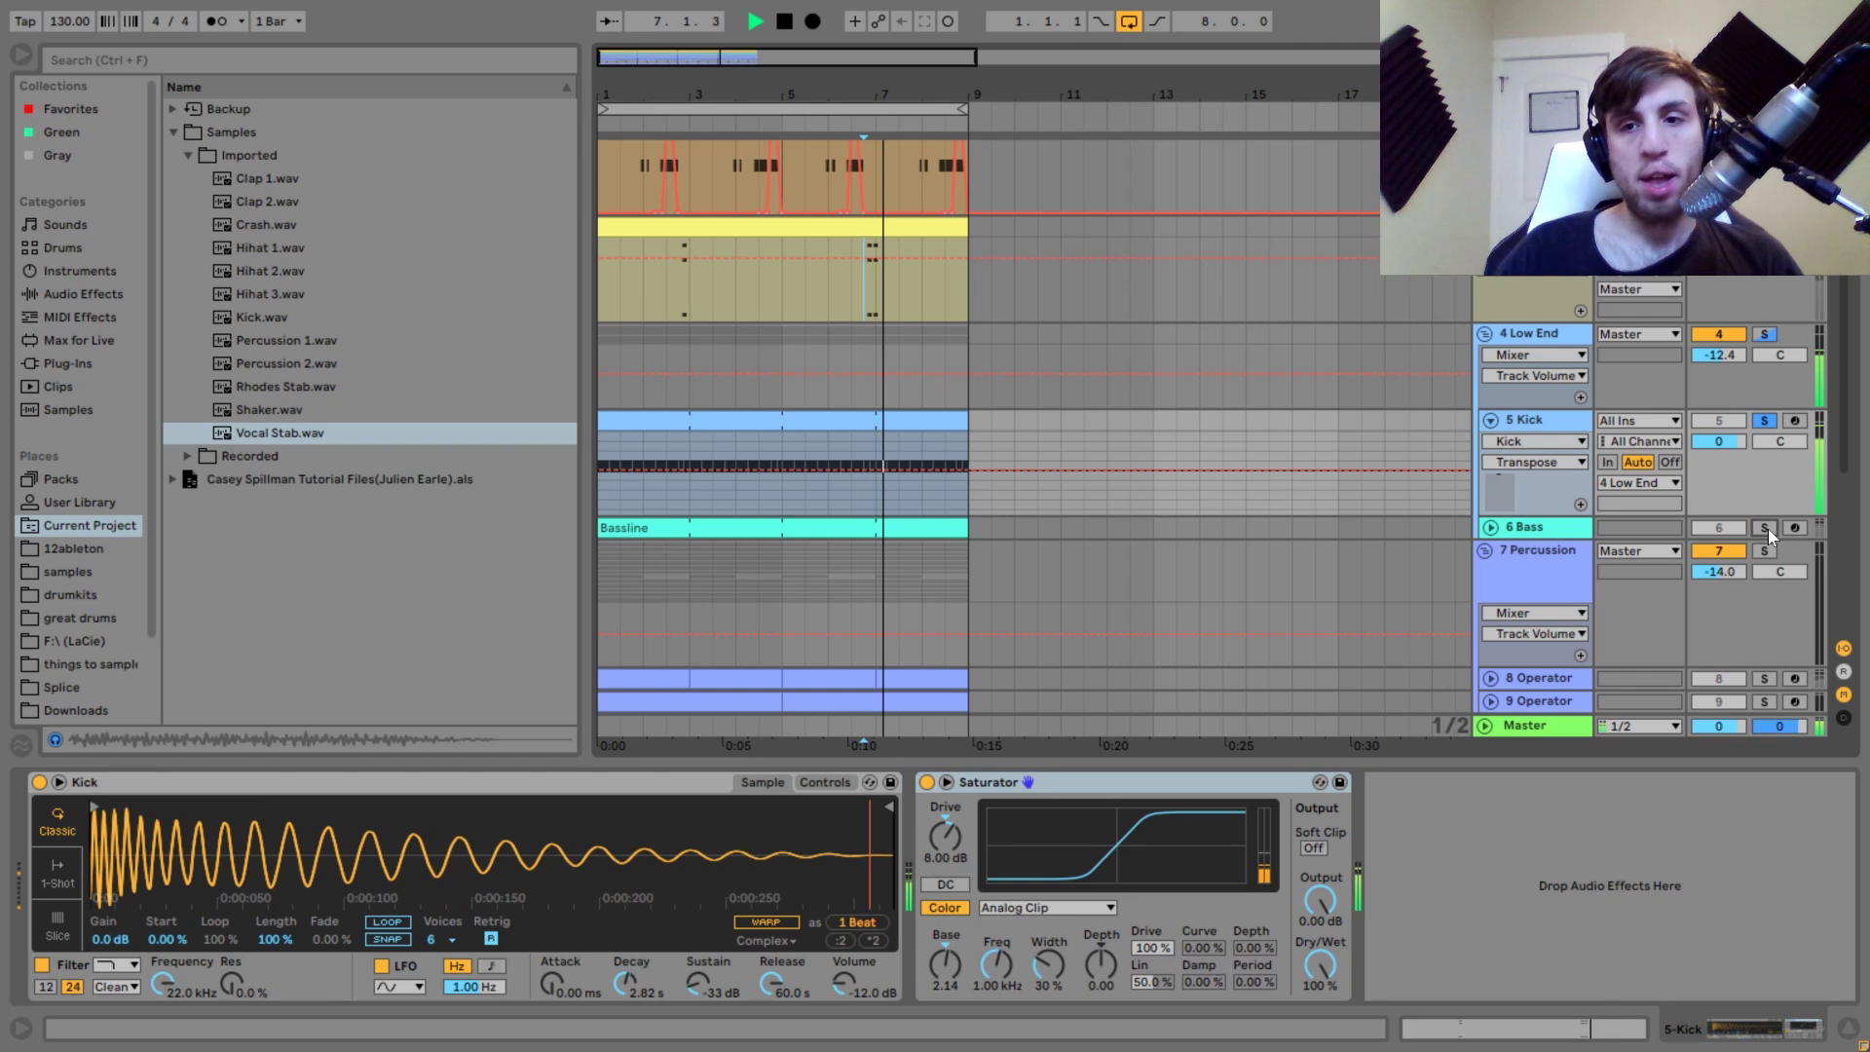
# Select the whole Kick clip and play it from its start.
pyautogui.click(903, 424)
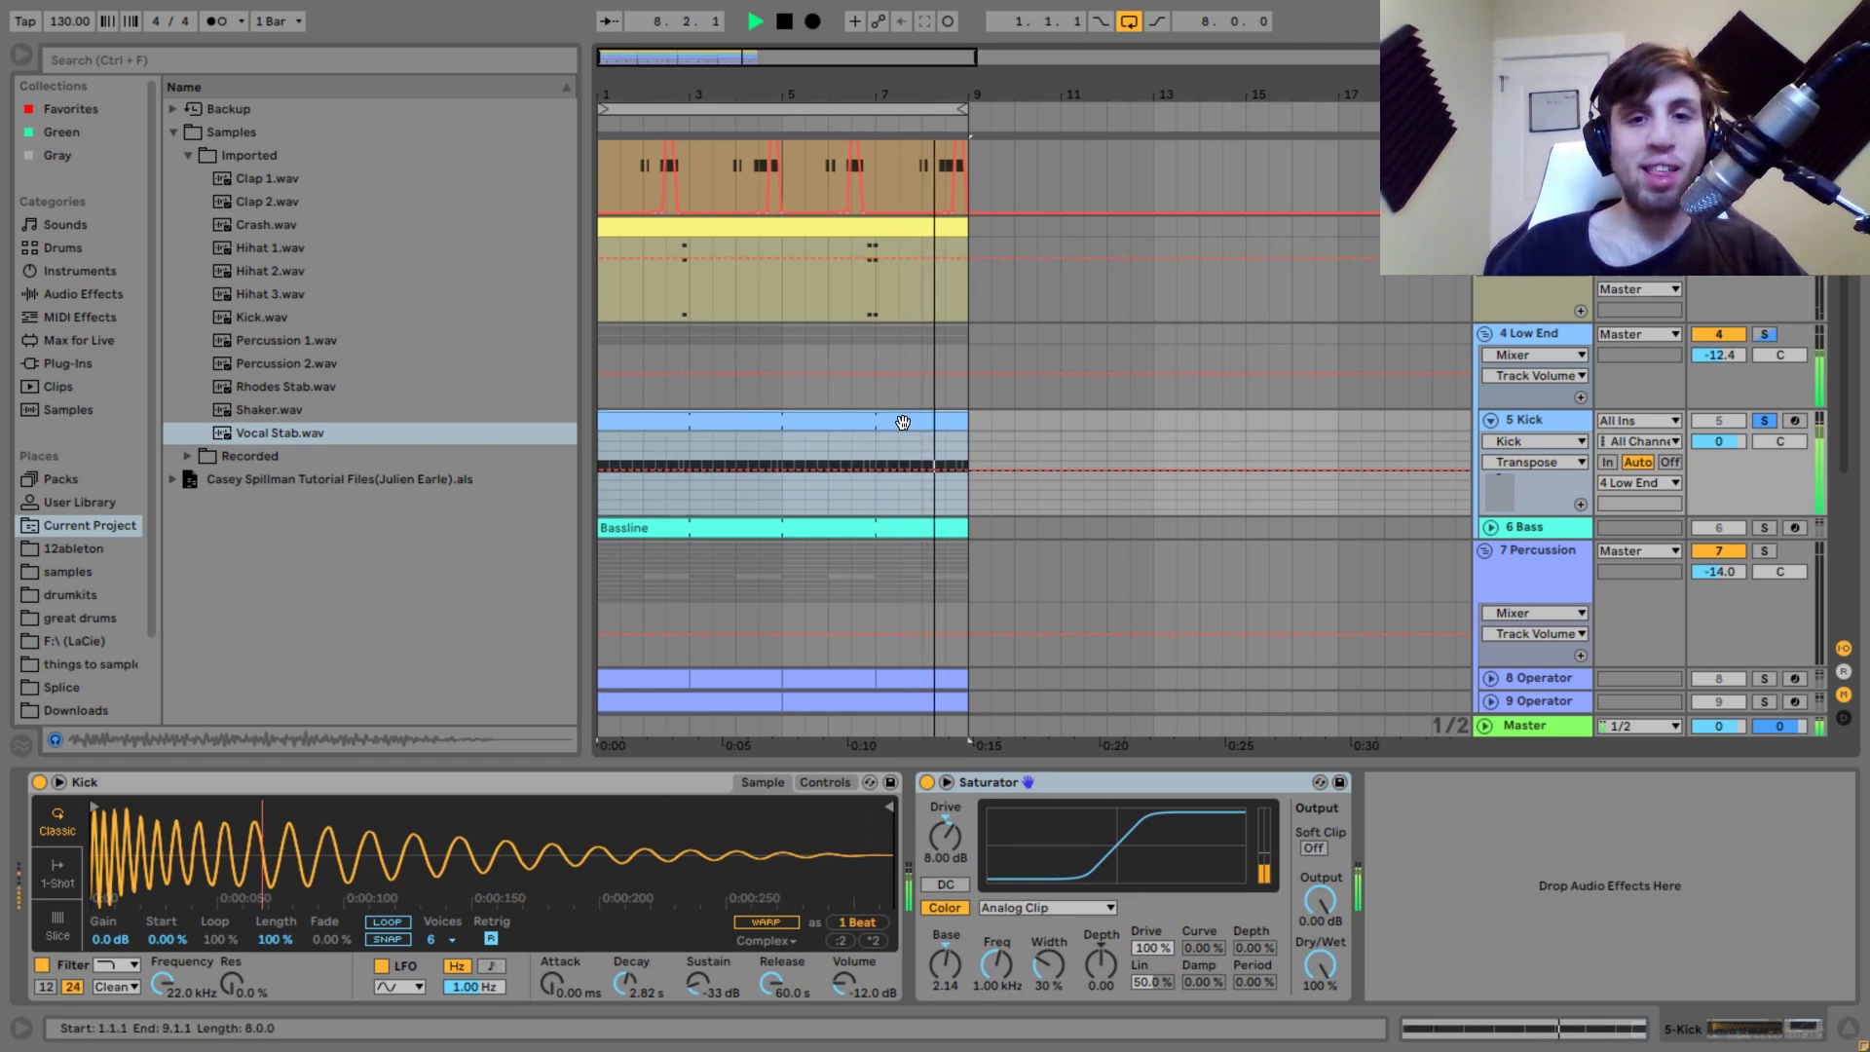
pyautogui.press('space')
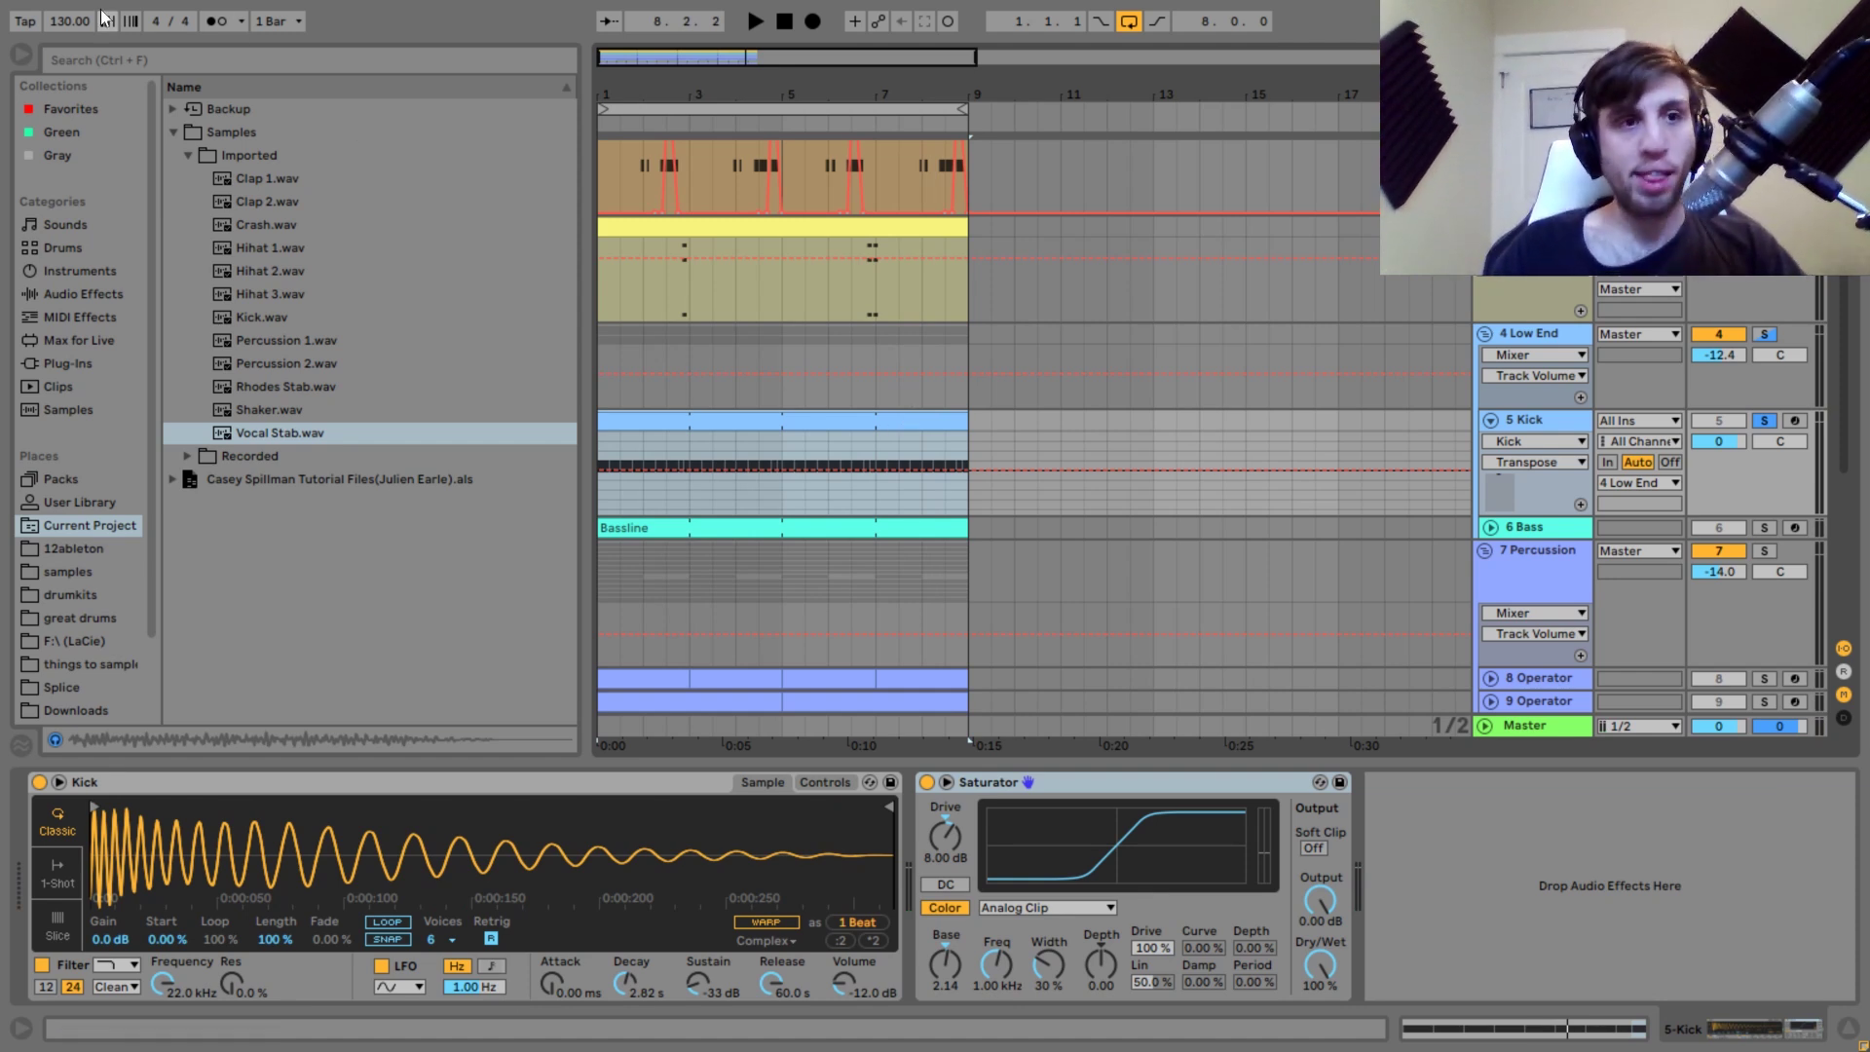
pyautogui.press('space')
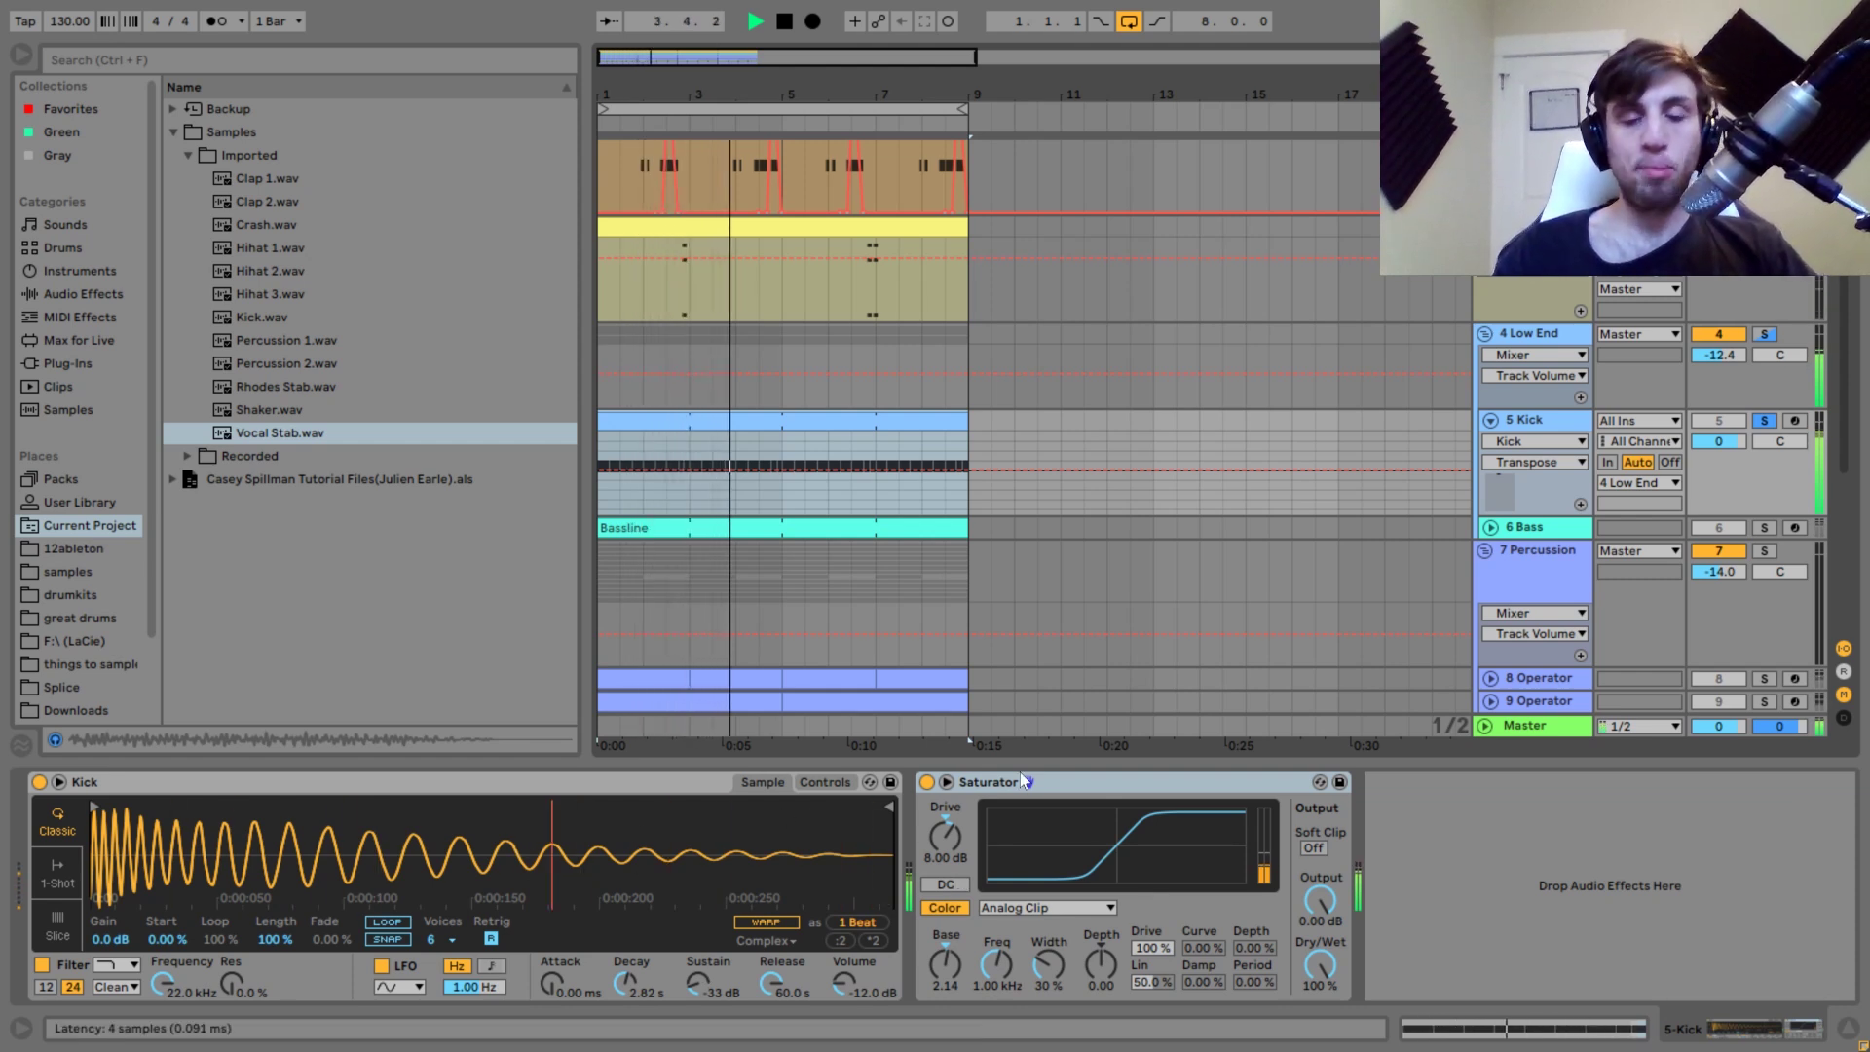
# Bypass the Kick's Saturator and re-enable it to compare, playing from bar 2.
pyautogui.click(928, 783)
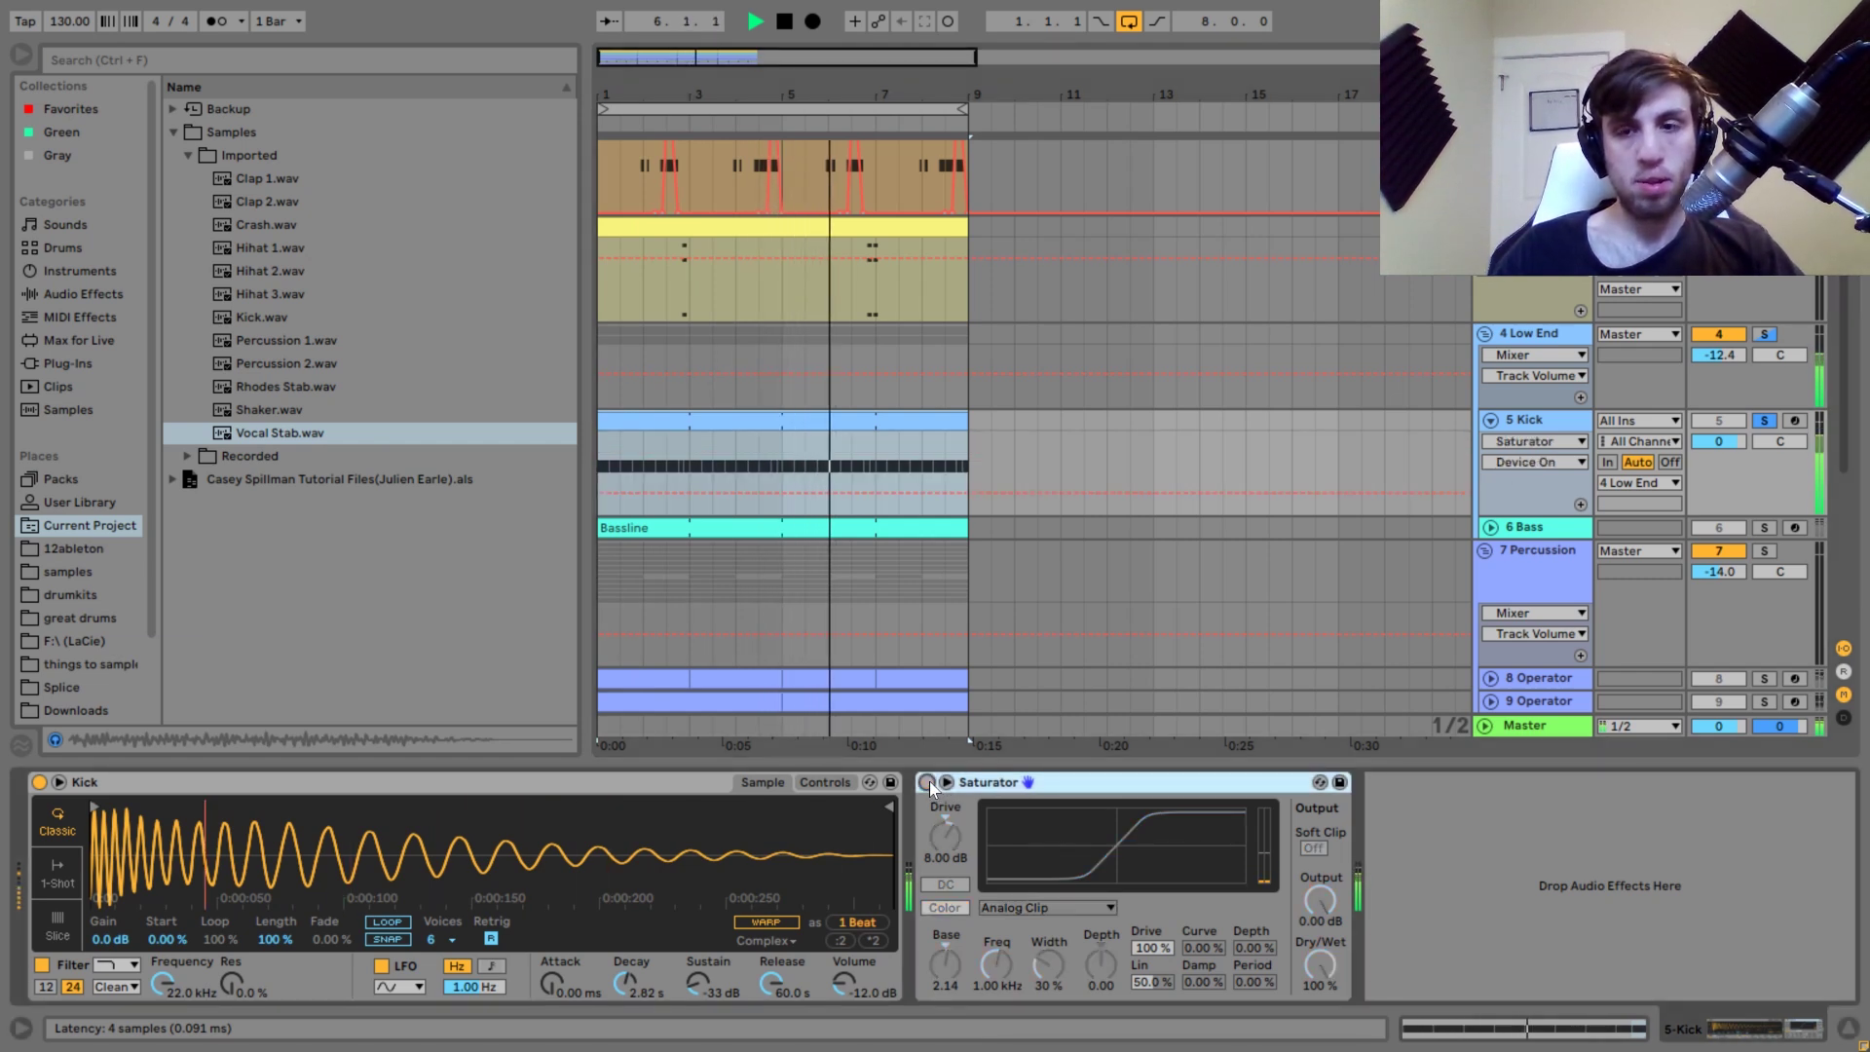
pyautogui.click(927, 782)
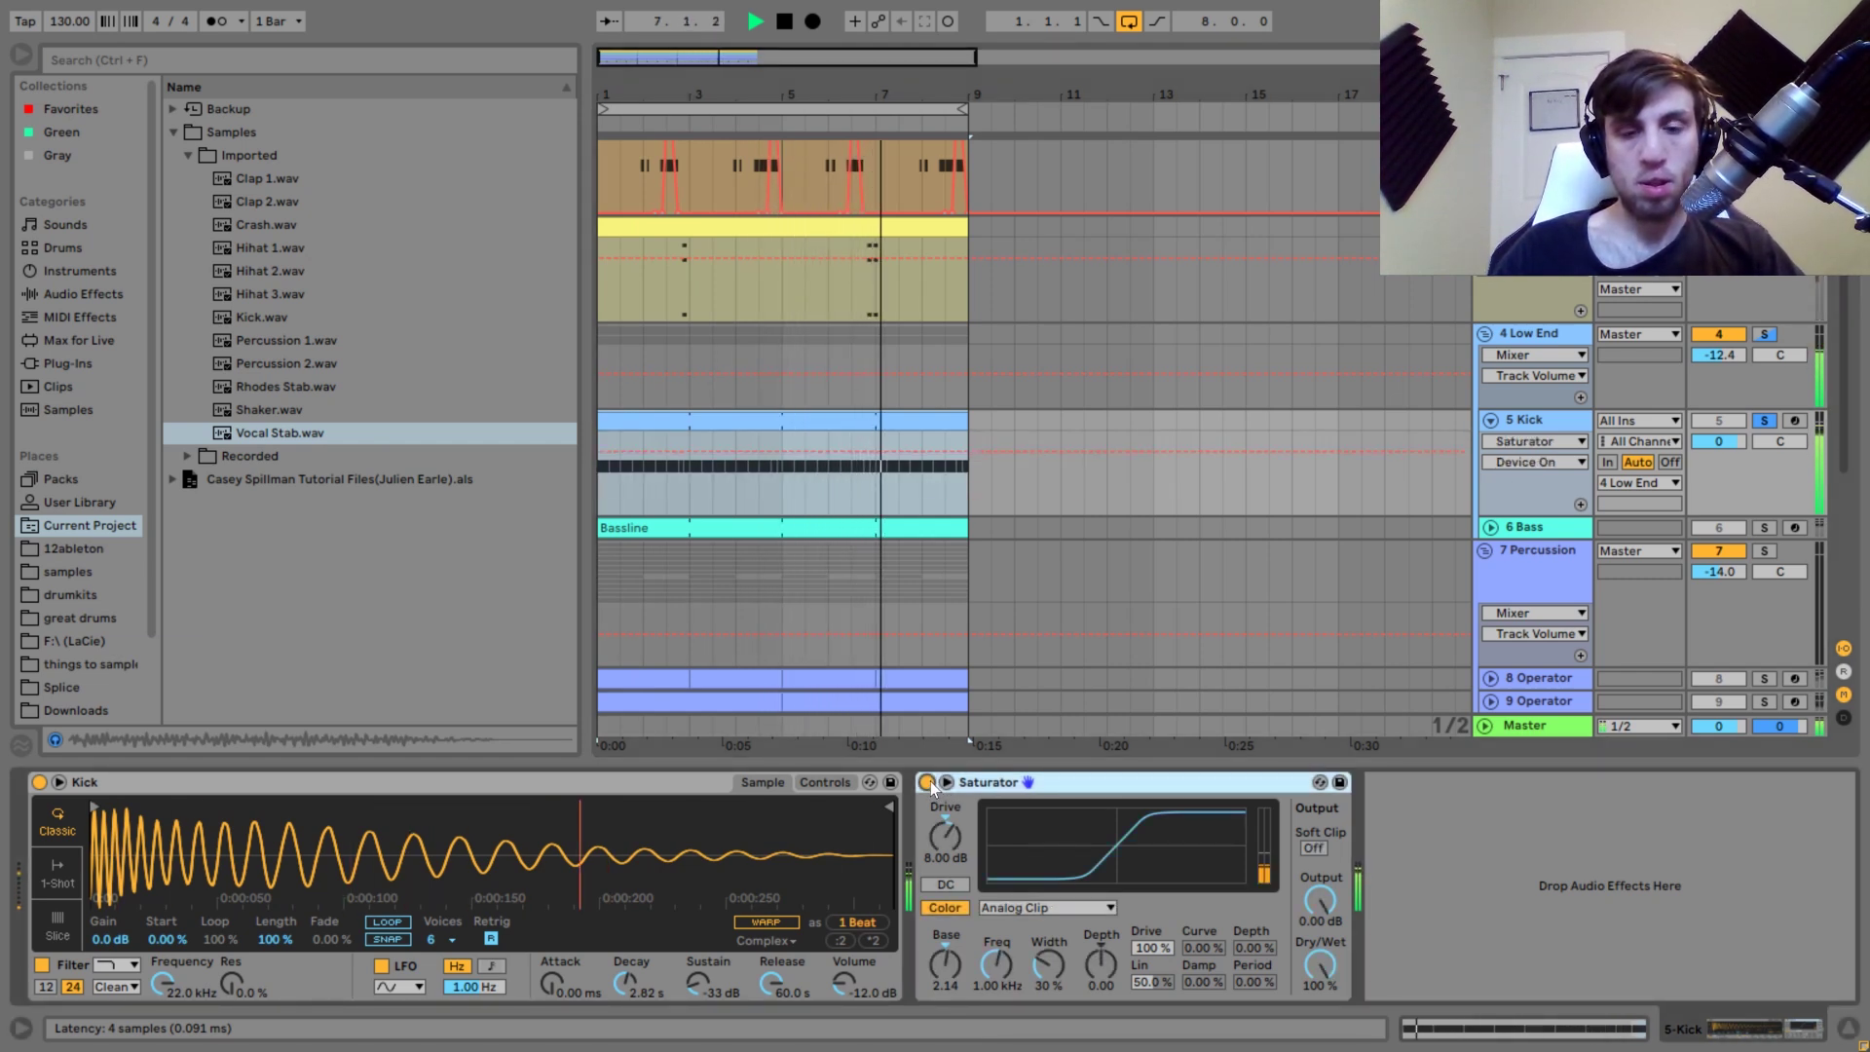
pyautogui.press('space')
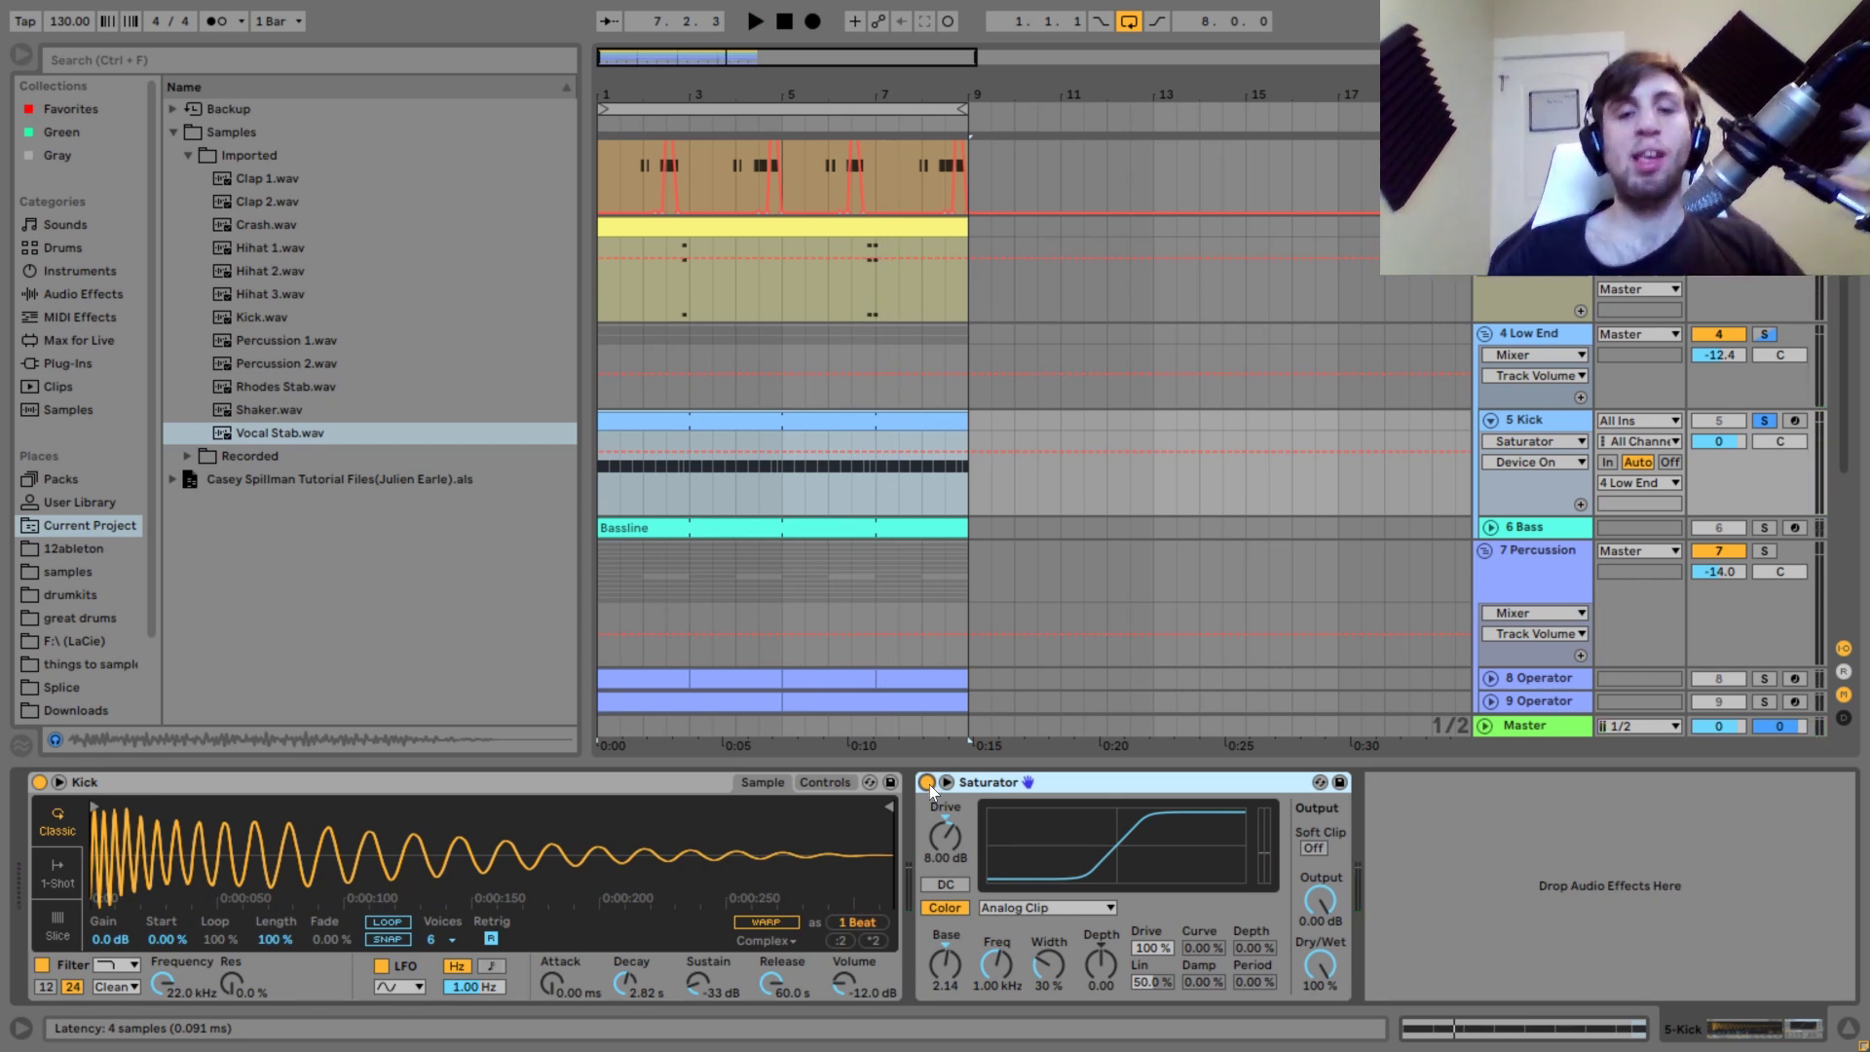
pyautogui.press('space')
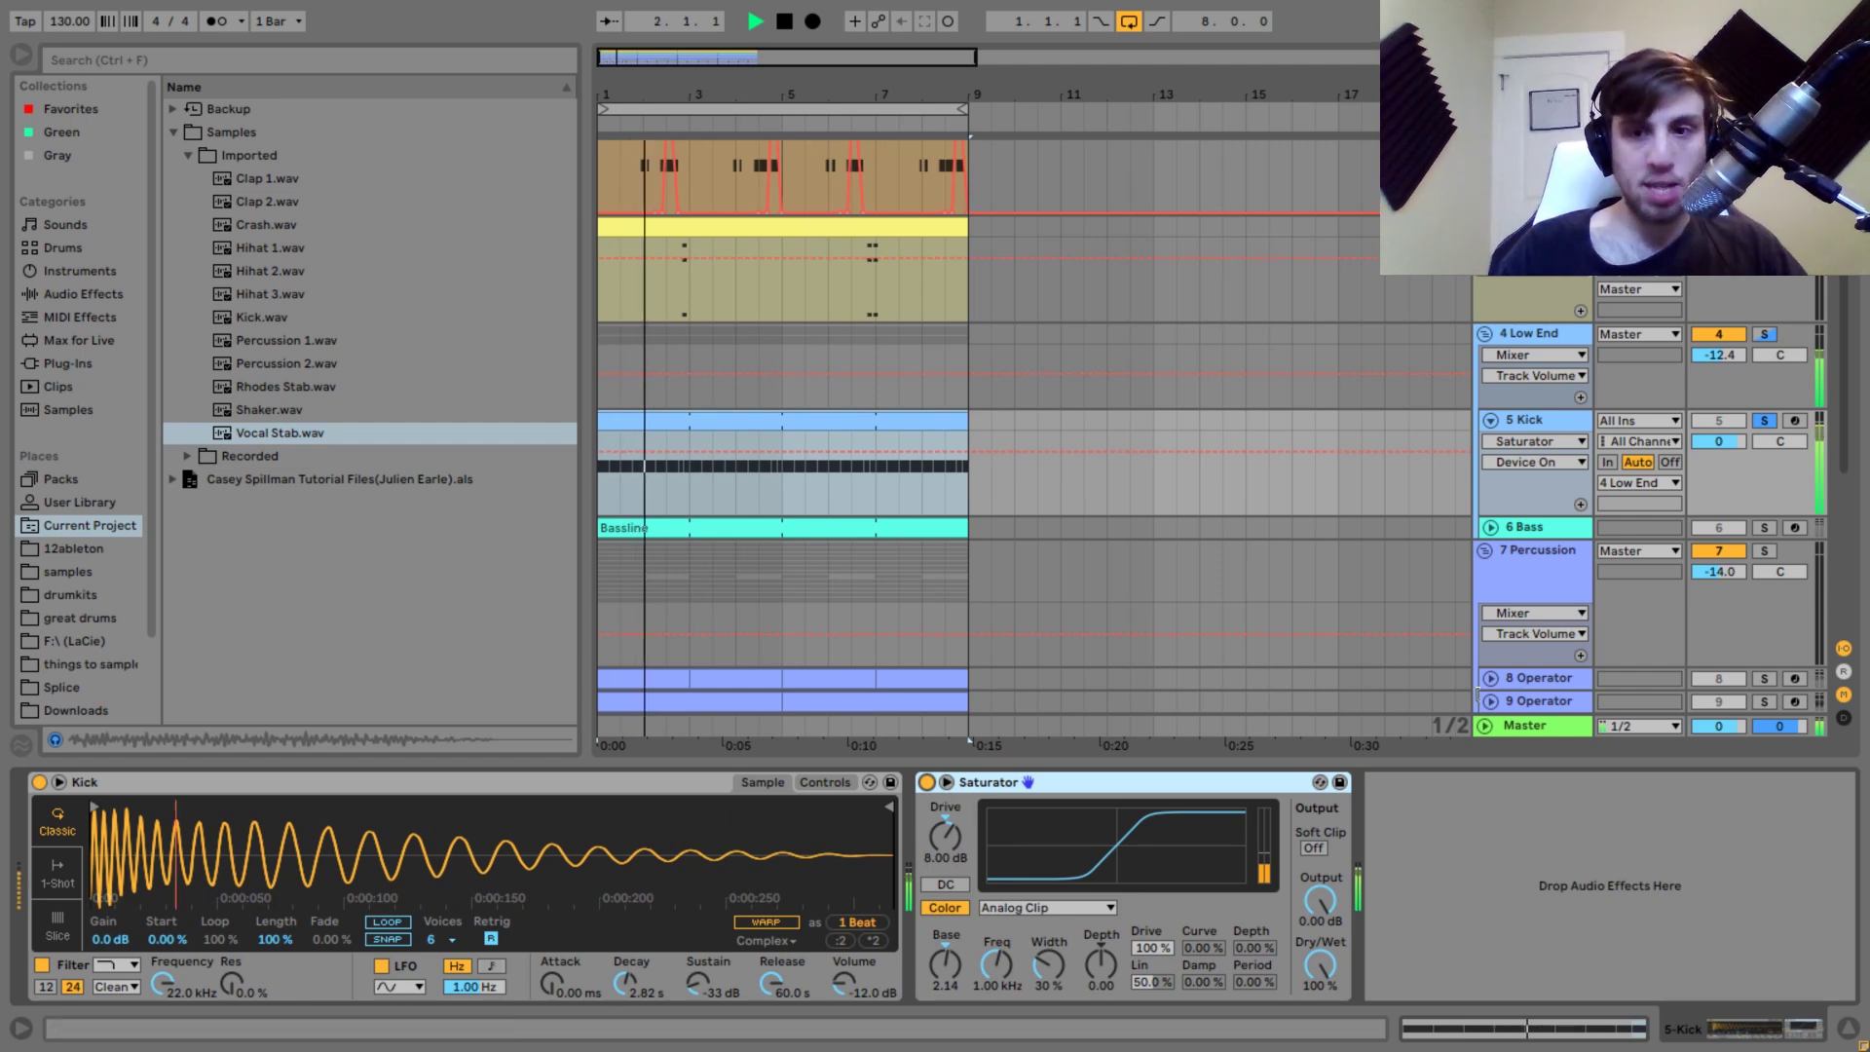
pyautogui.press('space')
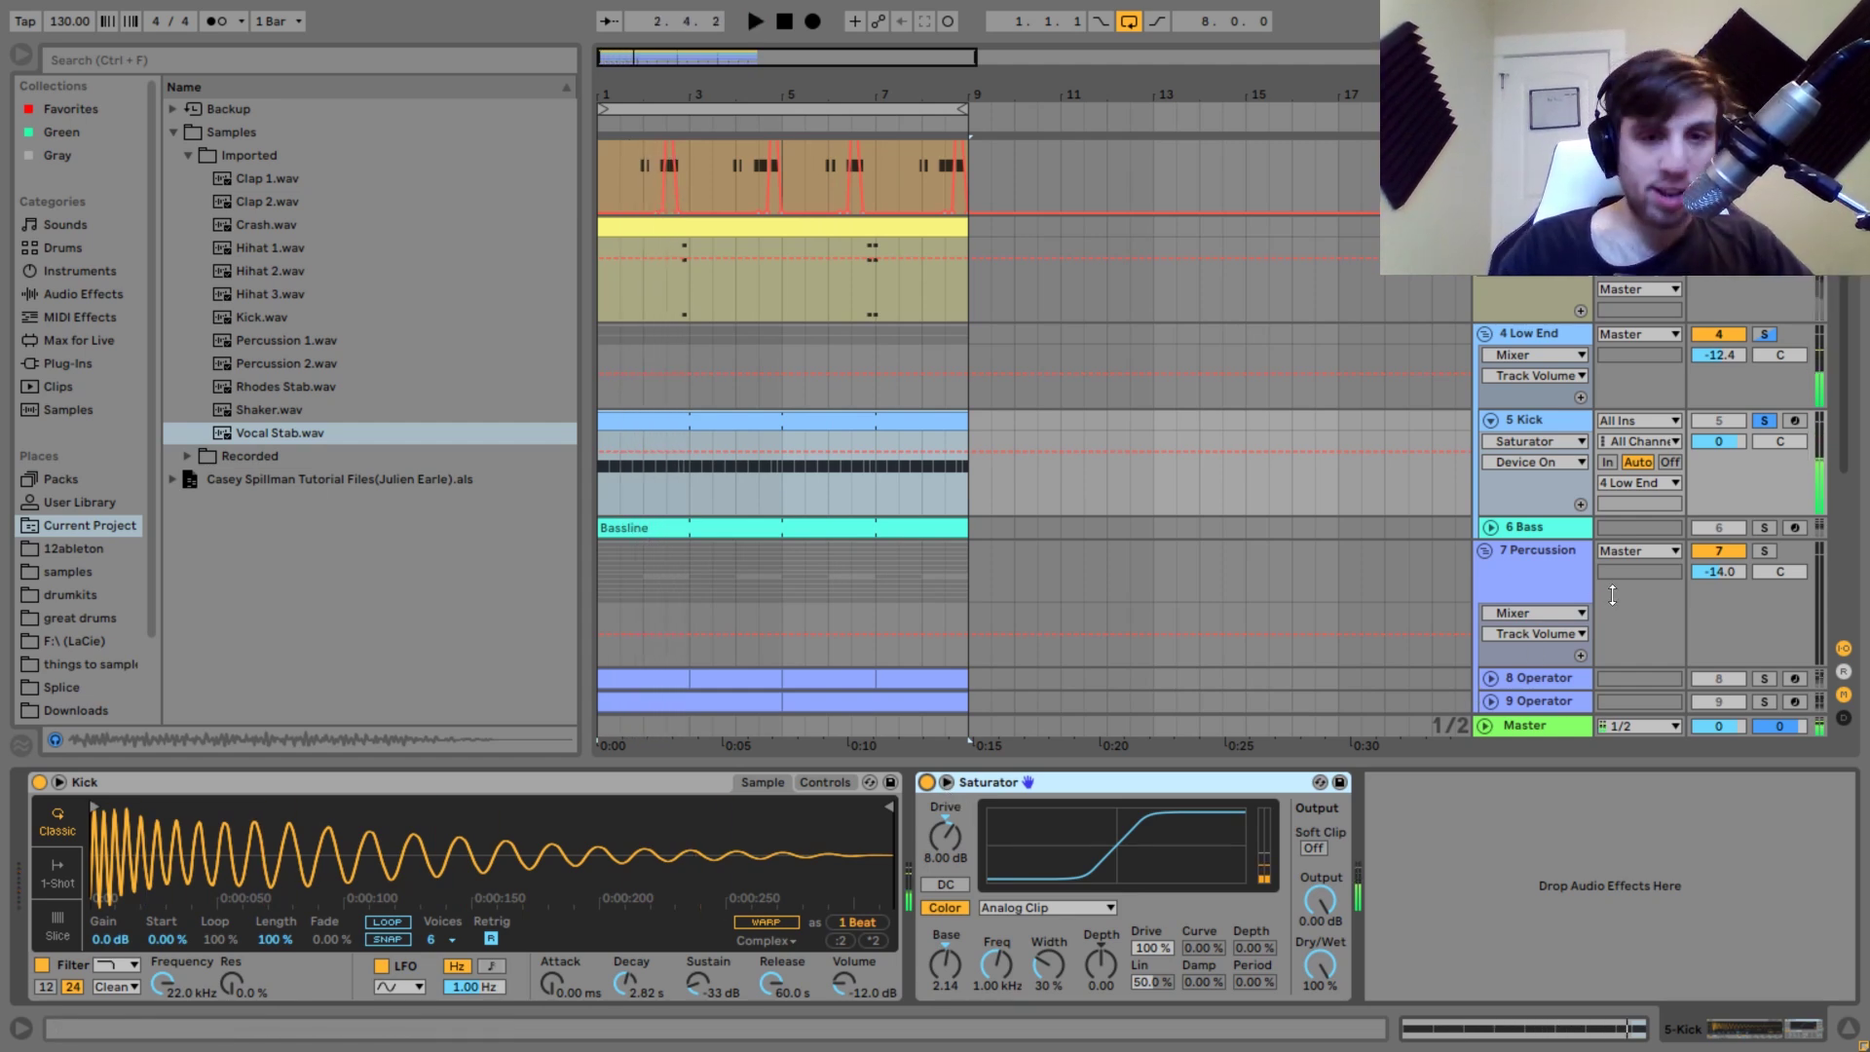
# Select and unfold the 6 Bass track, solo it instead of the Kick, and play.
pyautogui.click(1547, 525)
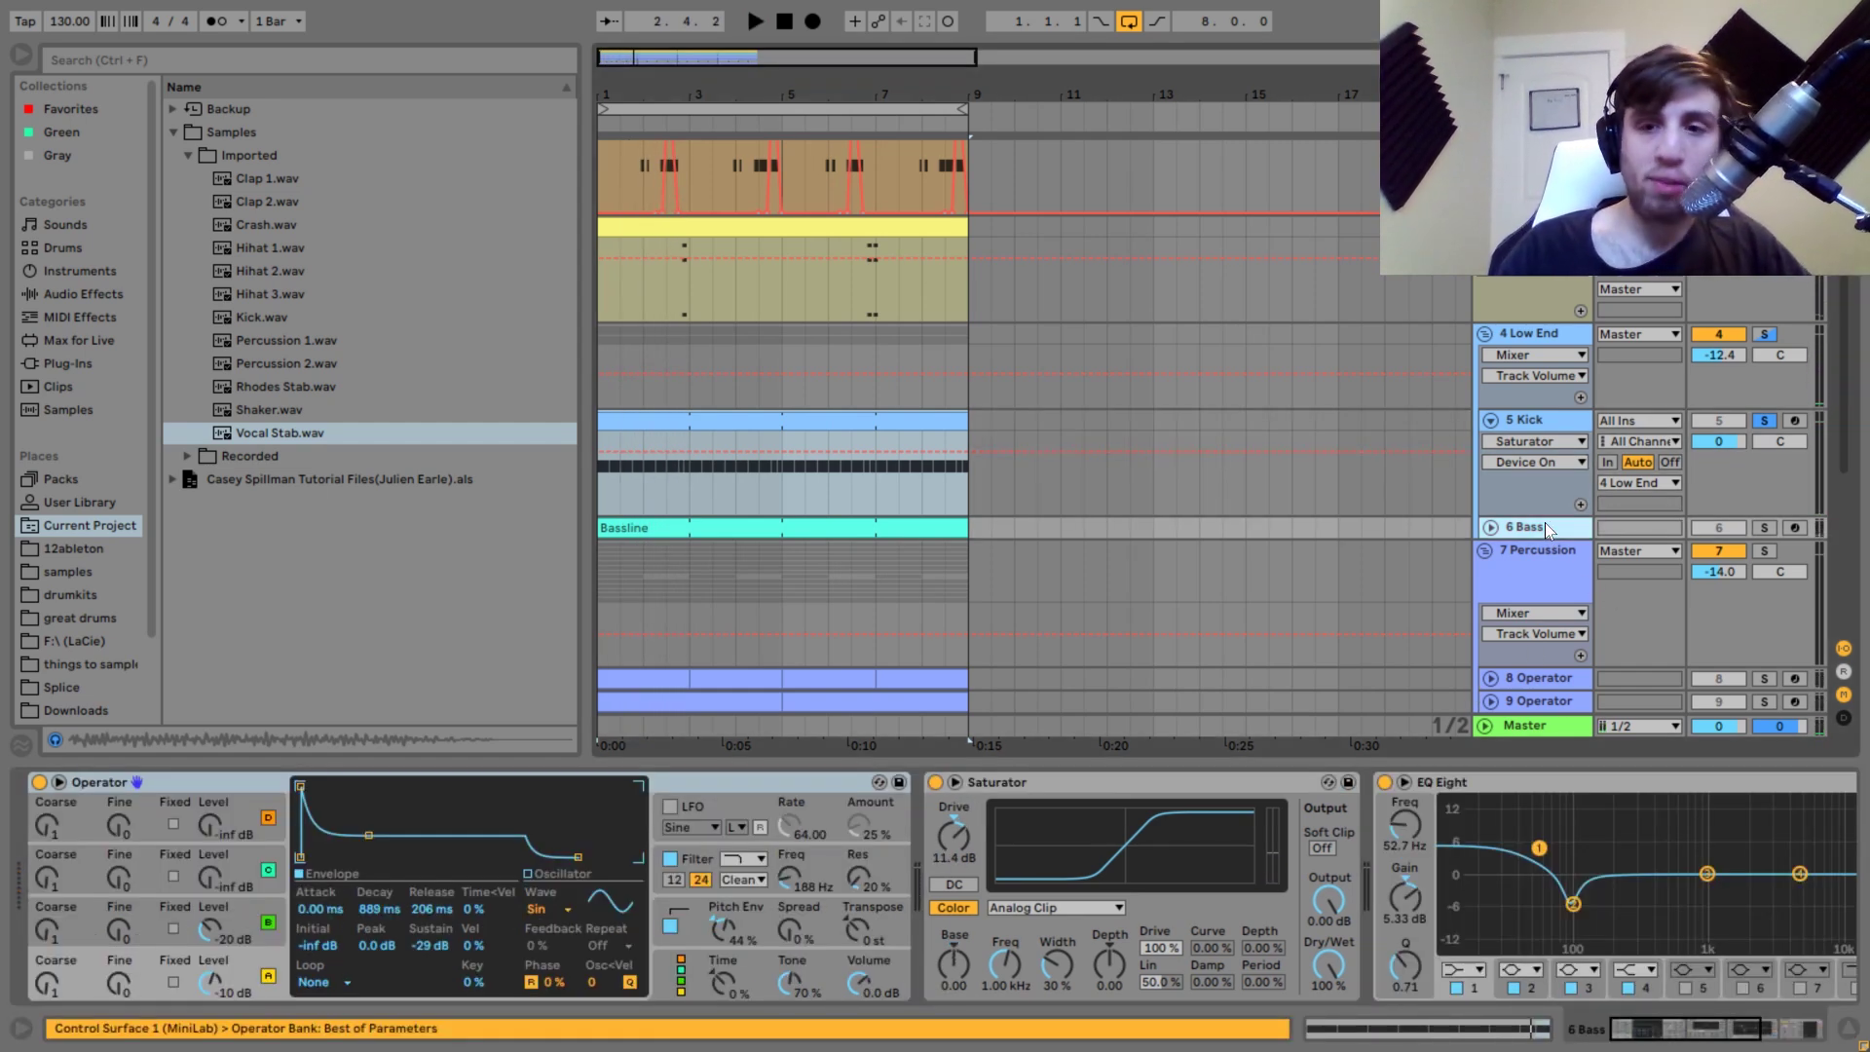
pyautogui.doubleClick(1545, 527)
pyautogui.click(1765, 529)
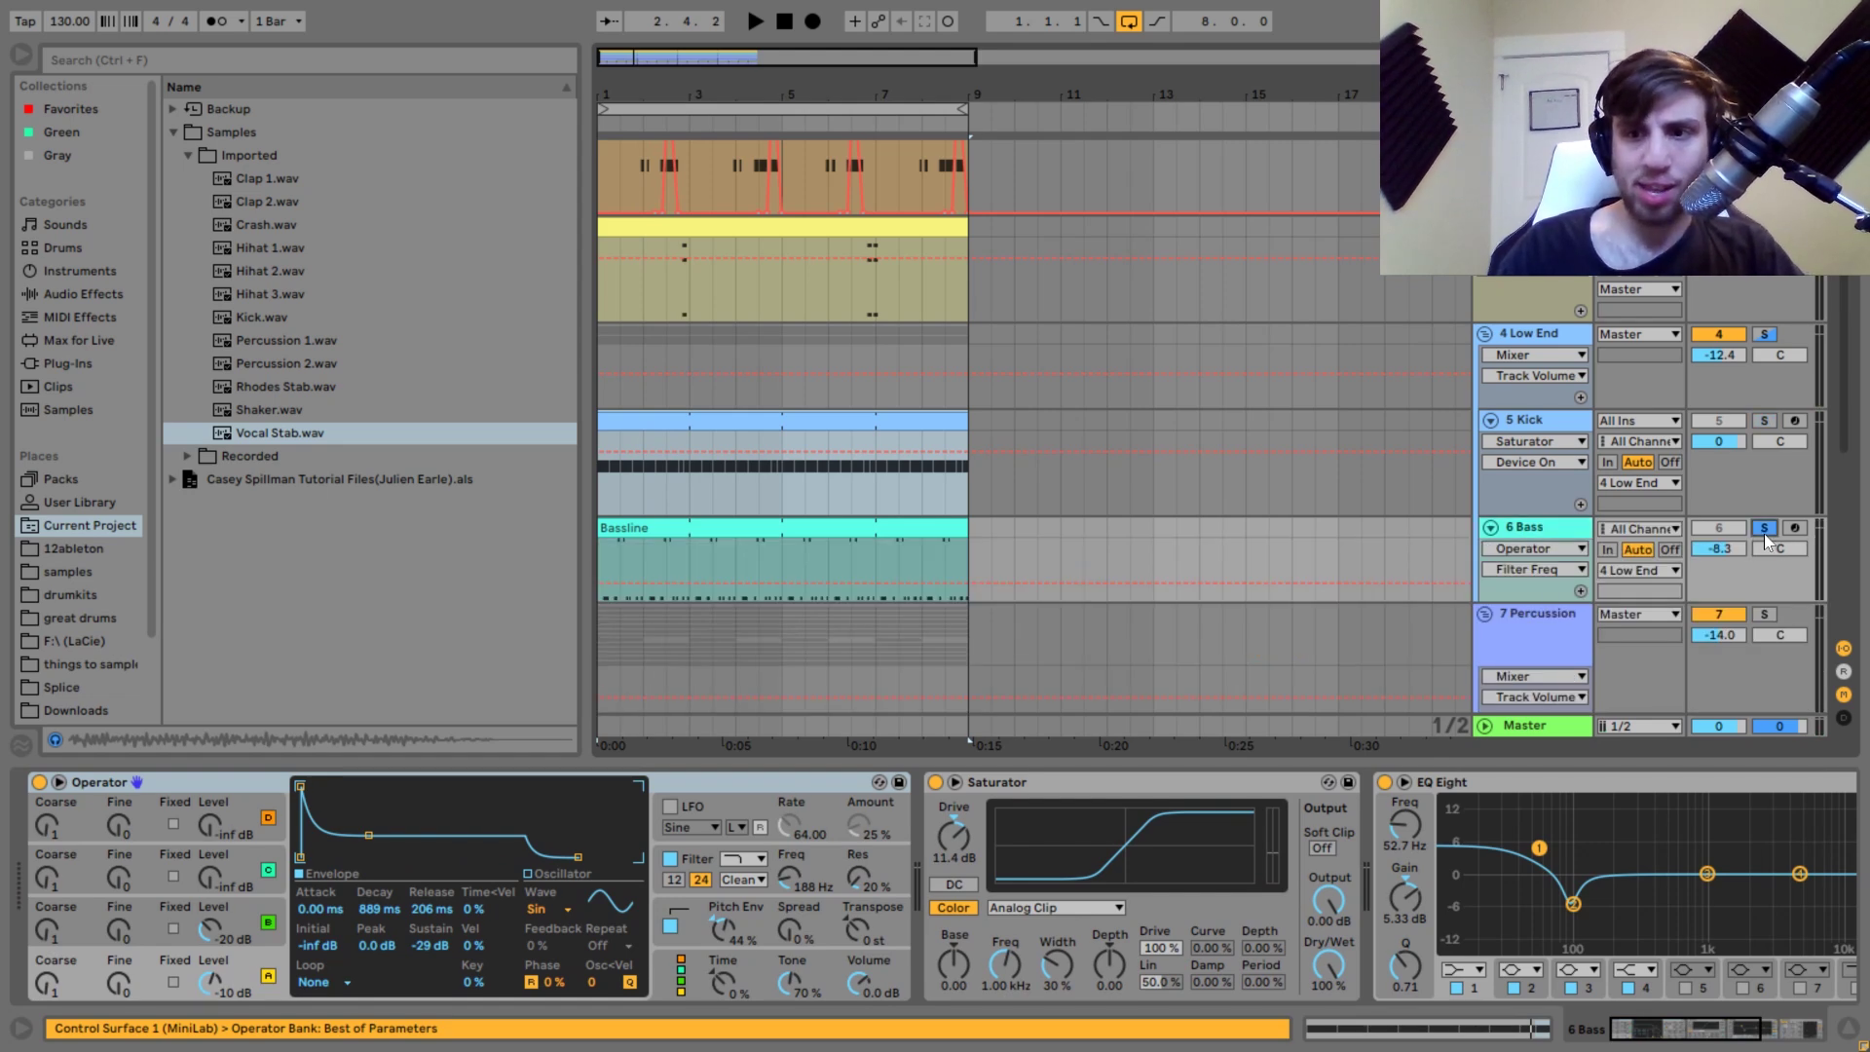
pyautogui.press('space')
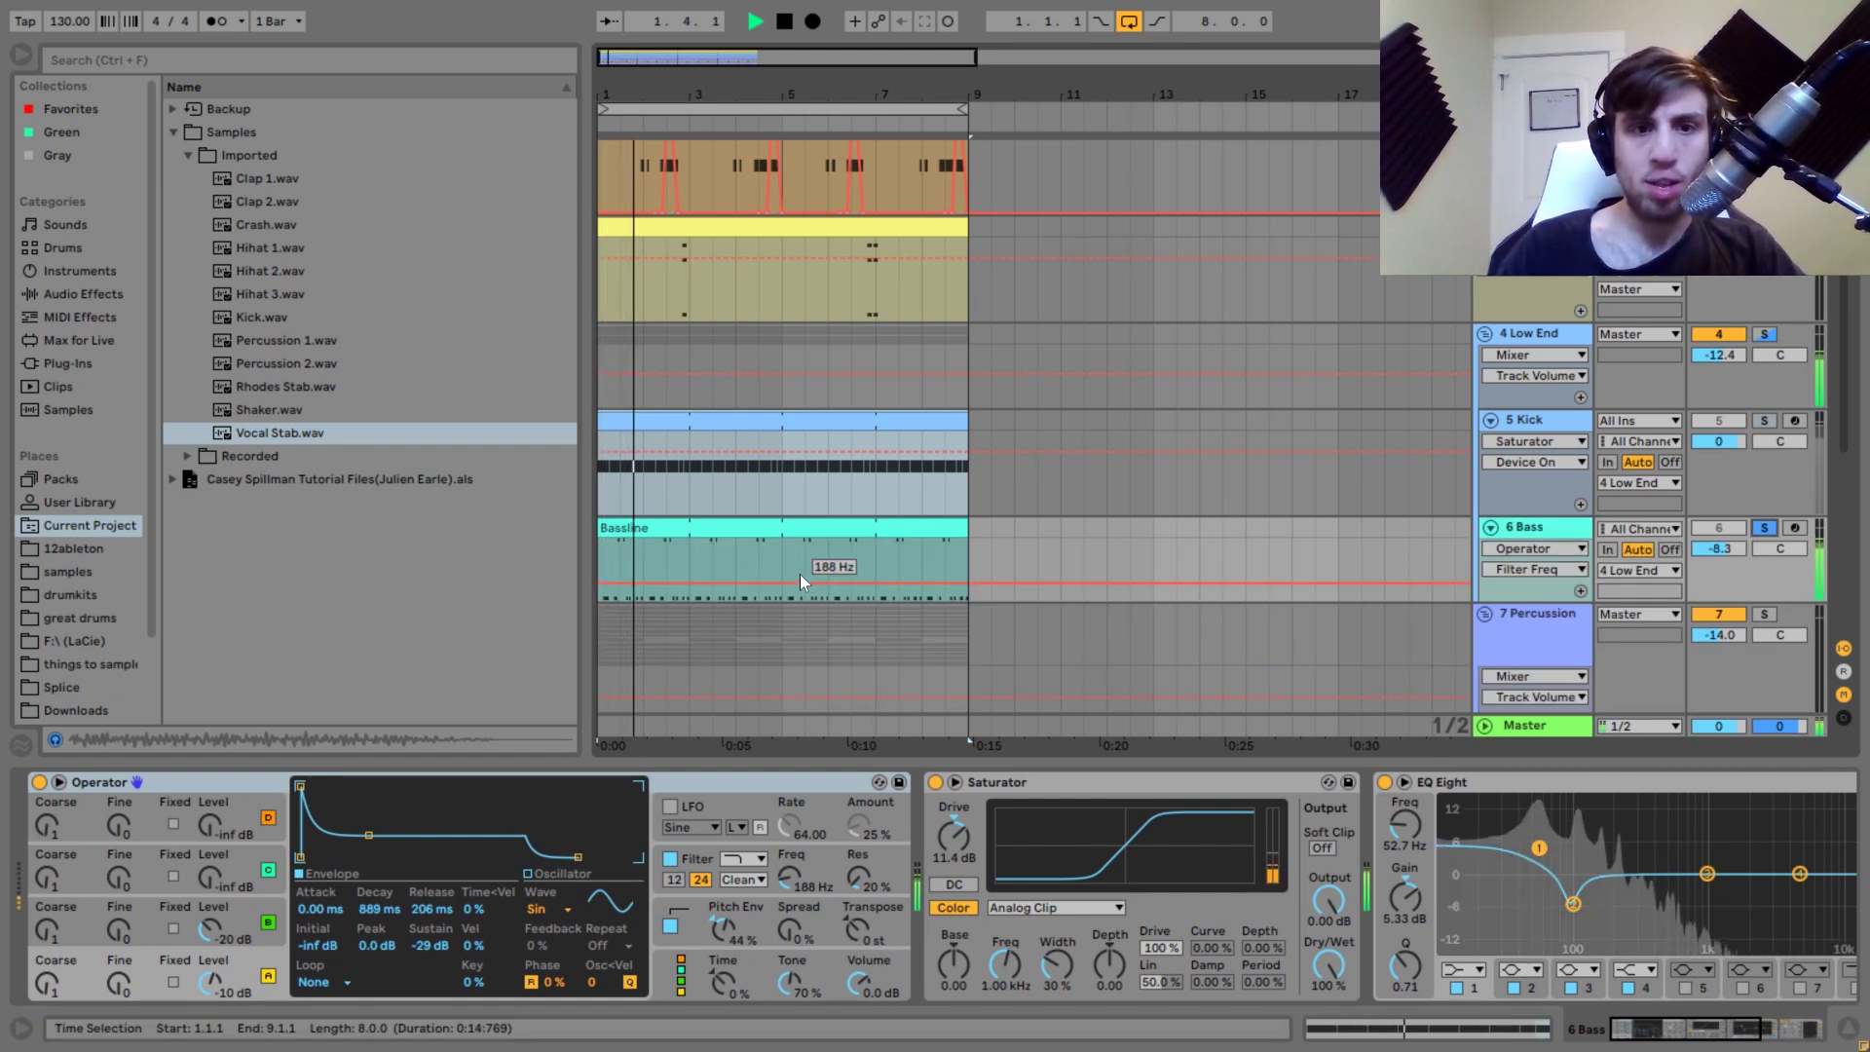
# Open the Bassline clip's notes, select the A0 and then A1 notes, and play them.
pyautogui.doubleClick(799, 531)
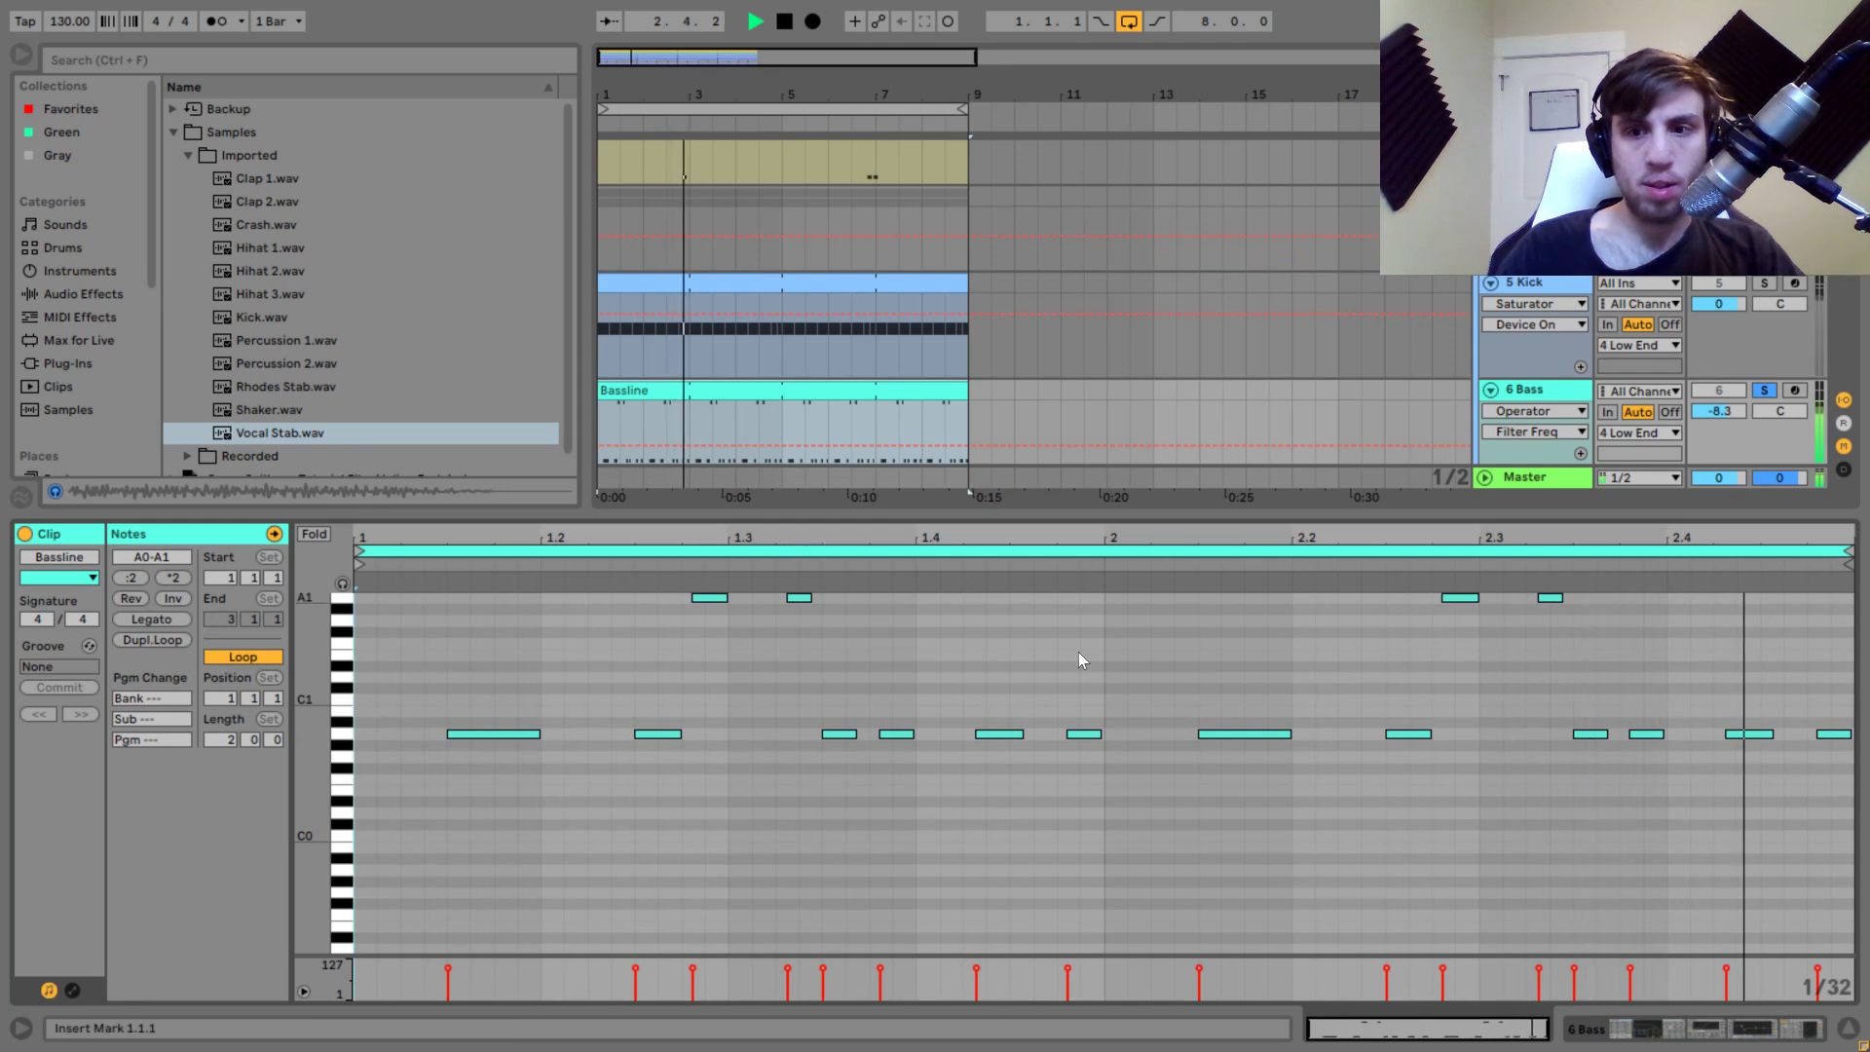
pyautogui.press('space')
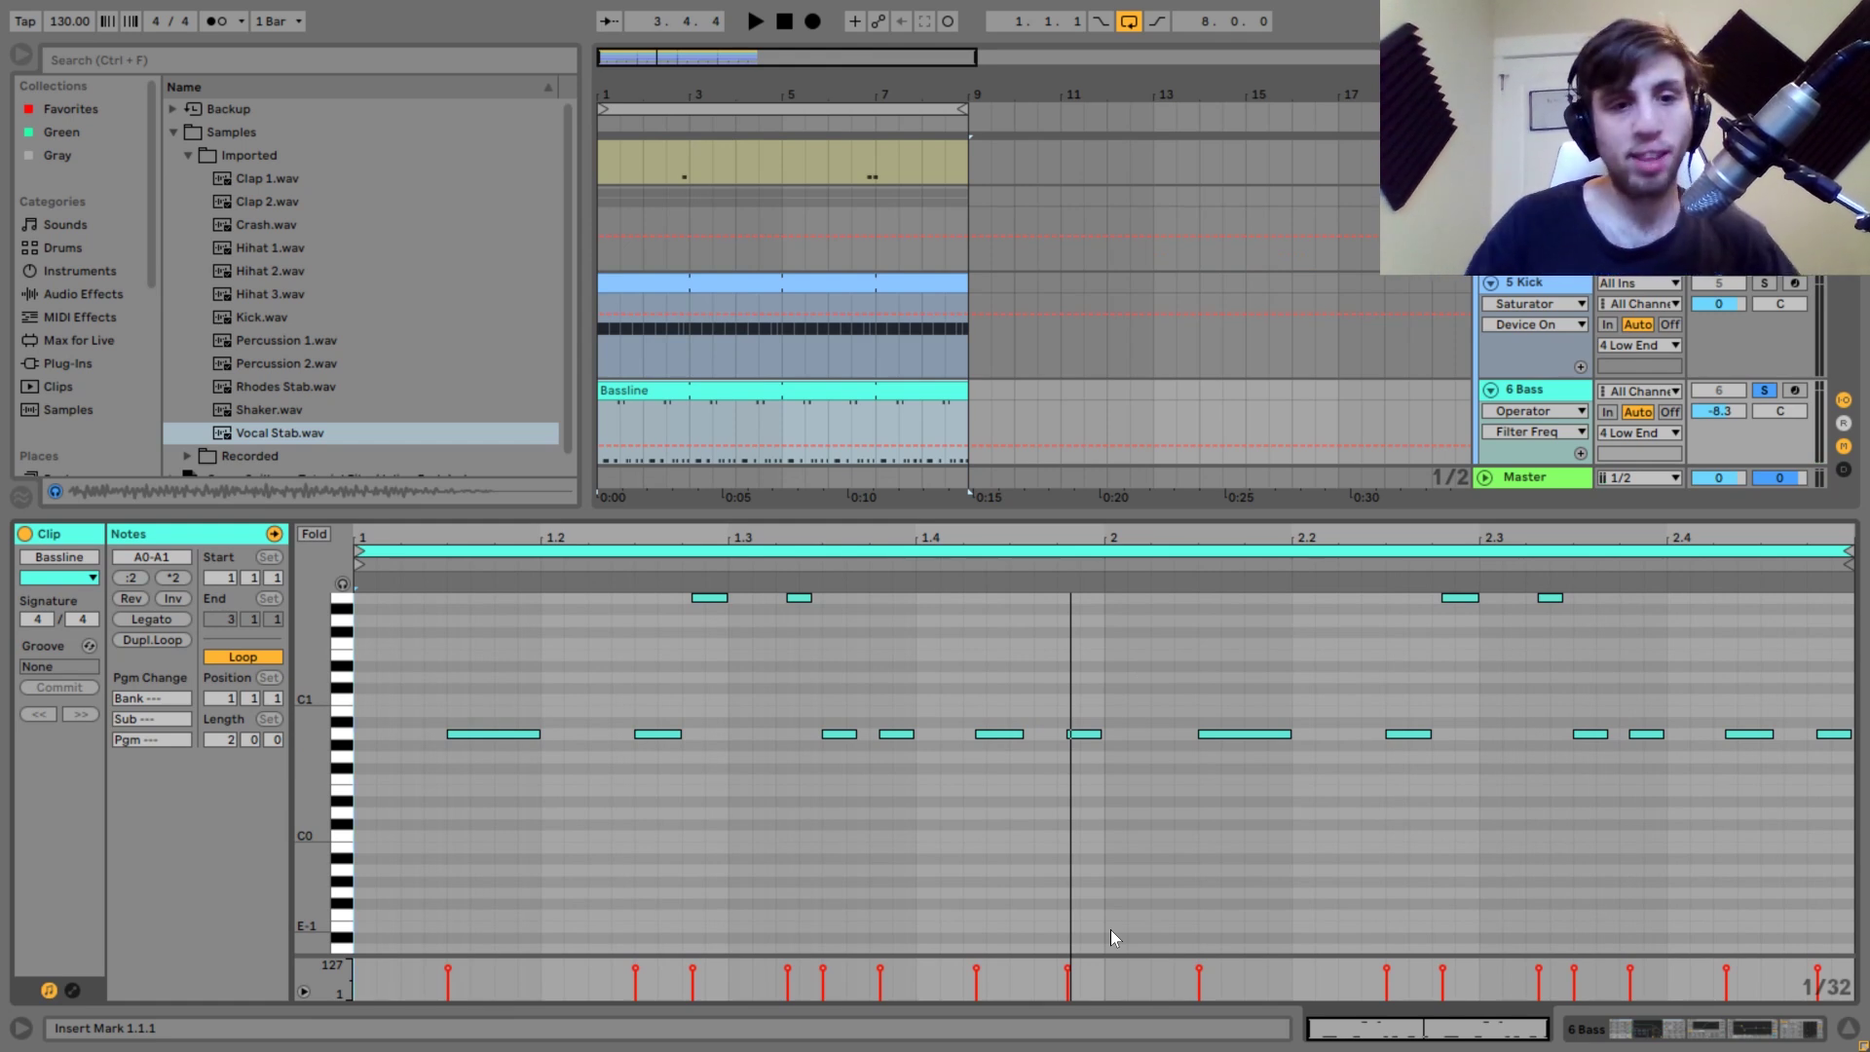
pyautogui.click(350, 732)
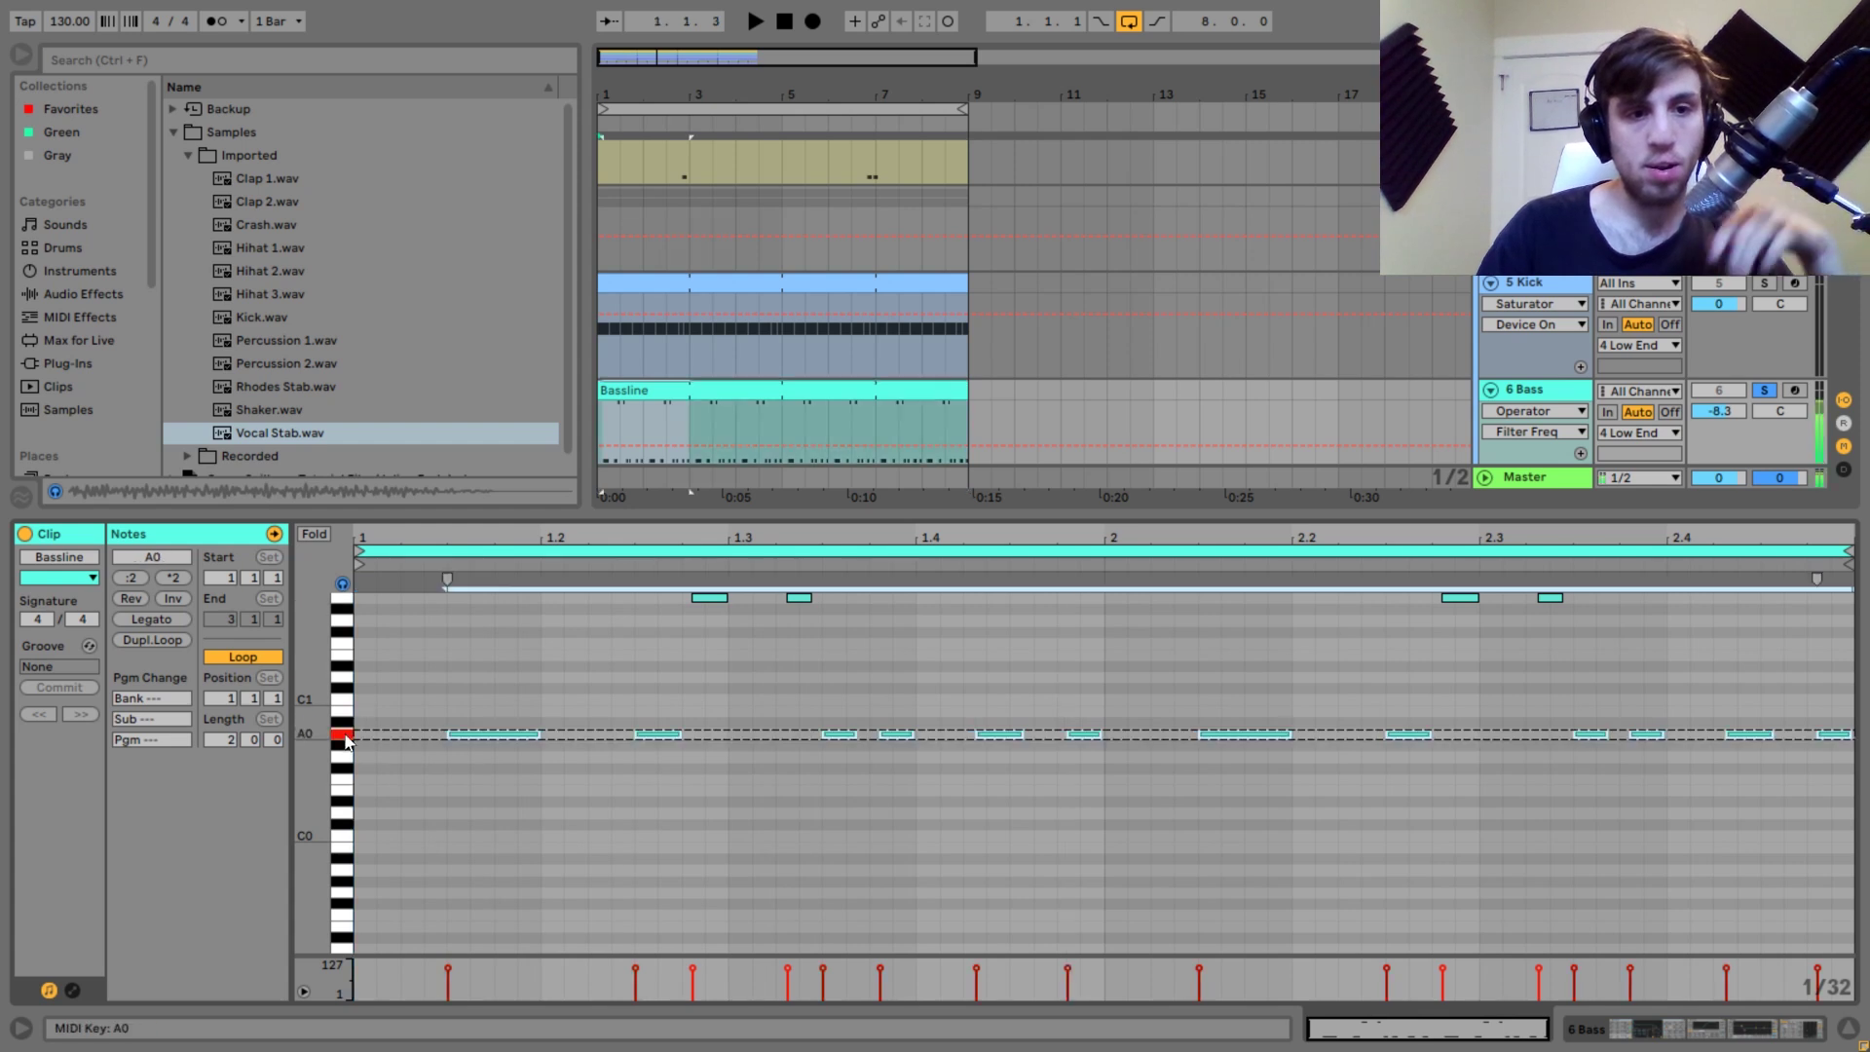
pyautogui.click(350, 606)
pyautogui.press('space')
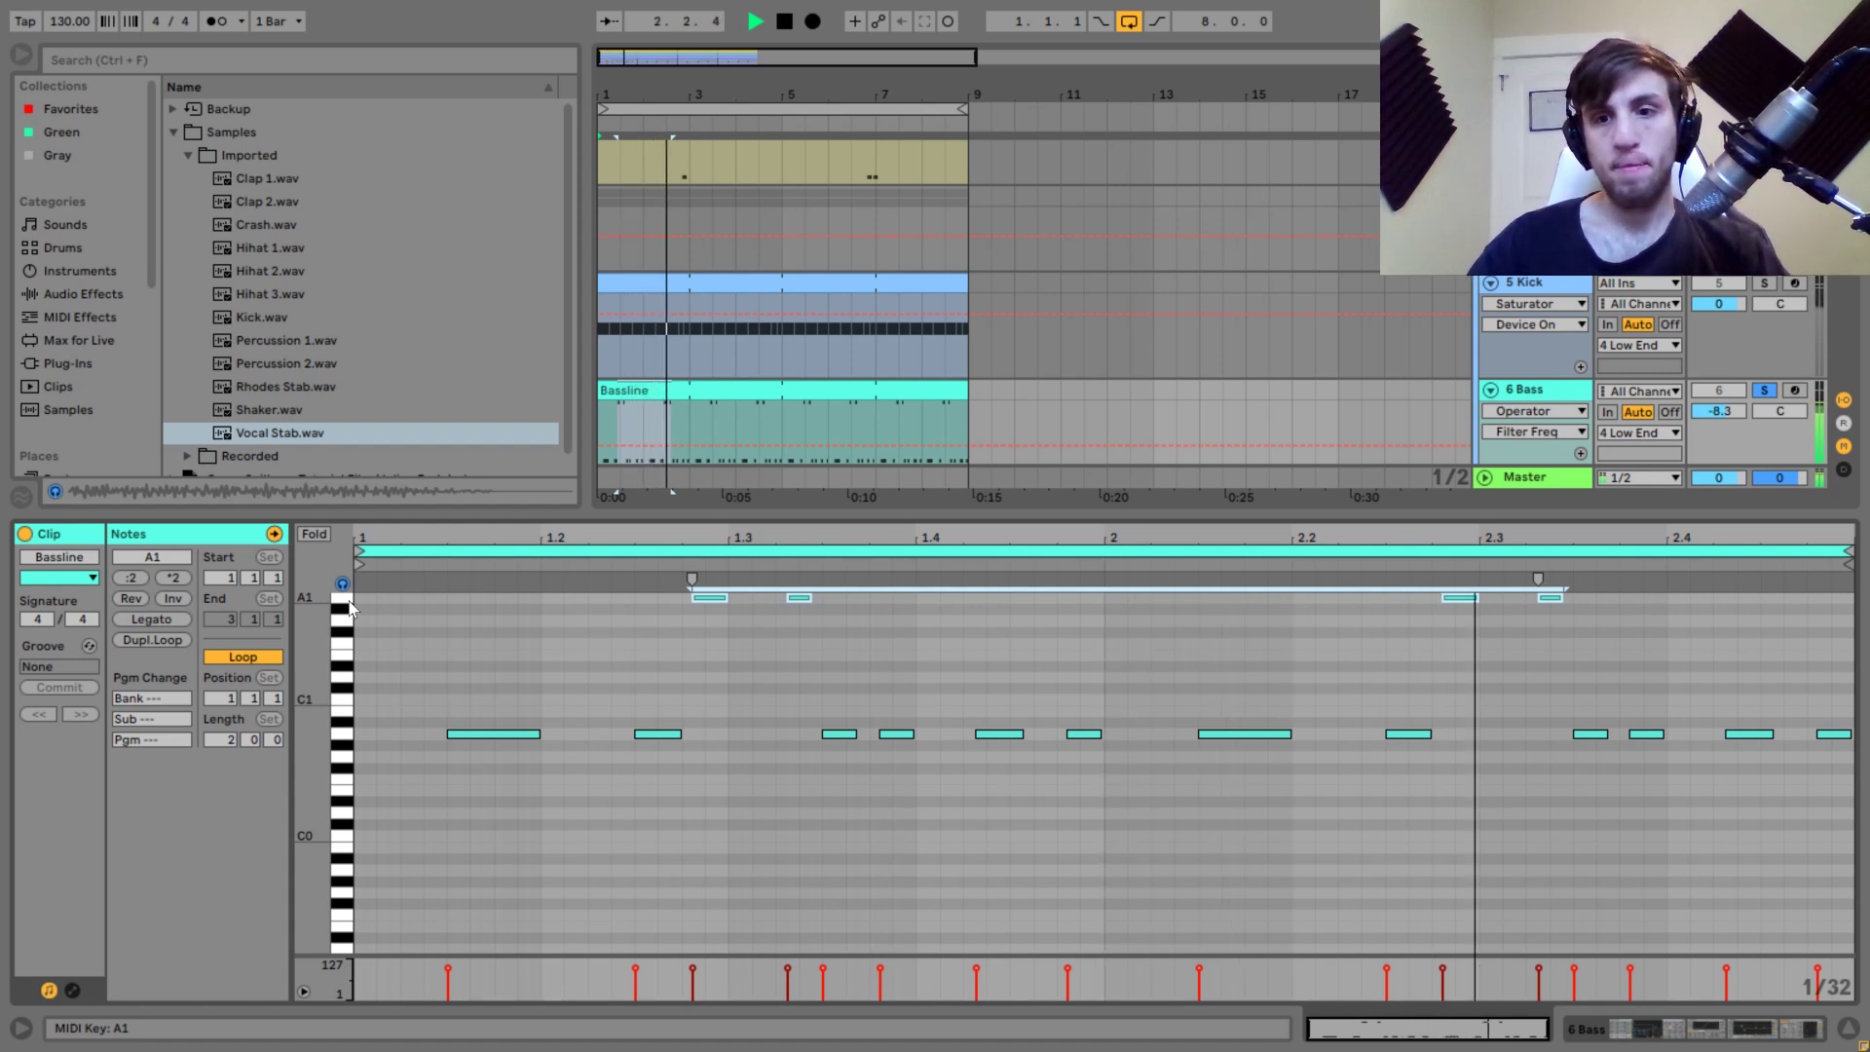
pyautogui.press('space')
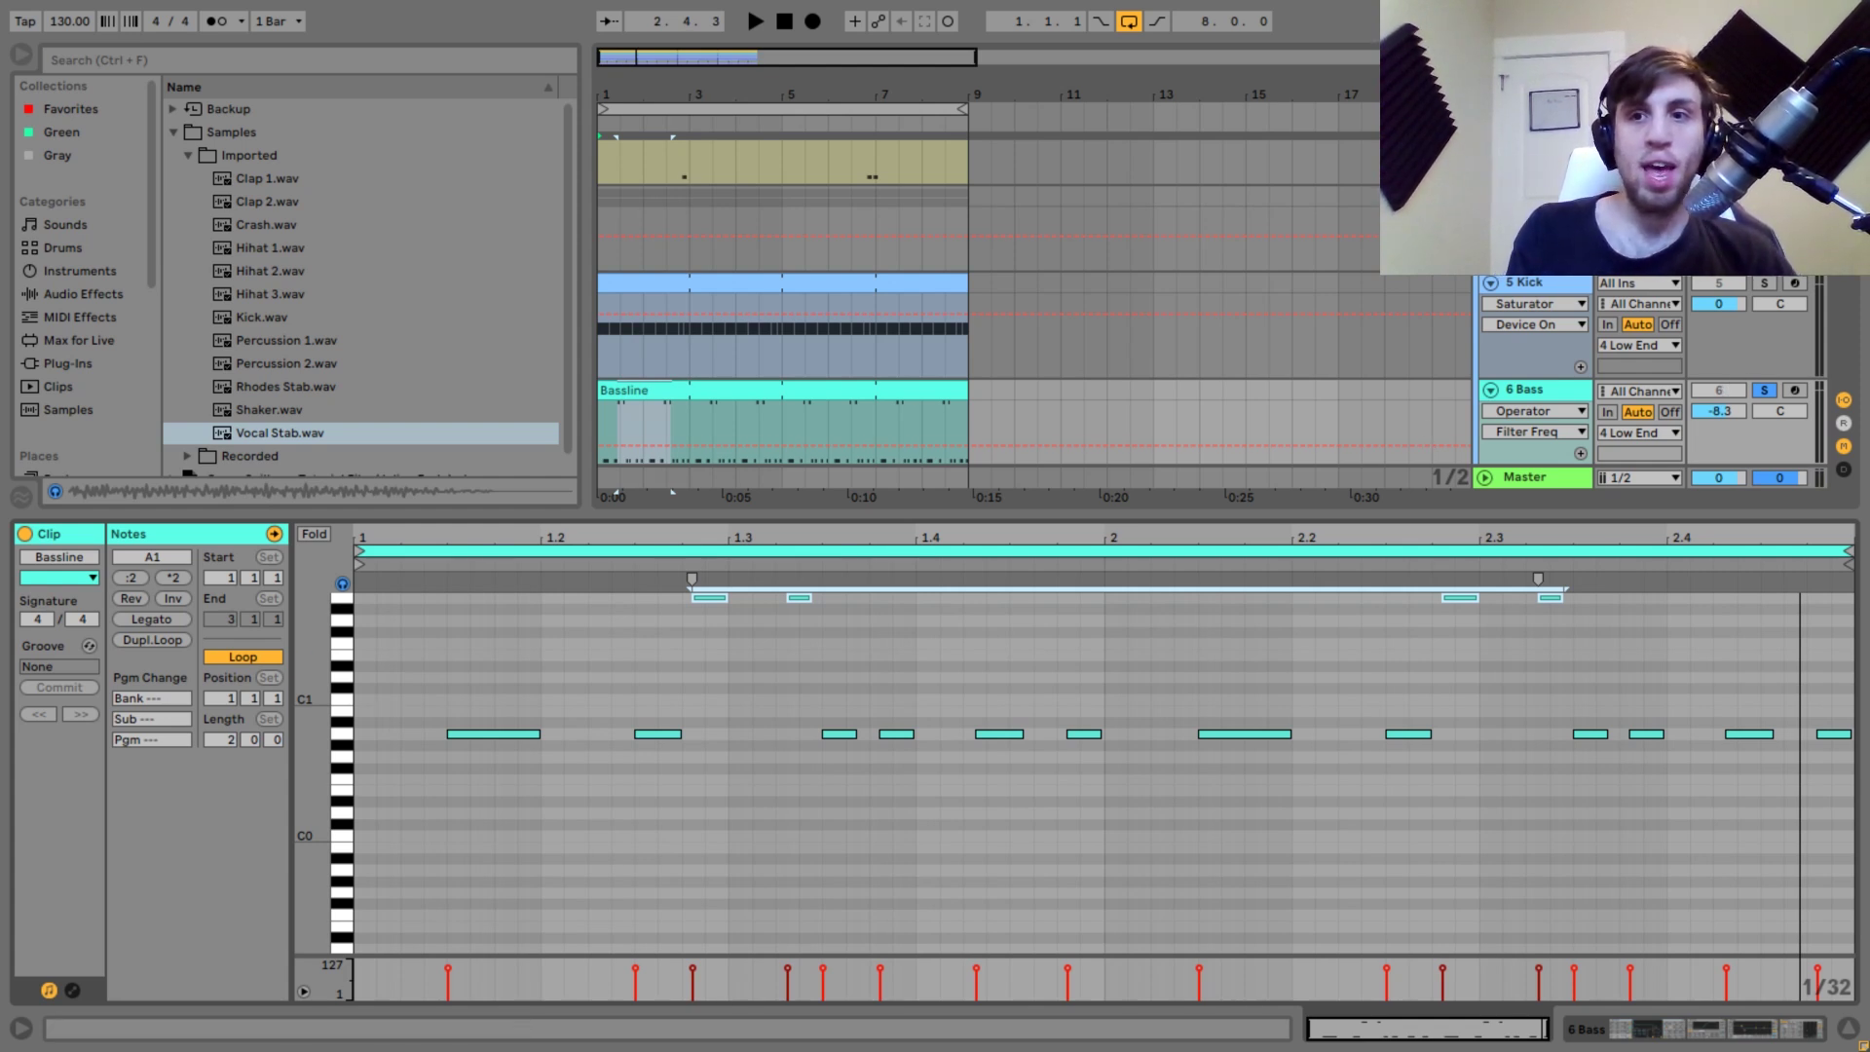
# Unsolo the Bass track, play the song from the top, then set an insert mark at 1.2.4.
pyautogui.click(1719, 391)
pyautogui.press('space')
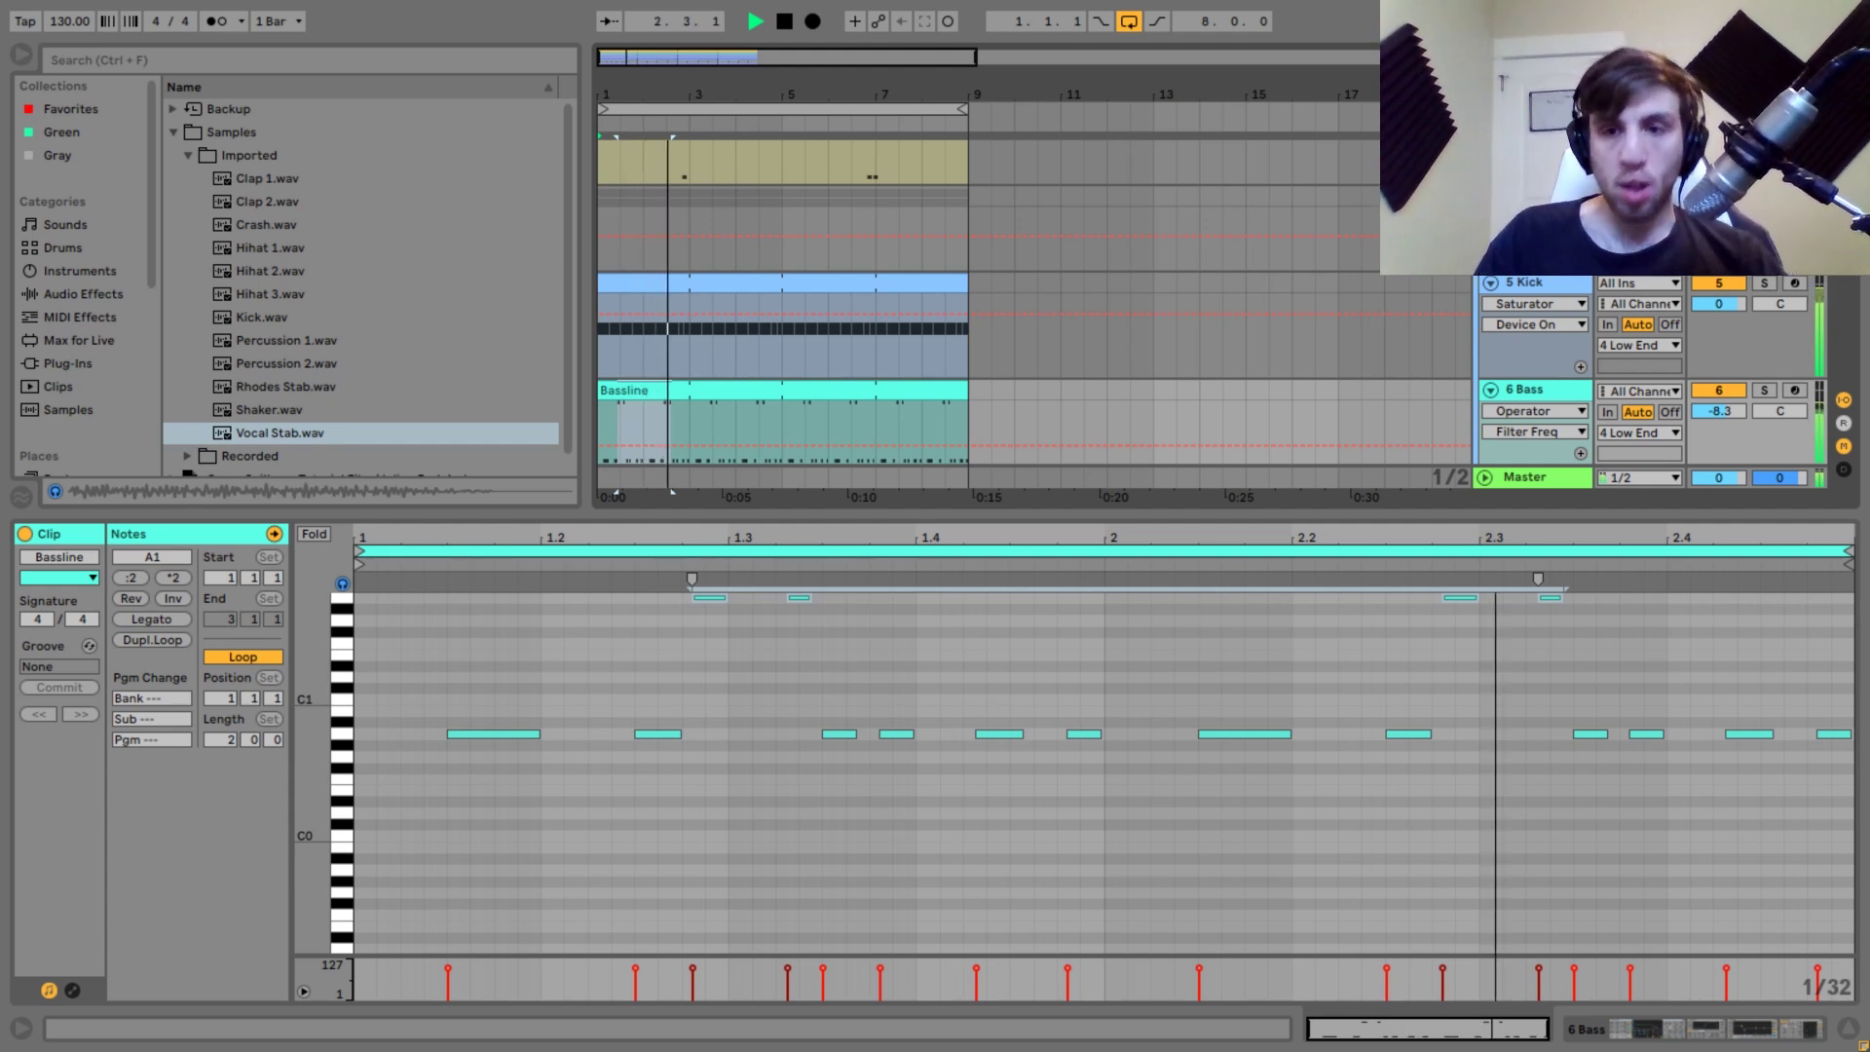
pyautogui.press('space')
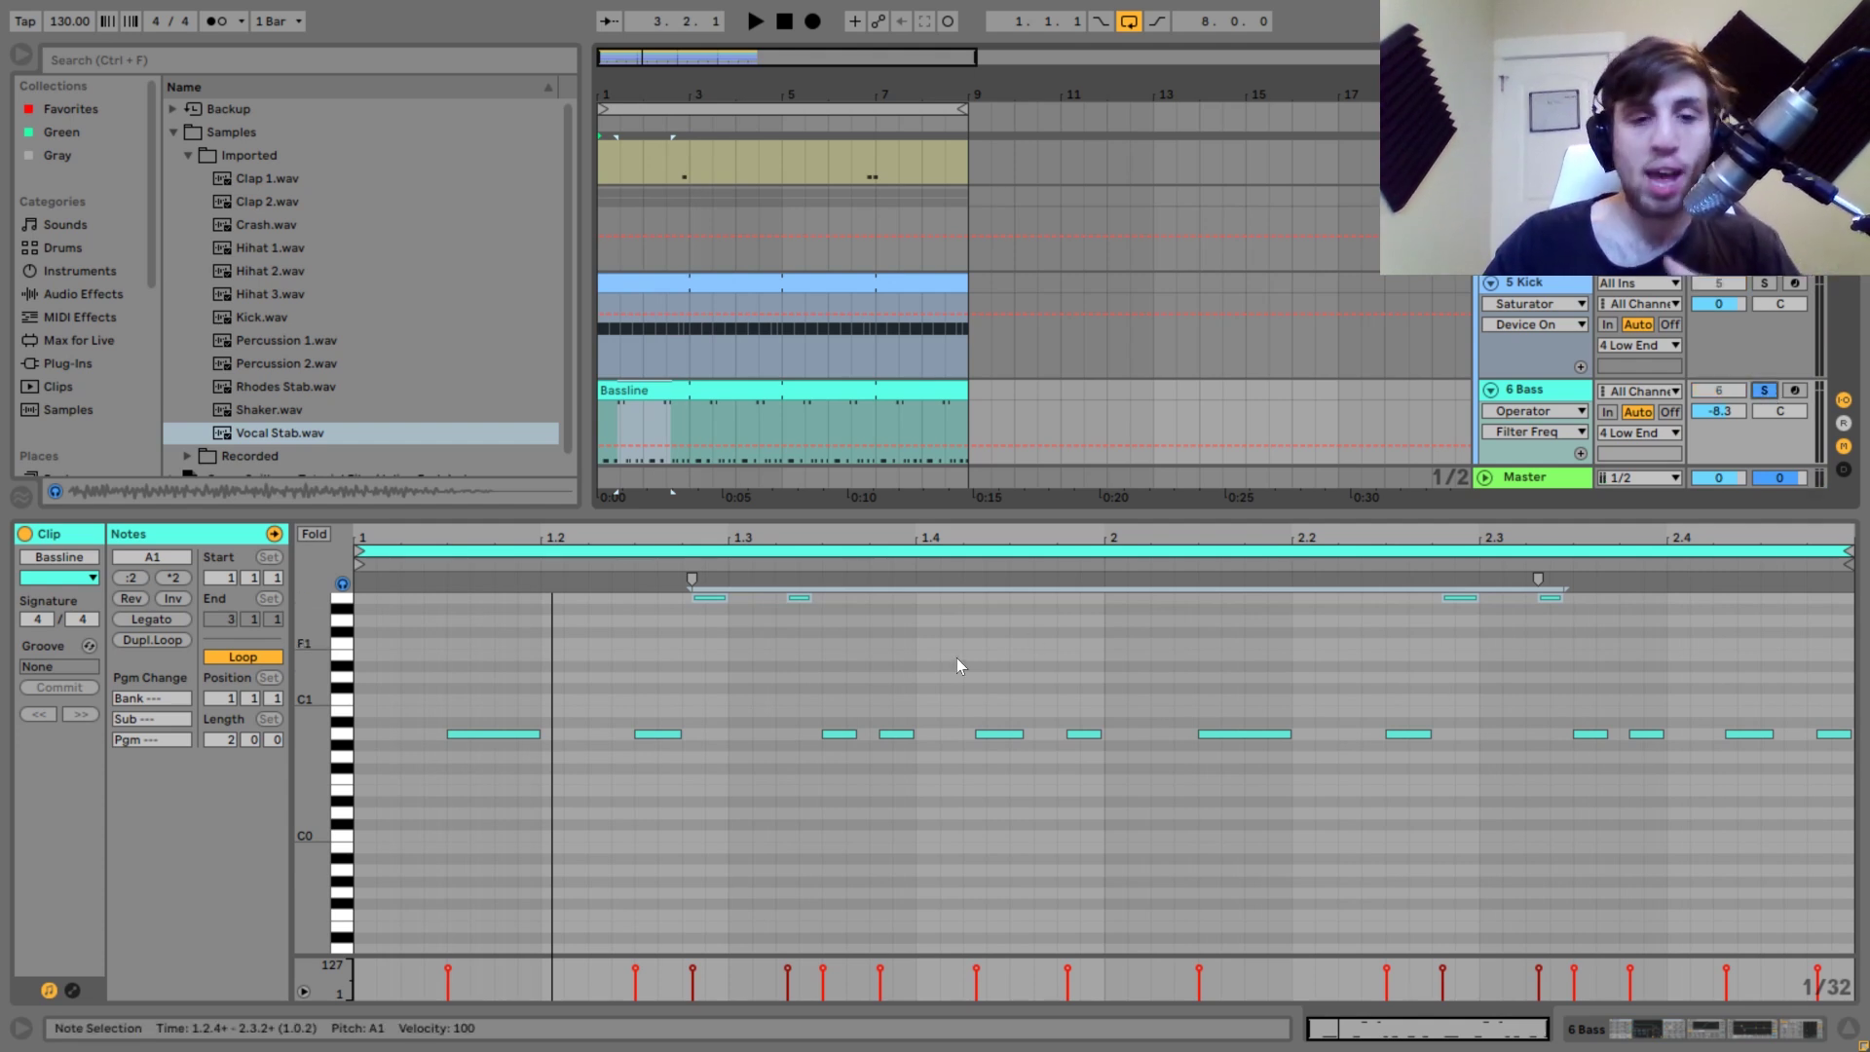
pyautogui.click(702, 626)
# Set the note grid to Fixed 1/16, select the A0 and A1 notes up to bar 2, and play.
pyautogui.scroll(5, 862, 302)
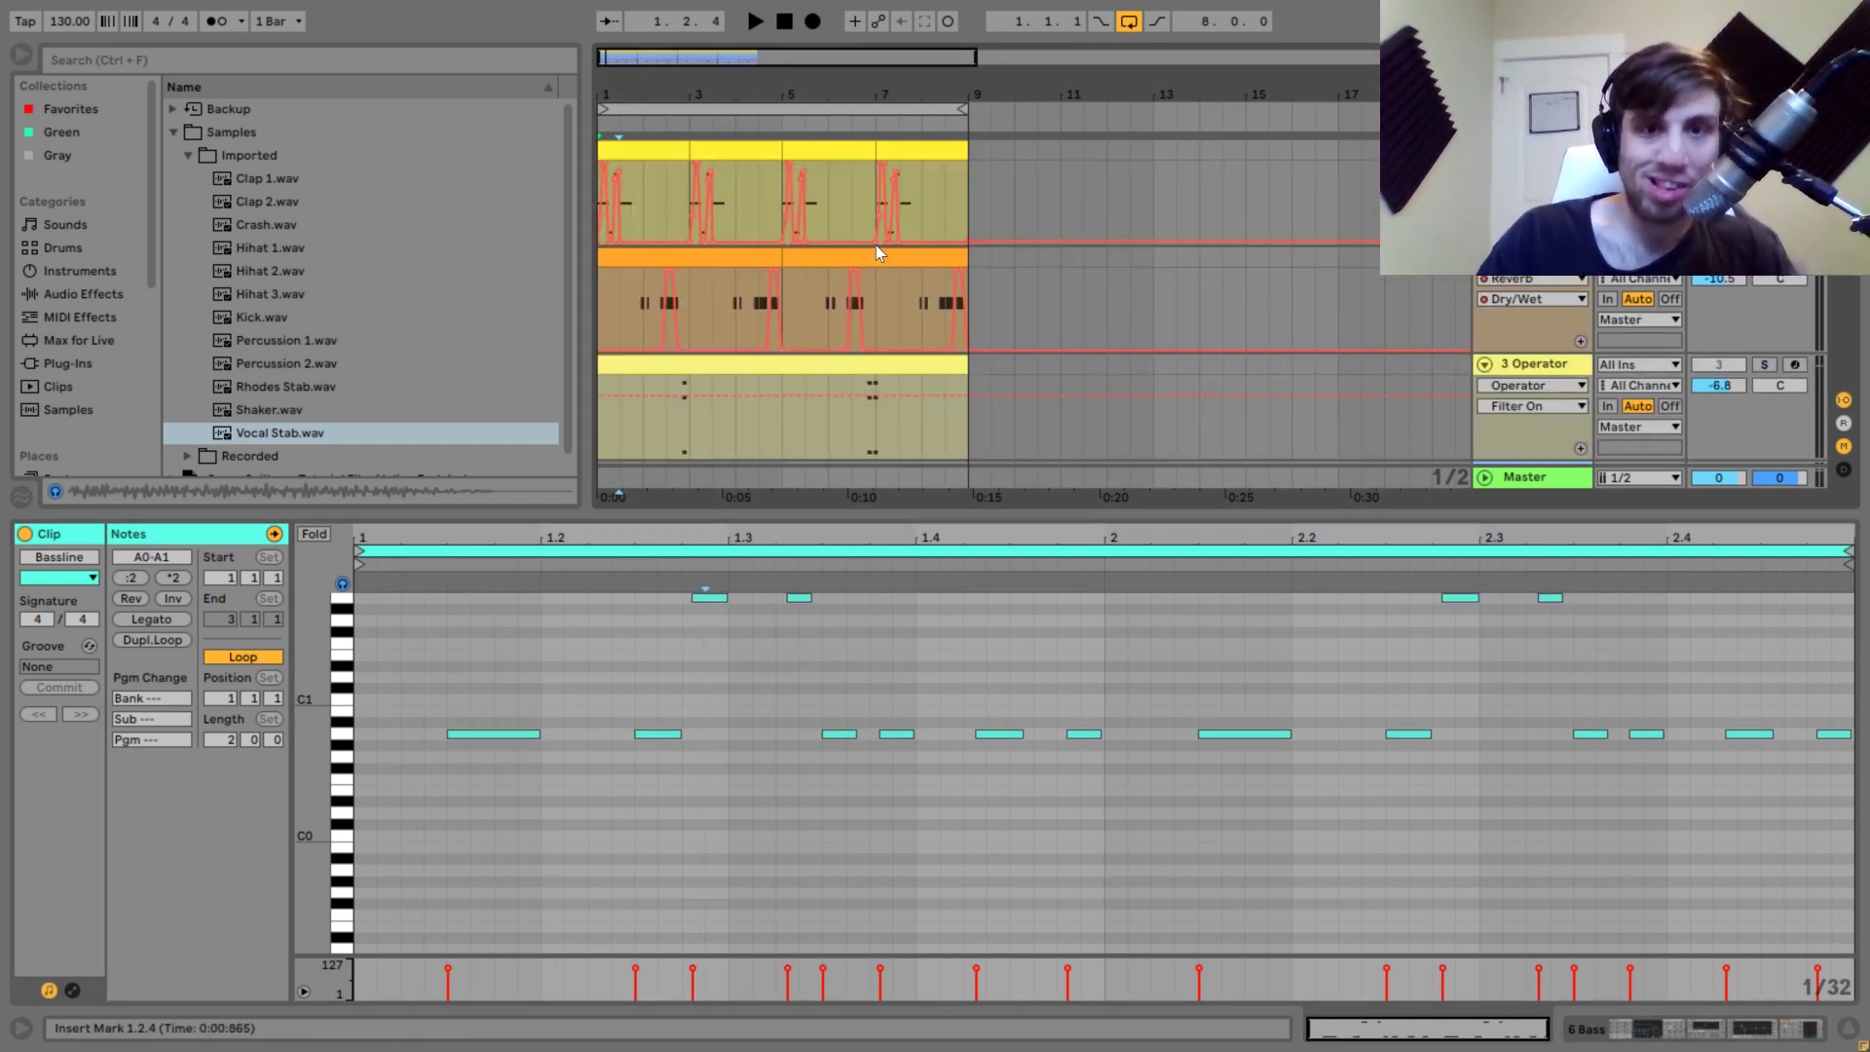
pyautogui.moveTo(704, 622); pyautogui.dragTo(873, 522)
pyautogui.rightClick(868, 611)
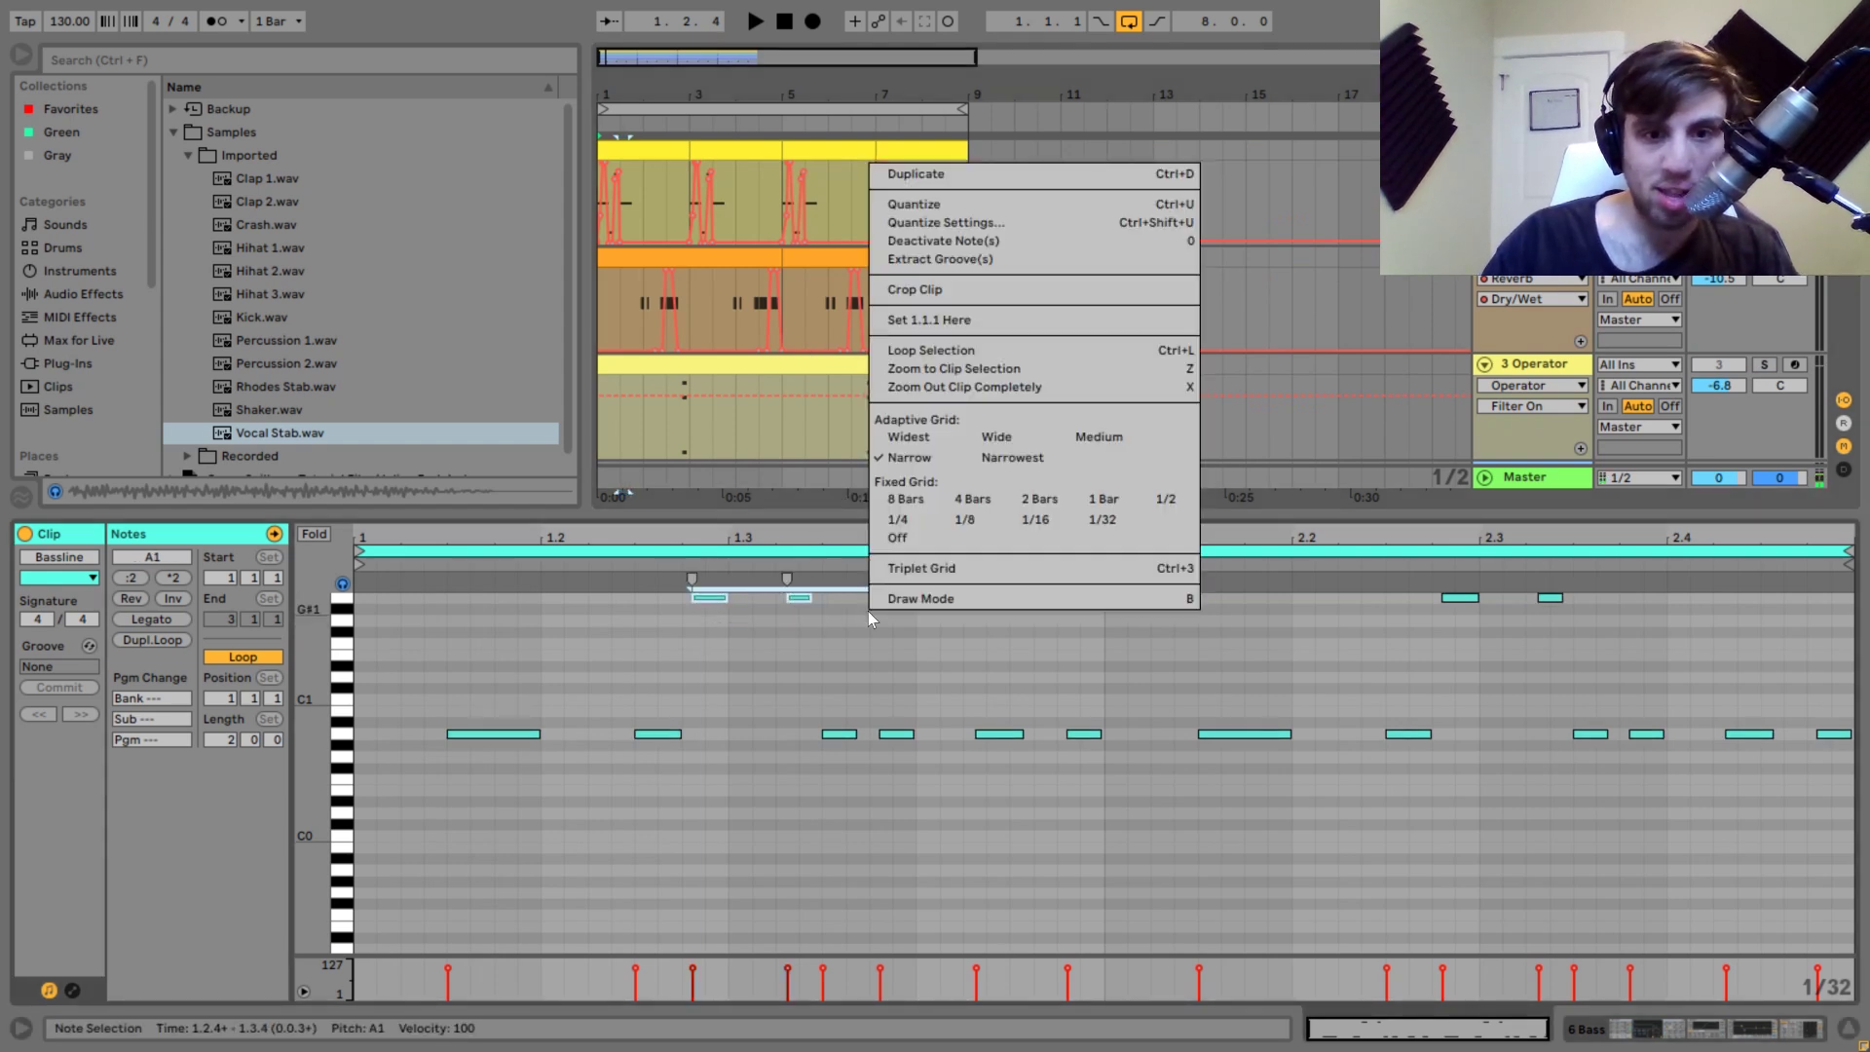
pyautogui.click(1035, 520)
pyautogui.moveTo(893, 682); pyautogui.dragTo(1097, 787)
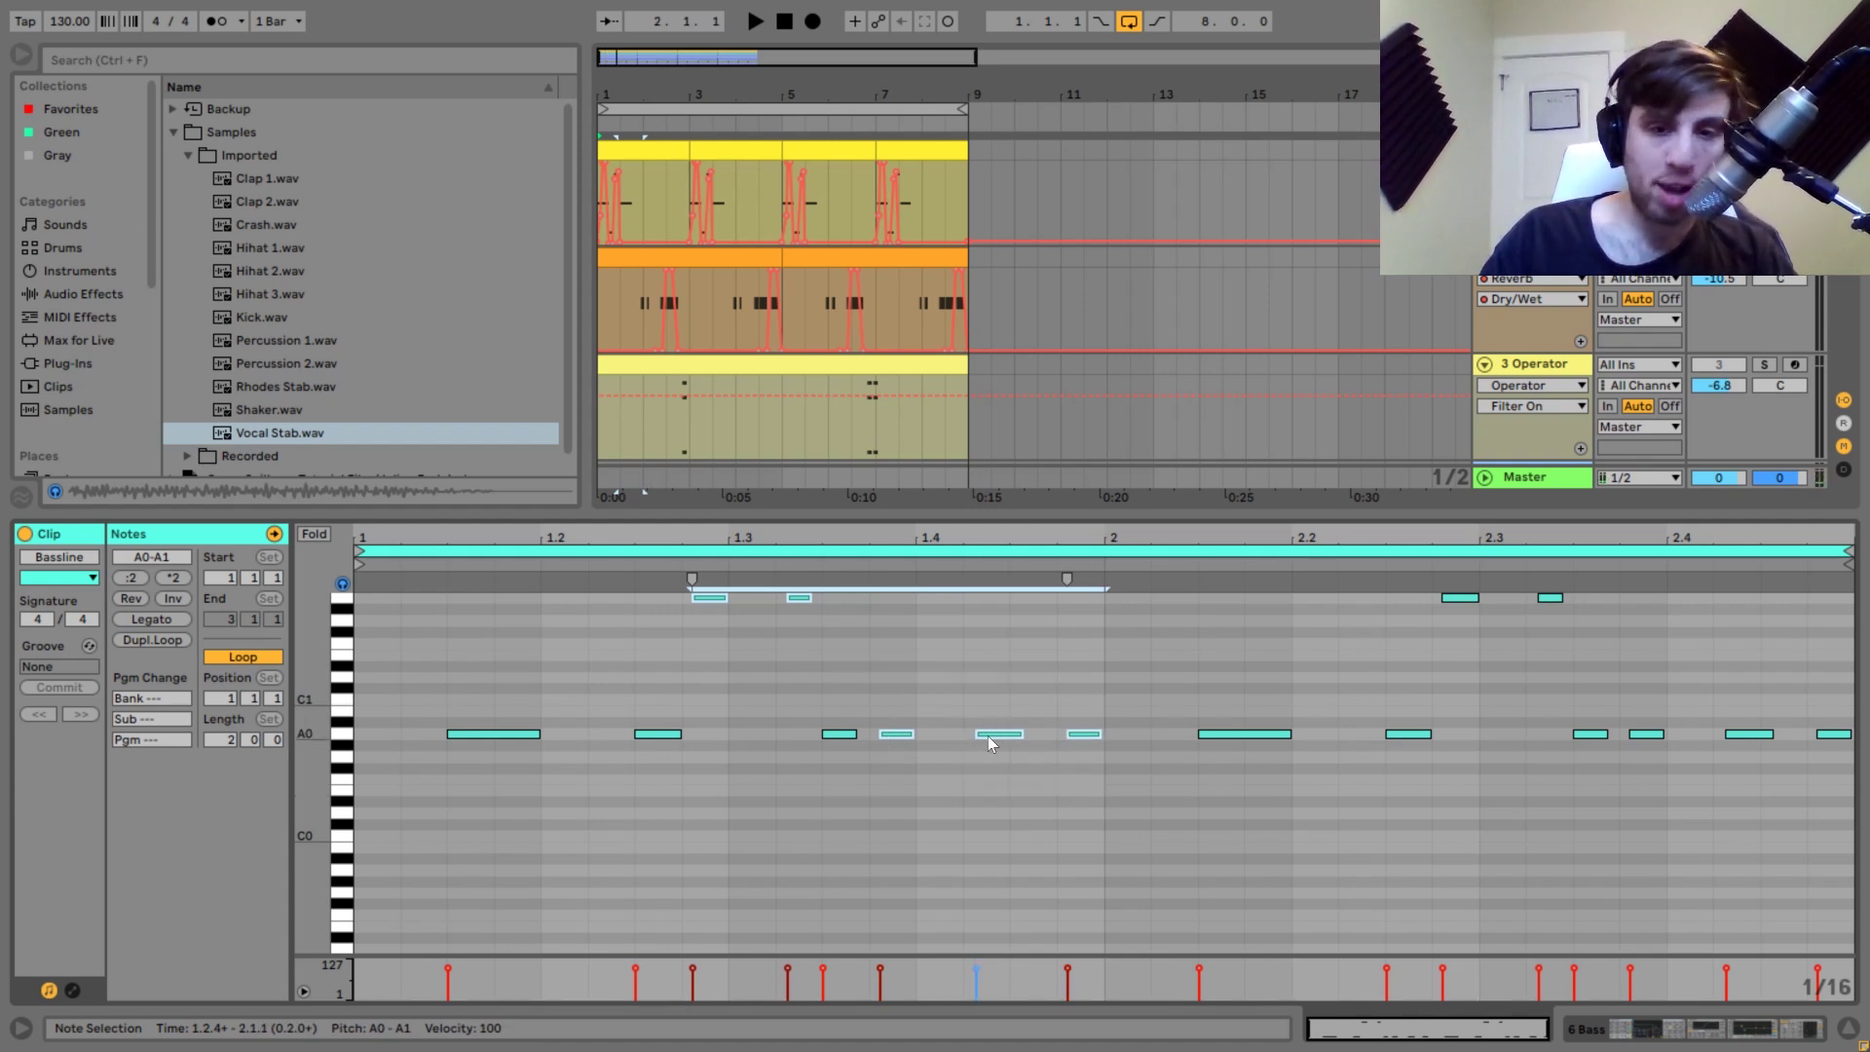
pyautogui.press('space')
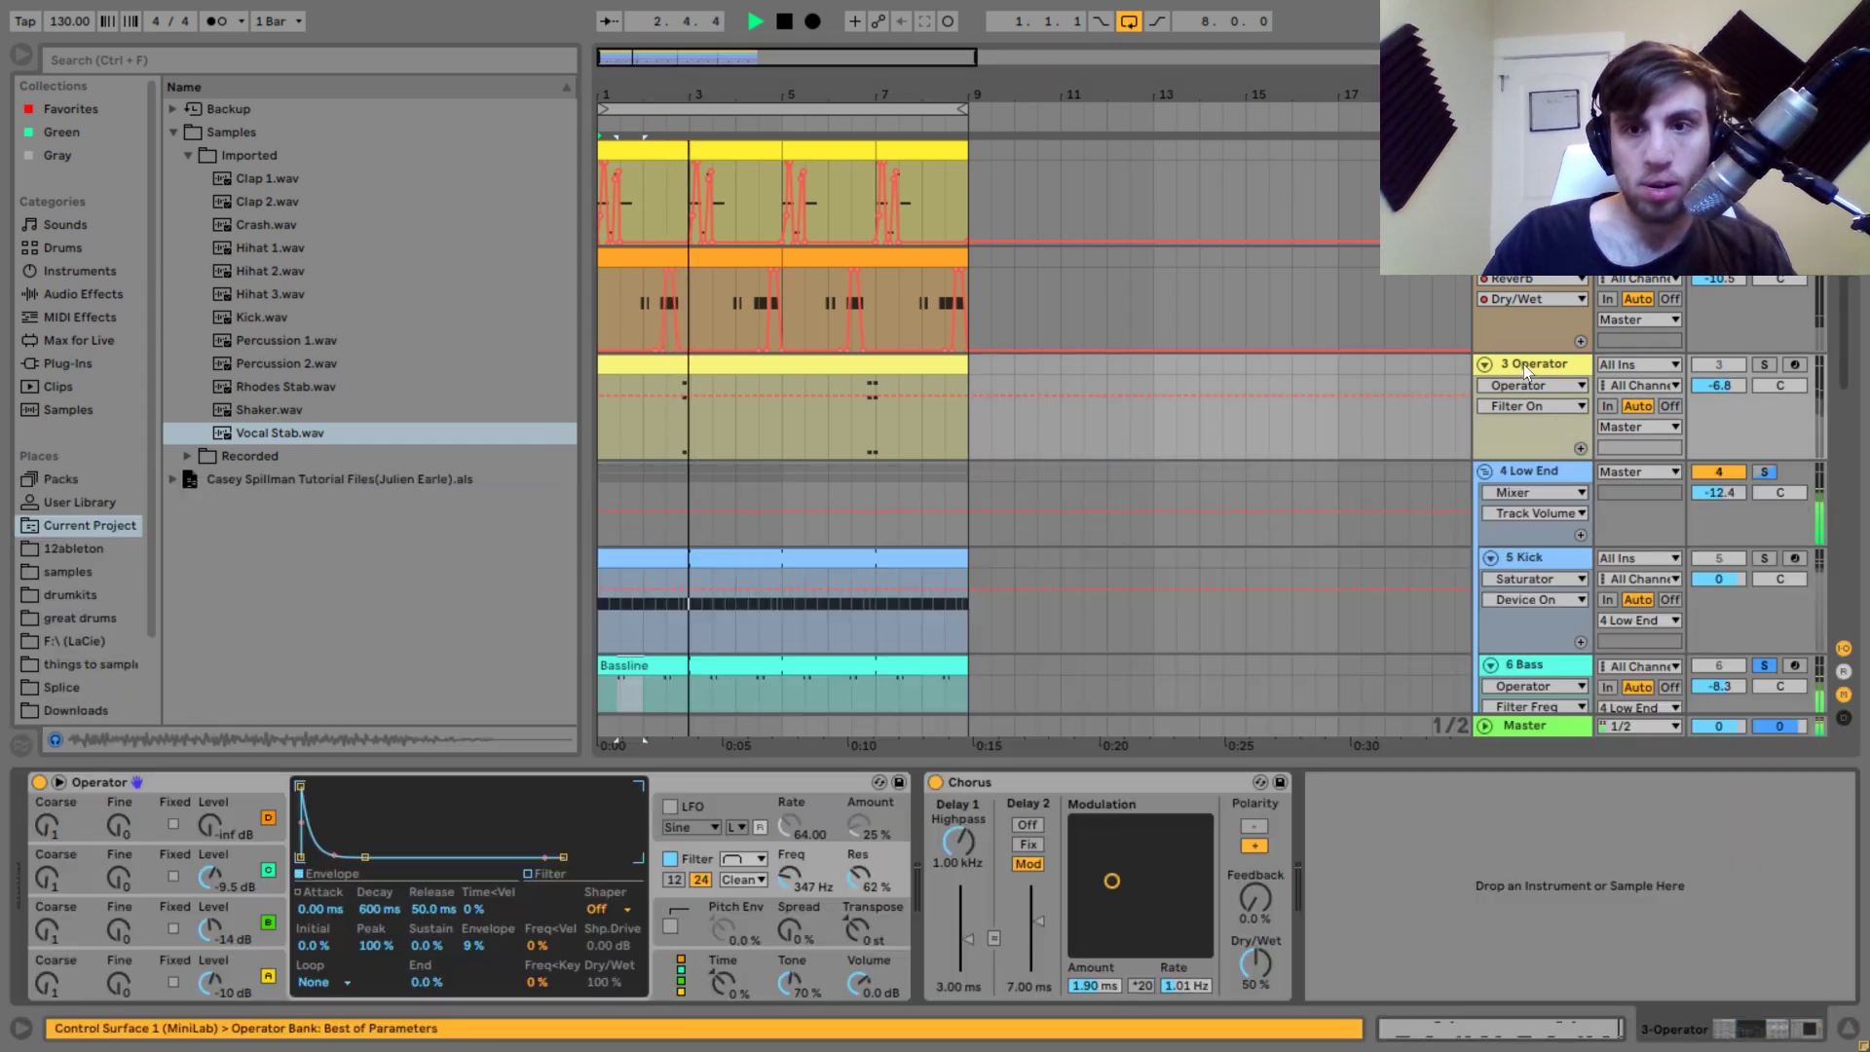
# Switch to the 6 Bass track's devices and inspect Operator's oscillator B and bottom oscillator.
pyautogui.click(1524, 364)
pyautogui.press('space')
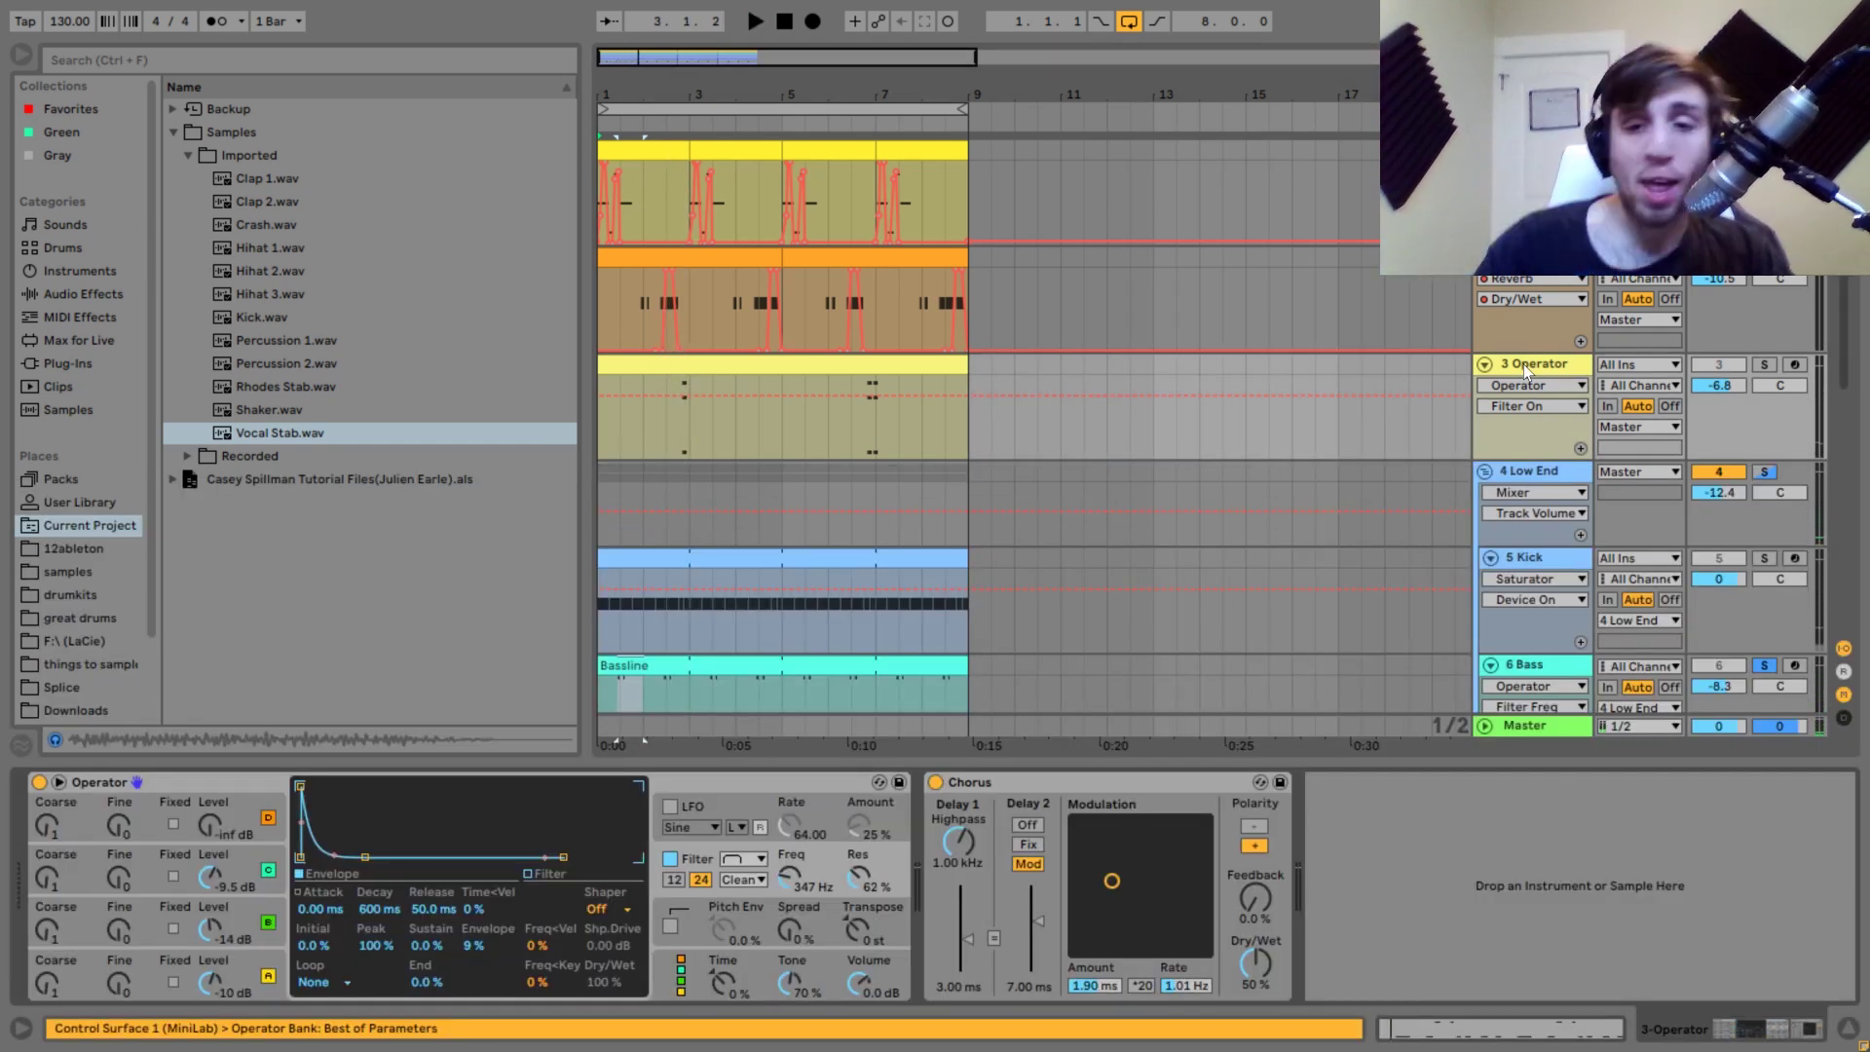
pyautogui.click(1524, 664)
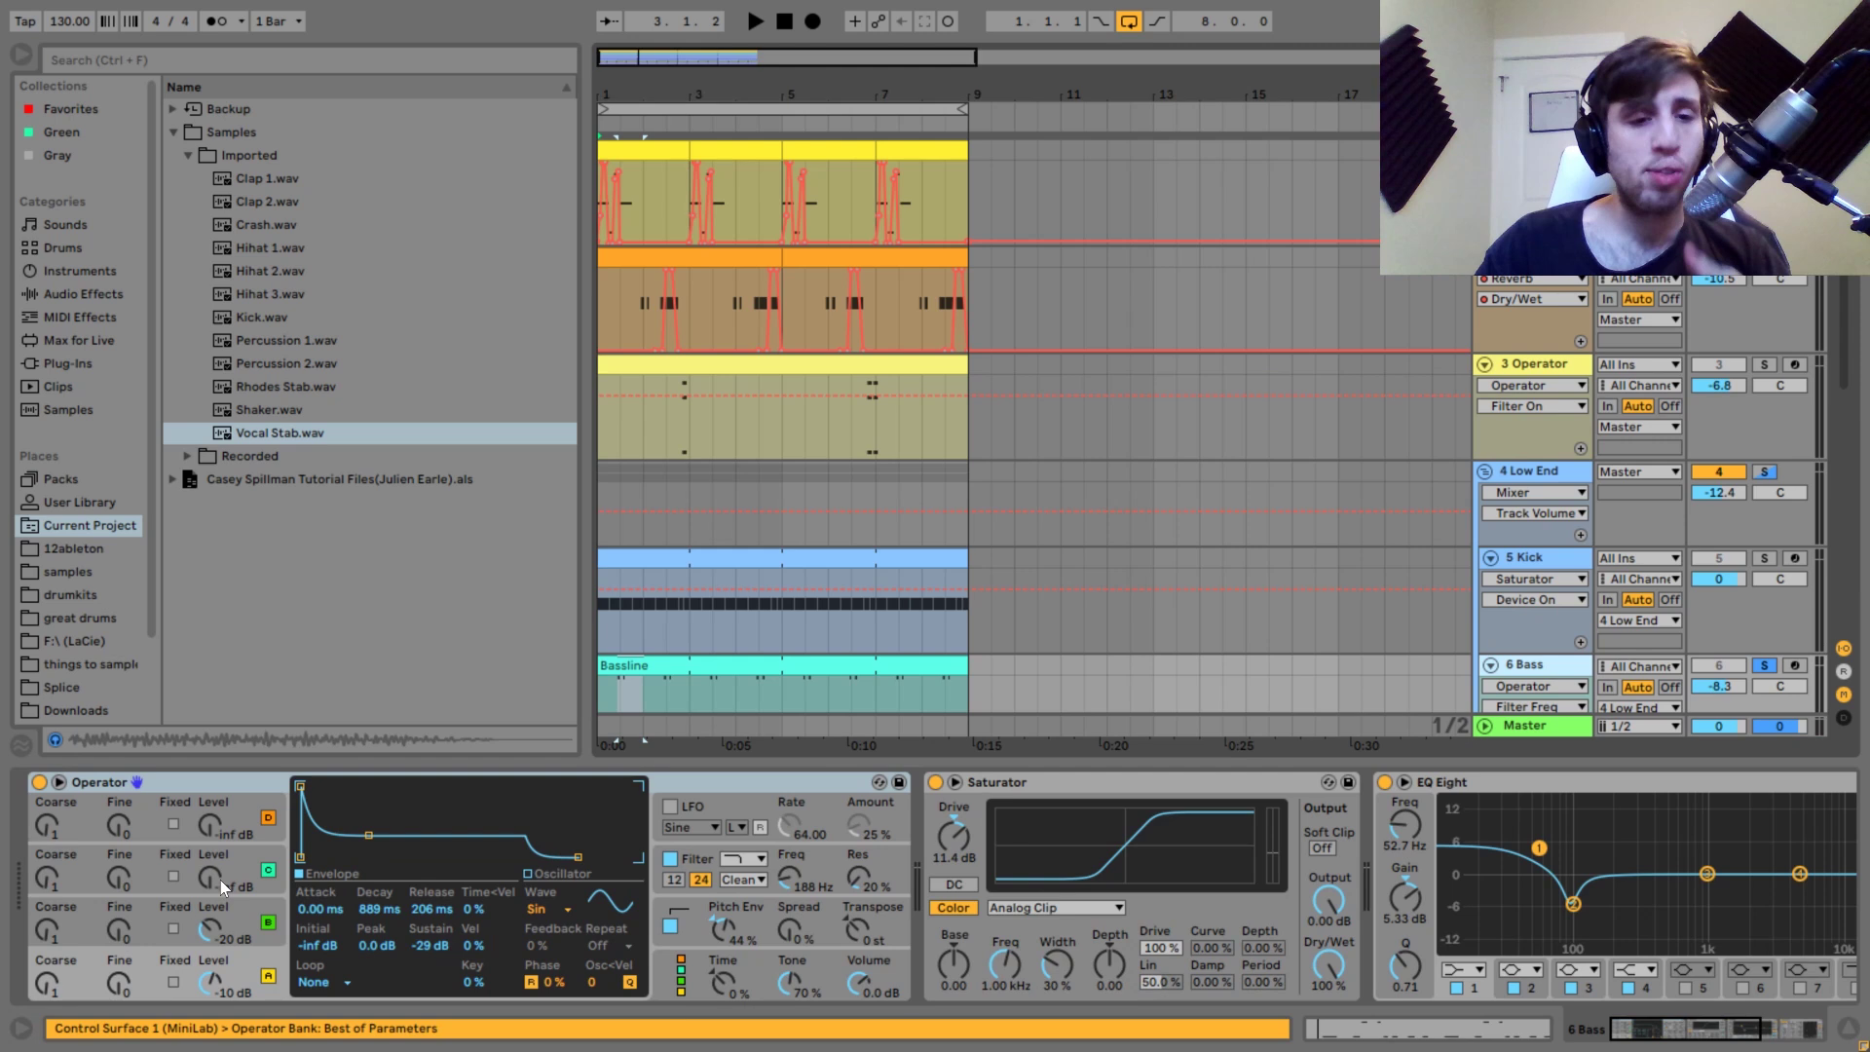
pyautogui.click(244, 910)
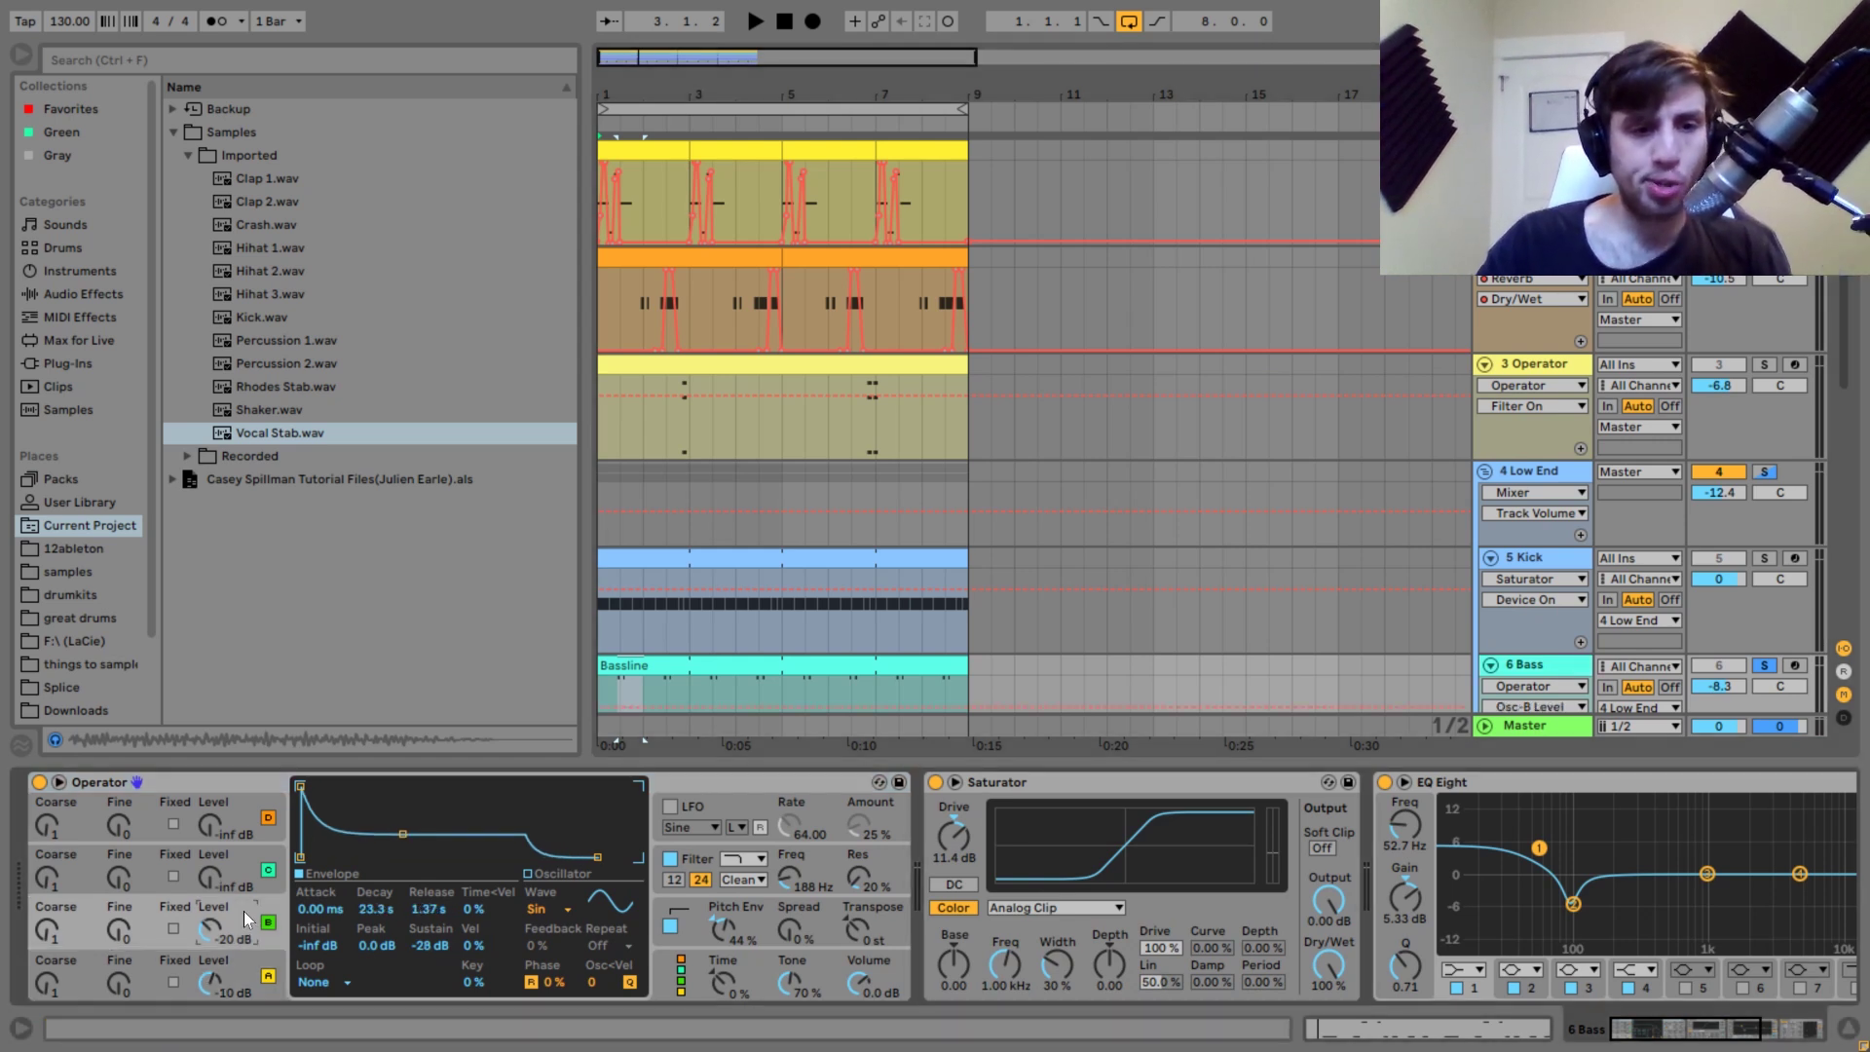
pyautogui.click(268, 974)
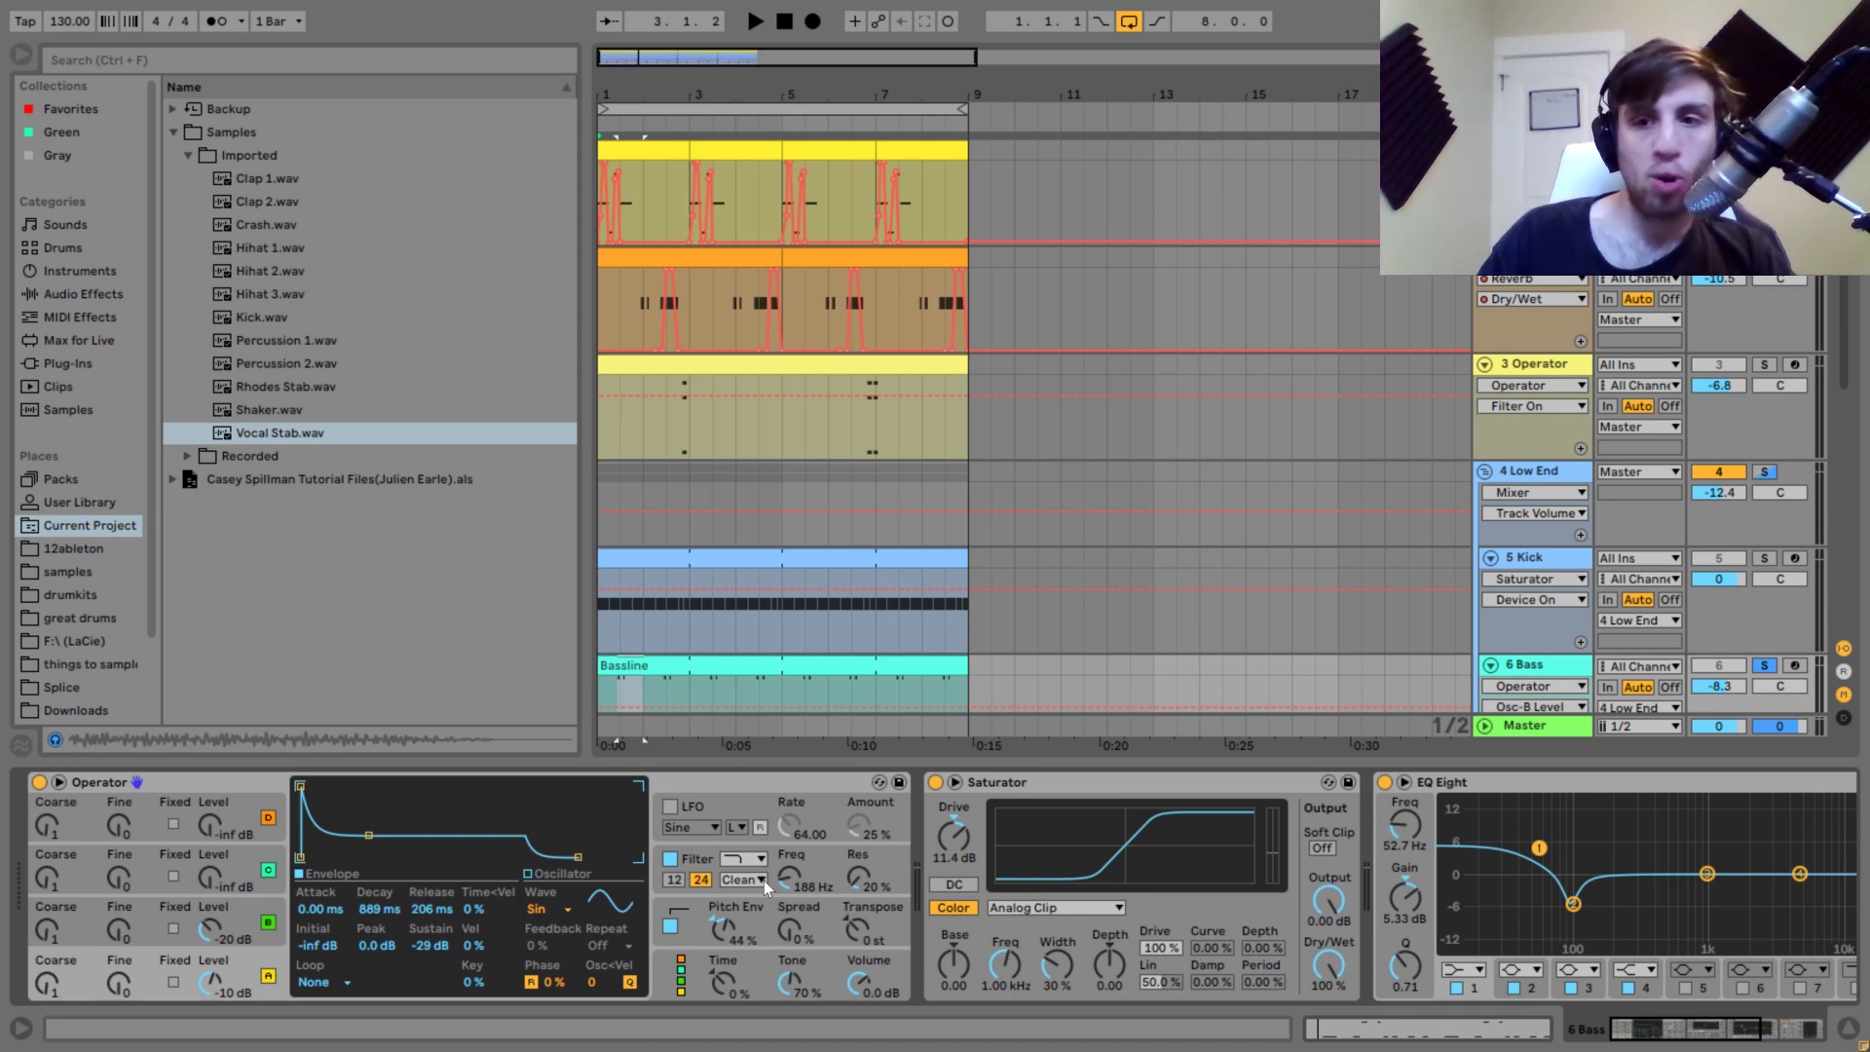
# Compare the bass with Operator's filter off and on, scrolling to the Compressor and back.
pyautogui.click(671, 860)
pyautogui.press('space')
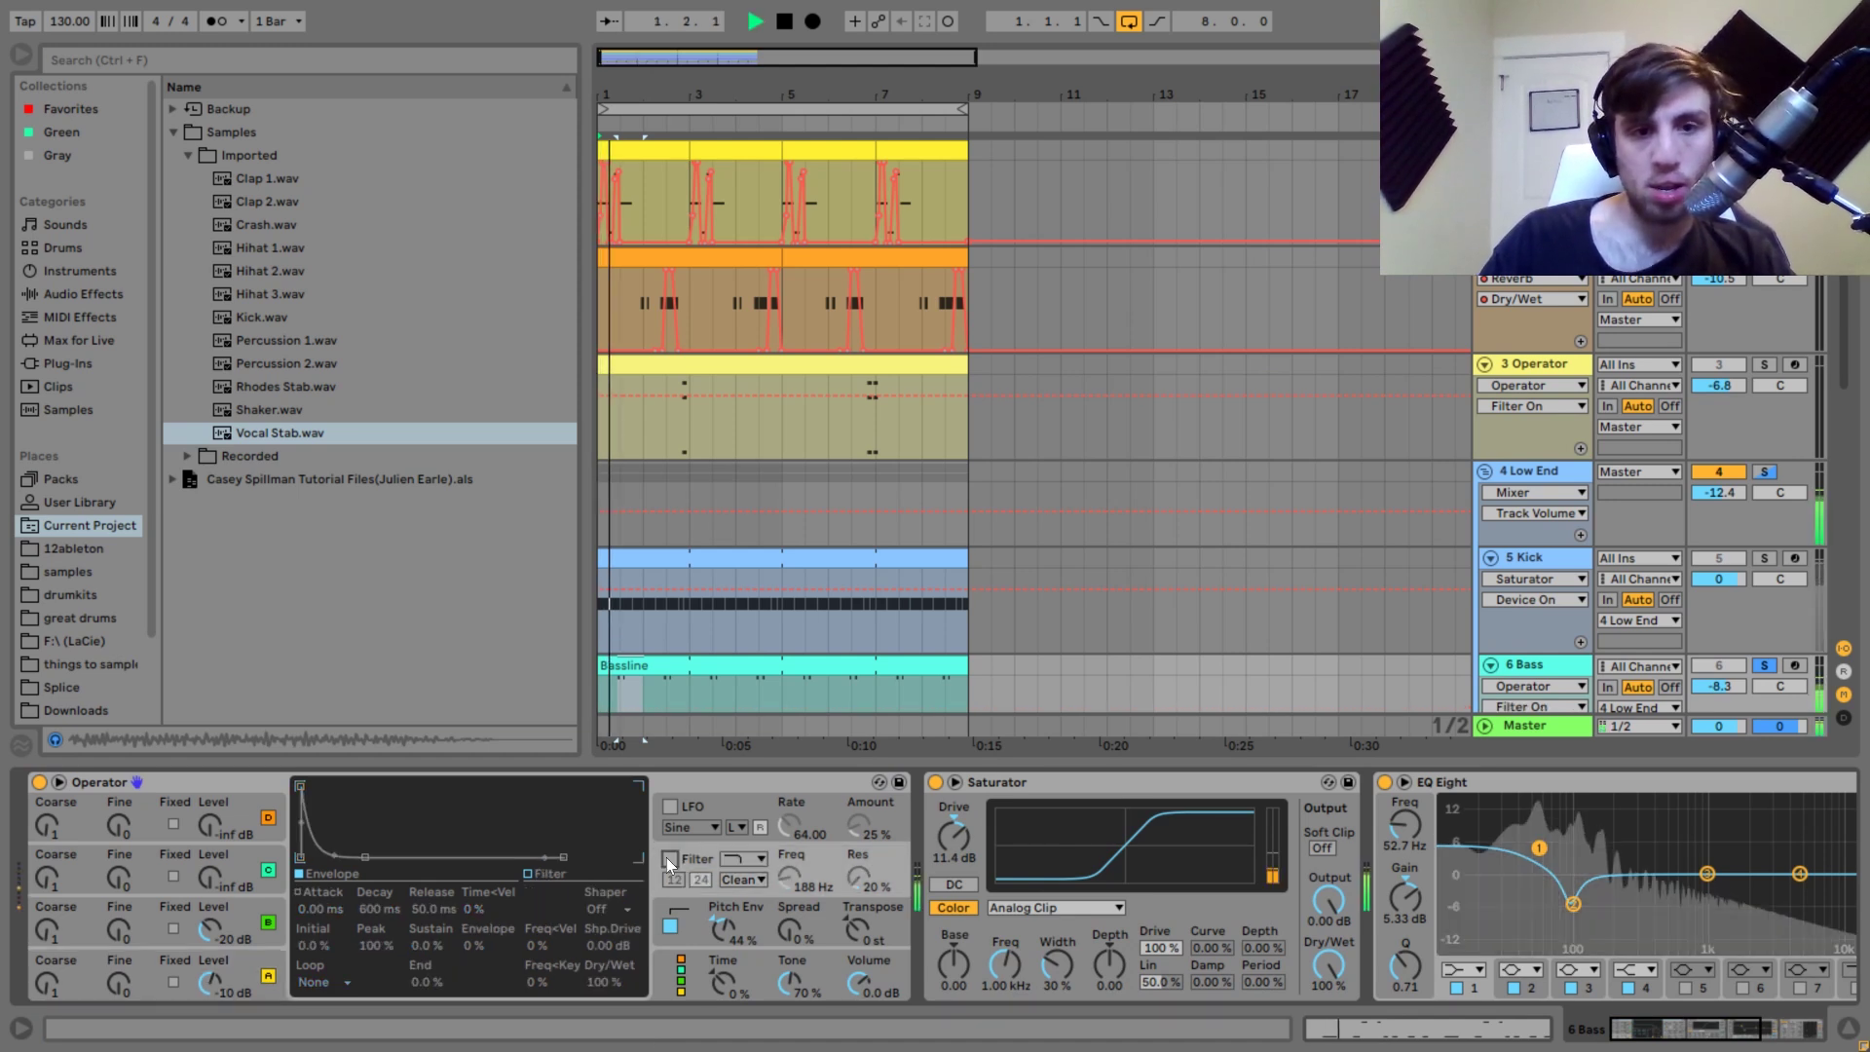
pyautogui.click(669, 859)
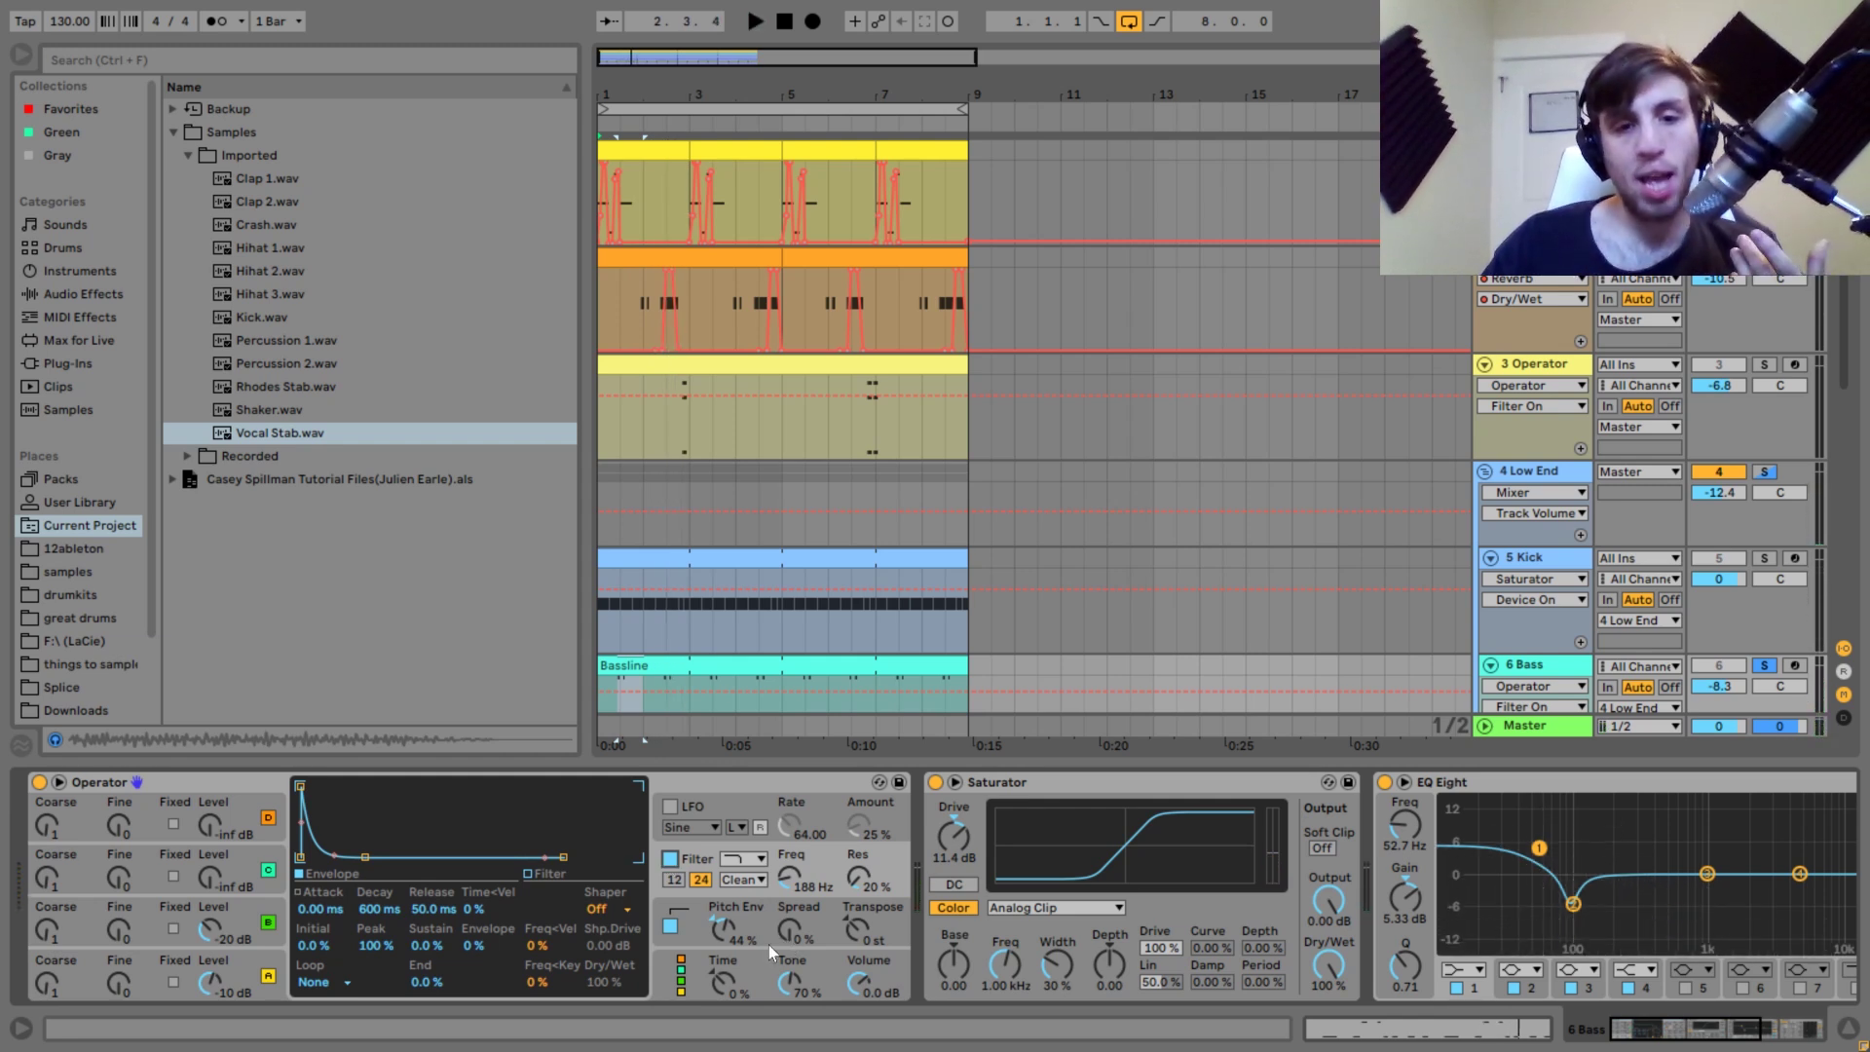
pyautogui.press('space')
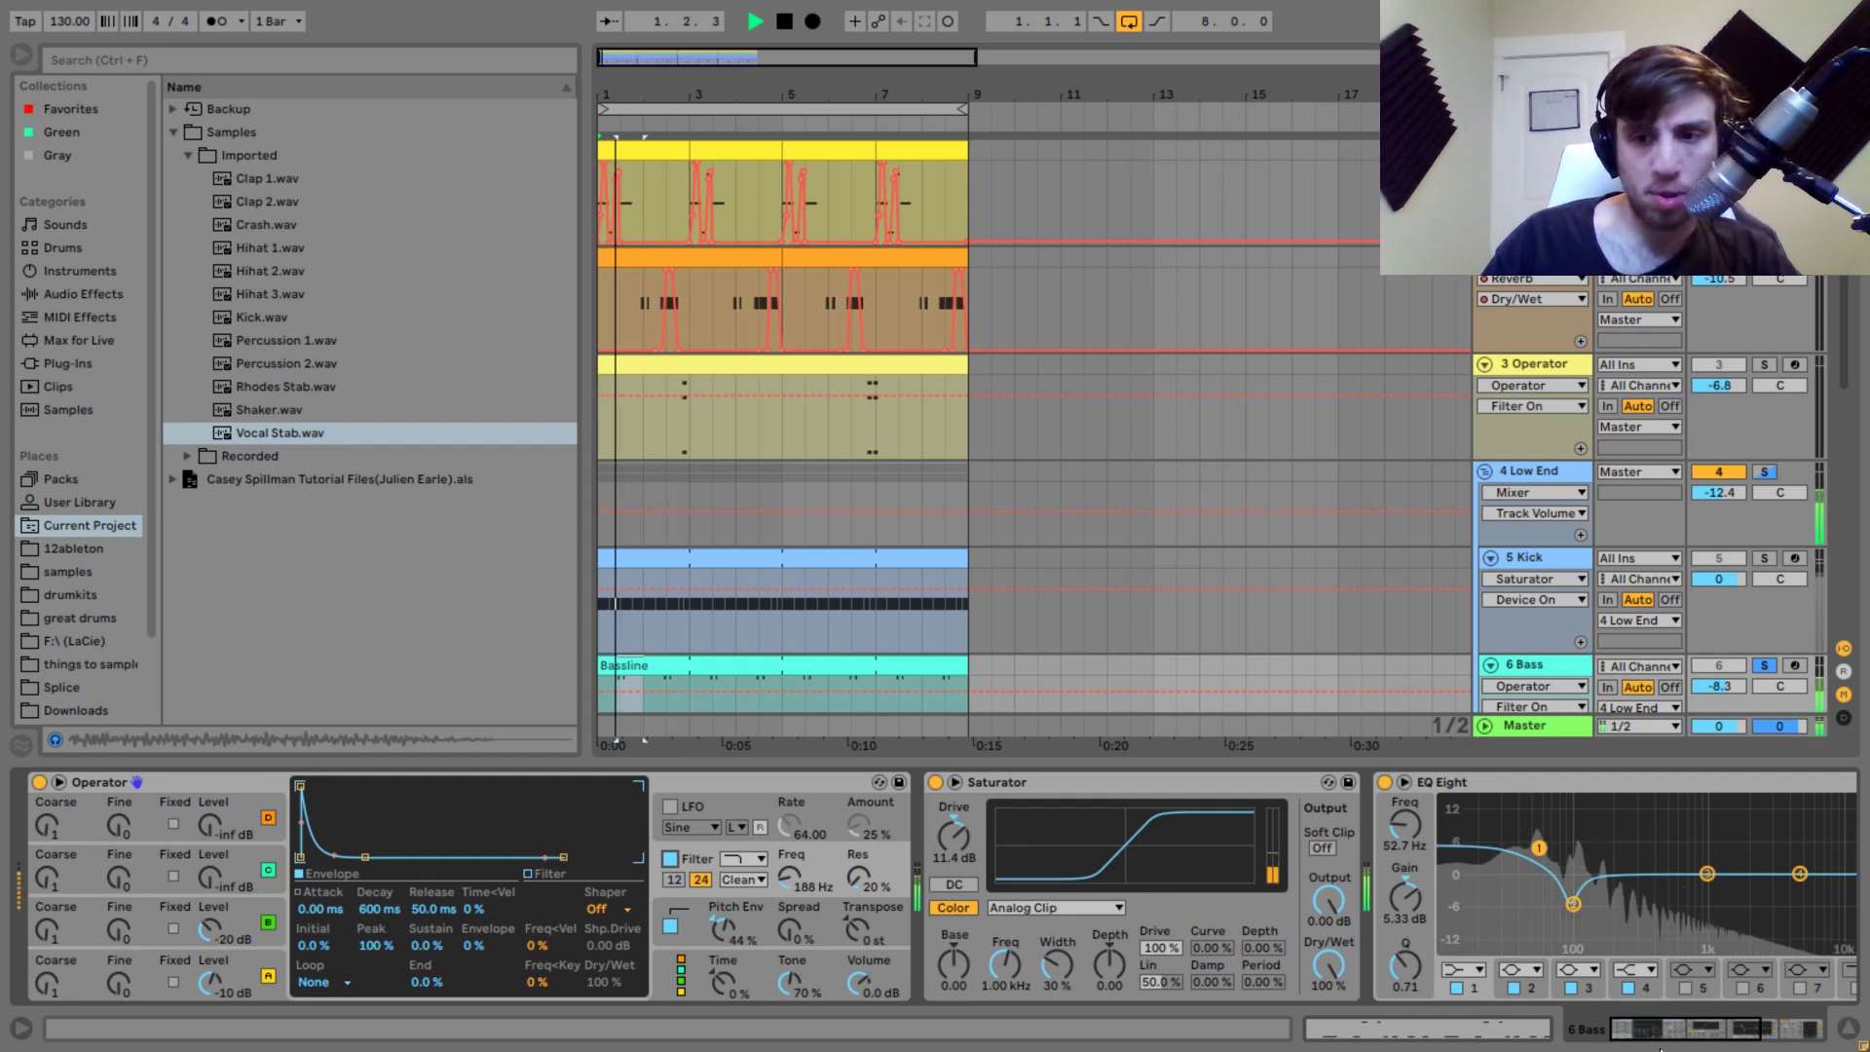
pyautogui.click(1712, 1039)
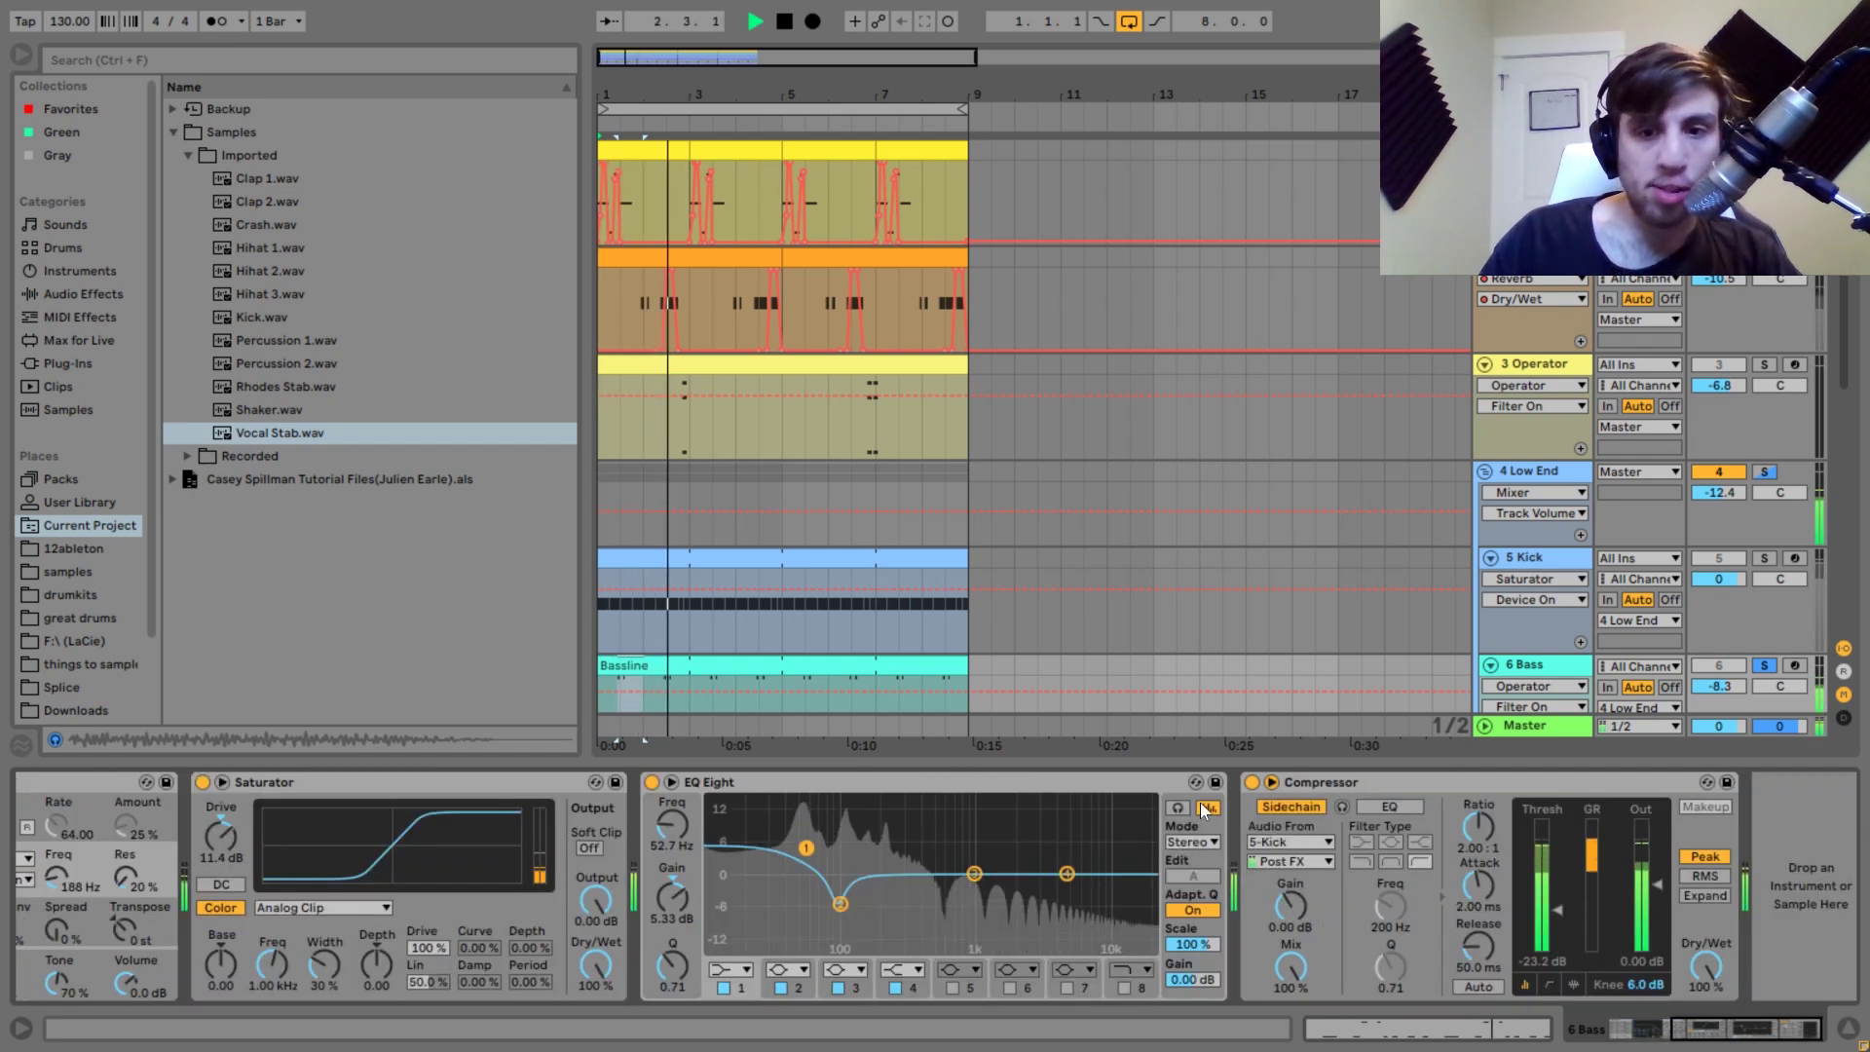
pyautogui.click(1644, 1030)
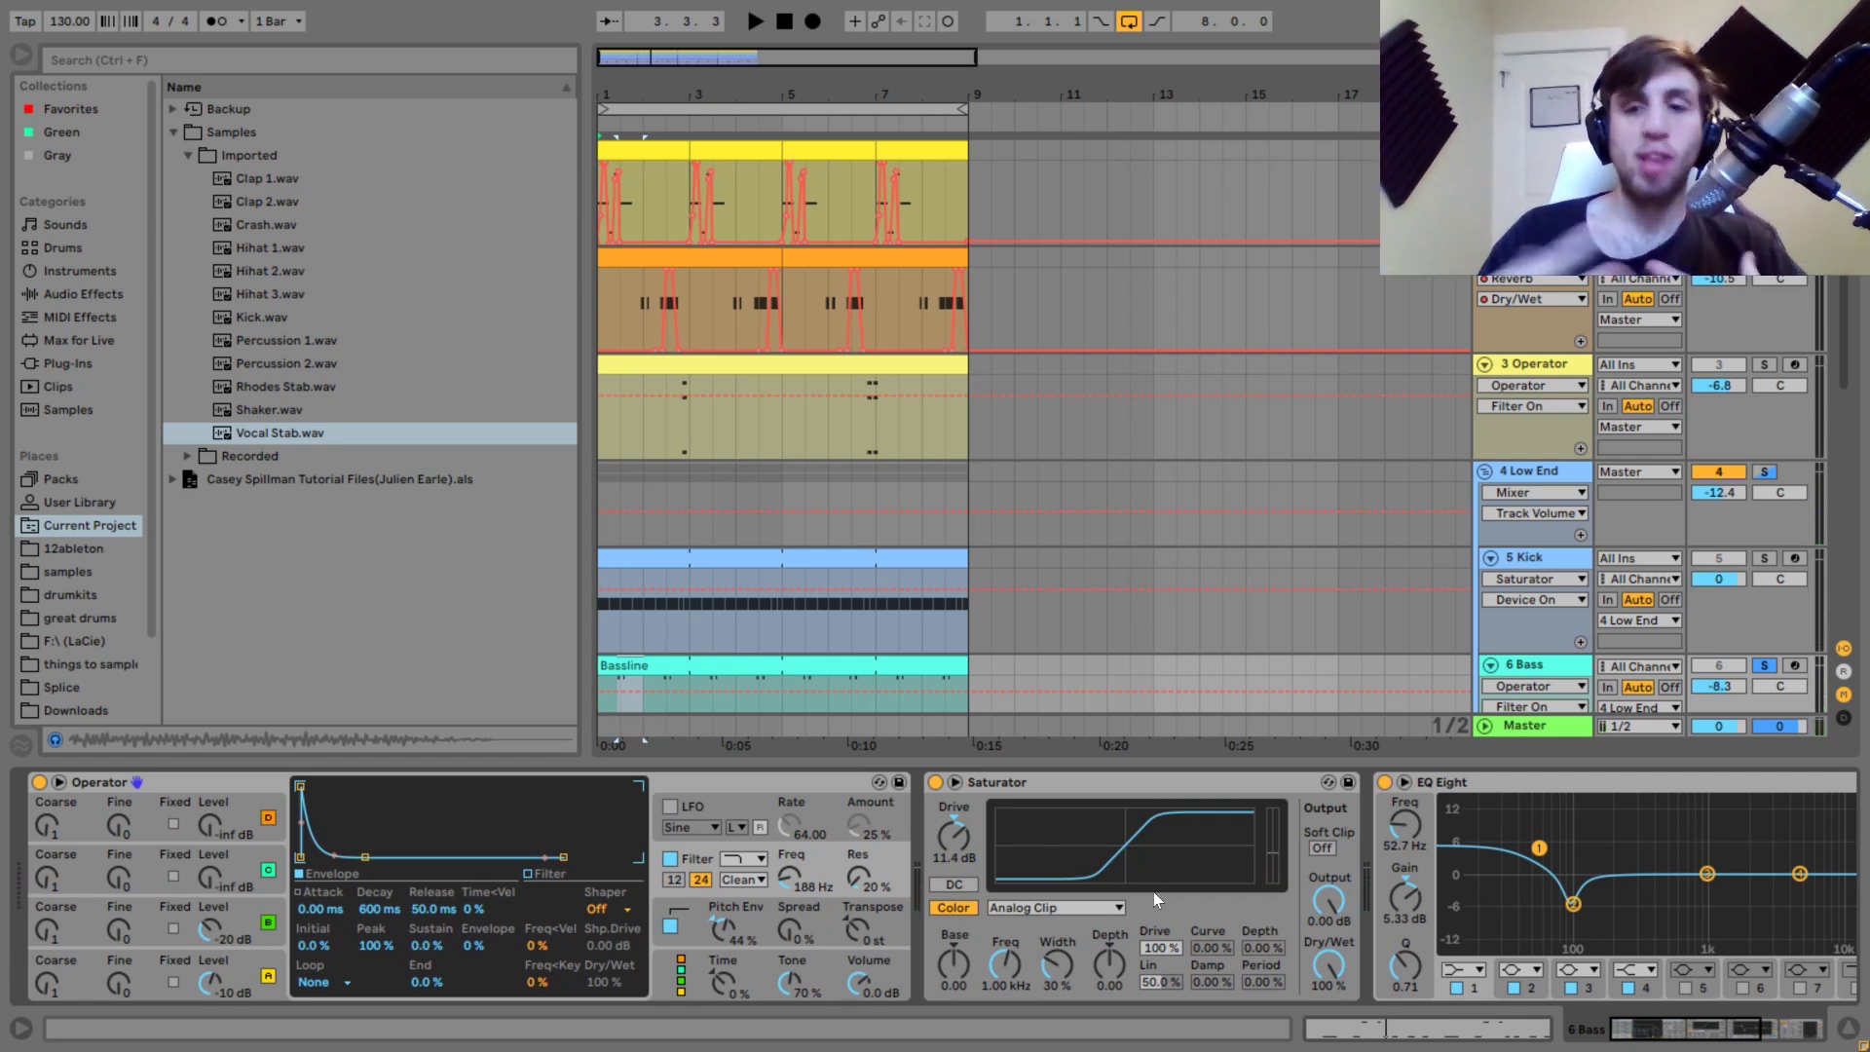
pyautogui.scroll(-10, 1150, 494)
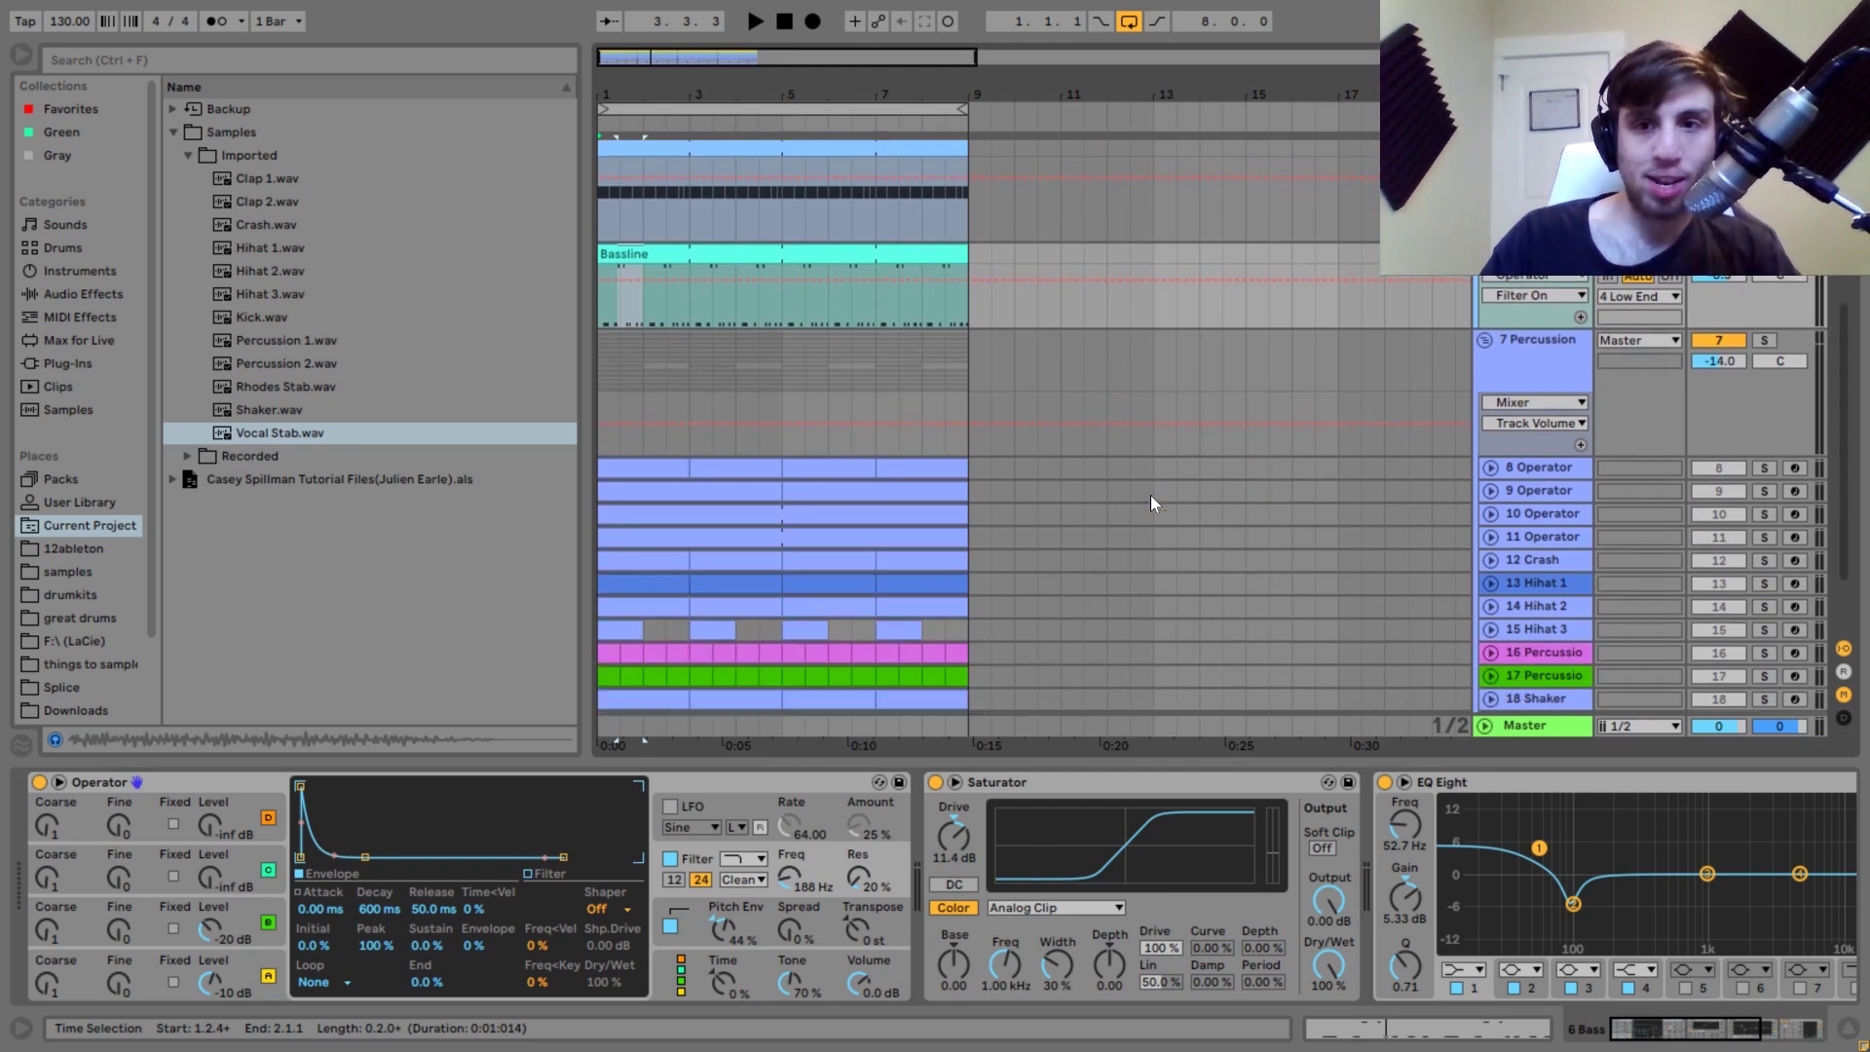
pyautogui.click(936, 782)
pyautogui.press('space')
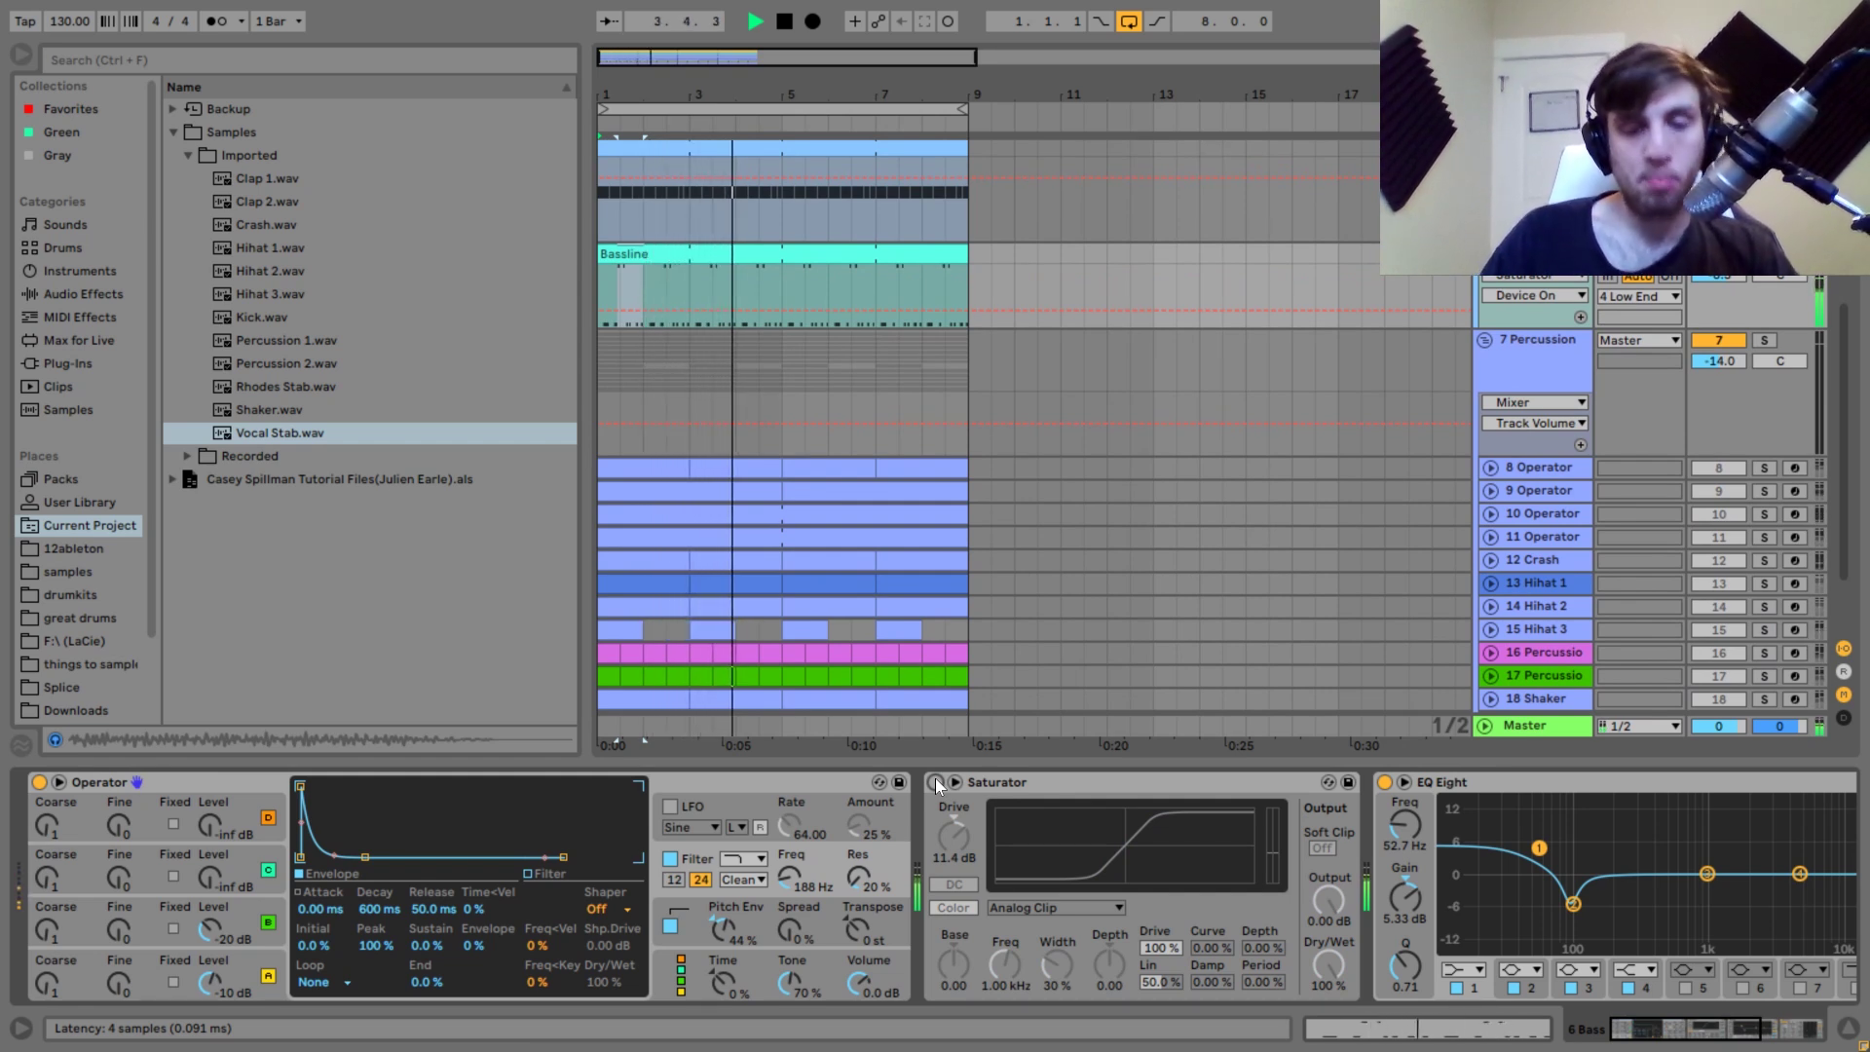
pyautogui.click(936, 782)
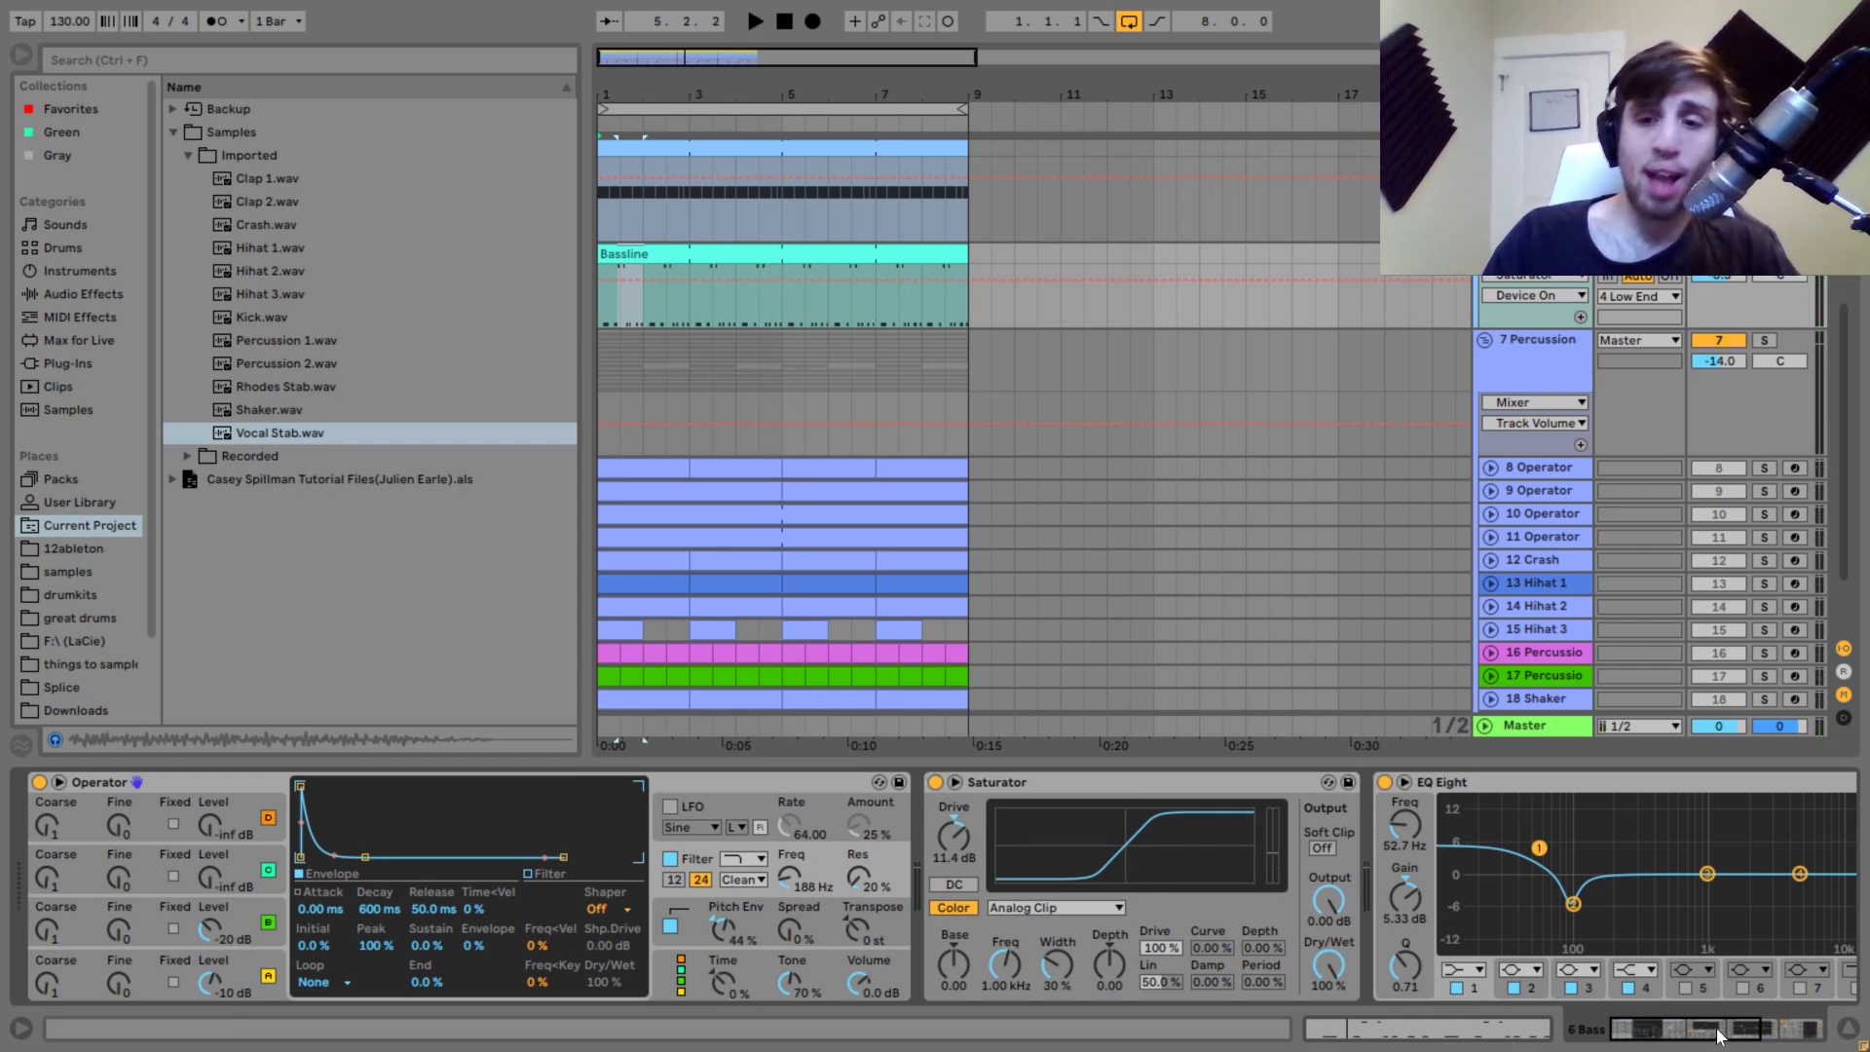
# Scroll the Bass chain right, show EQ Eight band 2's 95.8 Hz cut, and play.
pyautogui.moveTo(1719, 1037); pyautogui.dragTo(1787, 1034)
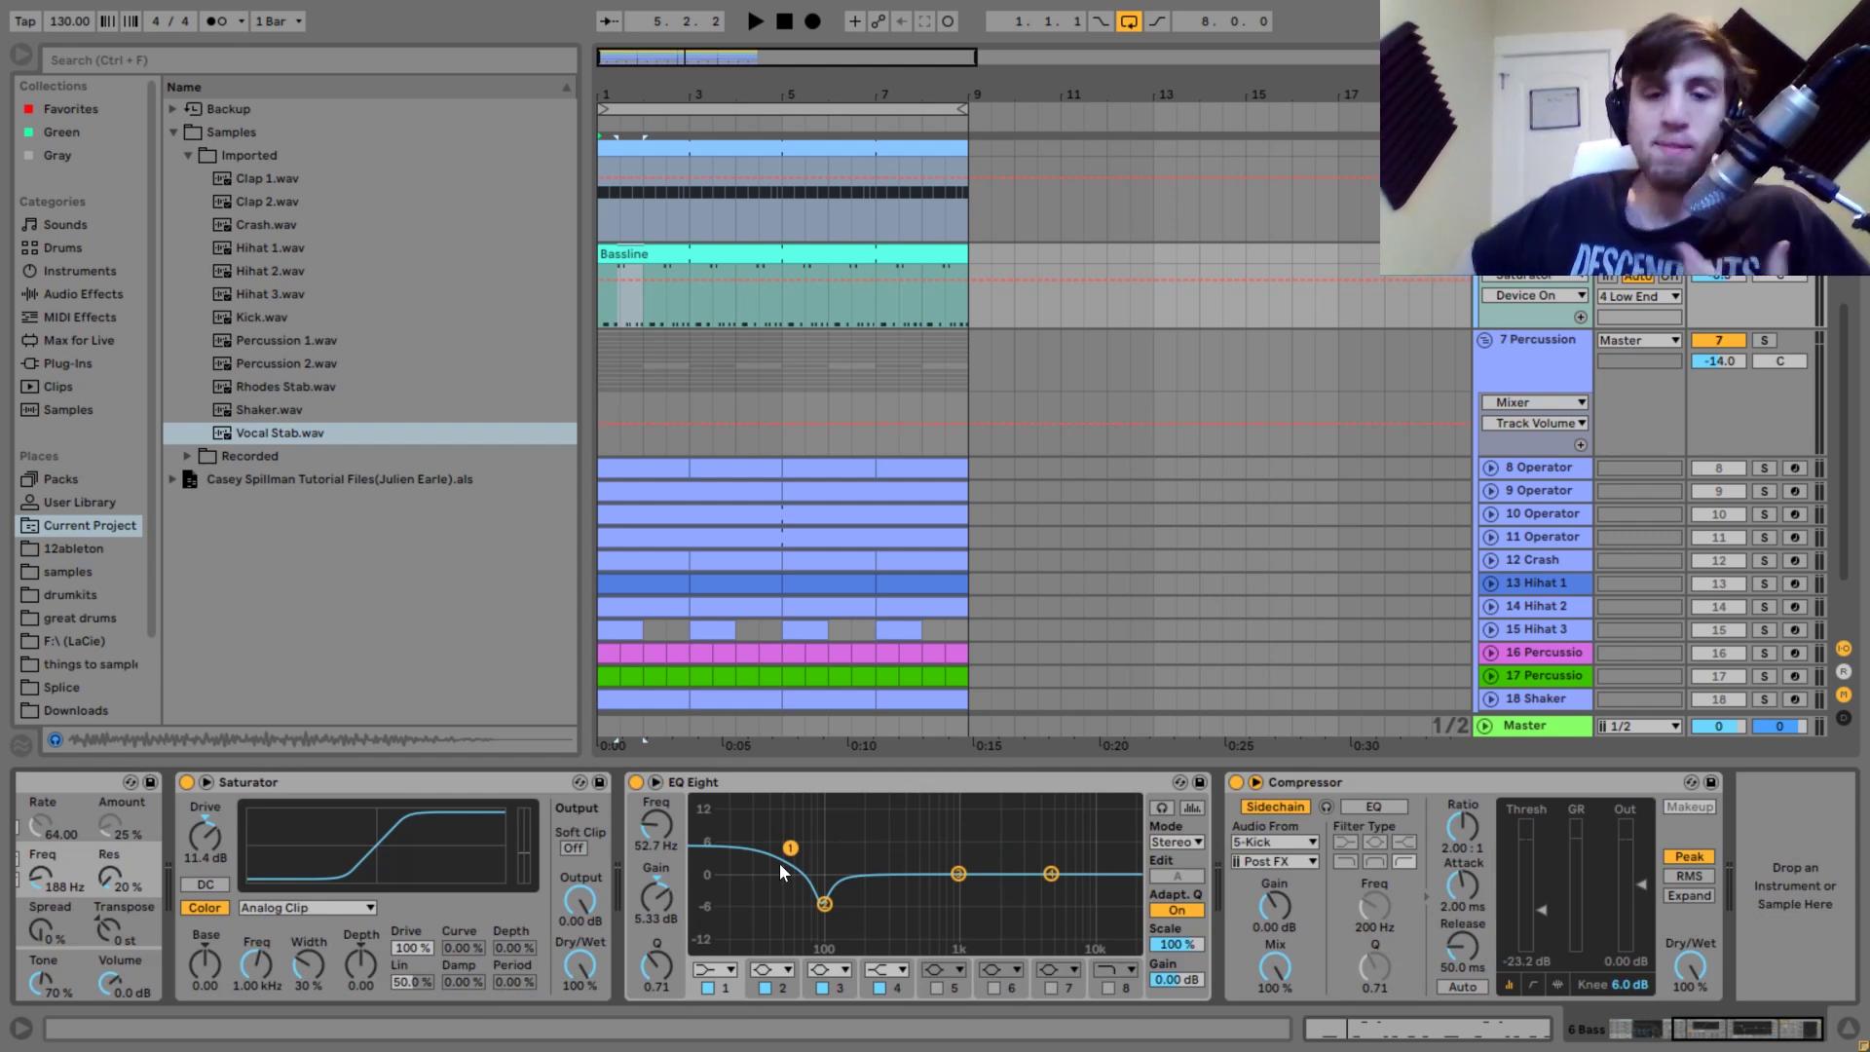
pyautogui.click(826, 906)
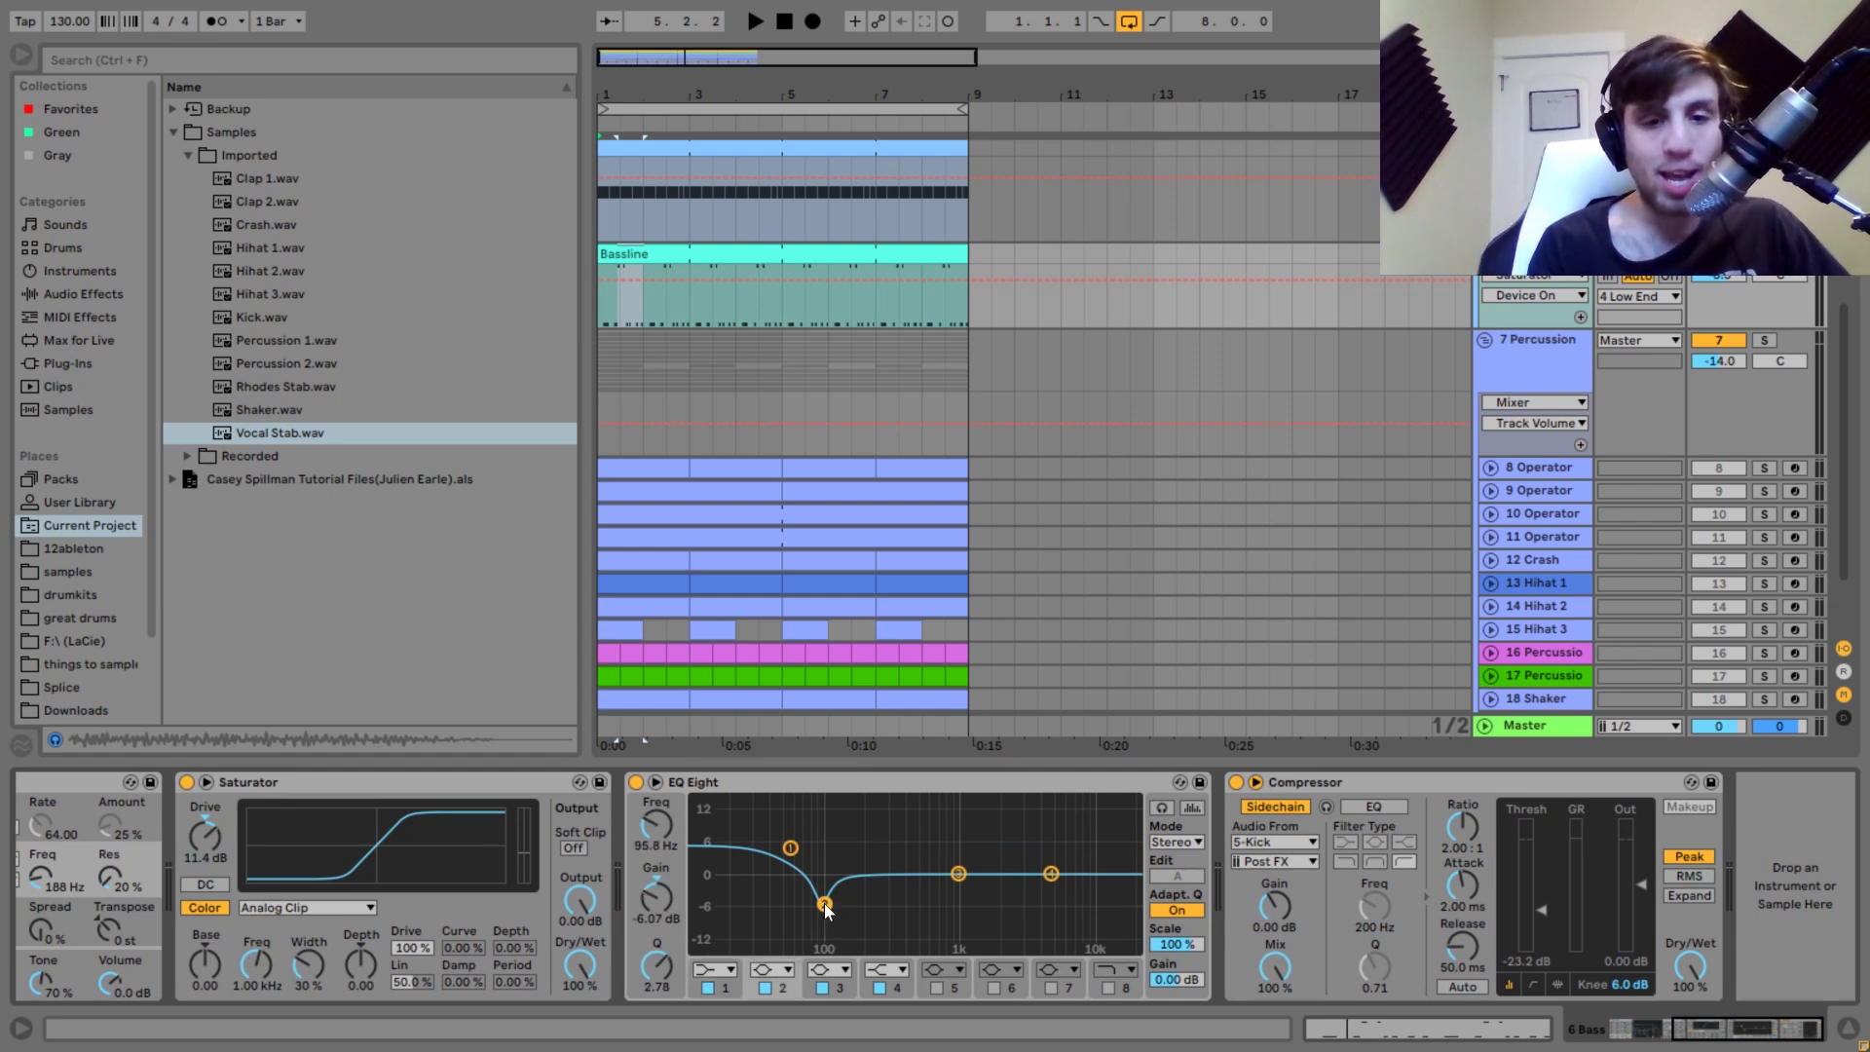
pyautogui.press('space')
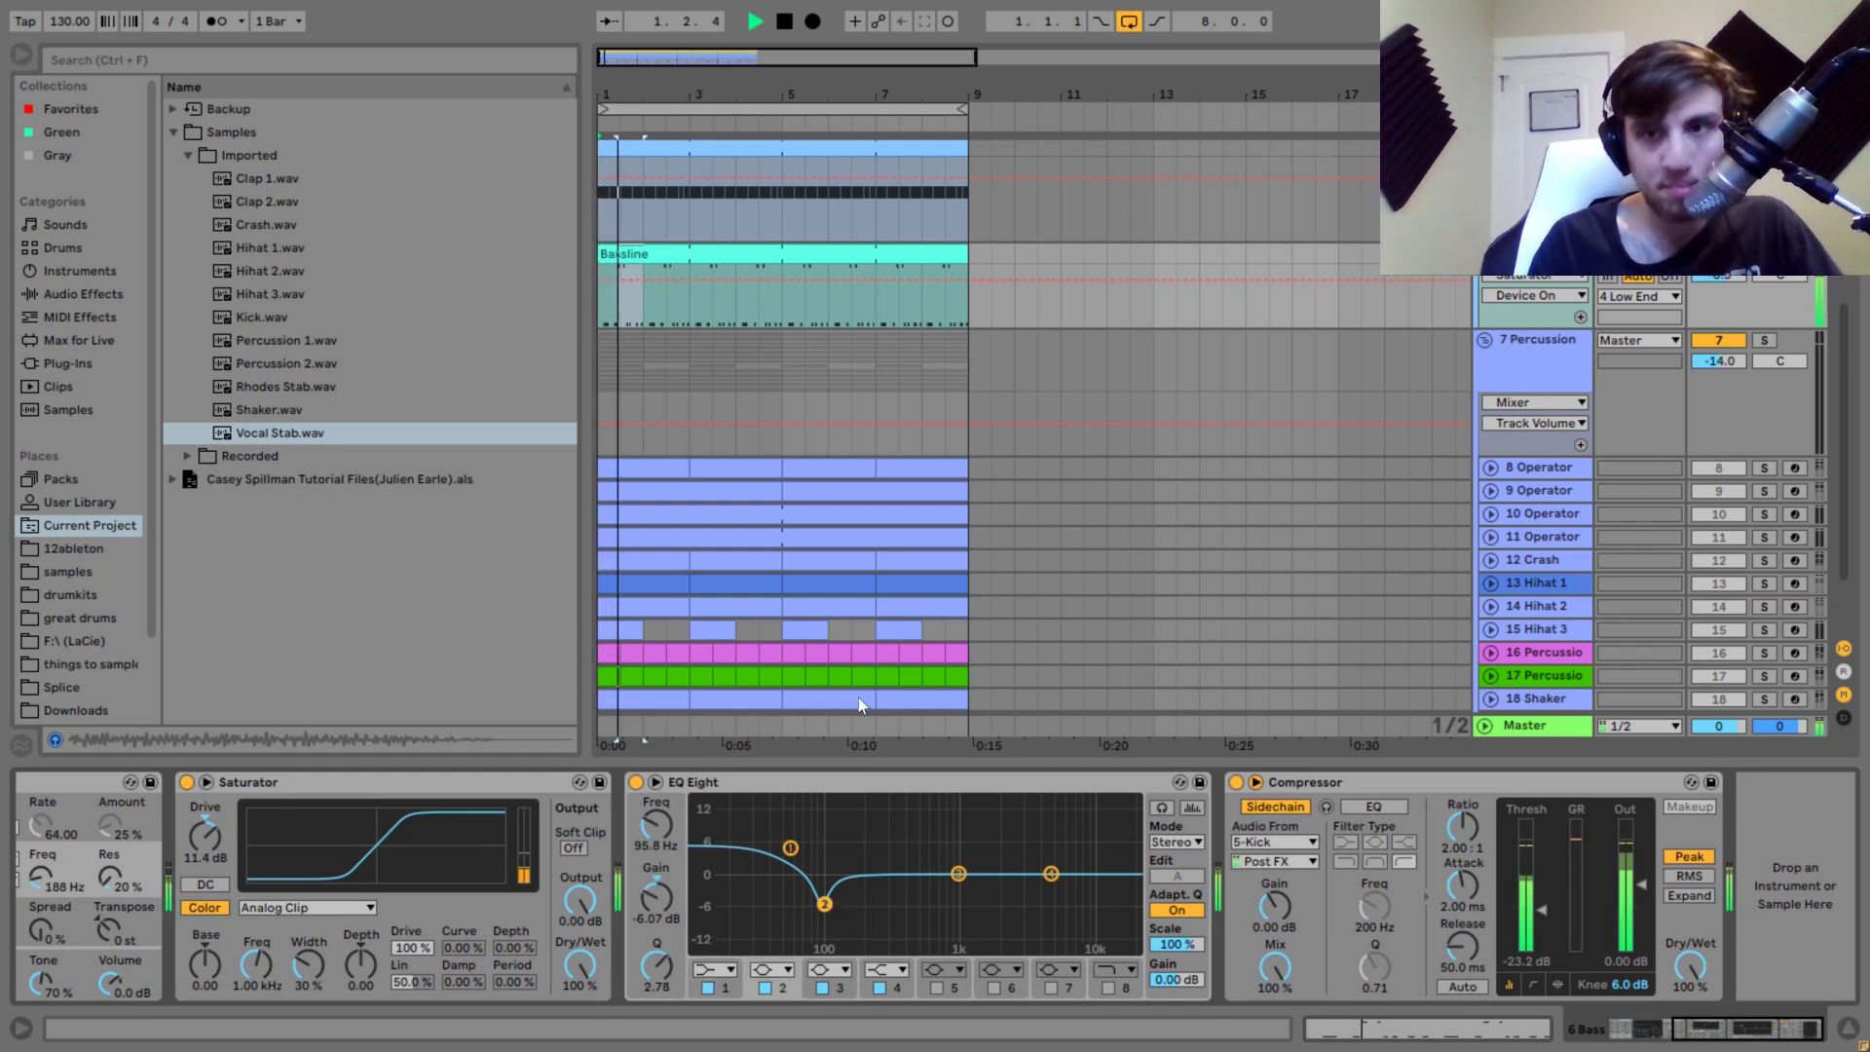
# Check the Kick track's options, then return to 6 Bass and show its Compressor sidechained from 5-Kick.
pyautogui.rightClick(1525, 283)
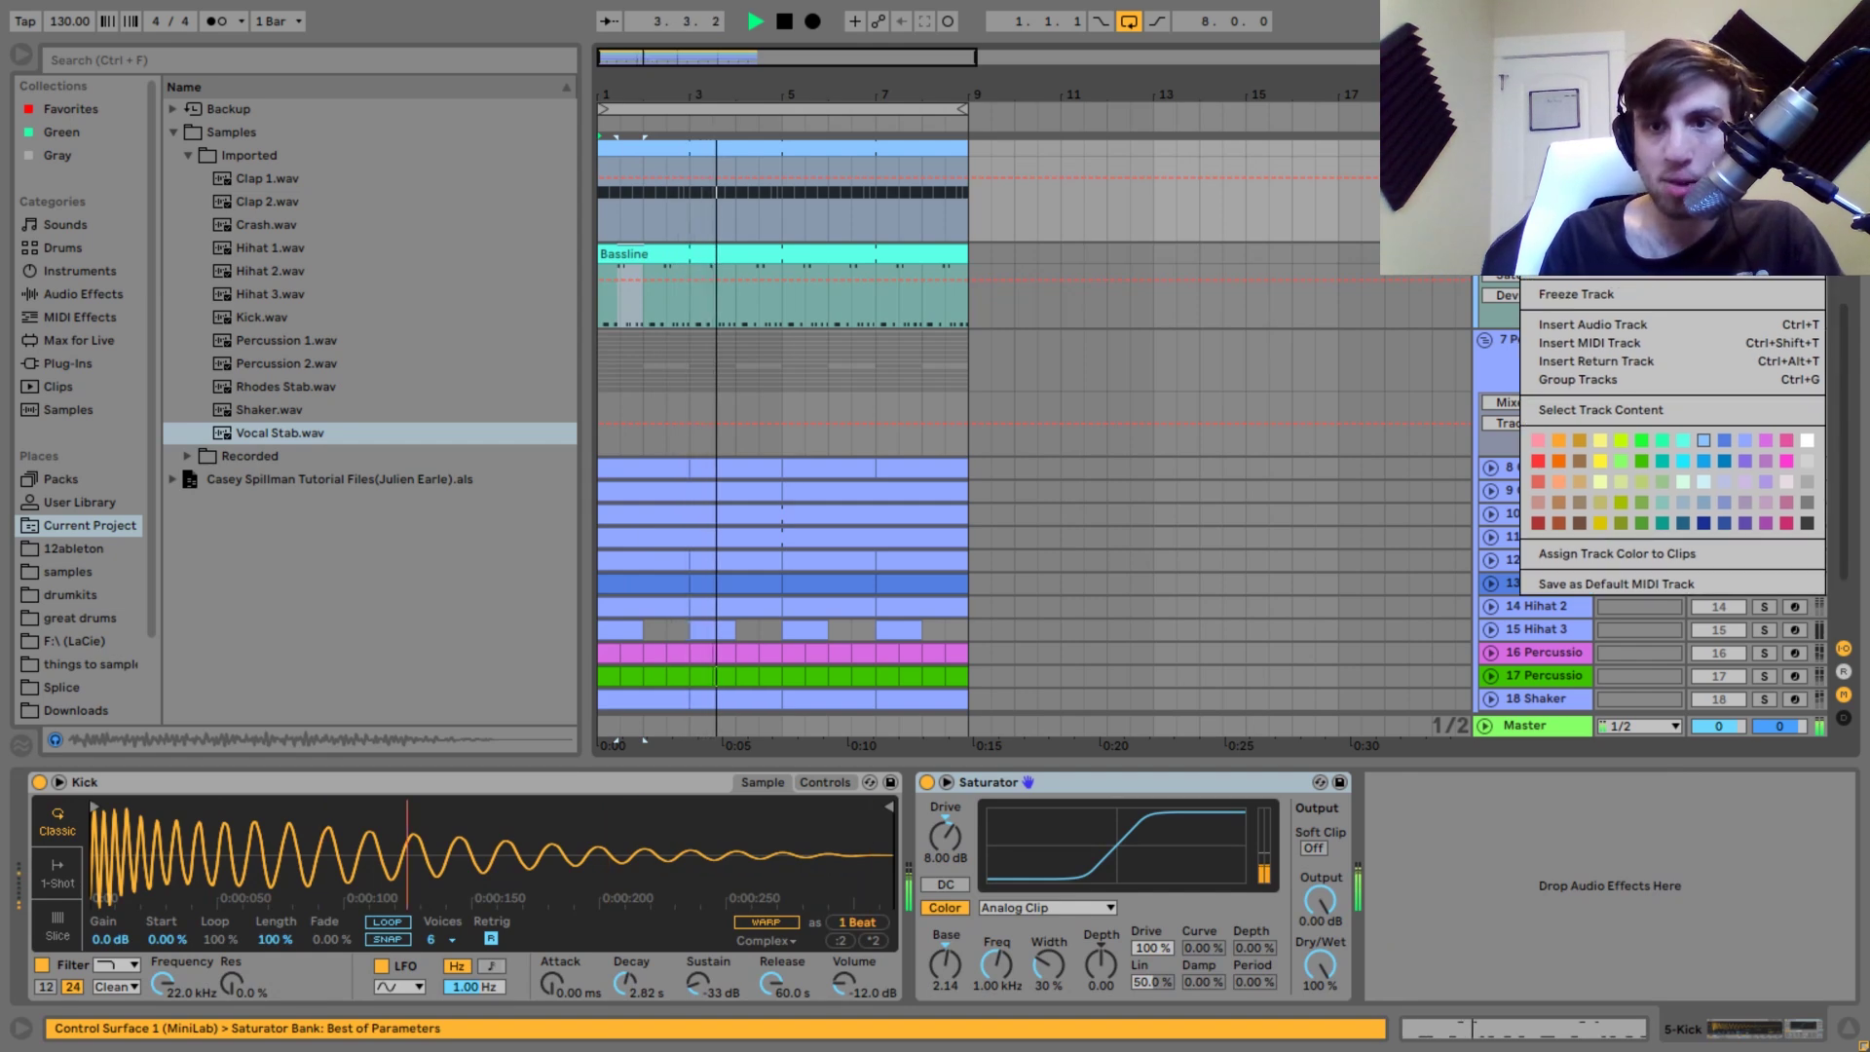
pyautogui.press('Escape')
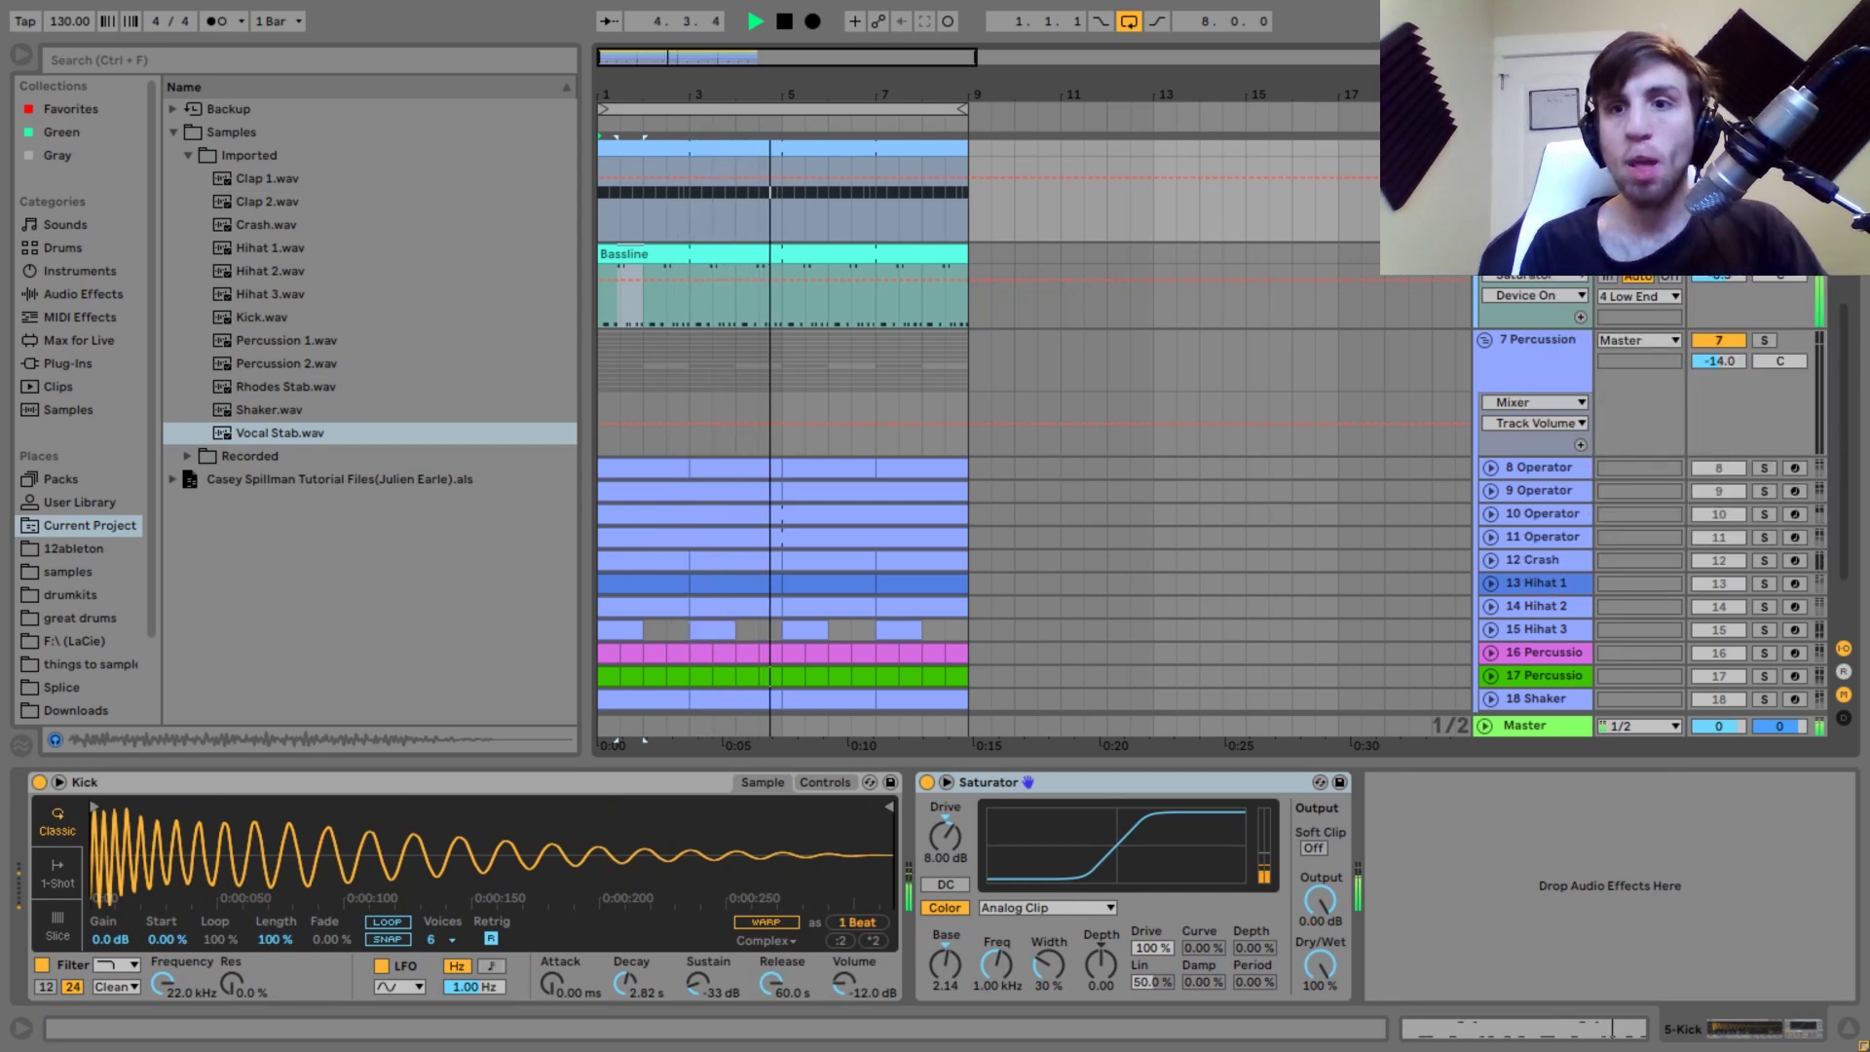
pyautogui.press('Down')
pyautogui.press('space')
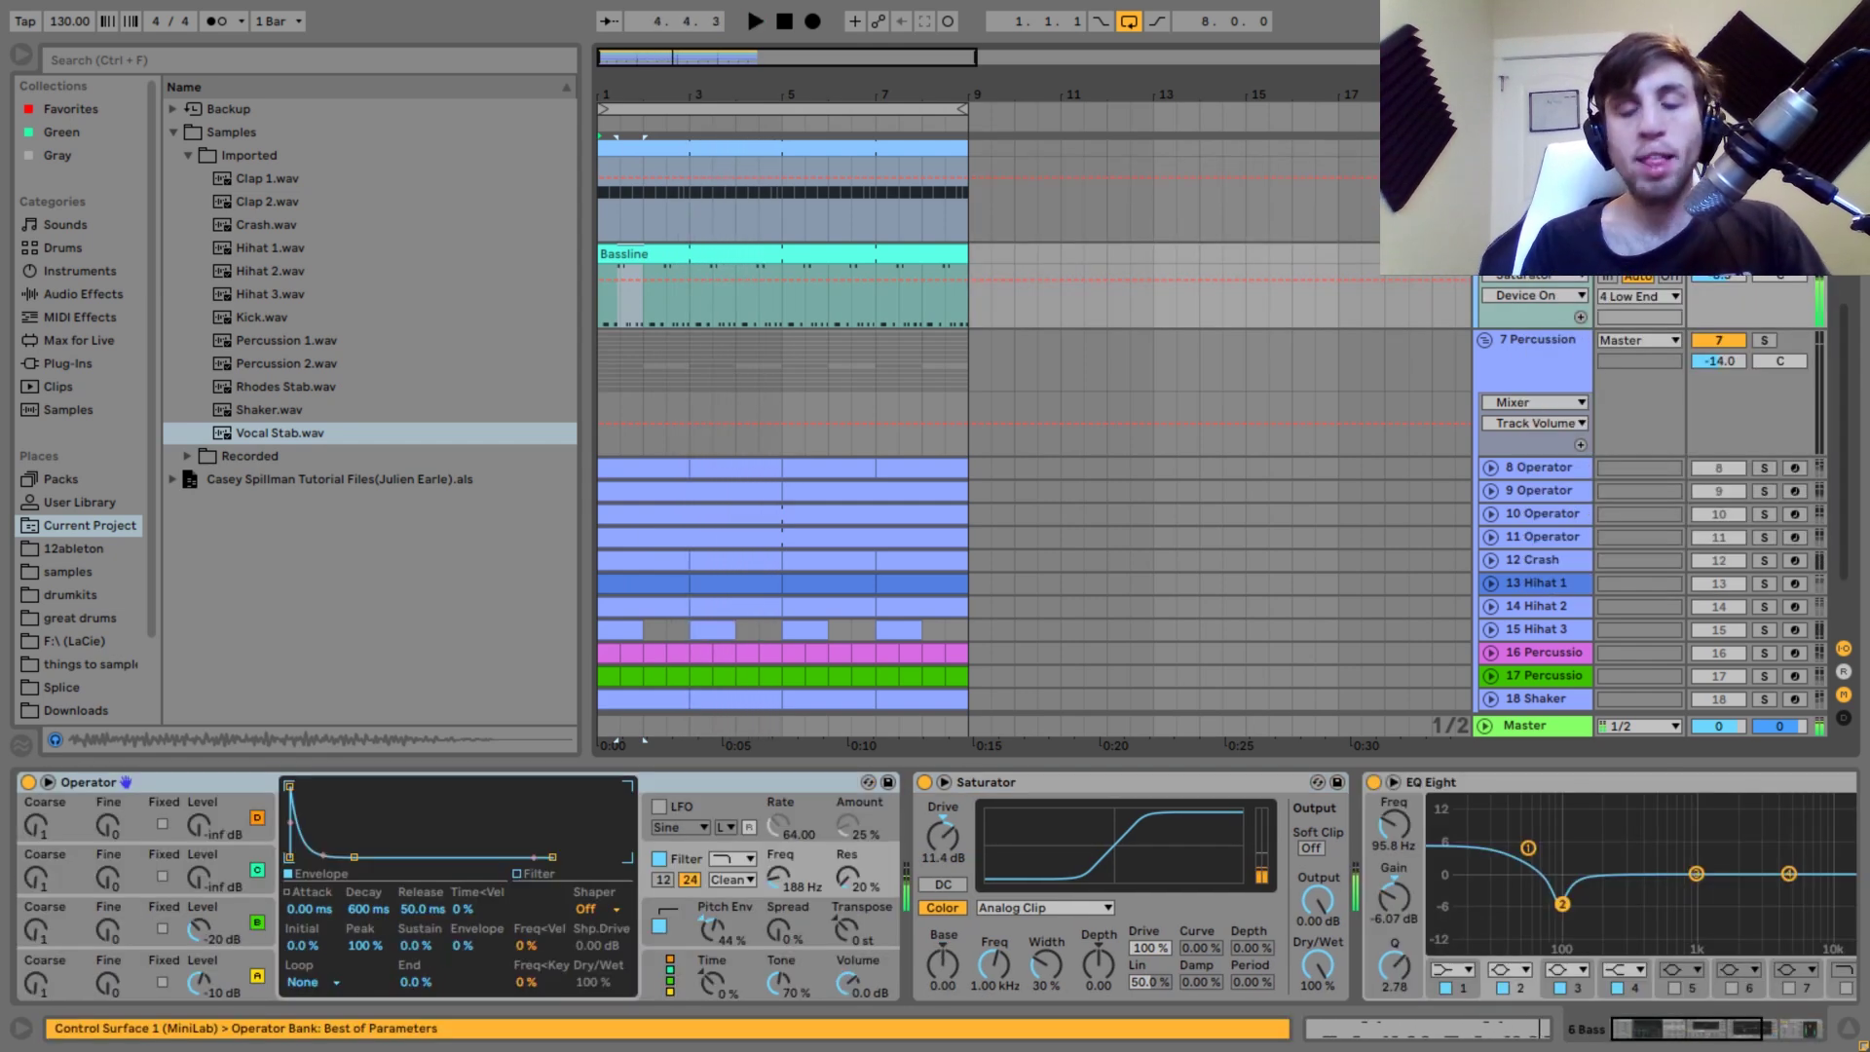
pyautogui.click(1795, 1034)
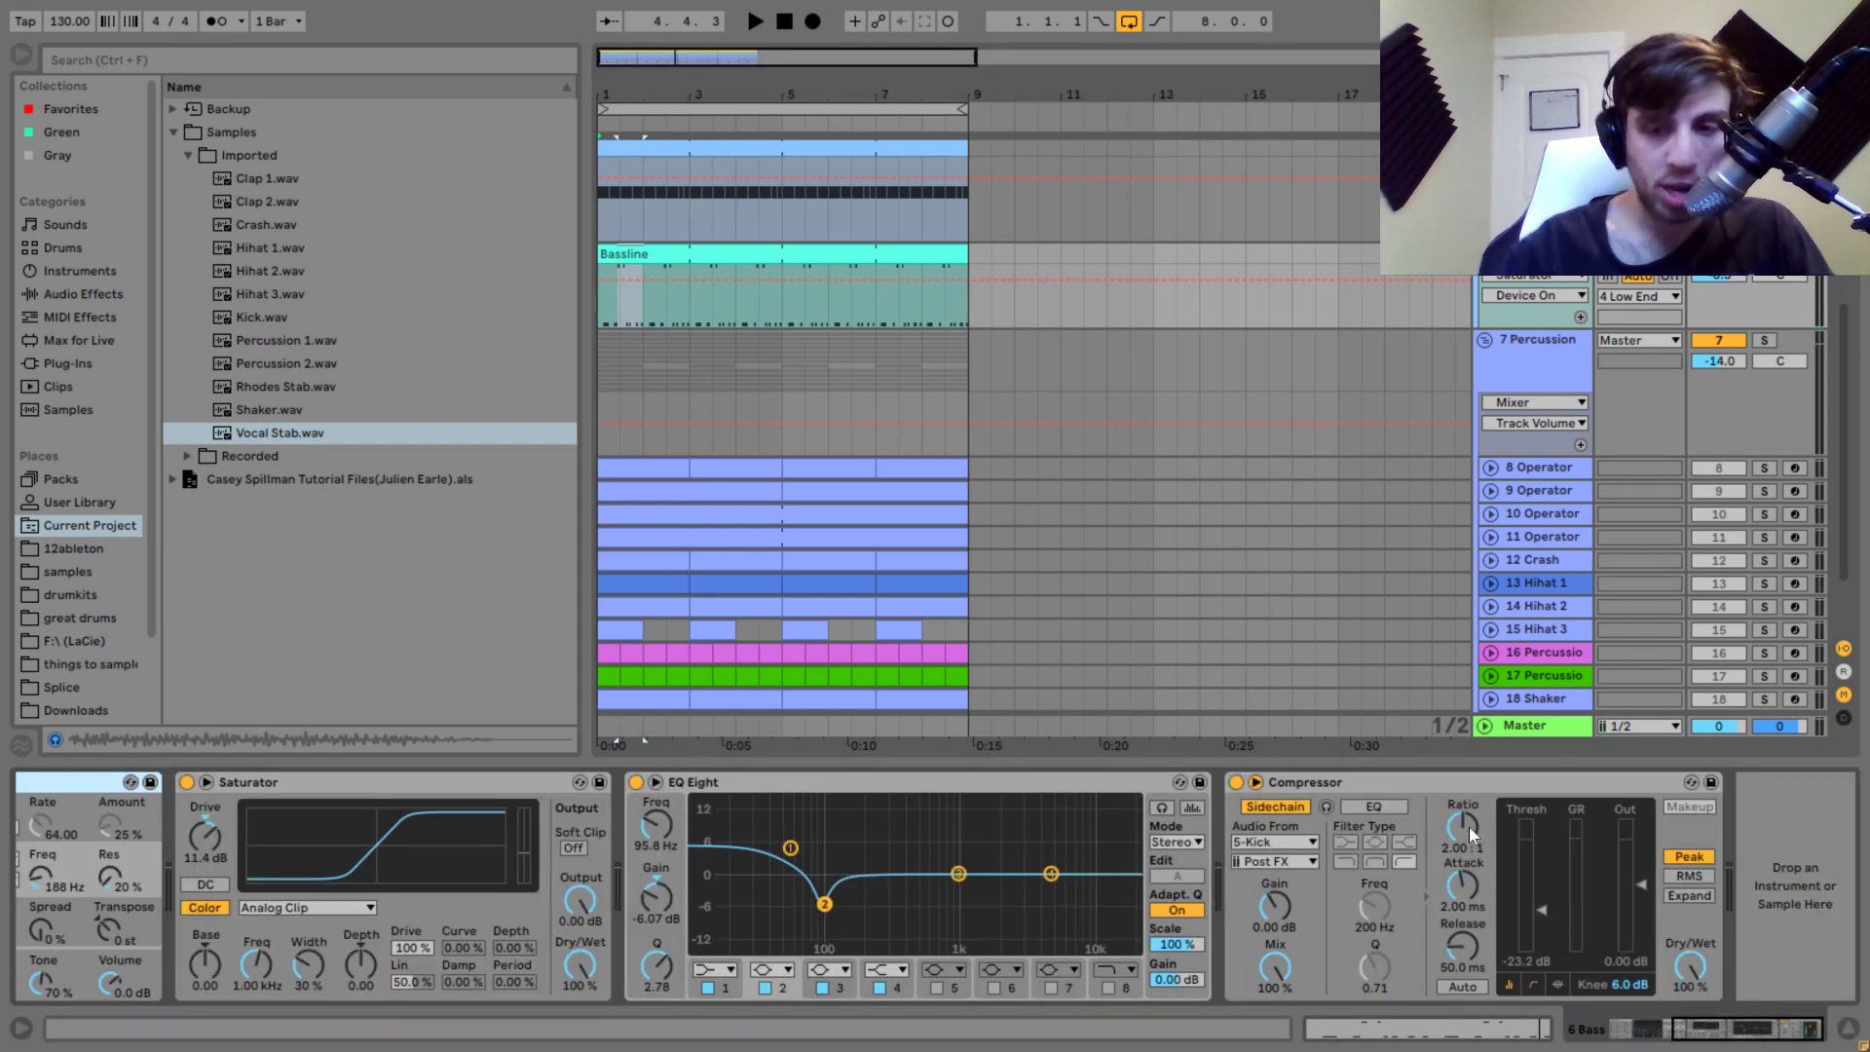
pyautogui.press('space')
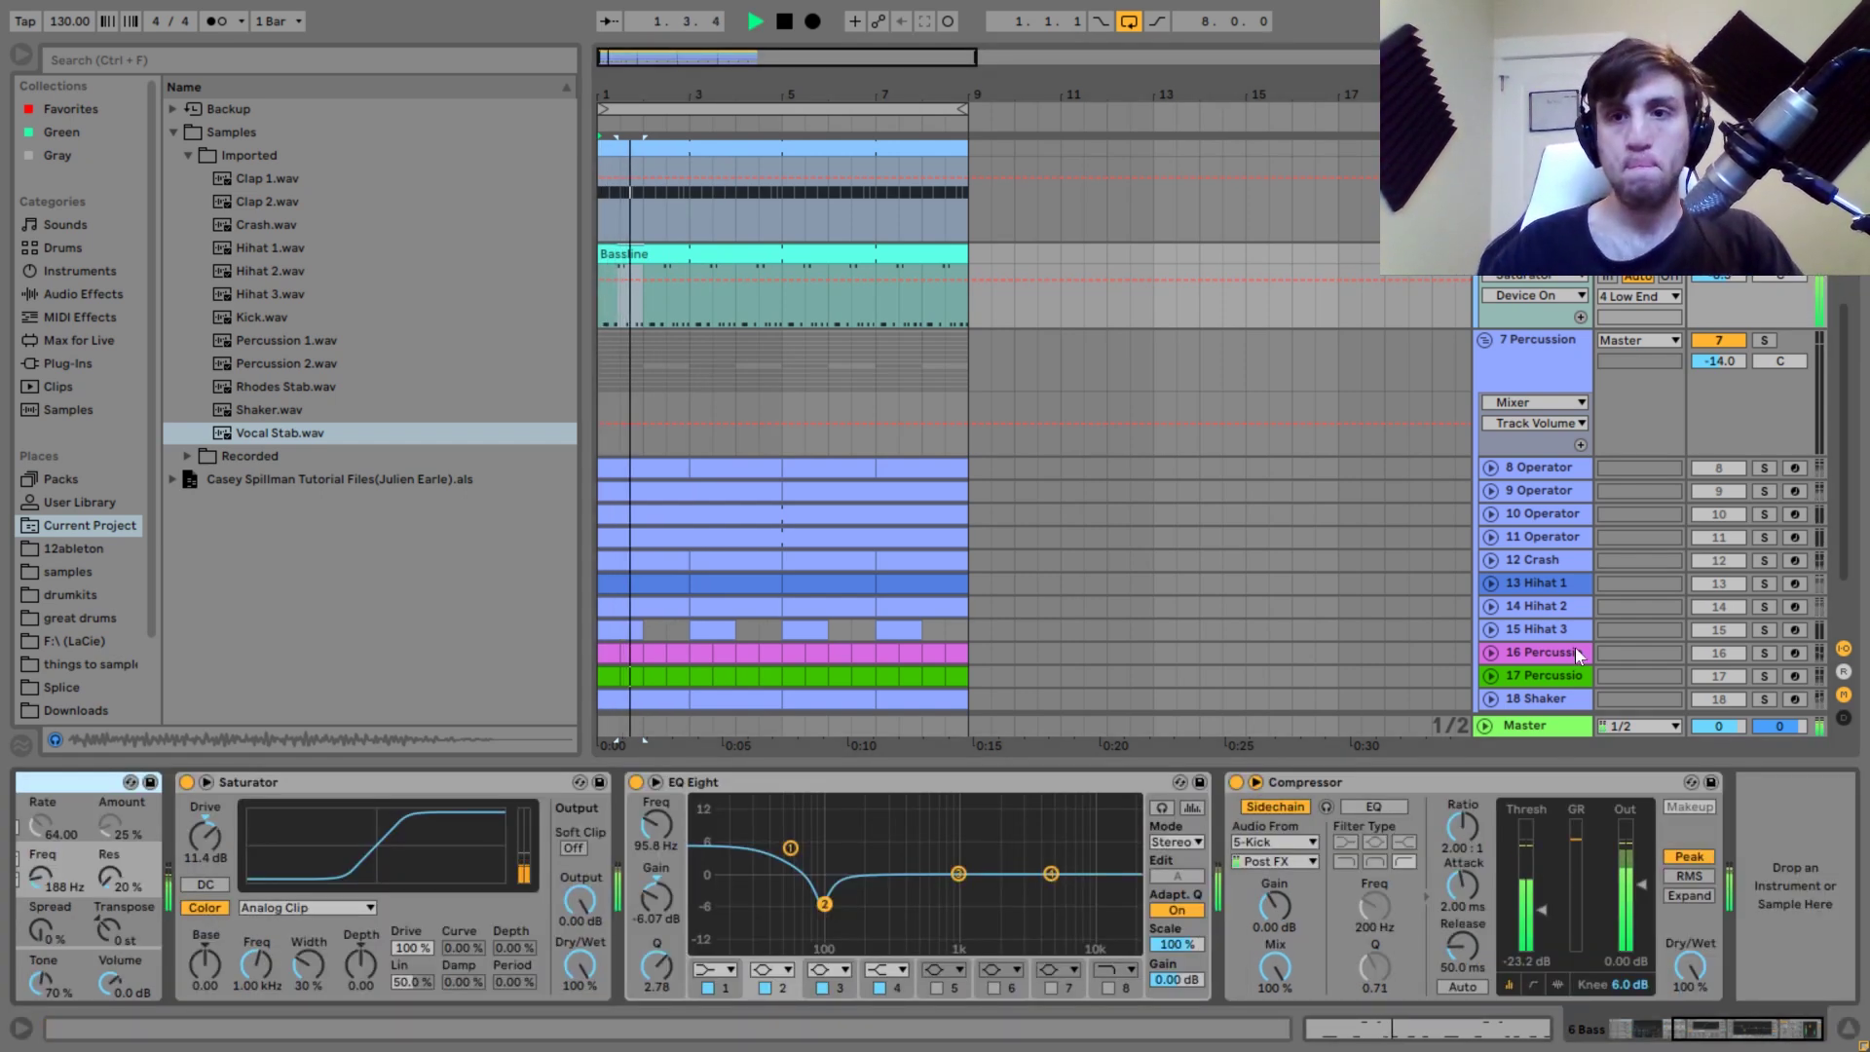
pyautogui.scroll(5, 1681, 470)
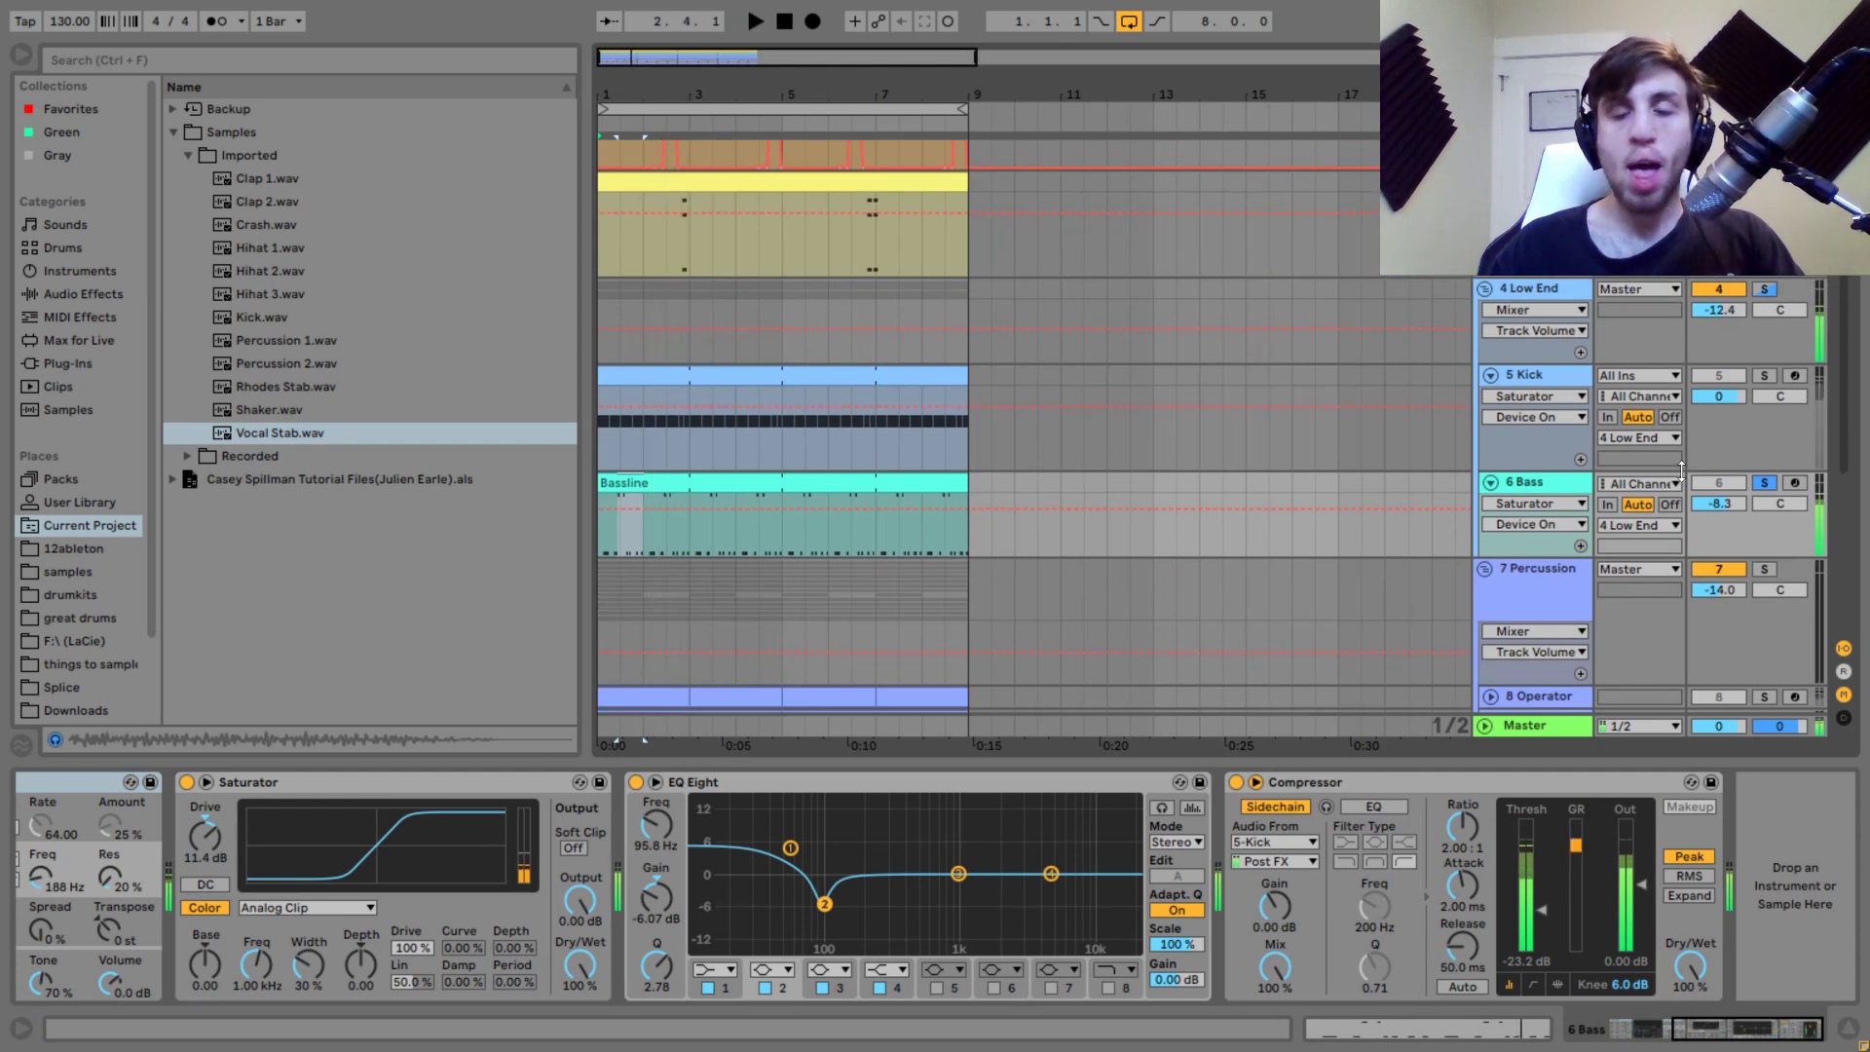
# Solo 4 Low End to show its EQ Eight, 9.00 dB Saturator and EQ Eight, briefly soloing 7 Percussion.
pyautogui.click(1766, 289)
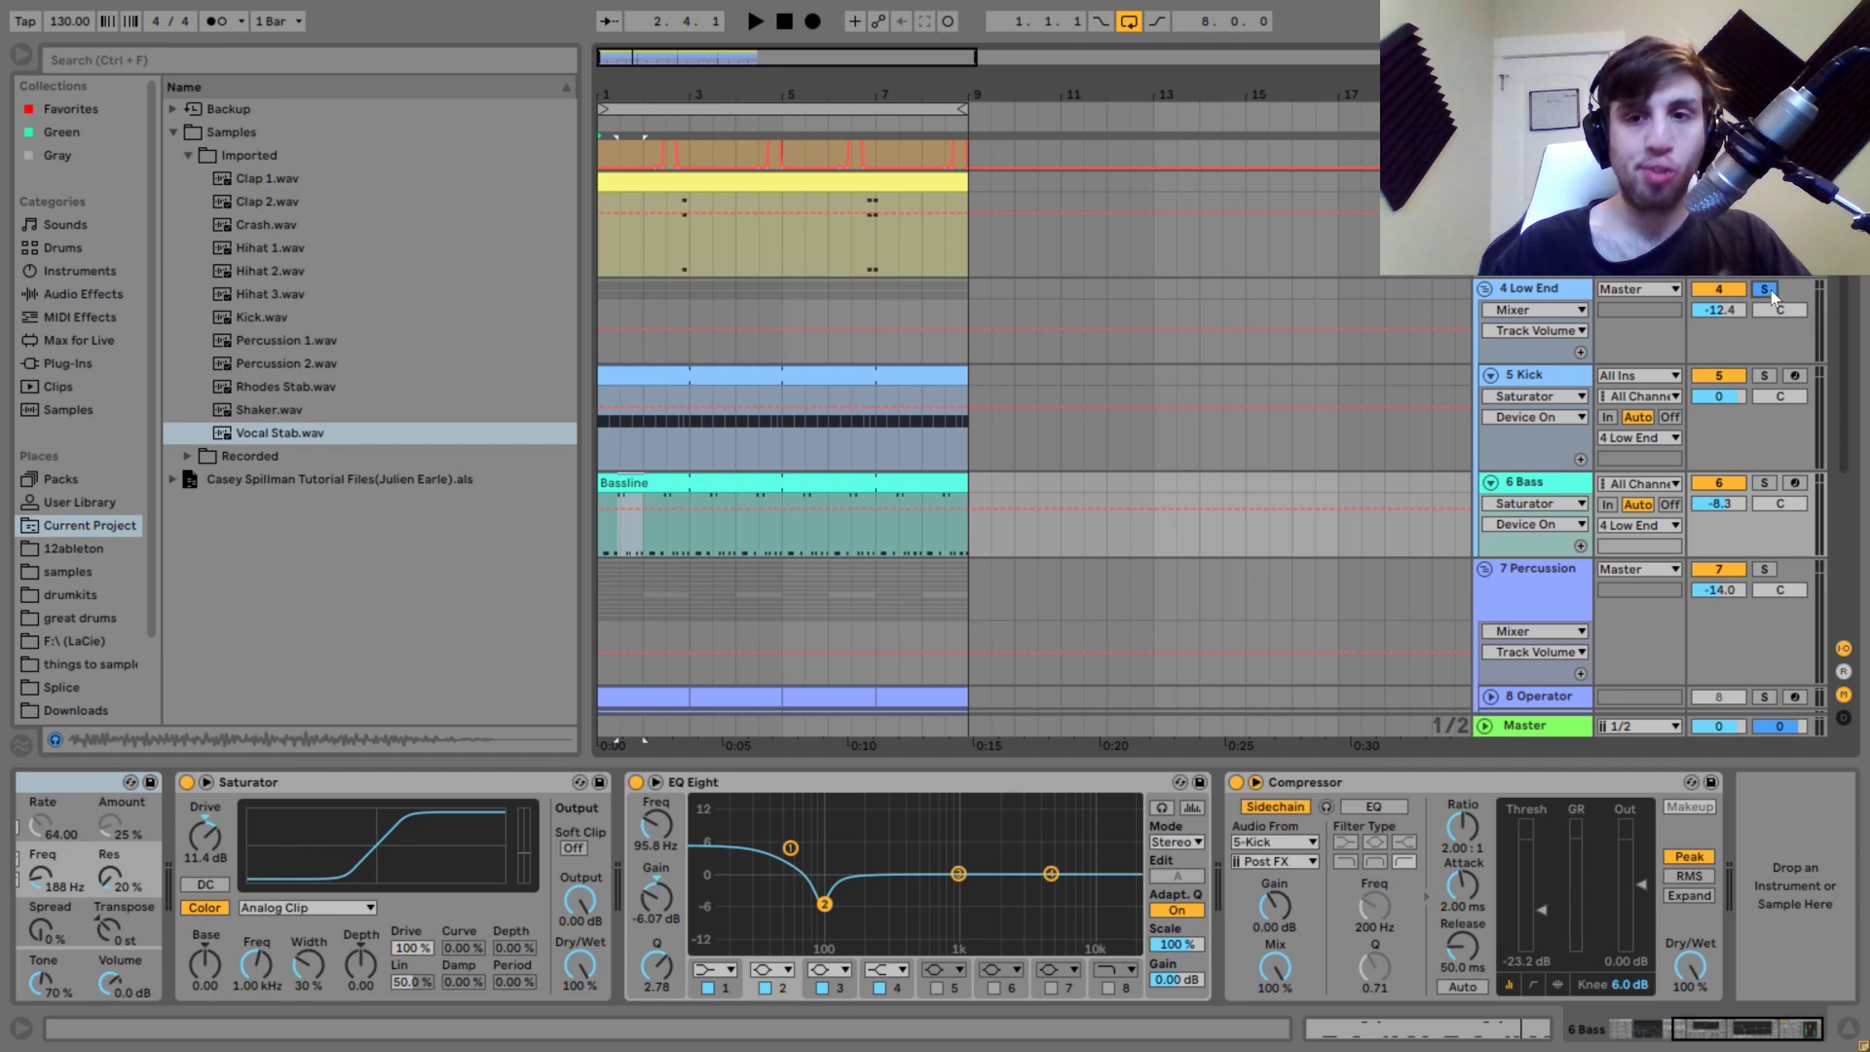
pyautogui.click(1551, 287)
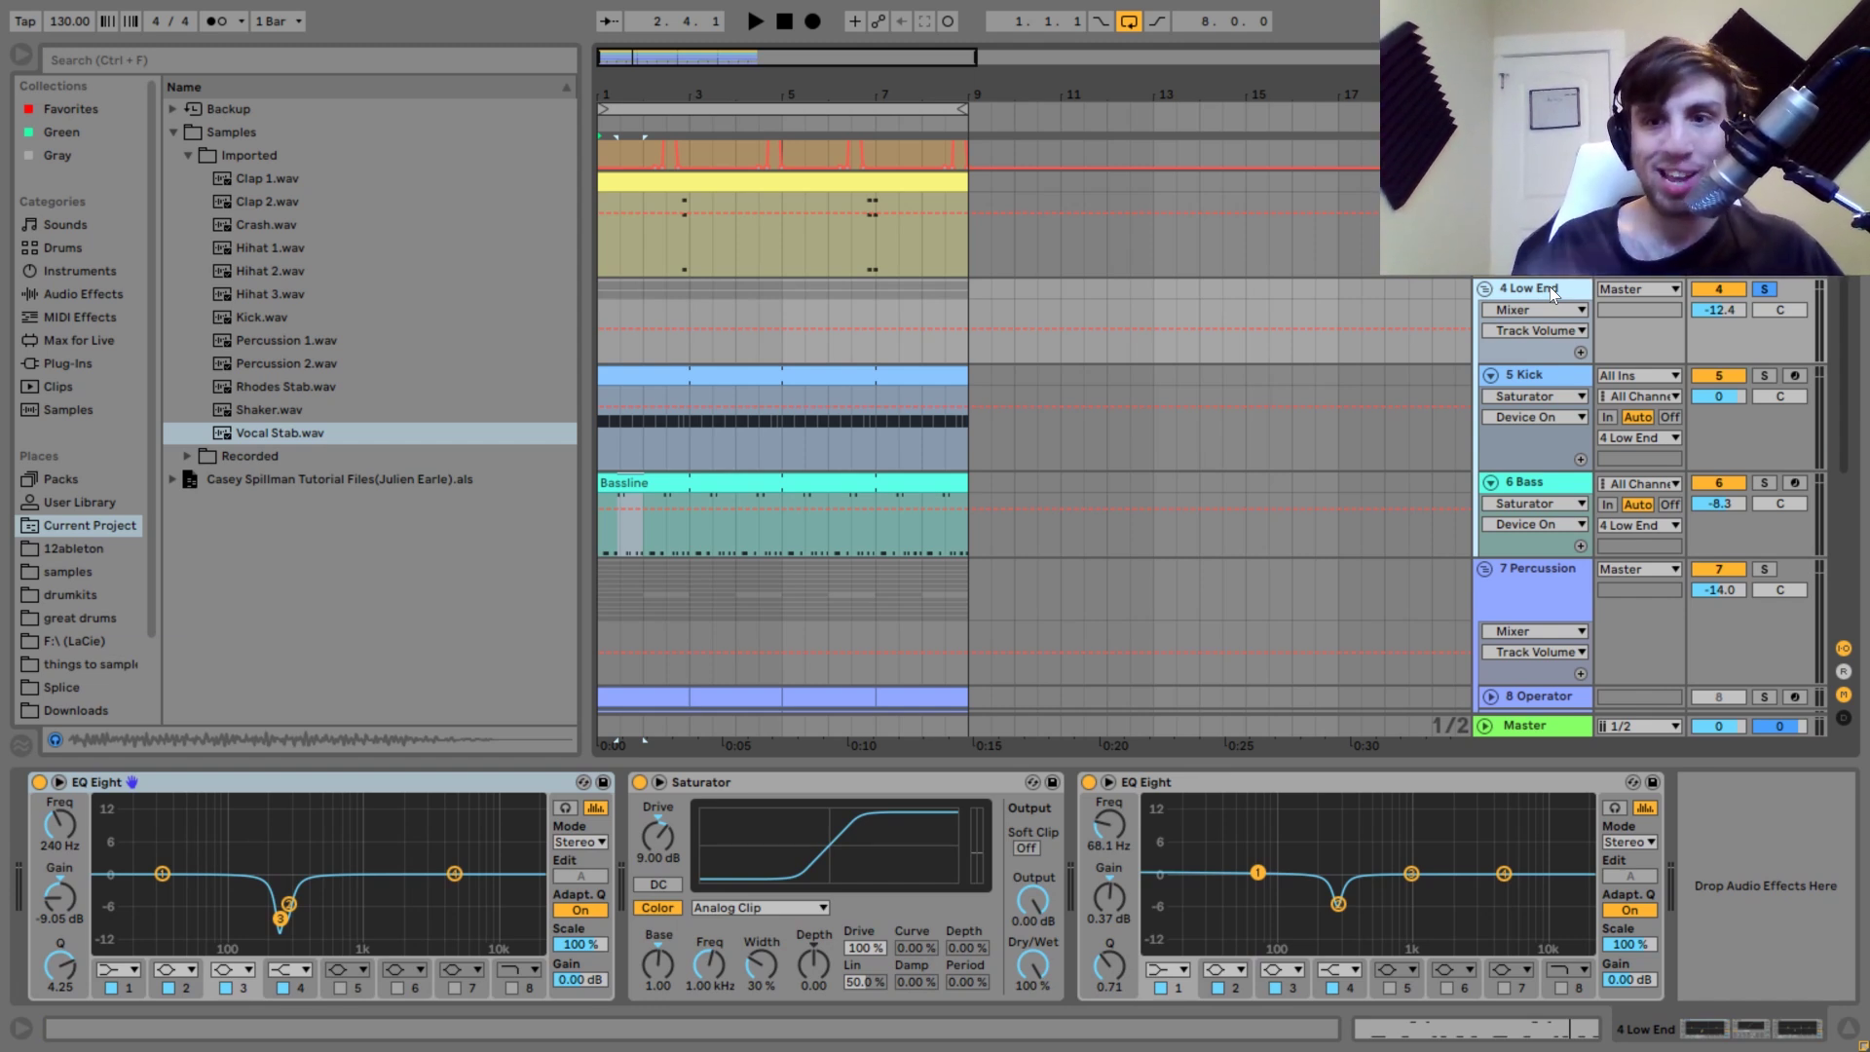
pyautogui.scroll(-5, 1551, 287)
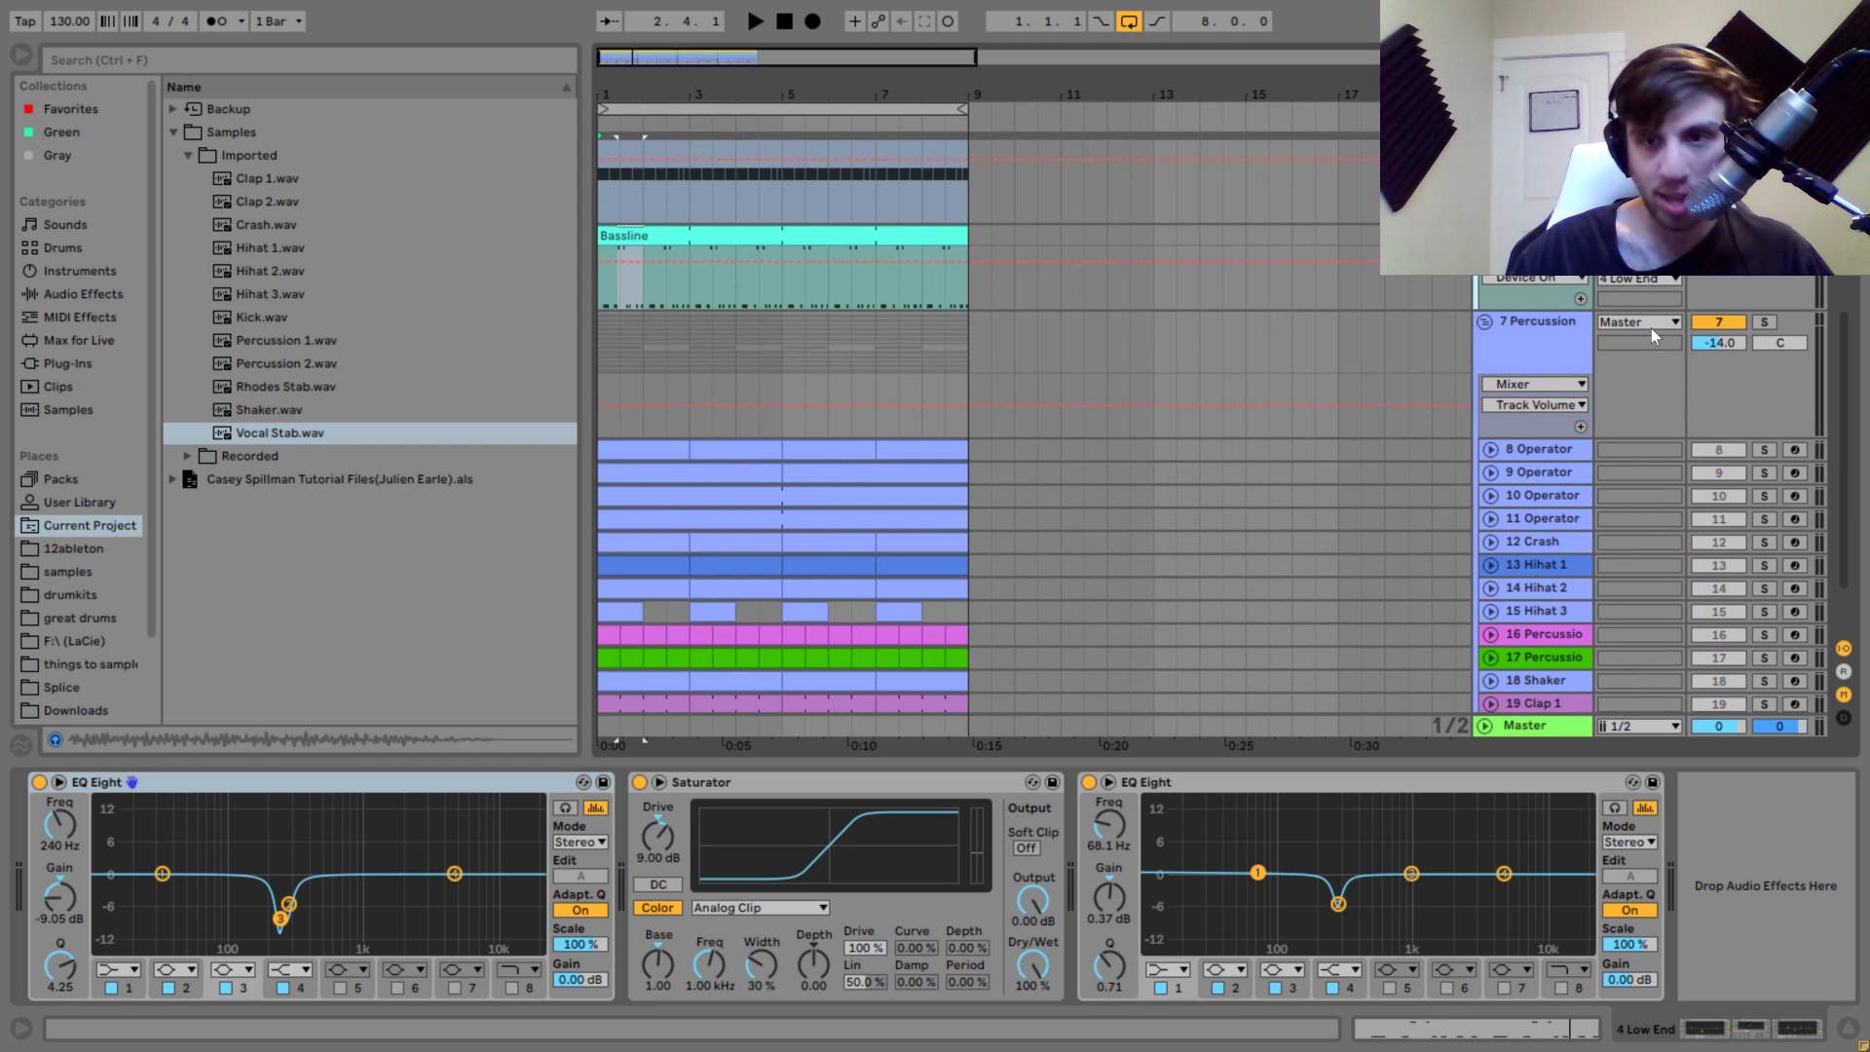
pyautogui.click(1765, 322)
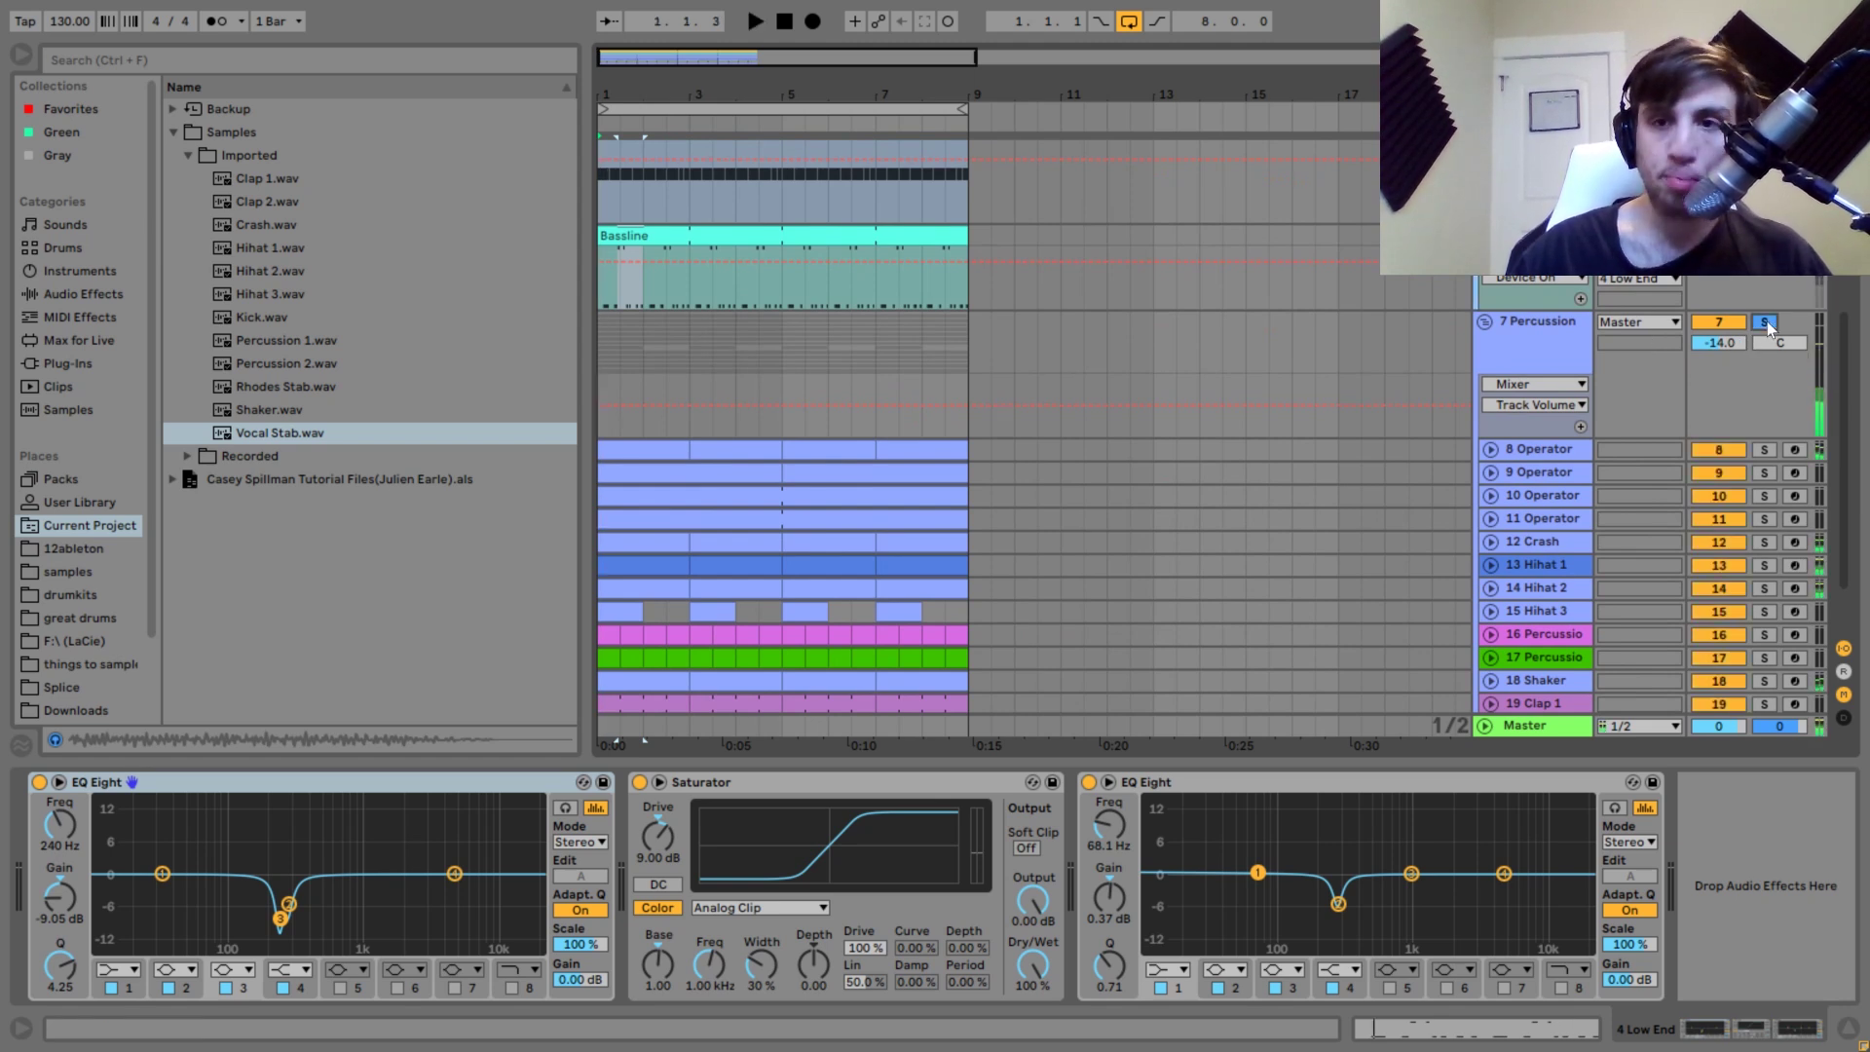
pyautogui.scroll(5, 1767, 322)
pyautogui.click(1767, 277)
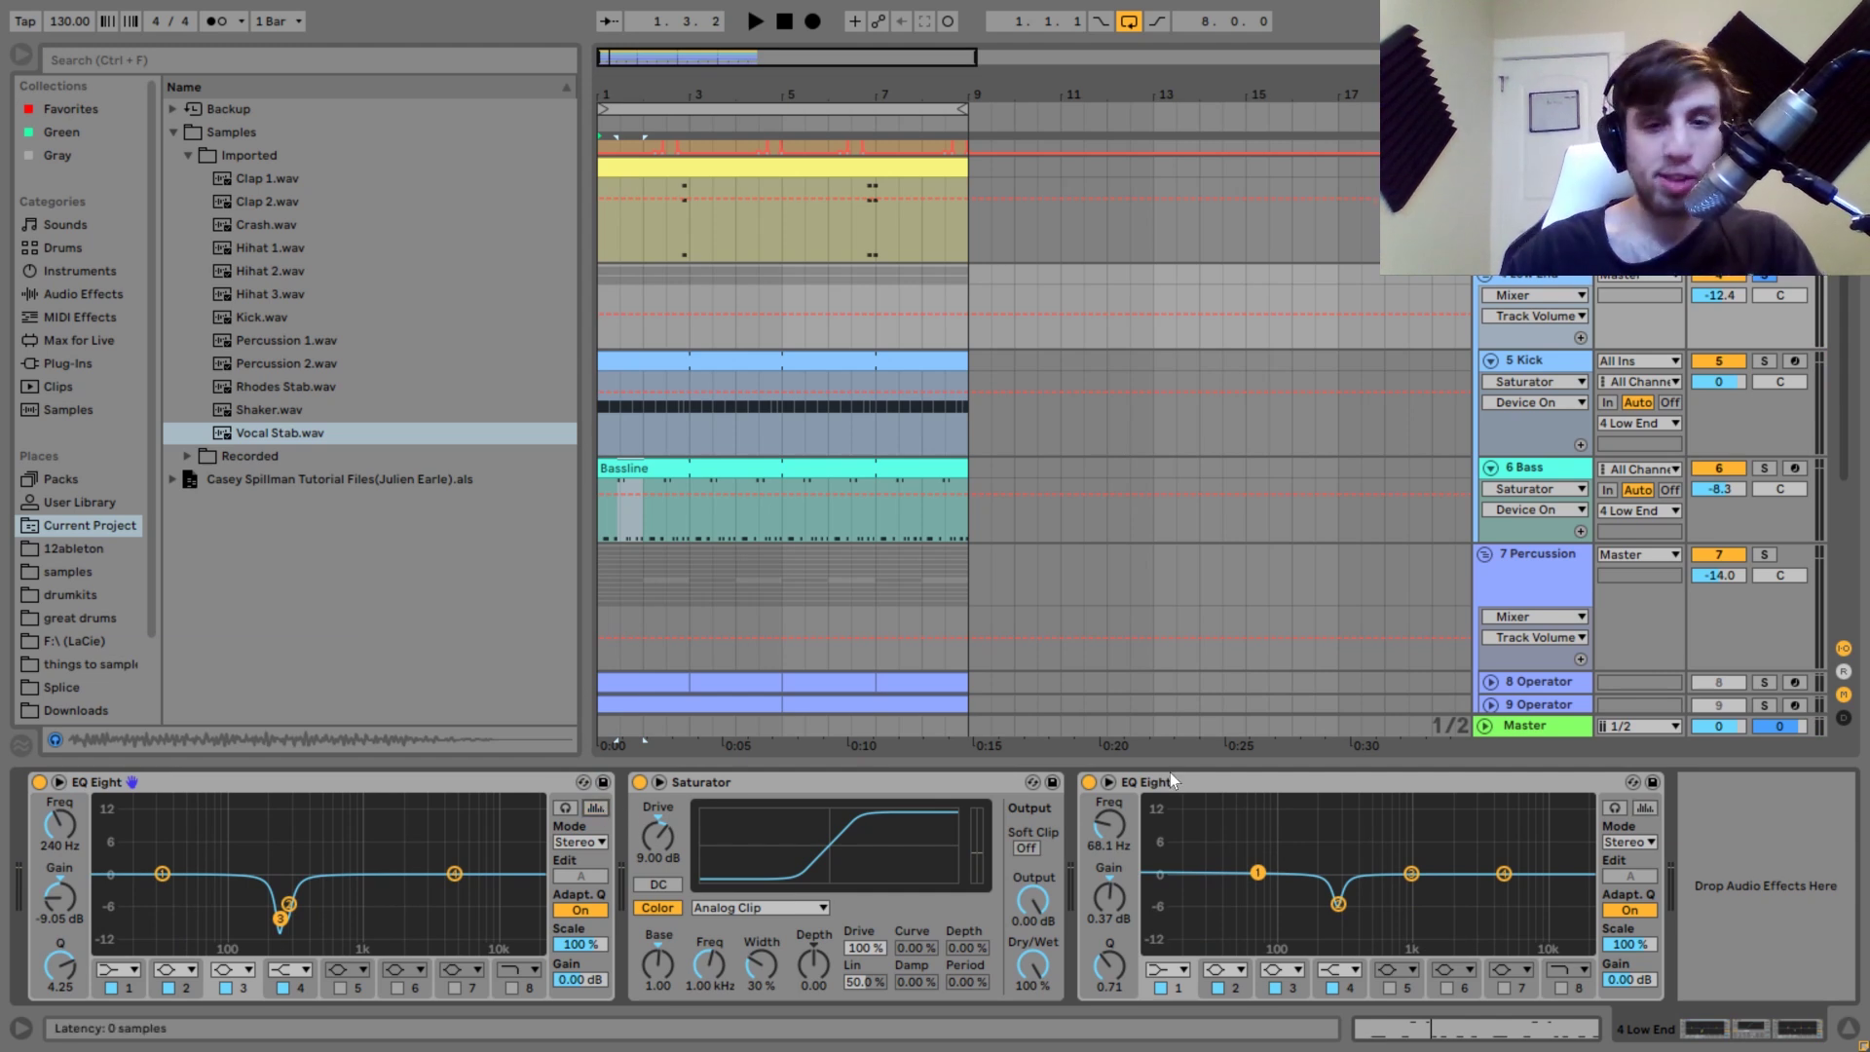
pyautogui.click(1090, 783)
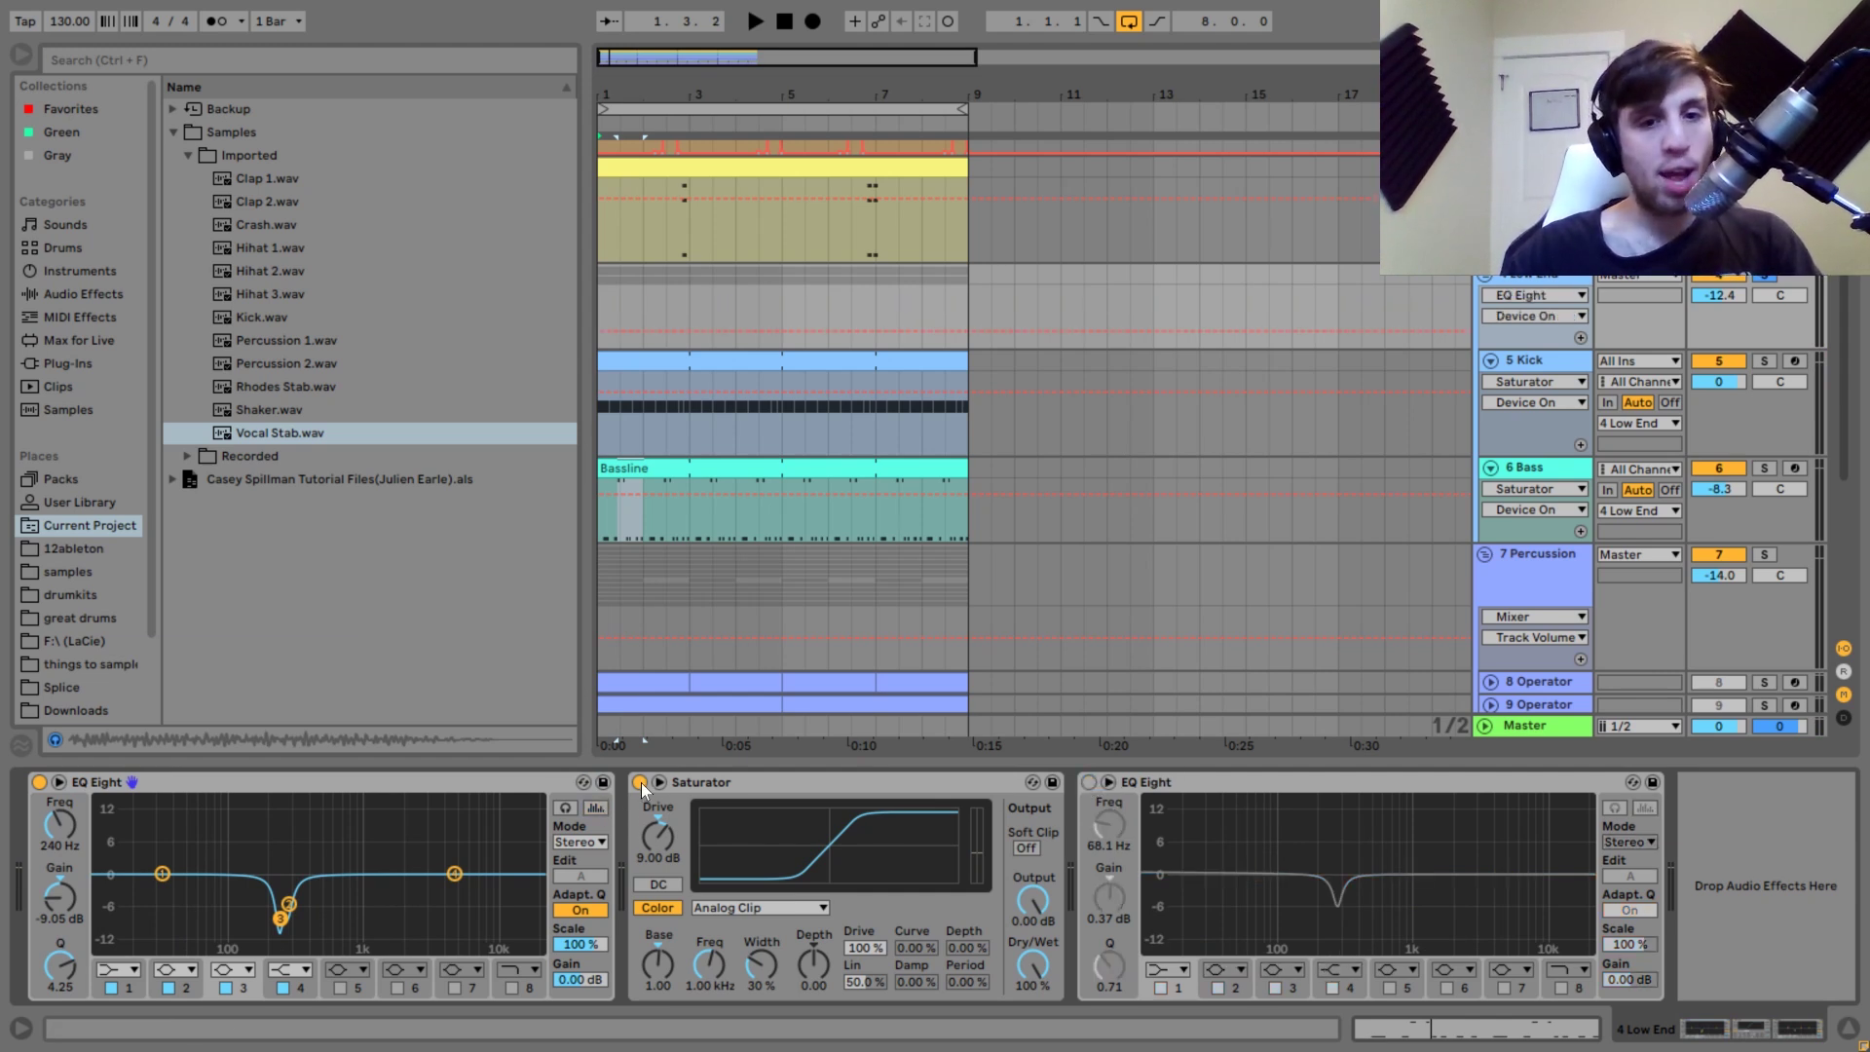
pyautogui.click(38, 782)
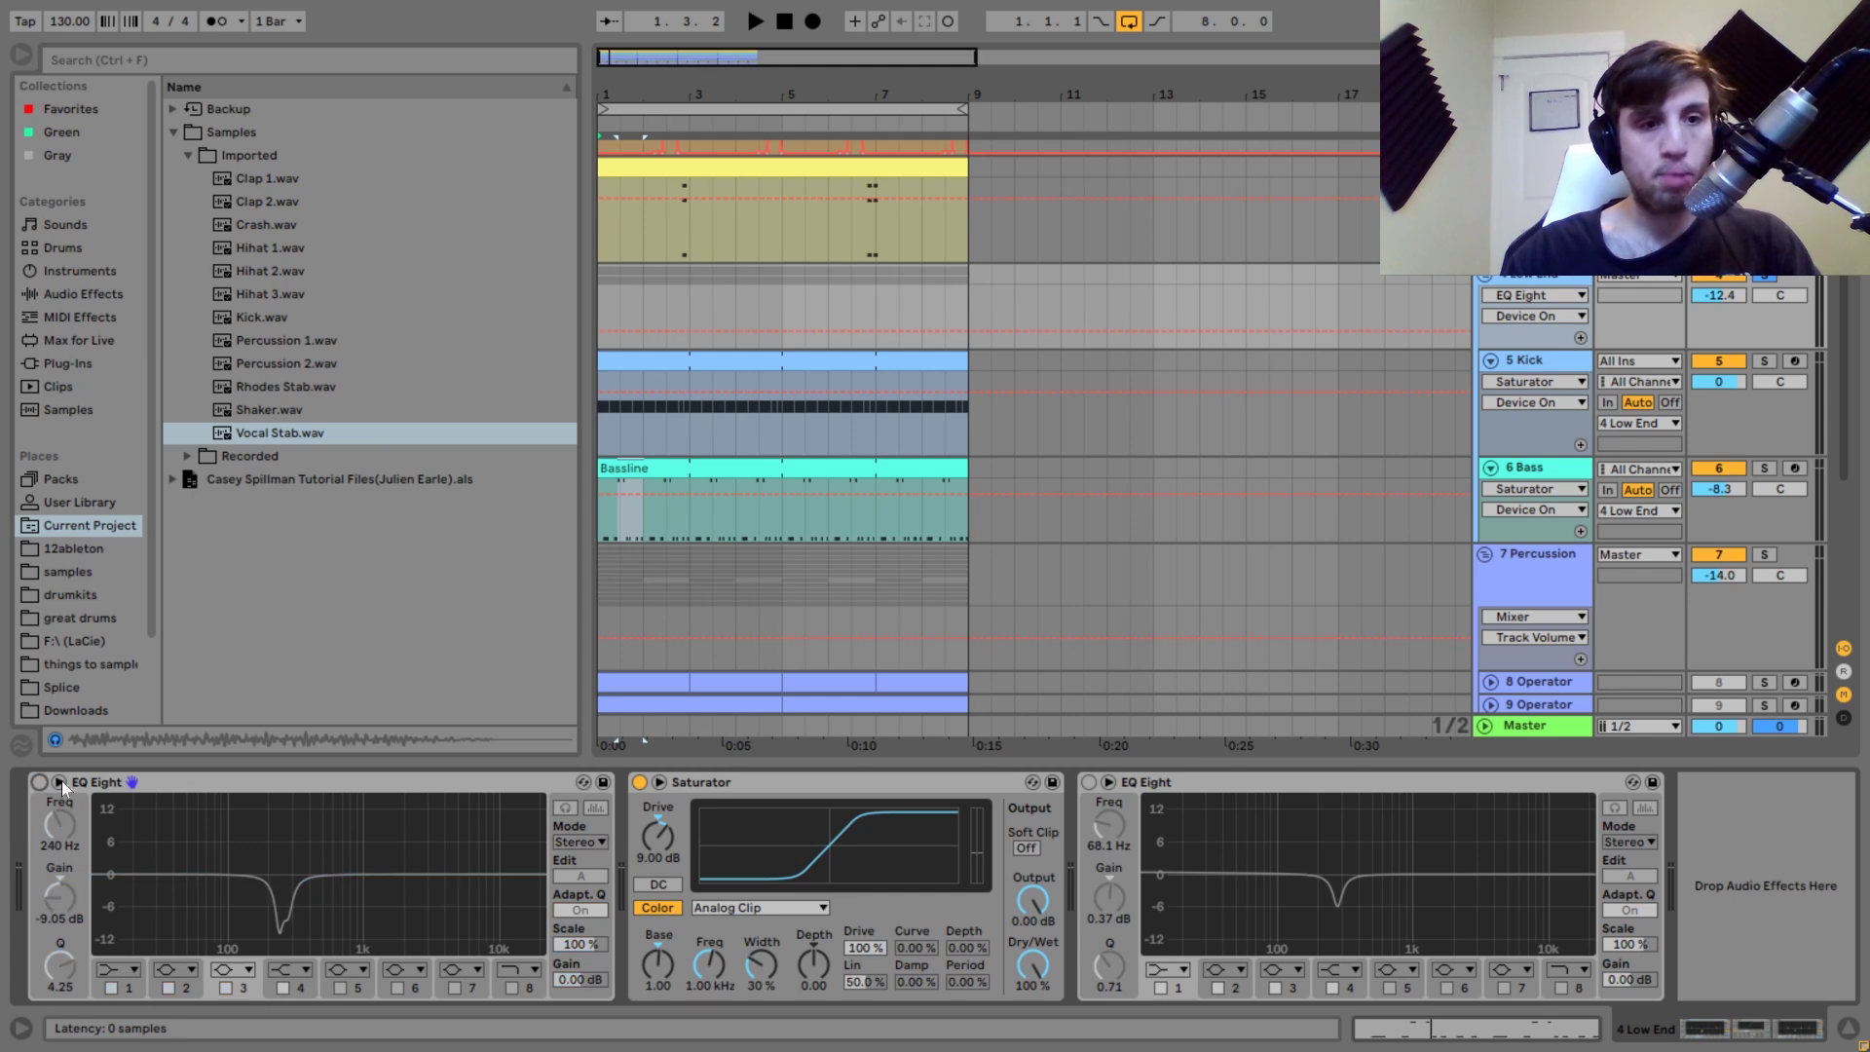
pyautogui.click(640, 782)
pyautogui.press('space')
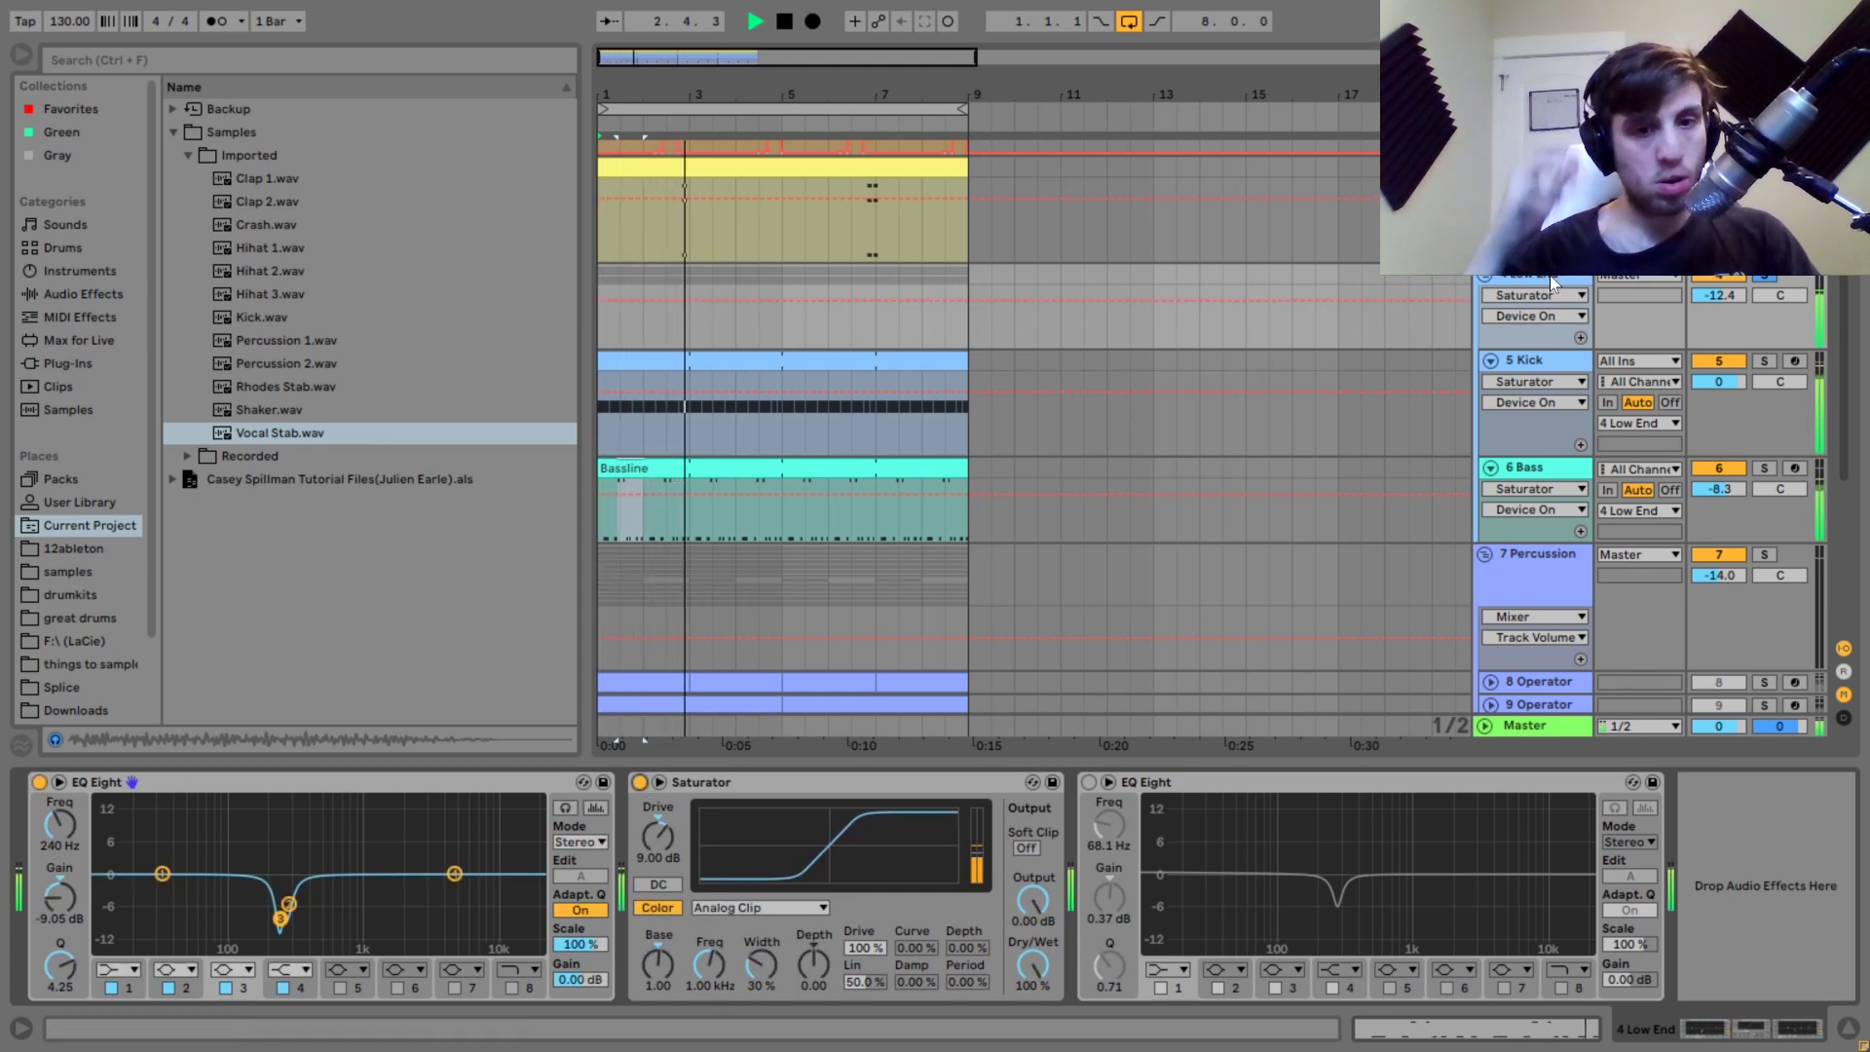
pyautogui.press('space')
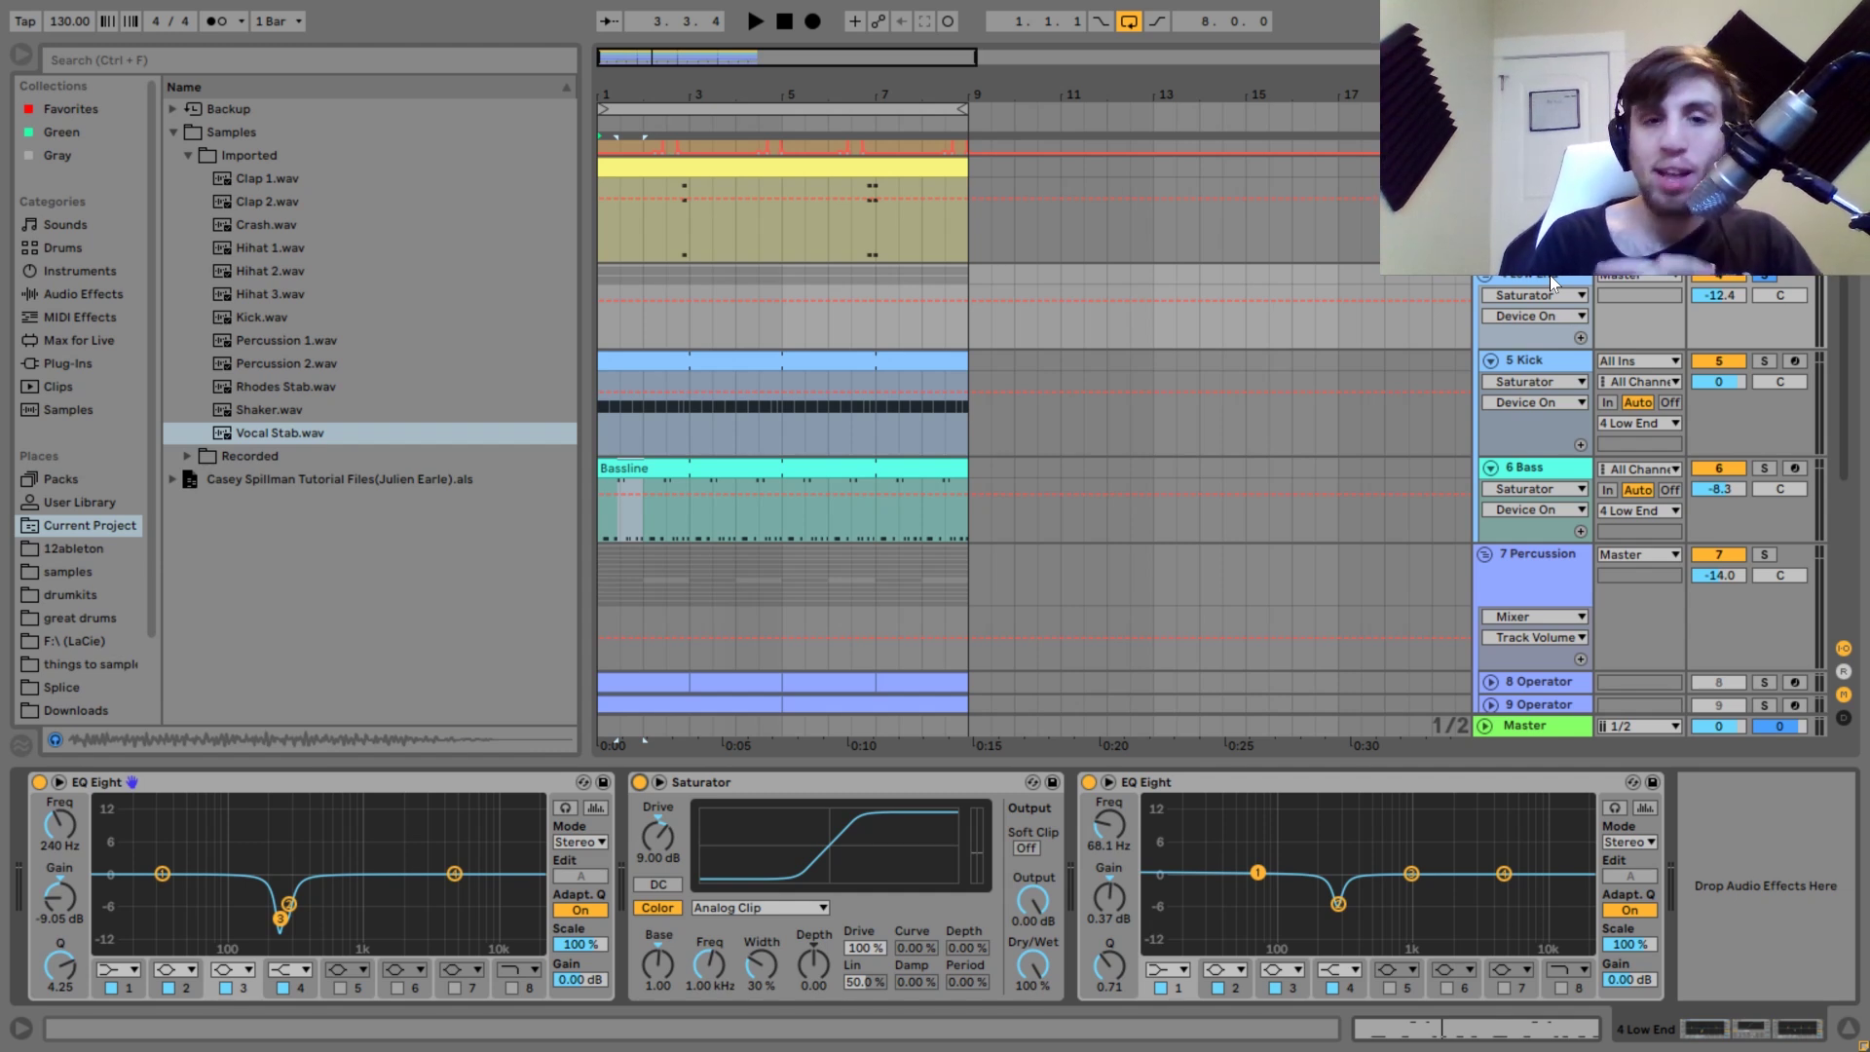
pyautogui.press('space')
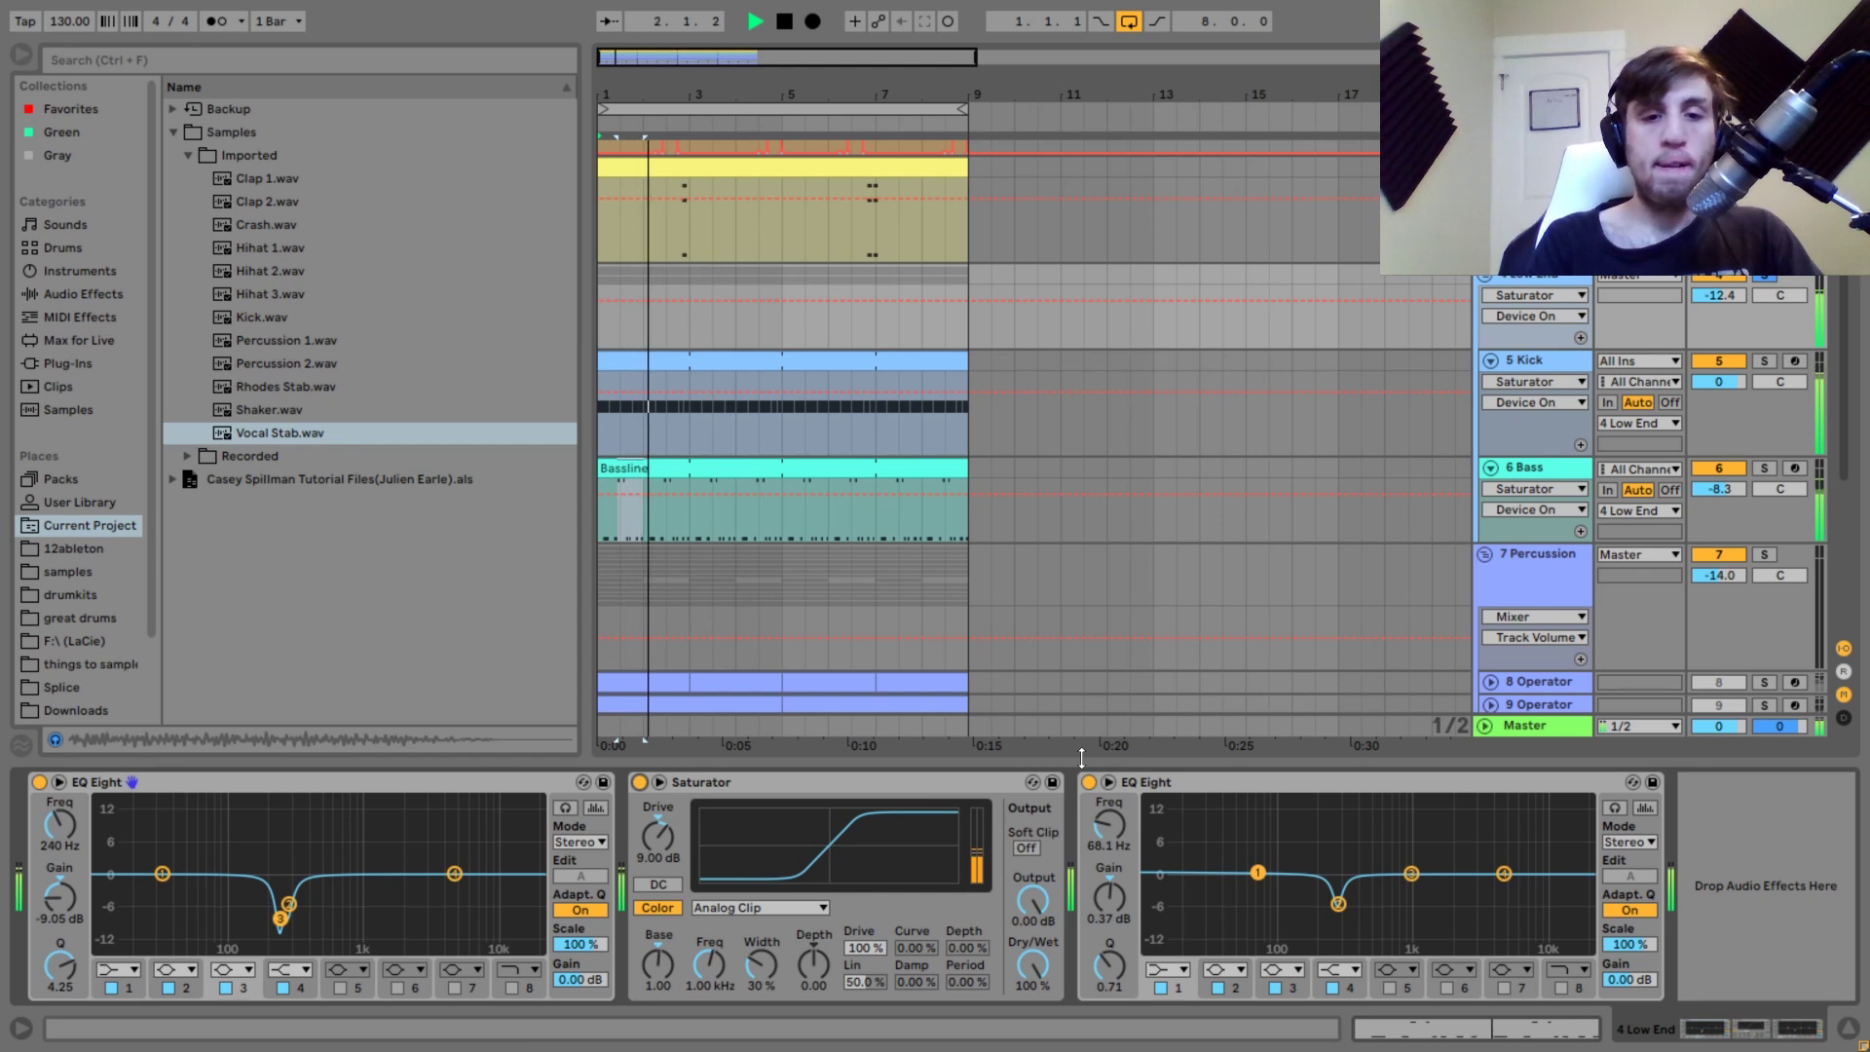
pyautogui.press('space')
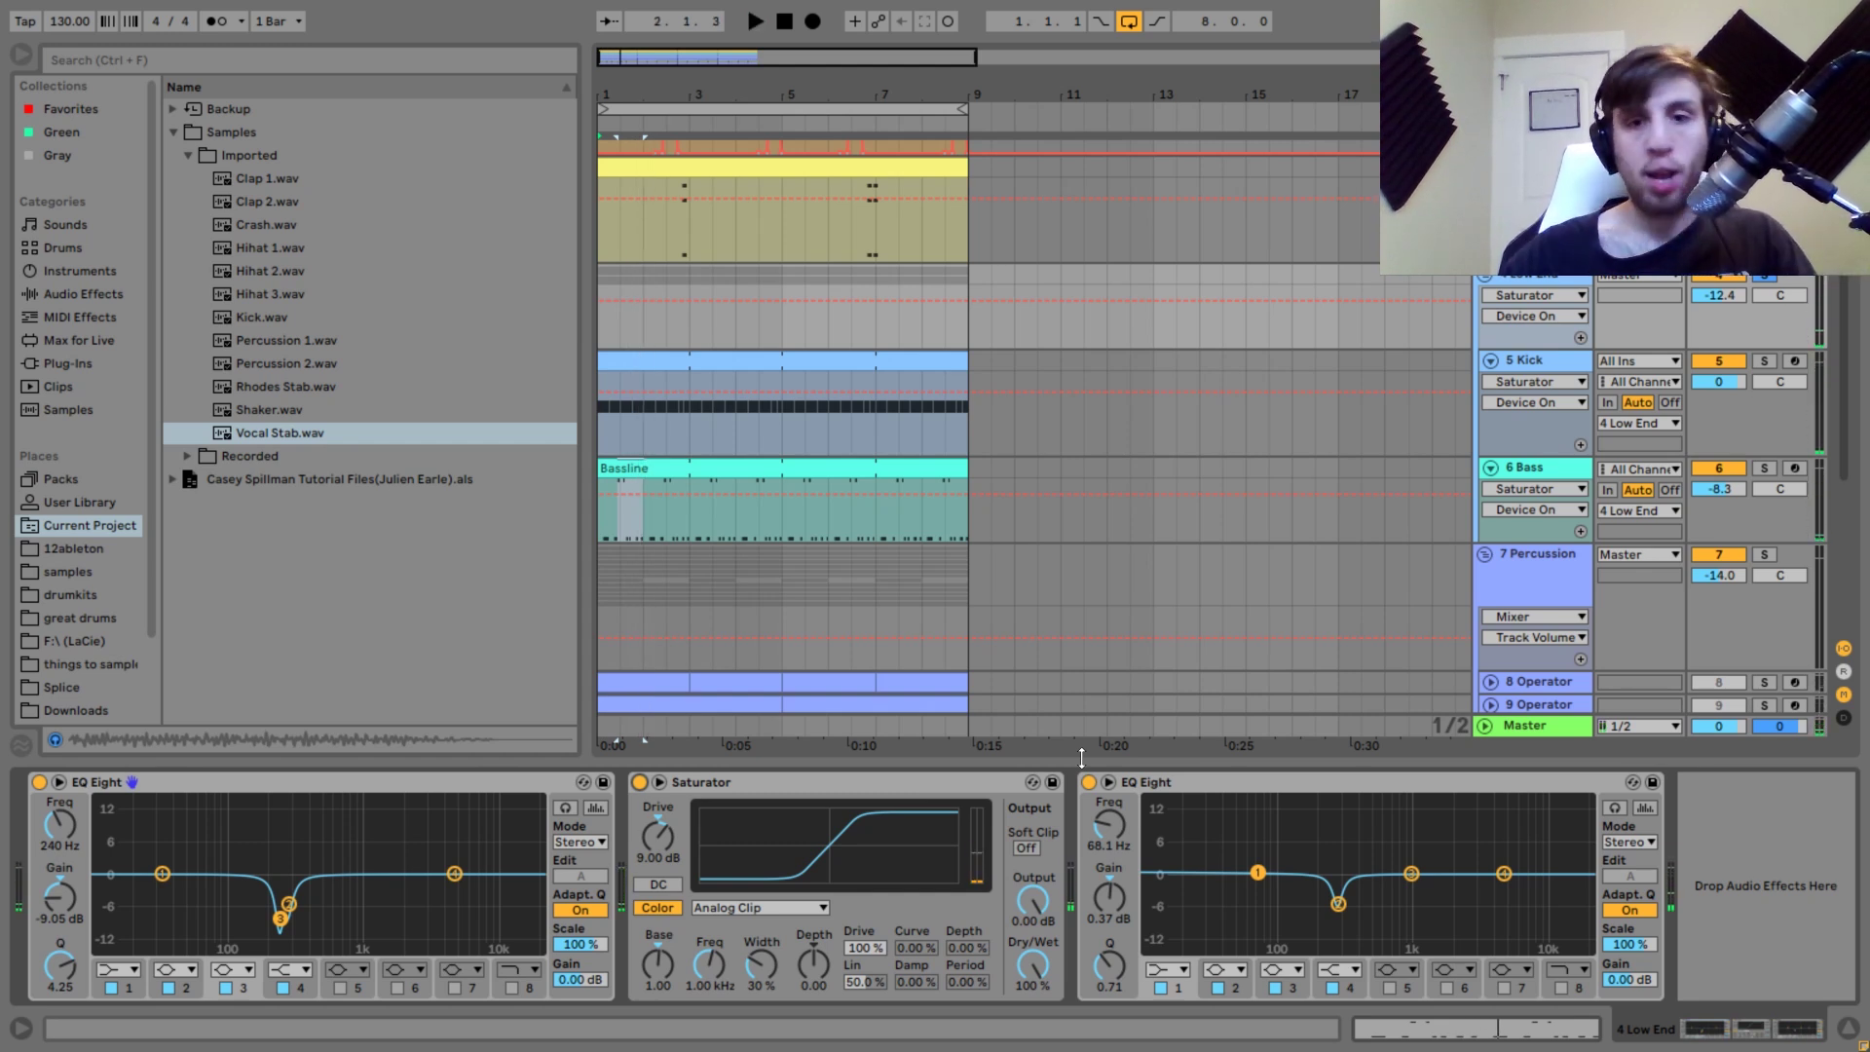
pyautogui.click(1145, 785)
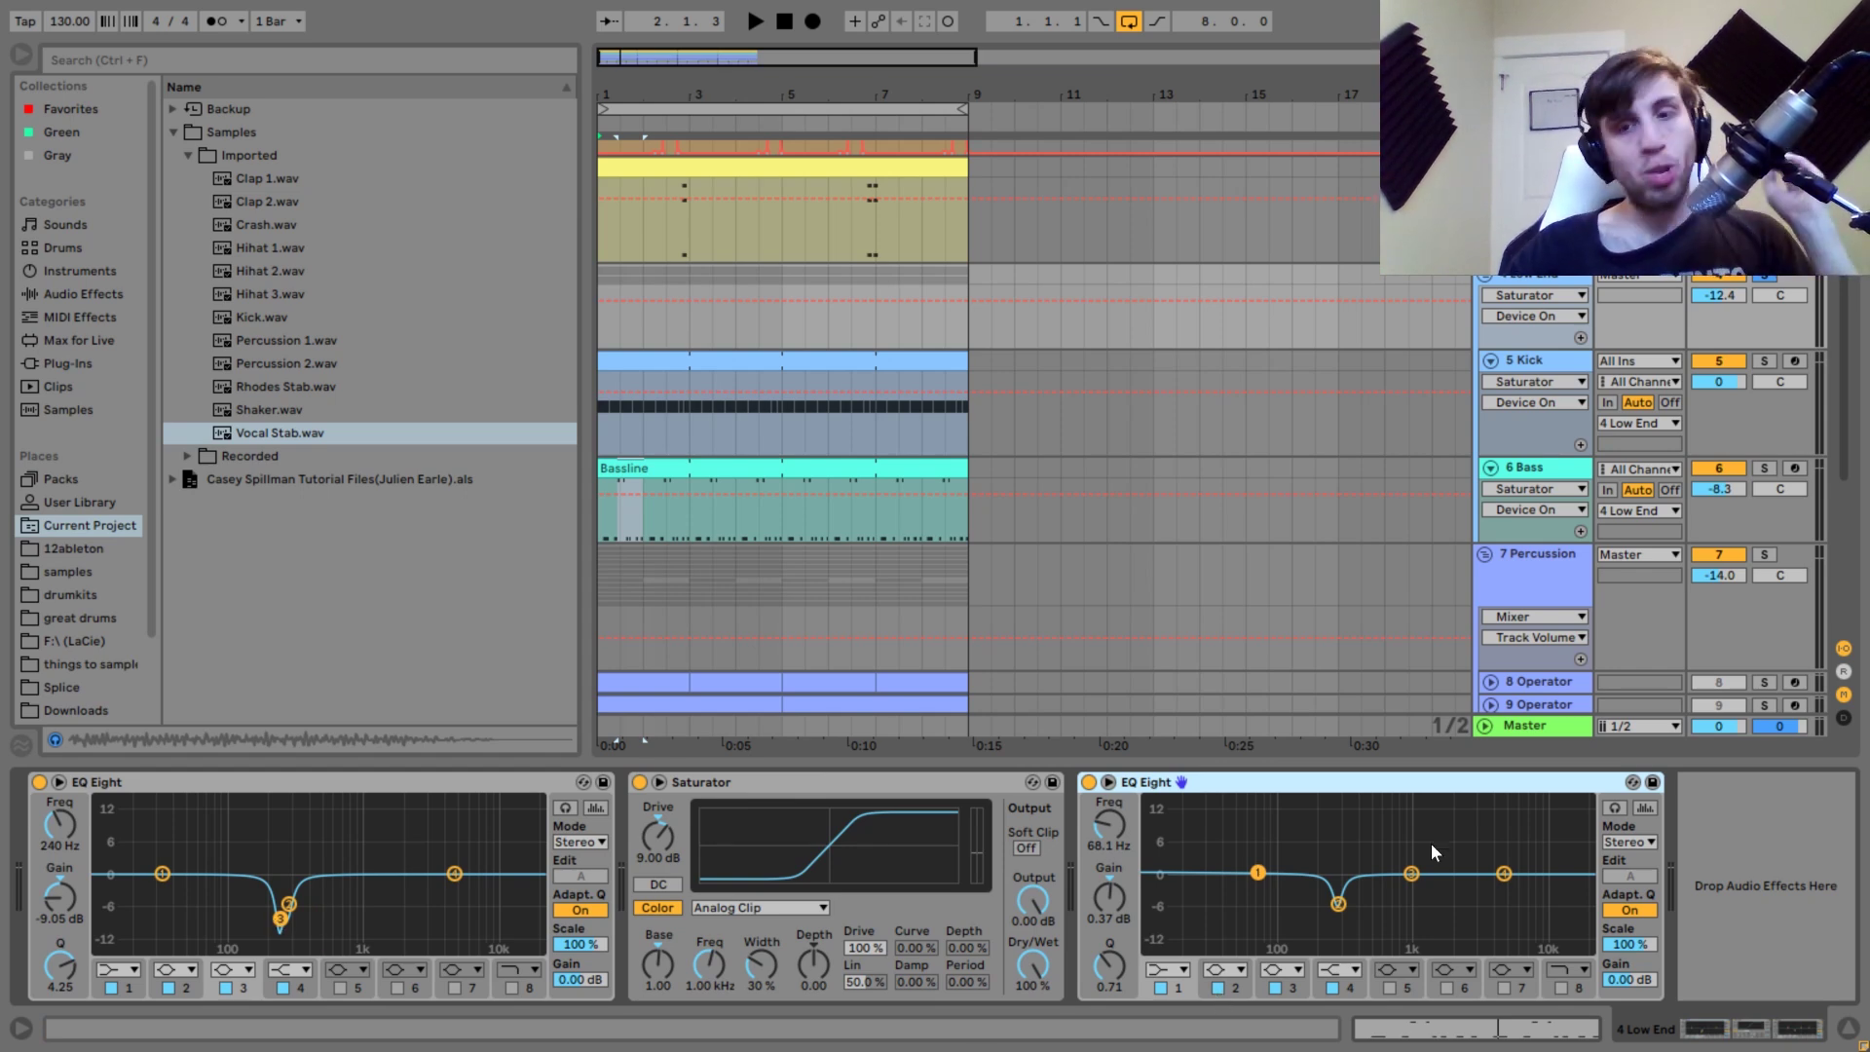
pyautogui.click(1552, 465)
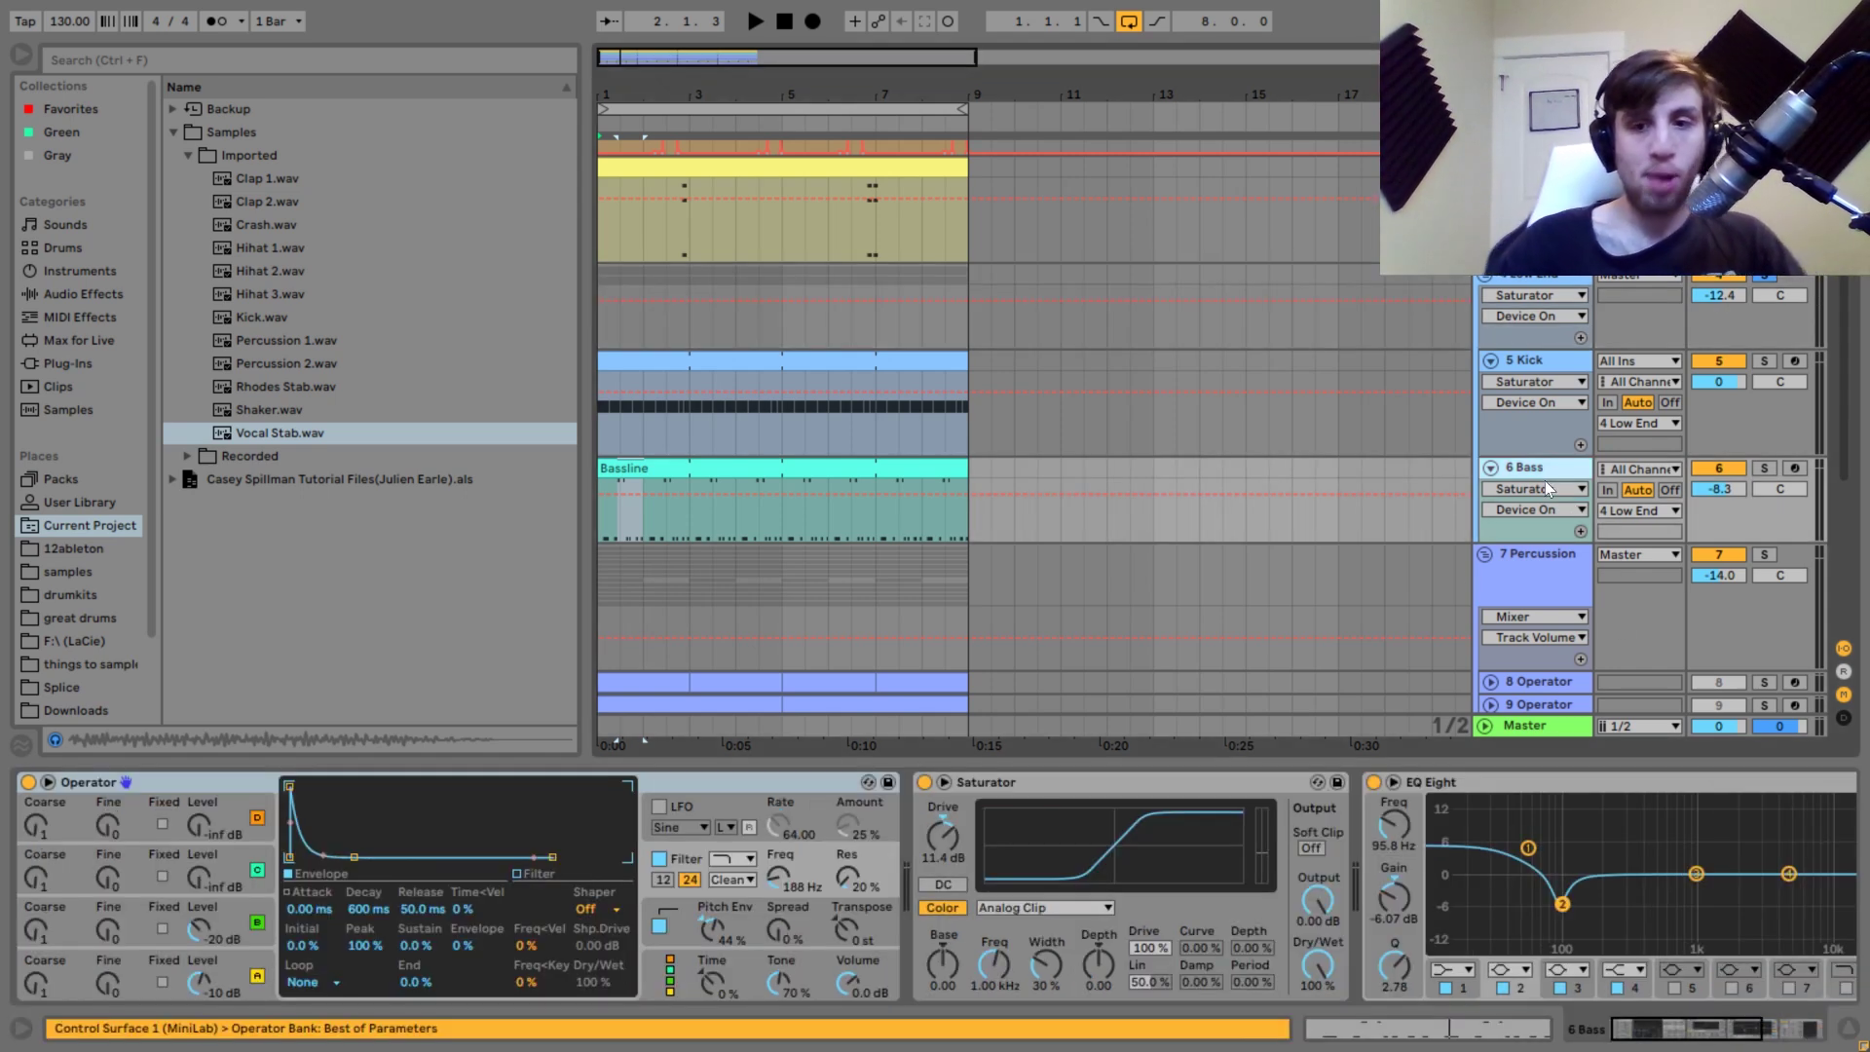
pyautogui.click(1534, 366)
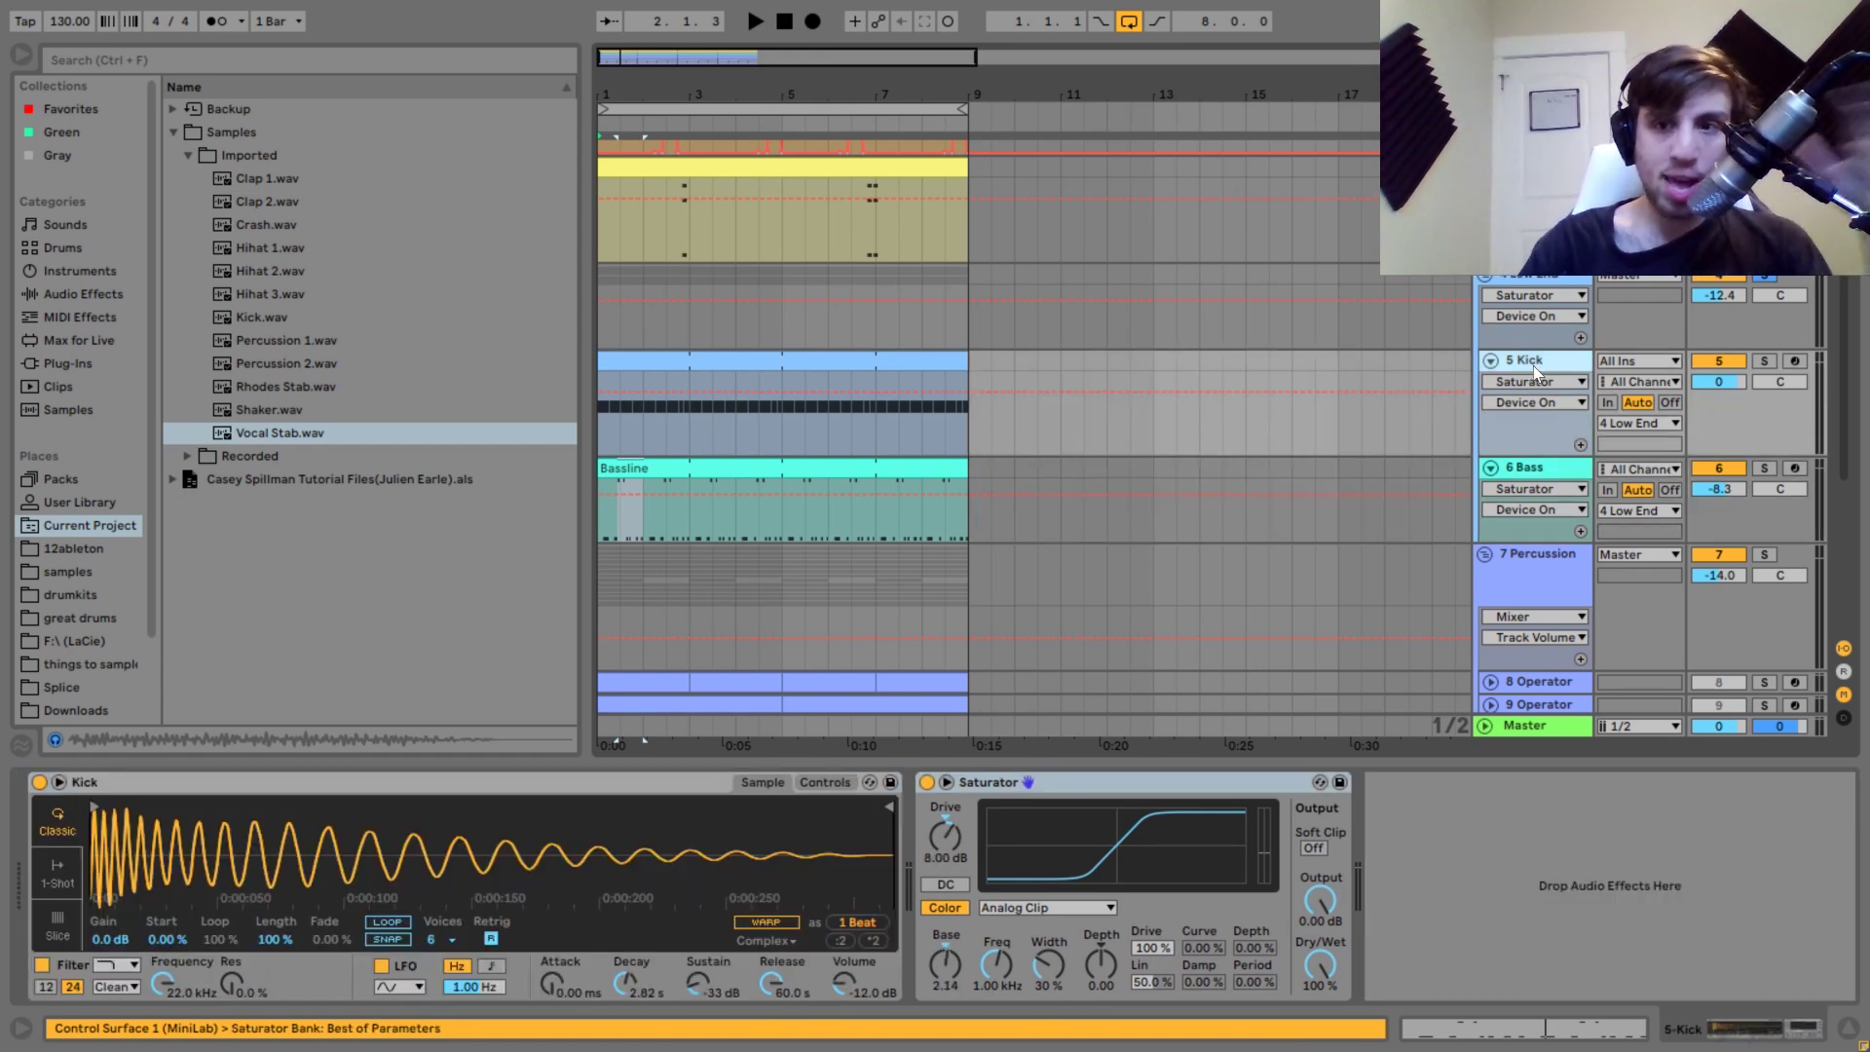
pyautogui.click(1528, 280)
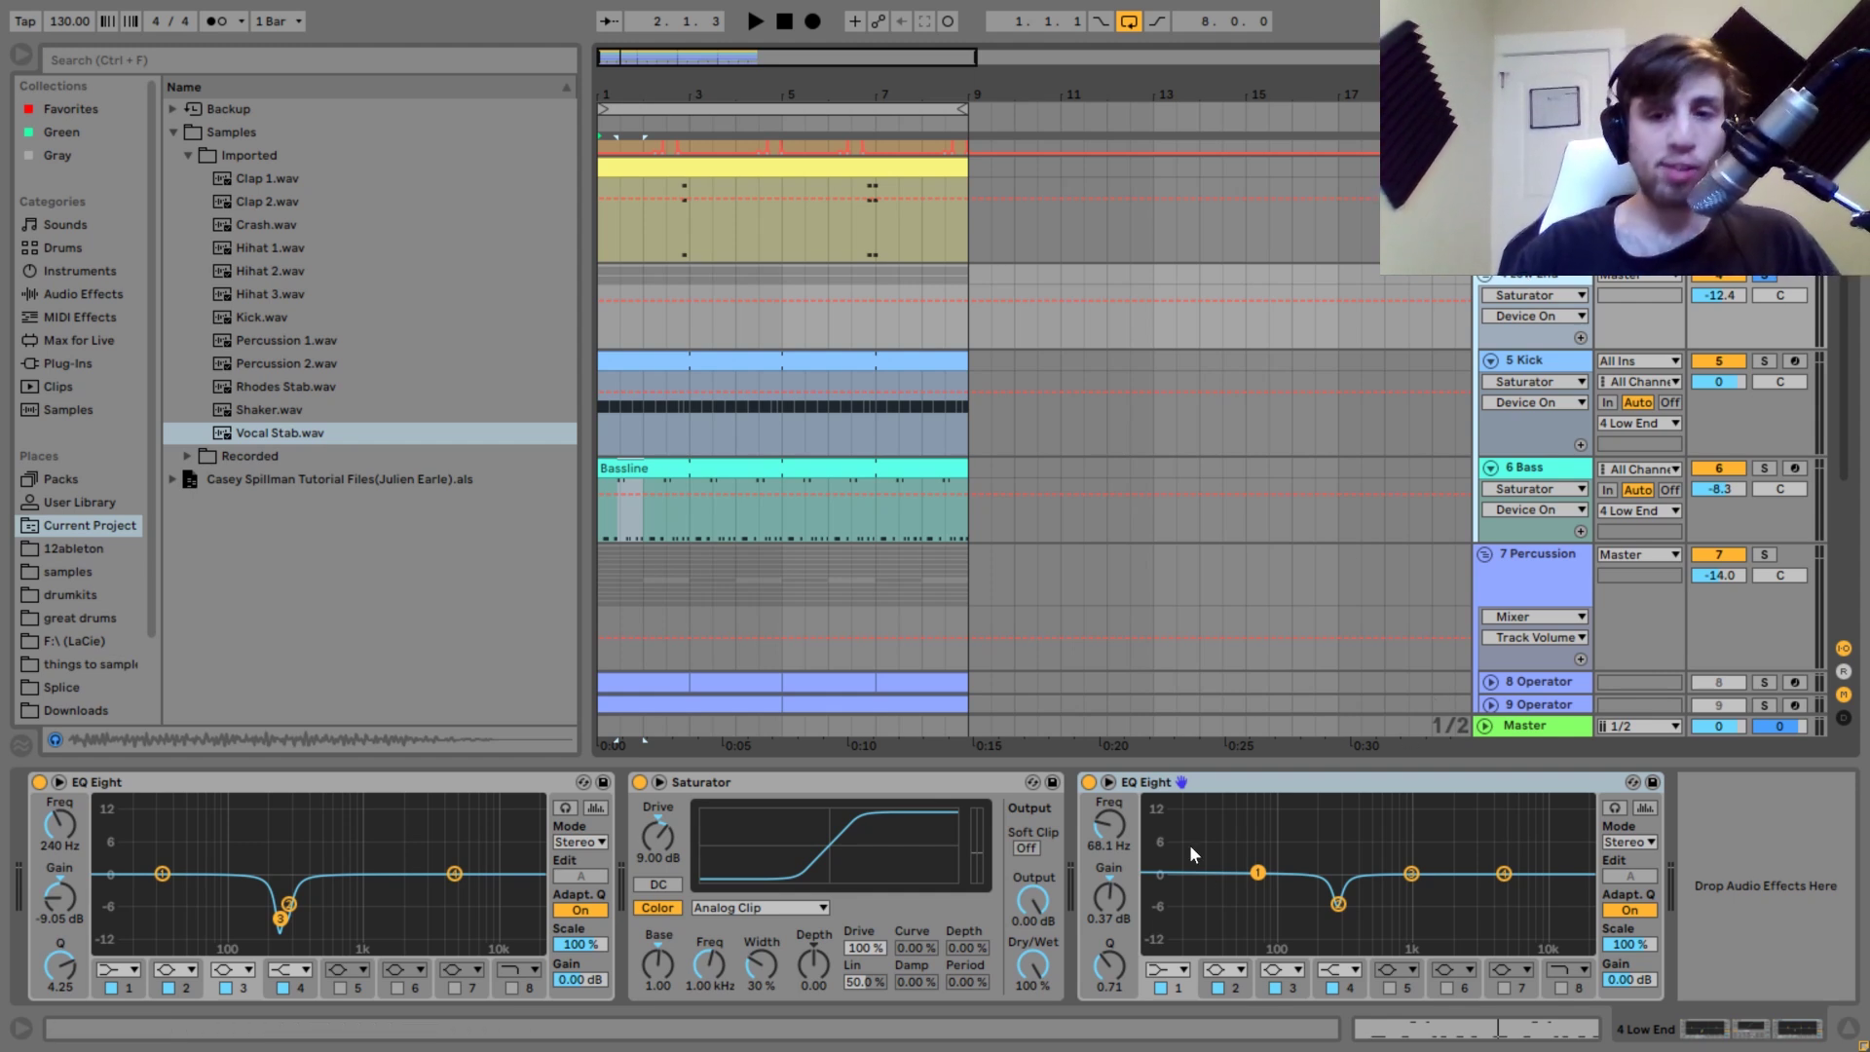
pyautogui.press('space')
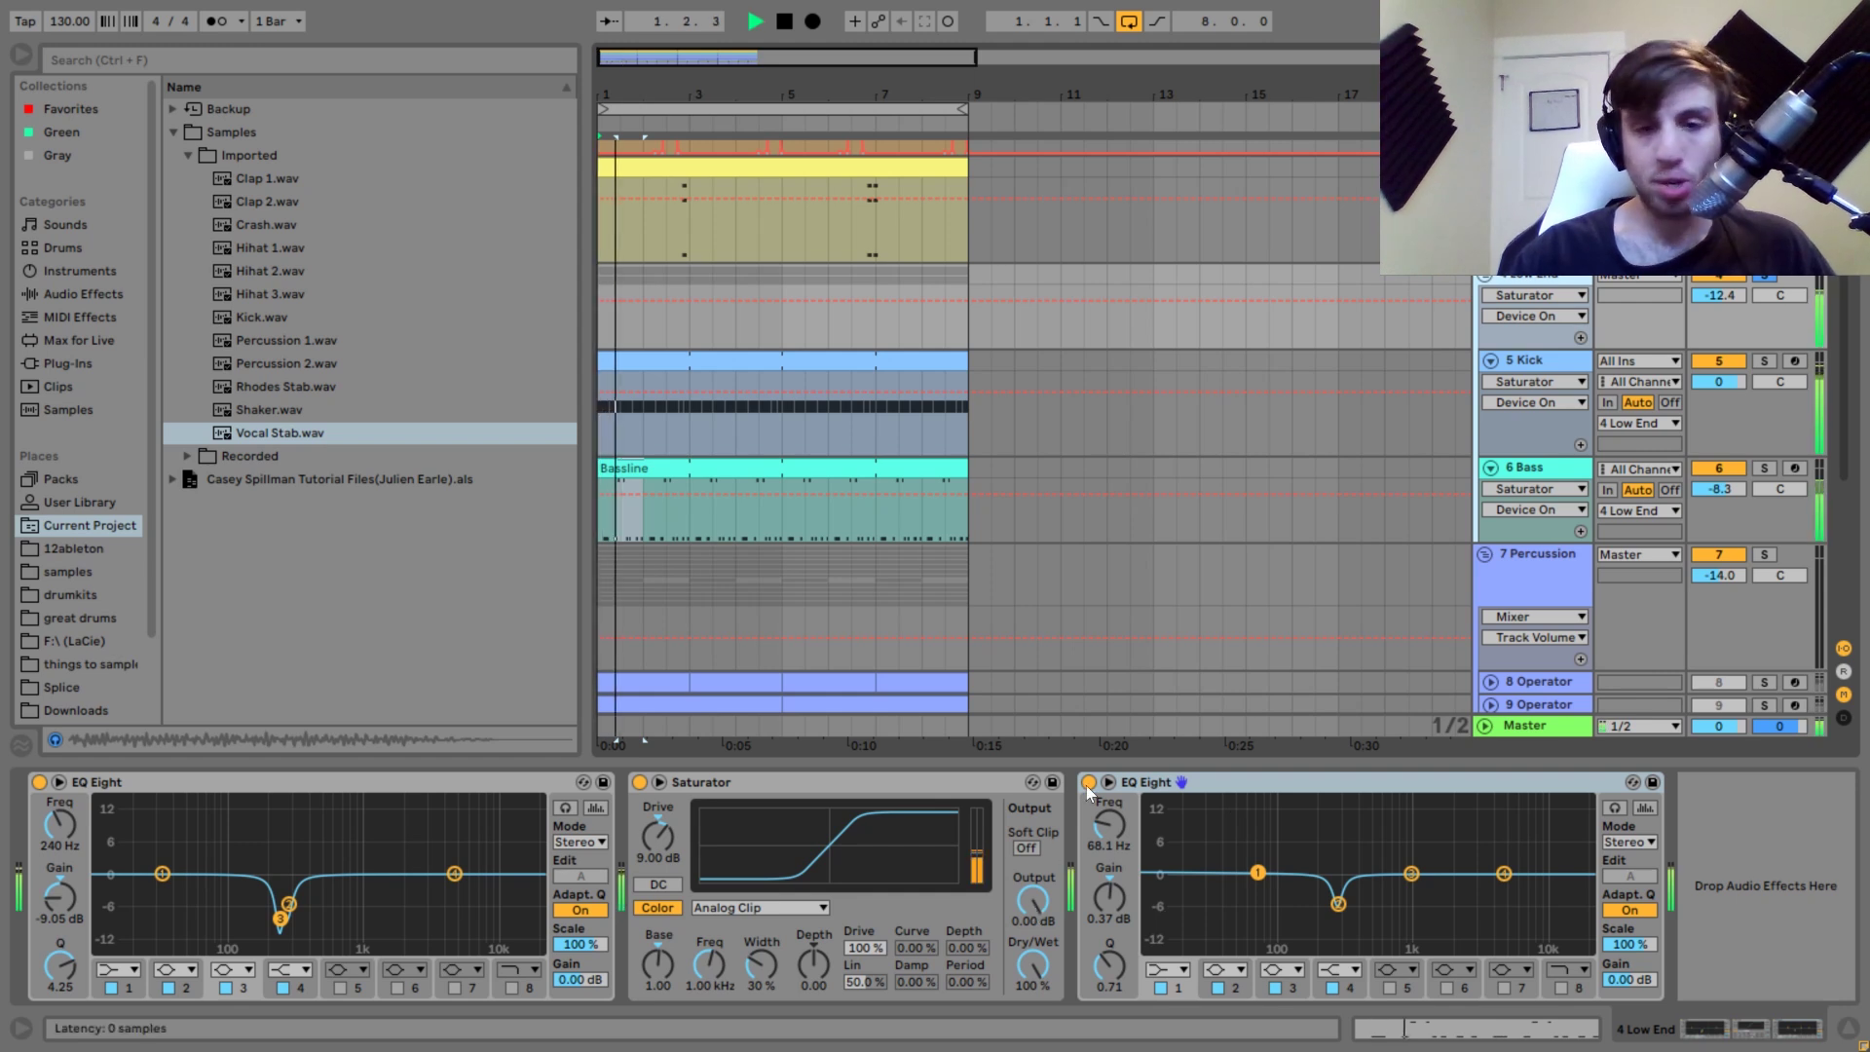
pyautogui.press('0')
pyautogui.click(43, 783)
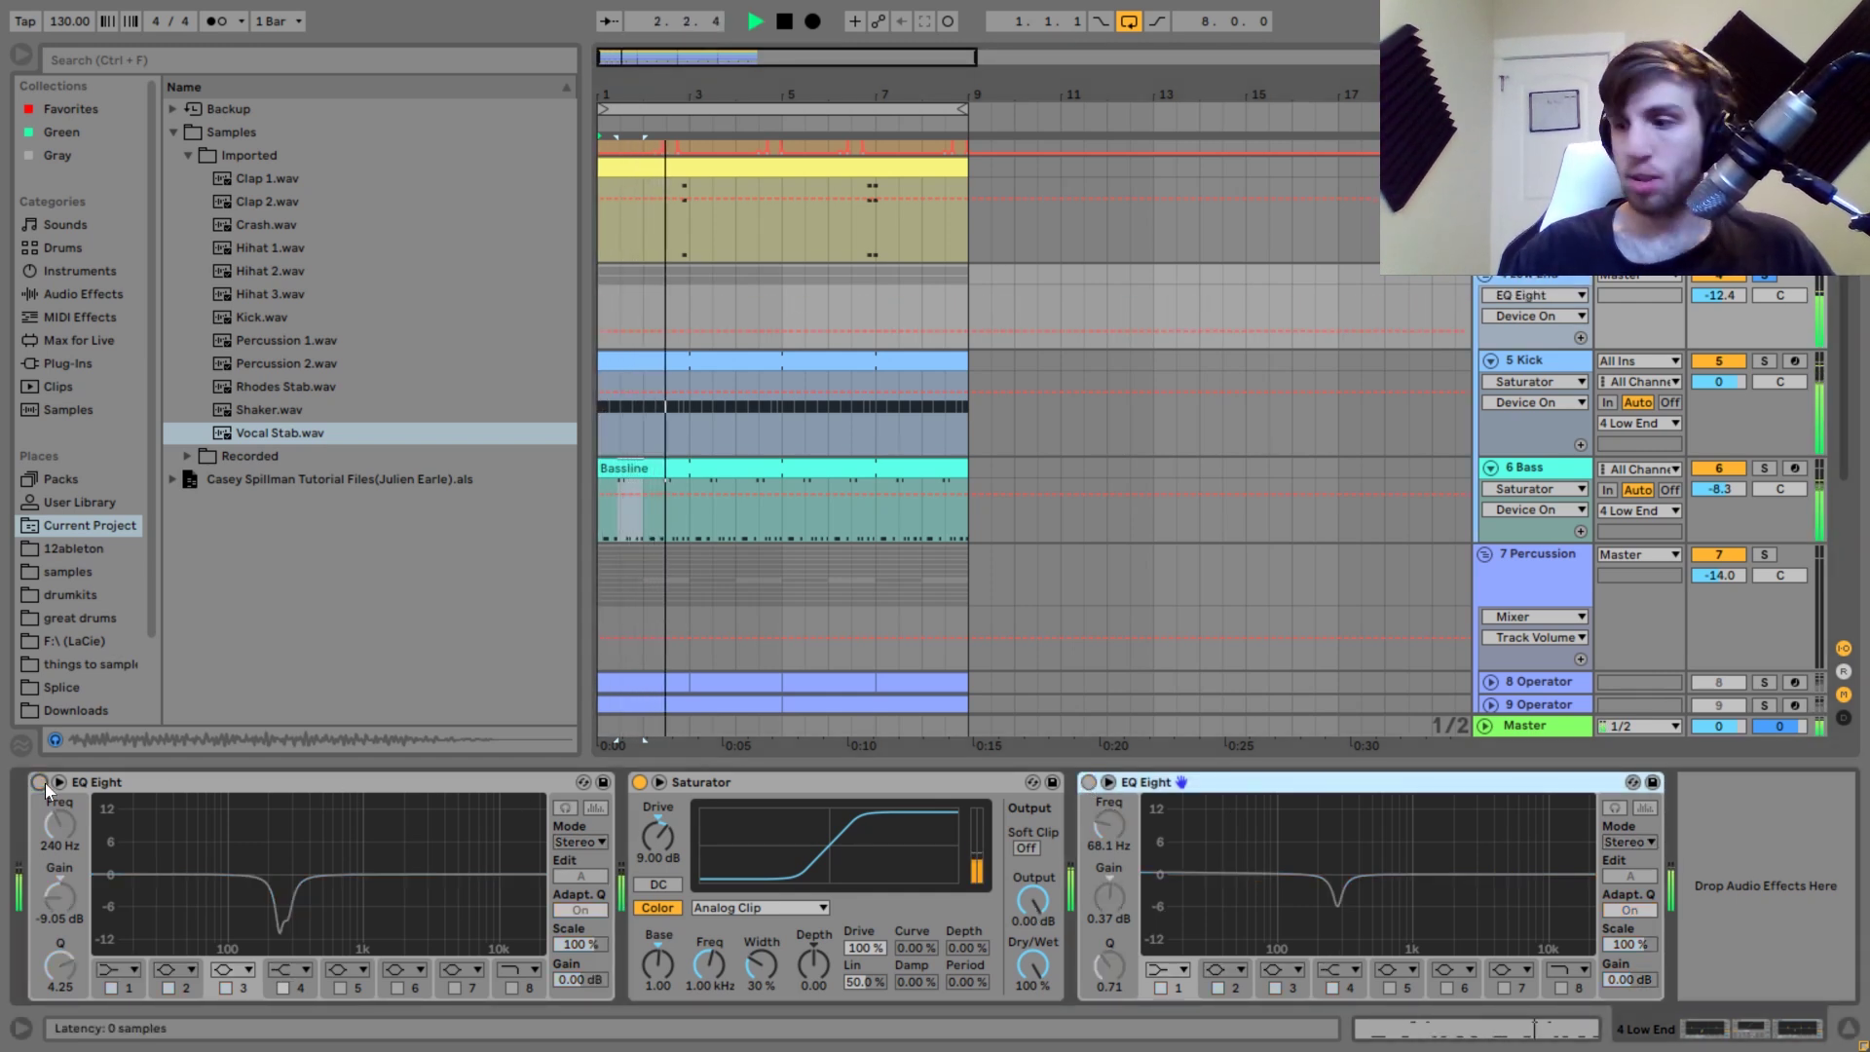
pyautogui.click(43, 783)
pyautogui.press('0')
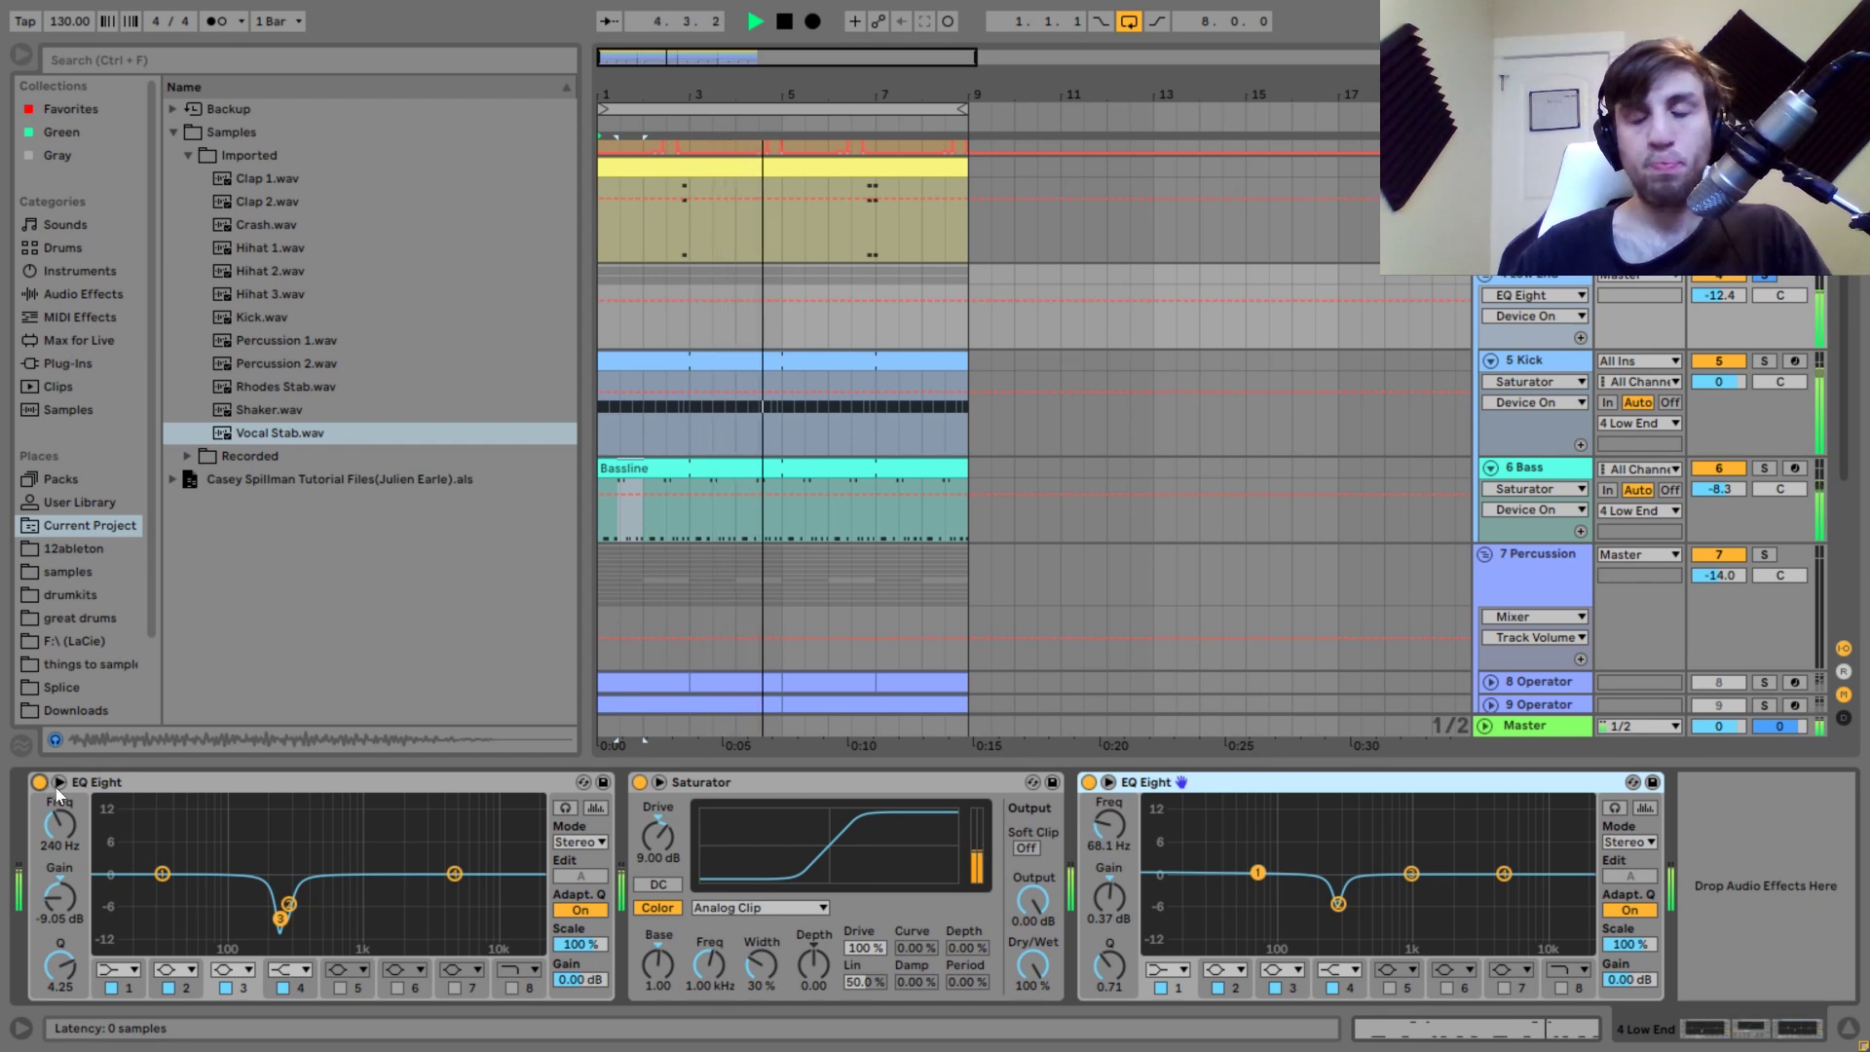
pyautogui.press('space')
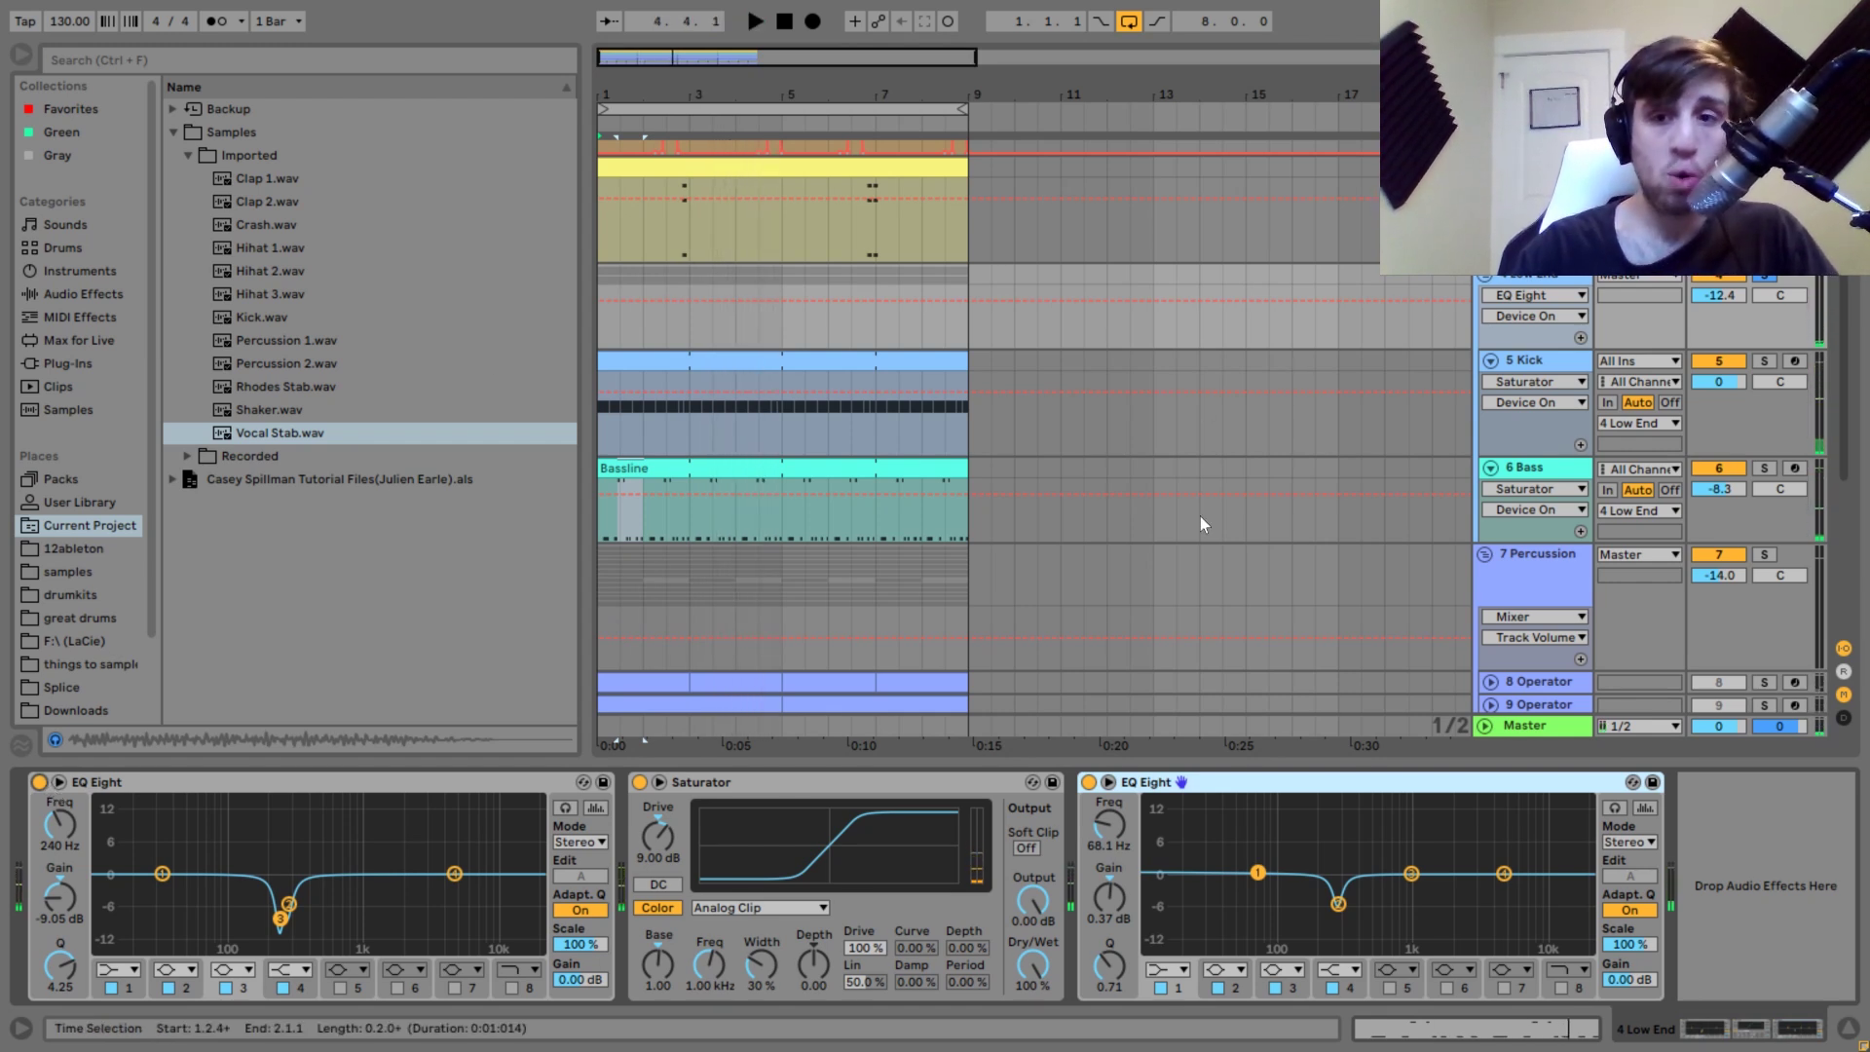
pyautogui.scroll(-5, 1200, 516)
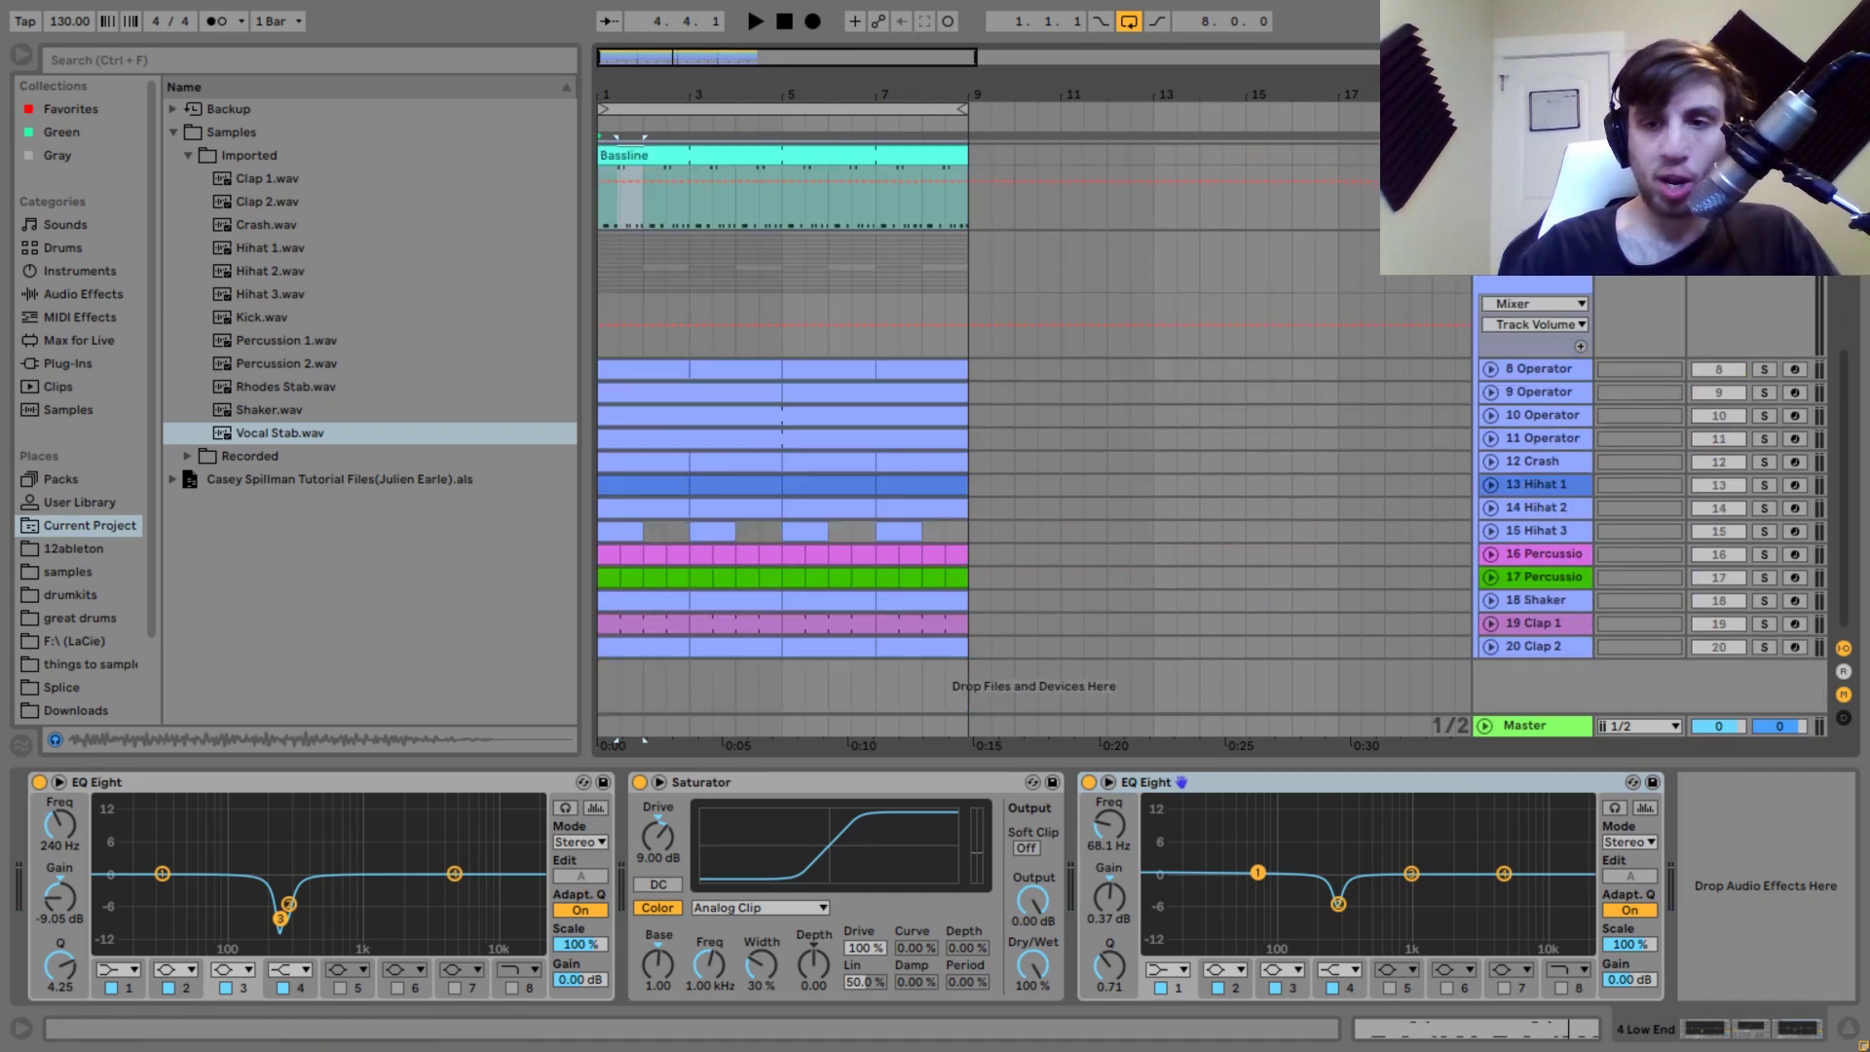
# Unfold Operator tracks 8 through 11 to reveal their instruments and effects.
pyautogui.click(1543, 367)
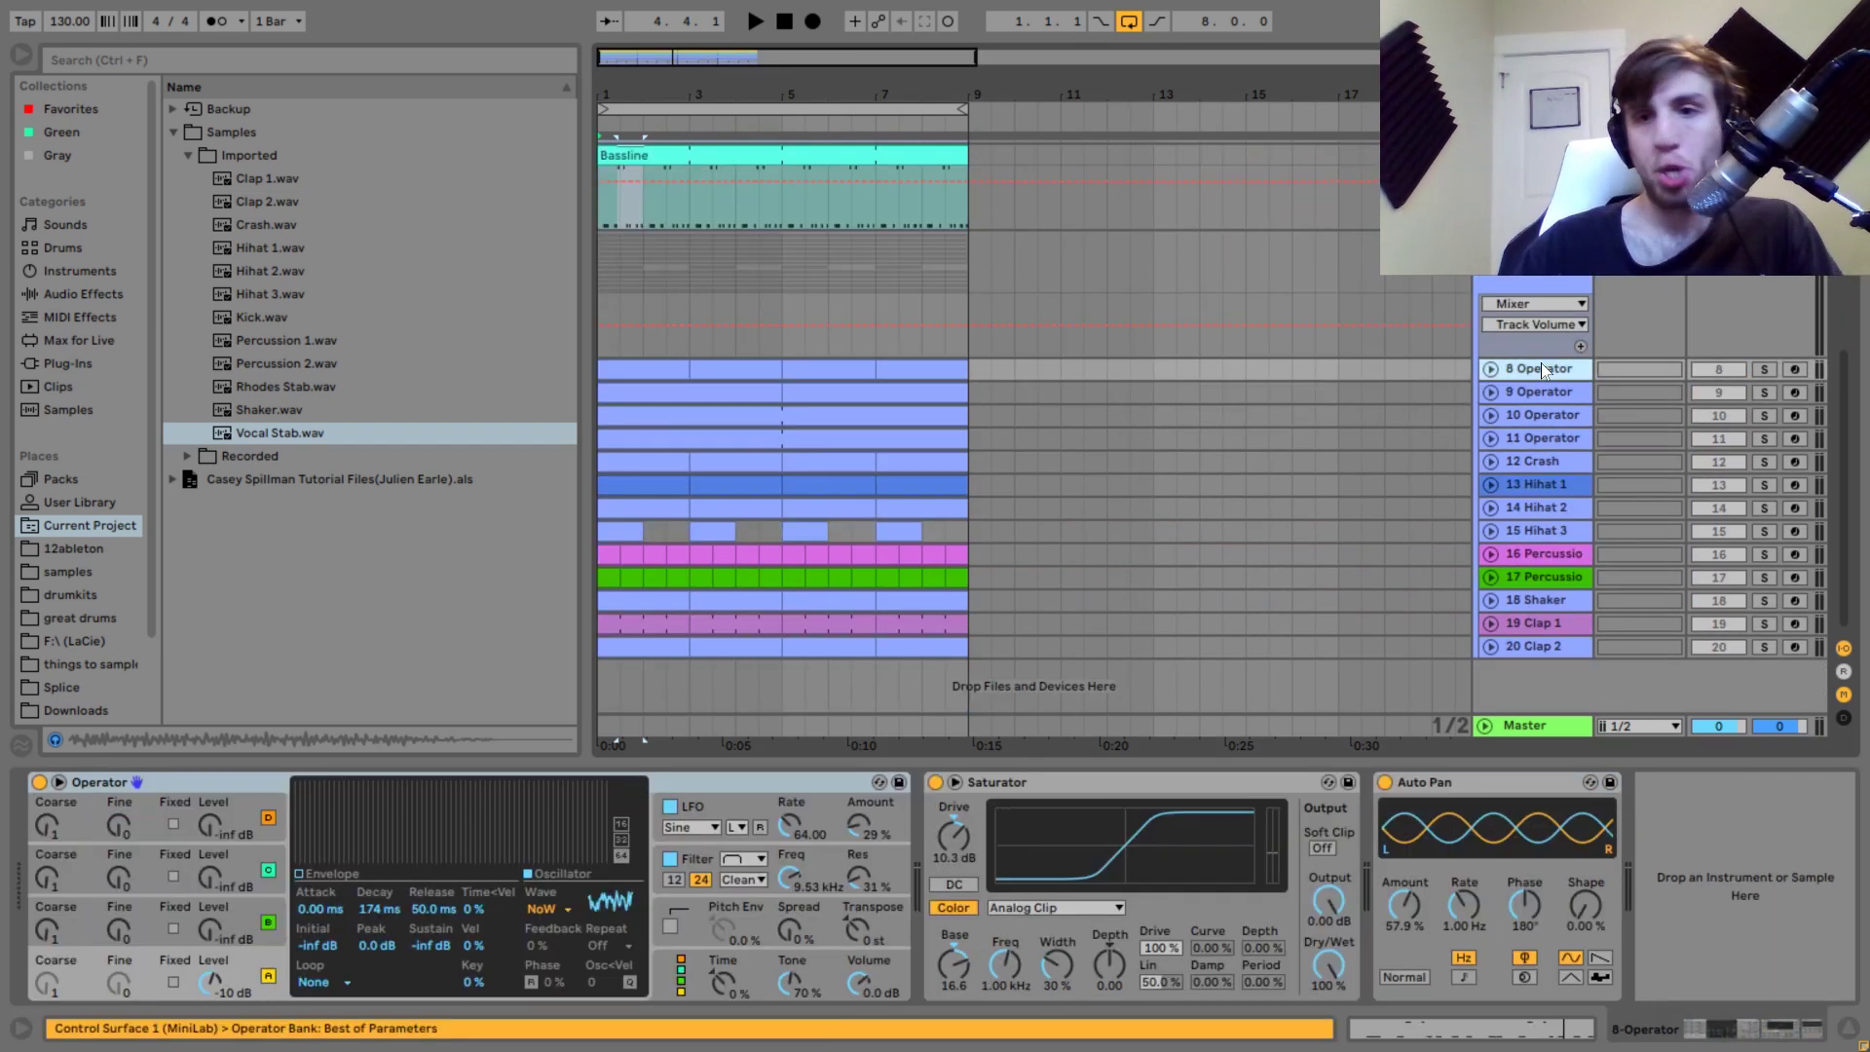
pyautogui.click(1541, 362)
pyautogui.press('Down')
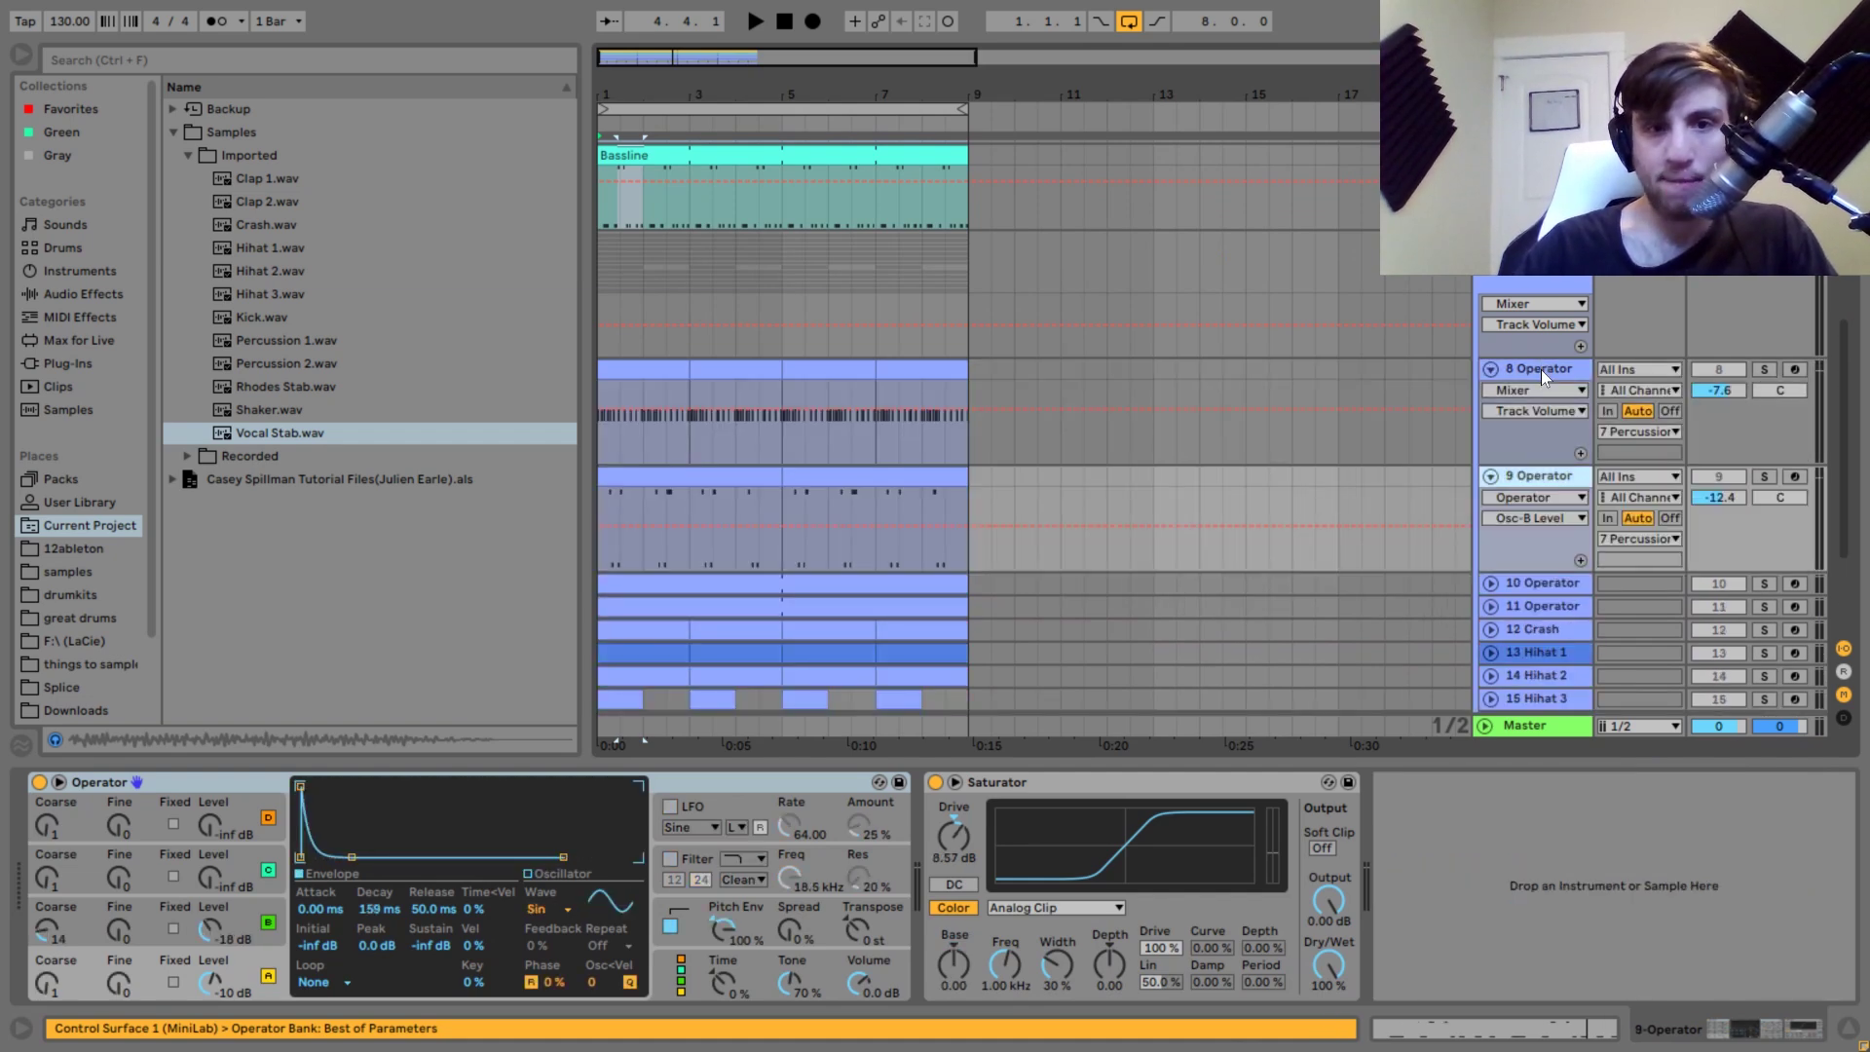
pyautogui.click(1491, 584)
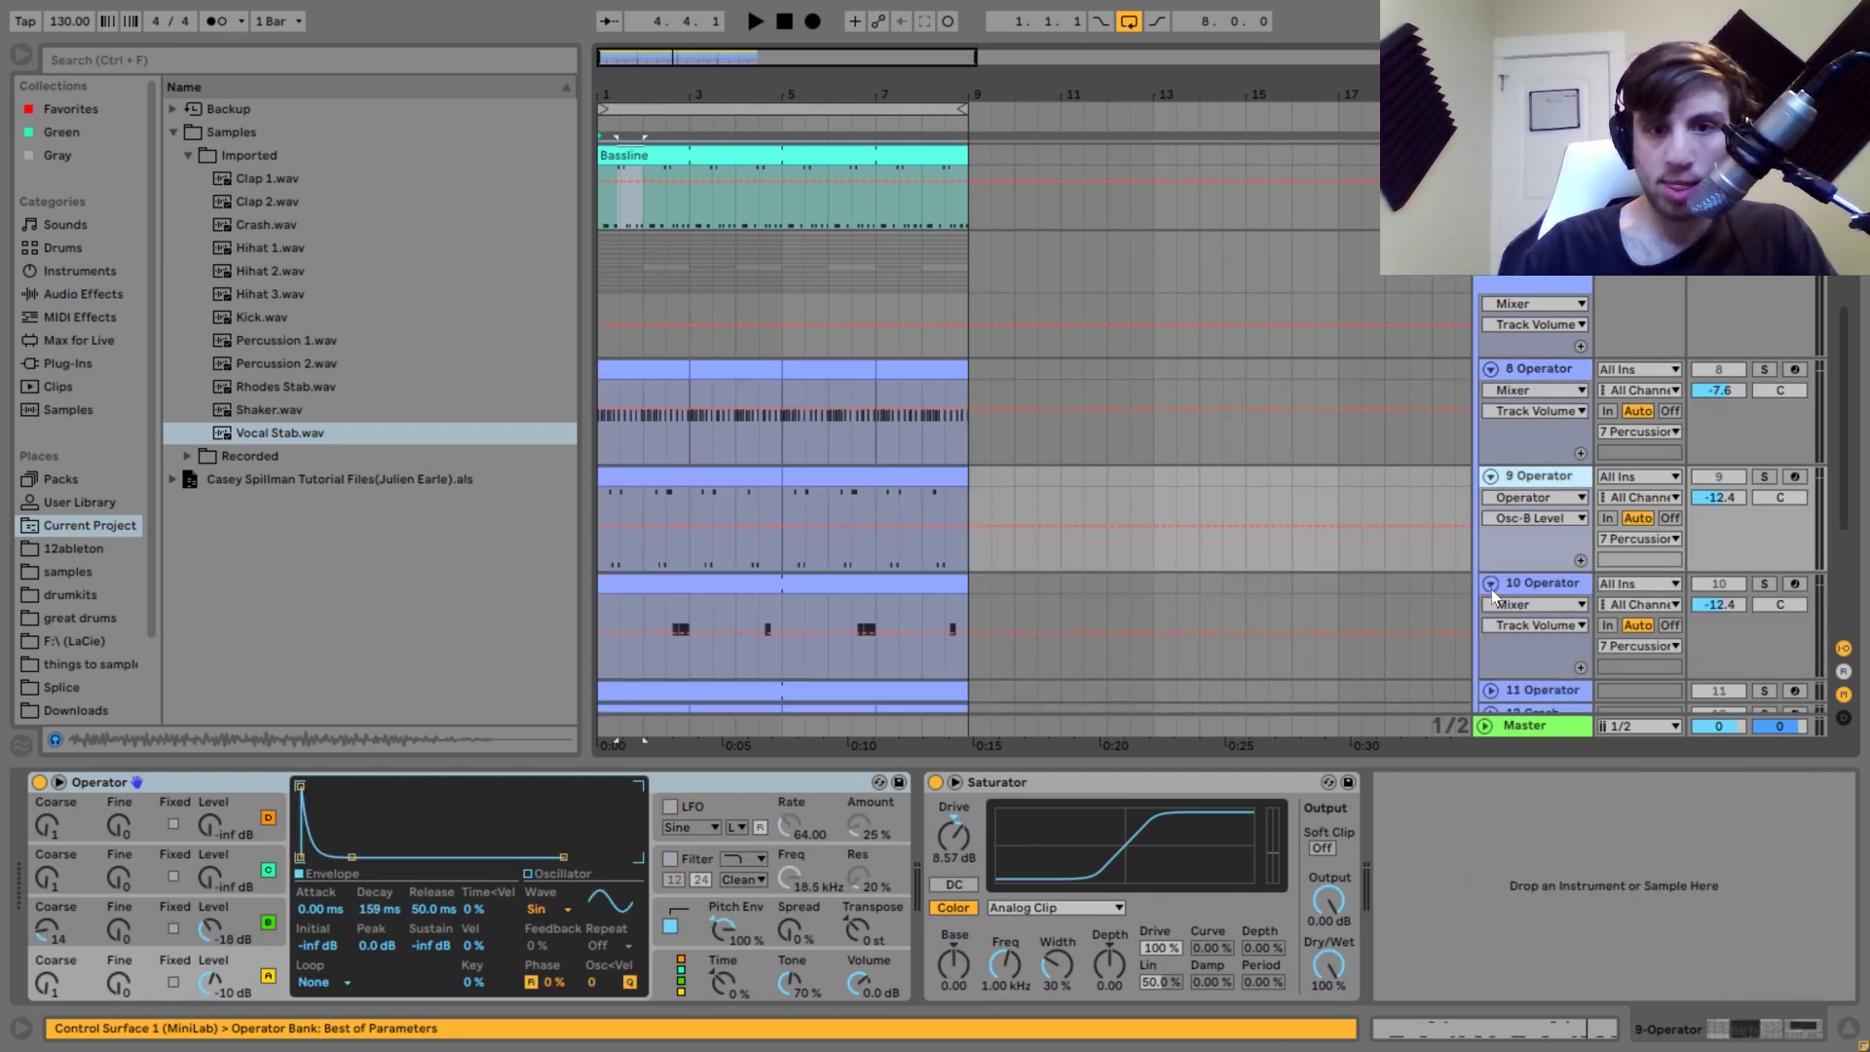
pyautogui.click(1489, 686)
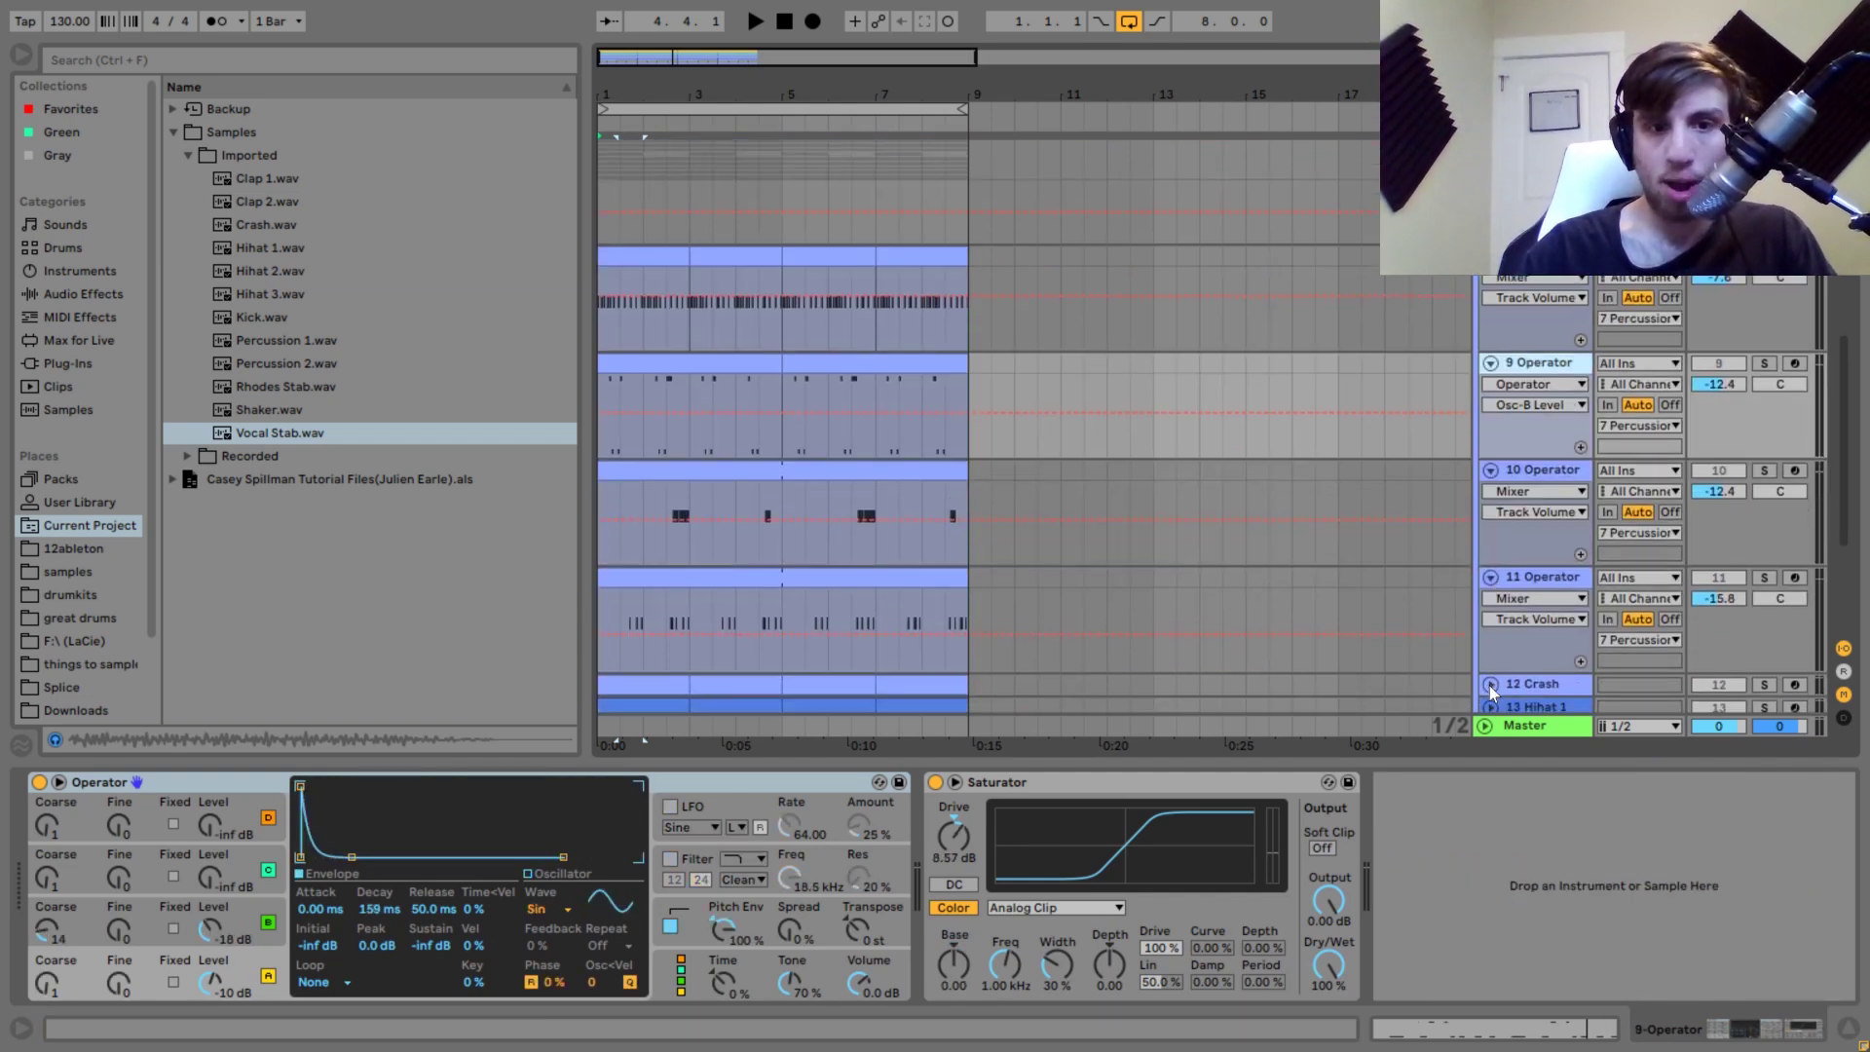
# Drag the Echo-and-Saturator Operator track above track 9, making it 9 Operator, and solo it.
pyautogui.click(1540, 581)
pyautogui.moveTo(1539, 581); pyautogui.dragTo(1539, 363)
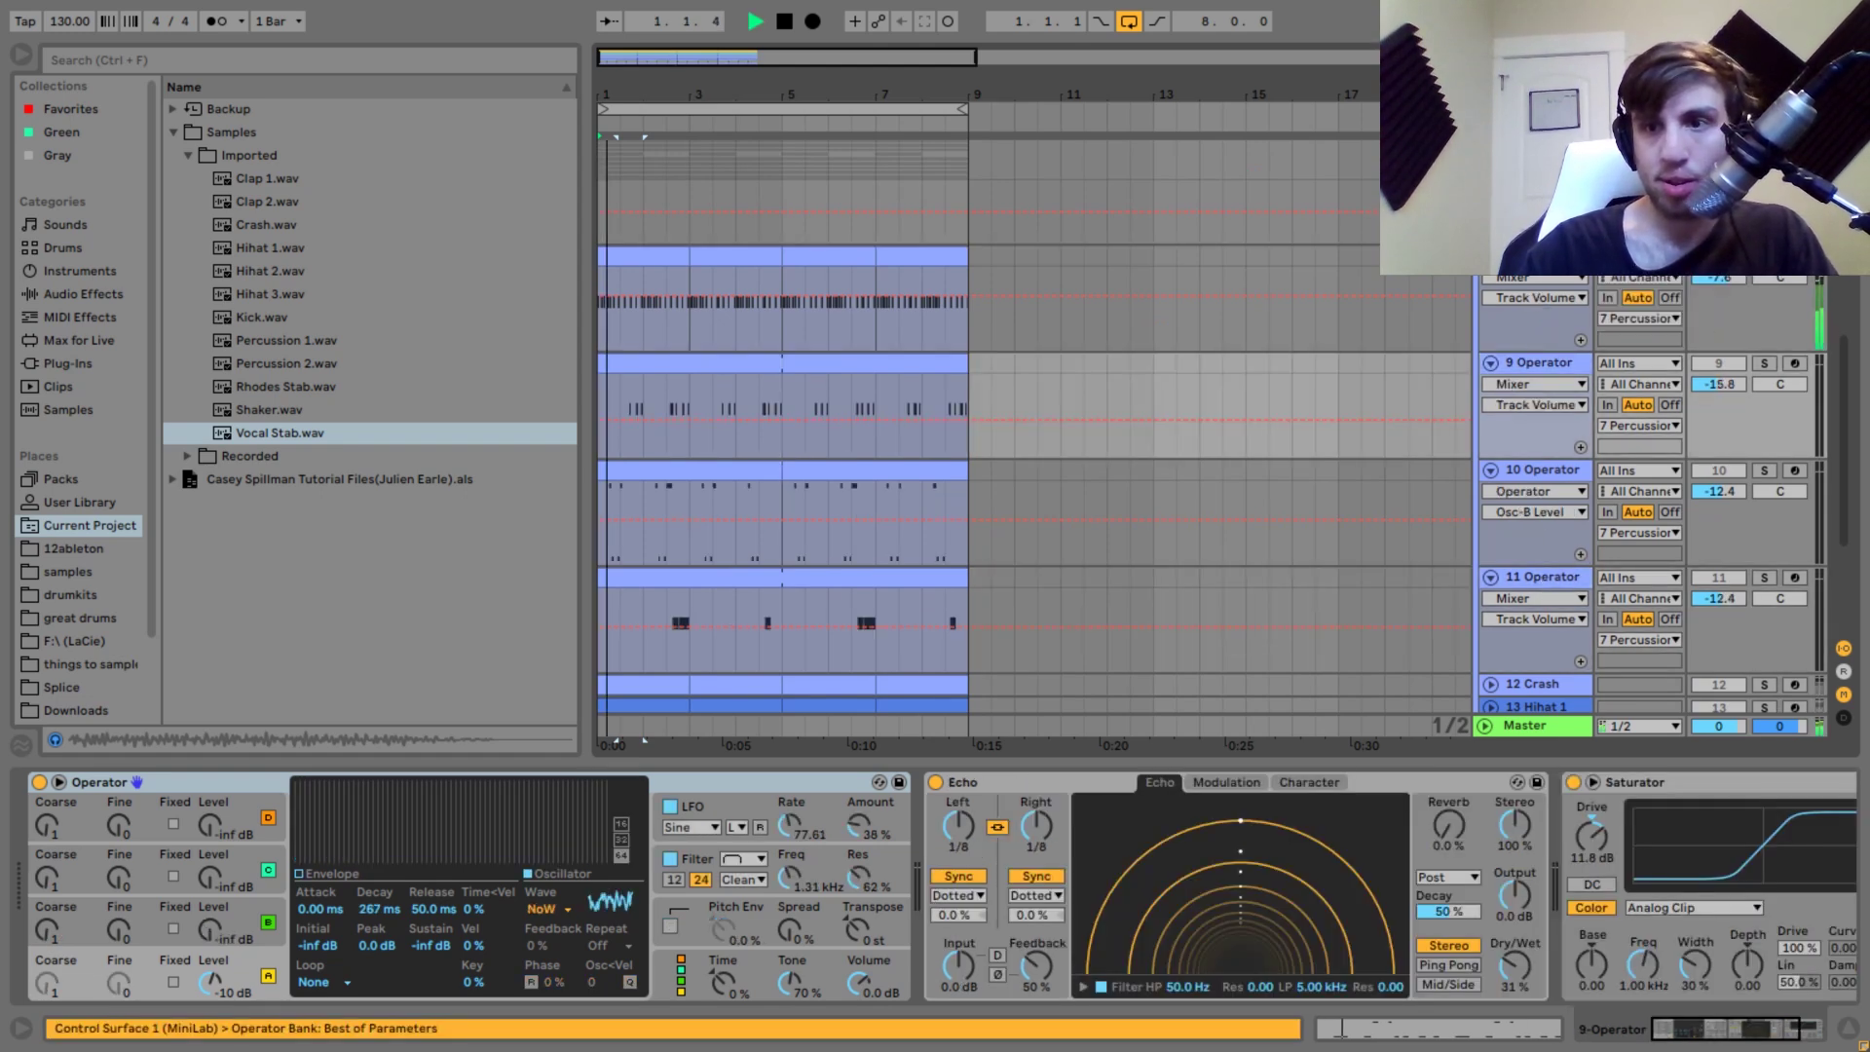
pyautogui.click(1765, 364)
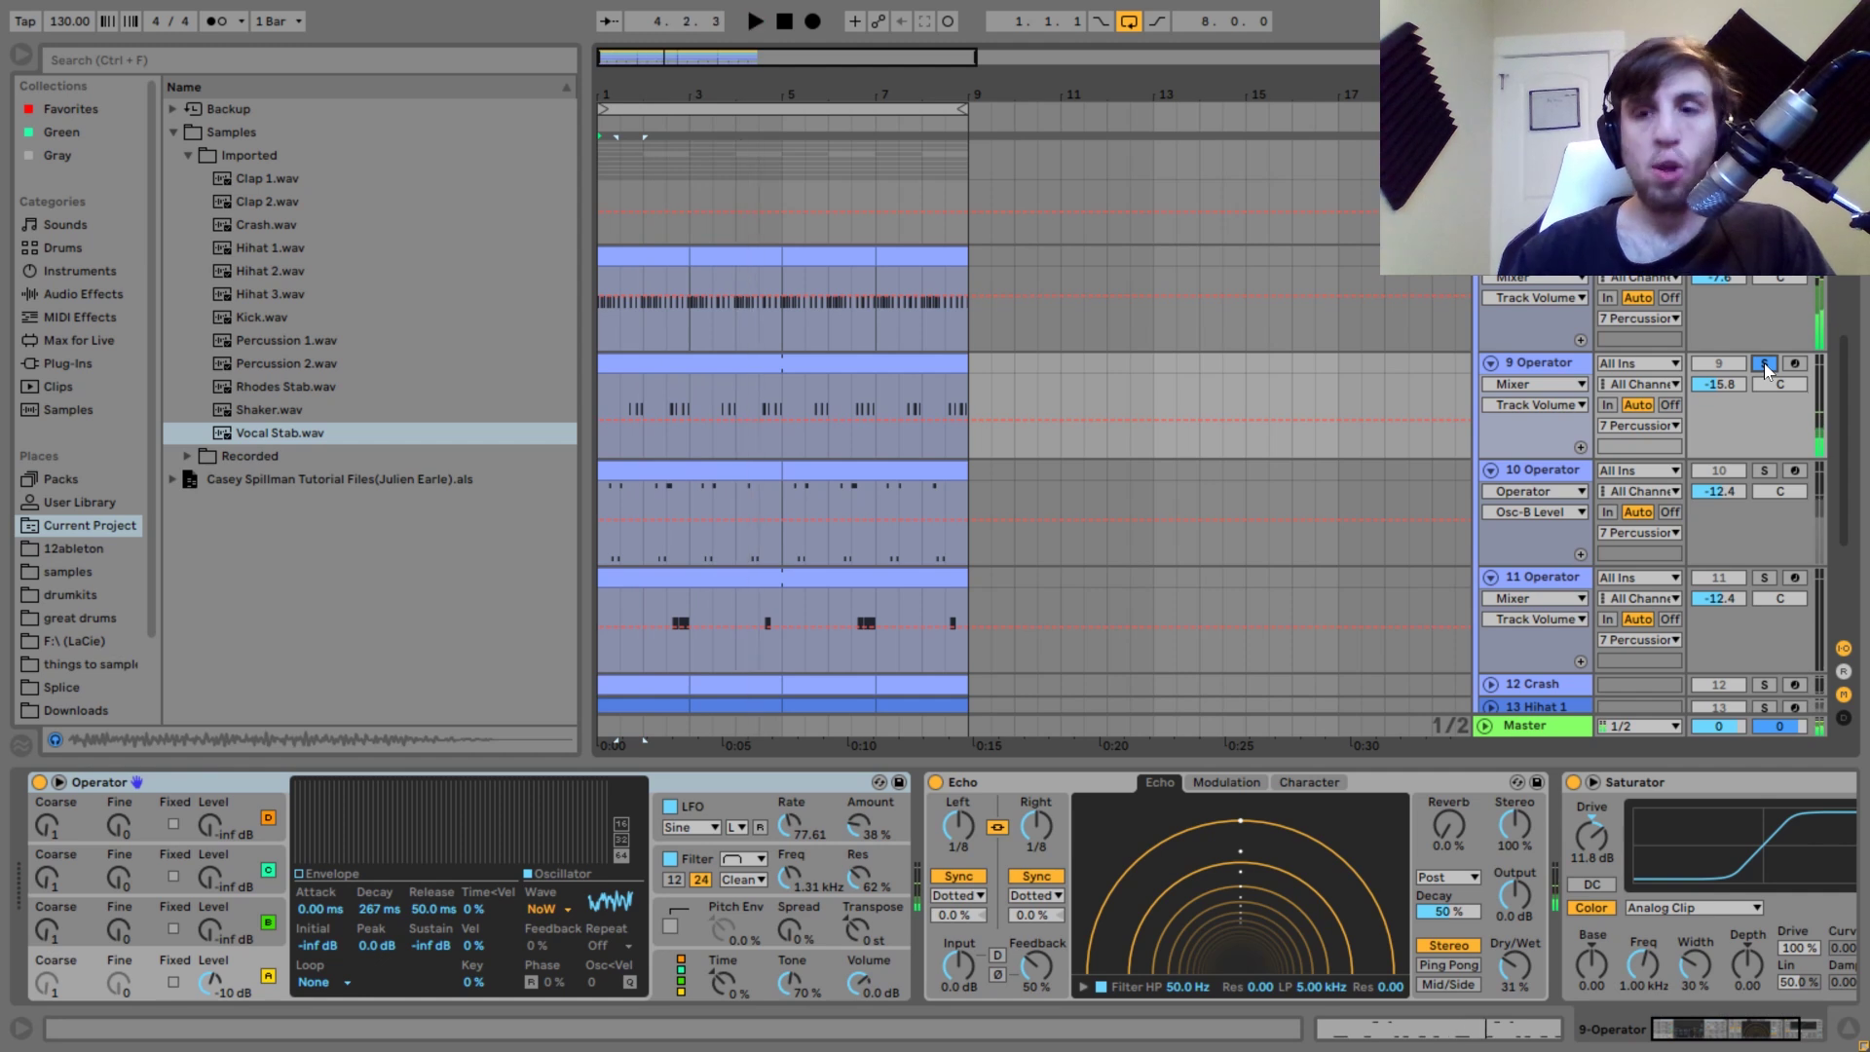
# Show track 8's Operator amplitude envelope and filter settings, and audition the synth briefly.
pyautogui.click(1630, 297)
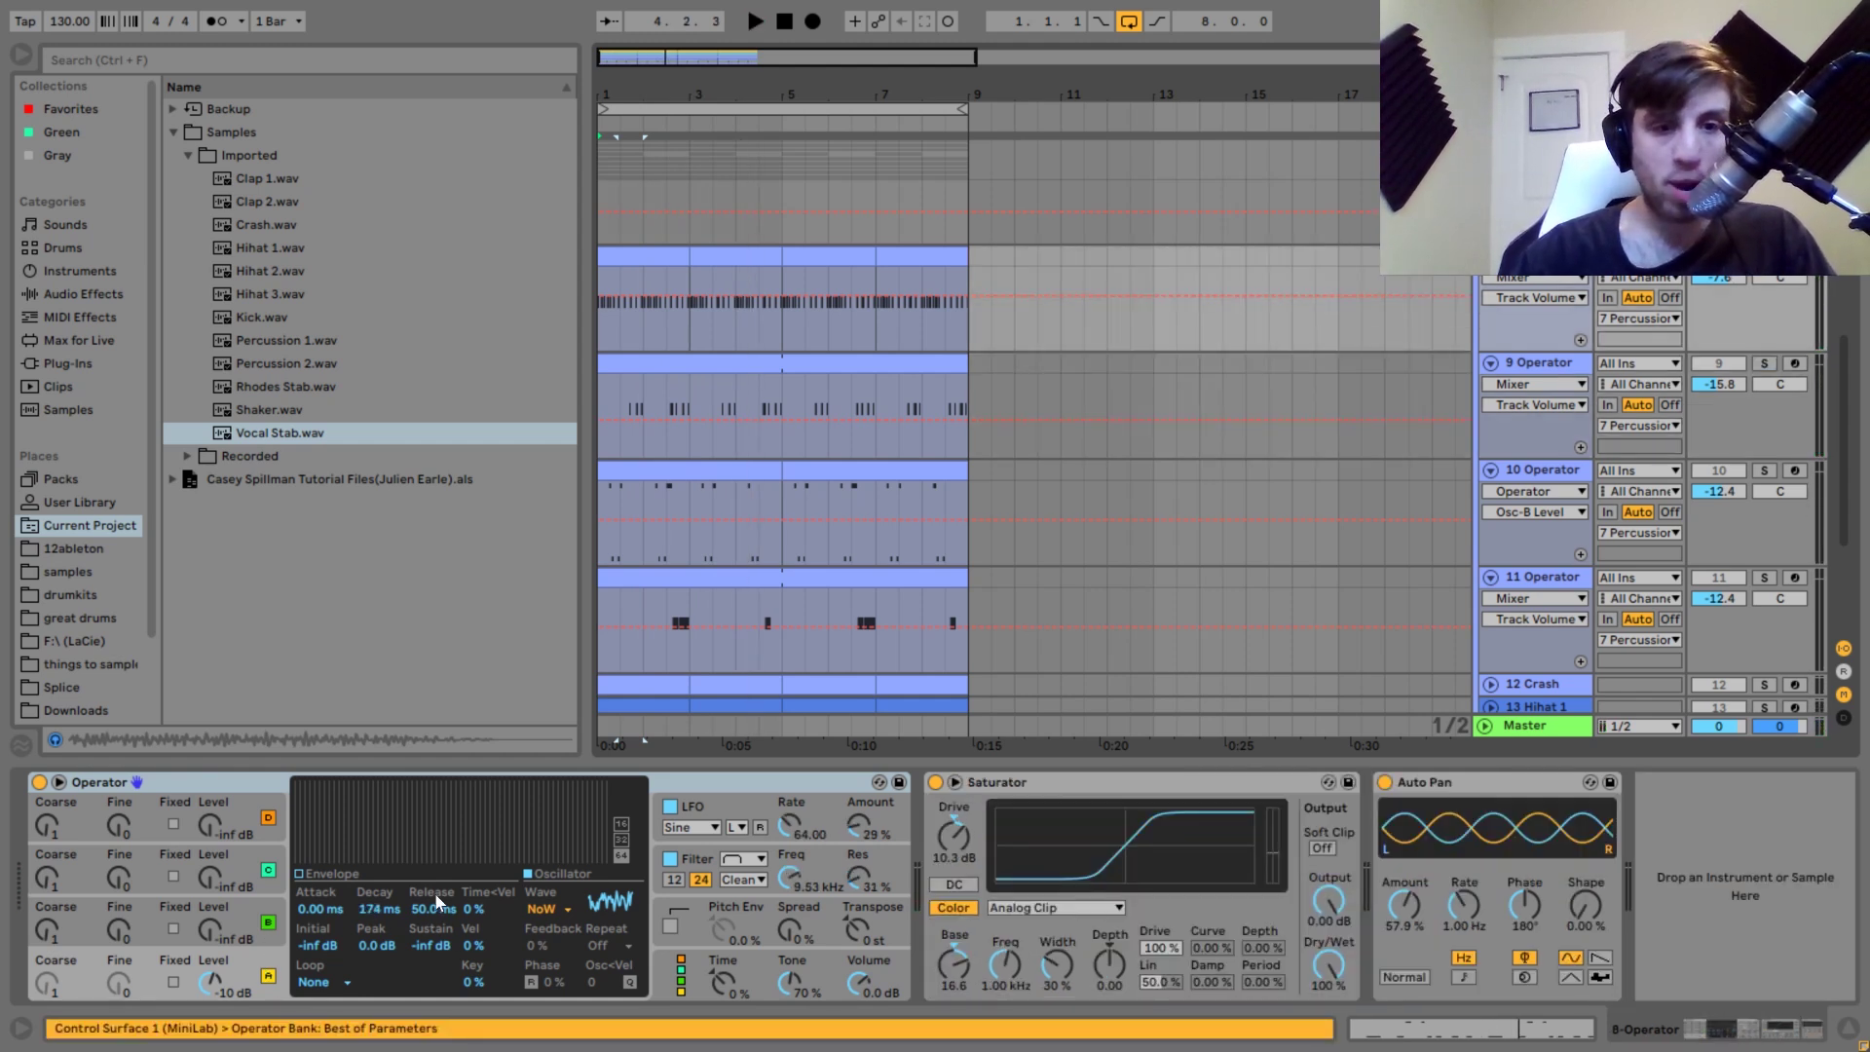
pyautogui.click(313, 872)
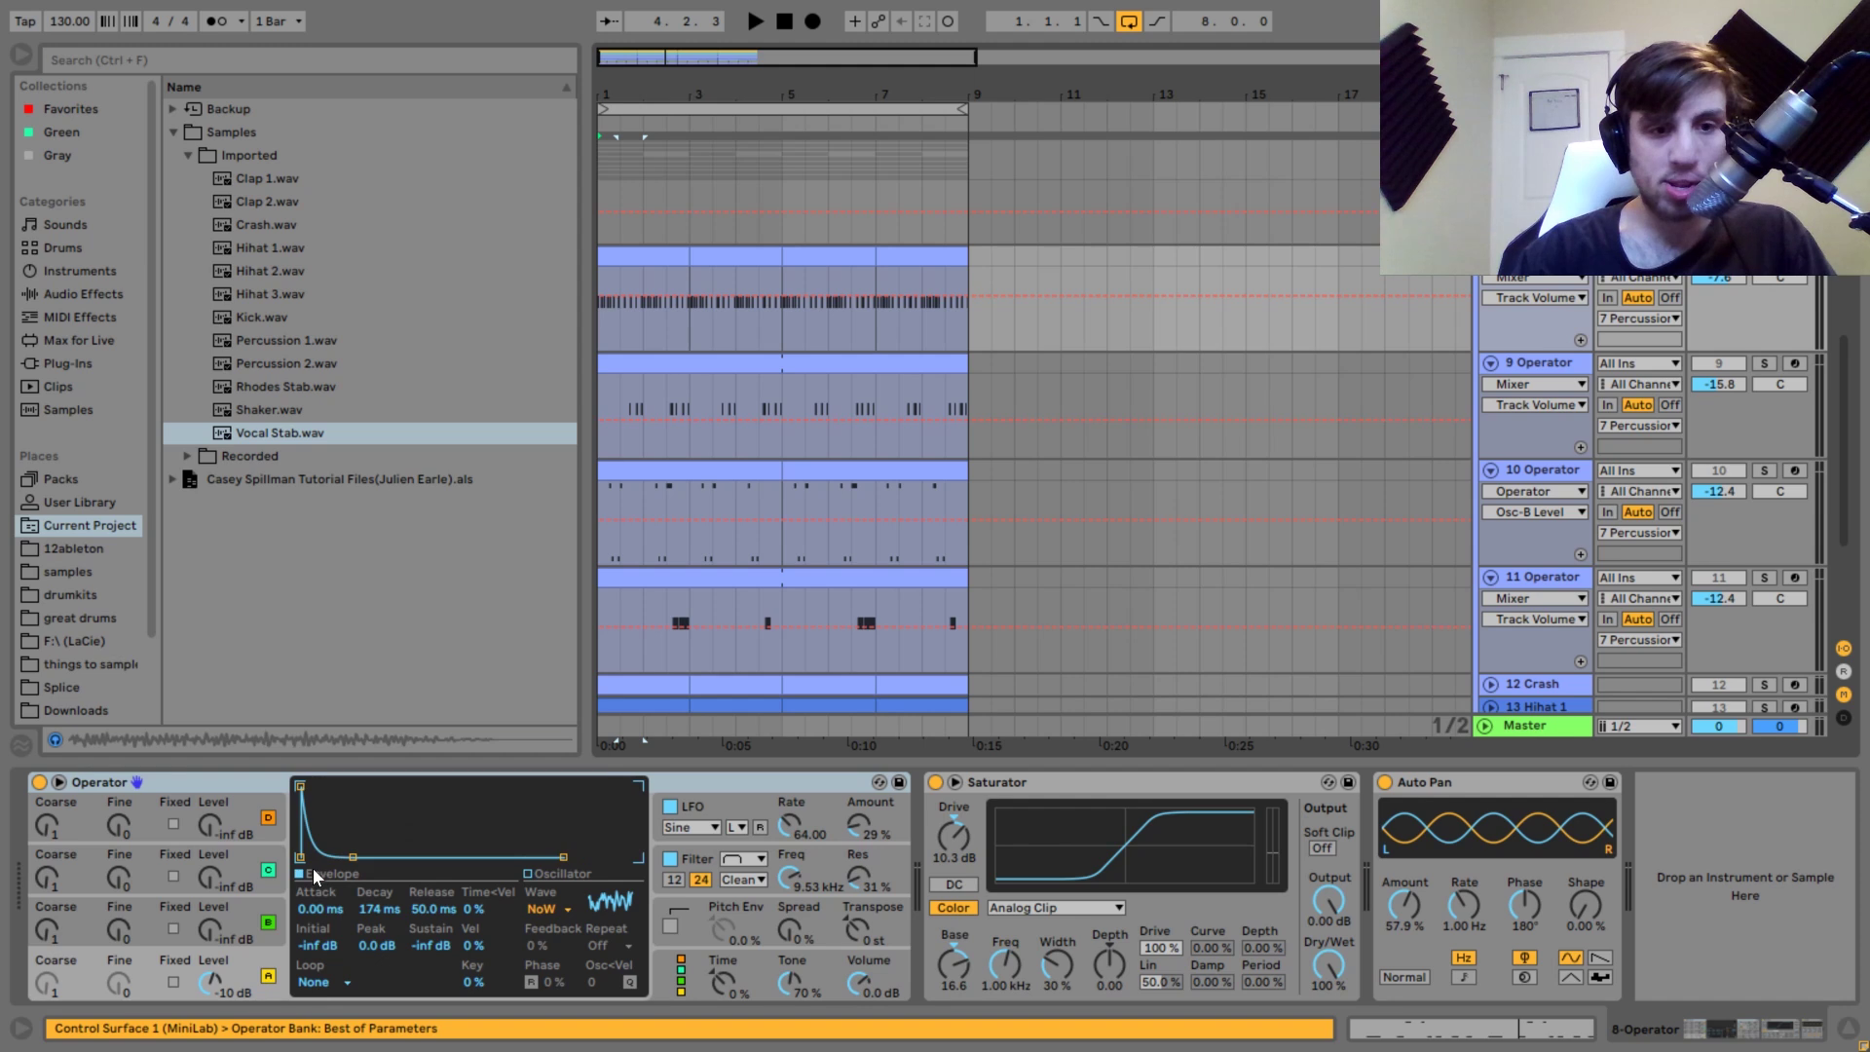
pyautogui.click(692, 861)
pyautogui.press('space')
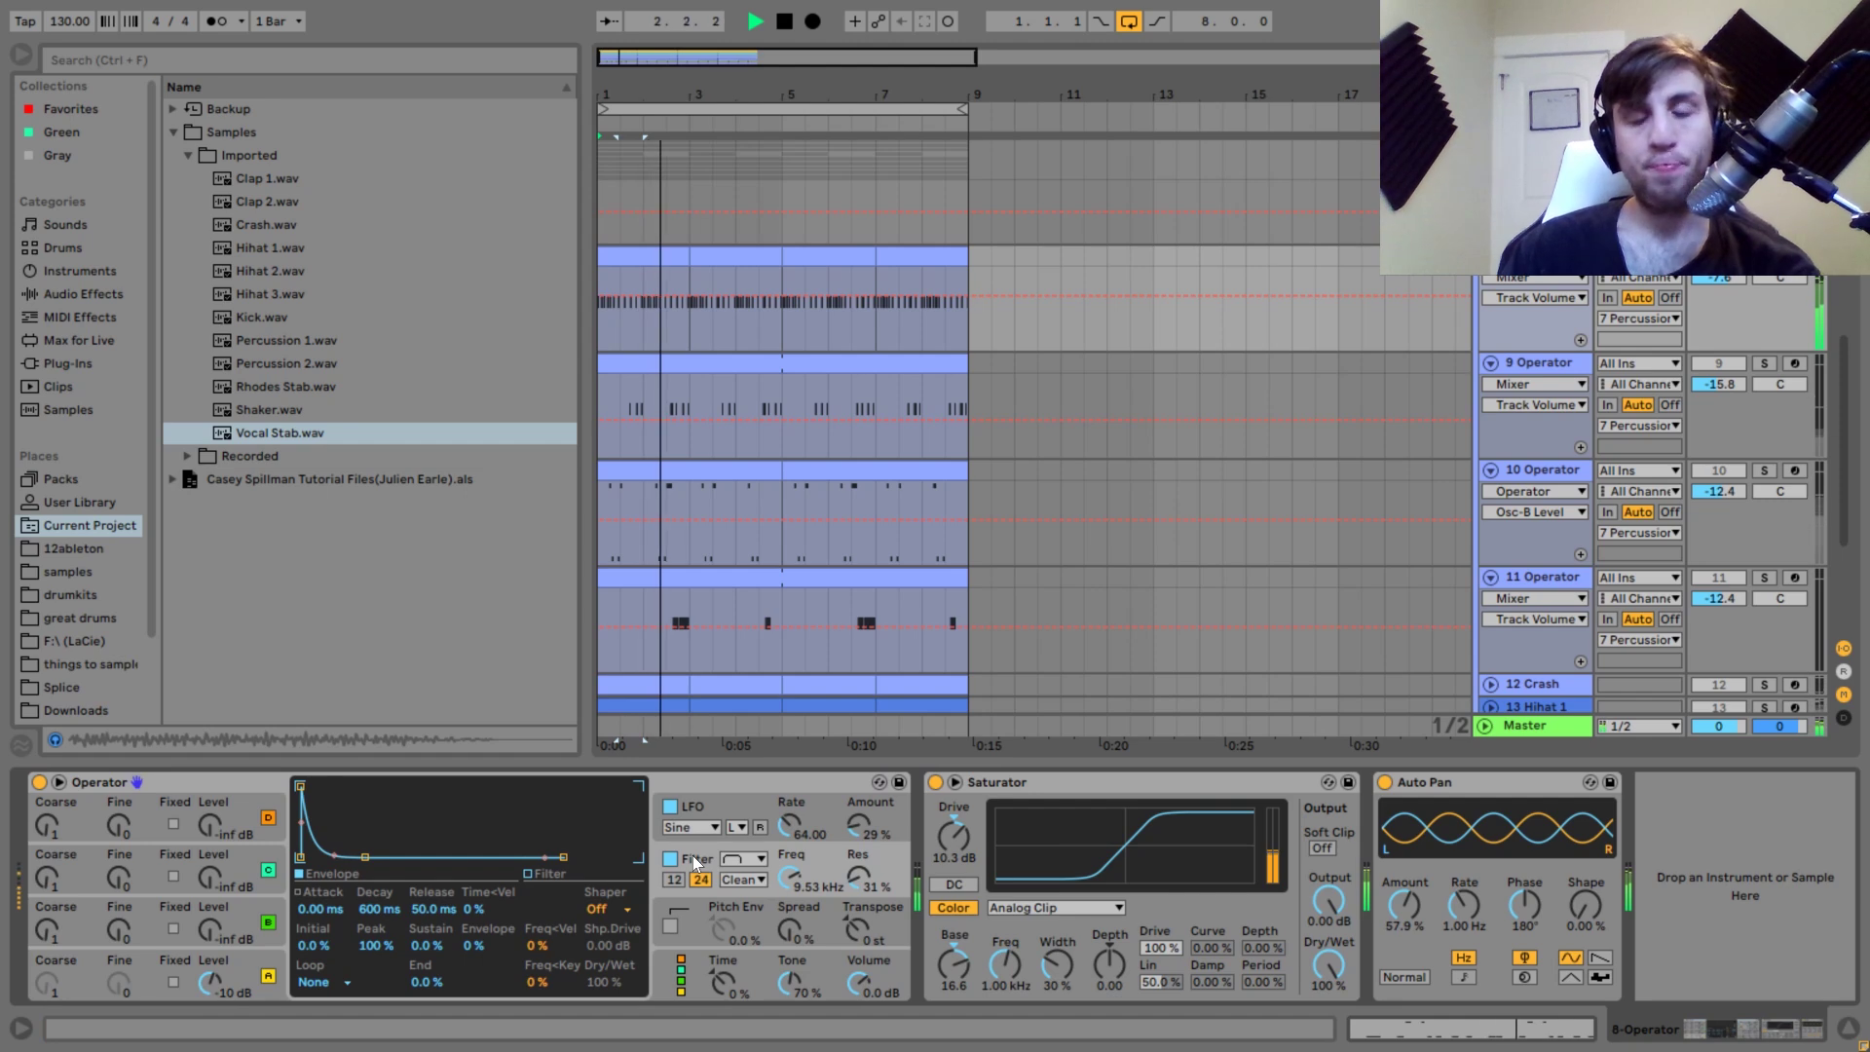
pyautogui.press('space')
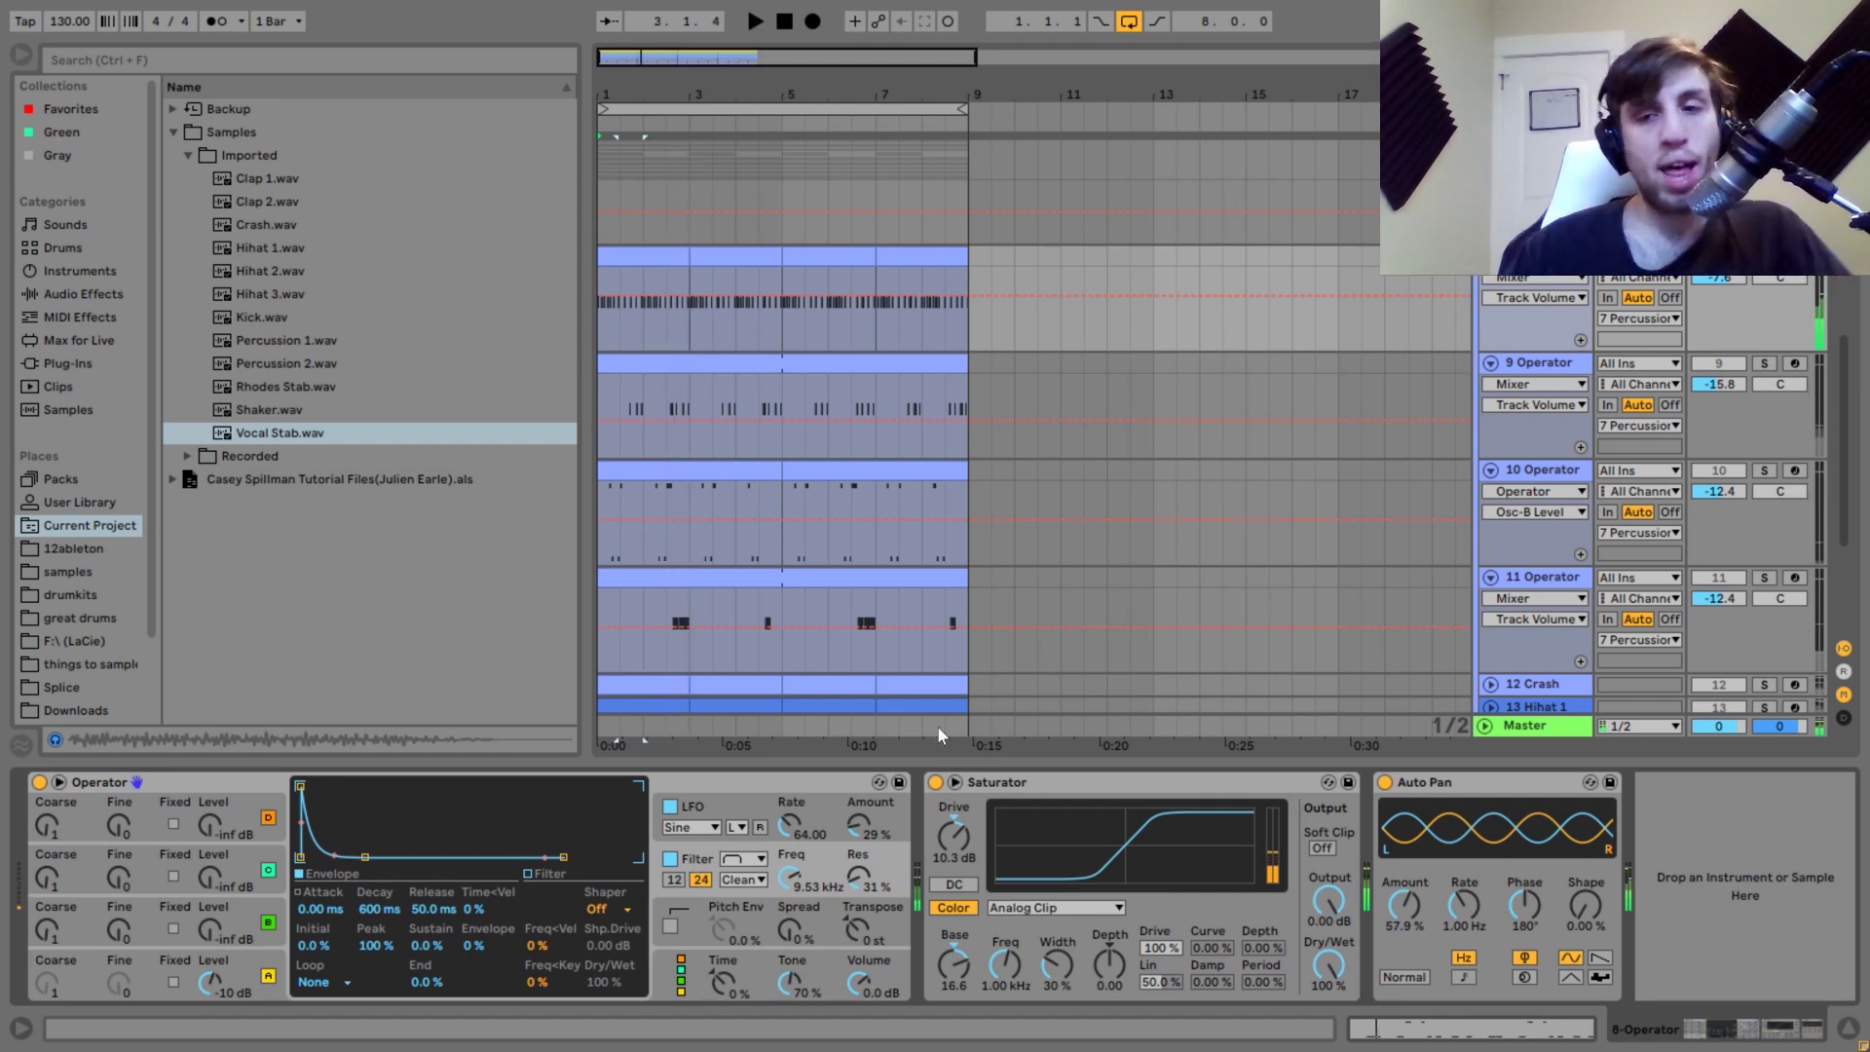
# Solo 9 Operator and listen with its Echo and Saturator shown, then return to track 8's devices.
pyautogui.click(1764, 362)
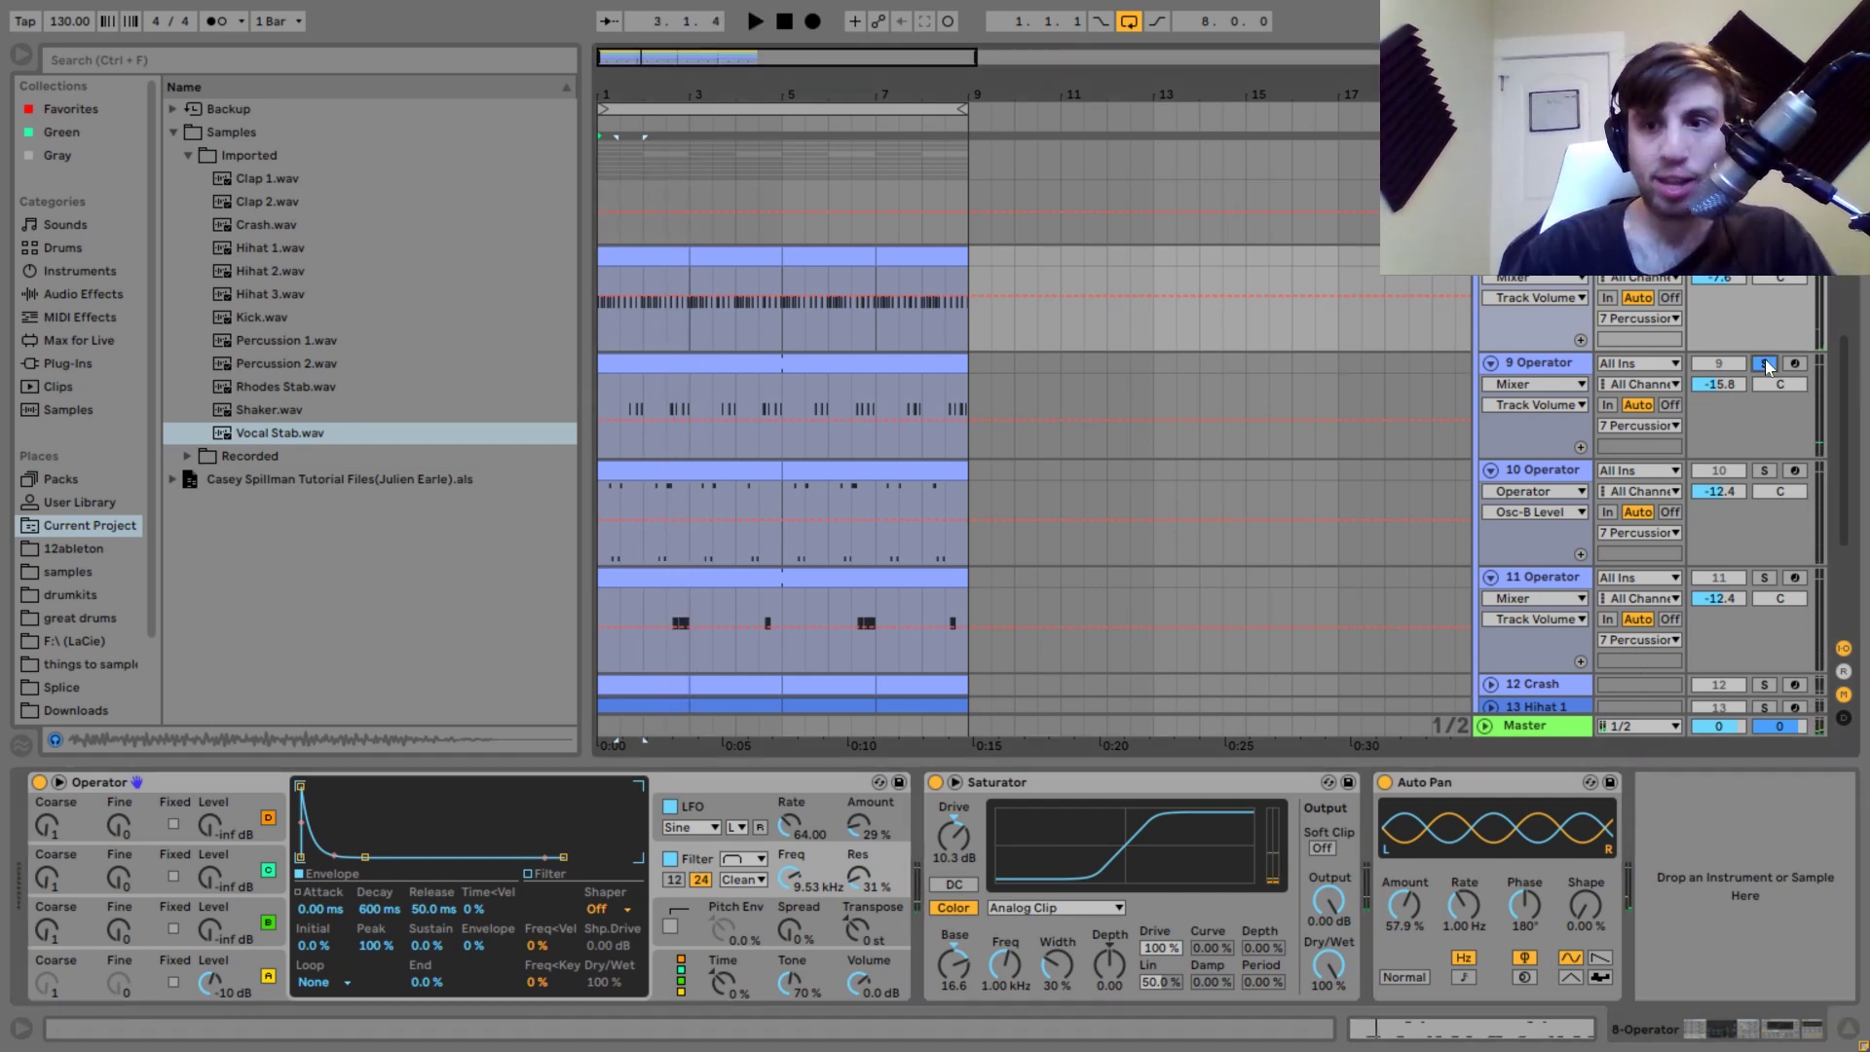
pyautogui.click(1521, 362)
pyautogui.press('space')
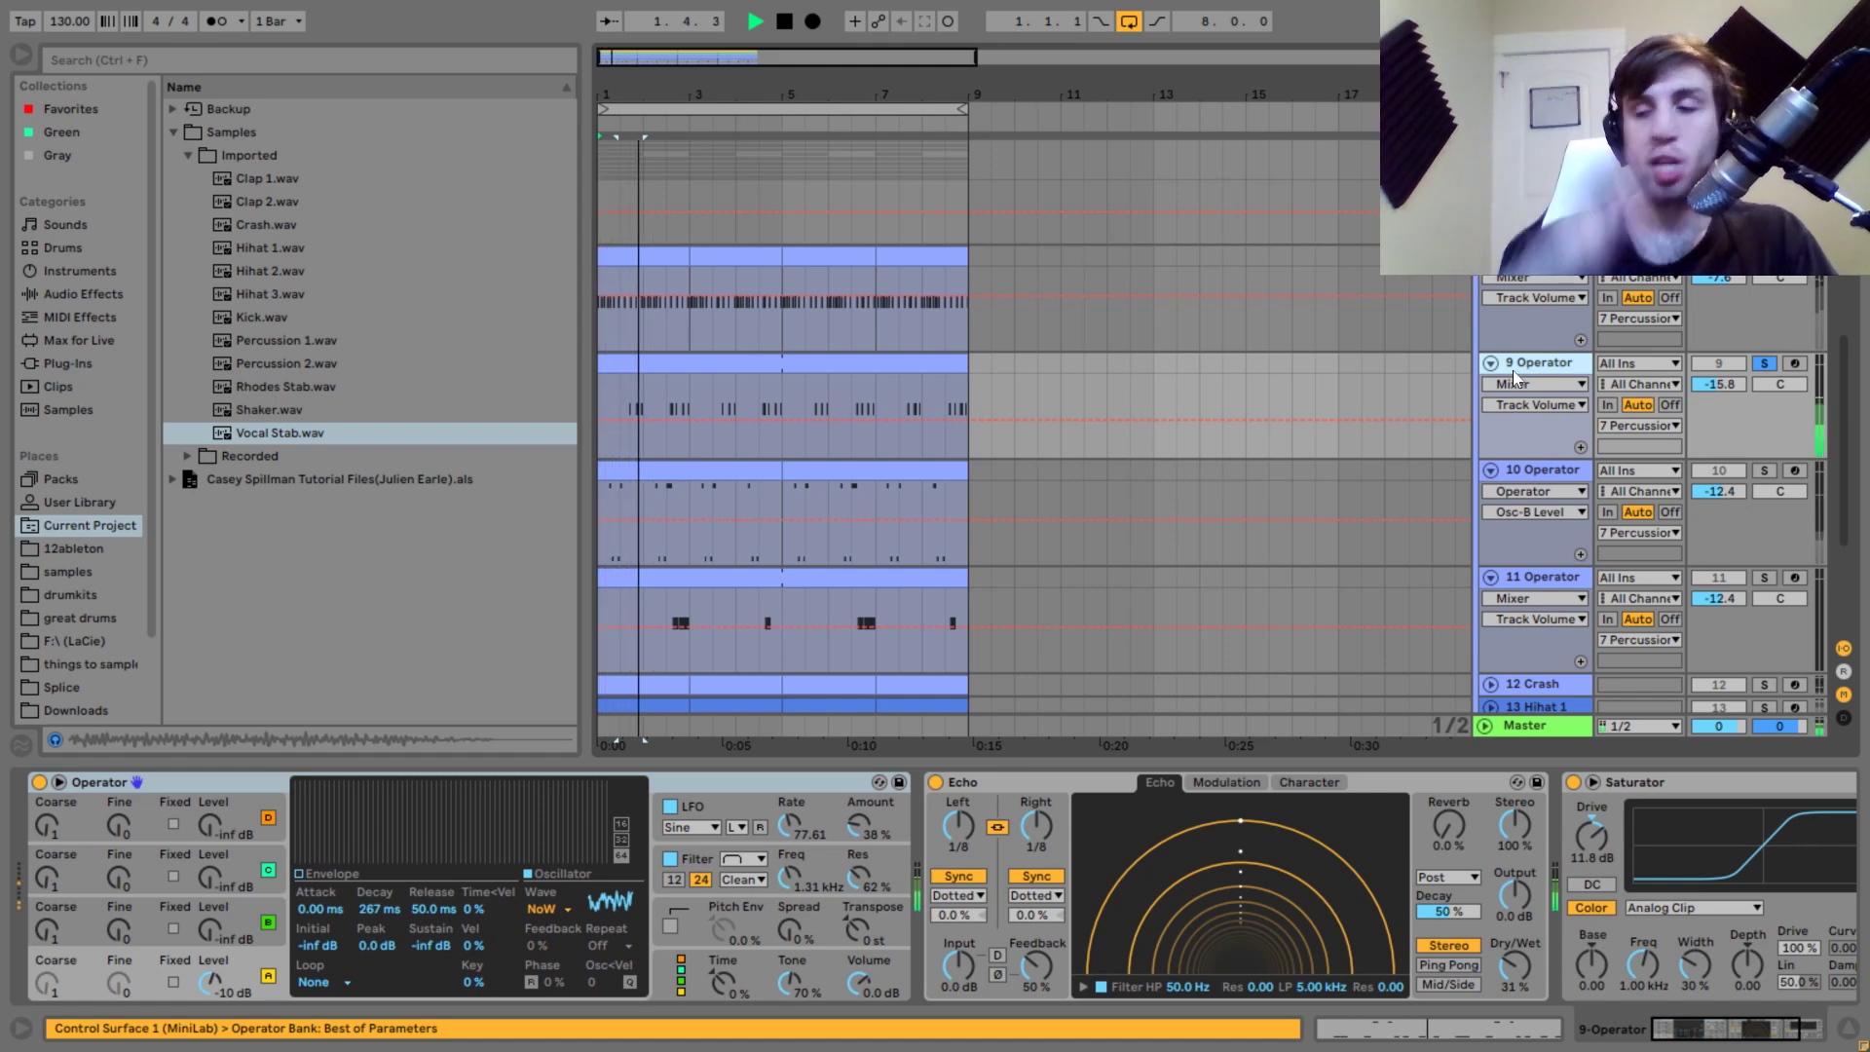
pyautogui.click(1529, 255)
pyautogui.press('space')
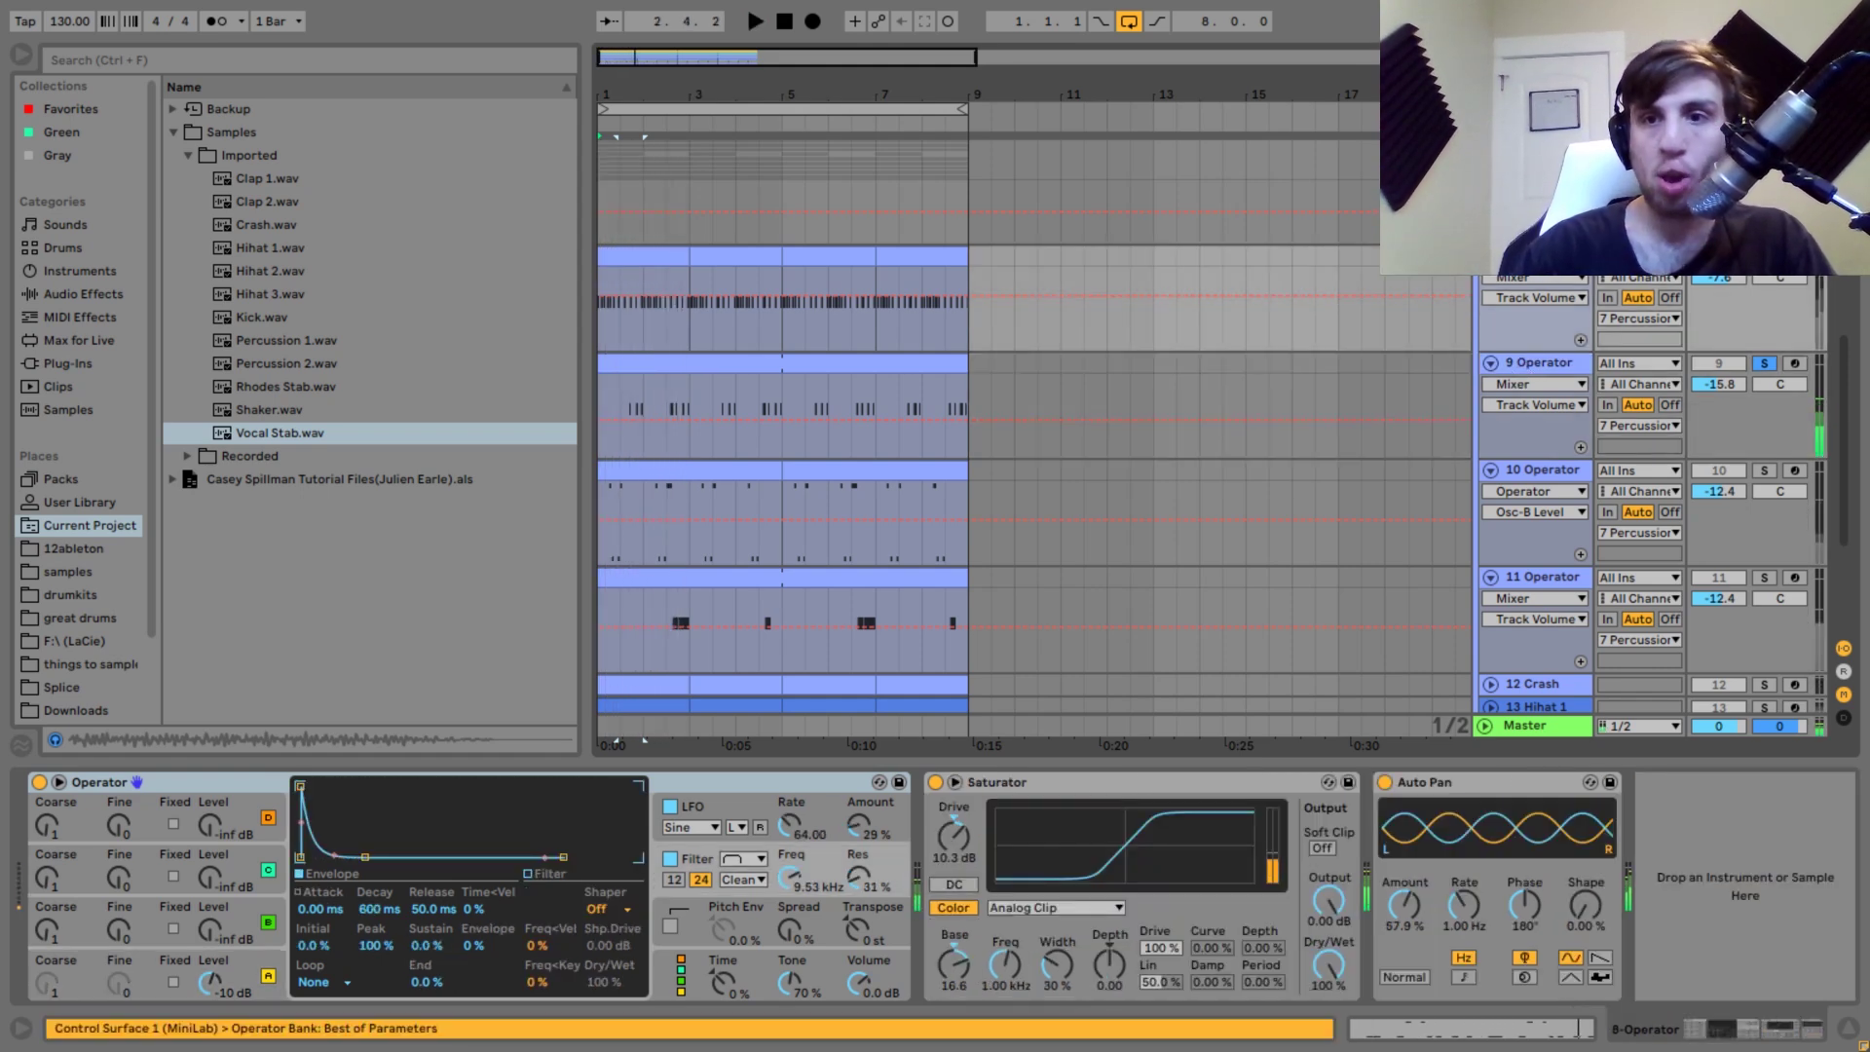
# Unsolo track 9, replay the full mix from the start, and show track 8 Operator's LFO envelope.
pyautogui.click(1765, 256)
pyautogui.press('space')
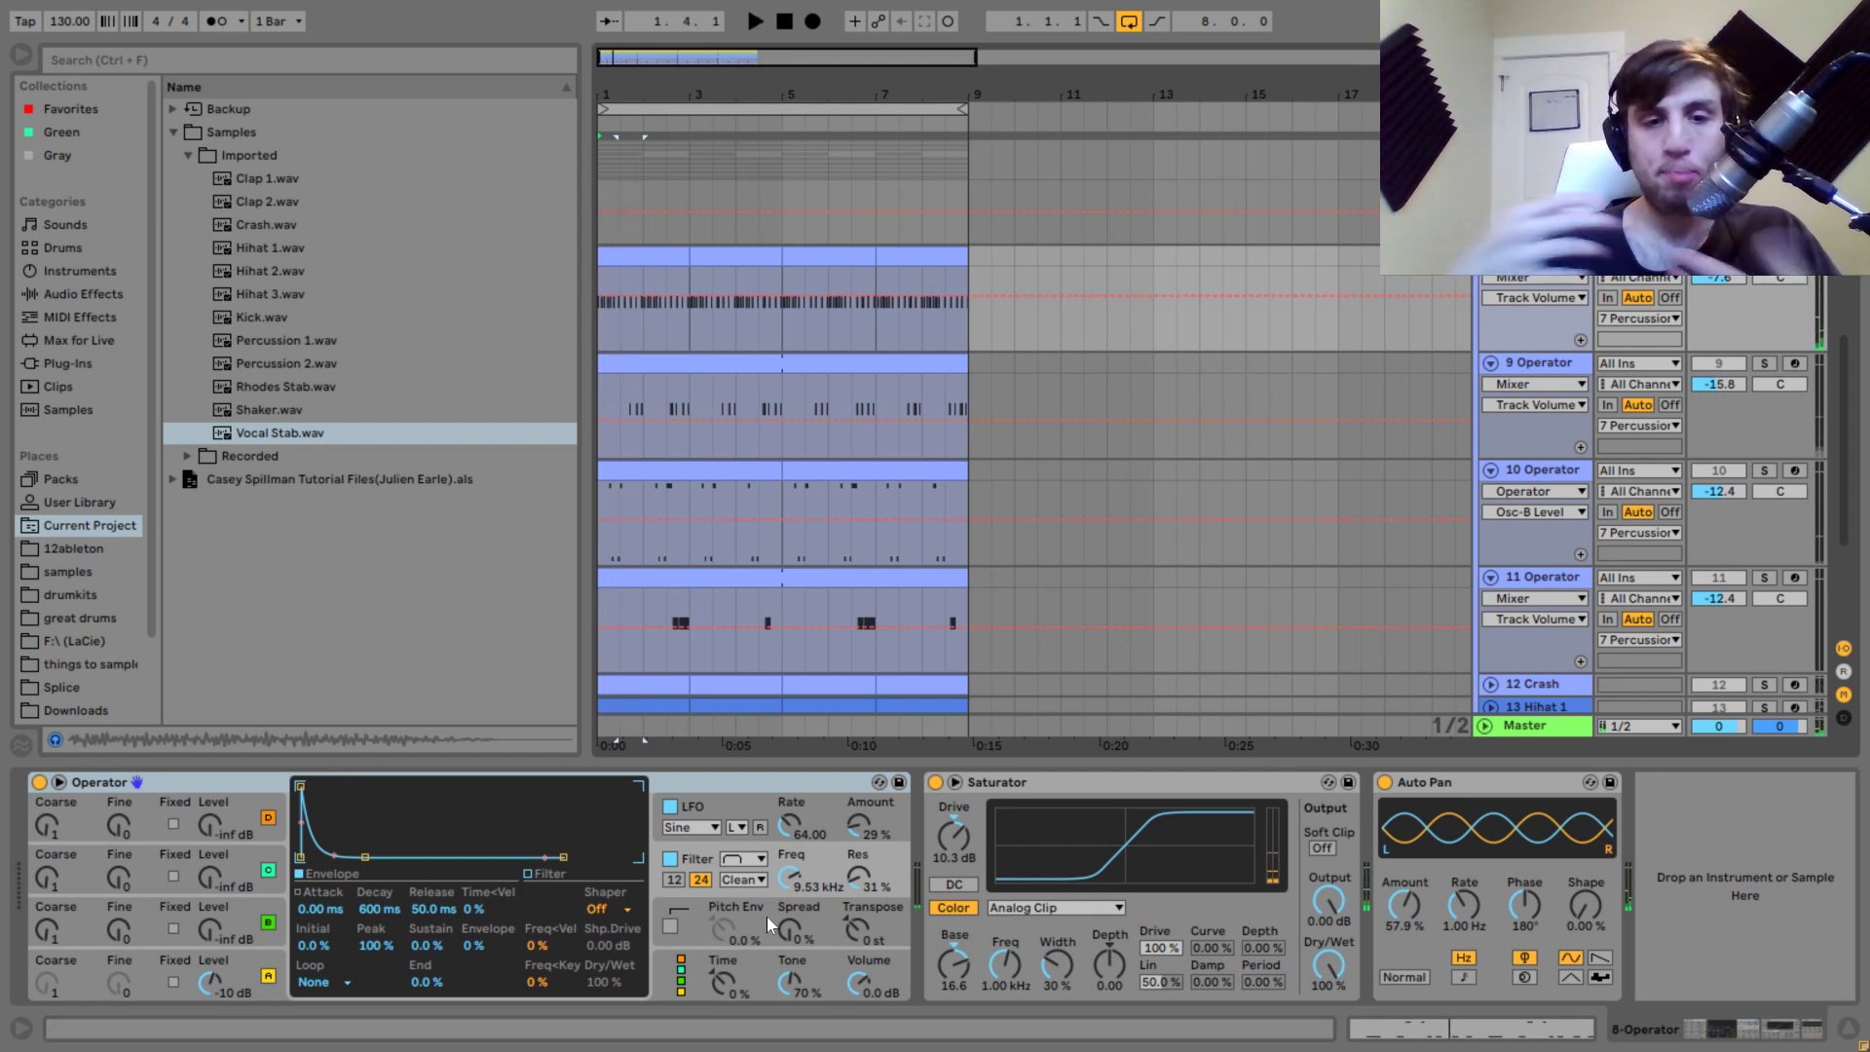
pyautogui.press('space')
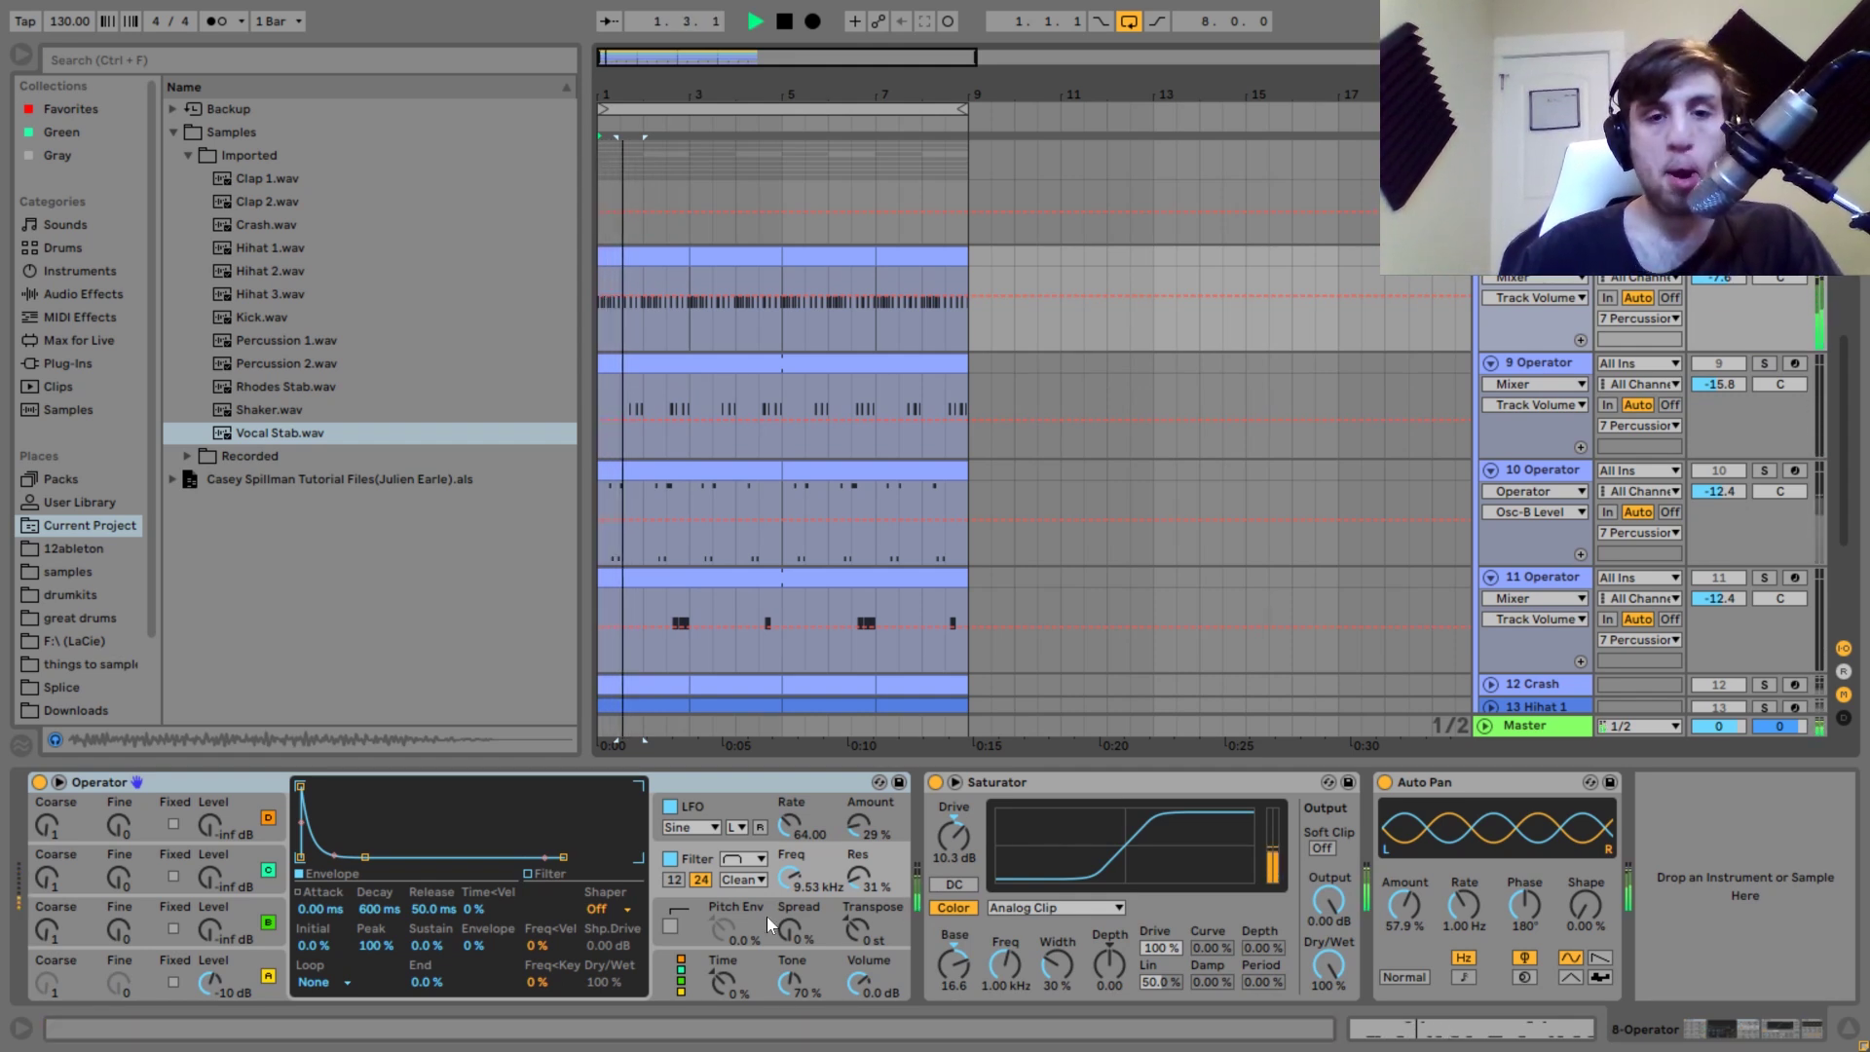
pyautogui.press('space')
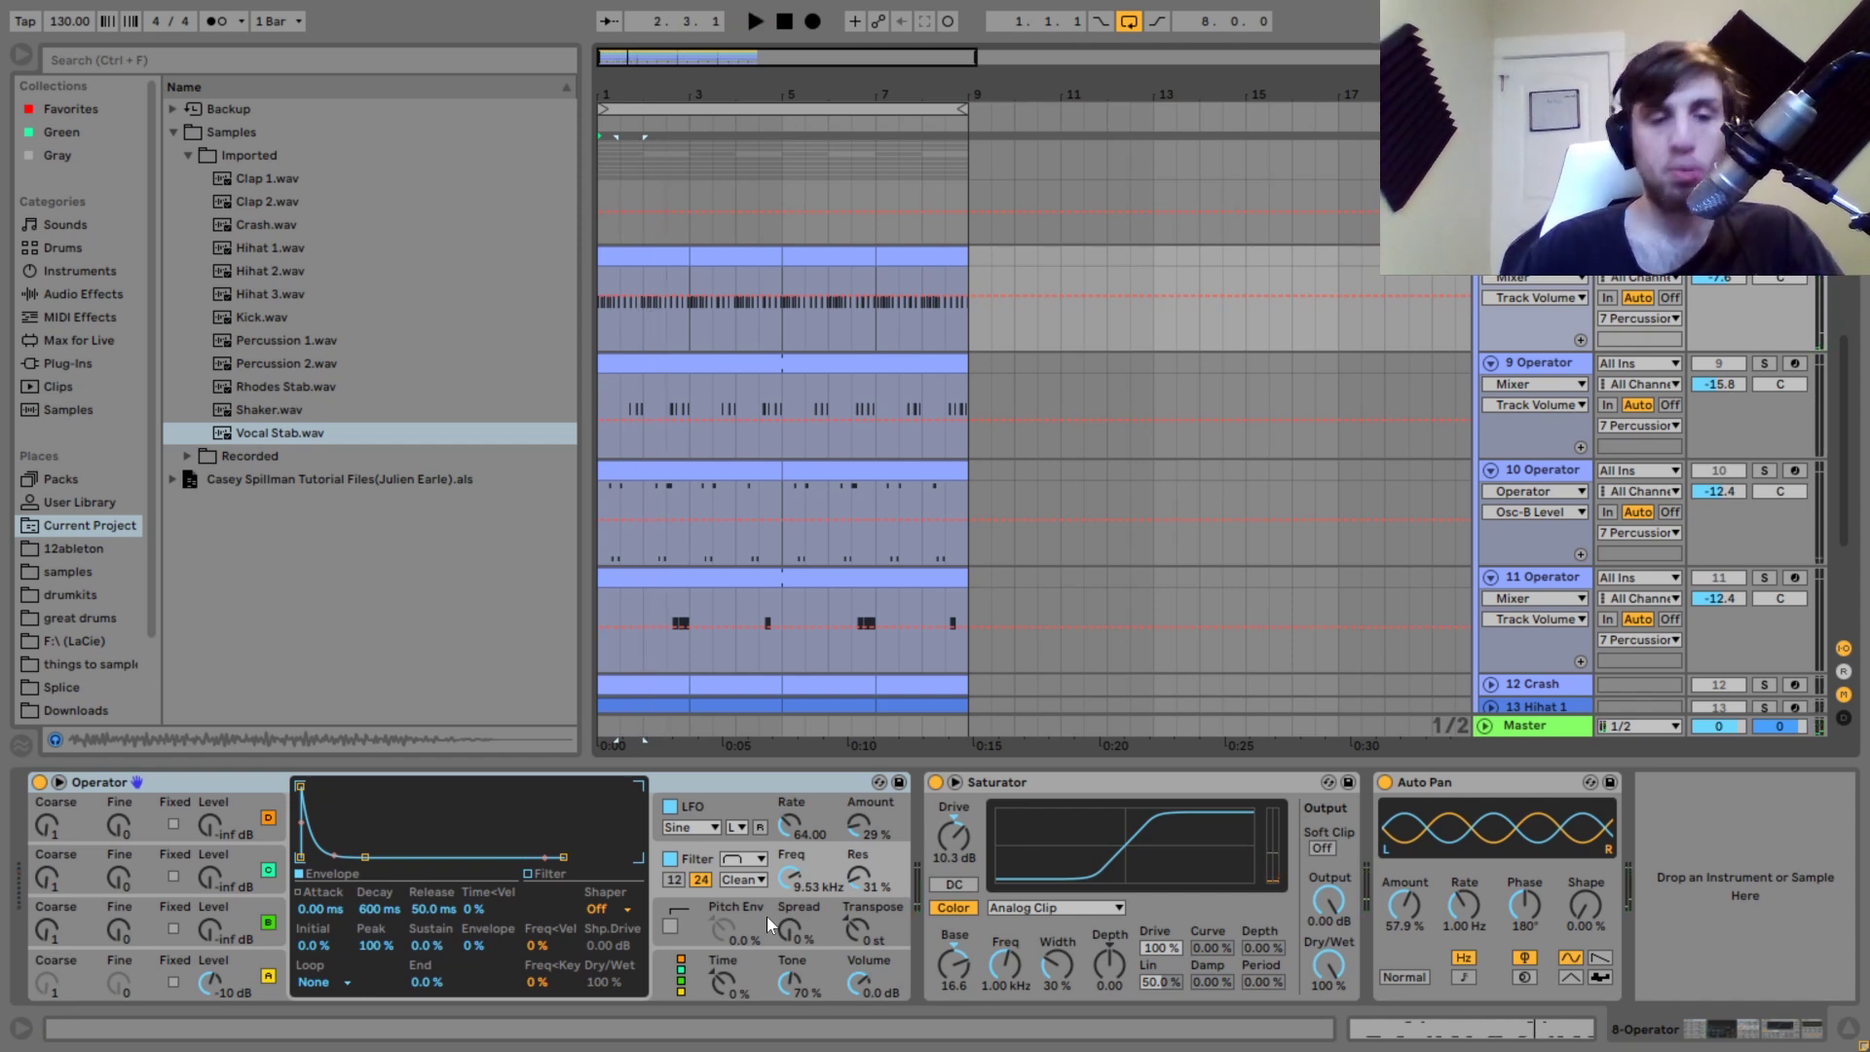
pyautogui.press('space')
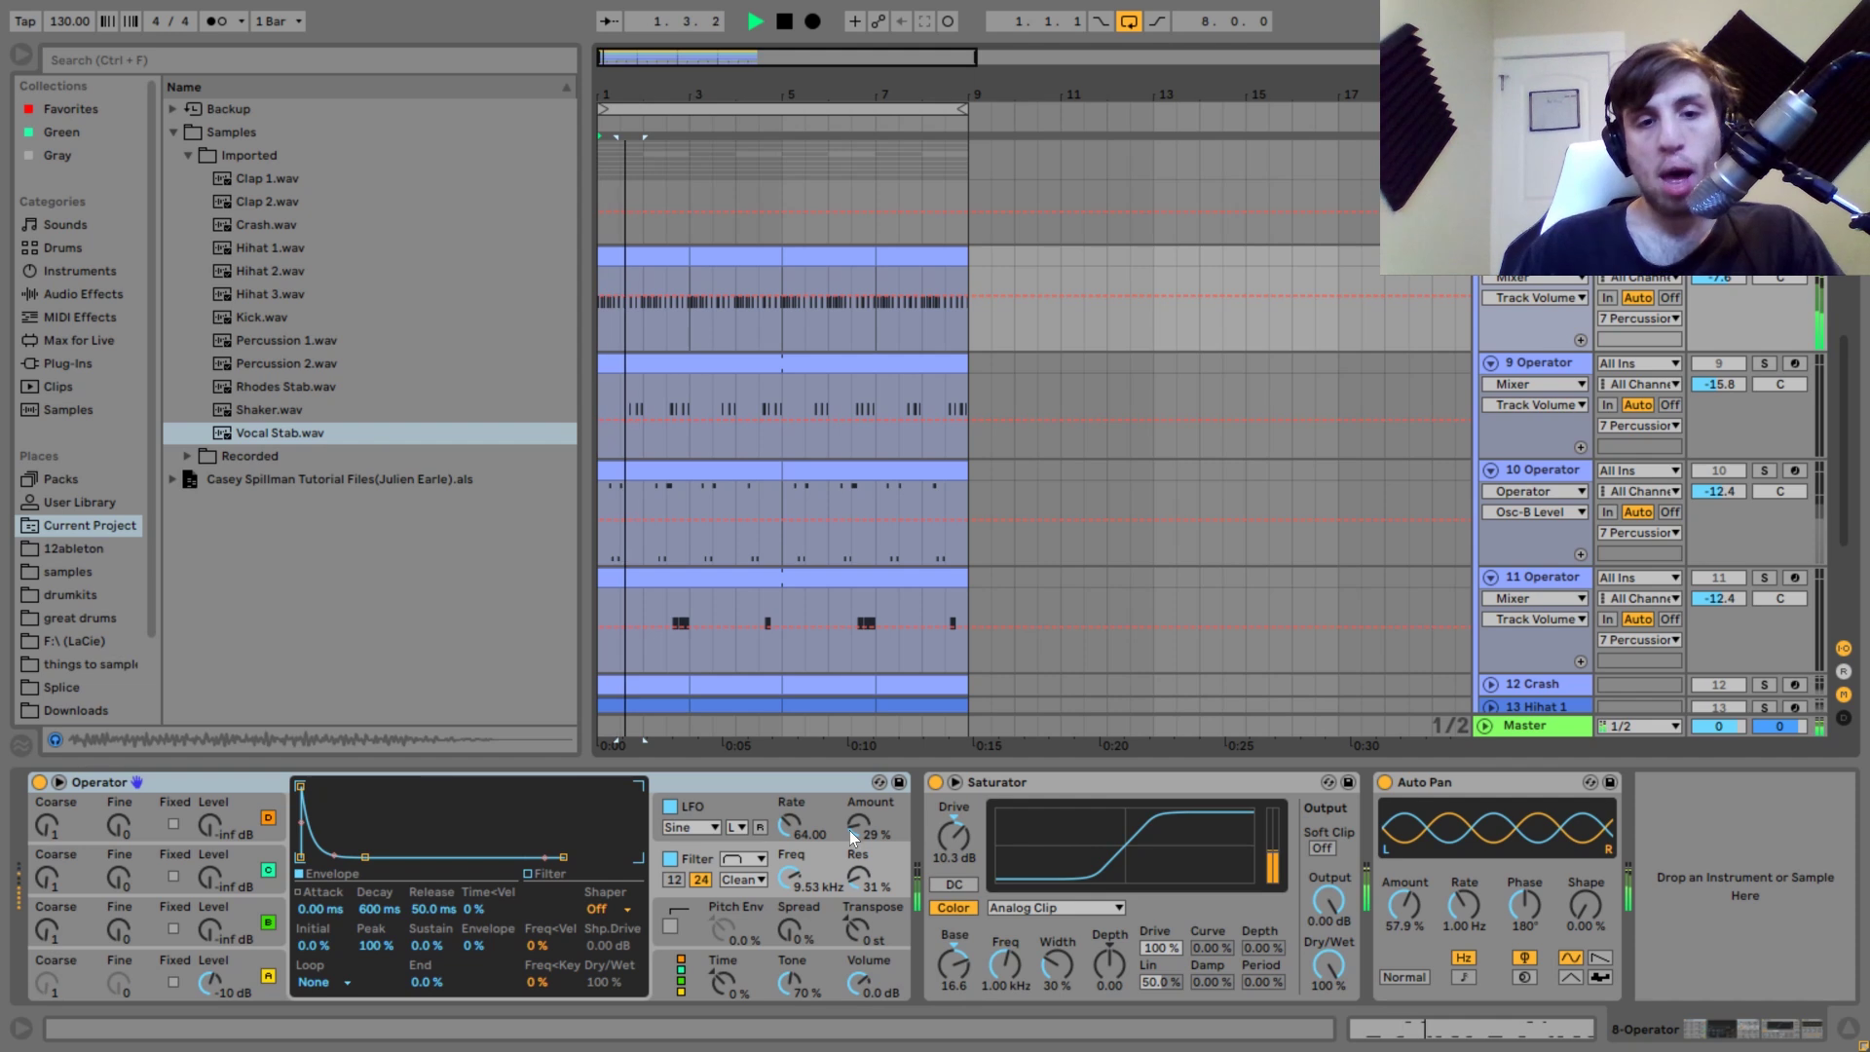
pyautogui.click(715, 797)
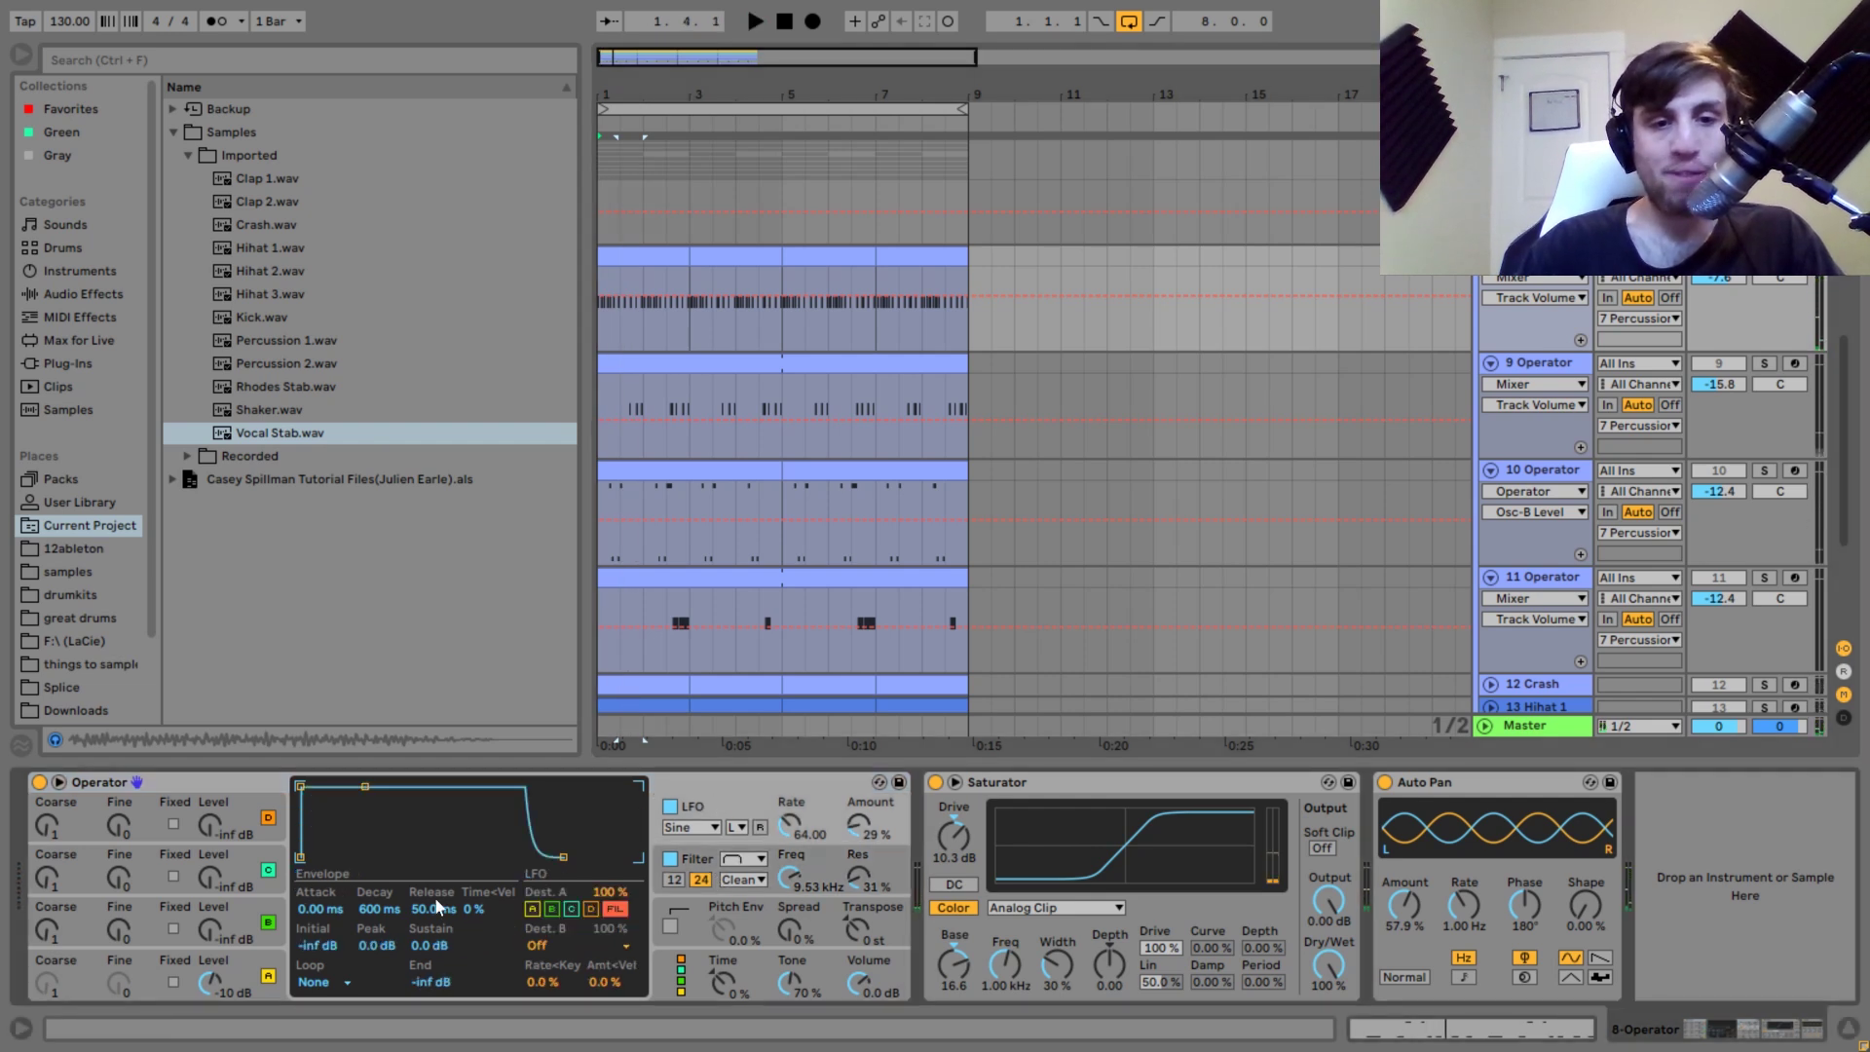
# Audition the arrangement and focus the MiniLab controller on track 8's 10.3 dB Saturator.
pyautogui.press('space')
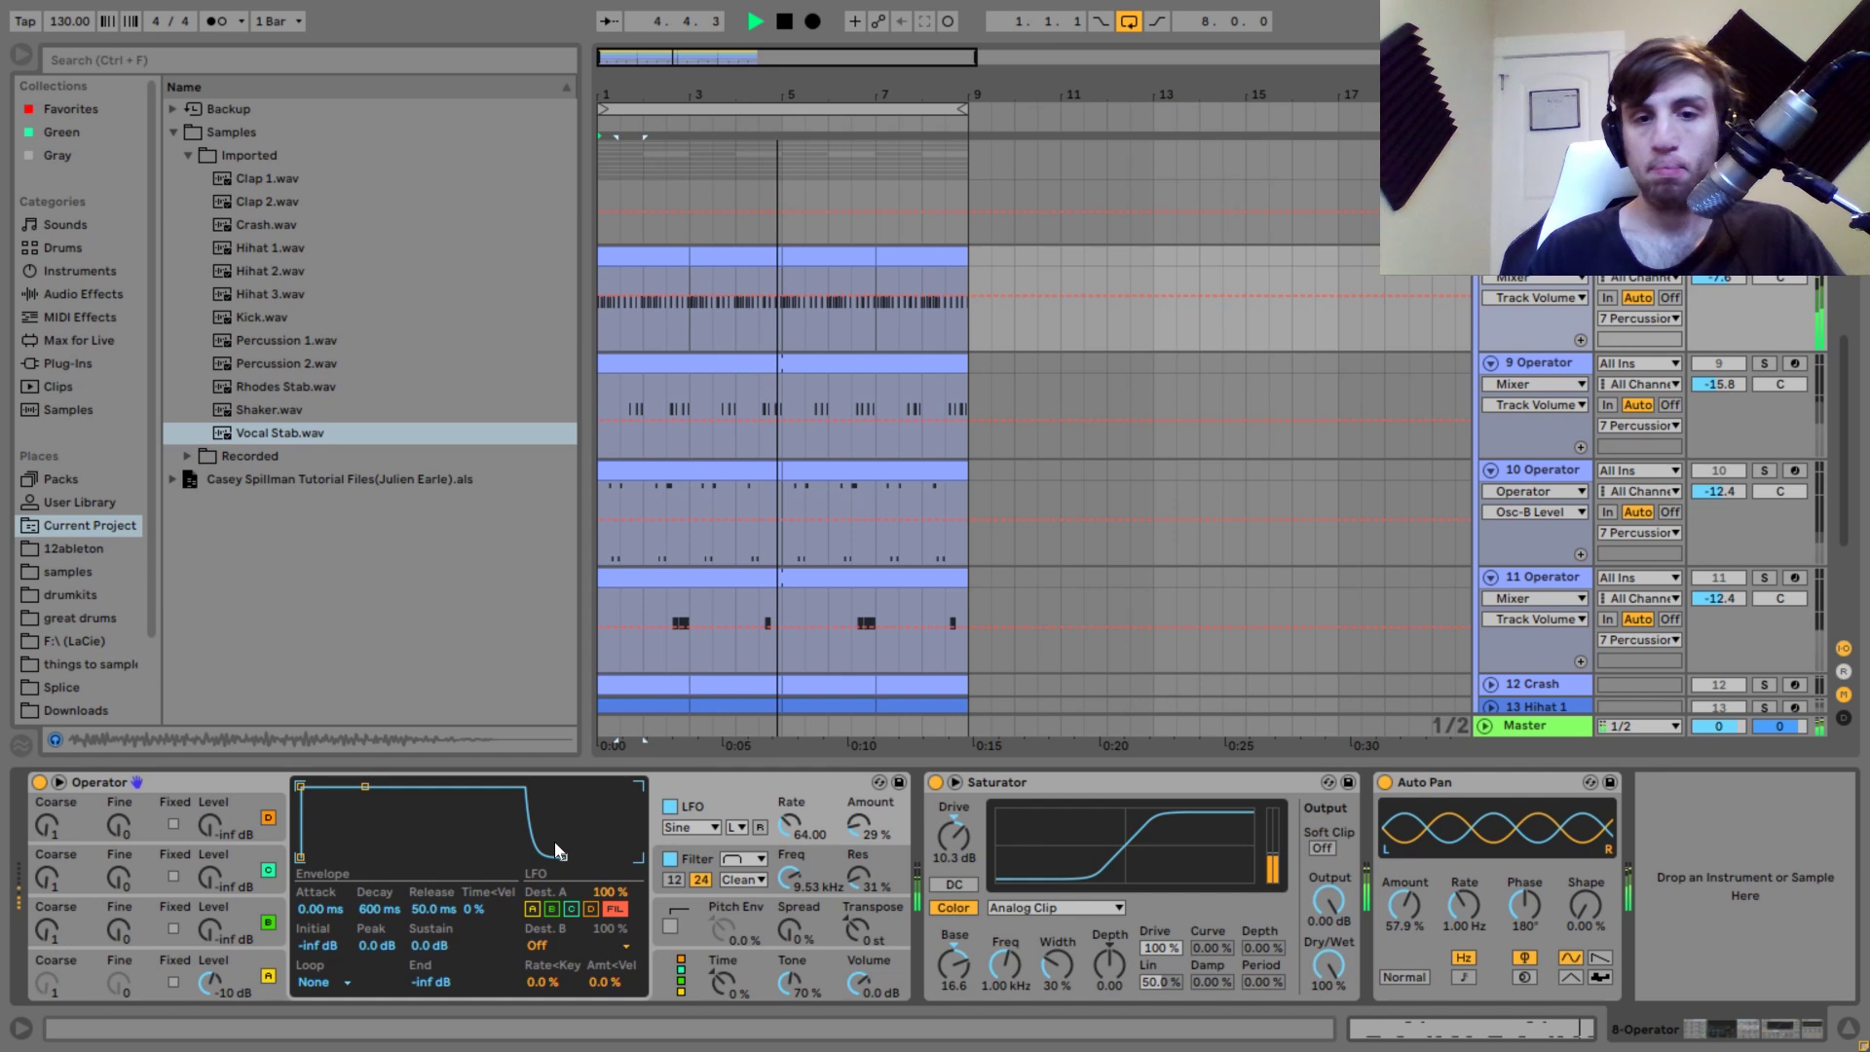
pyautogui.press('space')
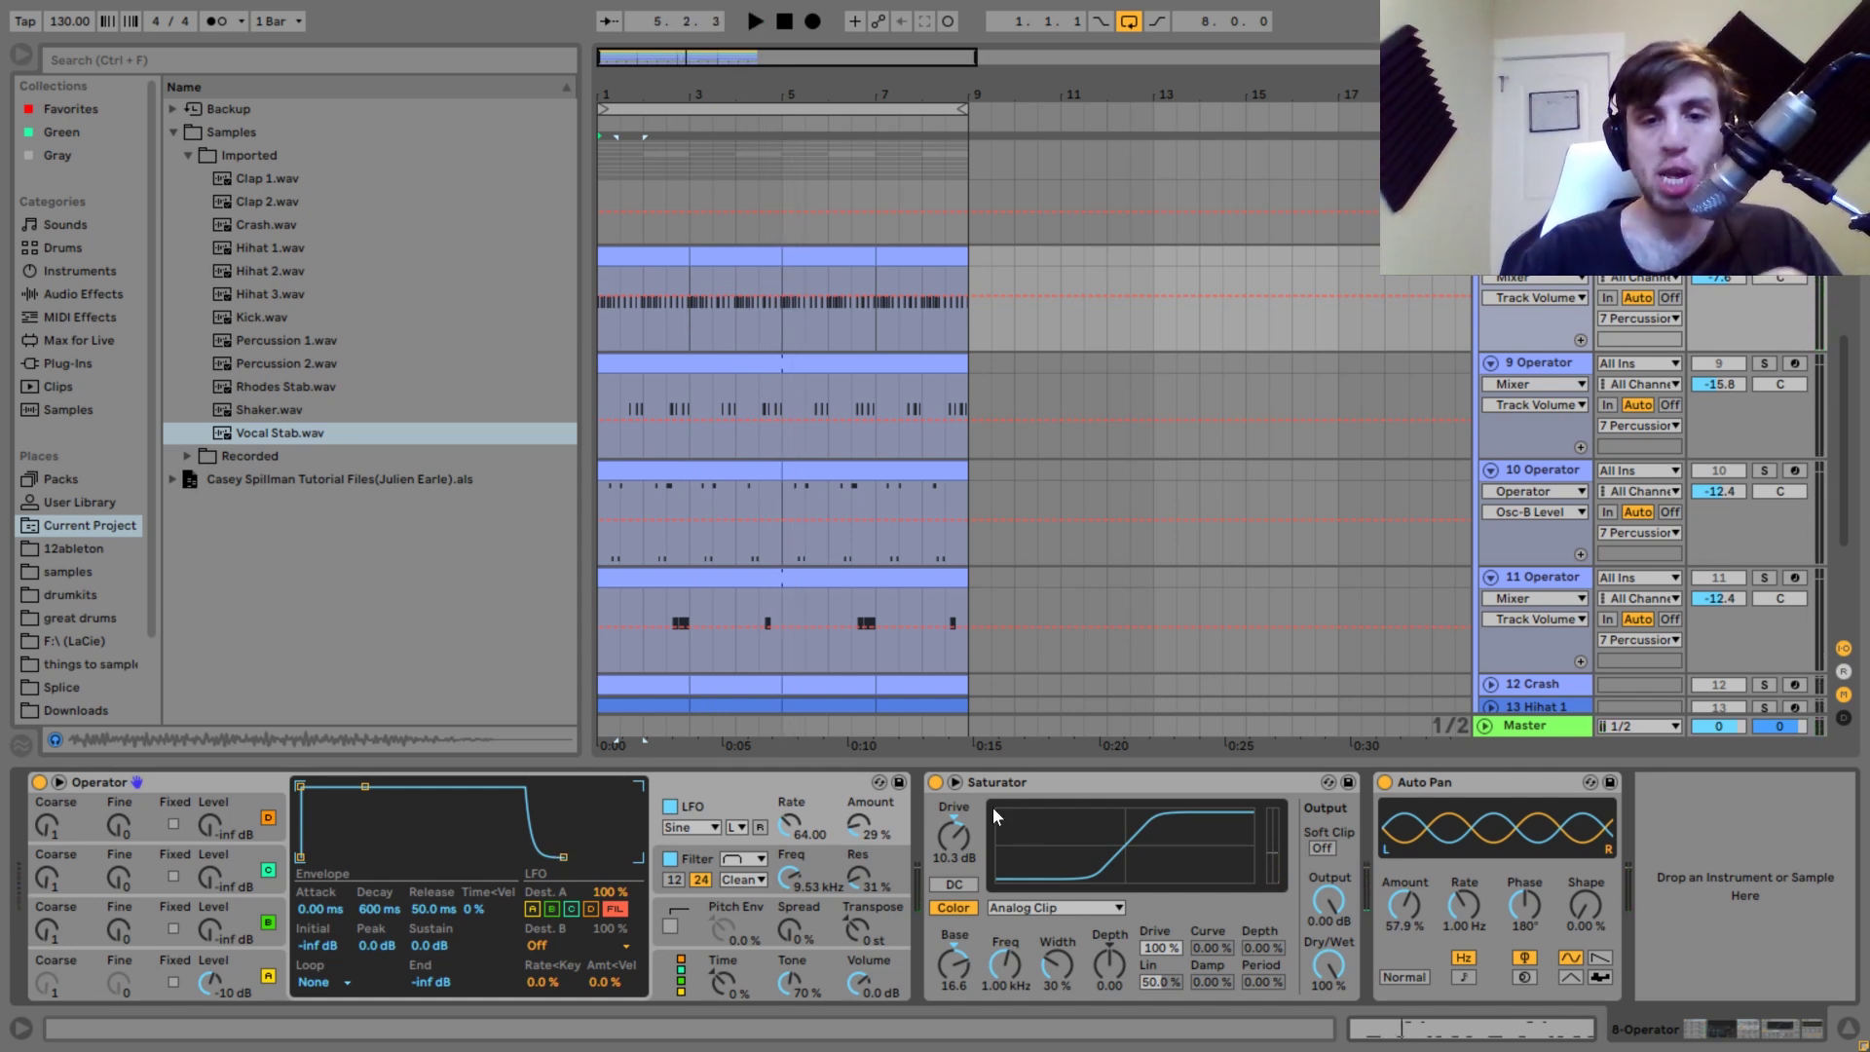
pyautogui.click(990, 782)
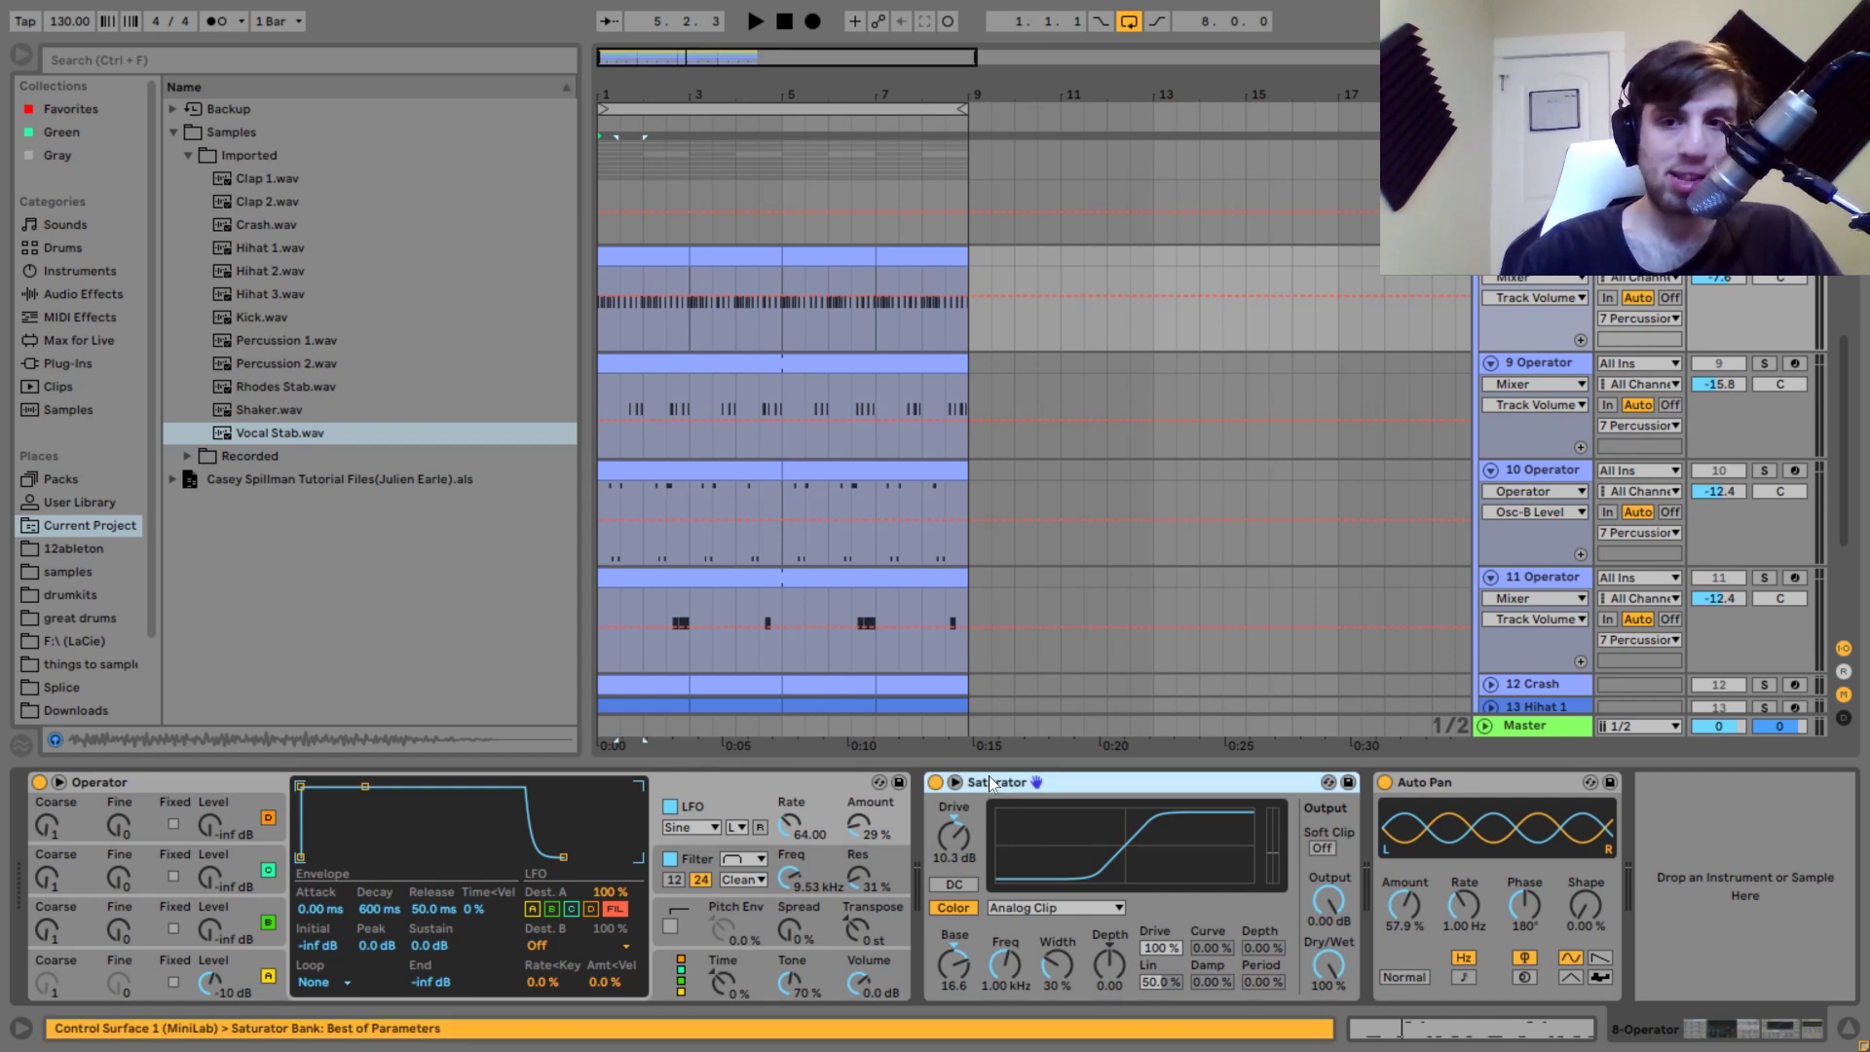
pyautogui.press('space')
pyautogui.press('space')
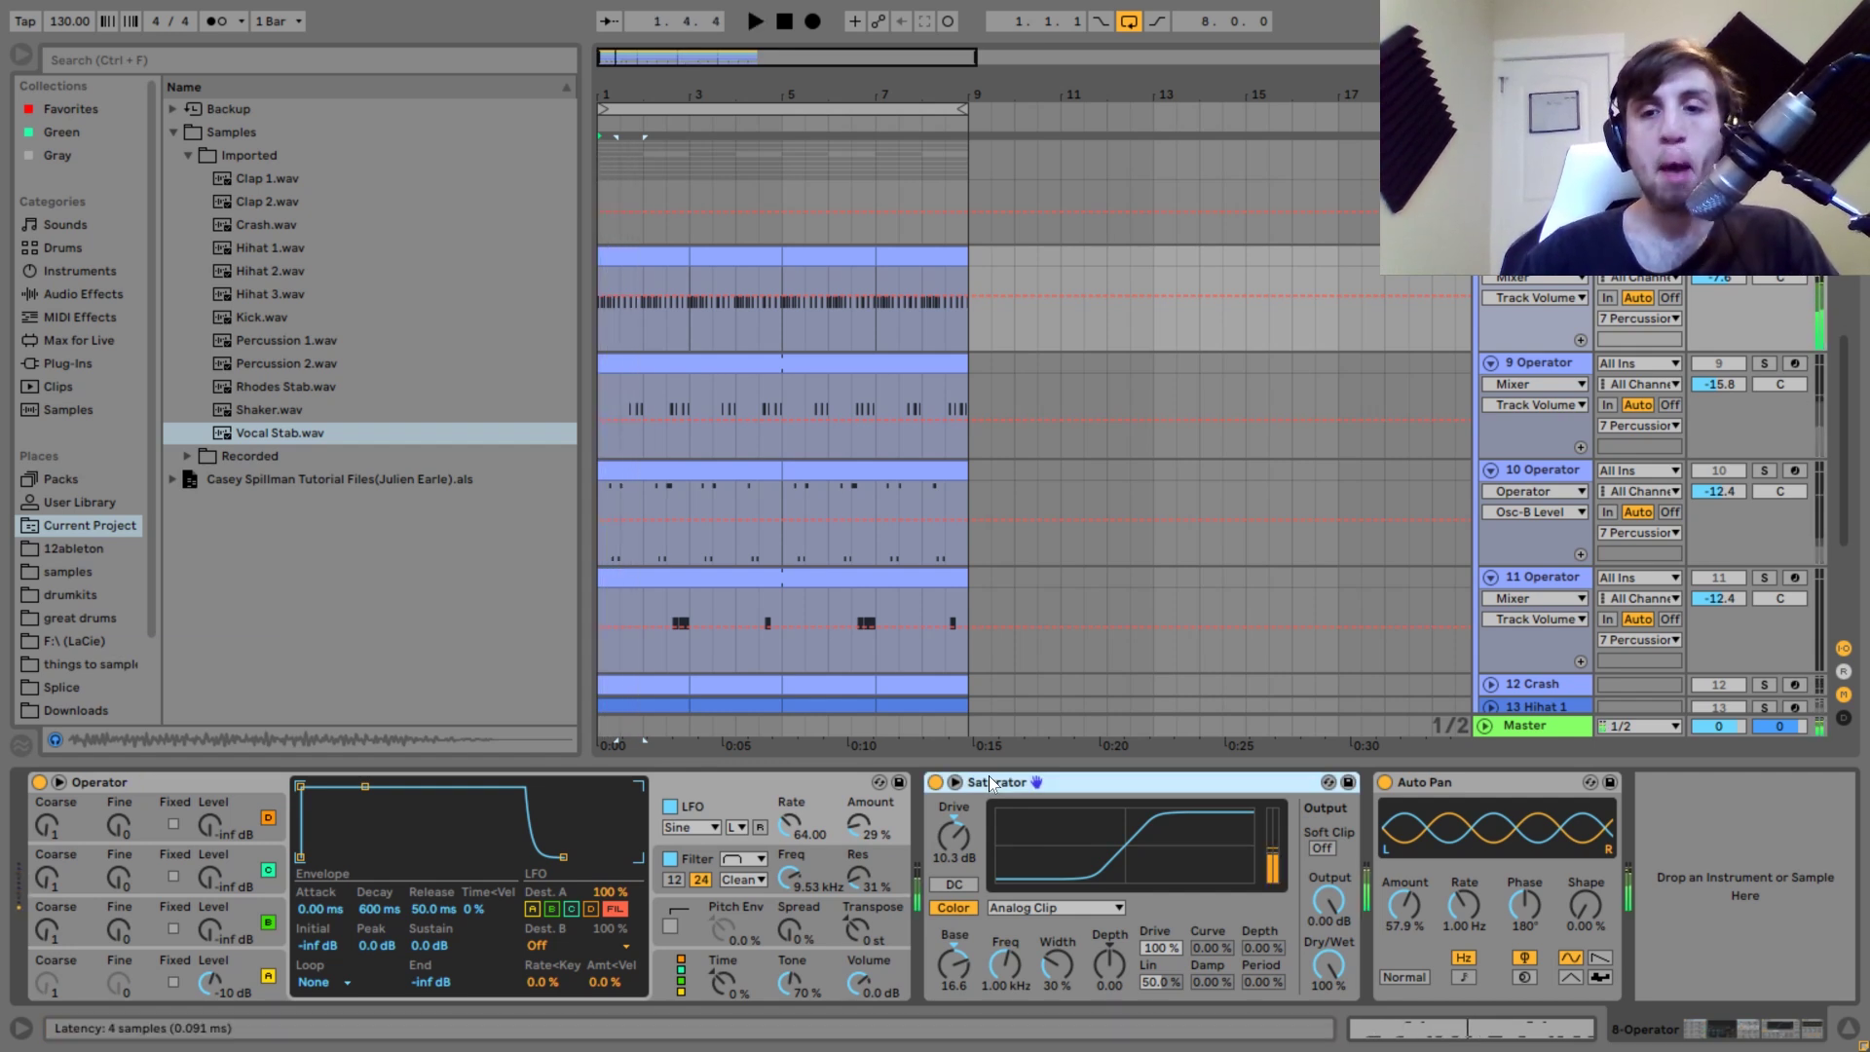
pyautogui.press('space')
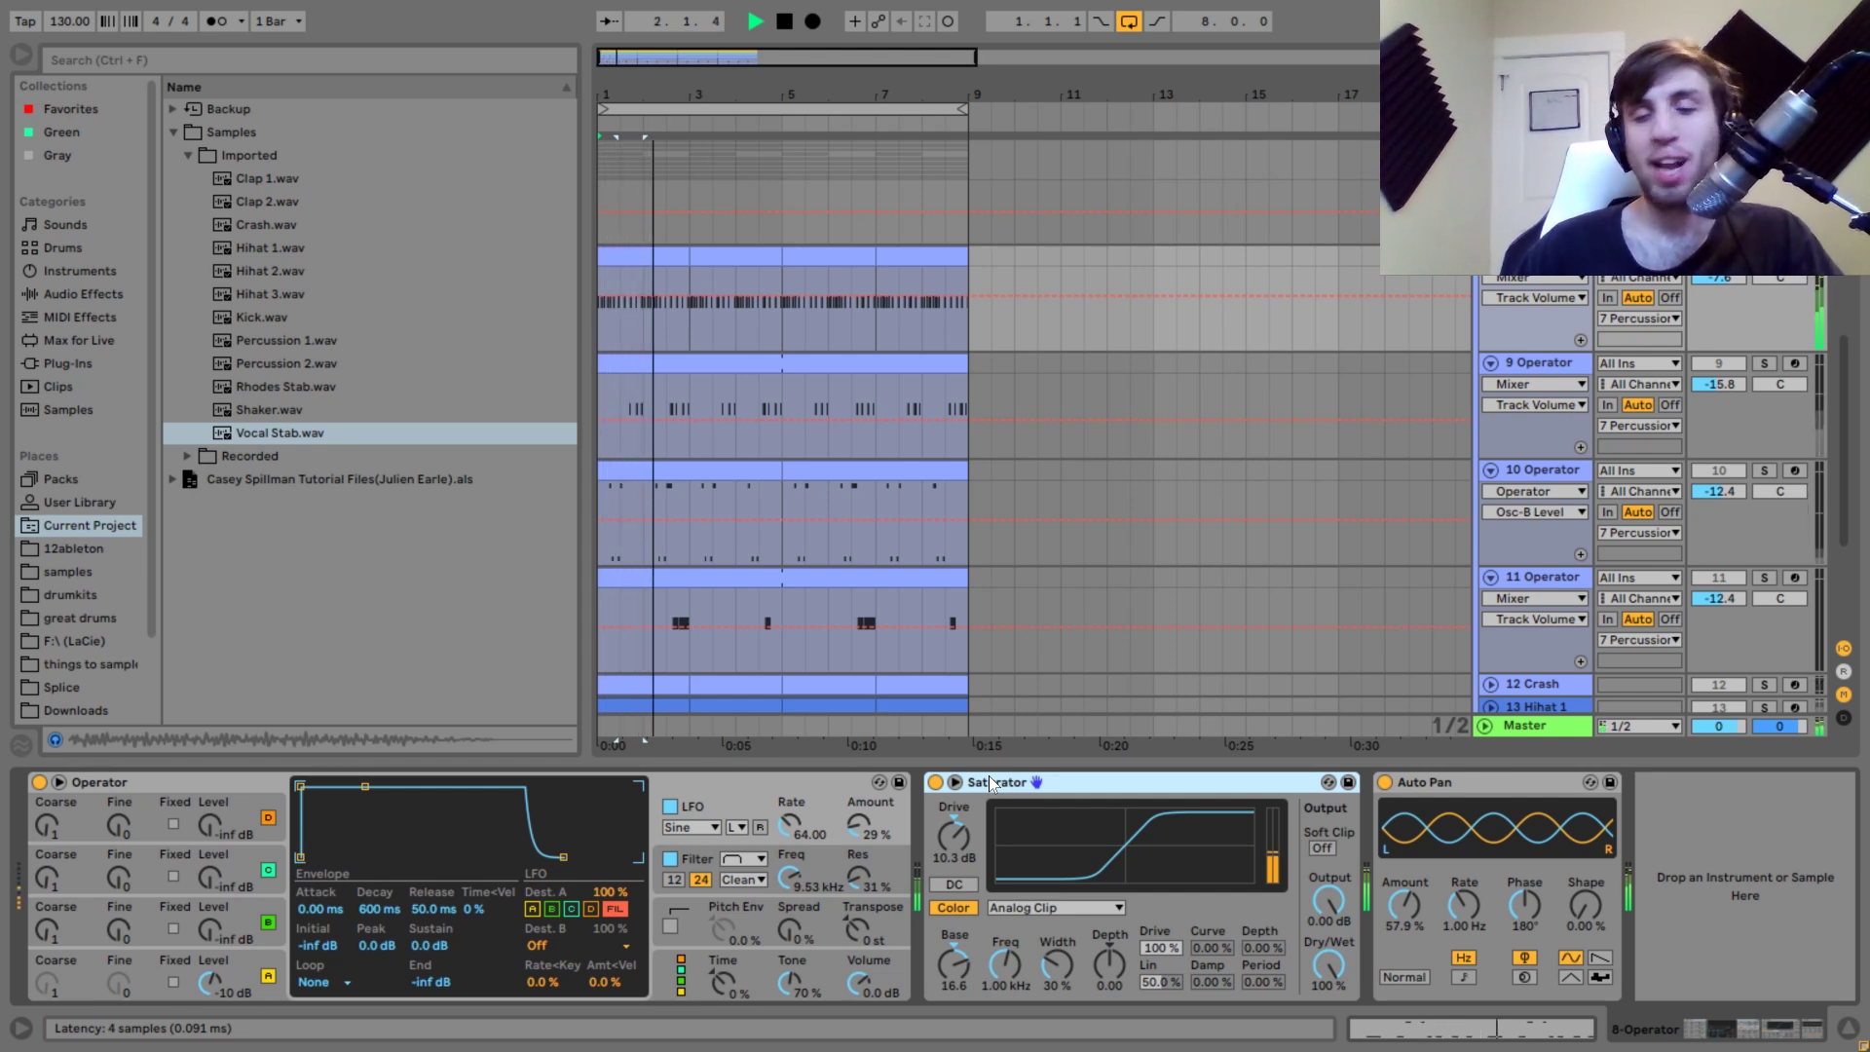
# Focus the controller on the Auto Pan (1.00 Hz, 180° phase) and play the arrangement.
pyautogui.press('space')
pyautogui.click(1414, 781)
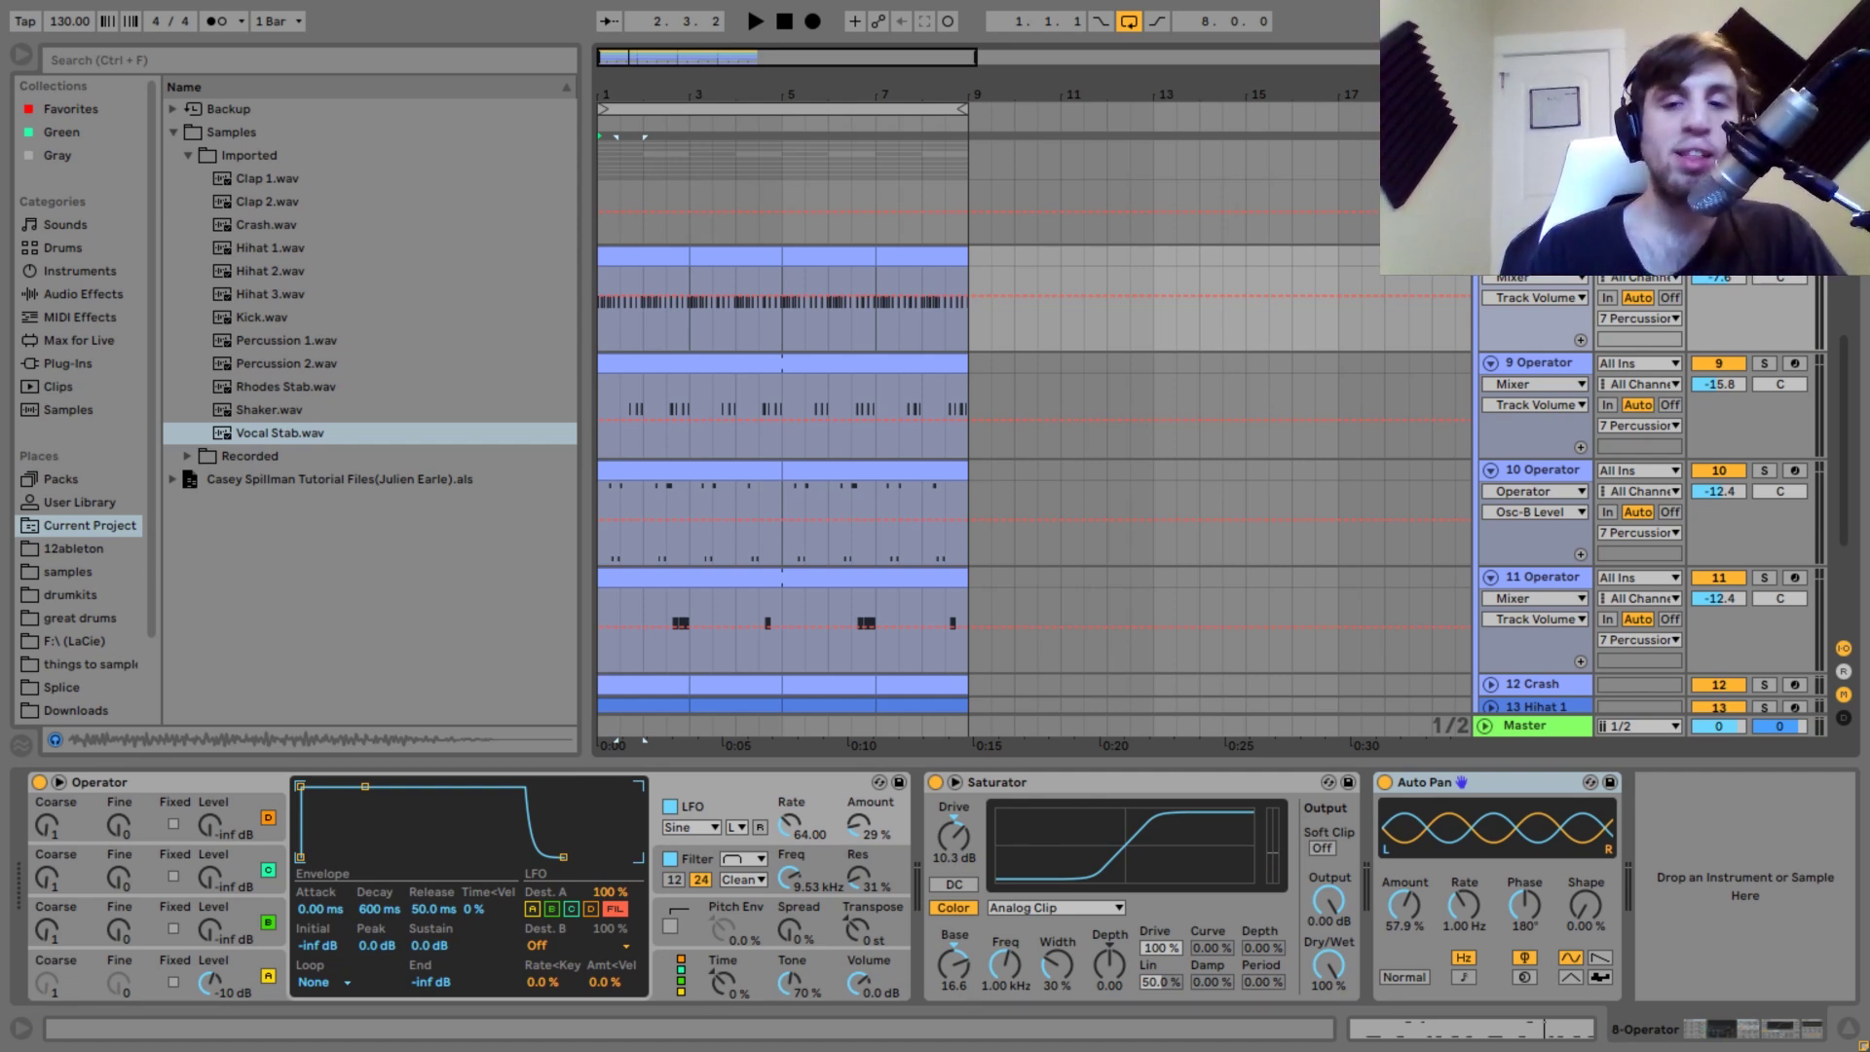
pyautogui.press('space')
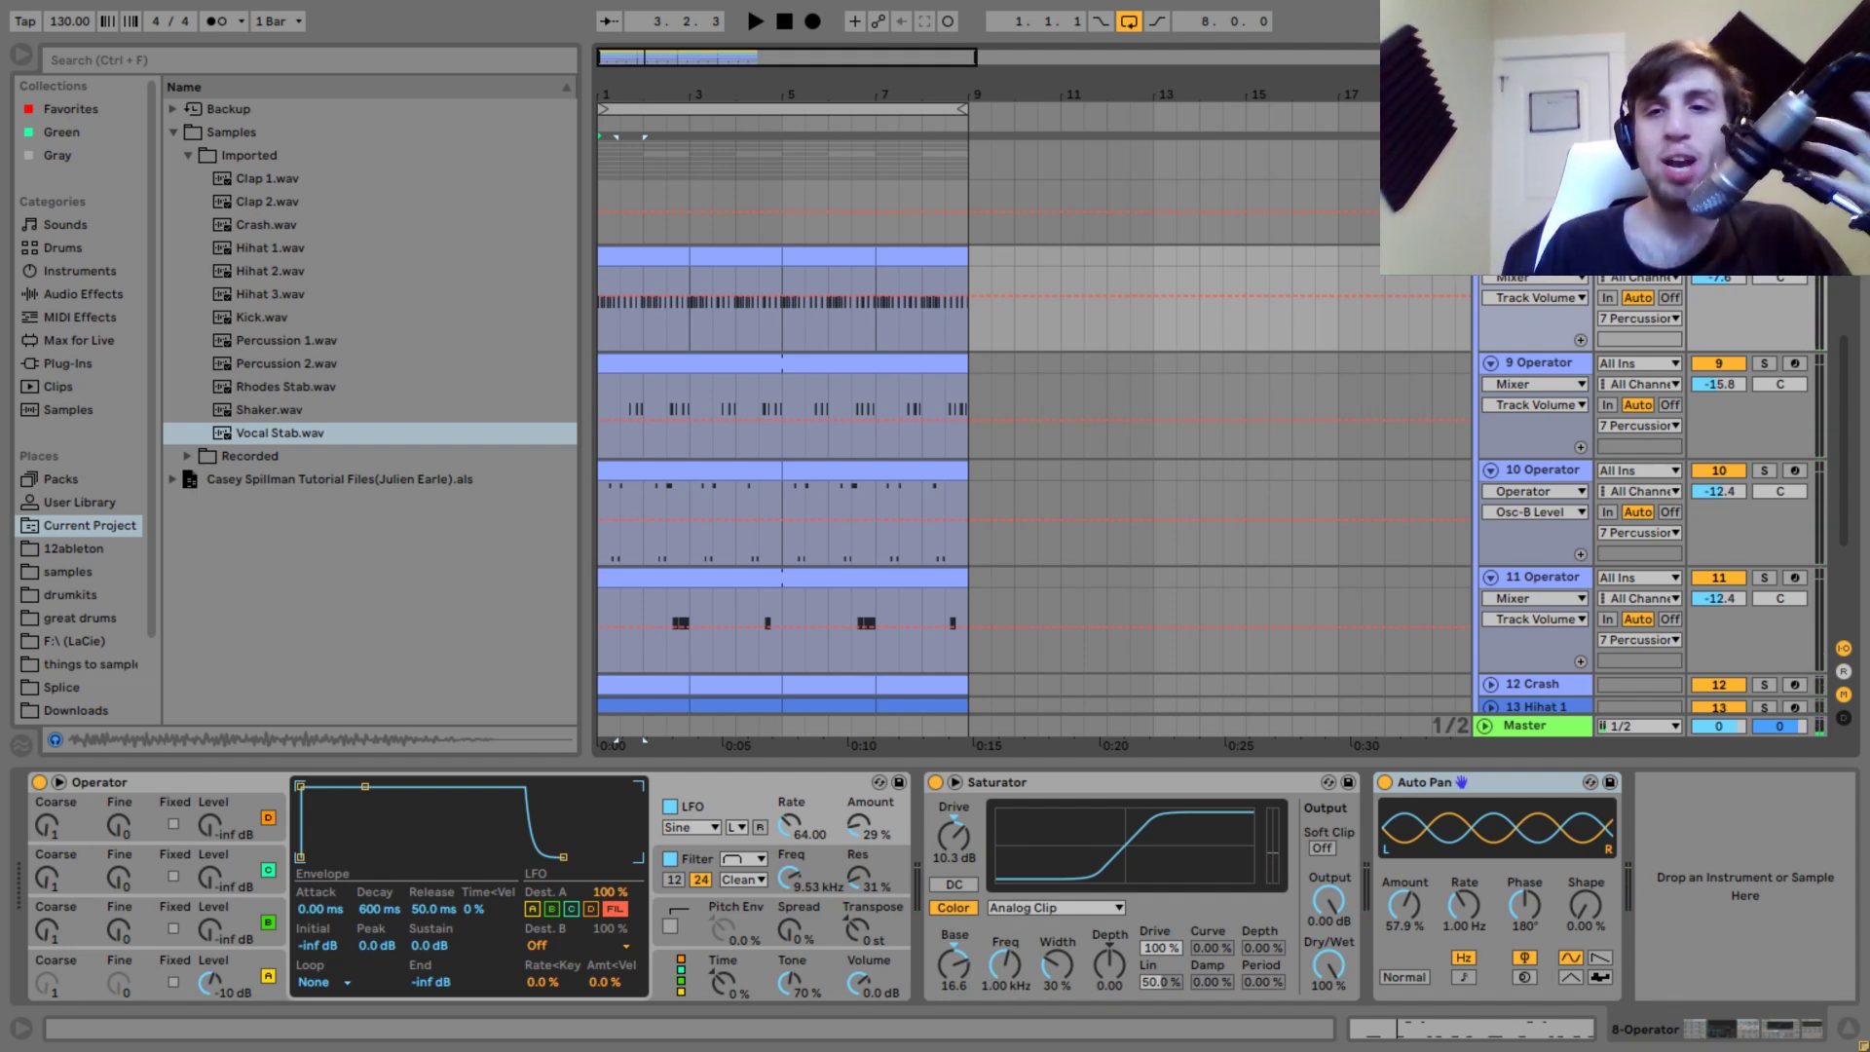
# Select and solo 9 Operator, marking a time range from 1.2.4 to 2.1.1 during playback.
pyautogui.click(1763, 363)
pyautogui.press('space')
pyautogui.click(1530, 364)
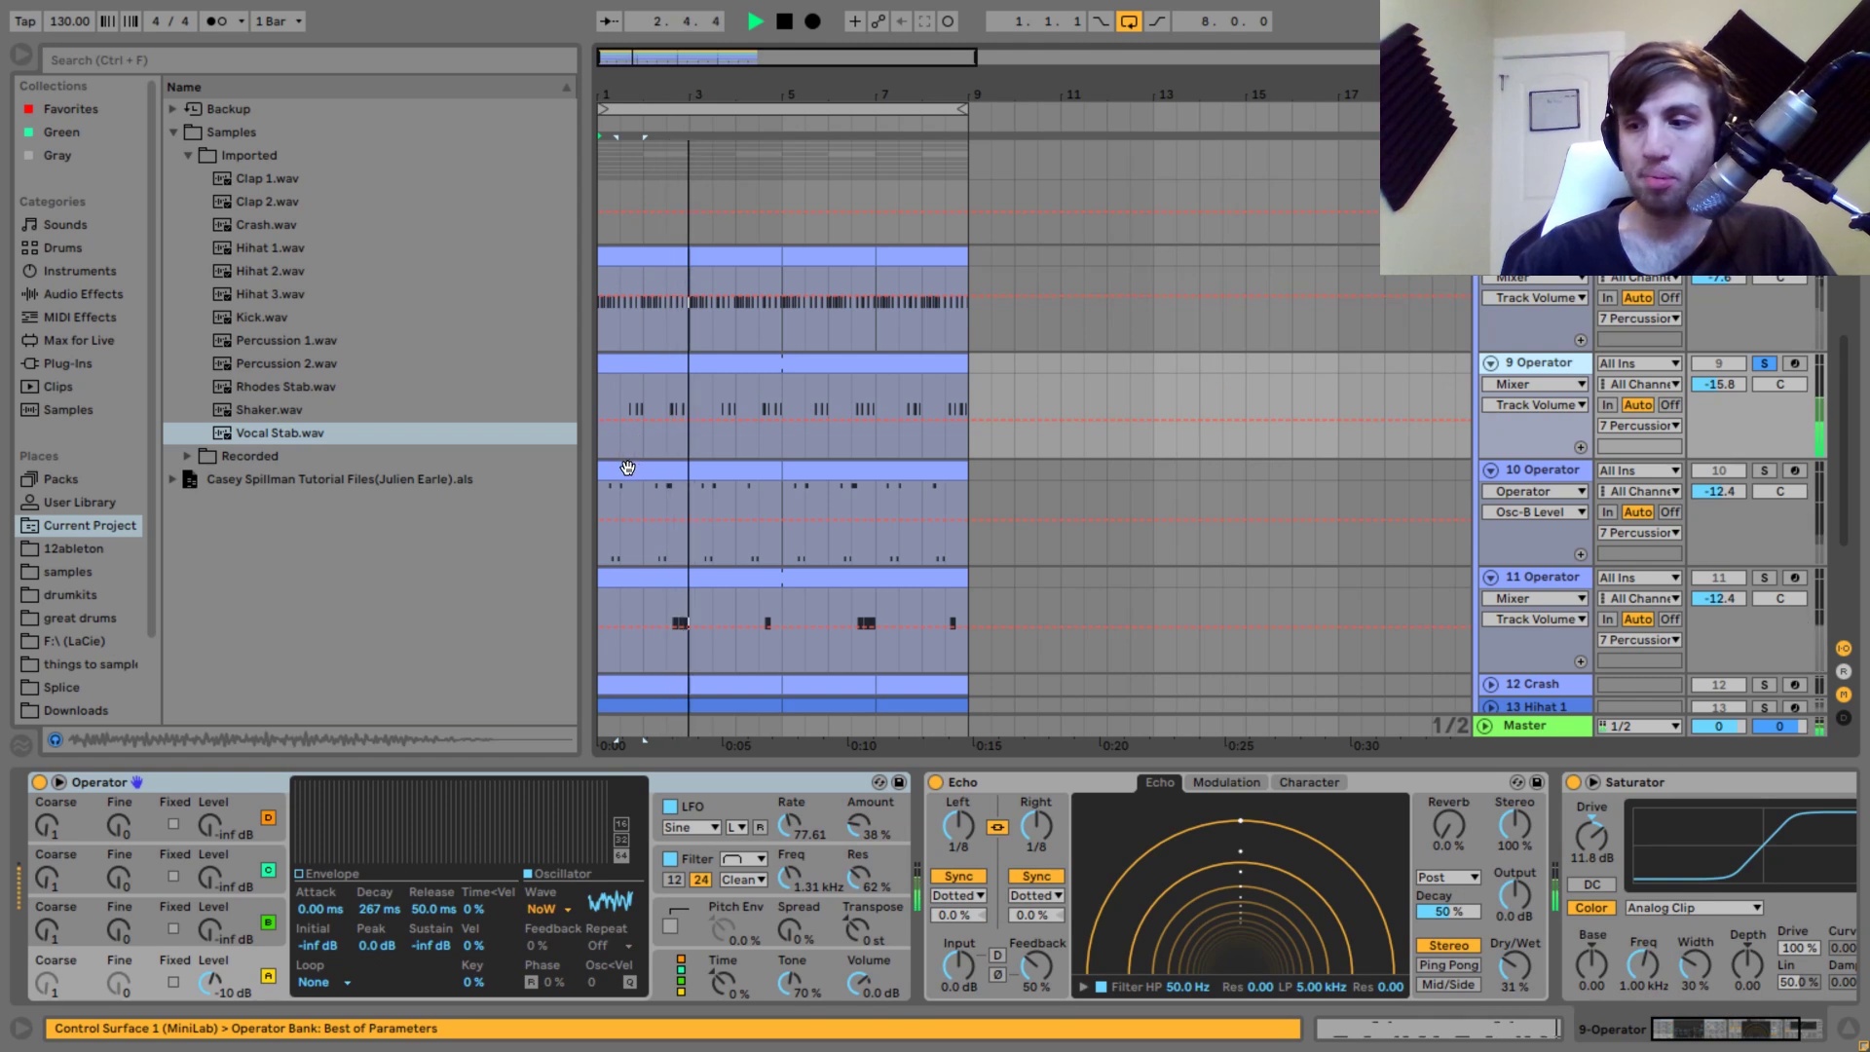
pyautogui.moveTo(623, 463); pyautogui.dragTo(647, 456)
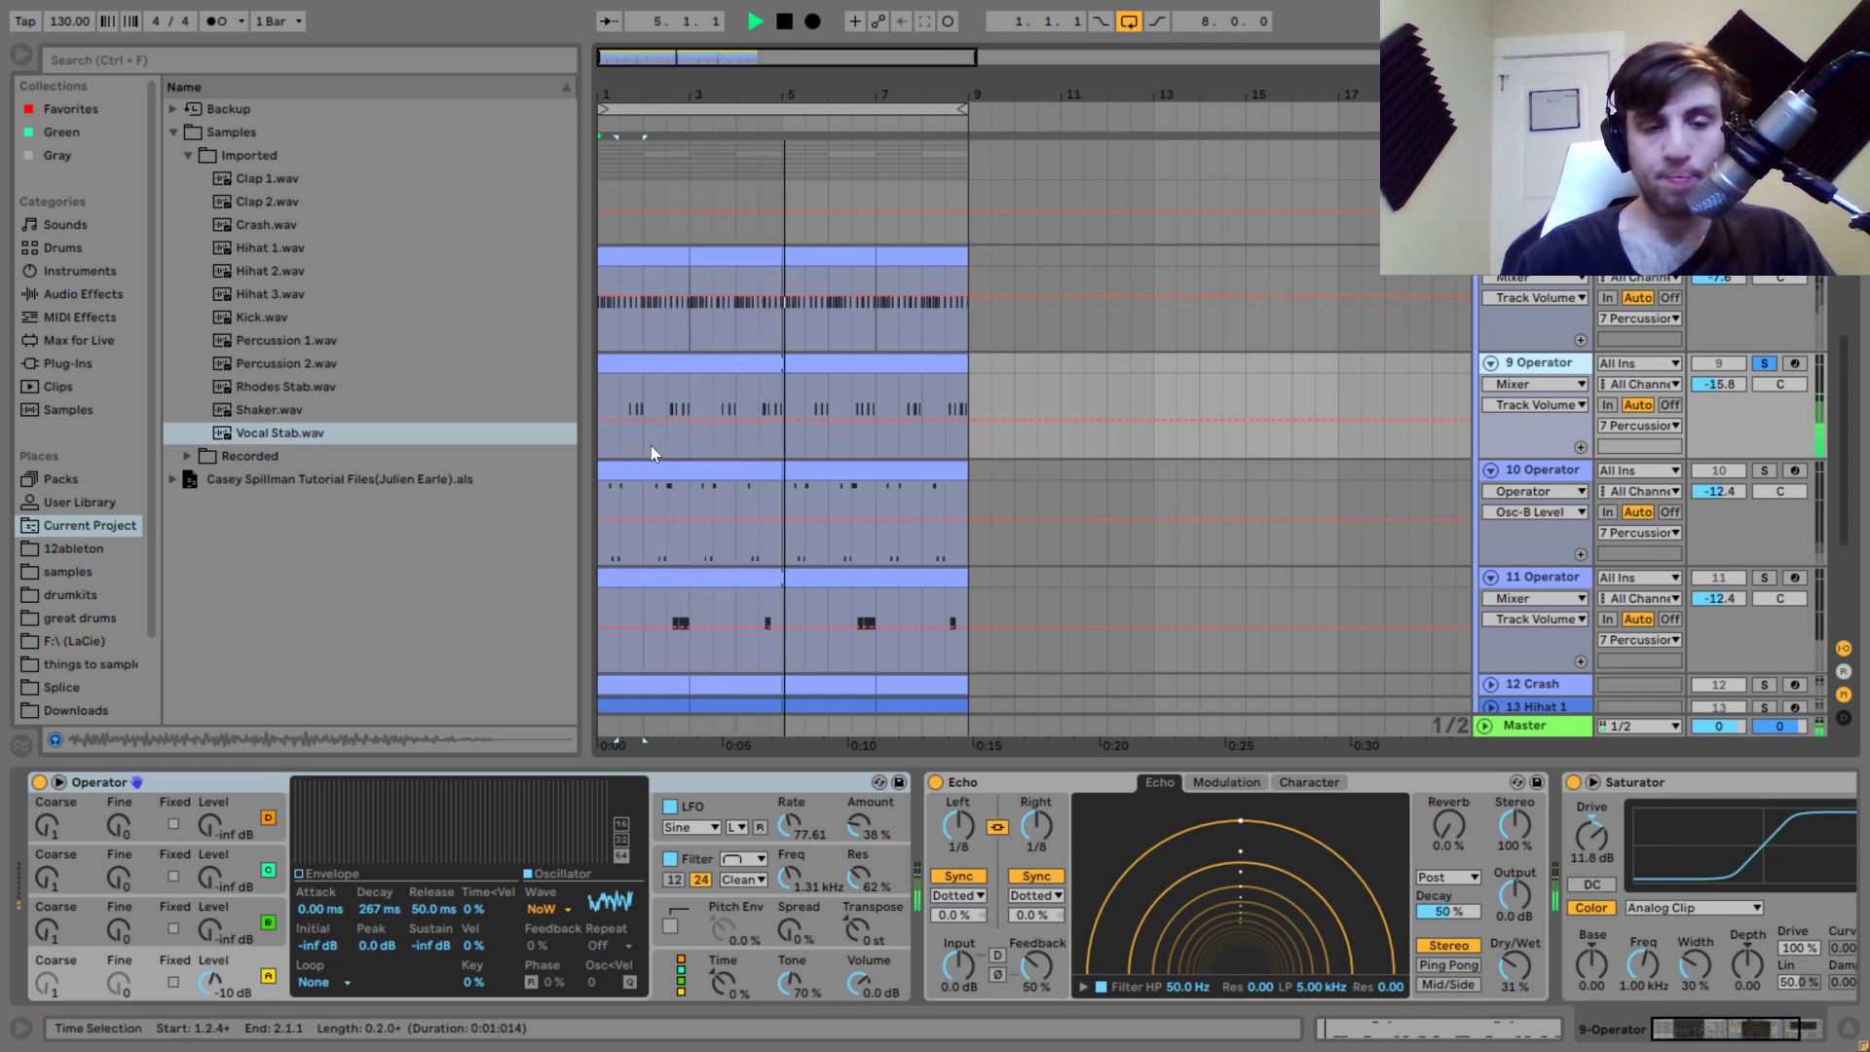
pyautogui.press('space')
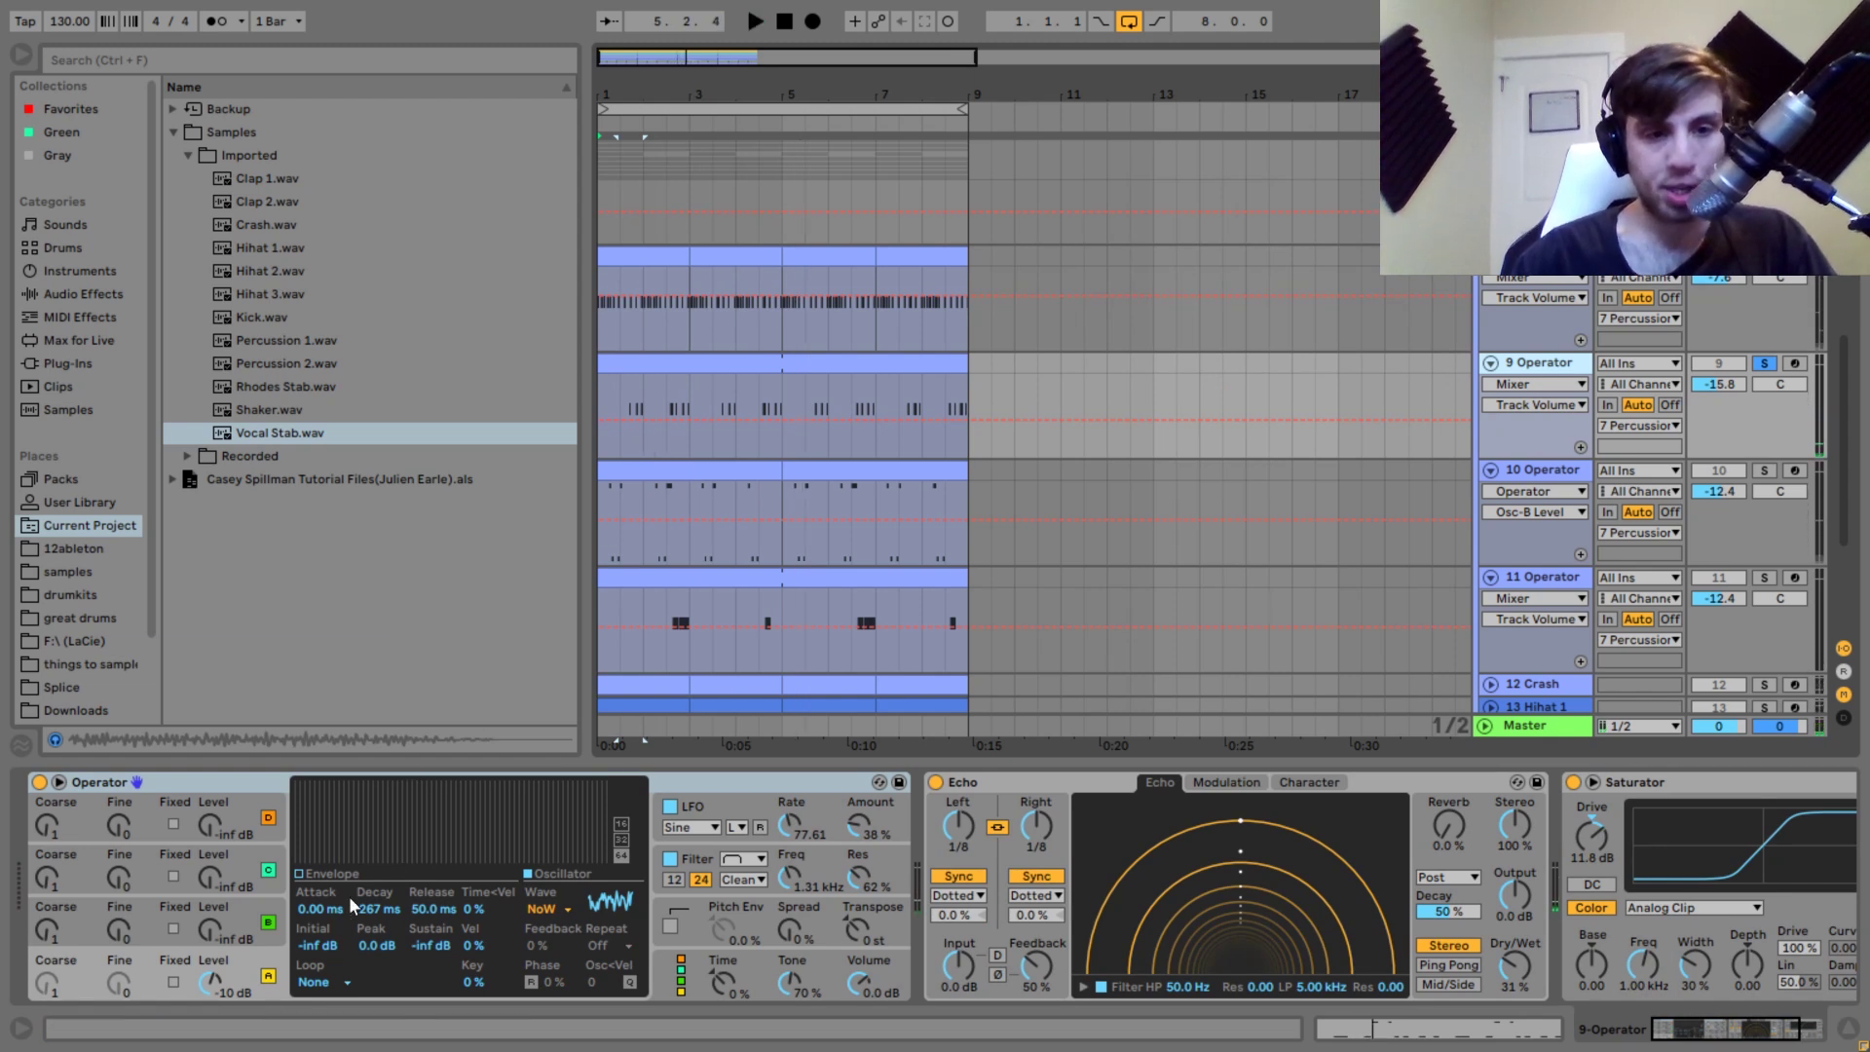
# Page through Operator's oscillator, filter and LFO envelopes and glance at the Bassline clip's MIDI notes.
pyautogui.click(327, 874)
pyautogui.click(697, 857)
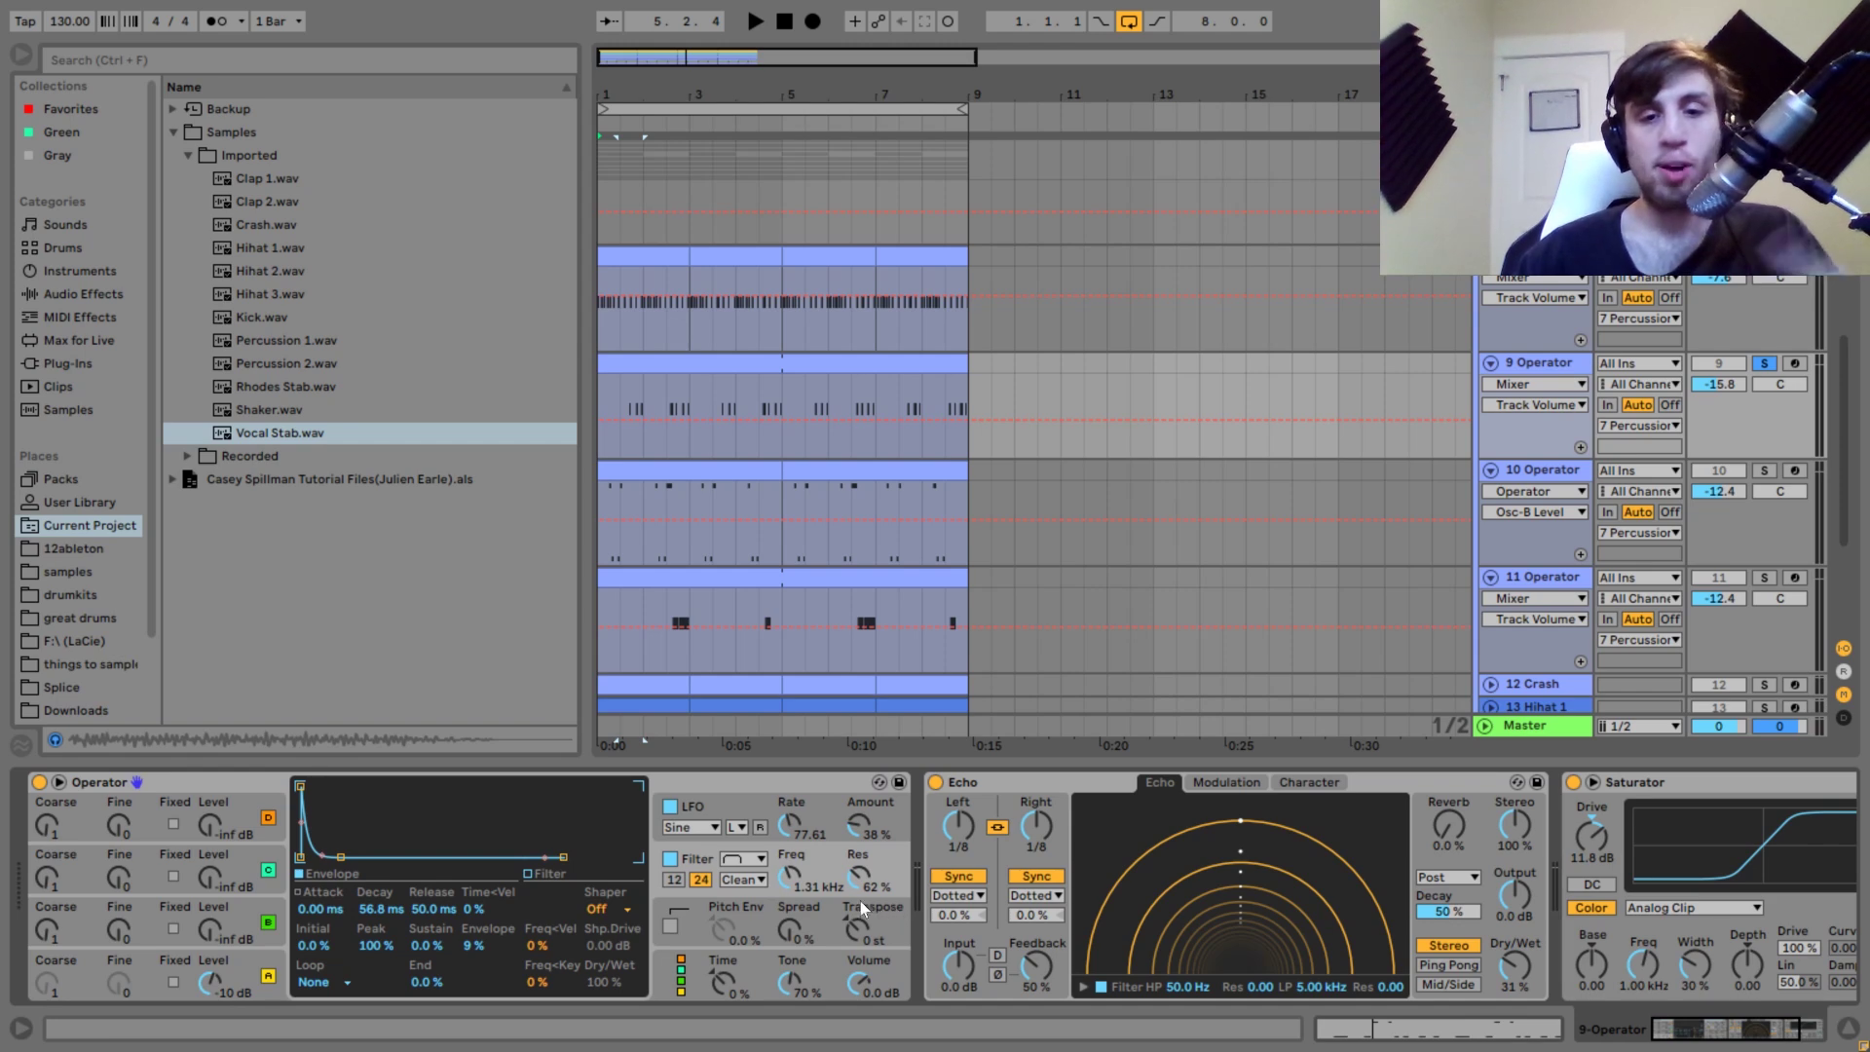
pyautogui.click(721, 814)
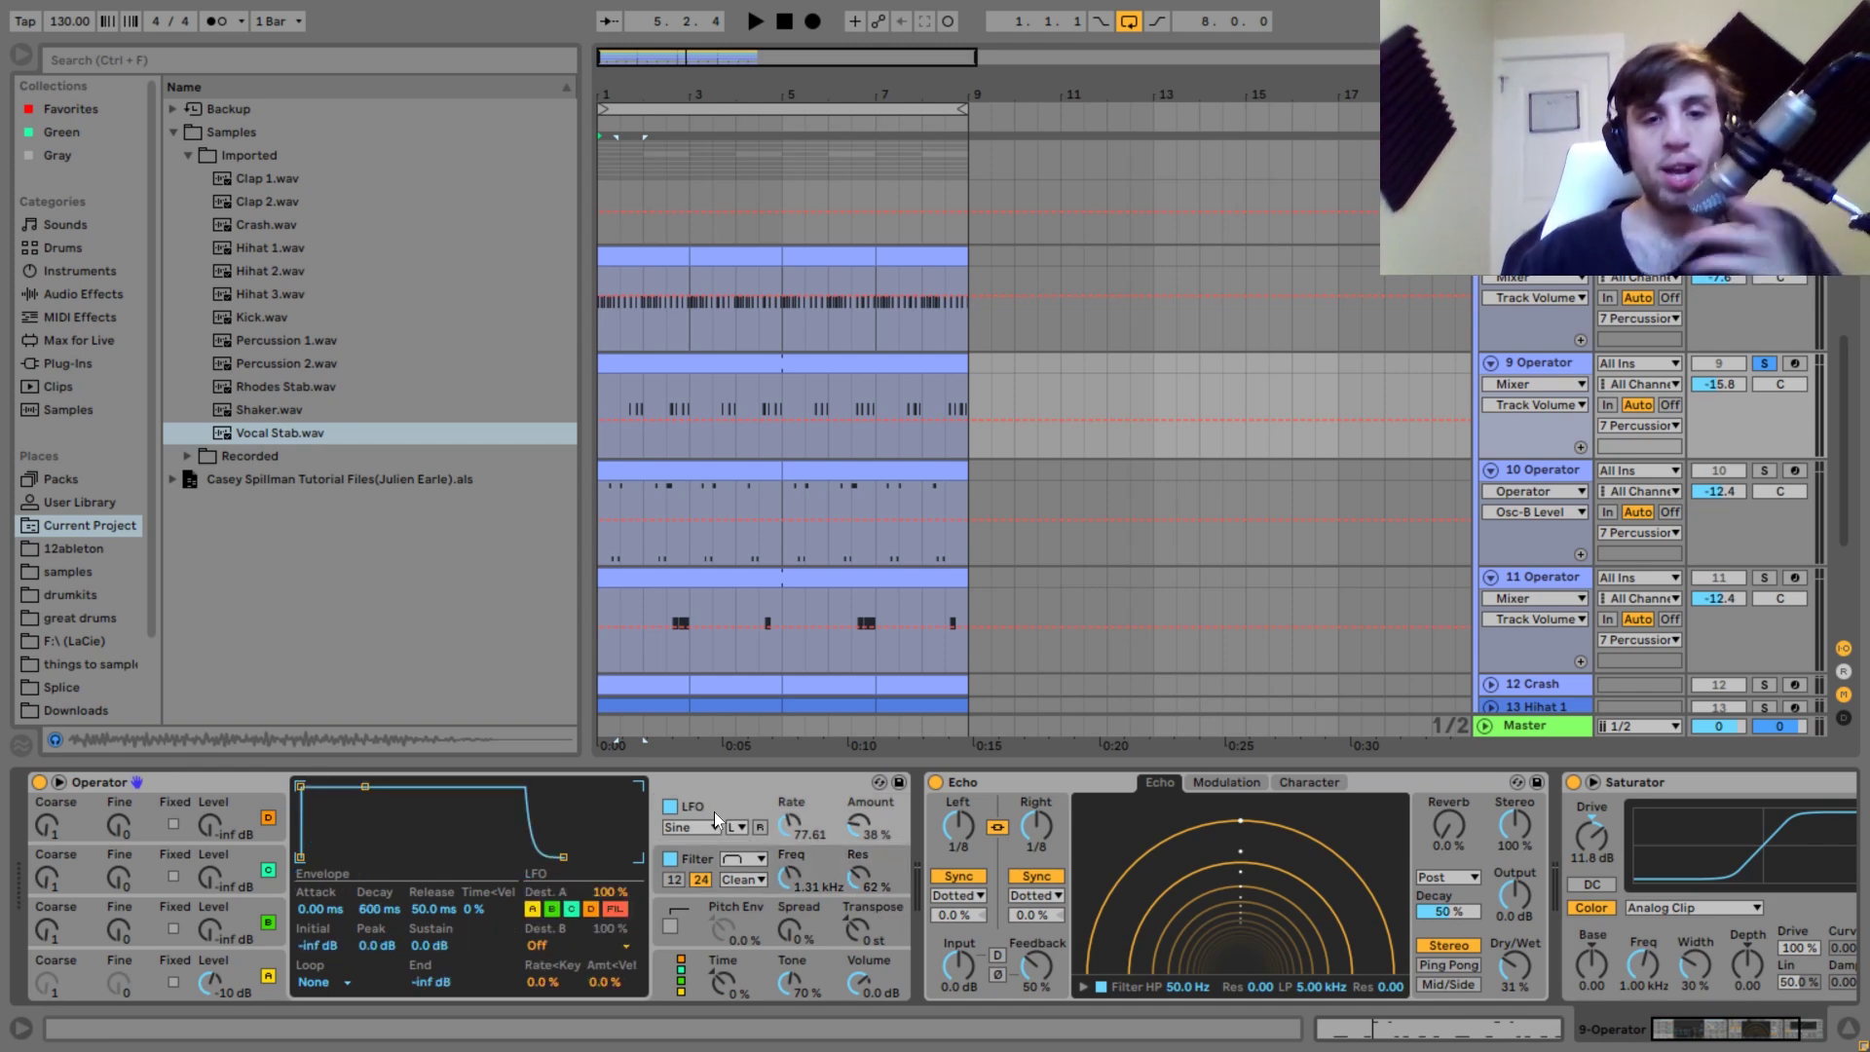
pyautogui.hotkey('shift', 'Tab')
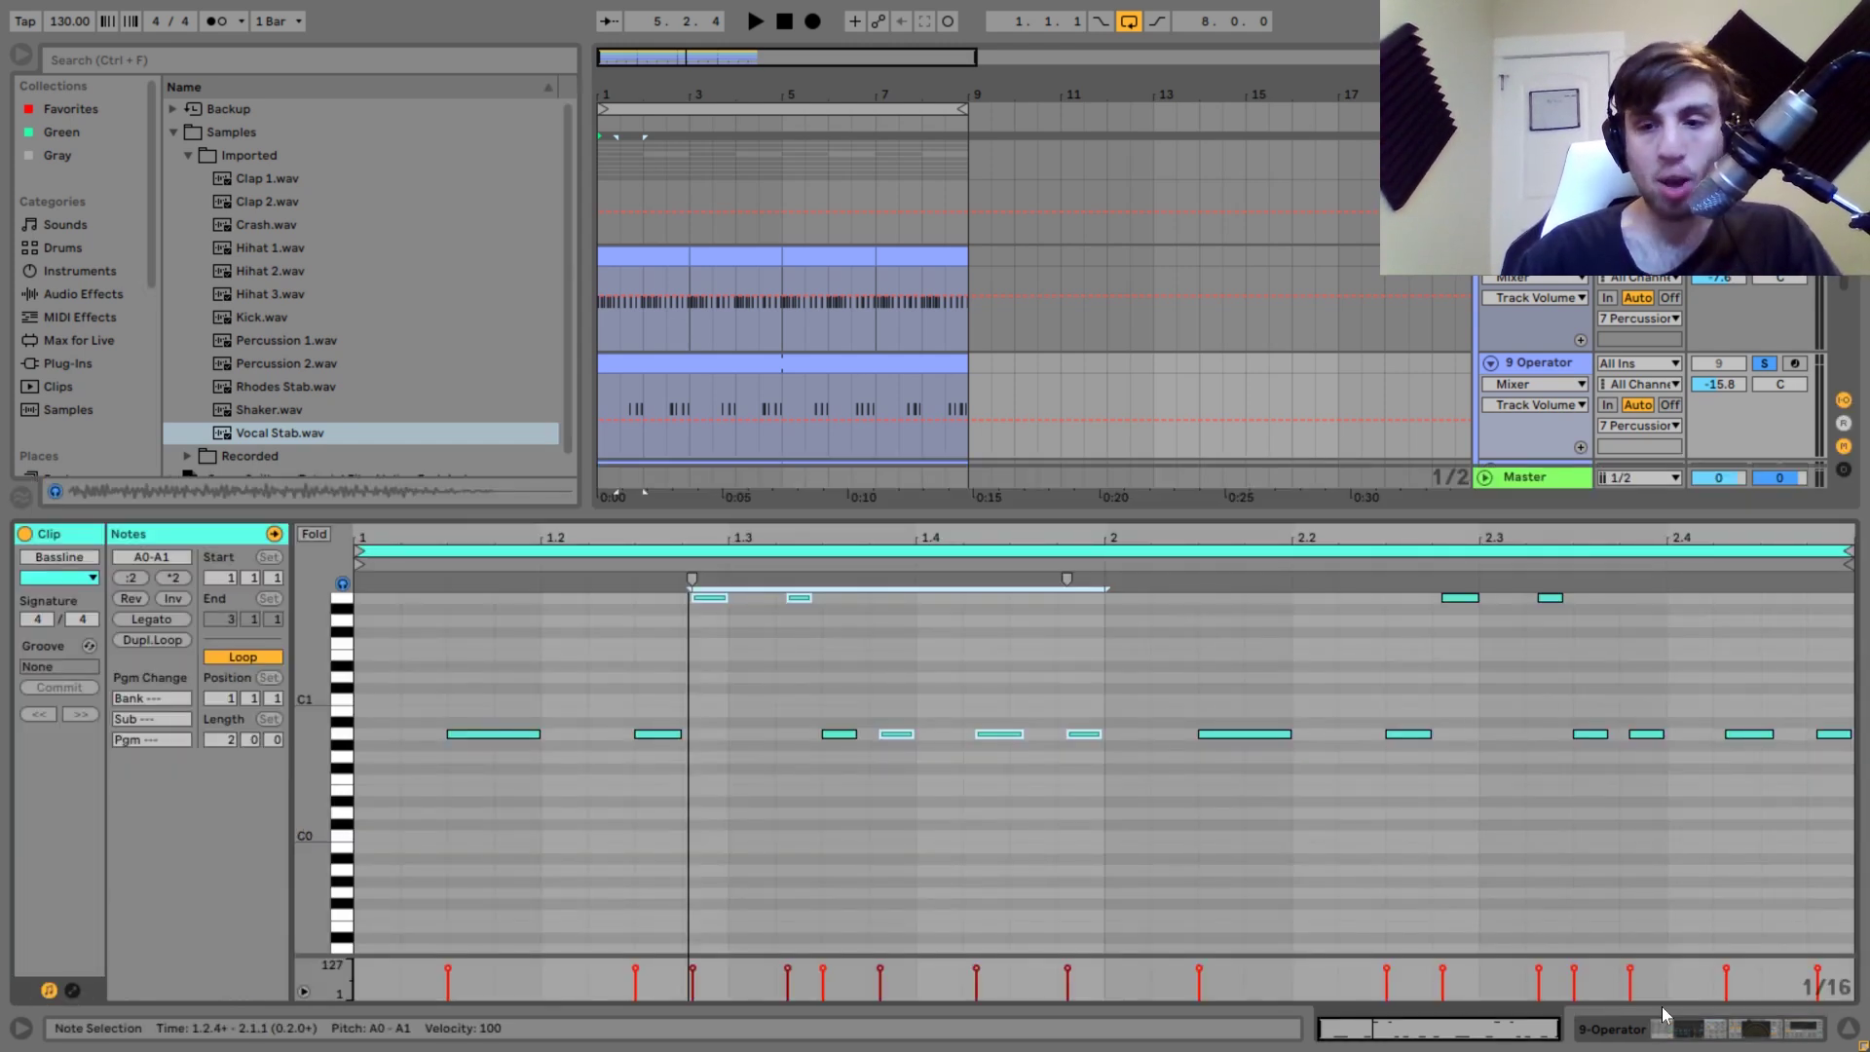
pyautogui.click(1666, 1030)
# Focus the controller on the 31% Echo, bring the 11.8 dB Saturator into view, and play.
pyautogui.click(976, 781)
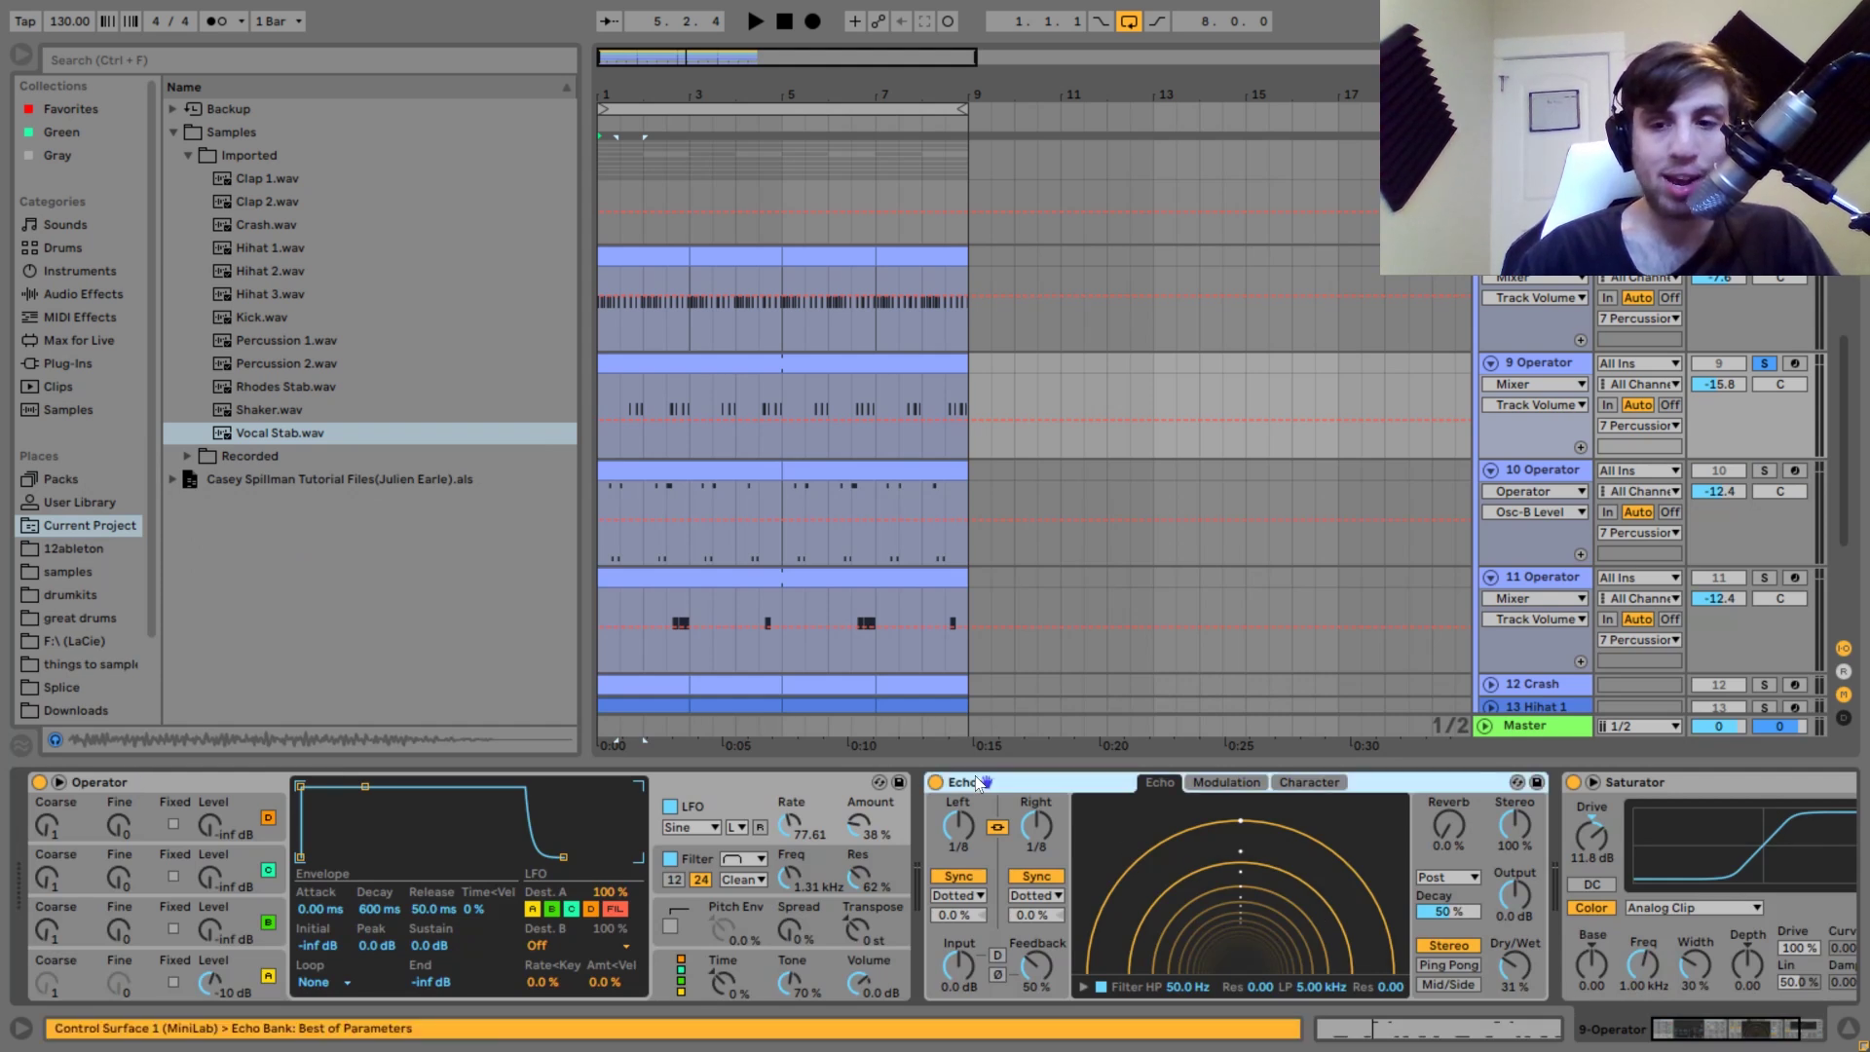
pyautogui.click(1676, 1023)
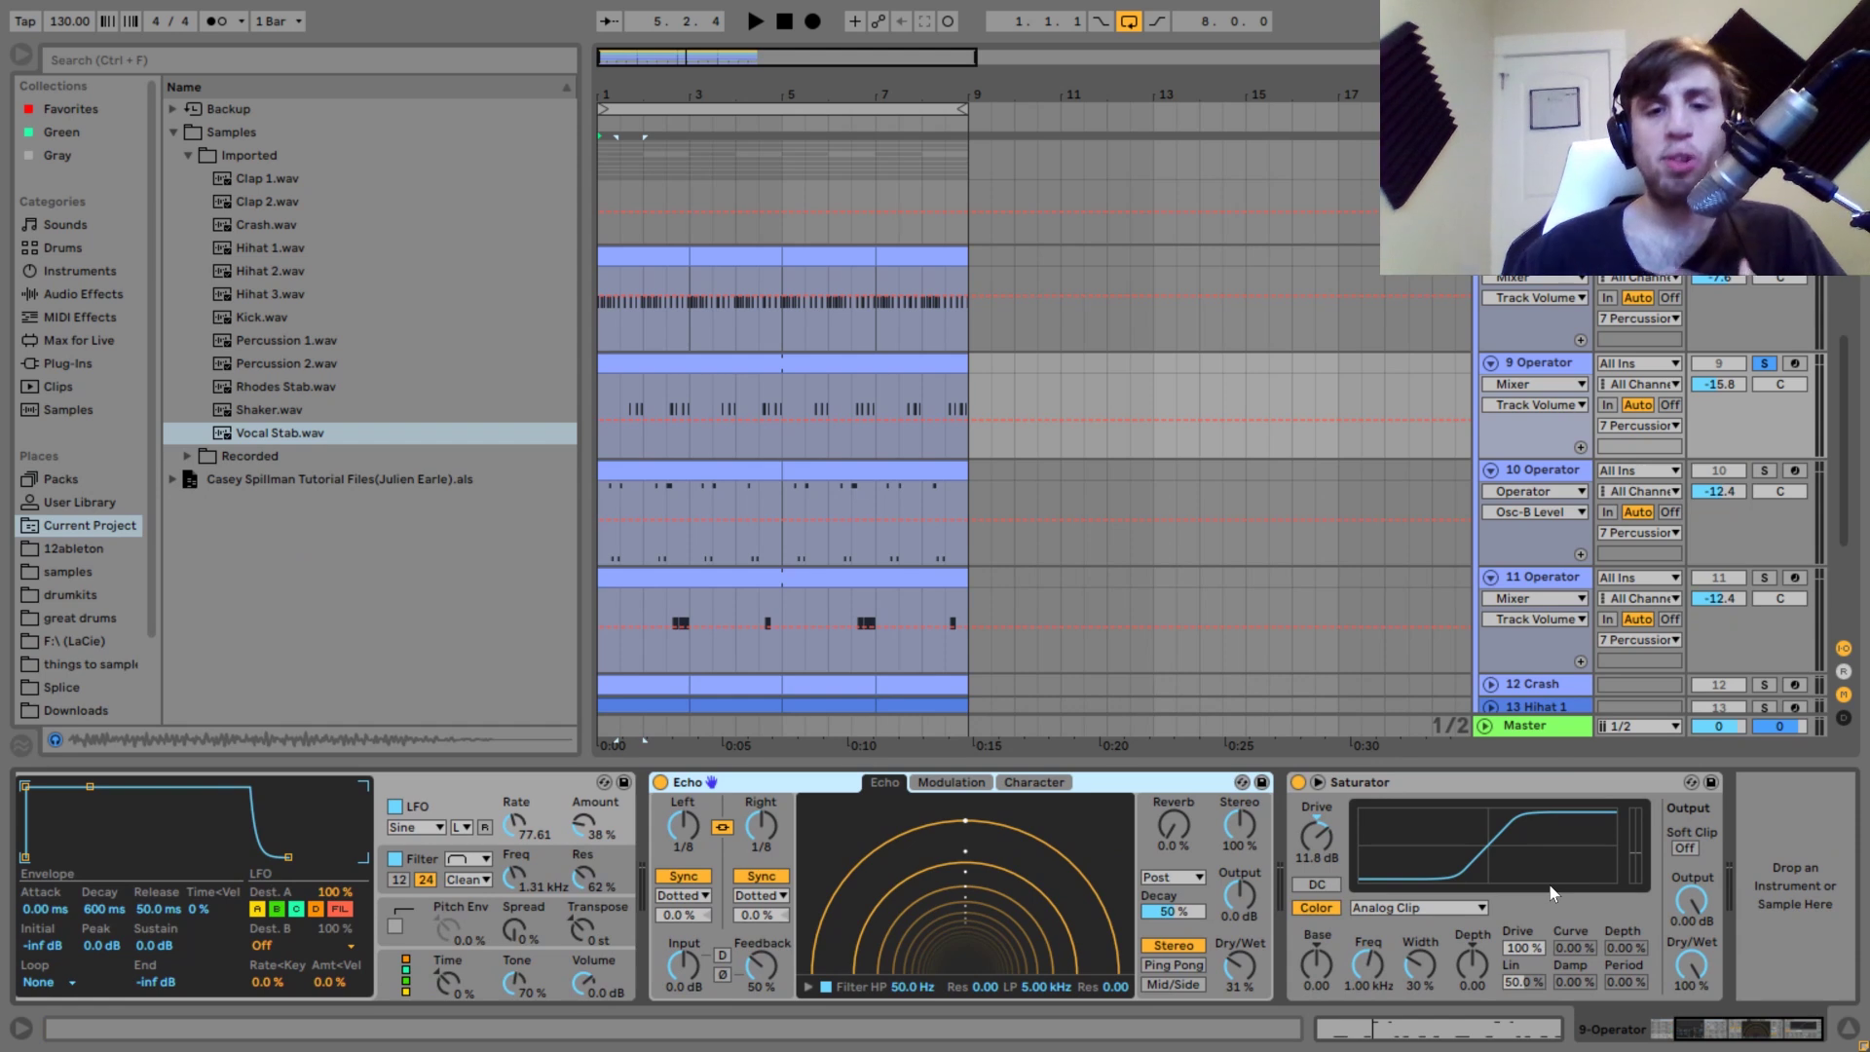
pyautogui.press('space')
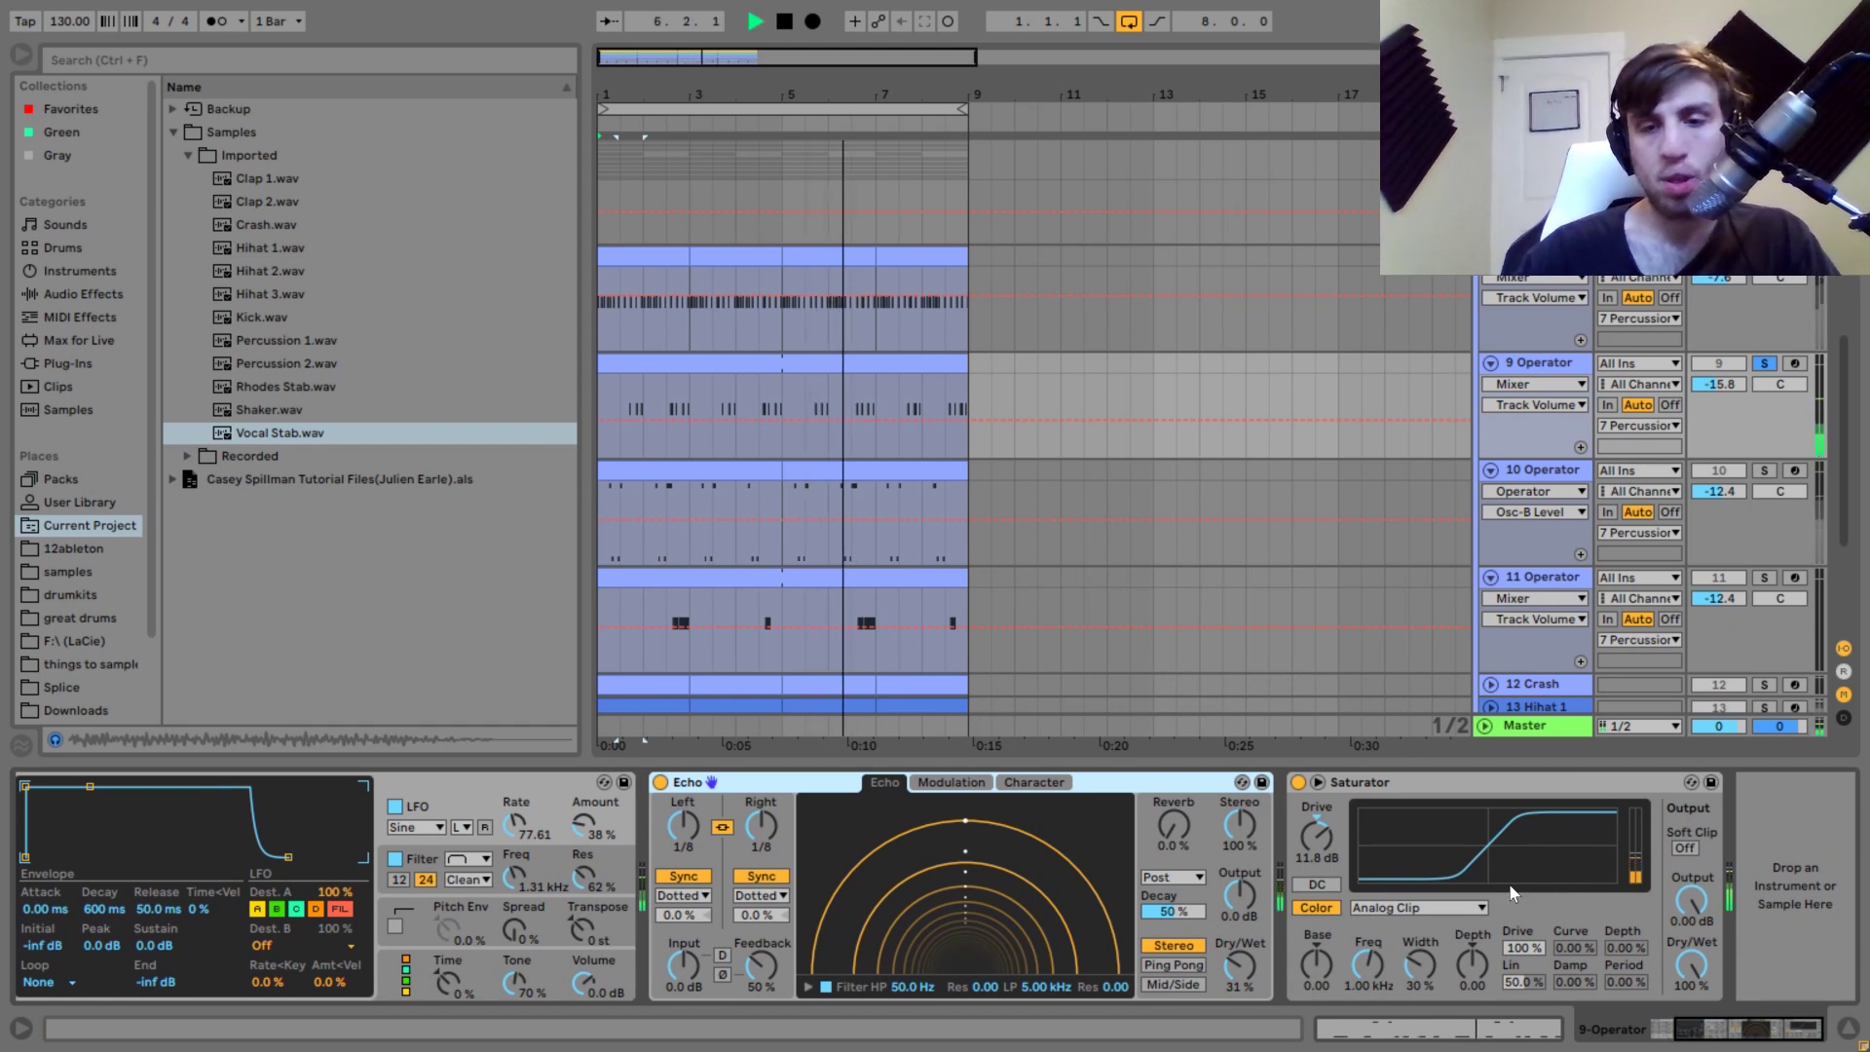
pyautogui.press('space')
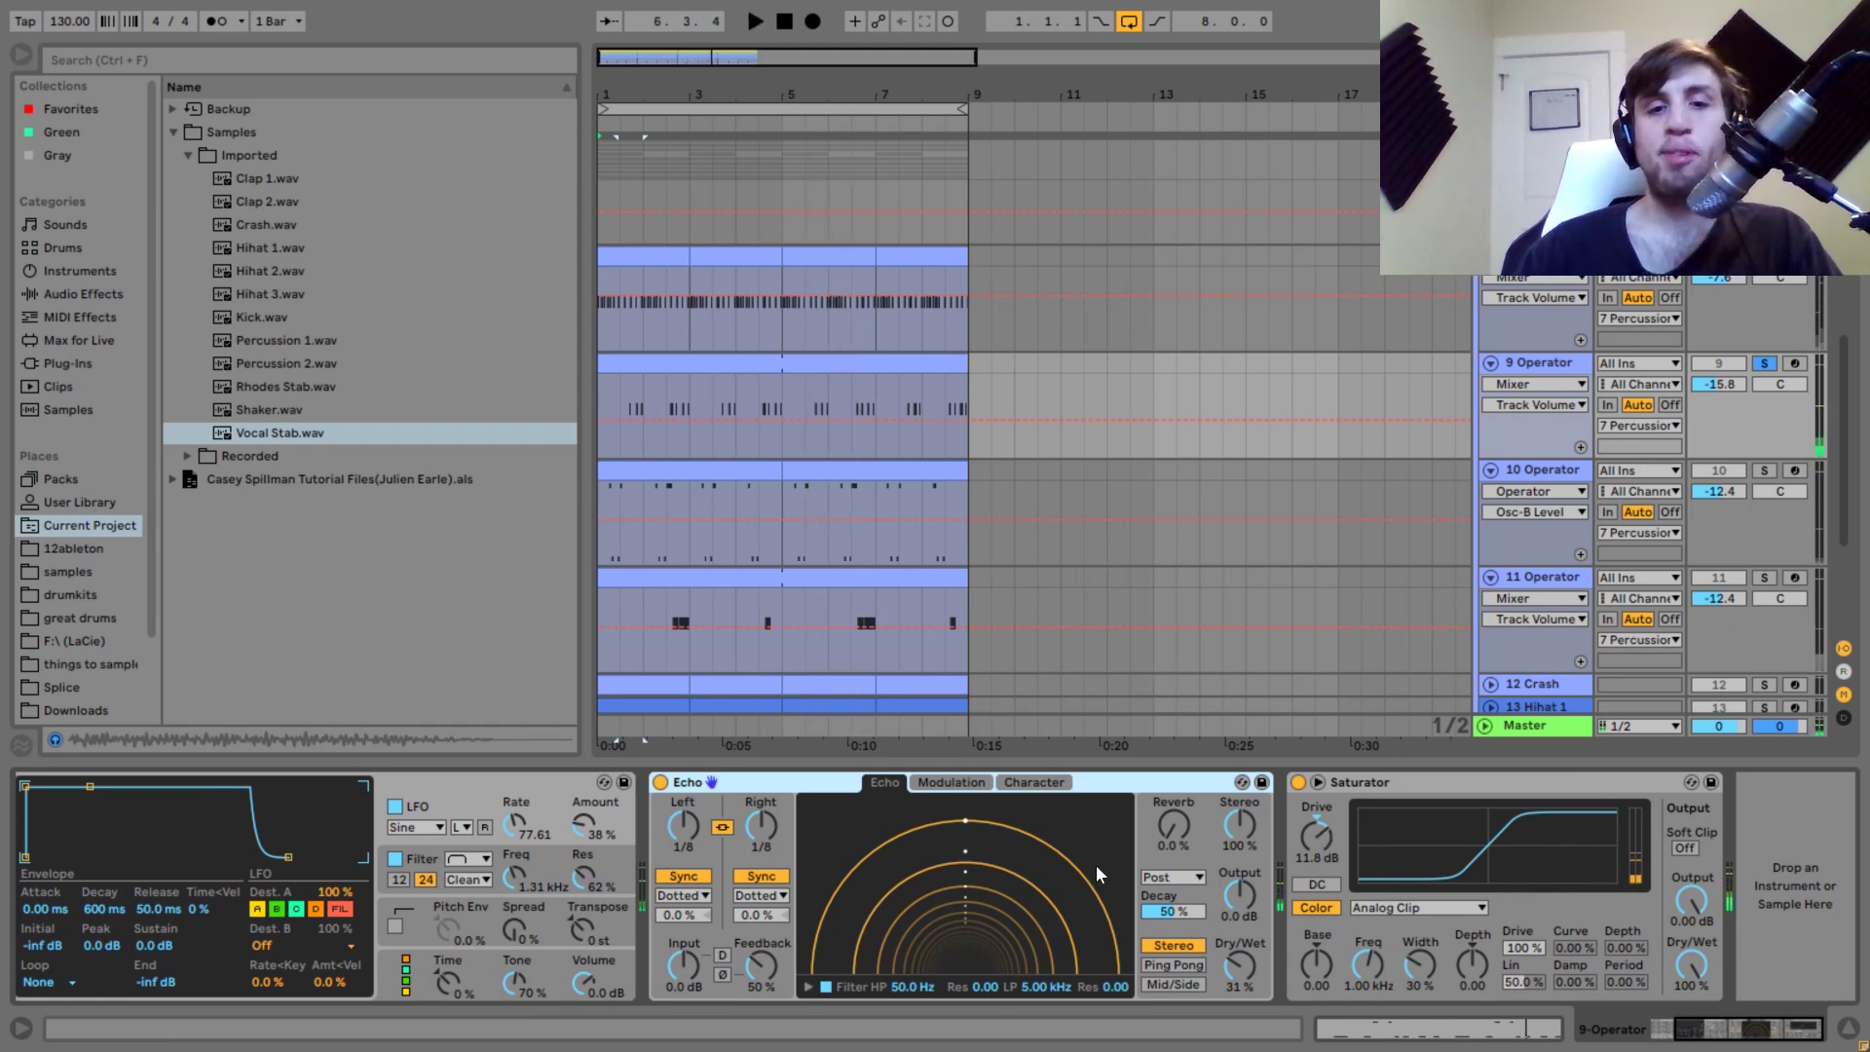
pyautogui.press('space')
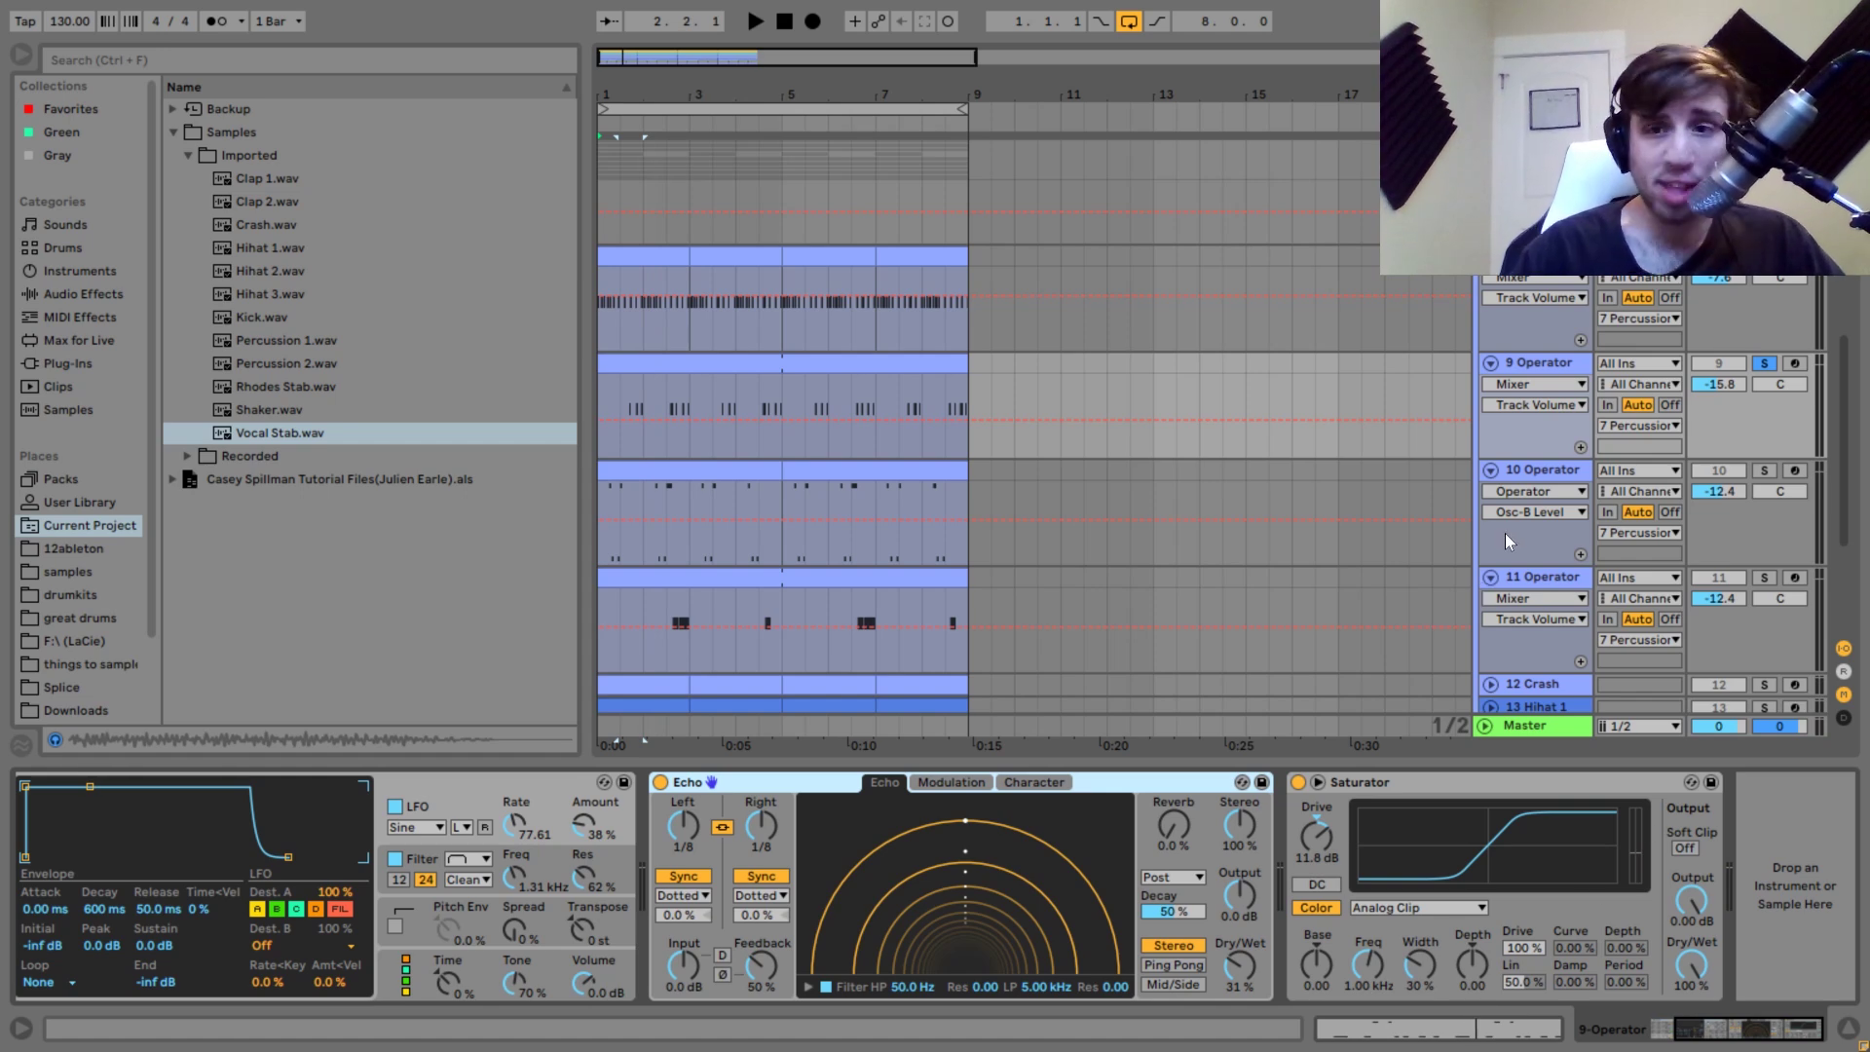
# Select track 10, solo it with track 9, and try track 11 soloed during playback.
pyautogui.click(1529, 464)
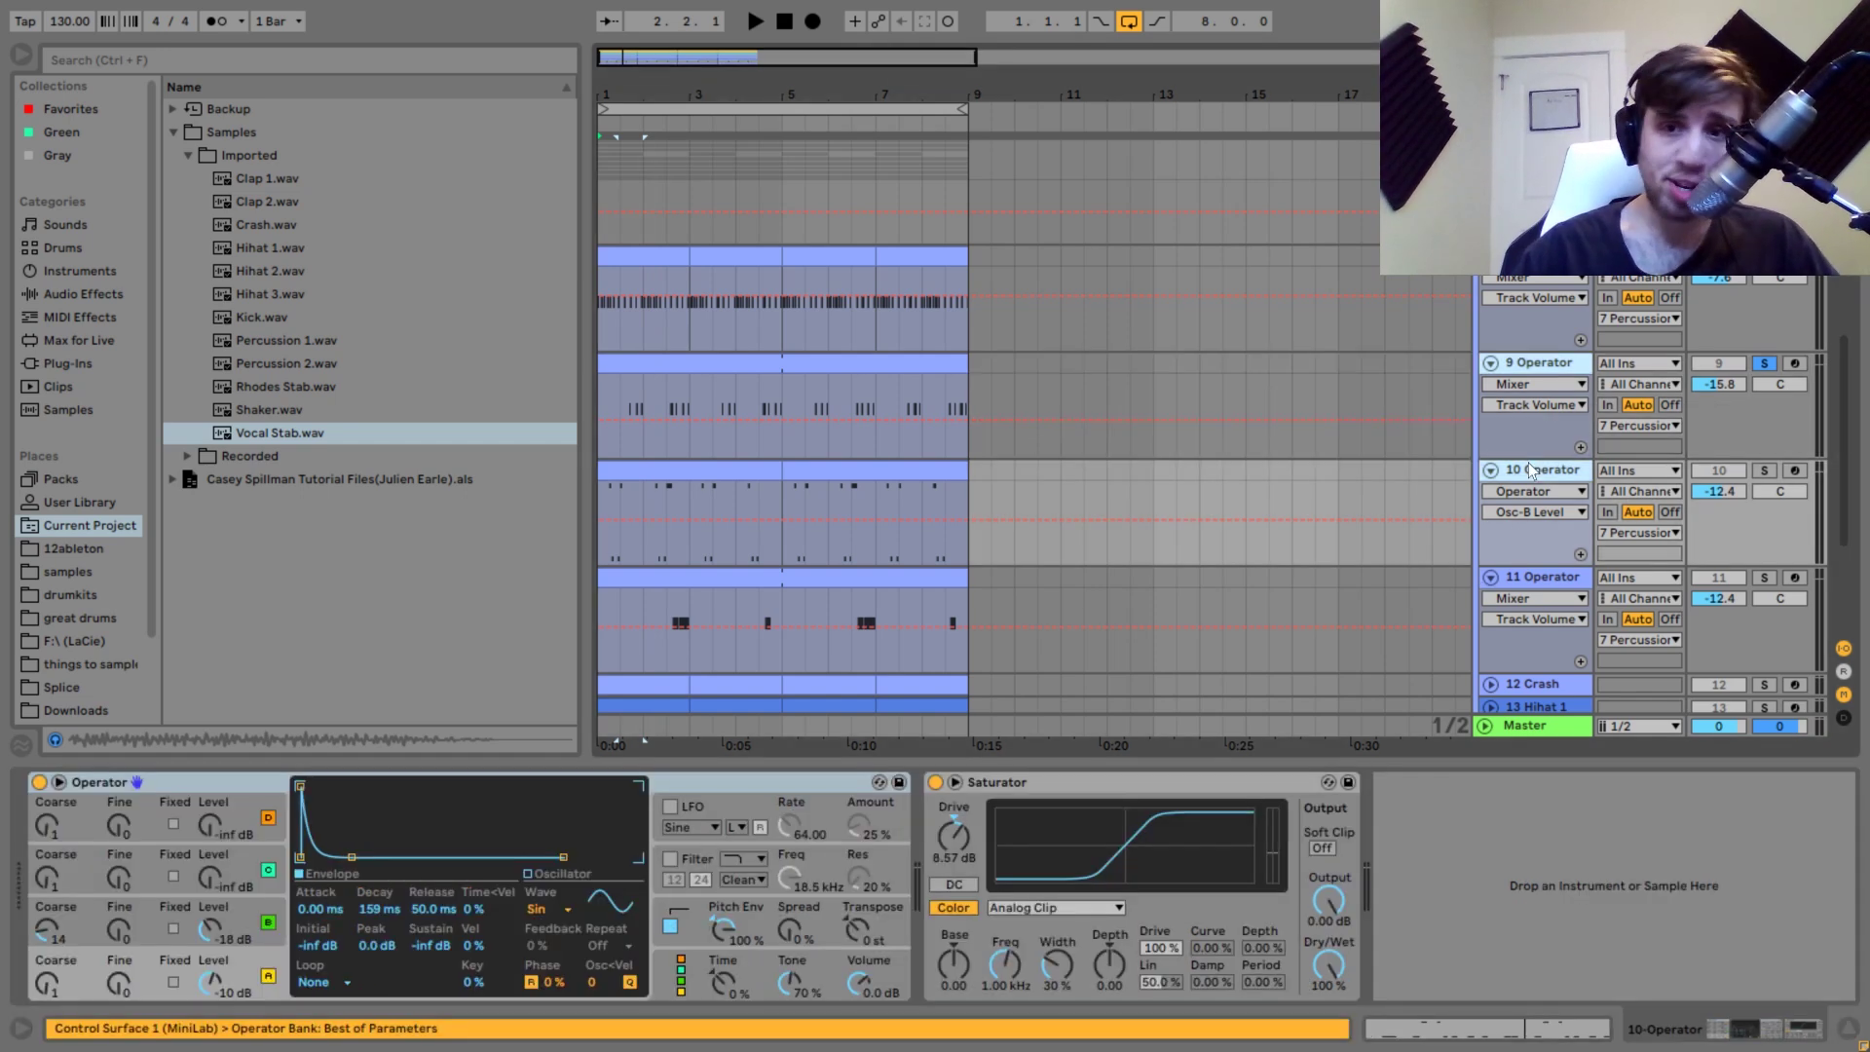
pyautogui.click(1766, 471)
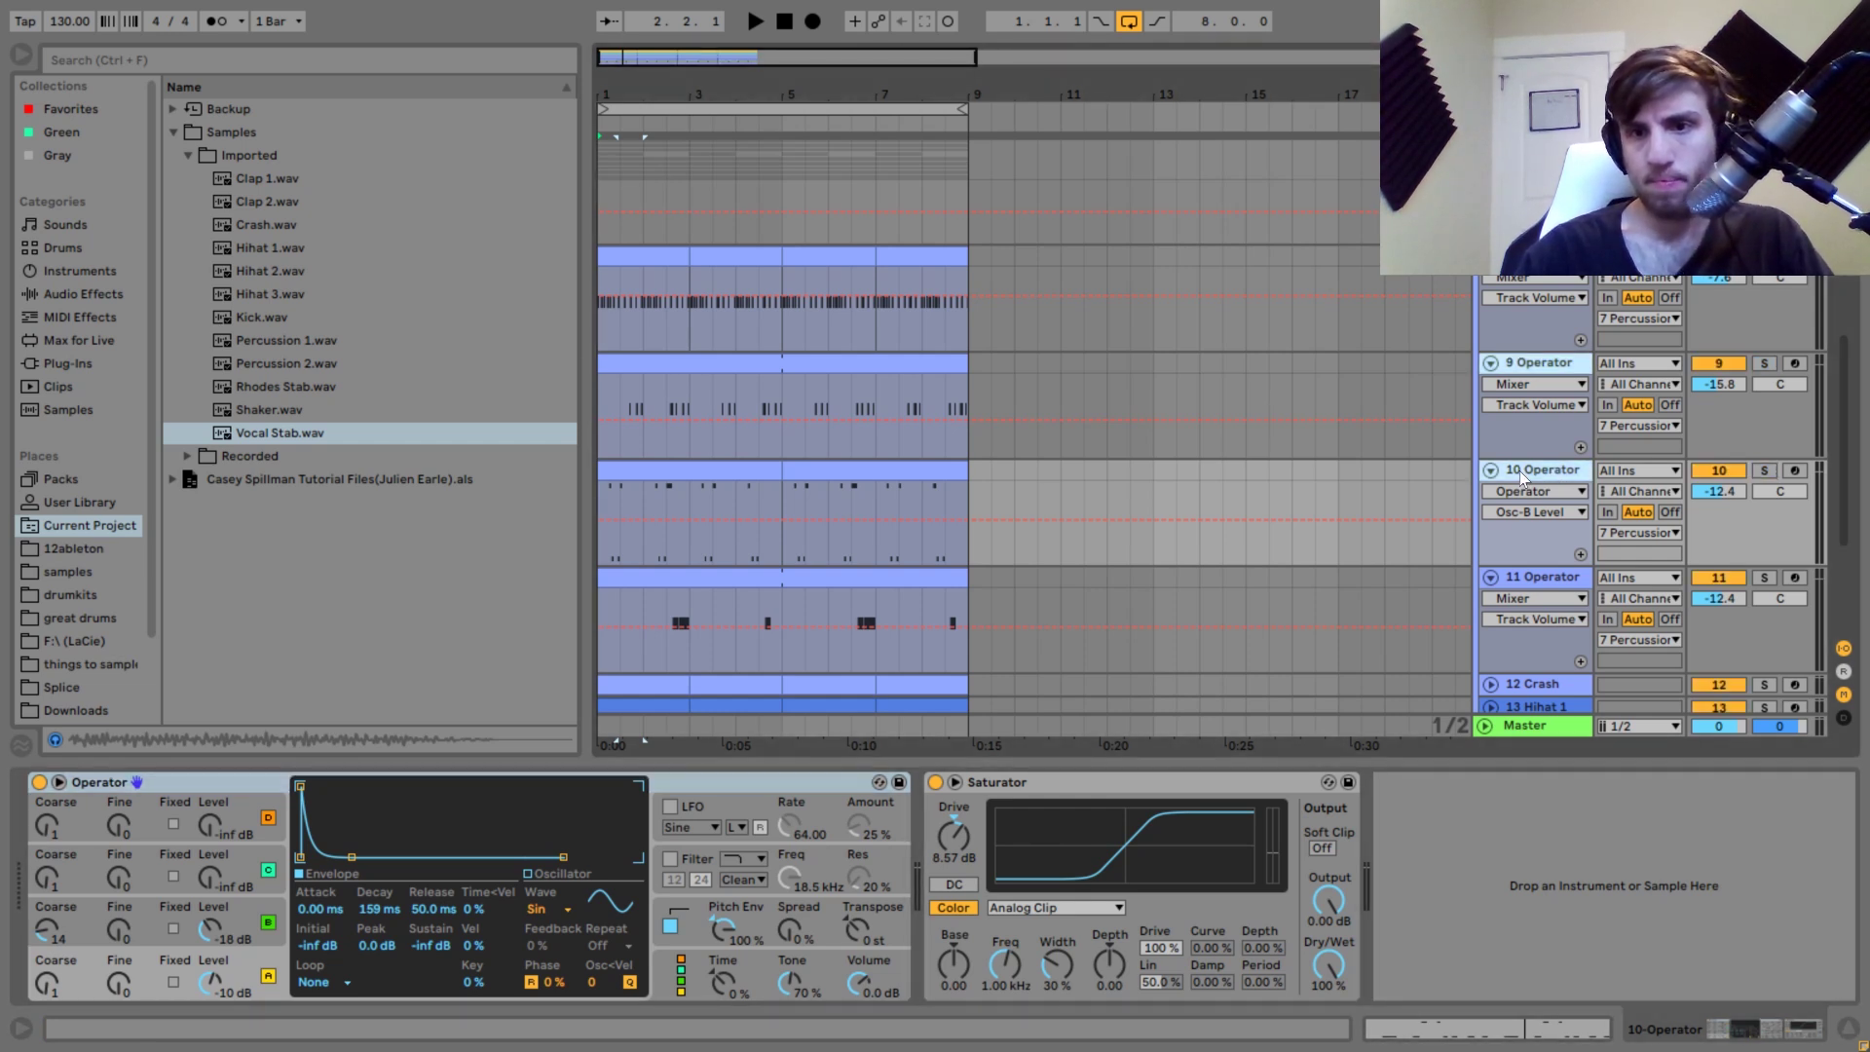
pyautogui.click(1765, 578)
pyautogui.press('space')
pyautogui.click(1765, 470)
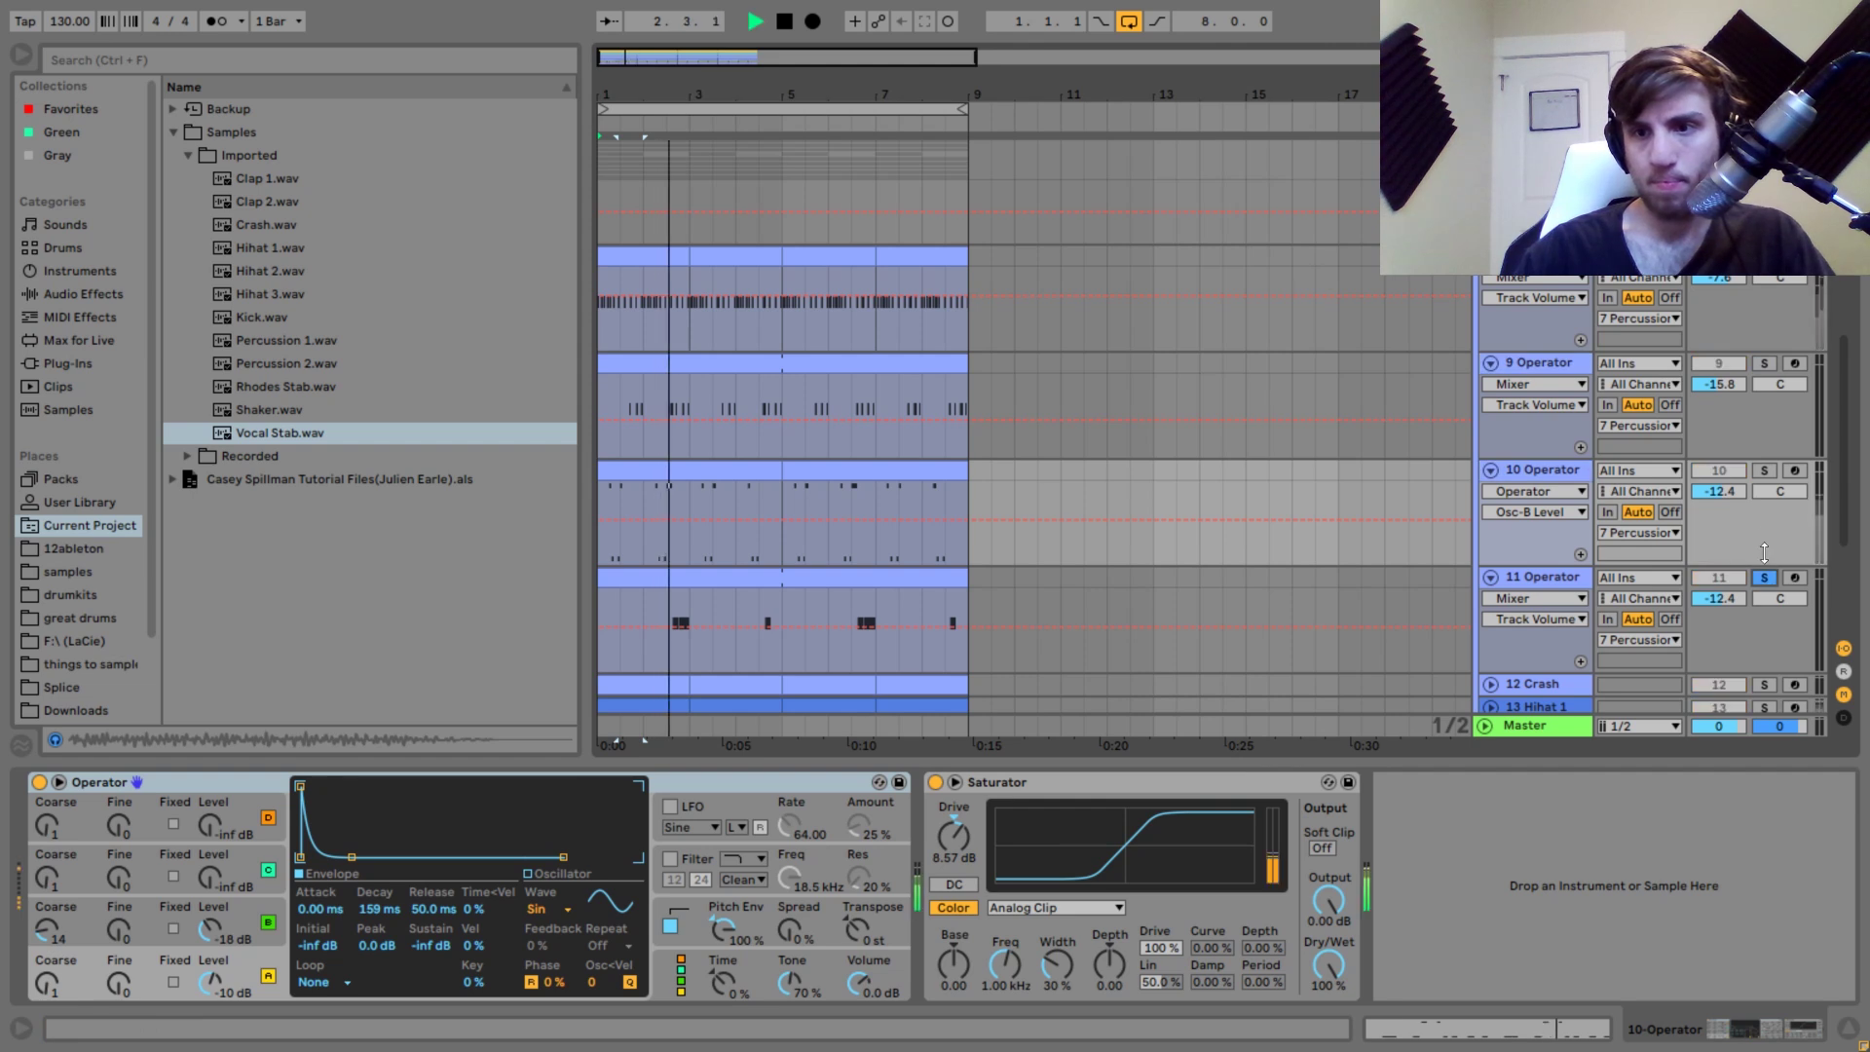
pyautogui.keyDown('ctrl'); pyautogui.click(1765, 363); pyautogui.keyUp('ctrl')
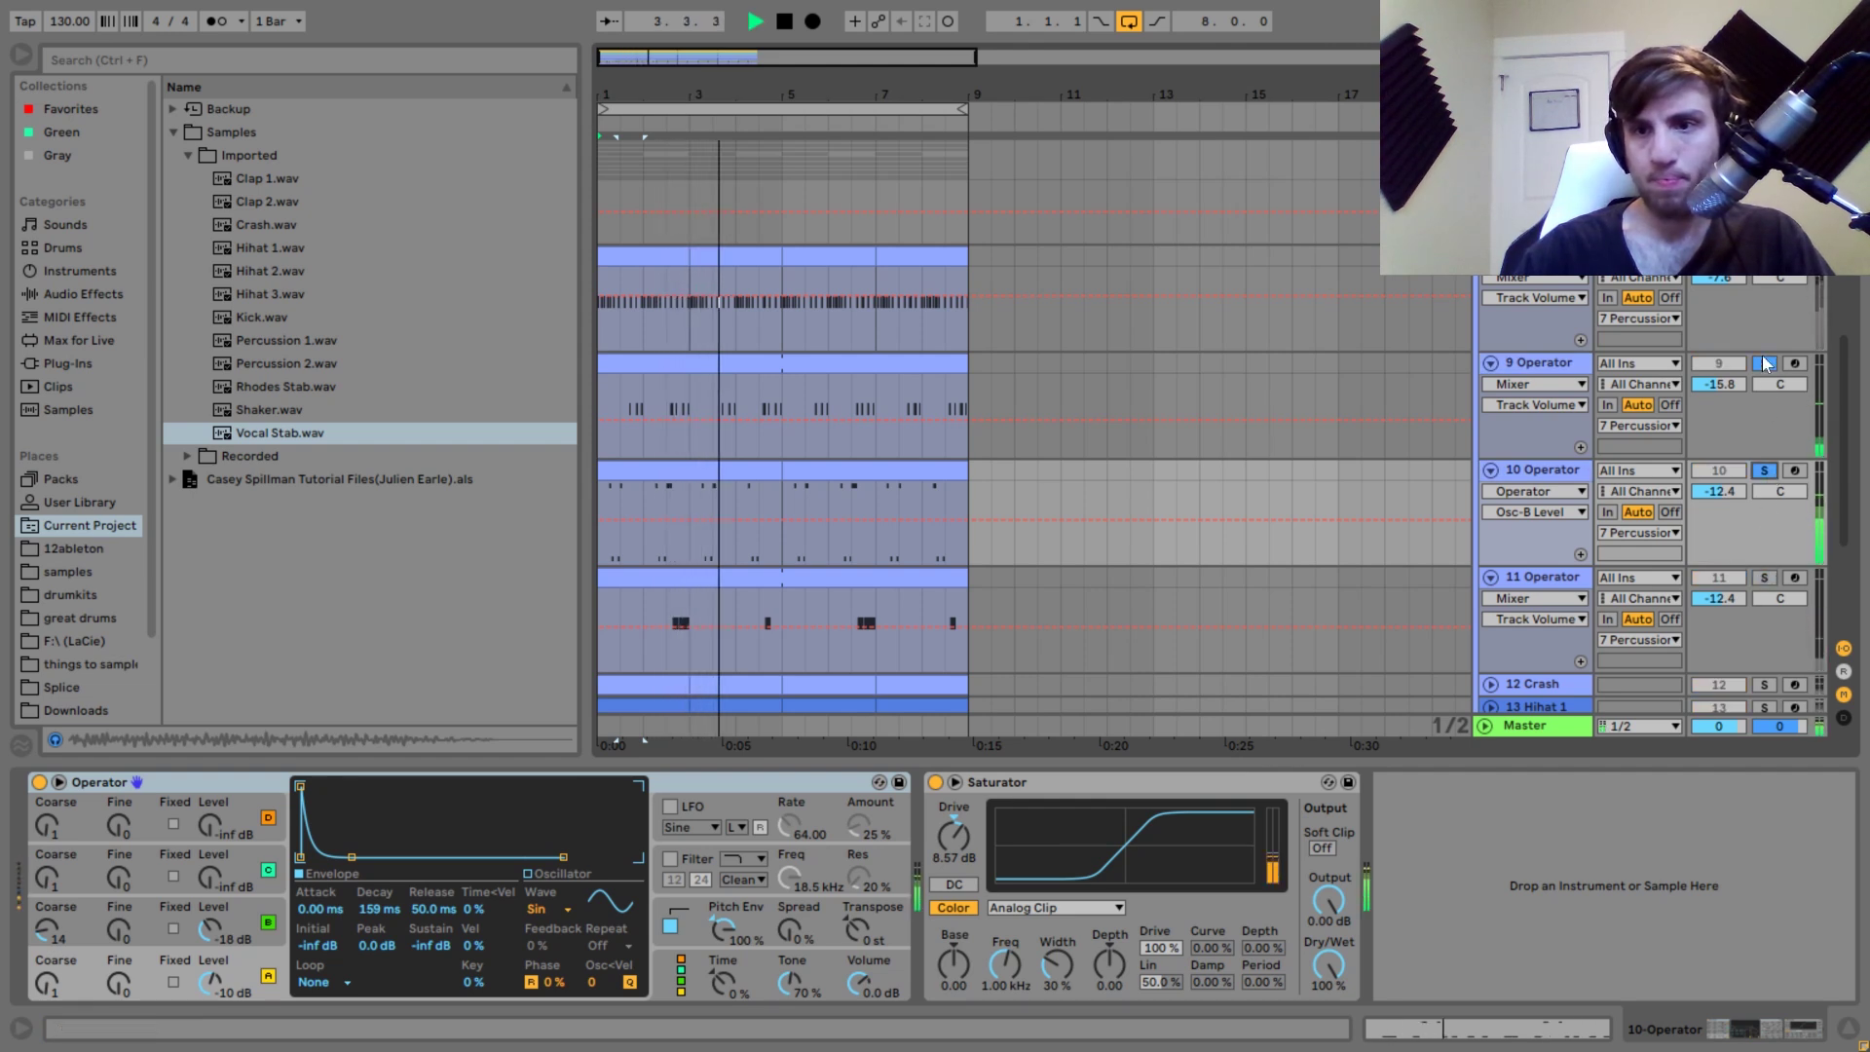
# Clear and restore the solos, then leave only track 11 soloed while checking tracks 9 and 10.
pyautogui.click(1764, 471)
pyautogui.hotkey('ctrl', 'z')
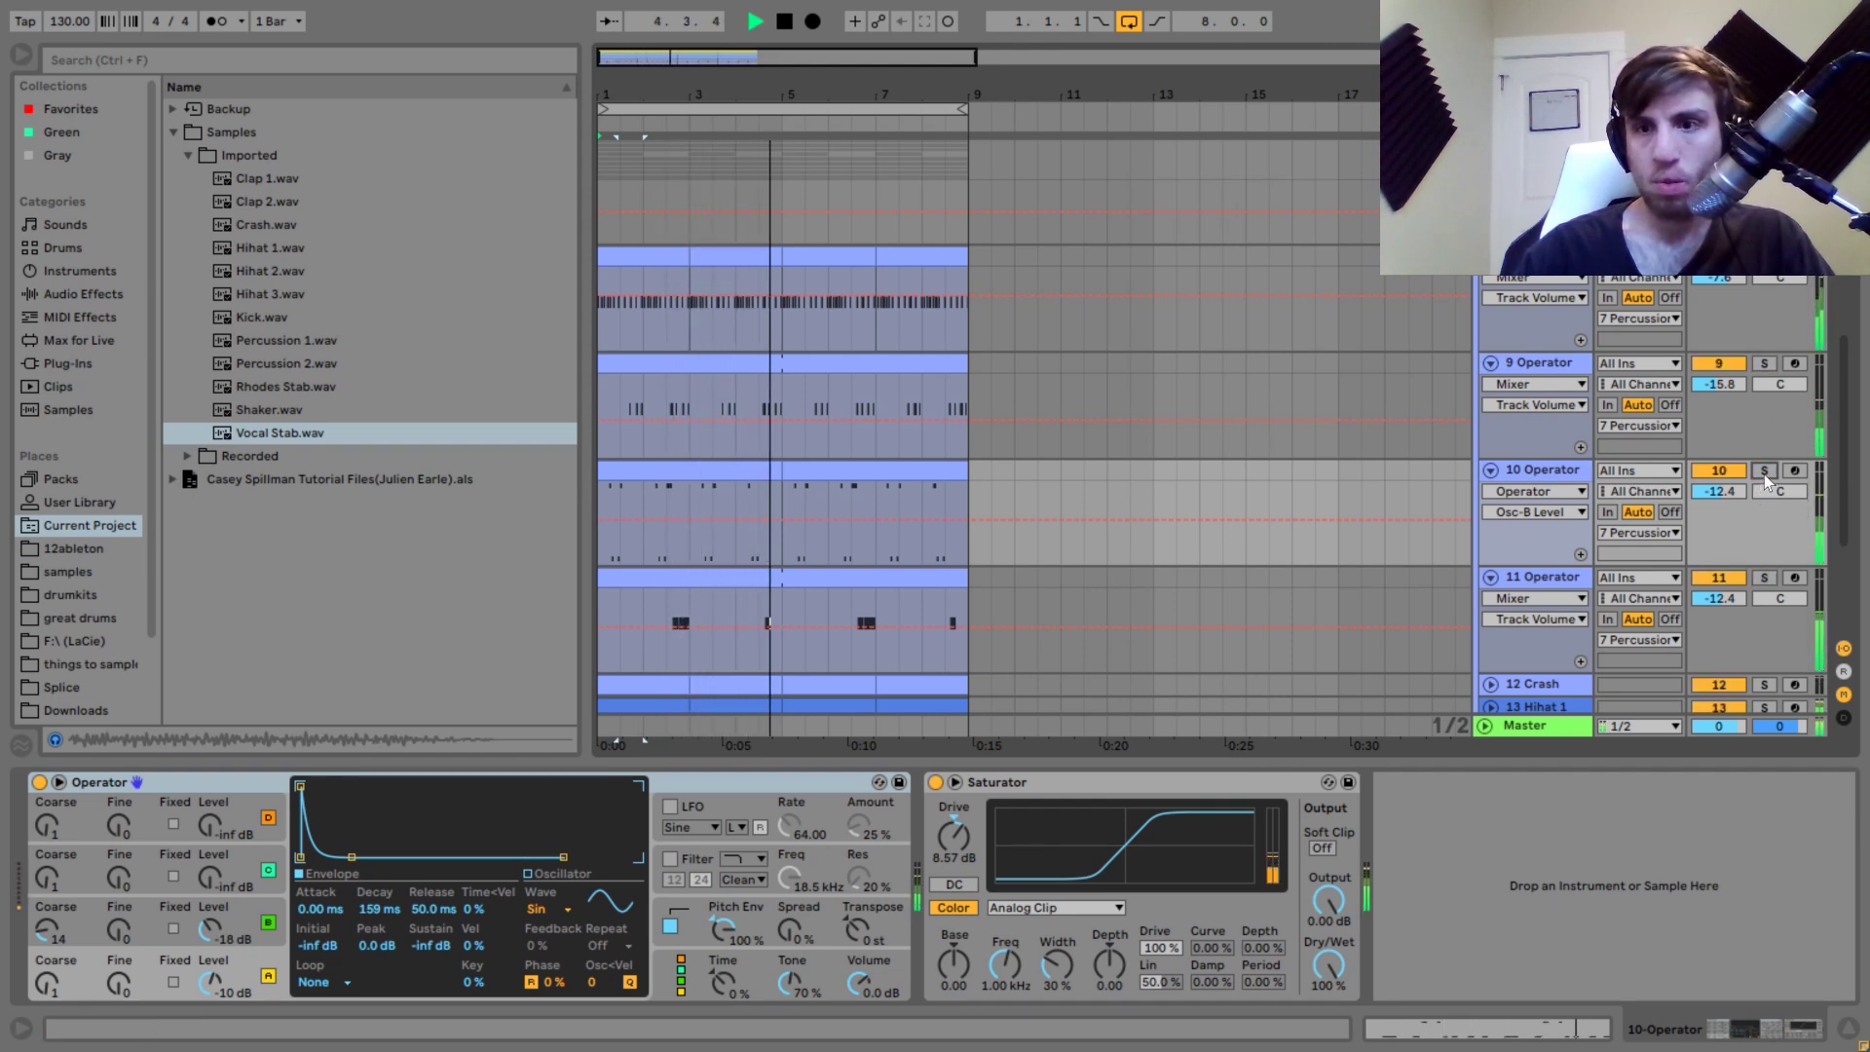
pyautogui.click(1767, 578)
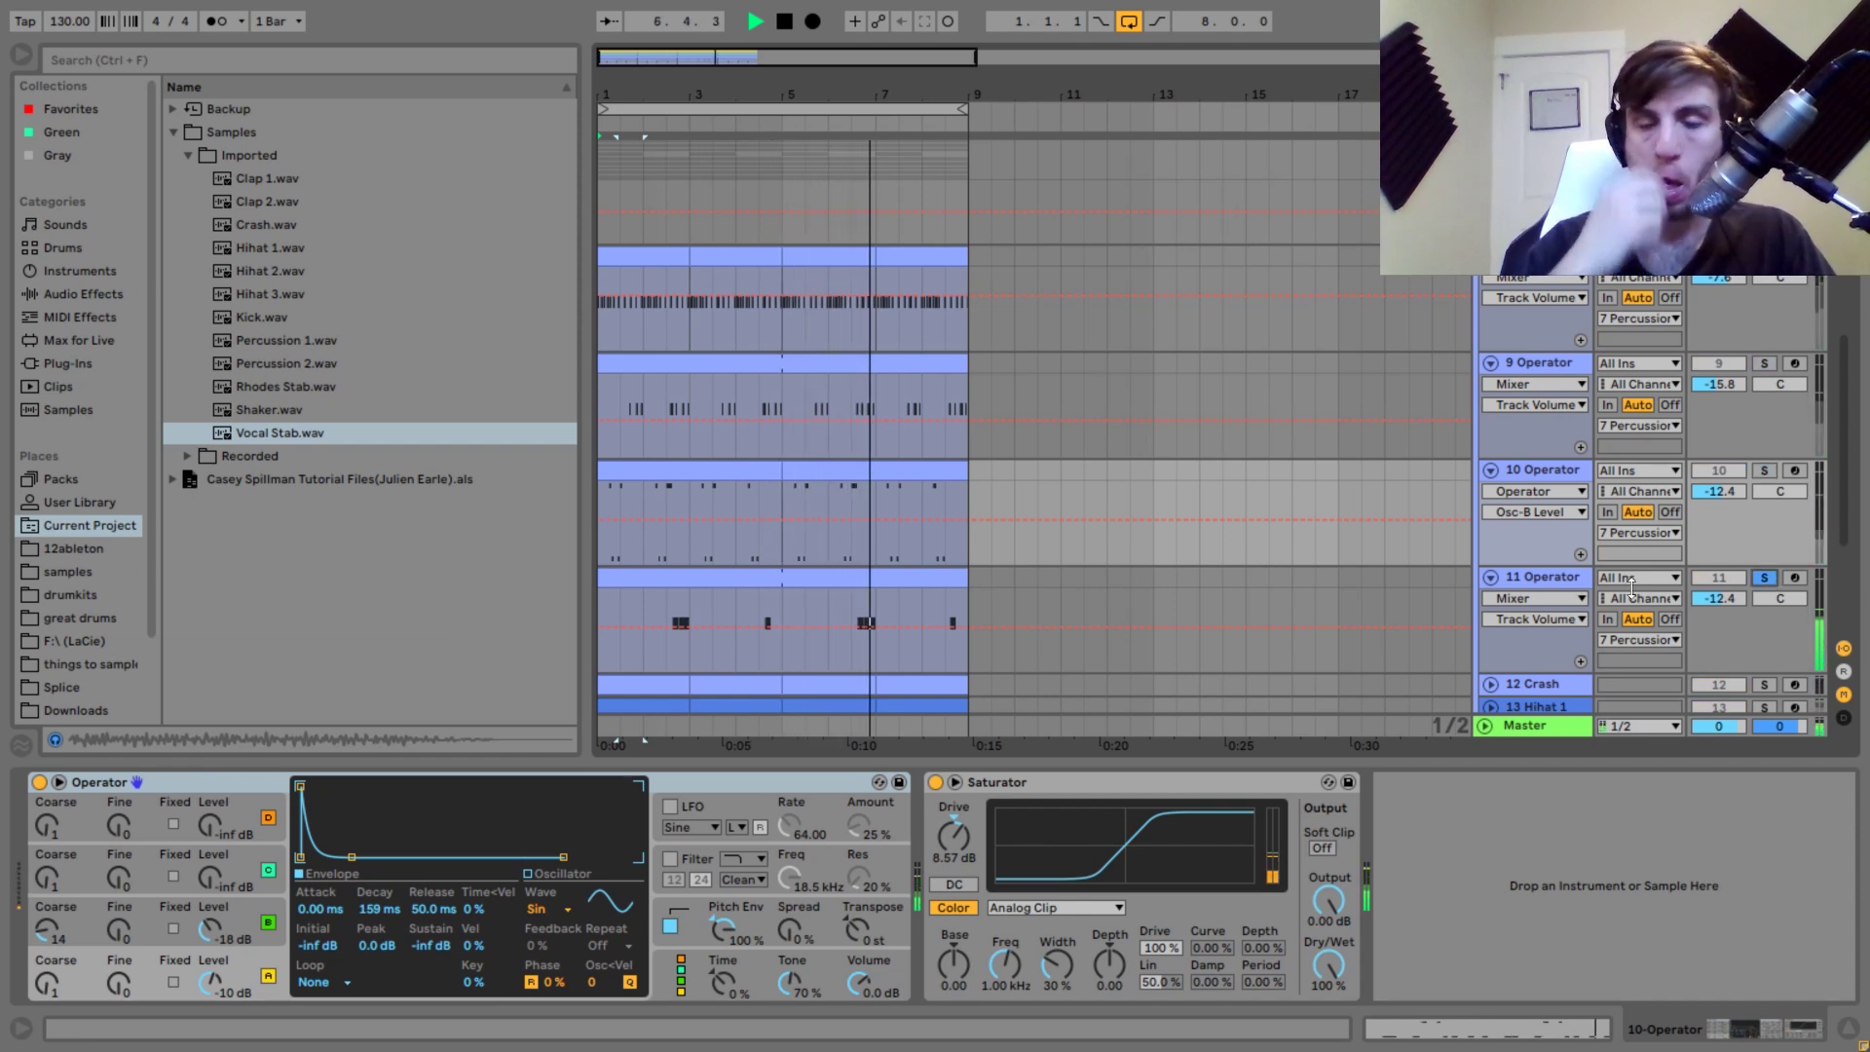
pyautogui.click(1530, 443)
pyautogui.click(1530, 478)
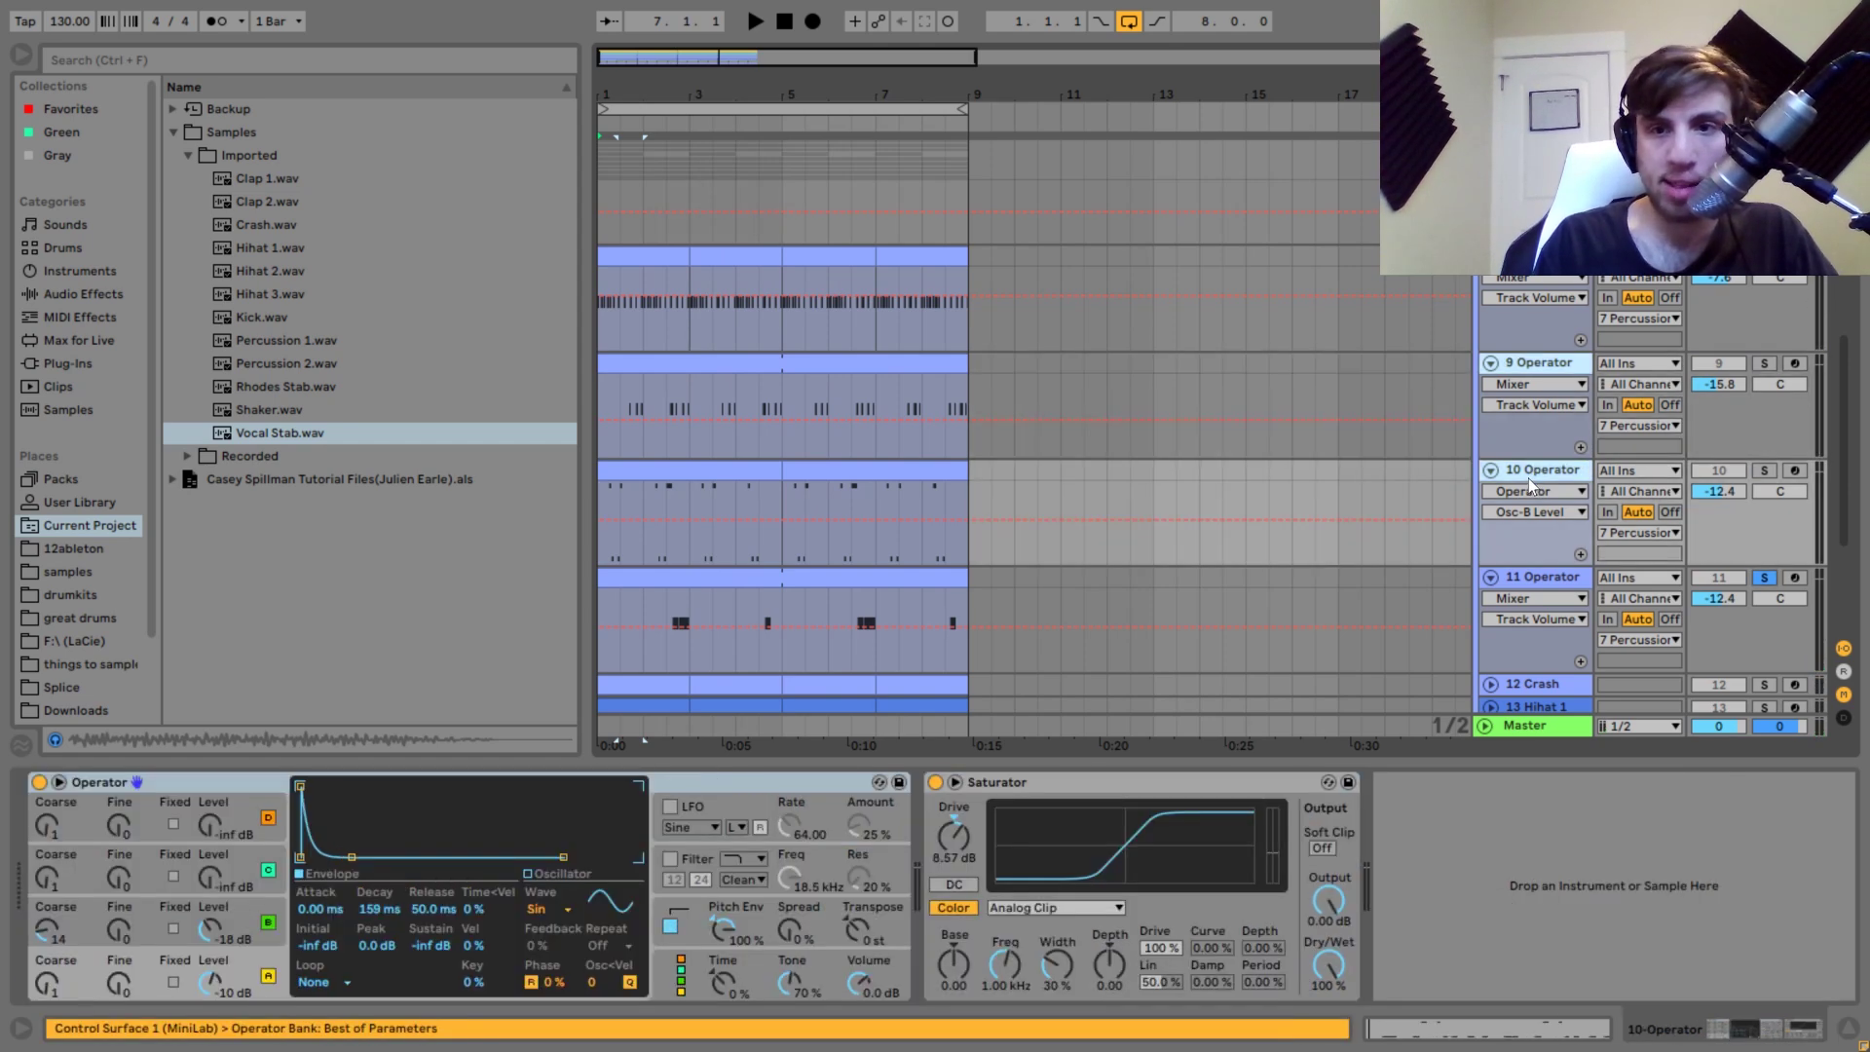
# Show track 11's devices and play a time selection from bar 1.2 to 4.3.
pyautogui.click(1547, 582)
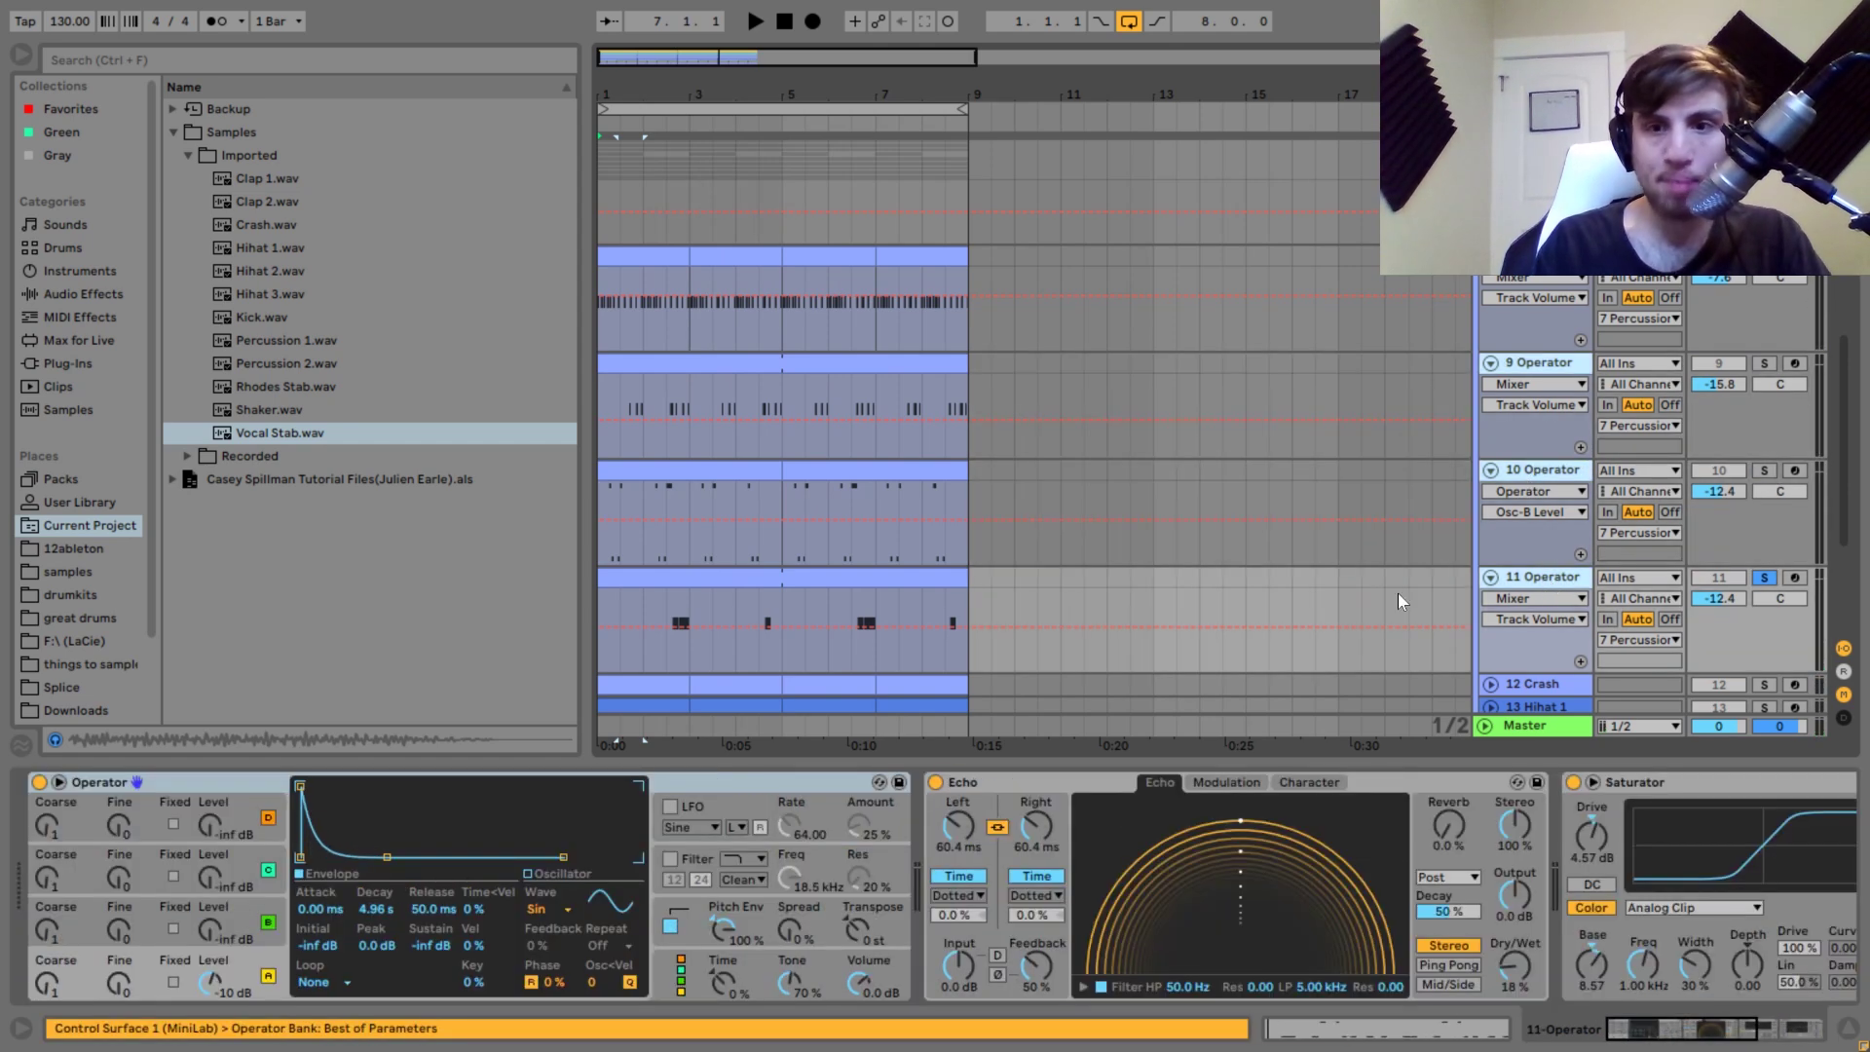
pyautogui.keyDown('shift'); pyautogui.click(665, 661); pyautogui.keyUp('shift')
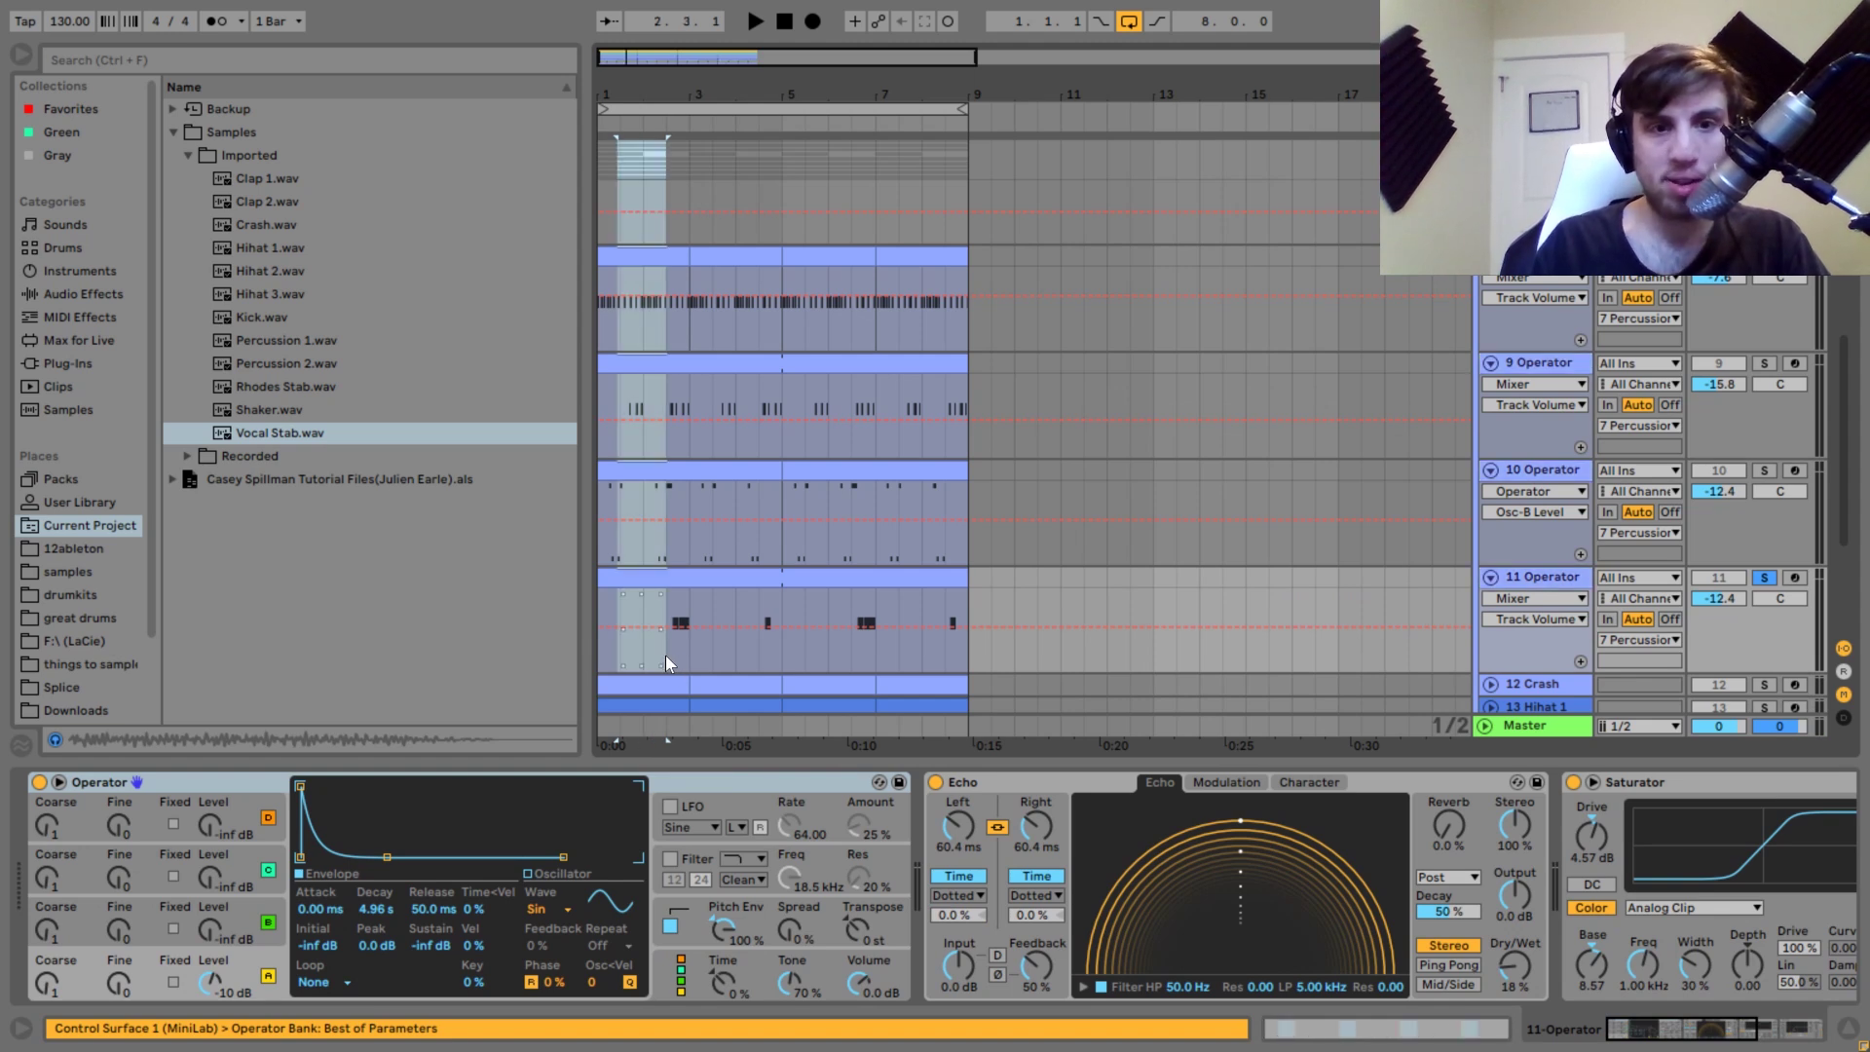
pyautogui.moveTo(665, 655); pyautogui.dragTo(763, 656)
pyautogui.press('space')
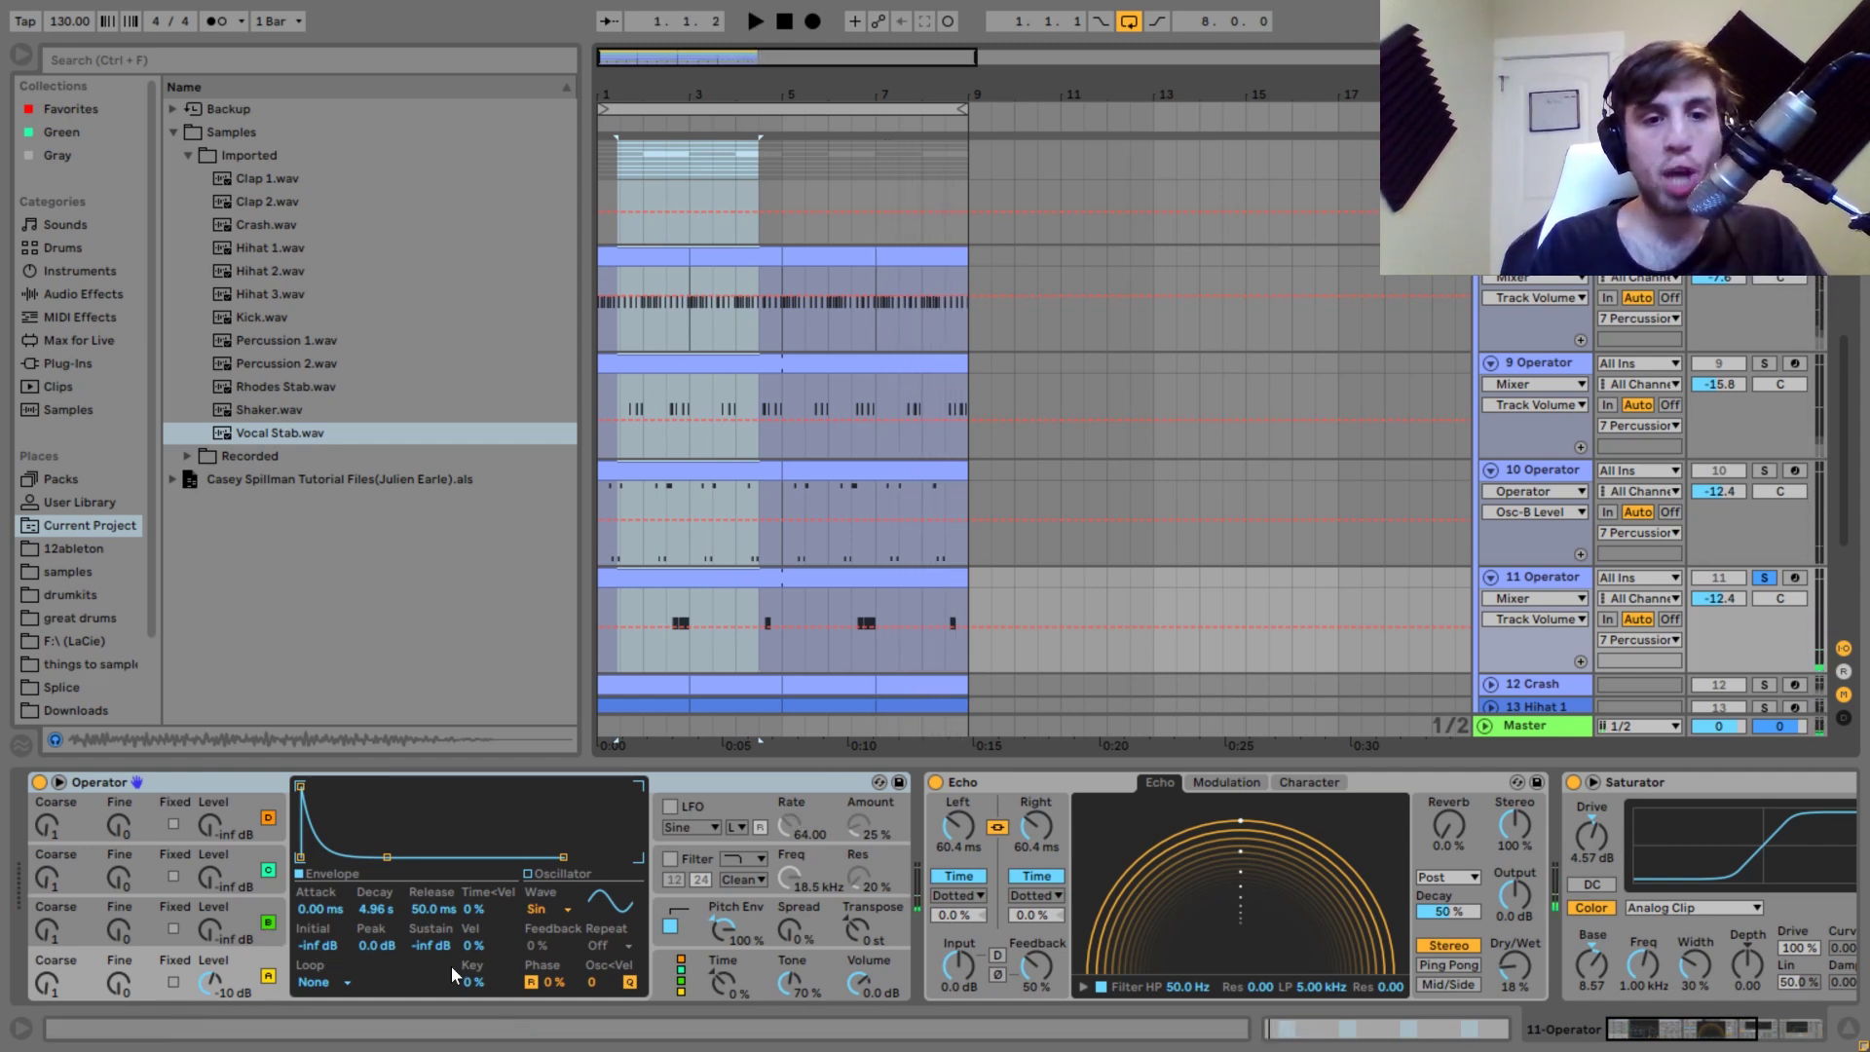
# Show track 11's pitch envelope (+12 st initial, +47 st peak, 687 ms decay) and listen, clearing the selection.
pyautogui.click(698, 911)
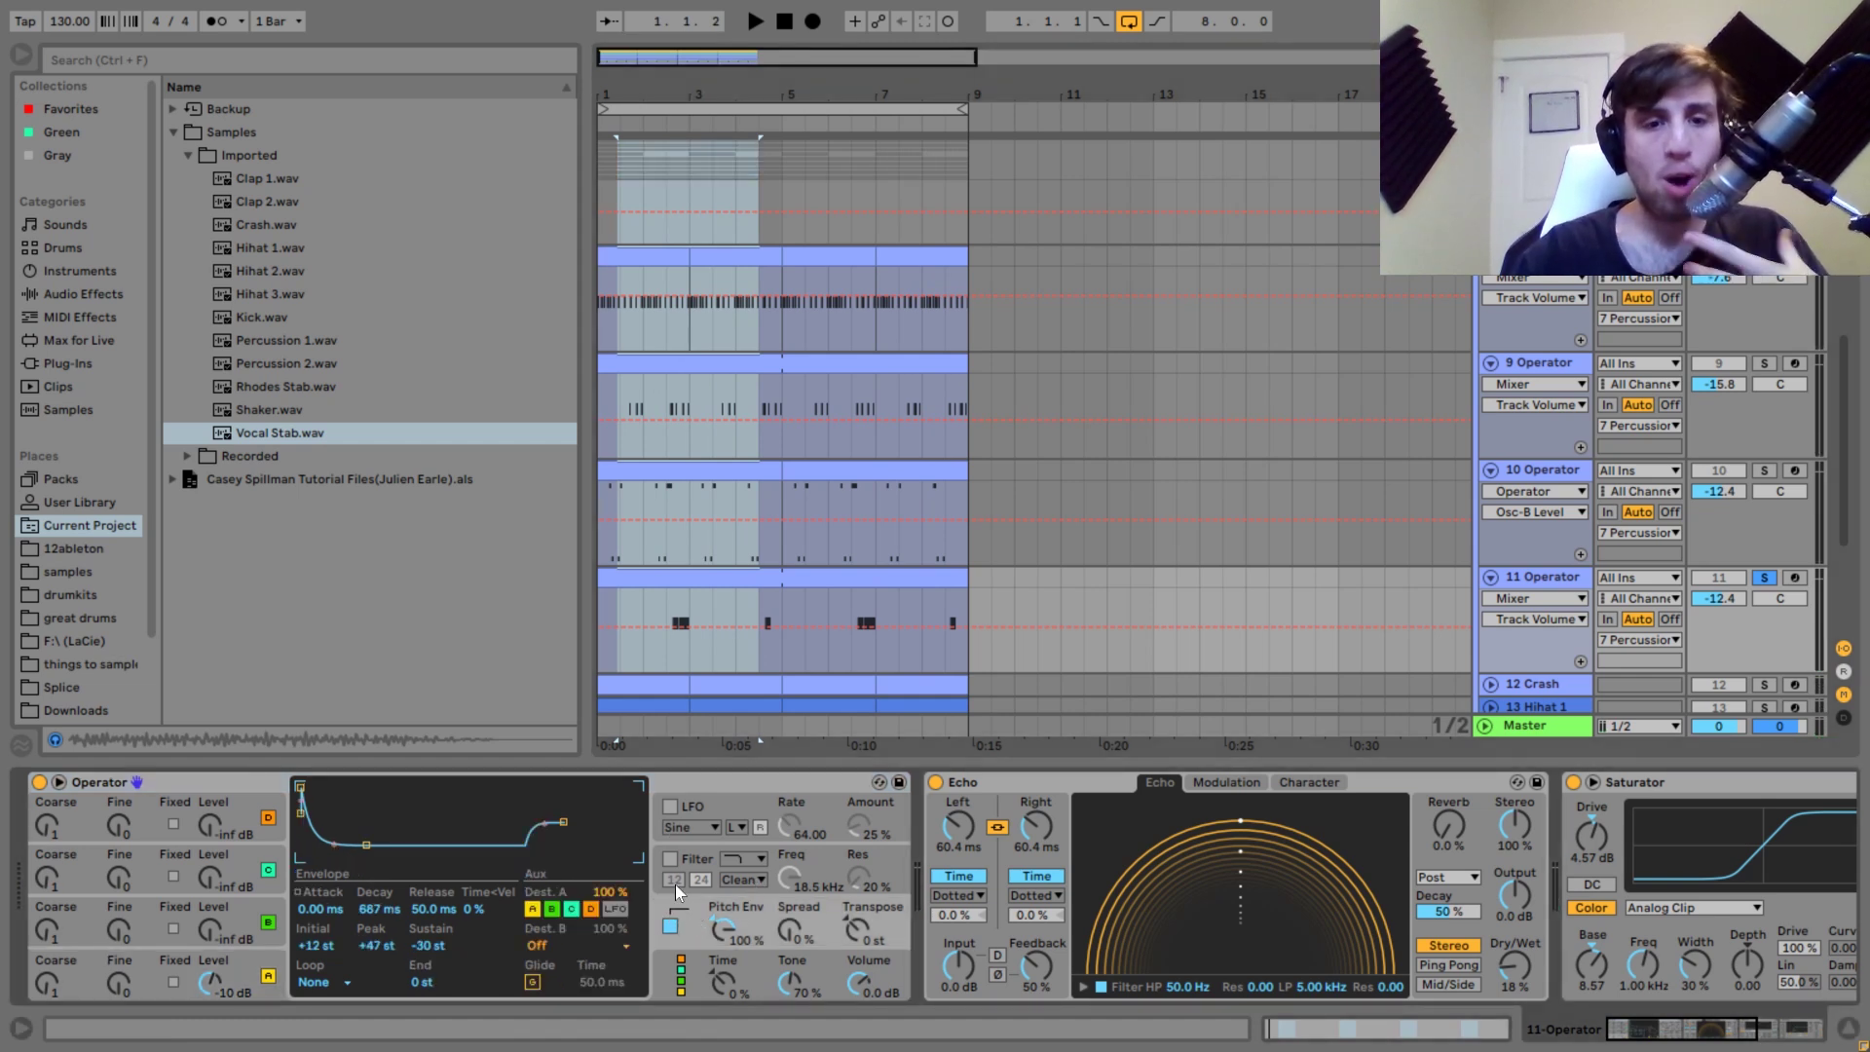
pyautogui.press('space')
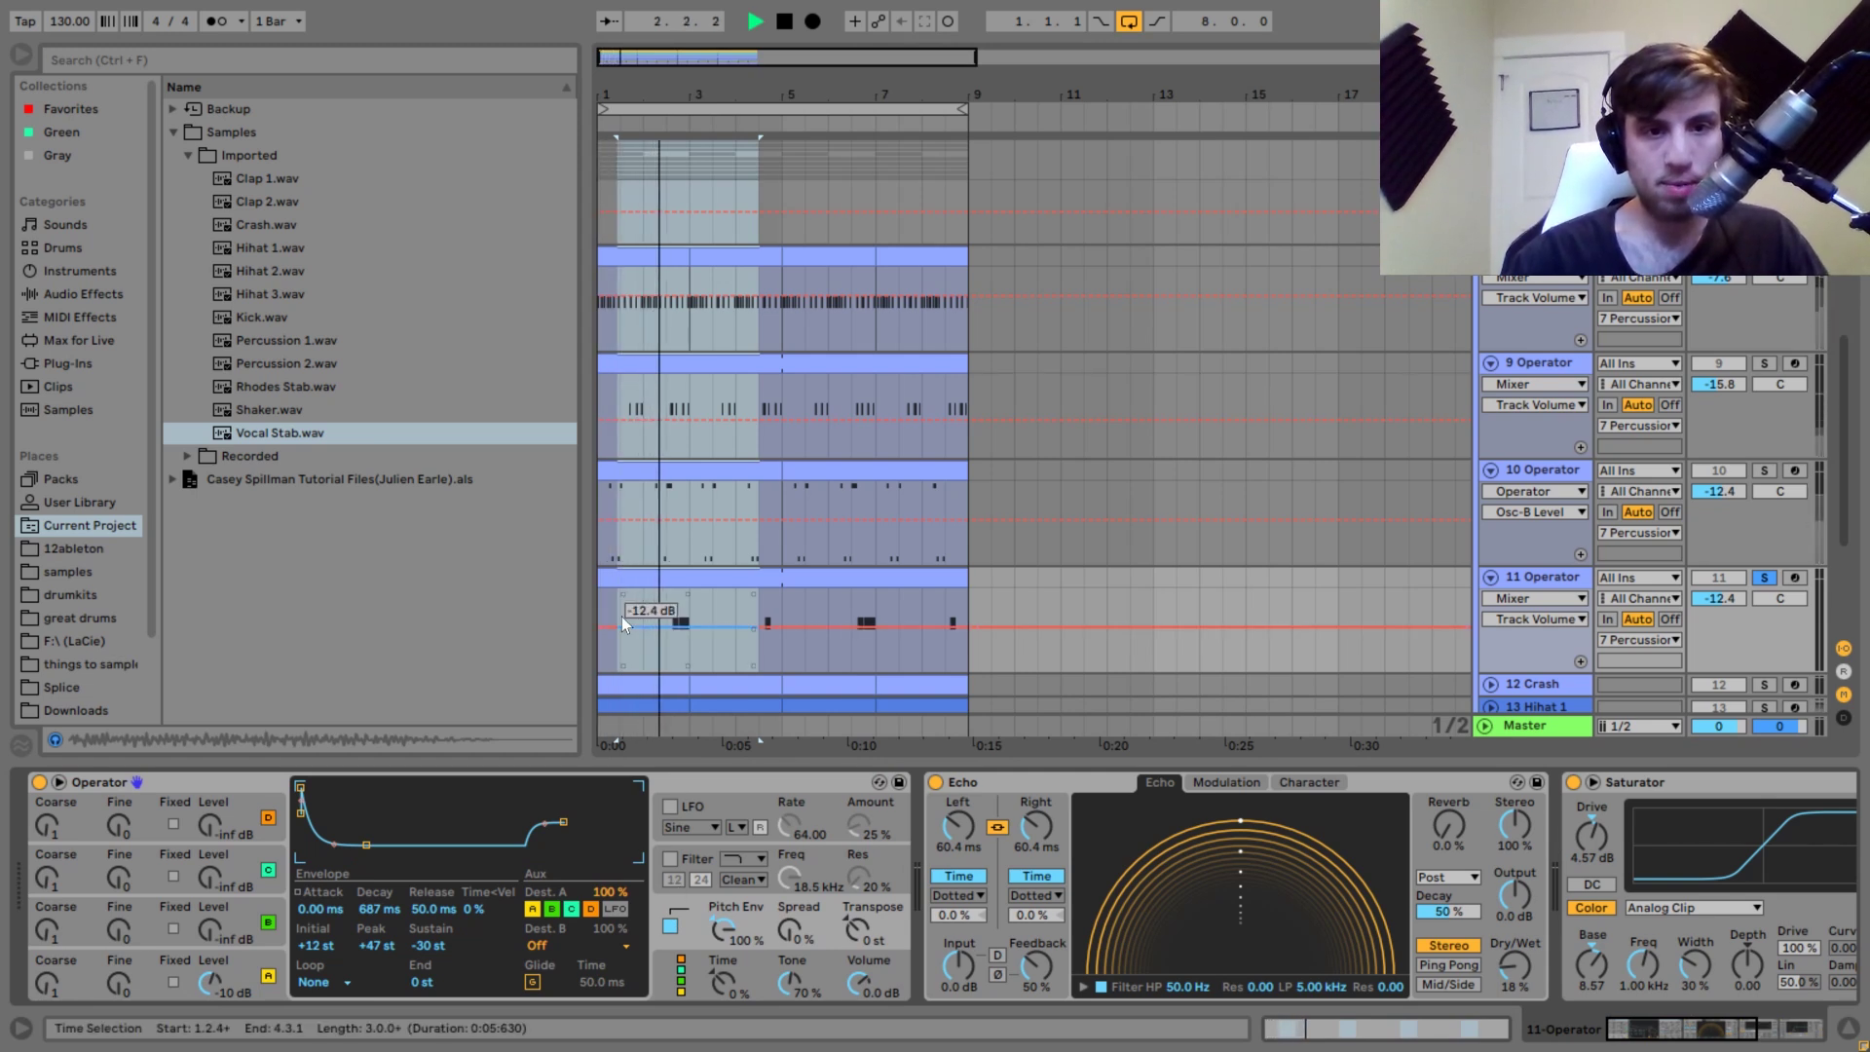
pyautogui.click(606, 572)
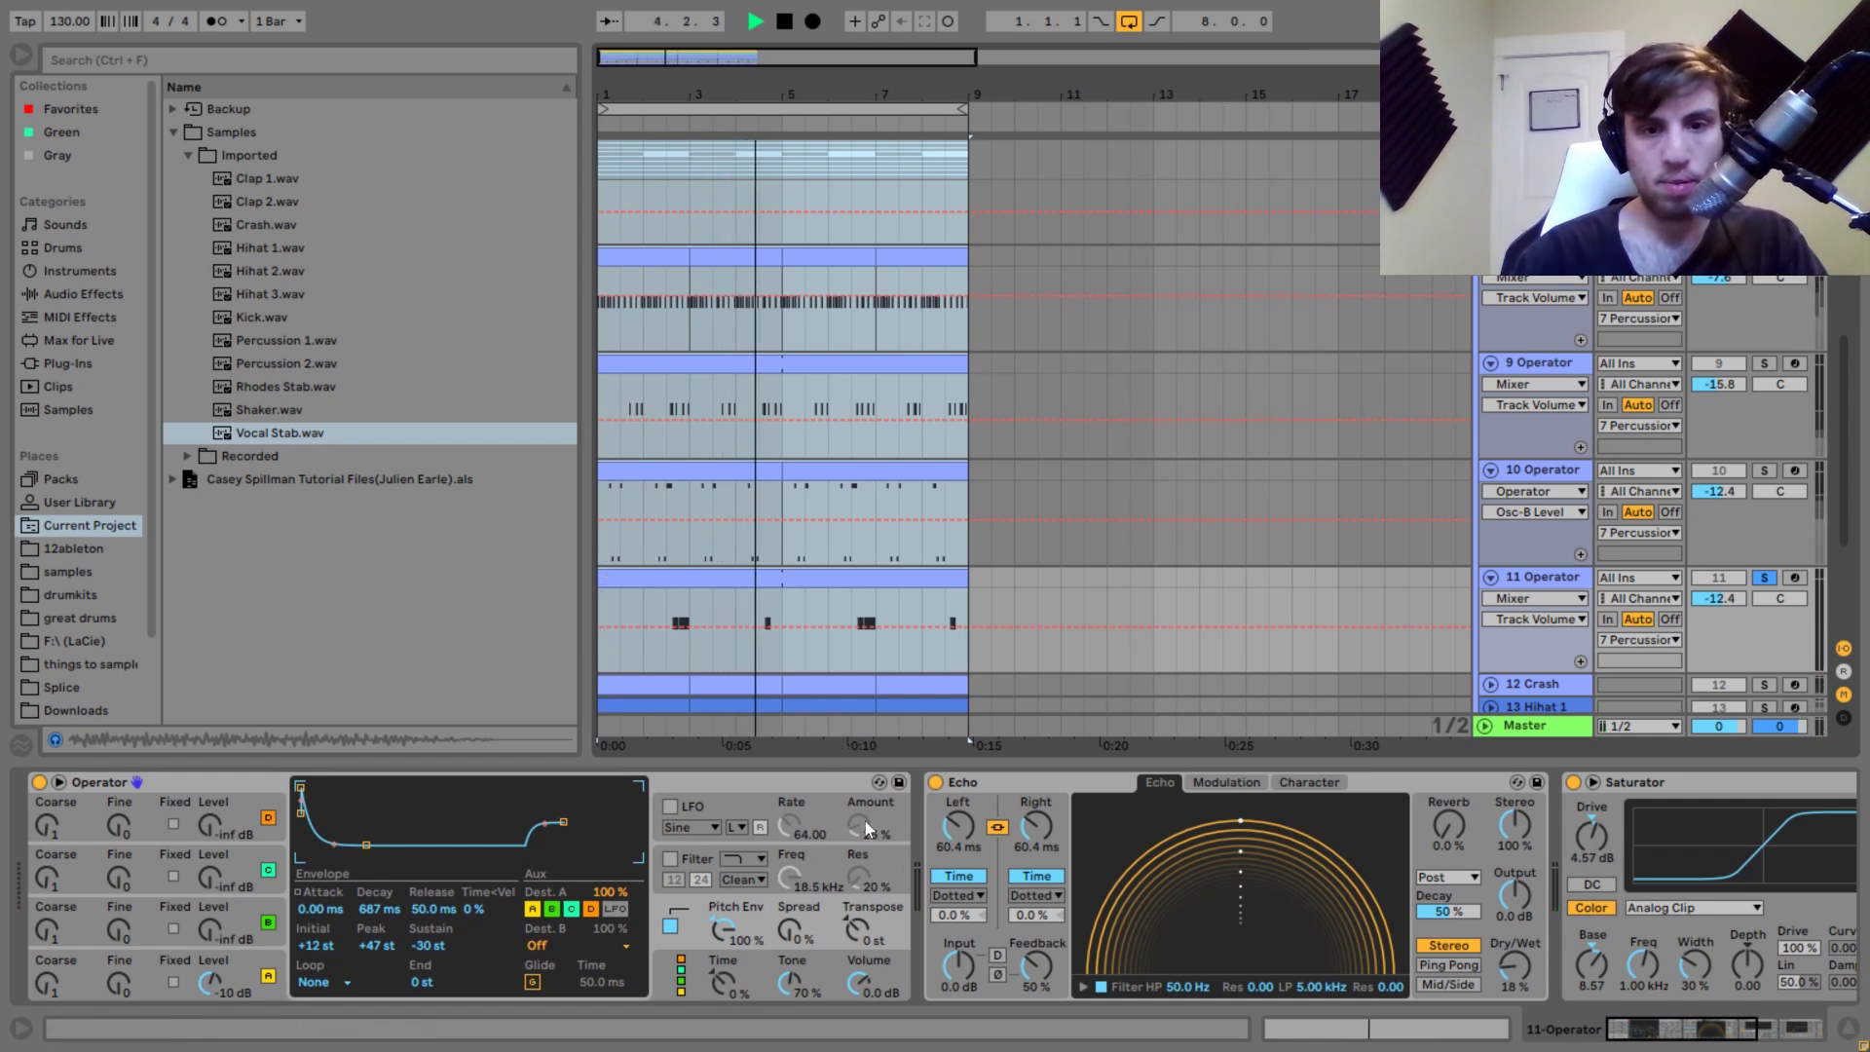
pyautogui.press('space')
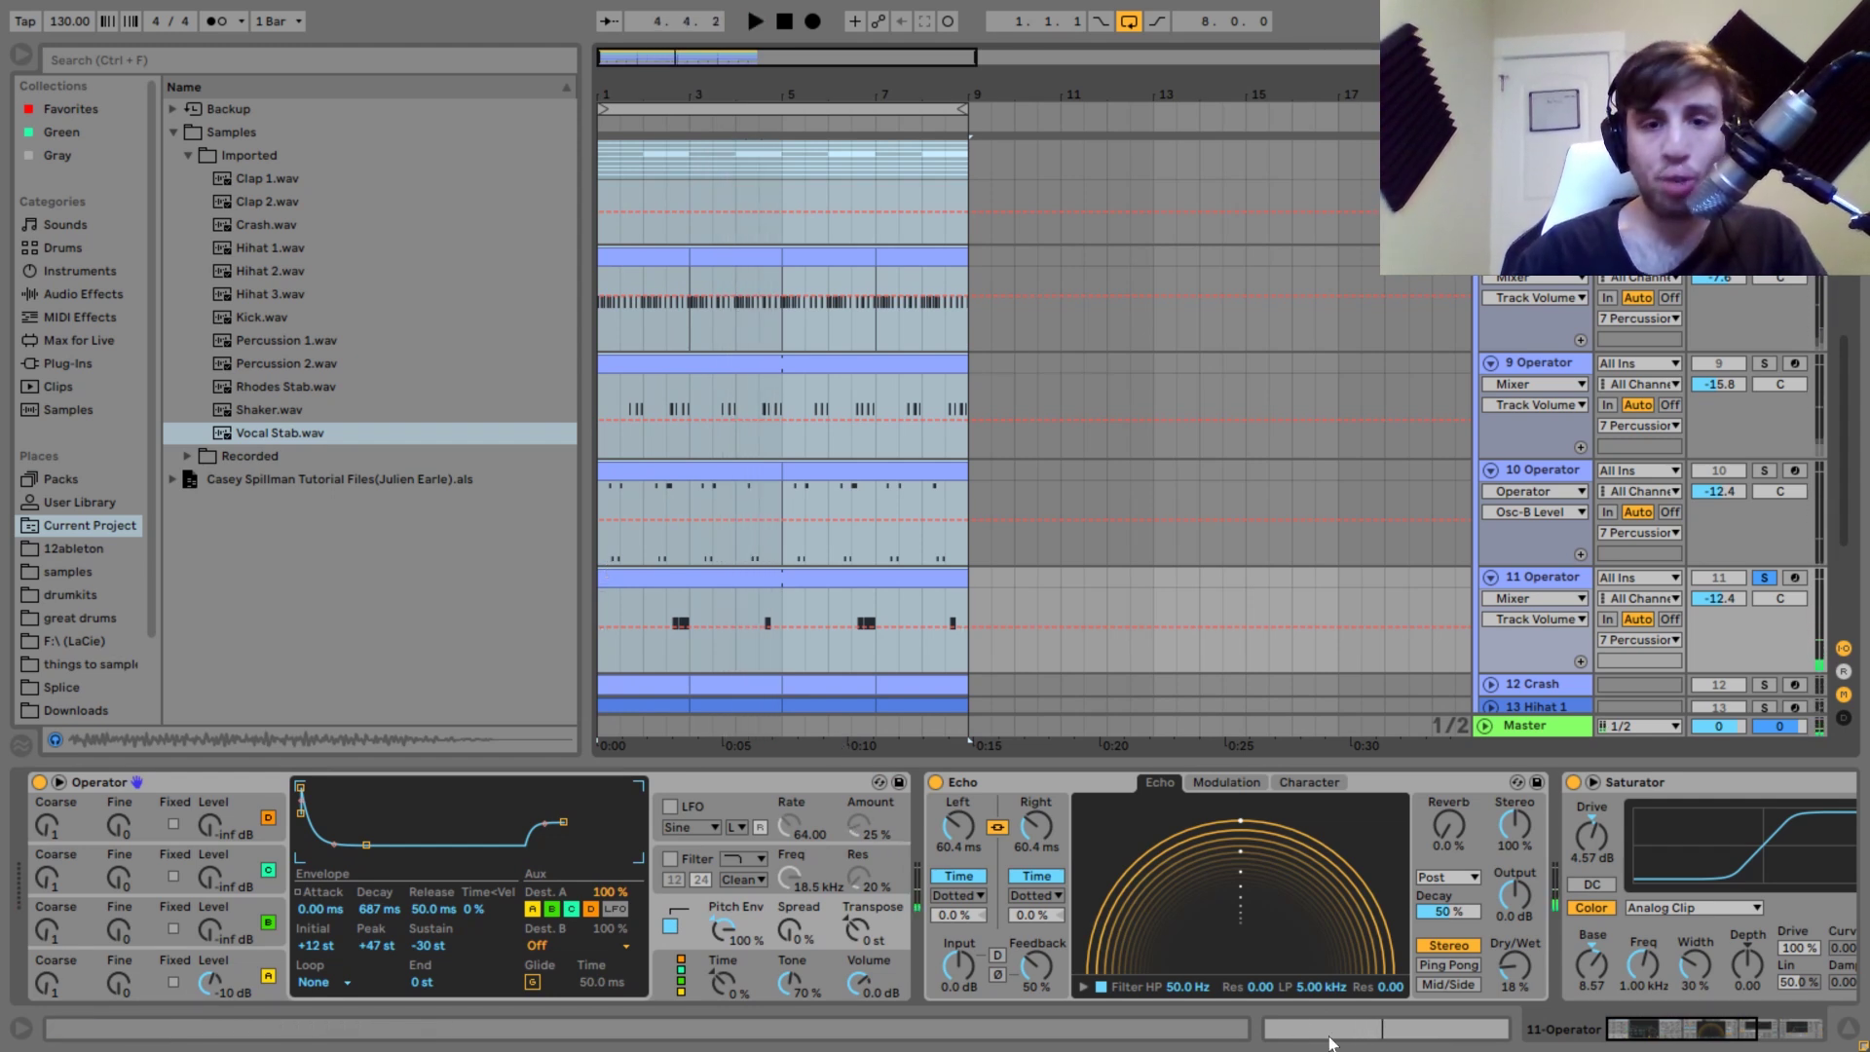
# Scroll track 11's device chain to its later effects while starting and stopping playback.
pyautogui.click(1747, 1041)
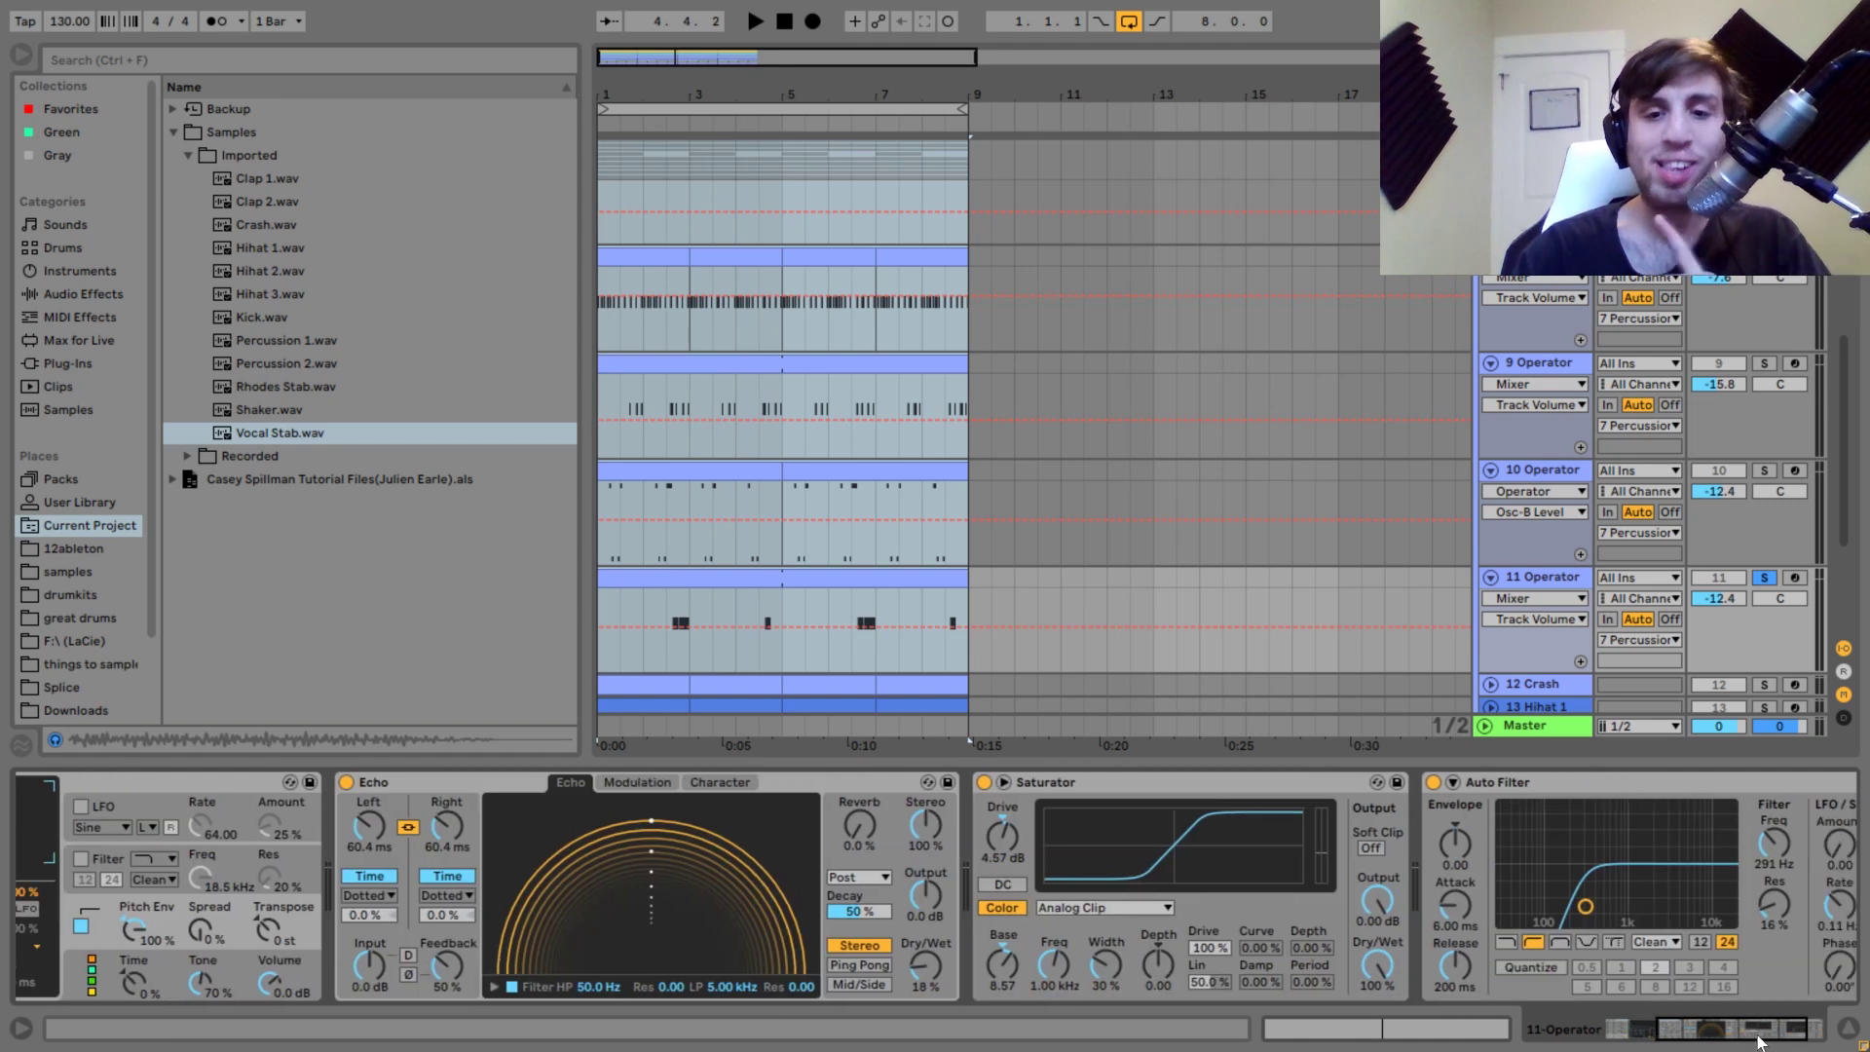
pyautogui.press('space')
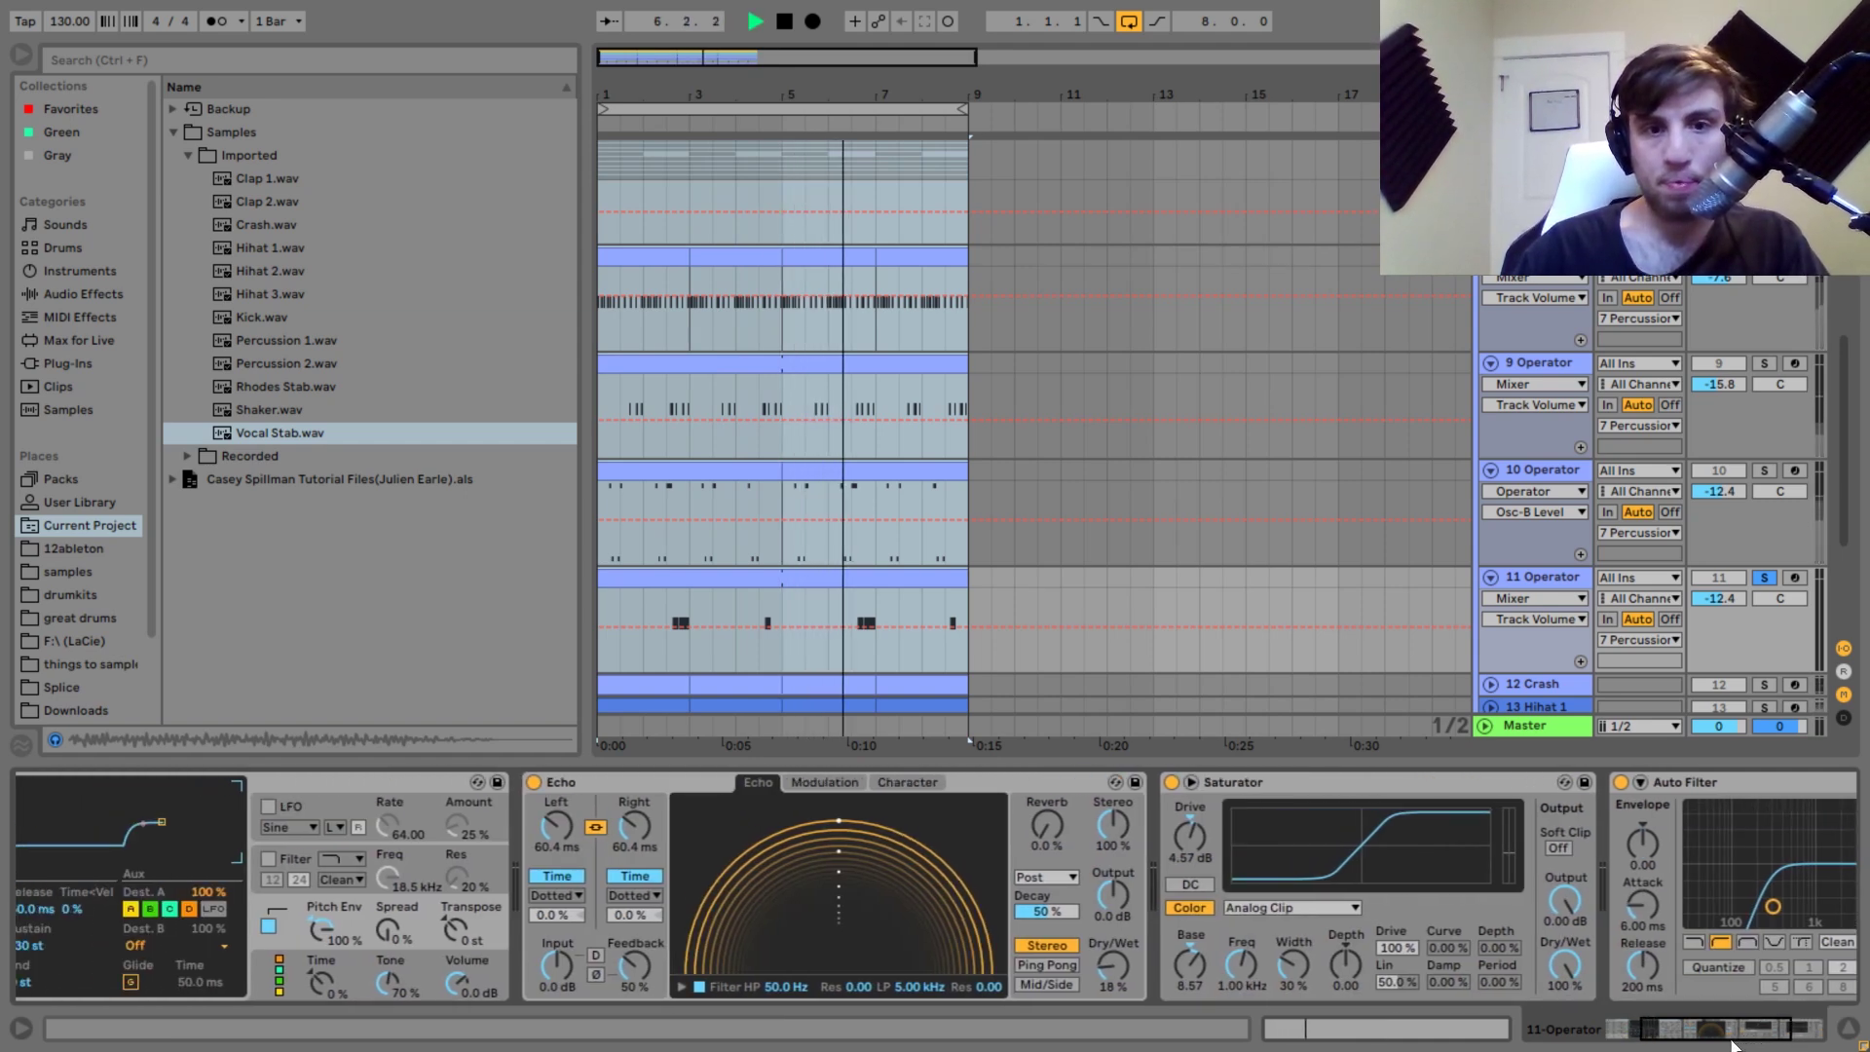
pyautogui.scroll(-3, 1848, 432)
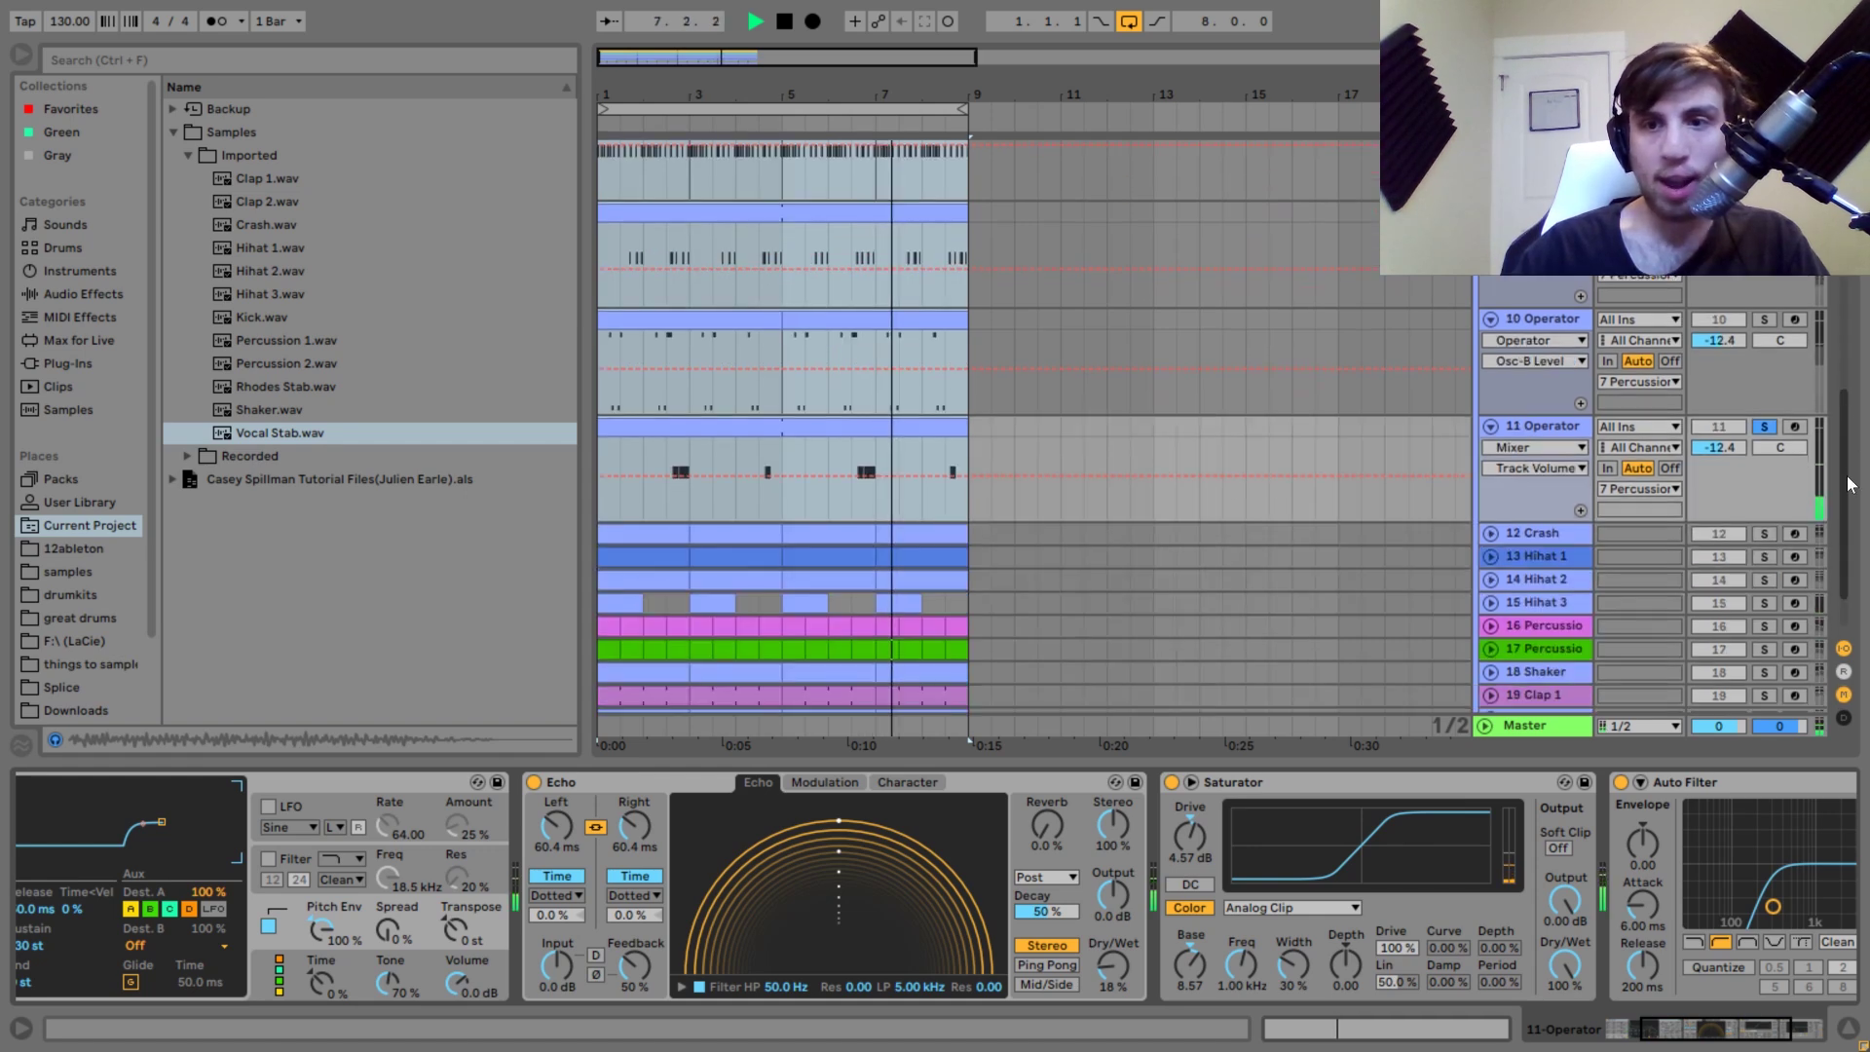
pyautogui.press('space')
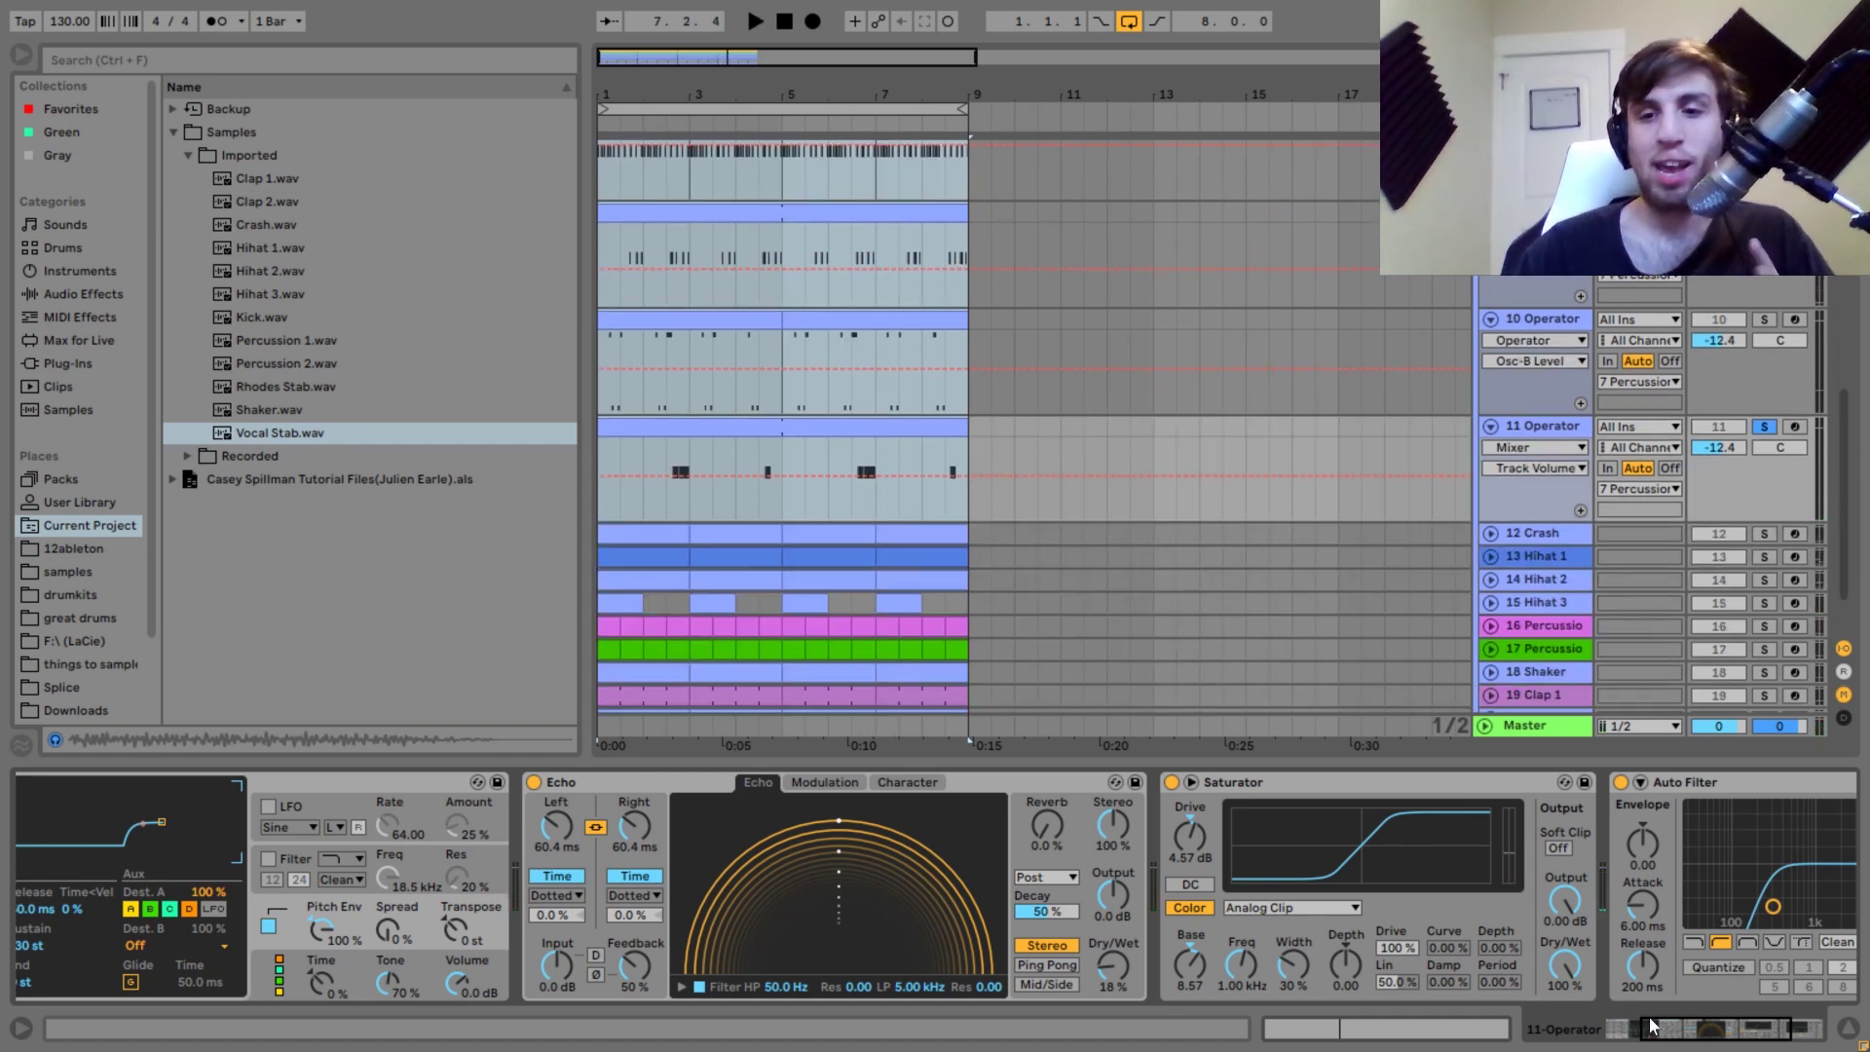
pyautogui.moveTo(1690, 1029); pyautogui.dragTo(1717, 1041)
pyautogui.press('space')
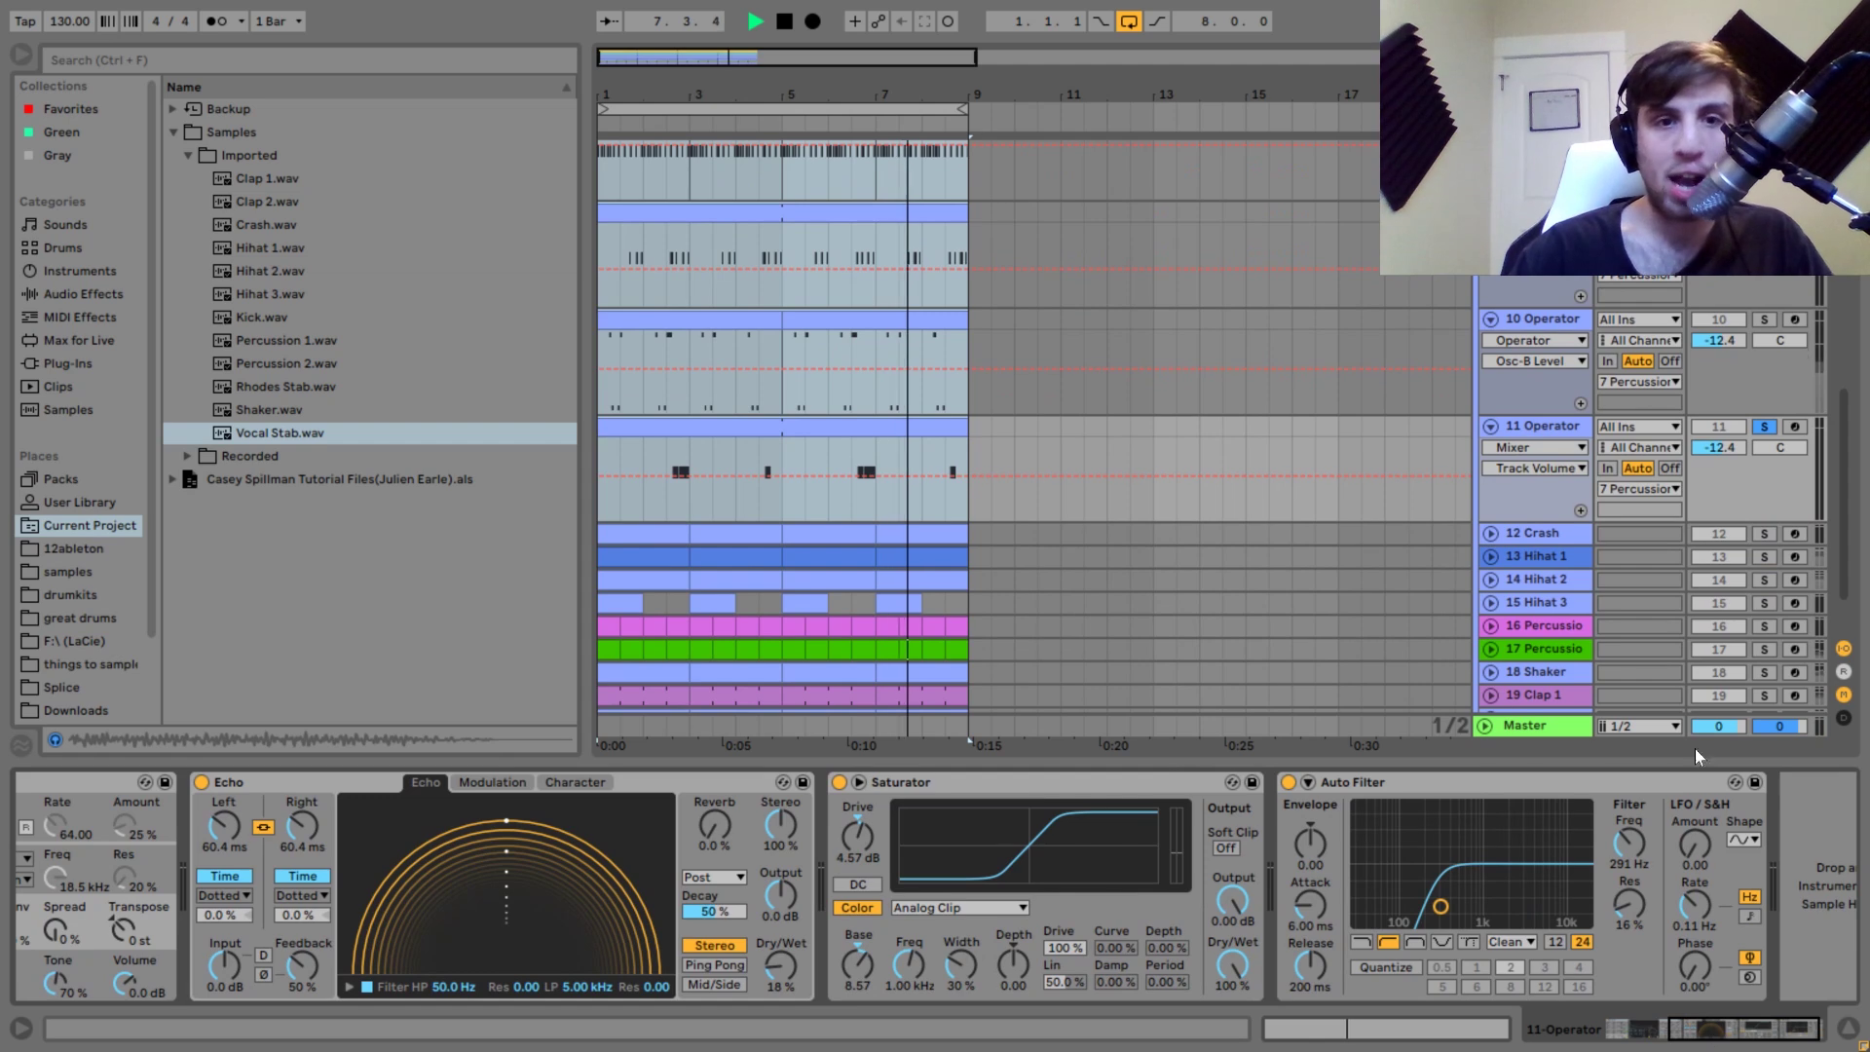
# Solo tracks 10 and 11 together and bring track 11's 291 Hz Auto Filter into view.
pyautogui.click(1764, 426)
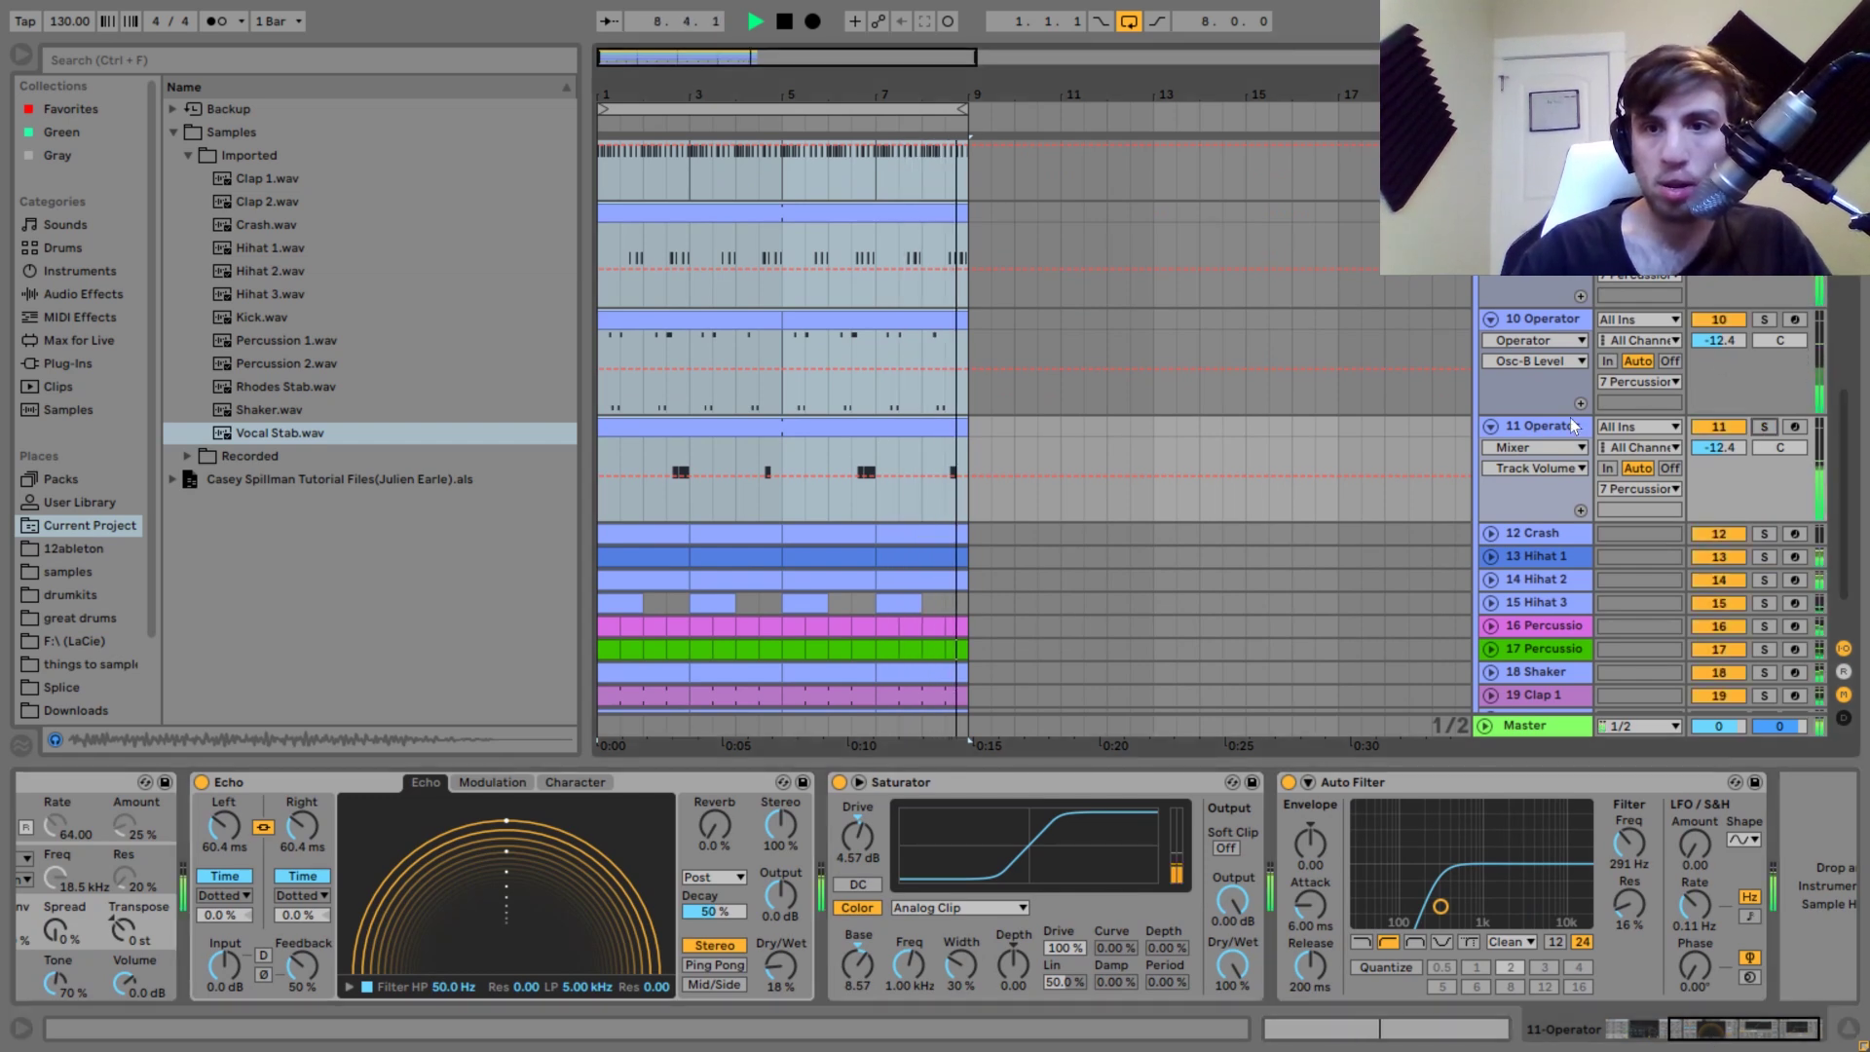
pyautogui.click(1535, 319)
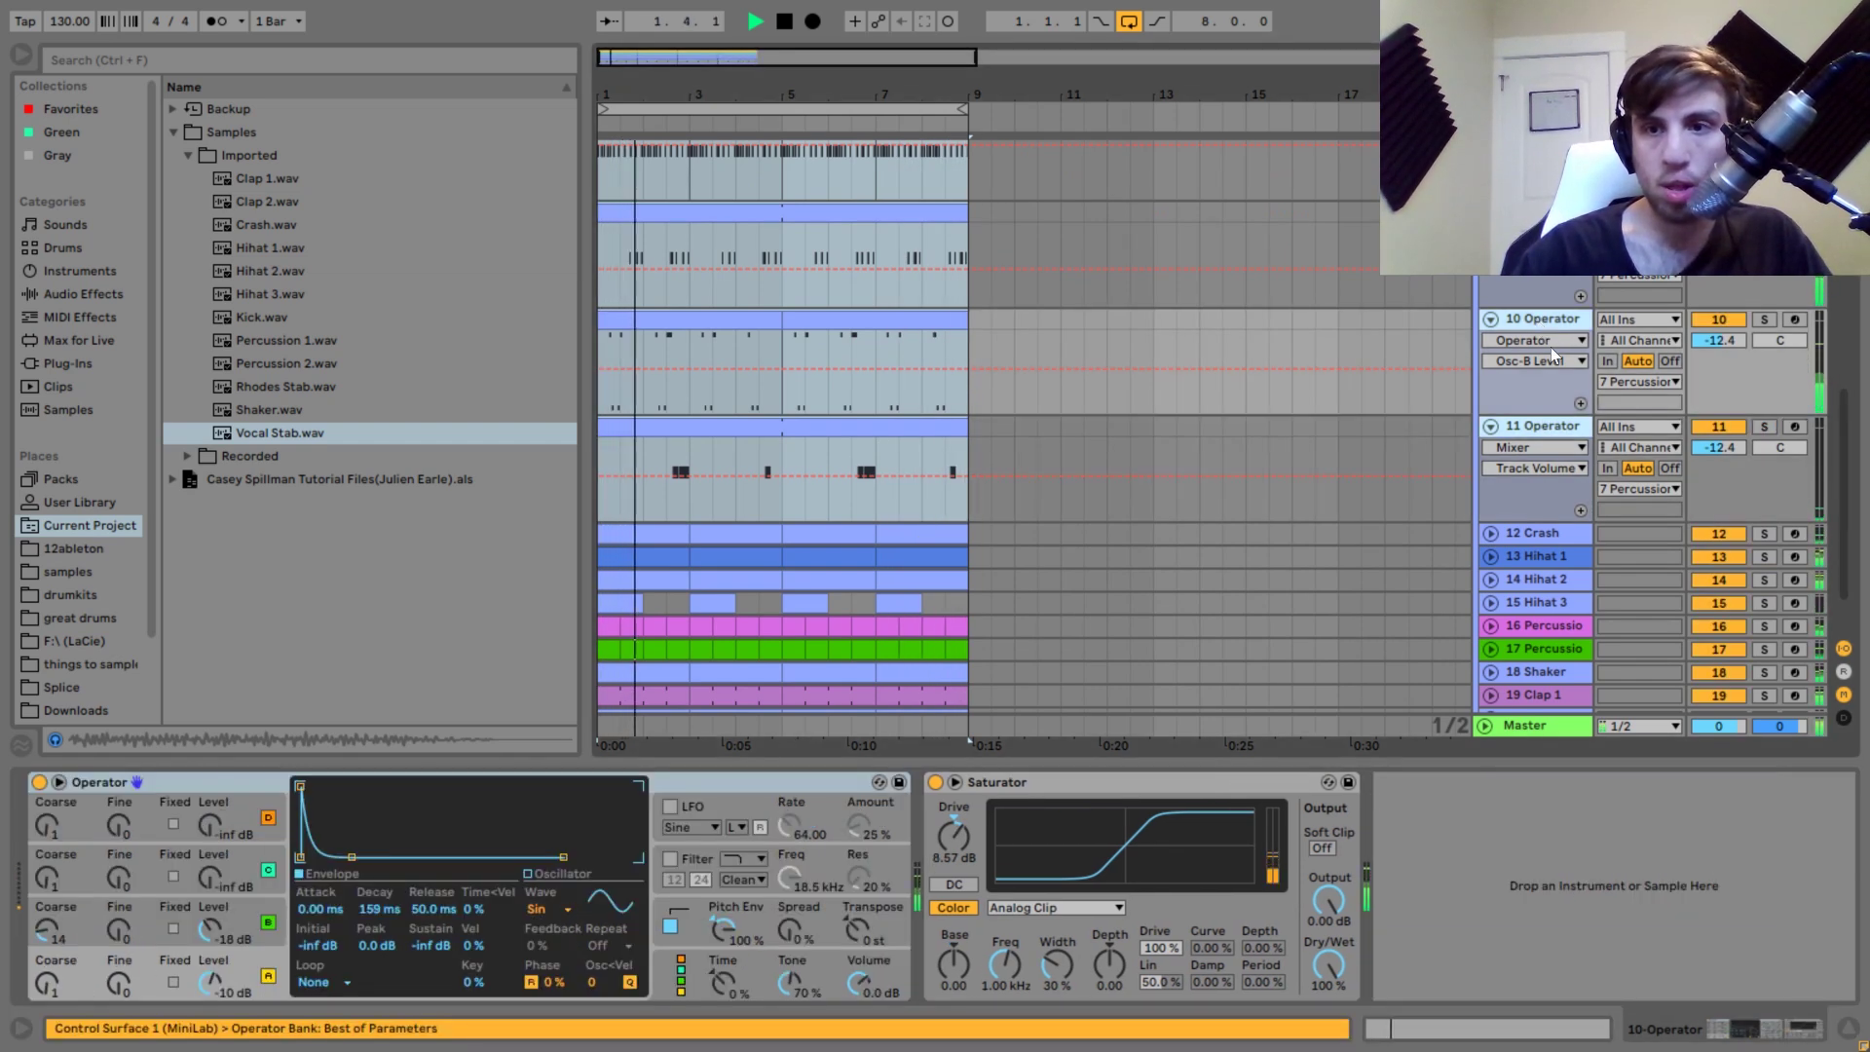
pyautogui.click(1764, 319)
pyautogui.keyDown('ctrl'); pyautogui.click(1764, 426); pyautogui.keyUp('ctrl')
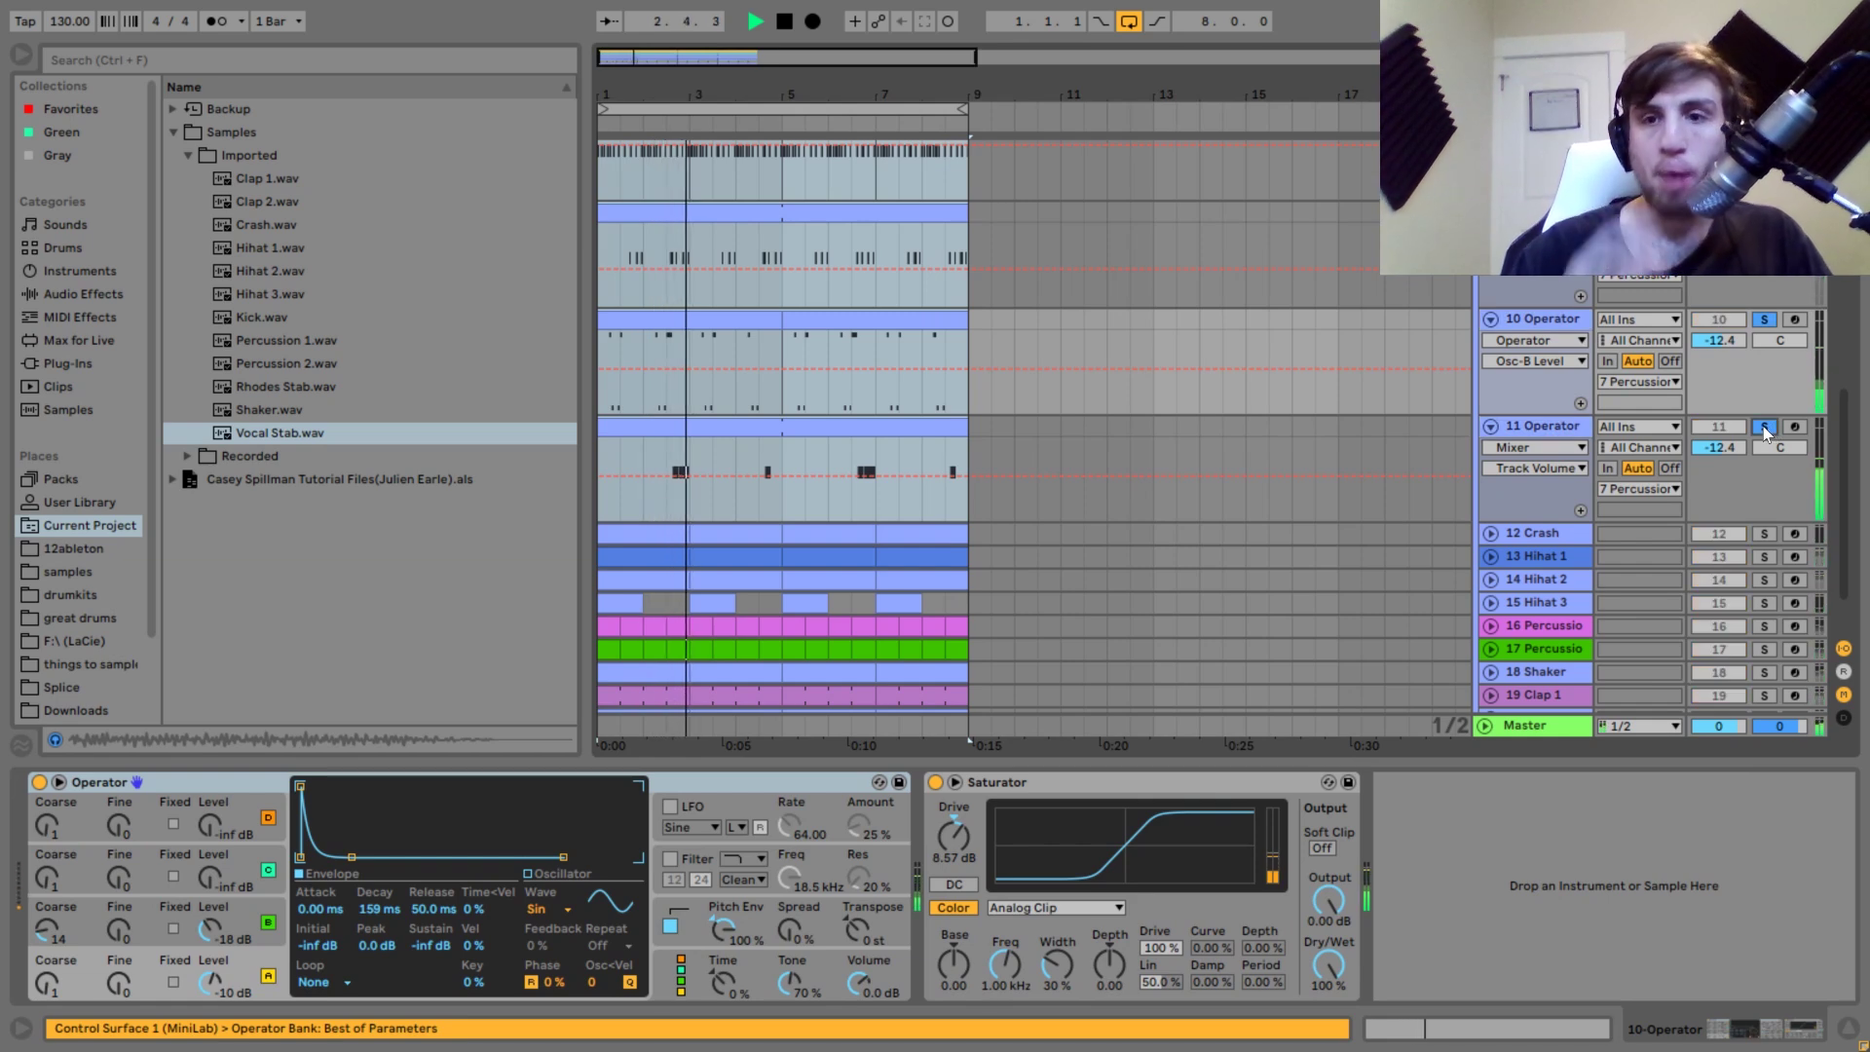
pyautogui.click(1504, 426)
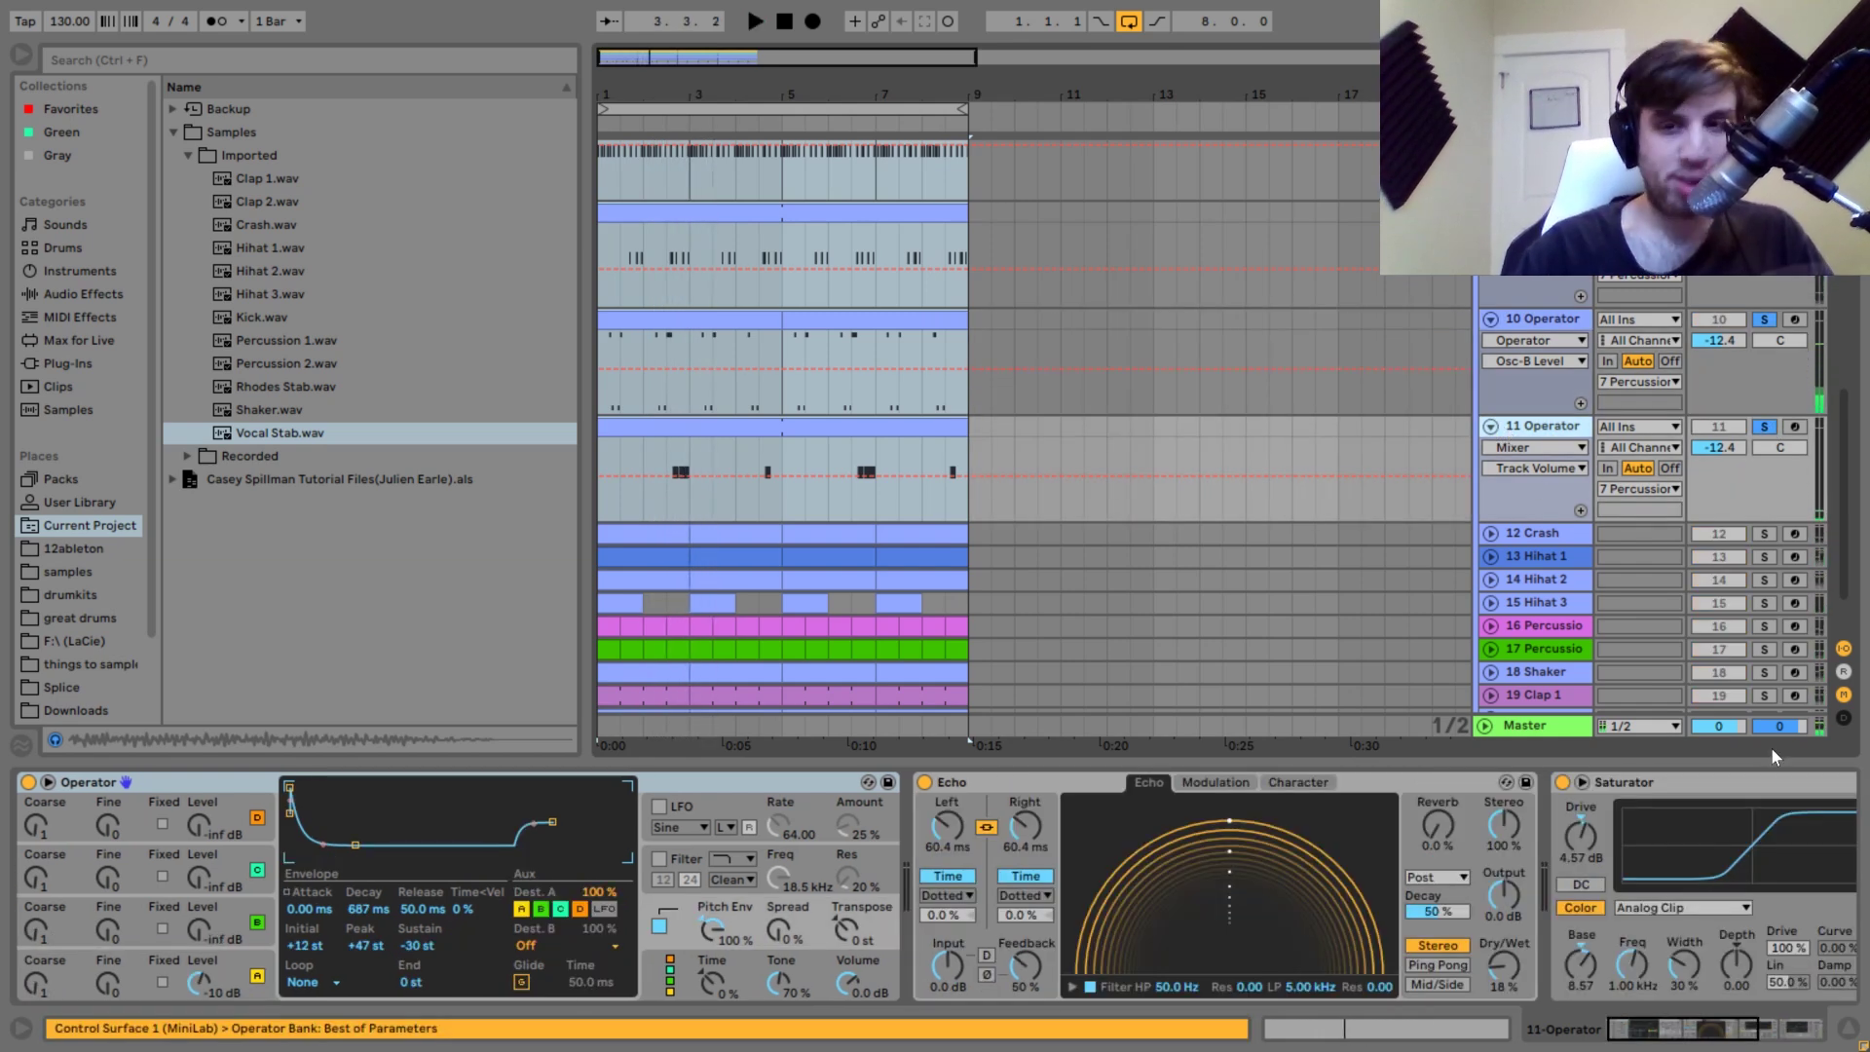
pyautogui.click(1807, 1030)
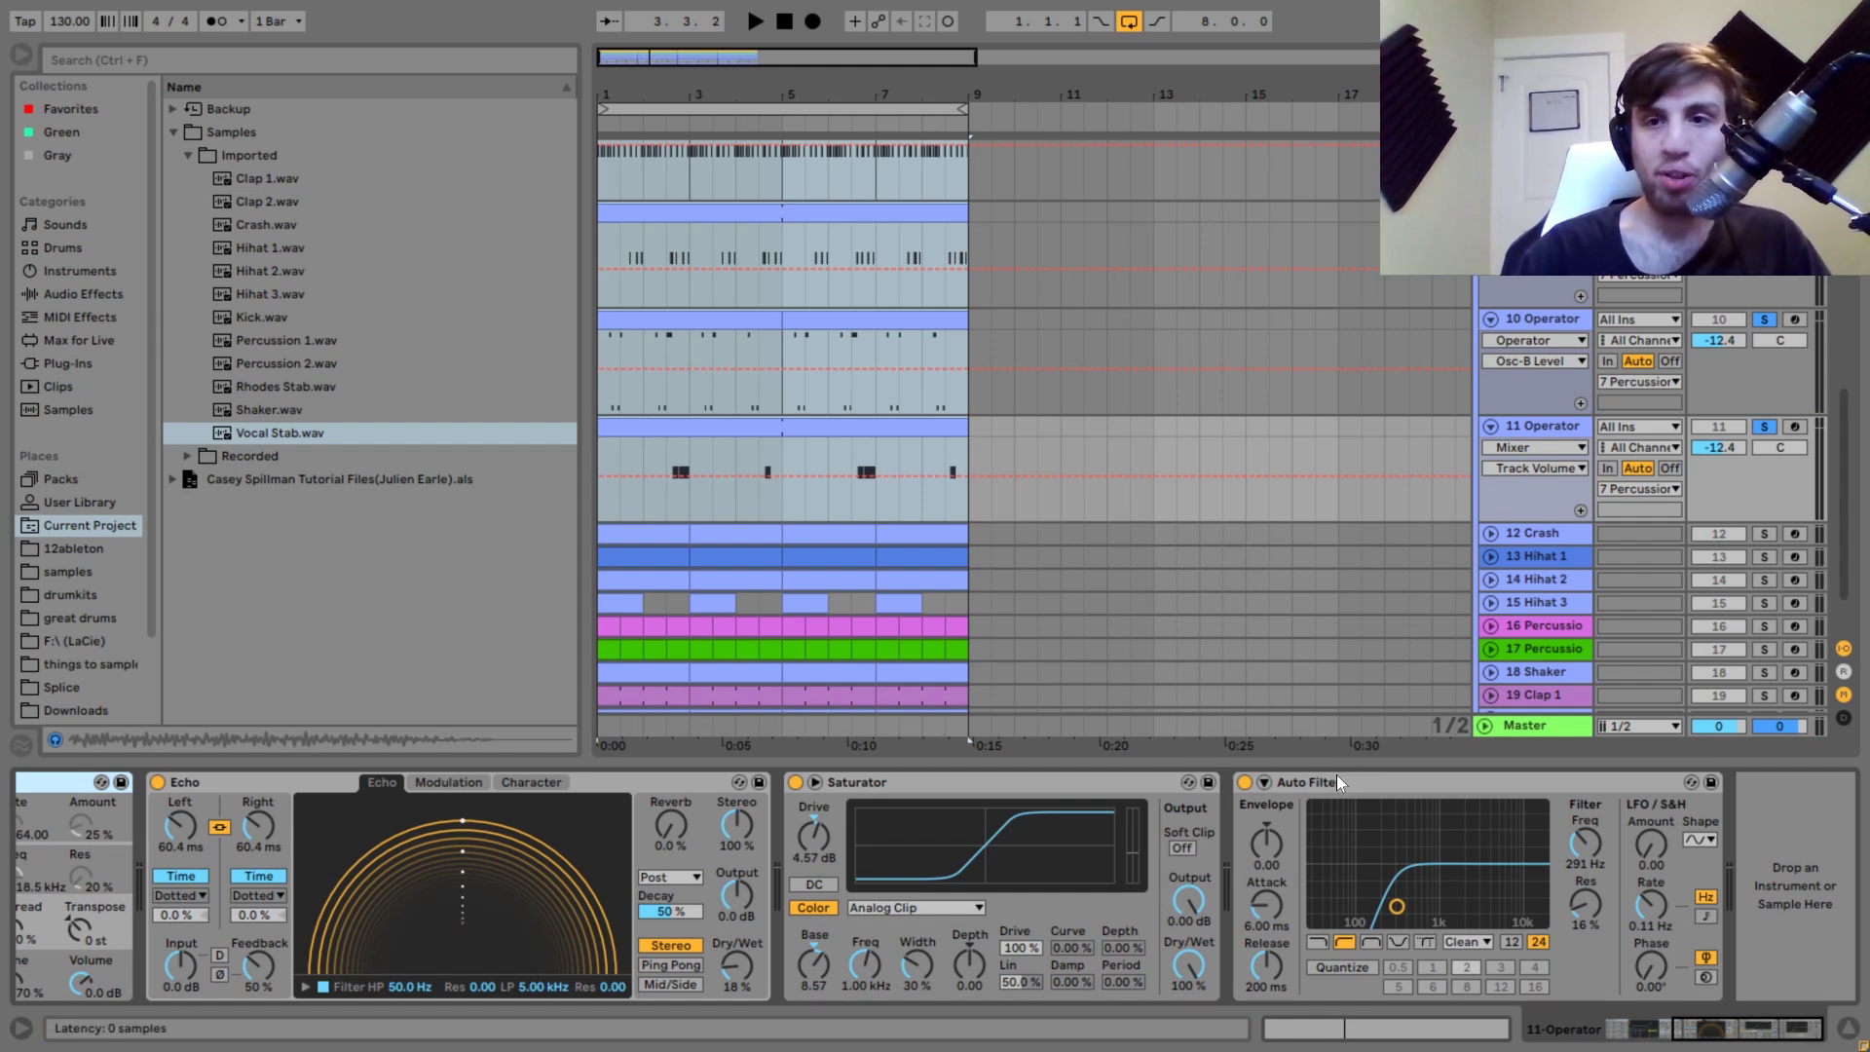
# Show track 10's chain, re-solo tracks 10 and 11, and display oscillator B's envelope while playing.
pyautogui.click(1537, 322)
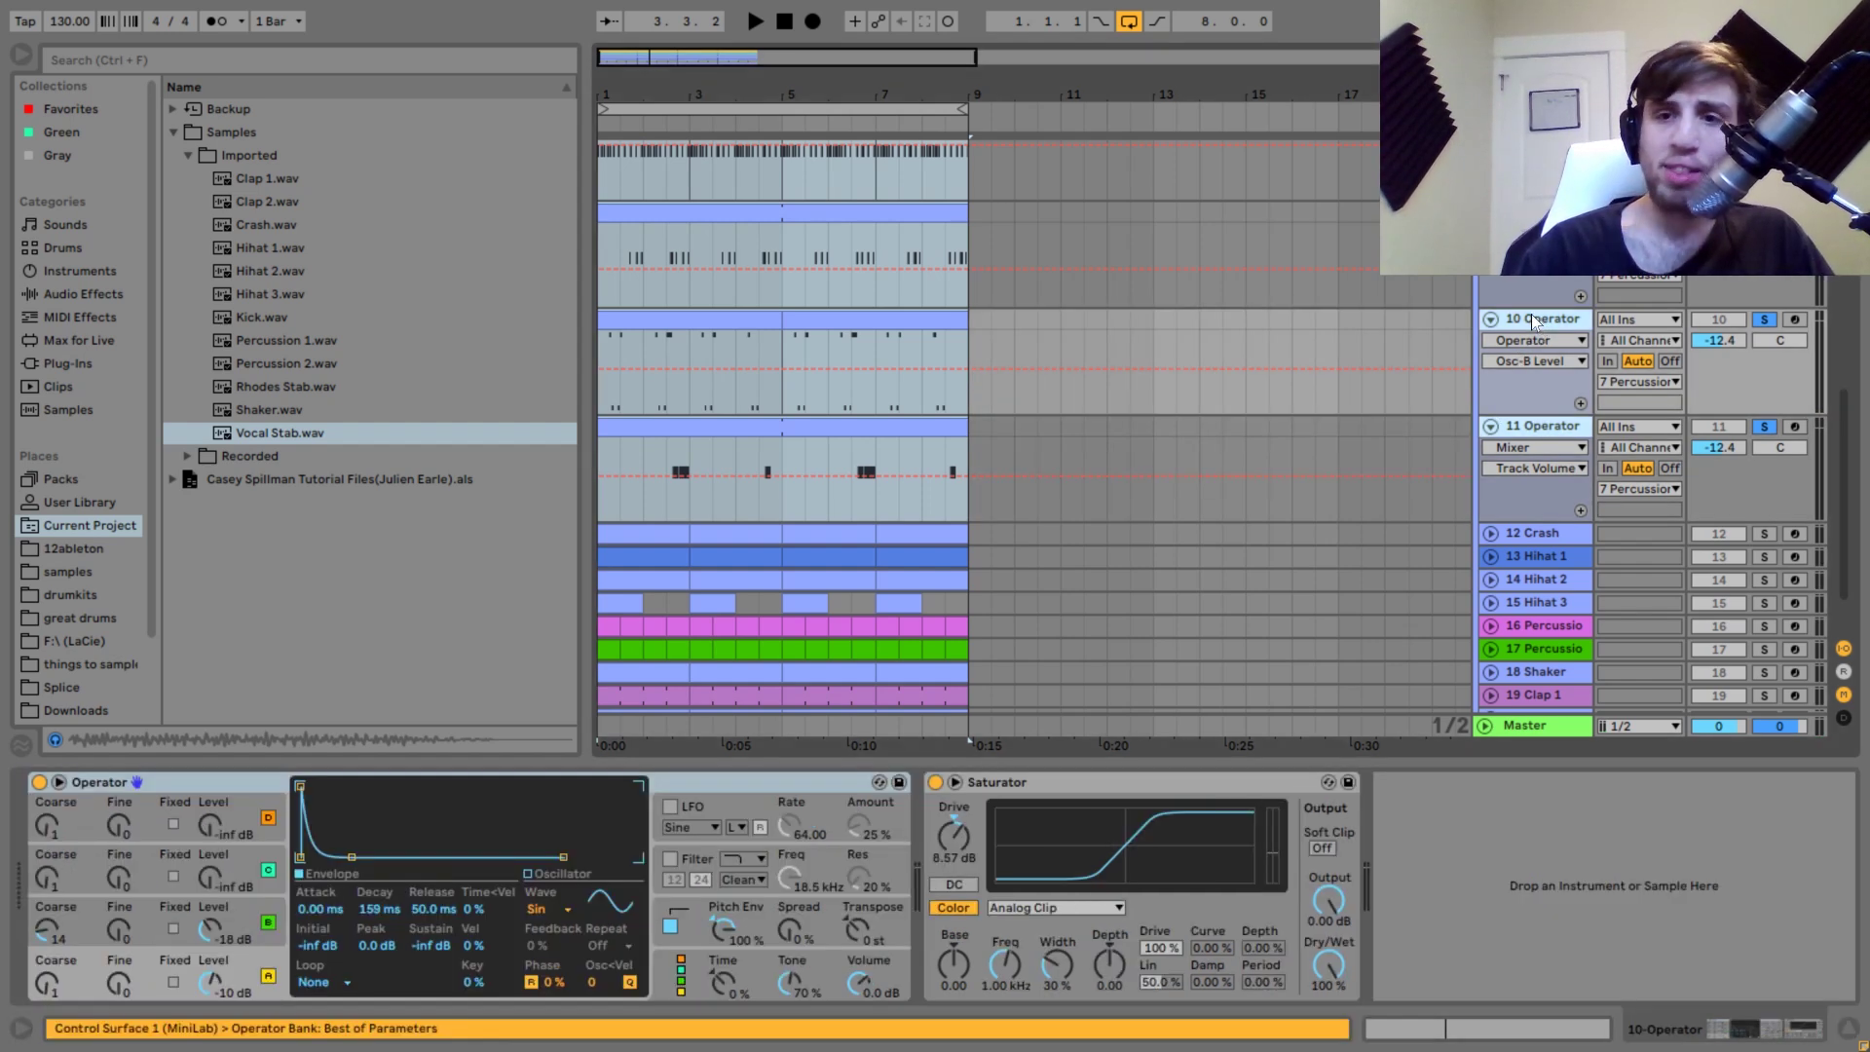
pyautogui.click(1765, 429)
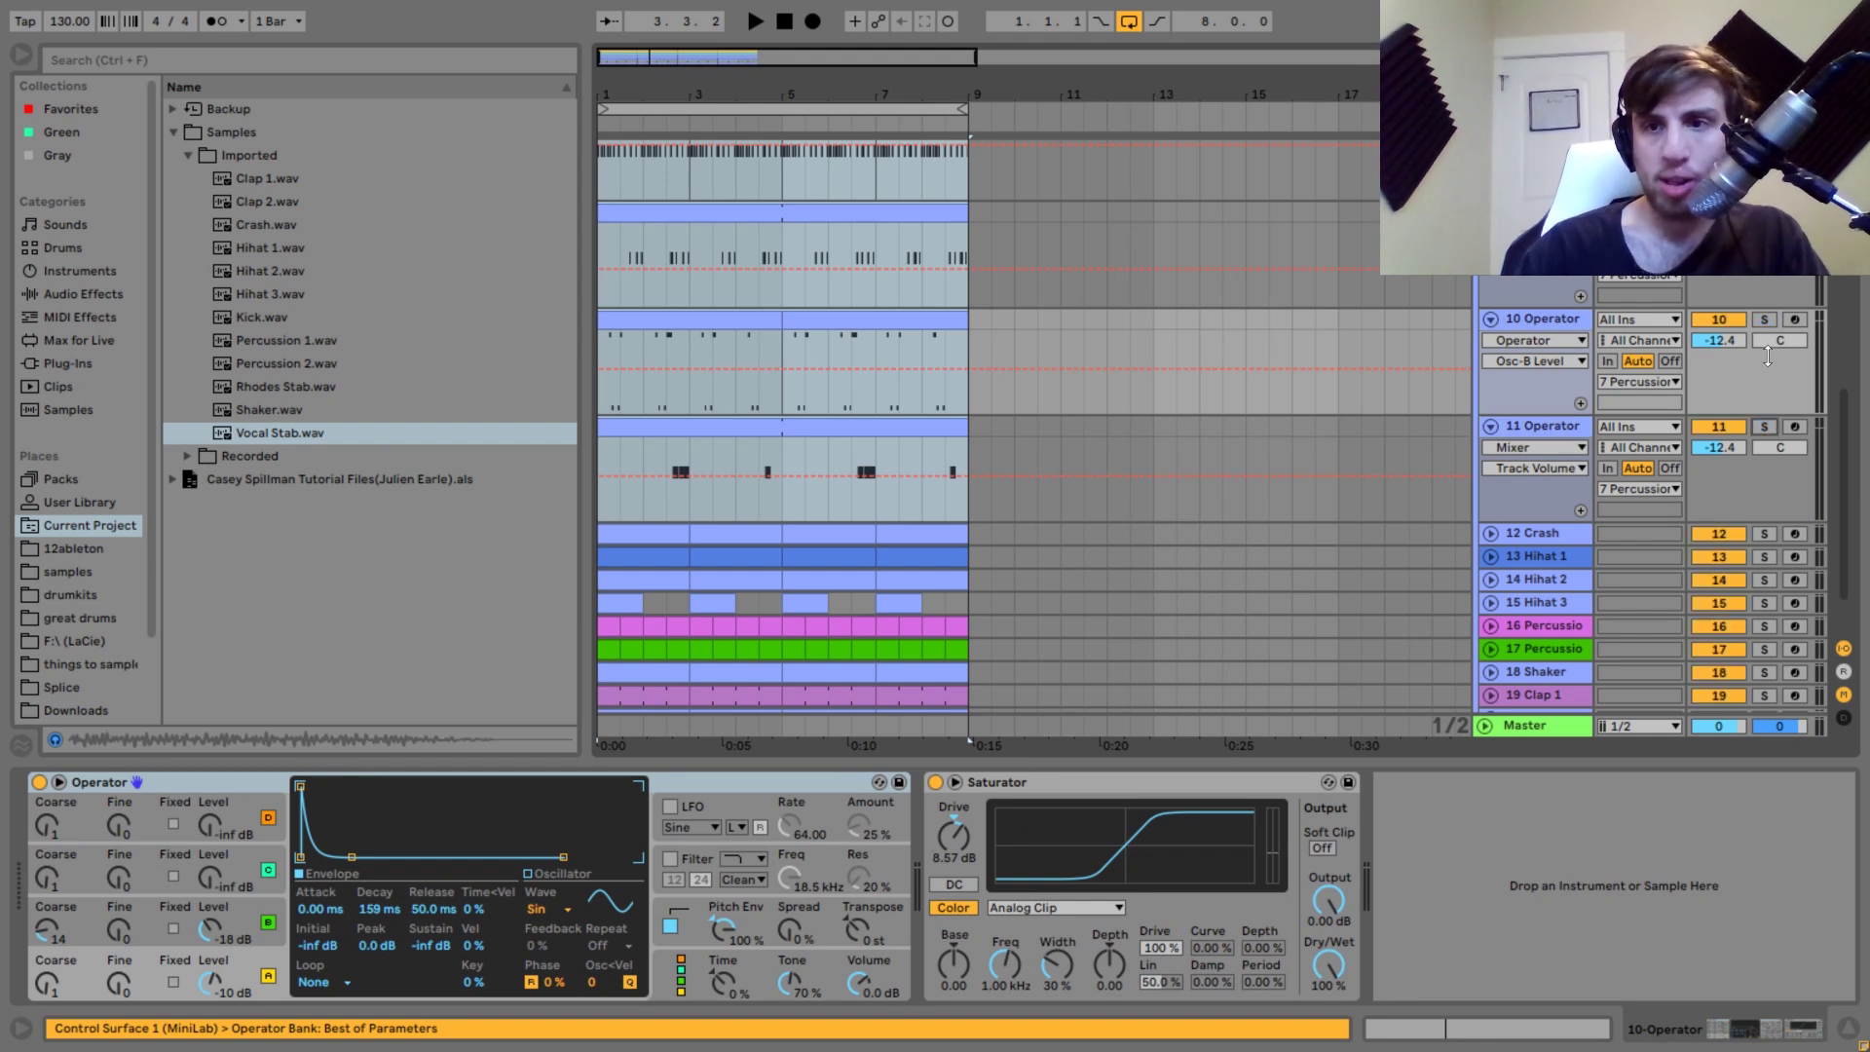
pyautogui.click(1765, 319)
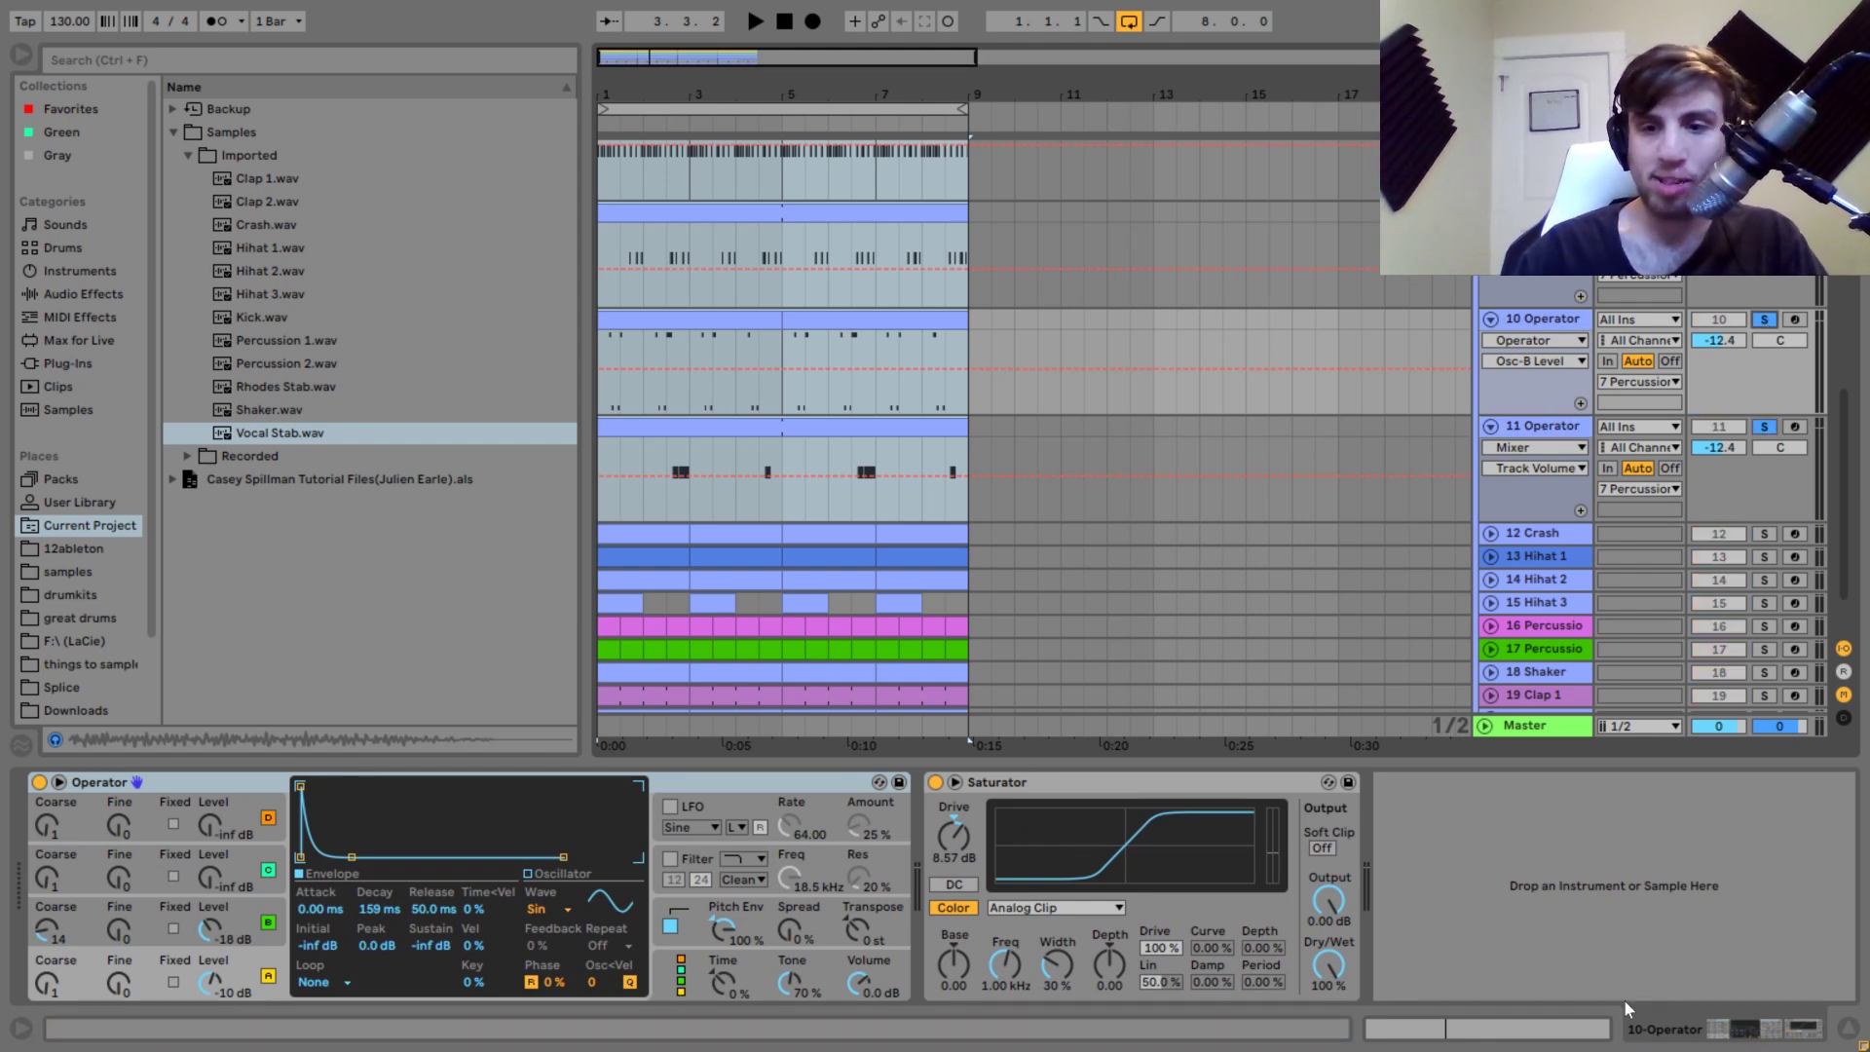
pyautogui.press('space')
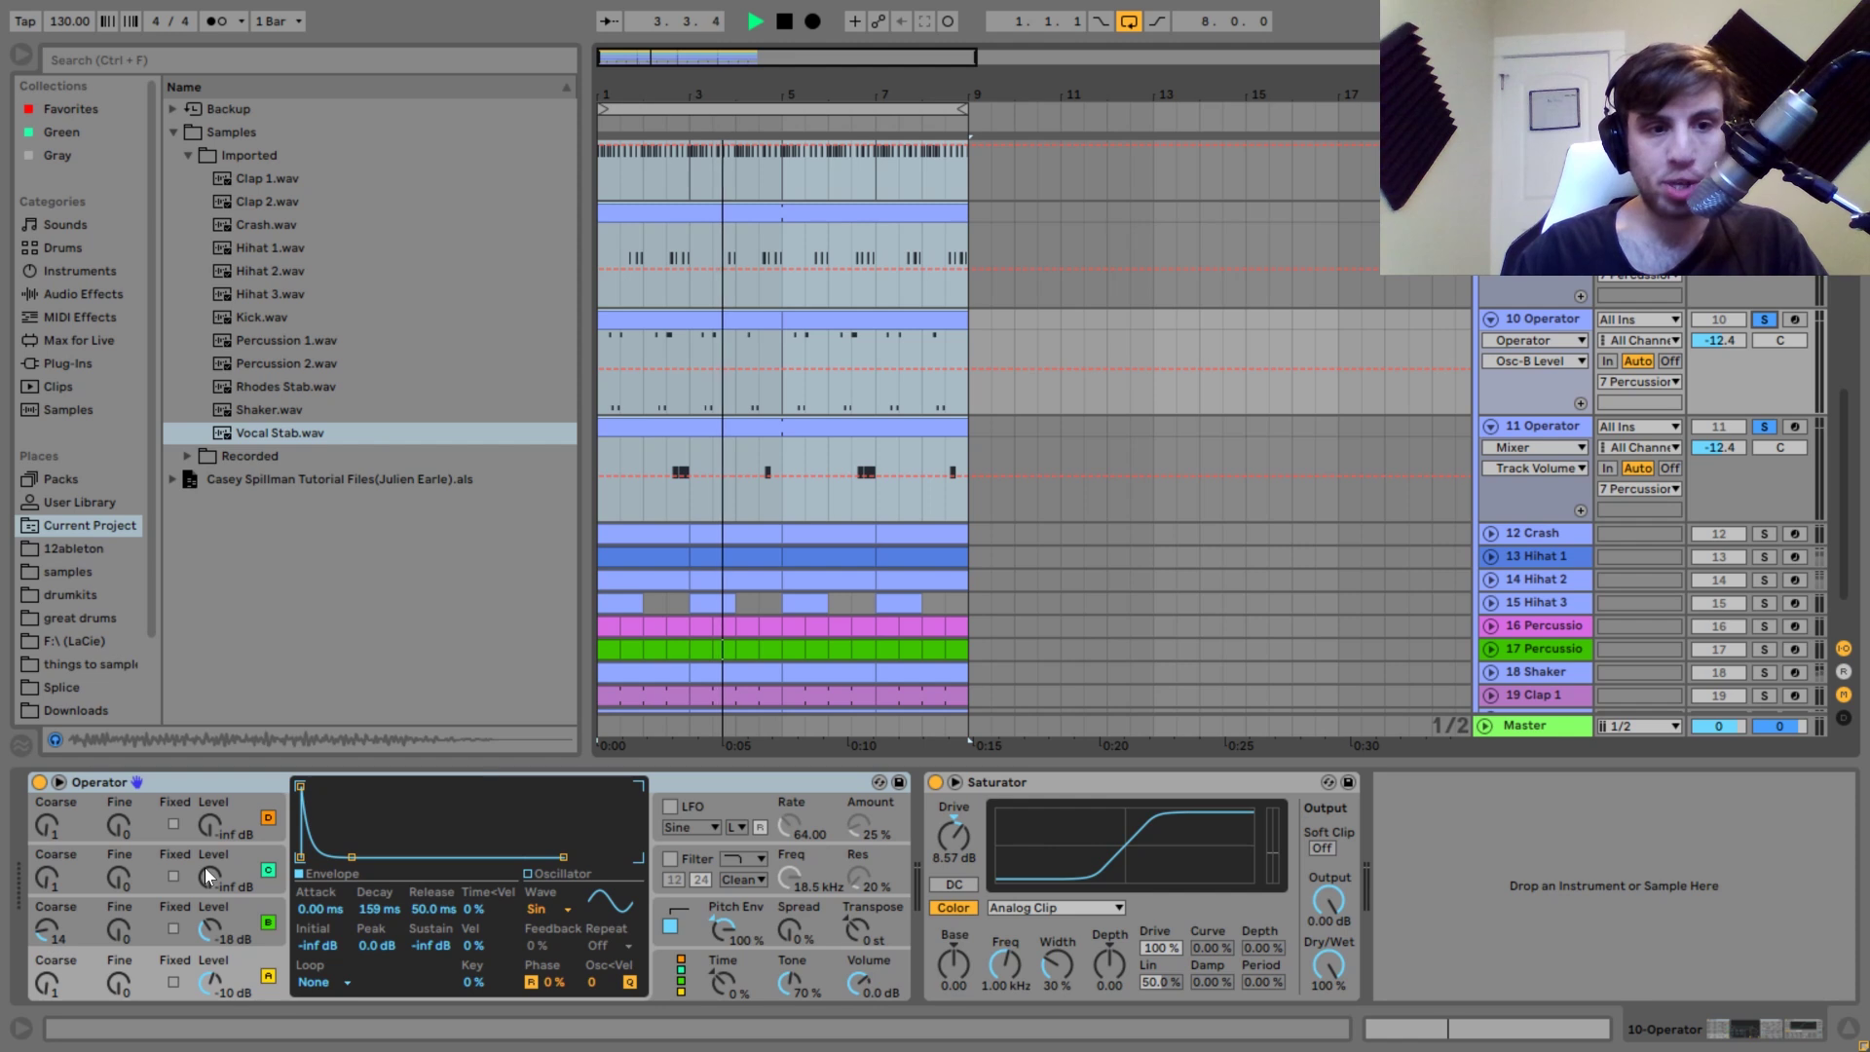
pyautogui.click(250, 916)
pyautogui.press('space')
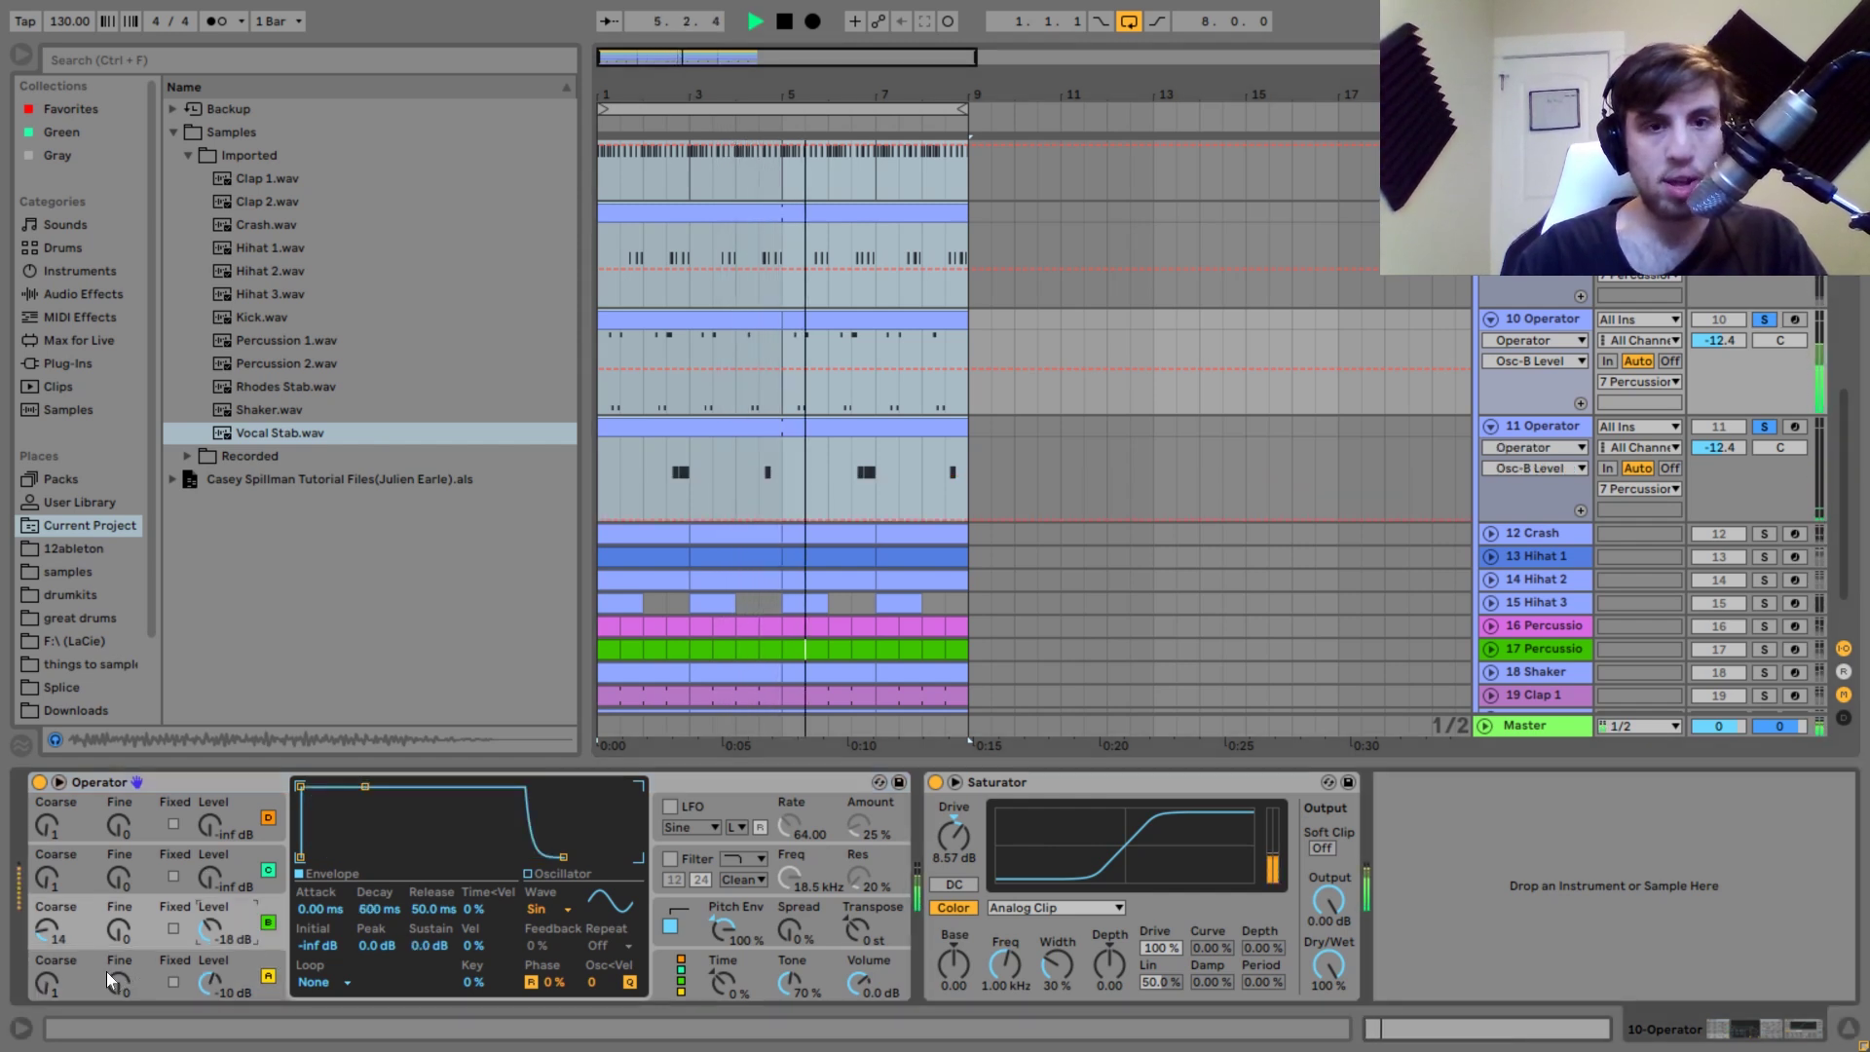
# Display track 10's pitch envelope (+12 st initial, +29 st peak, 73.5 ms decay) and listen.
pyautogui.press('space')
pyautogui.press('space')
pyautogui.scroll(13, 56, 940)
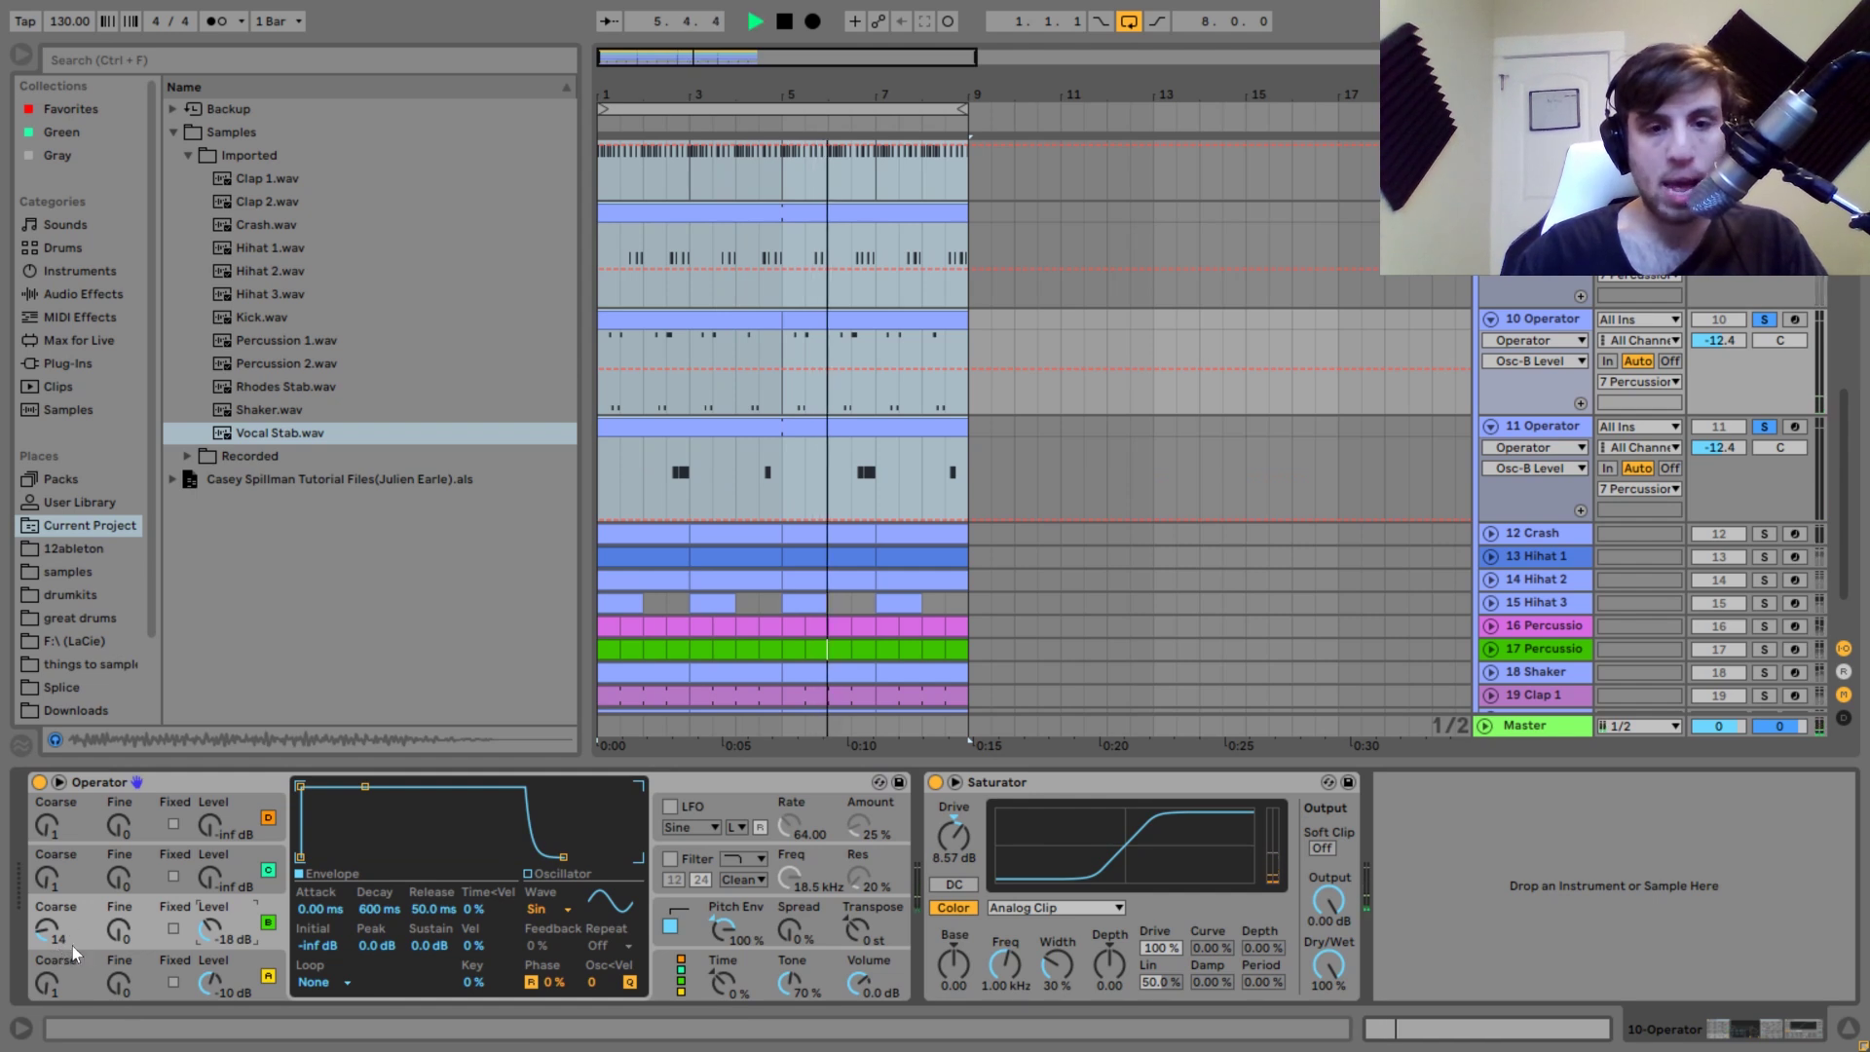
pyautogui.press('space')
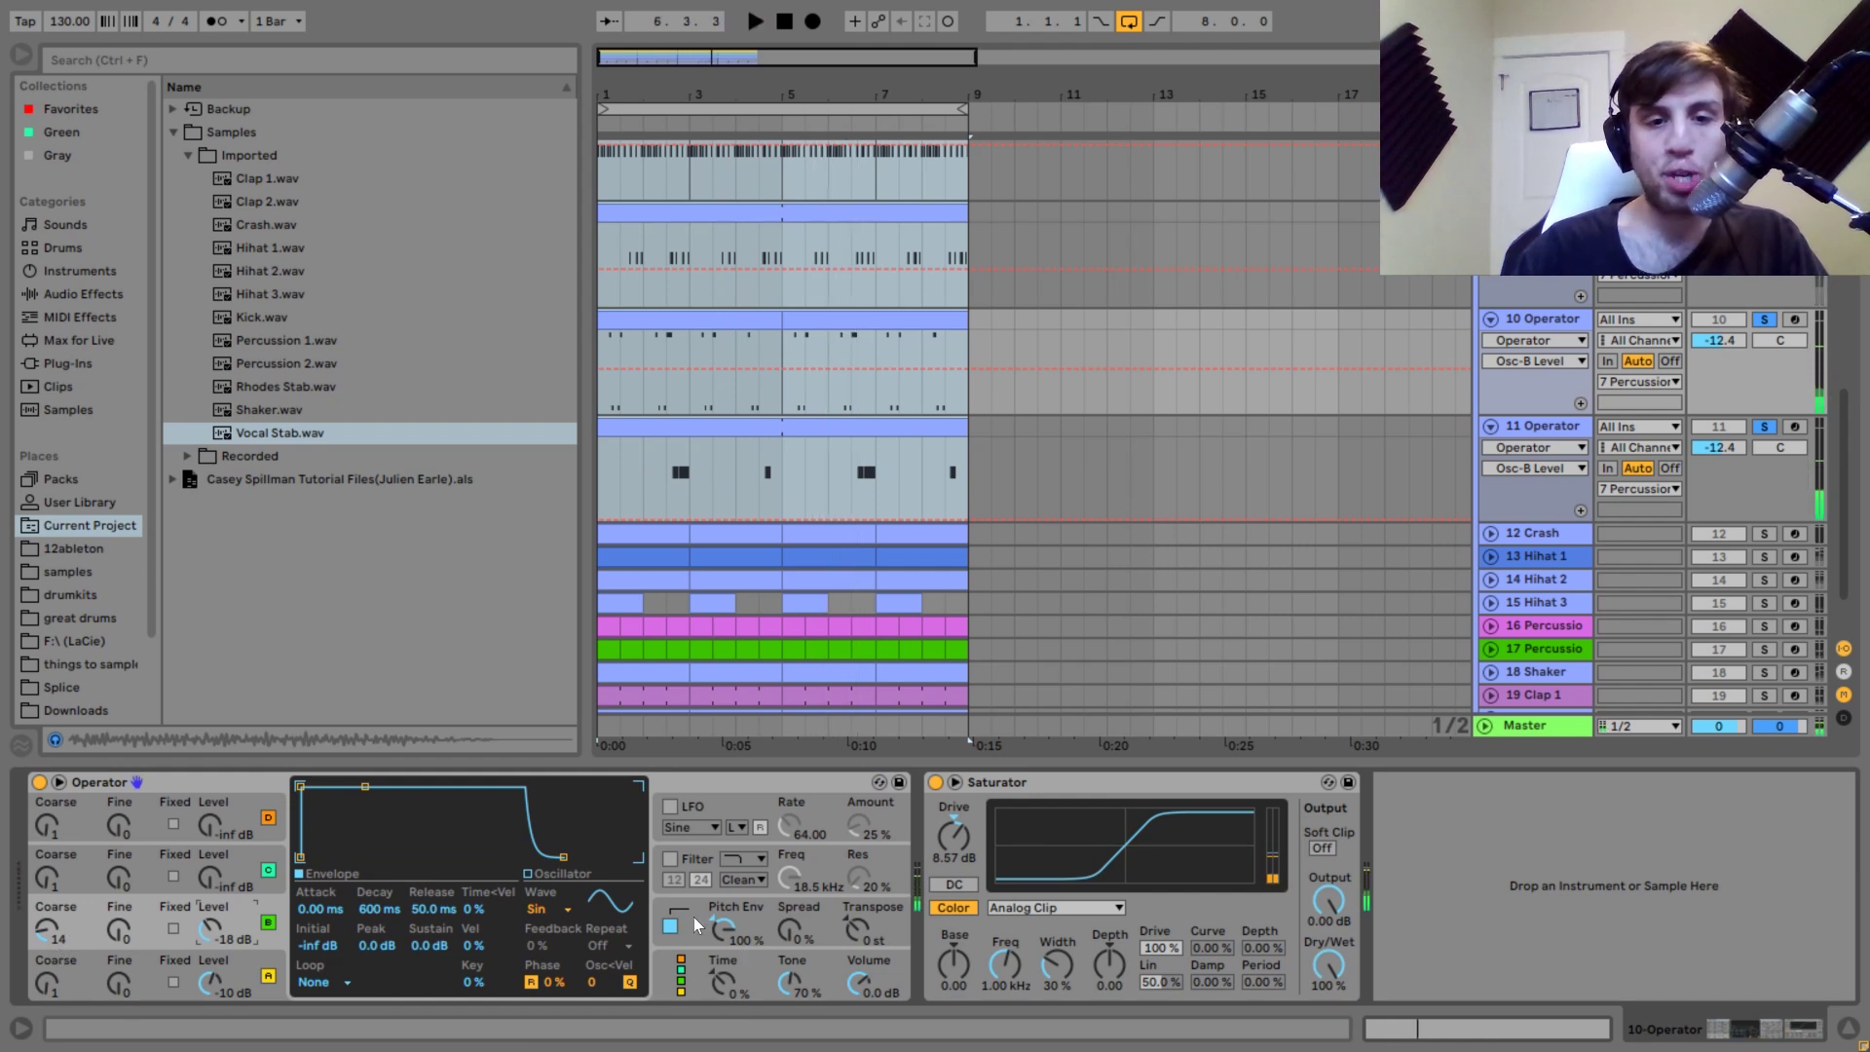
pyautogui.click(693, 914)
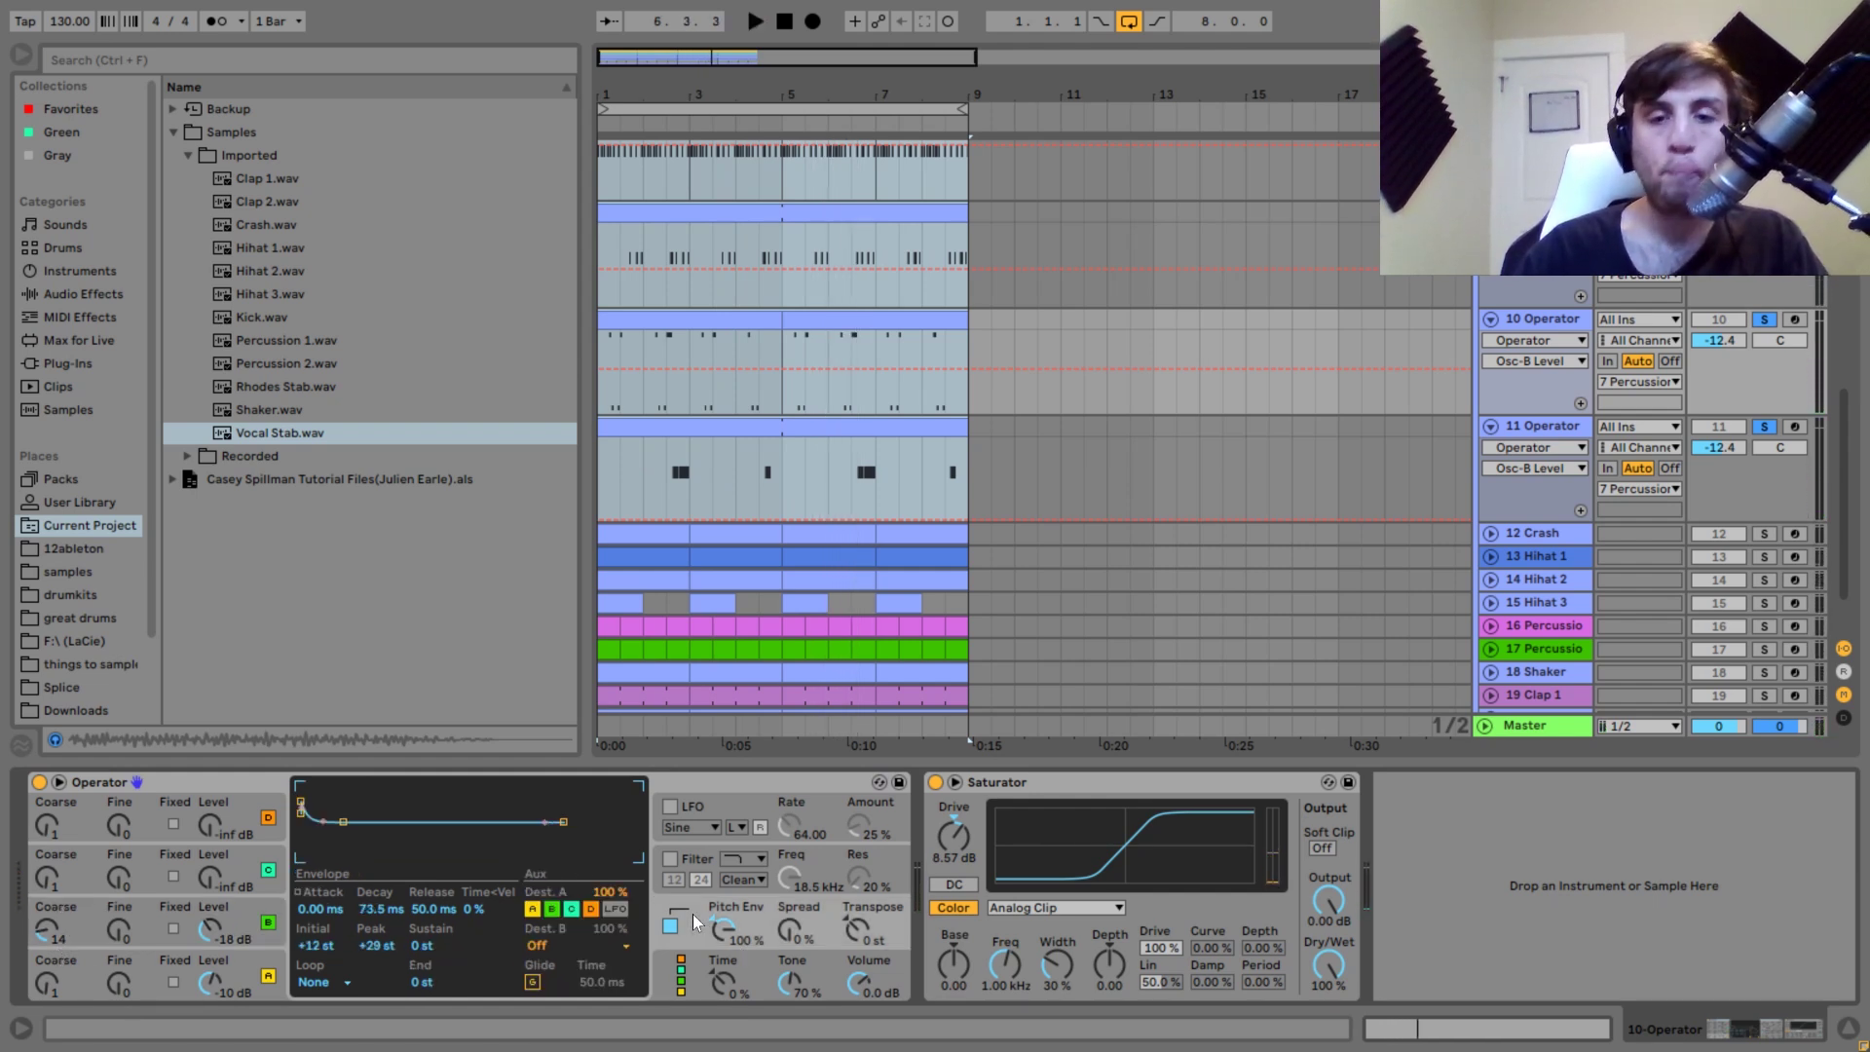
pyautogui.press('space')
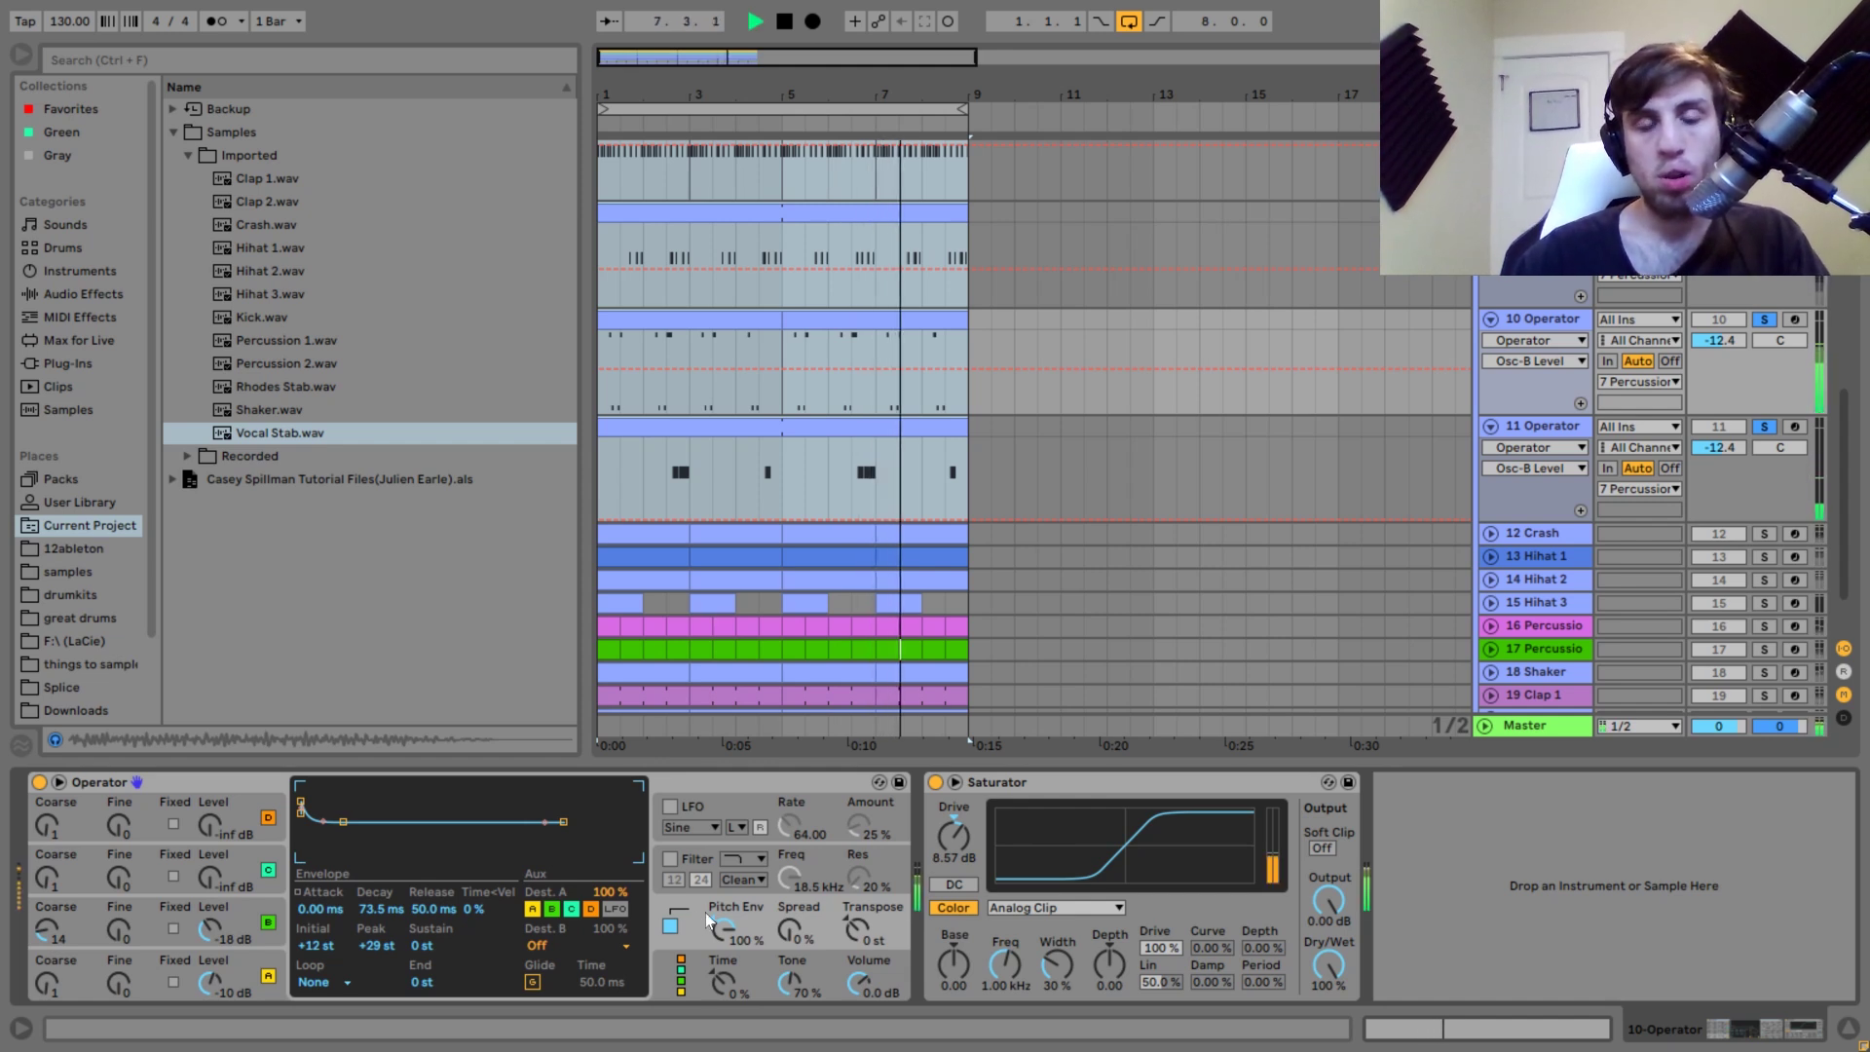
pyautogui.press('space')
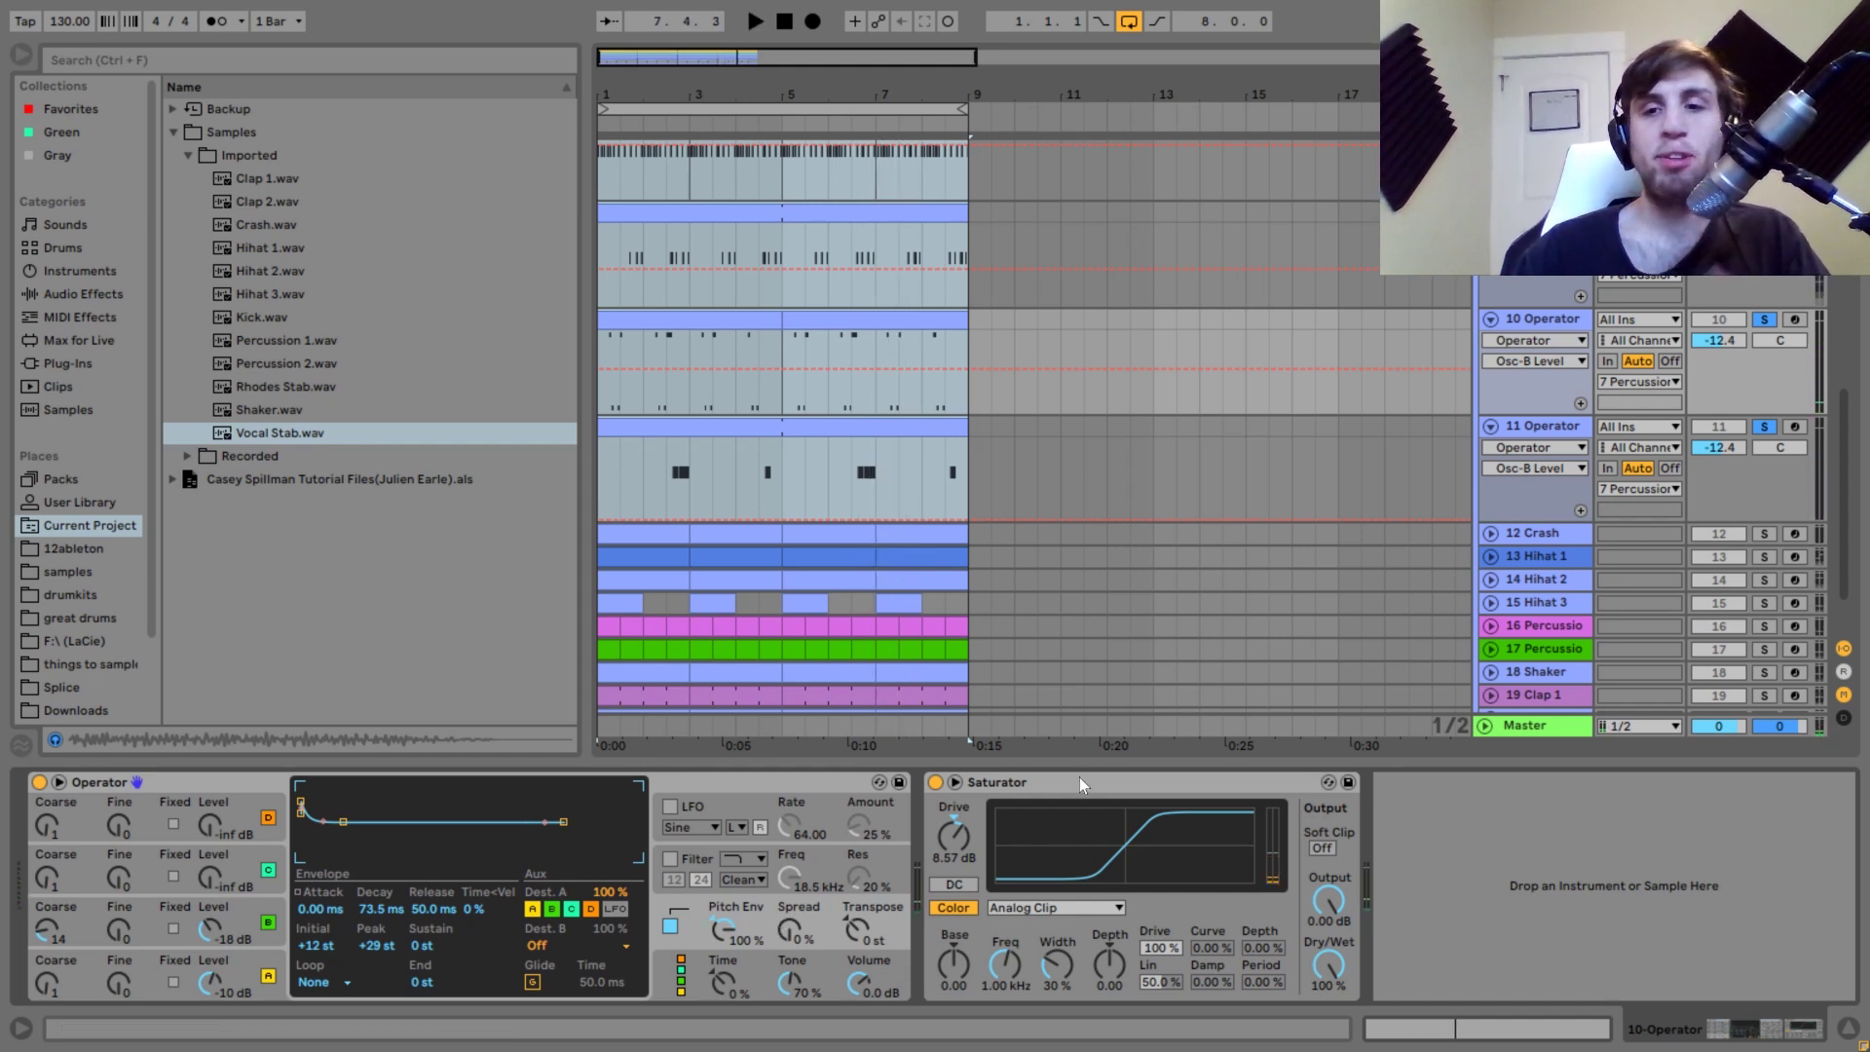
# Clear the Operator solos, play the full mix from bar 9, and view the Crash and Hihat 1 devices.
pyautogui.click(1764, 426)
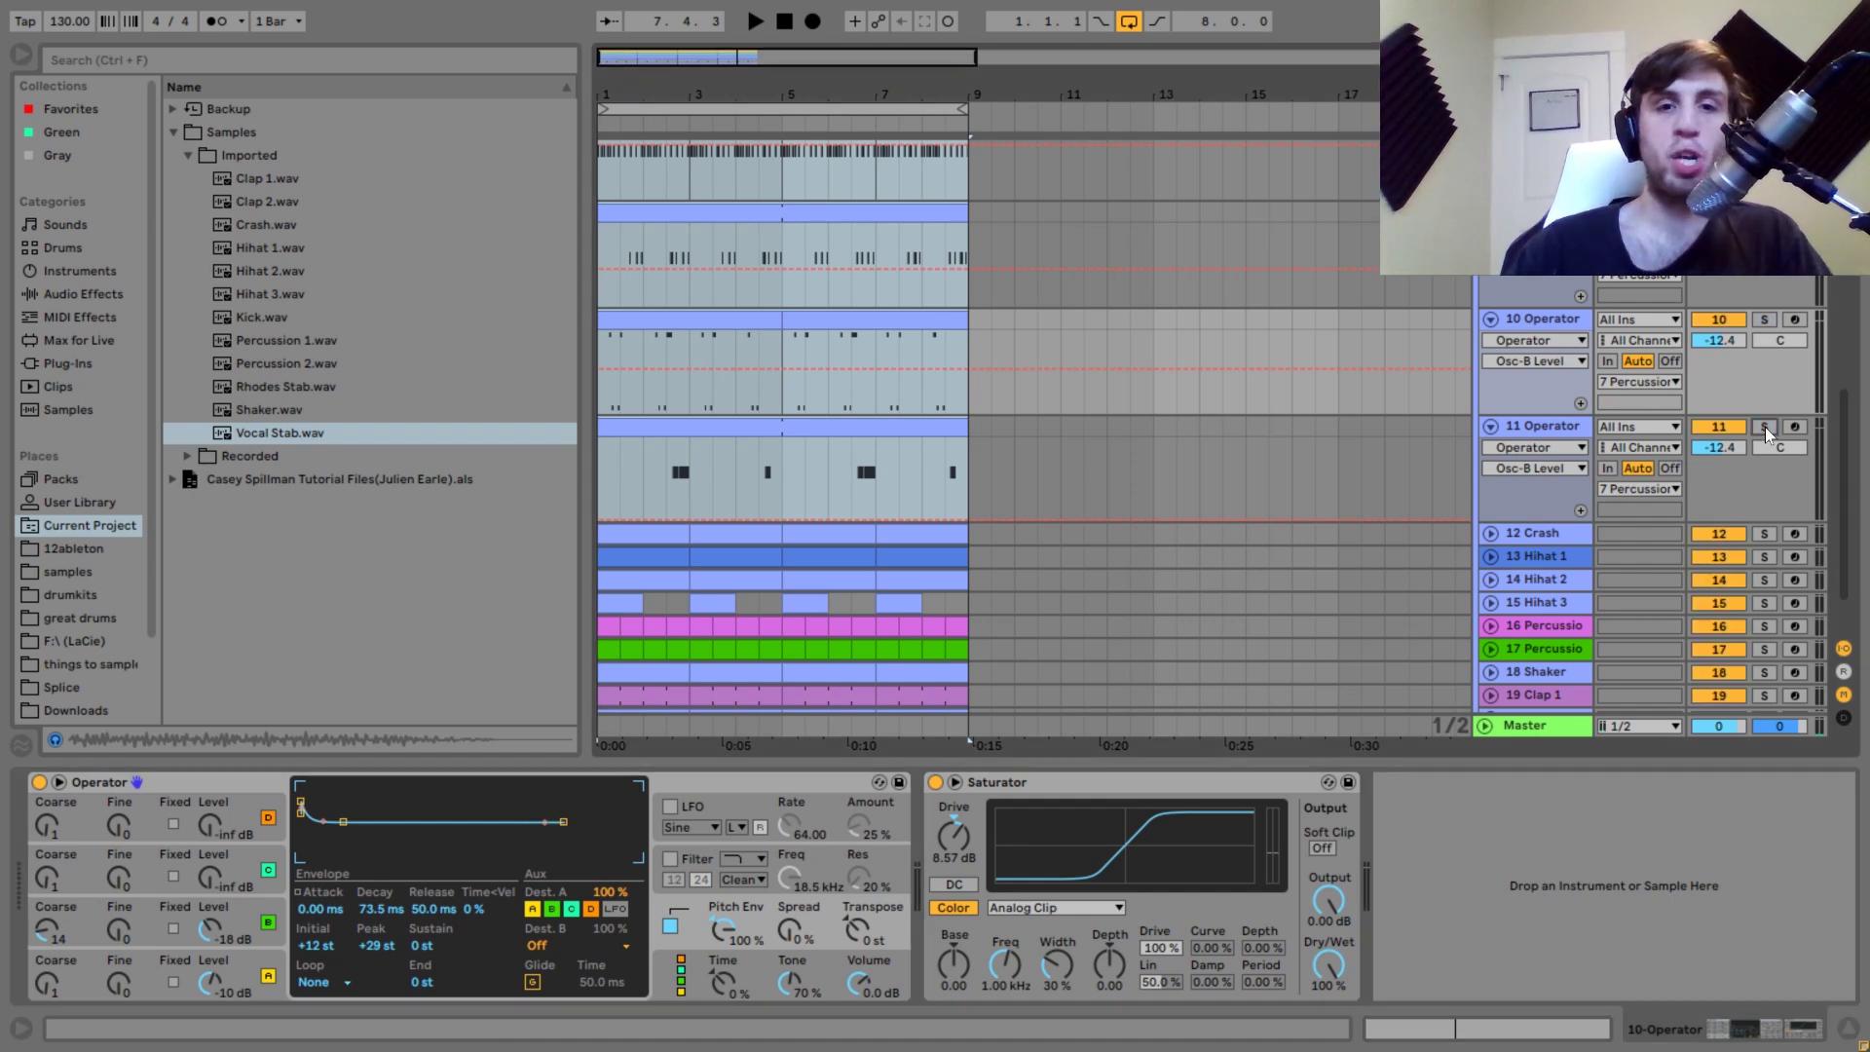
pyautogui.press('space')
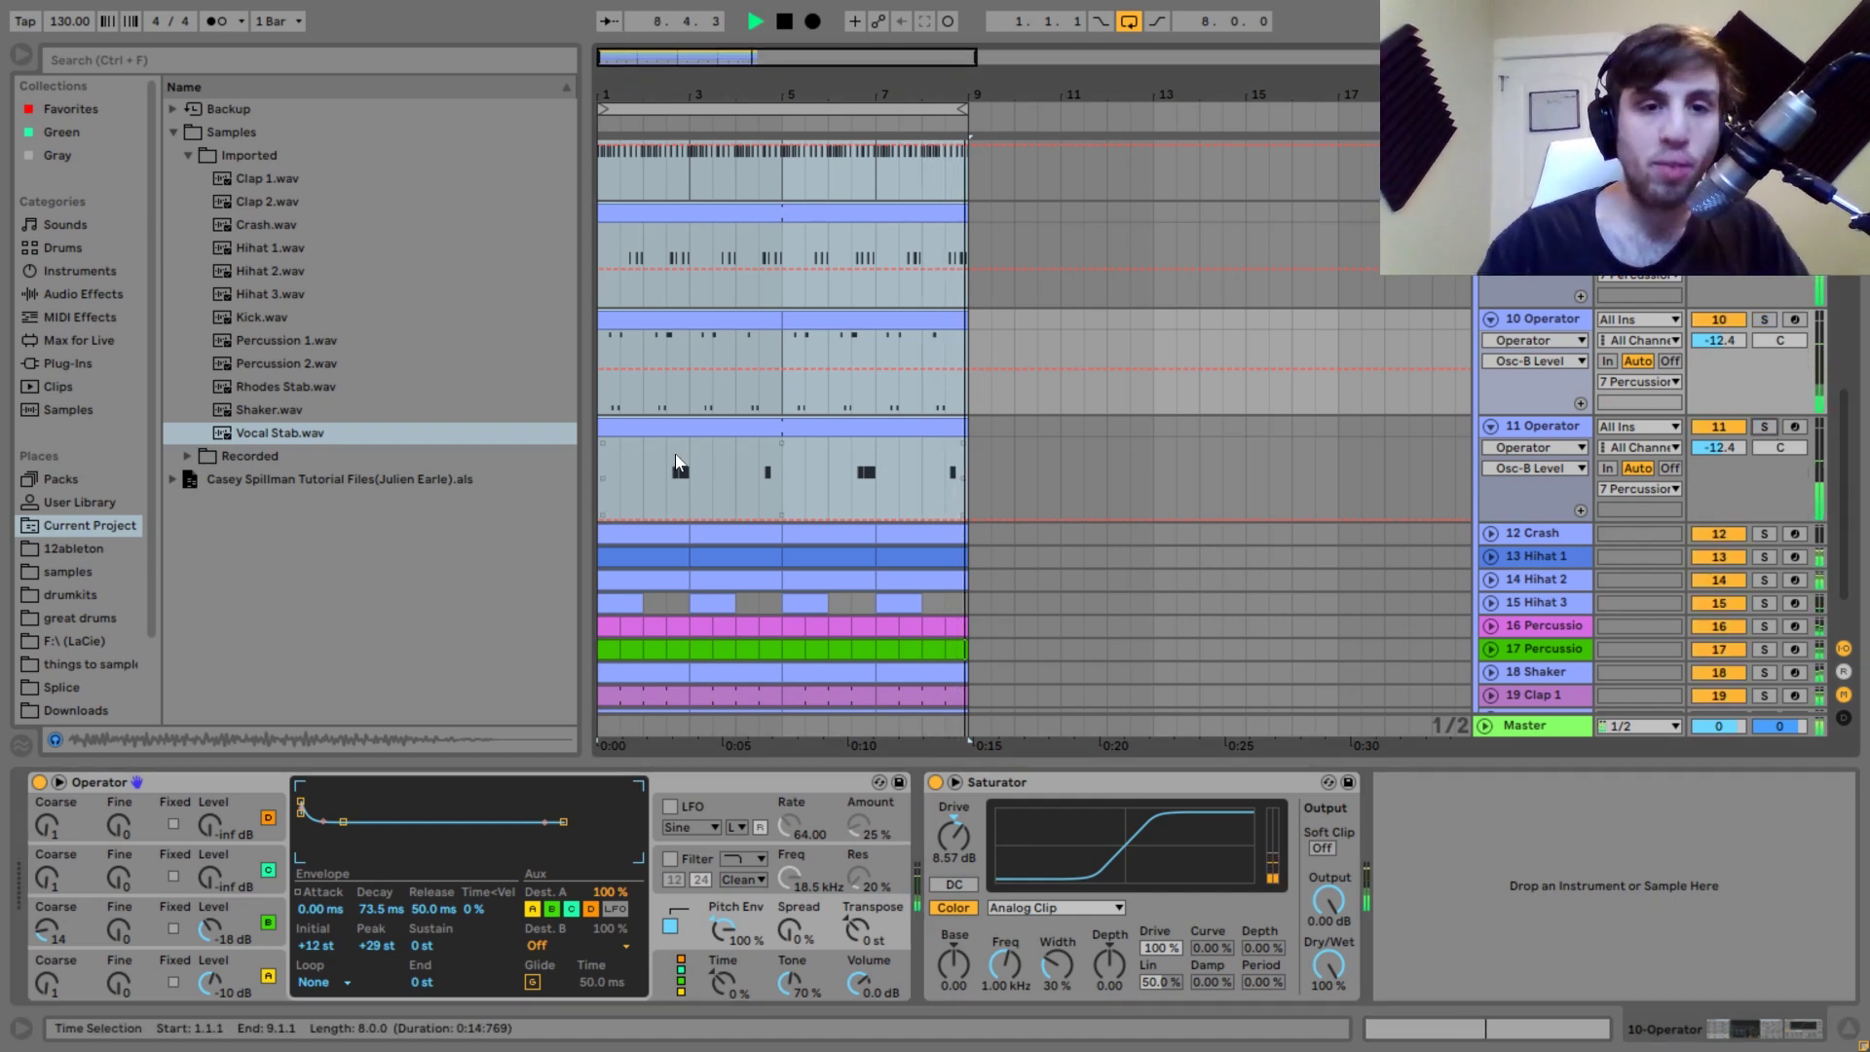
pyautogui.keyDown('shift'); pyautogui.click(1127, 477); pyautogui.keyUp('shift')
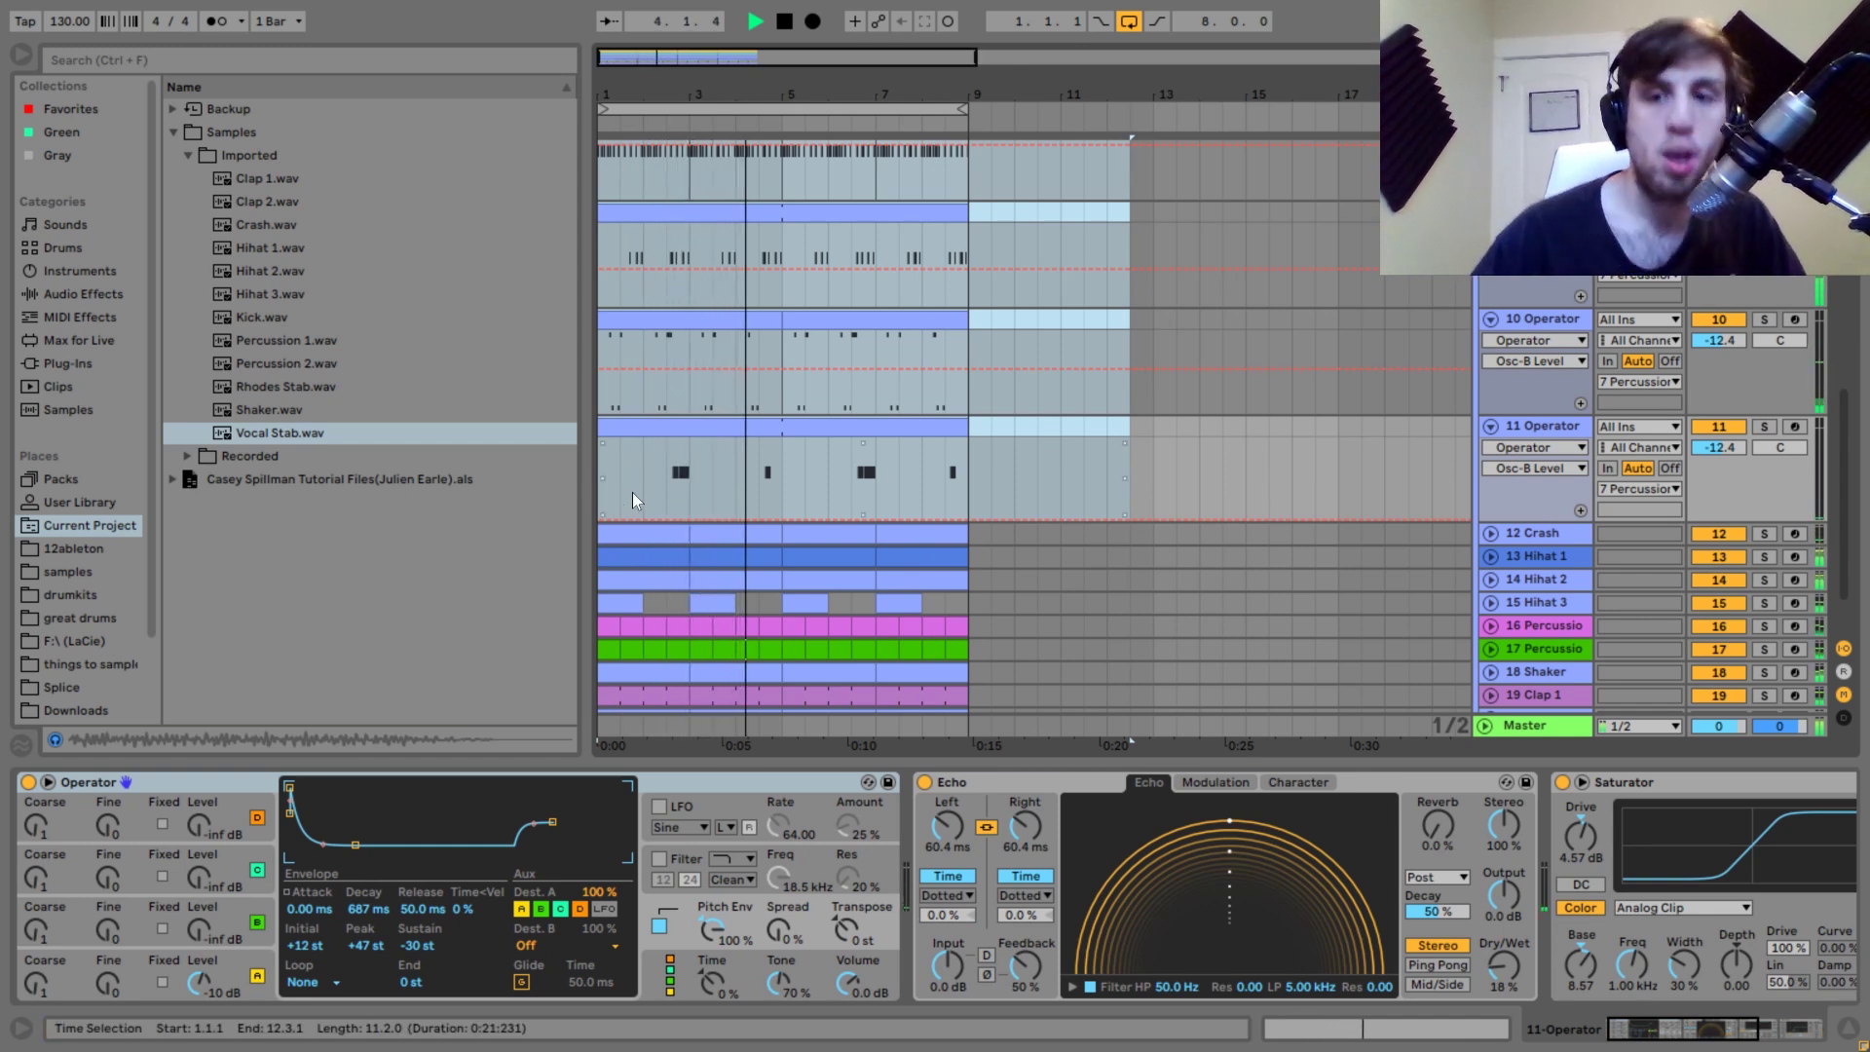
pyautogui.click(1518, 526)
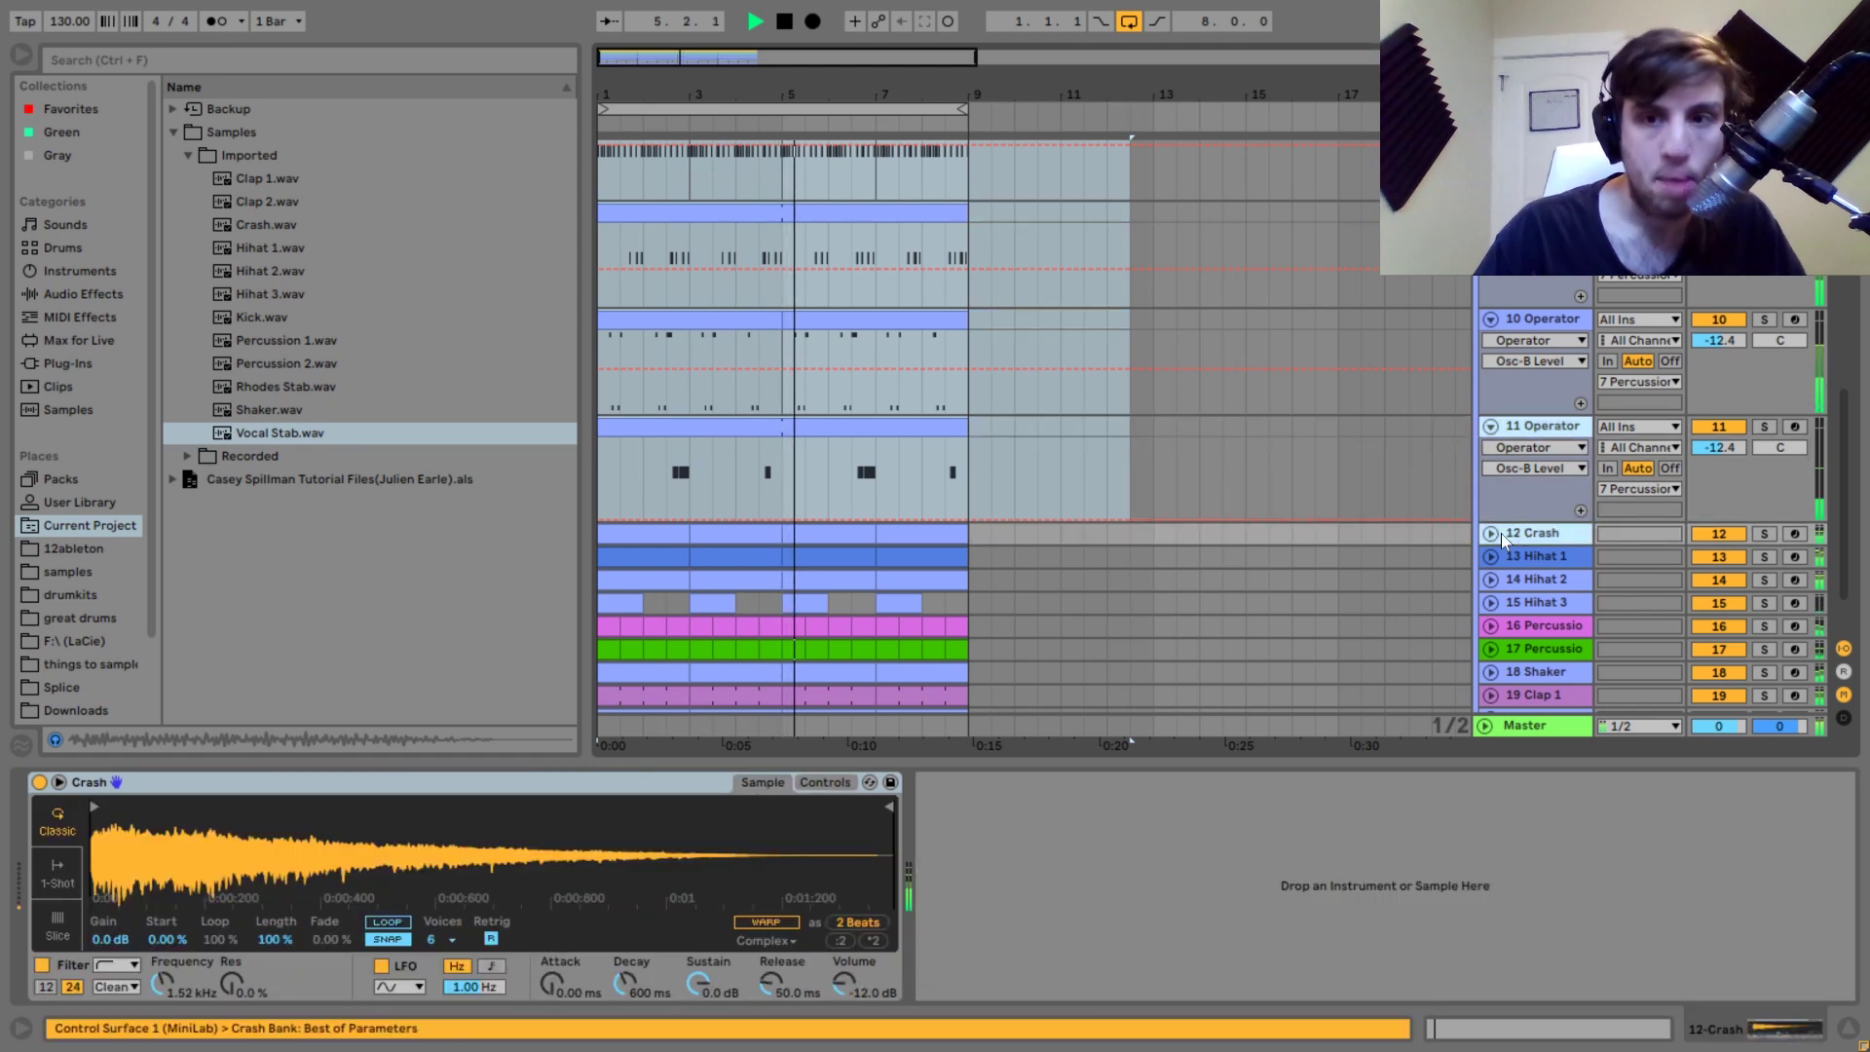
pyautogui.click(1551, 562)
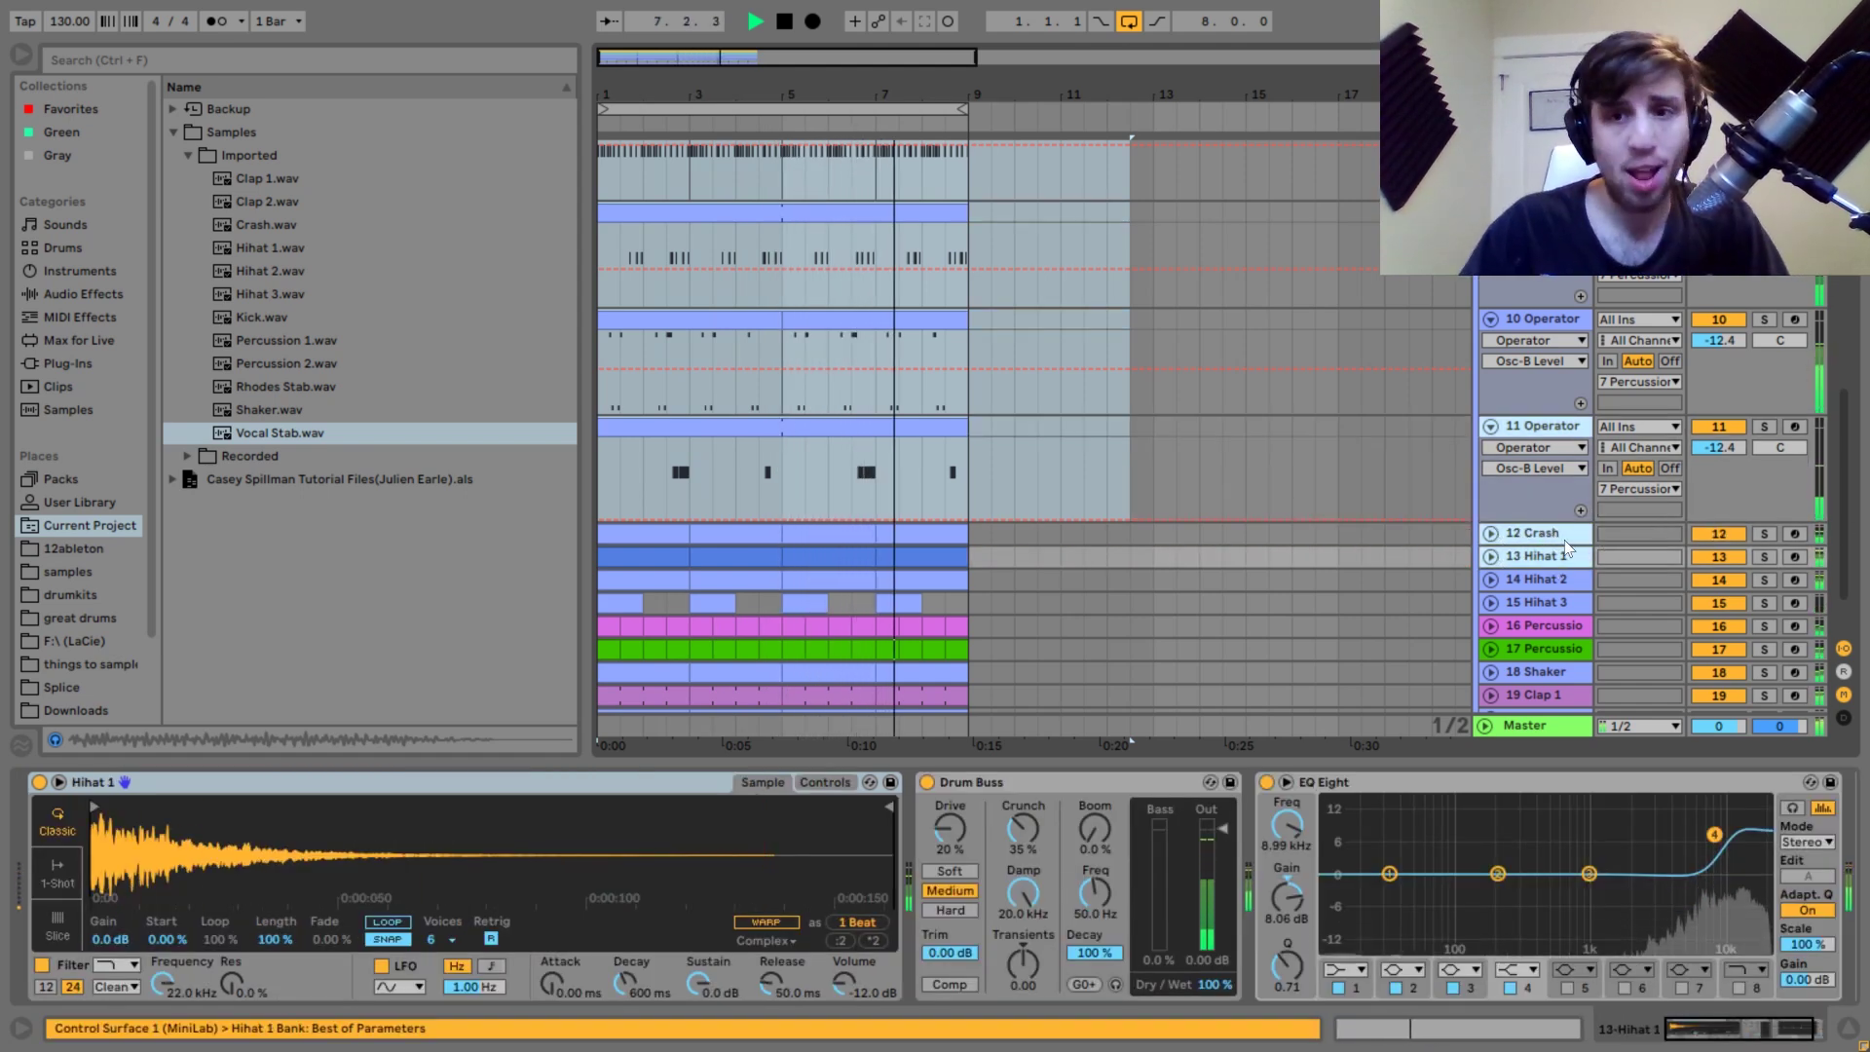
# Solo the Crash track and audition its clip from bar 1 to 3.
pyautogui.click(1535, 537)
pyautogui.press('space')
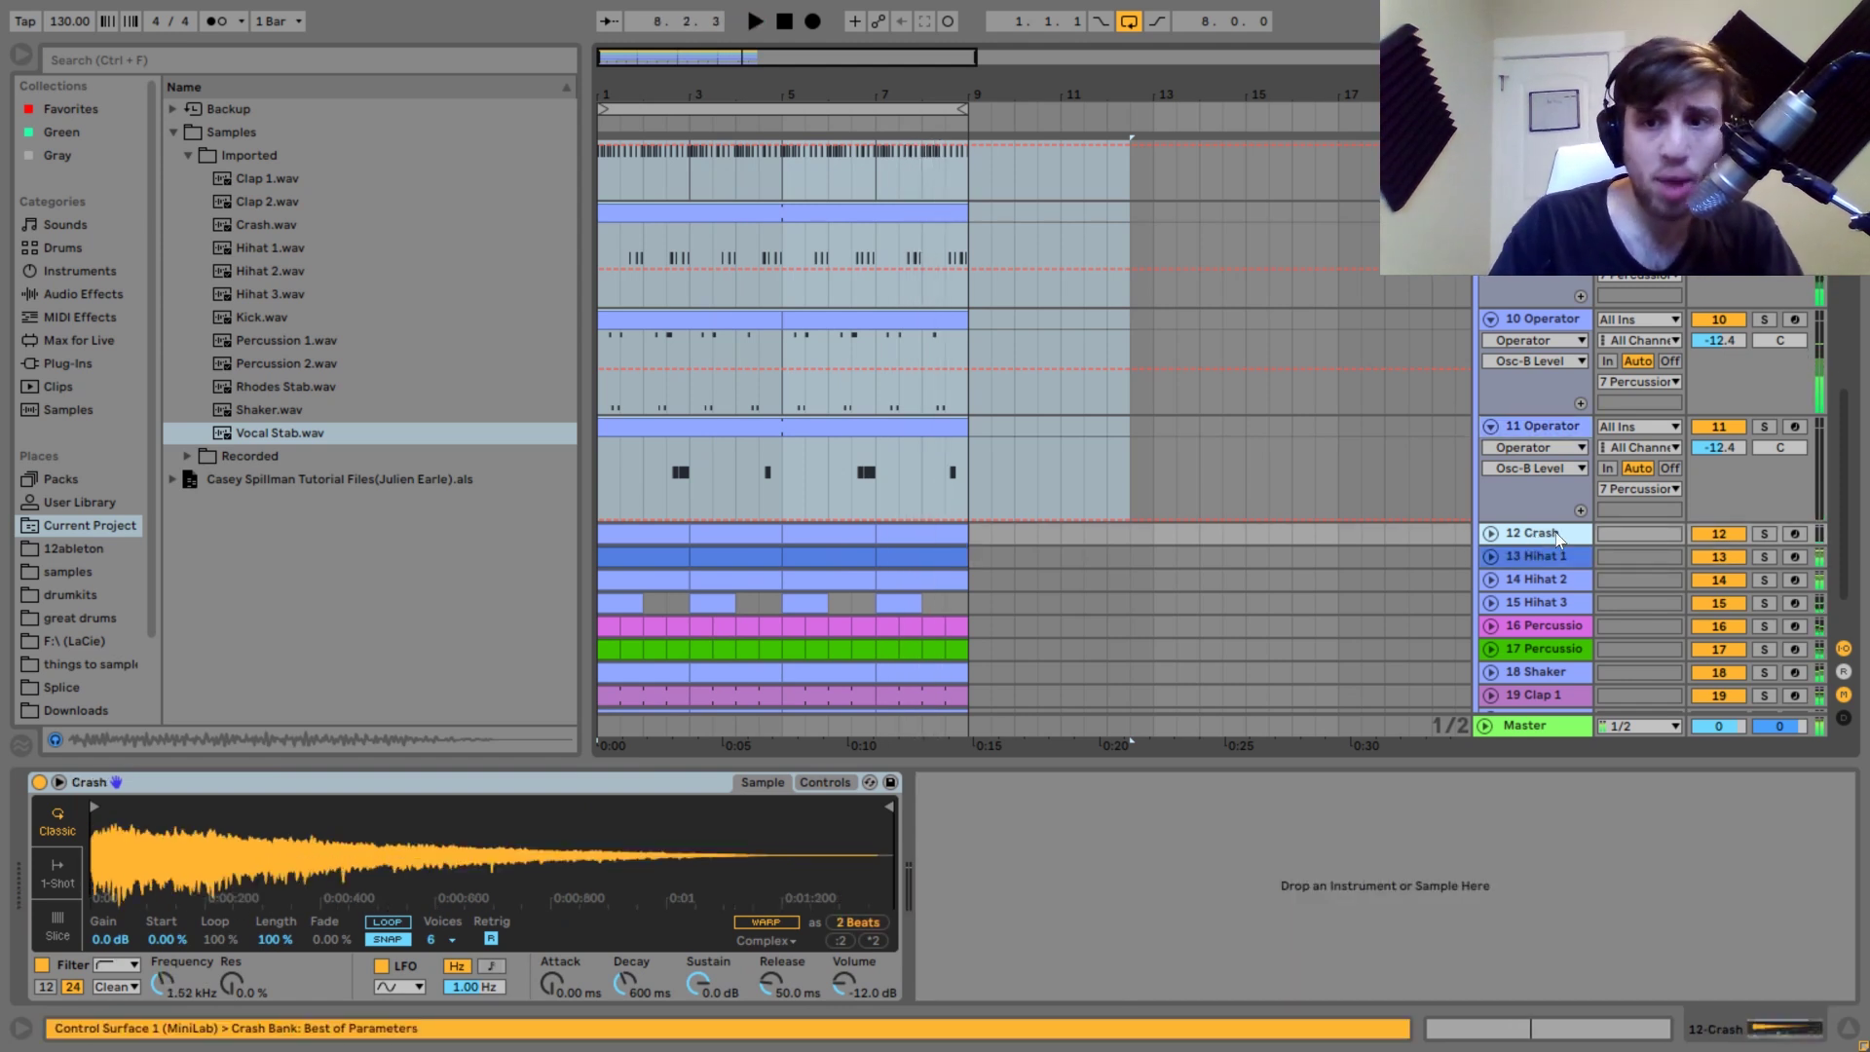
pyautogui.click(1766, 534)
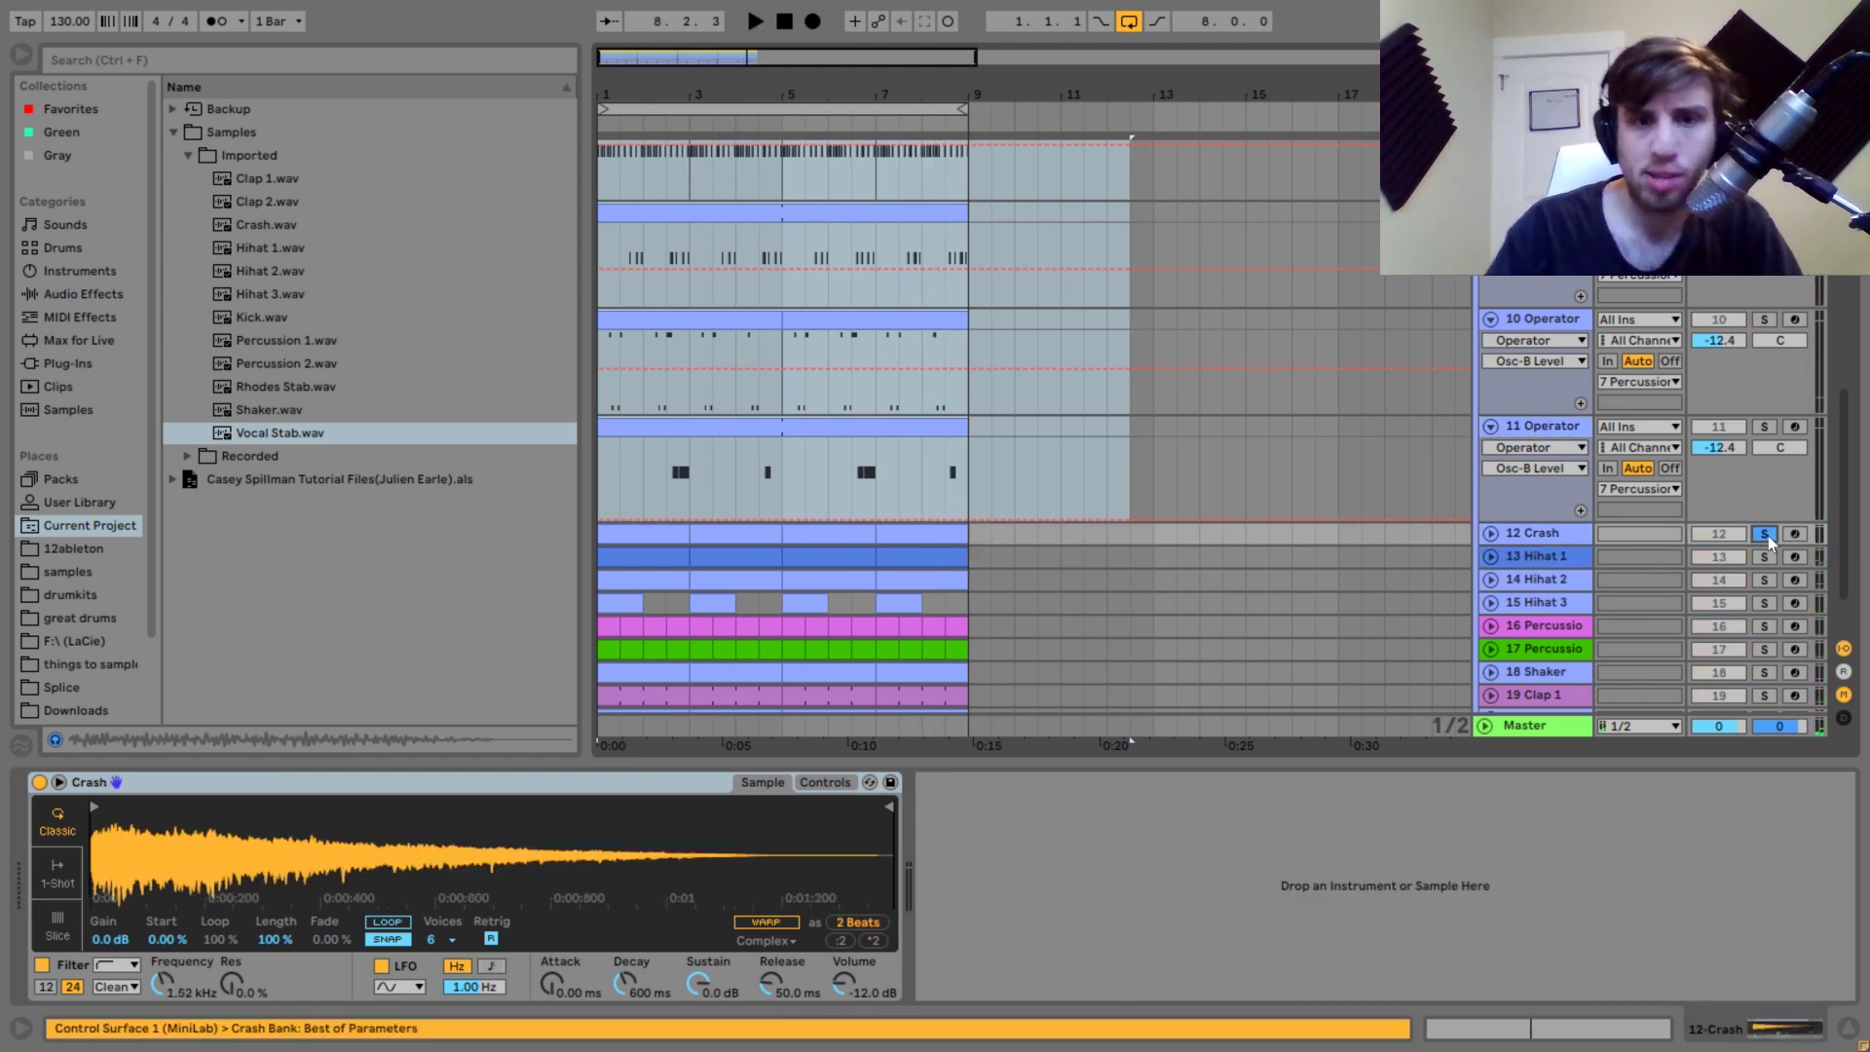
pyautogui.press('space')
pyautogui.click(1491, 533)
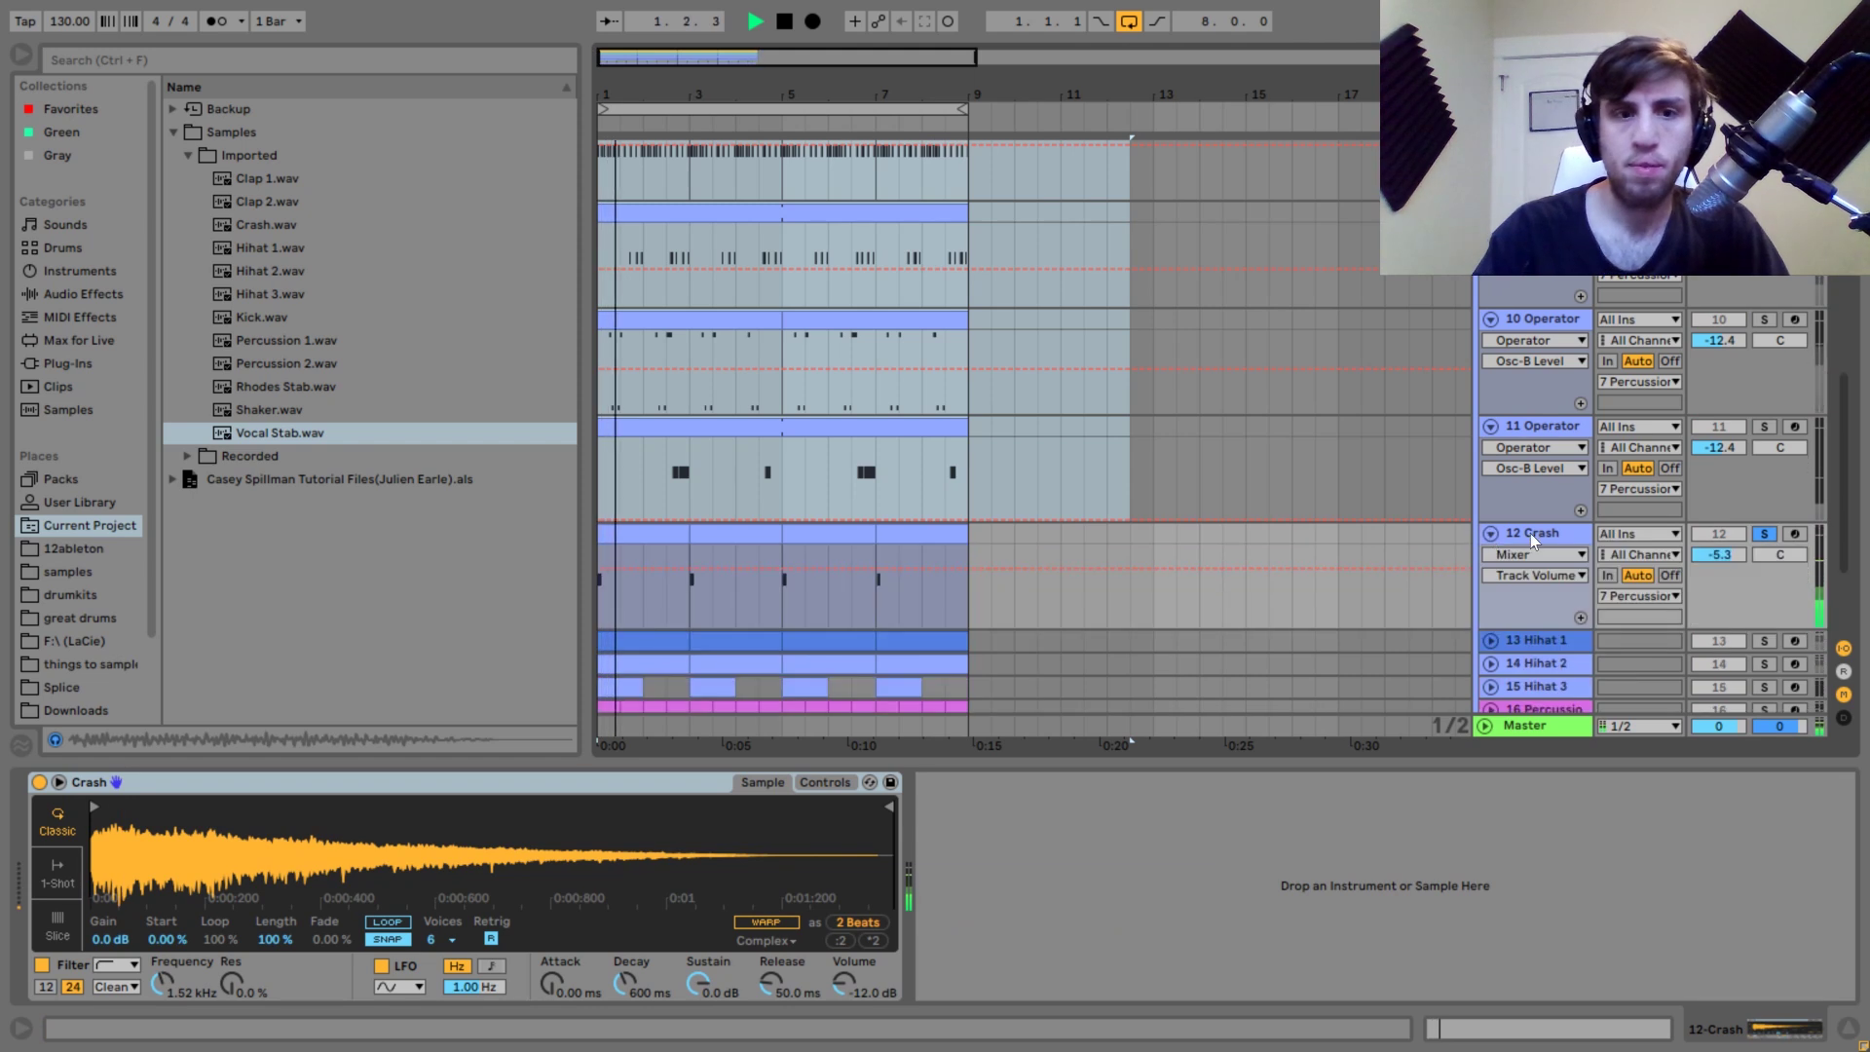
pyautogui.click(644, 536)
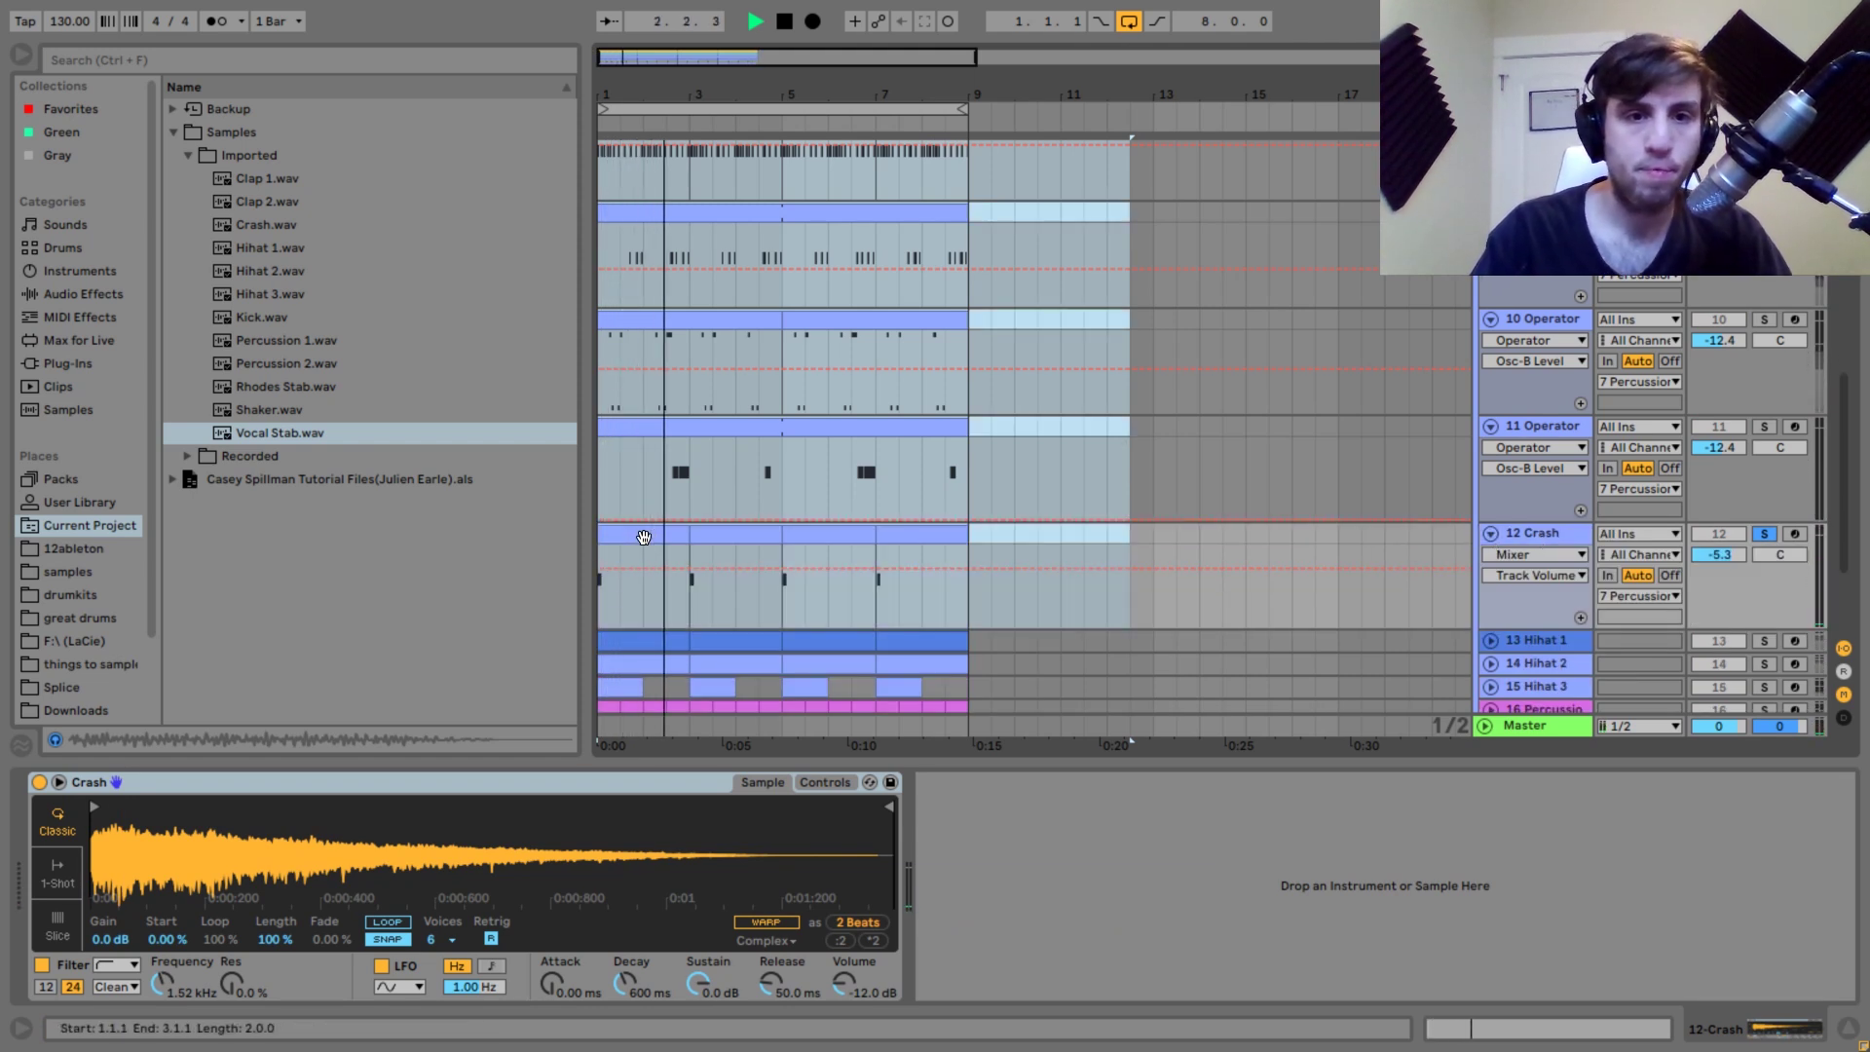
pyautogui.press('space')
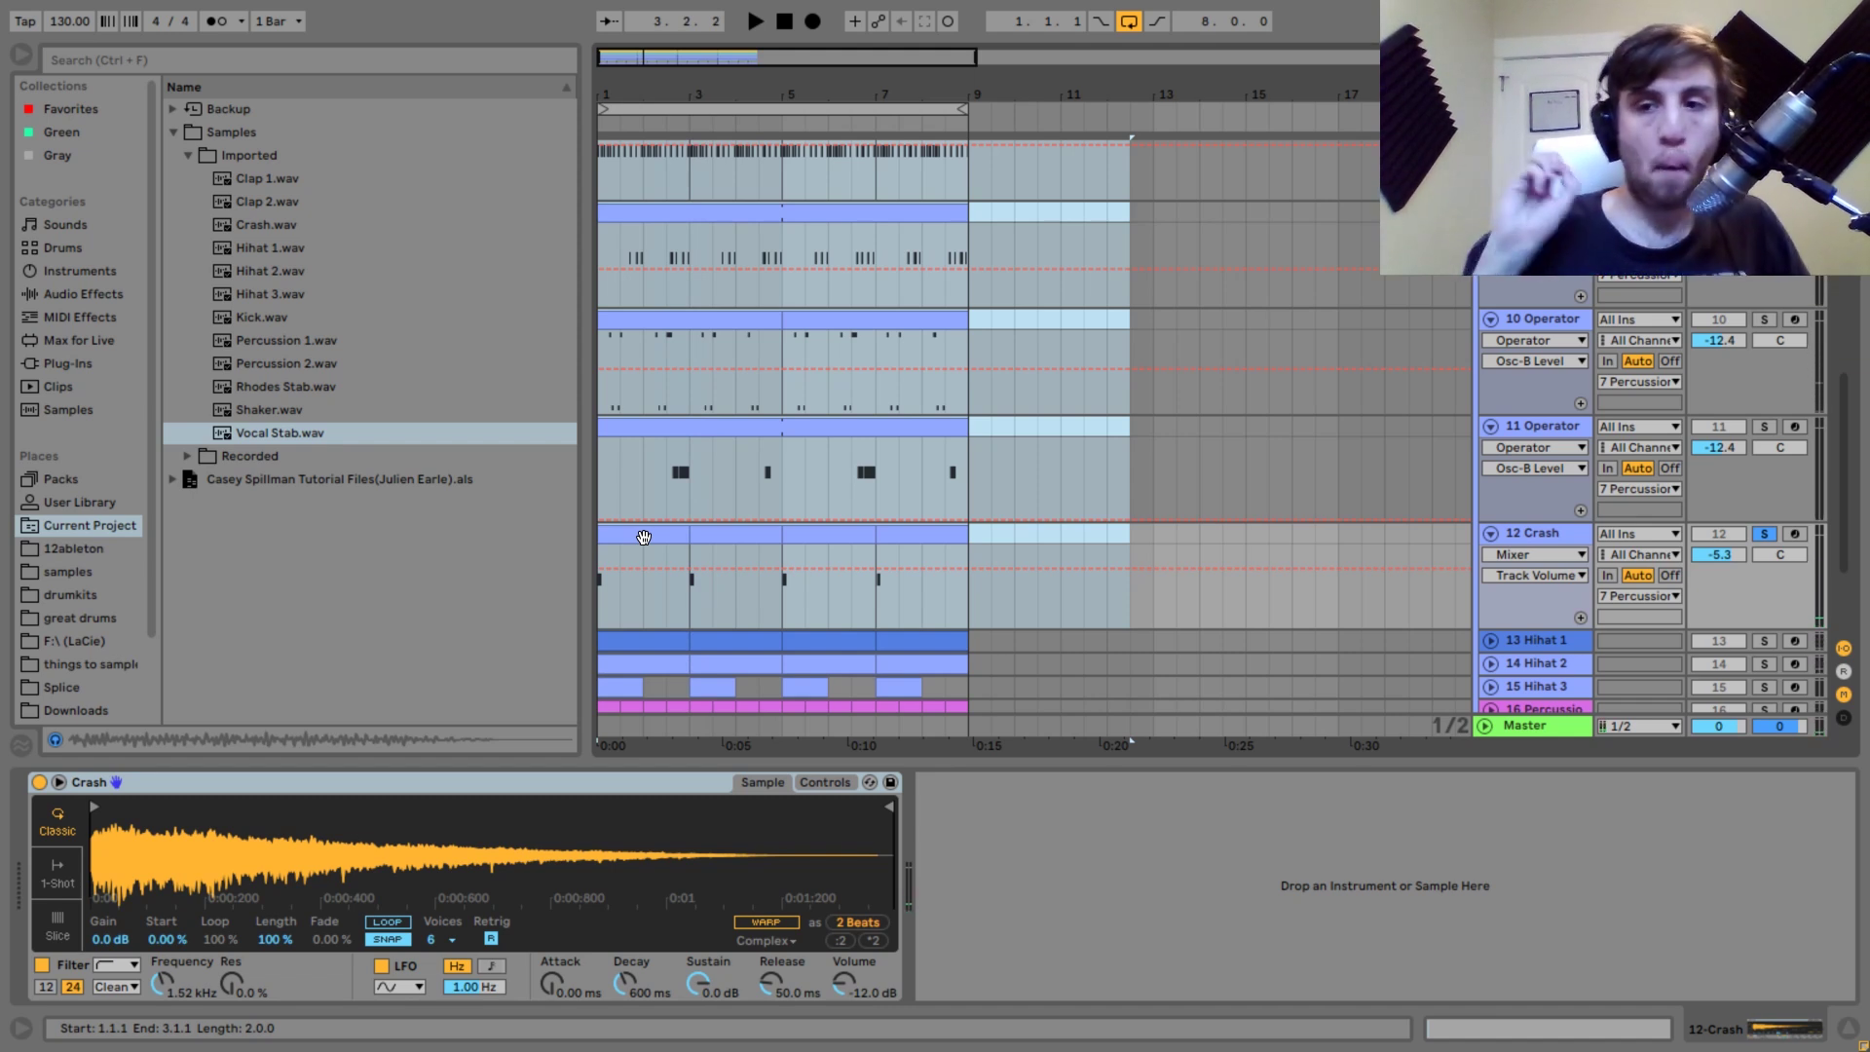
# Unsolo Crash to hear the full drum mix, then arm the Crash track for recording.
pyautogui.click(1765, 535)
pyautogui.press('space')
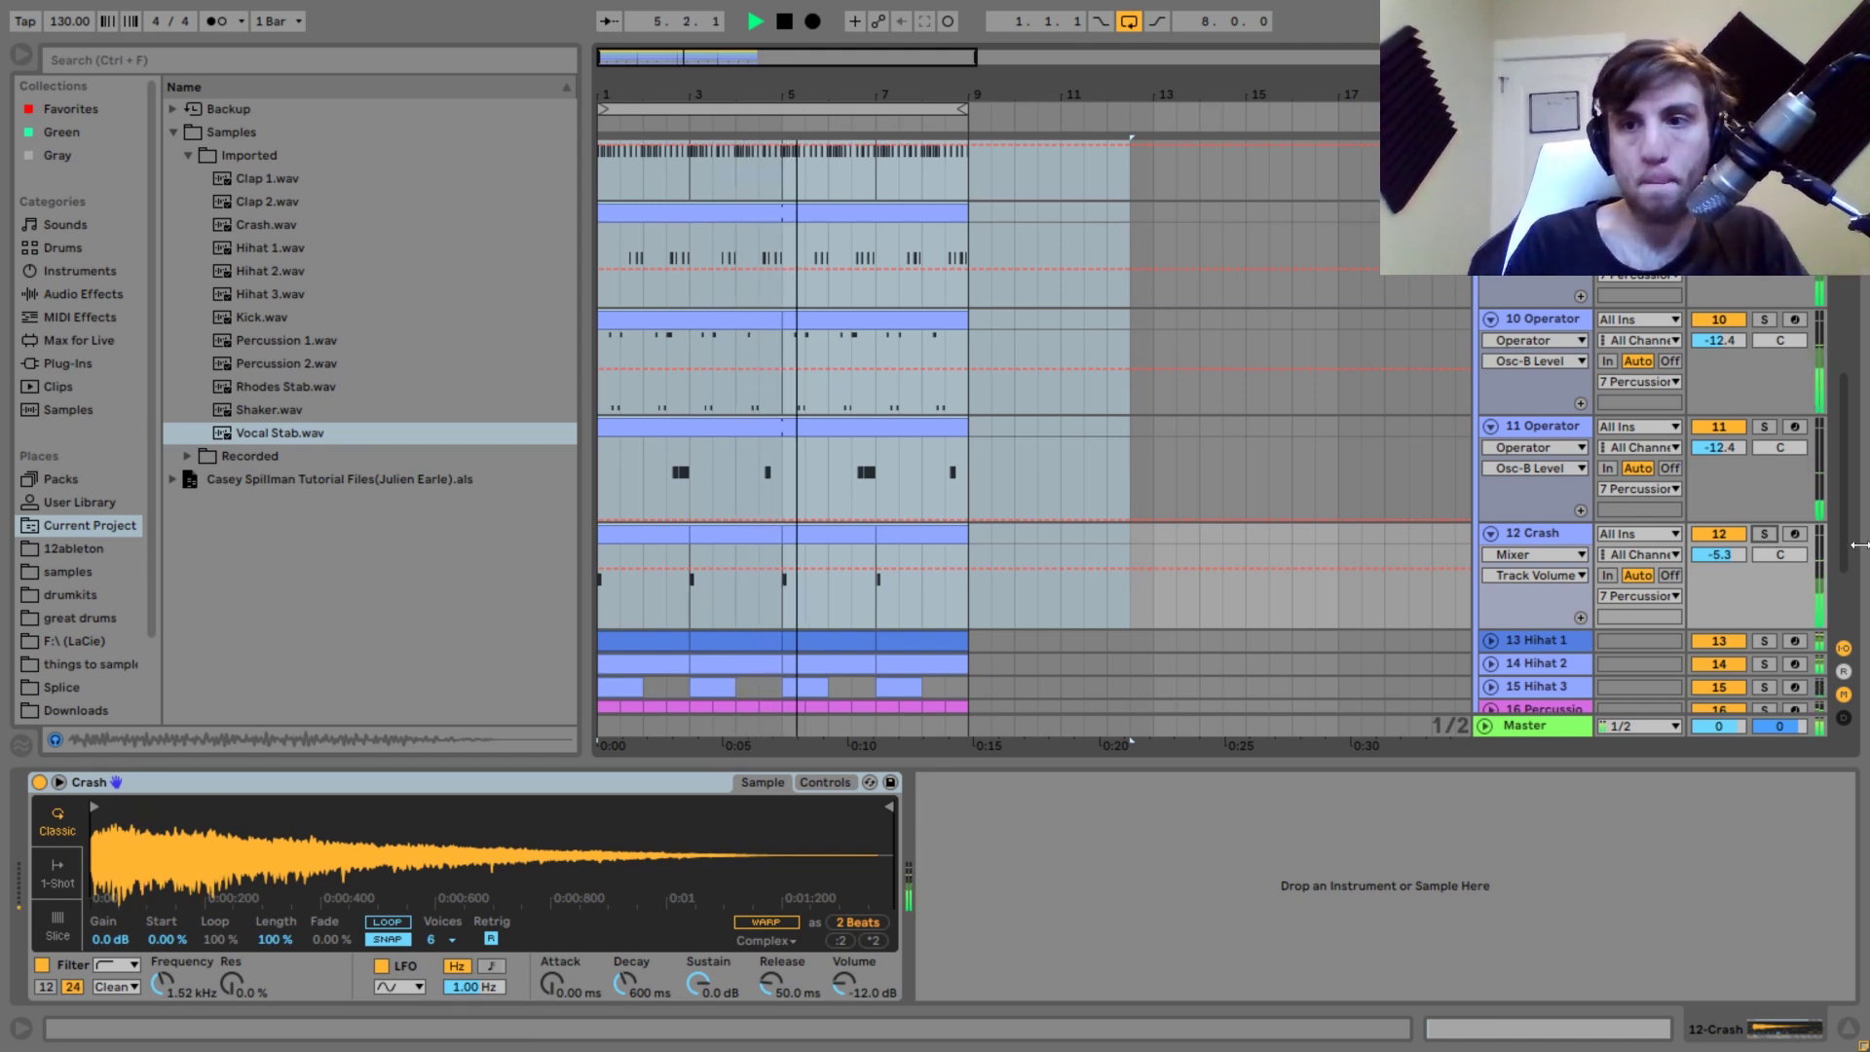
pyautogui.moveTo(1848, 530); pyautogui.dragTo(1850, 587)
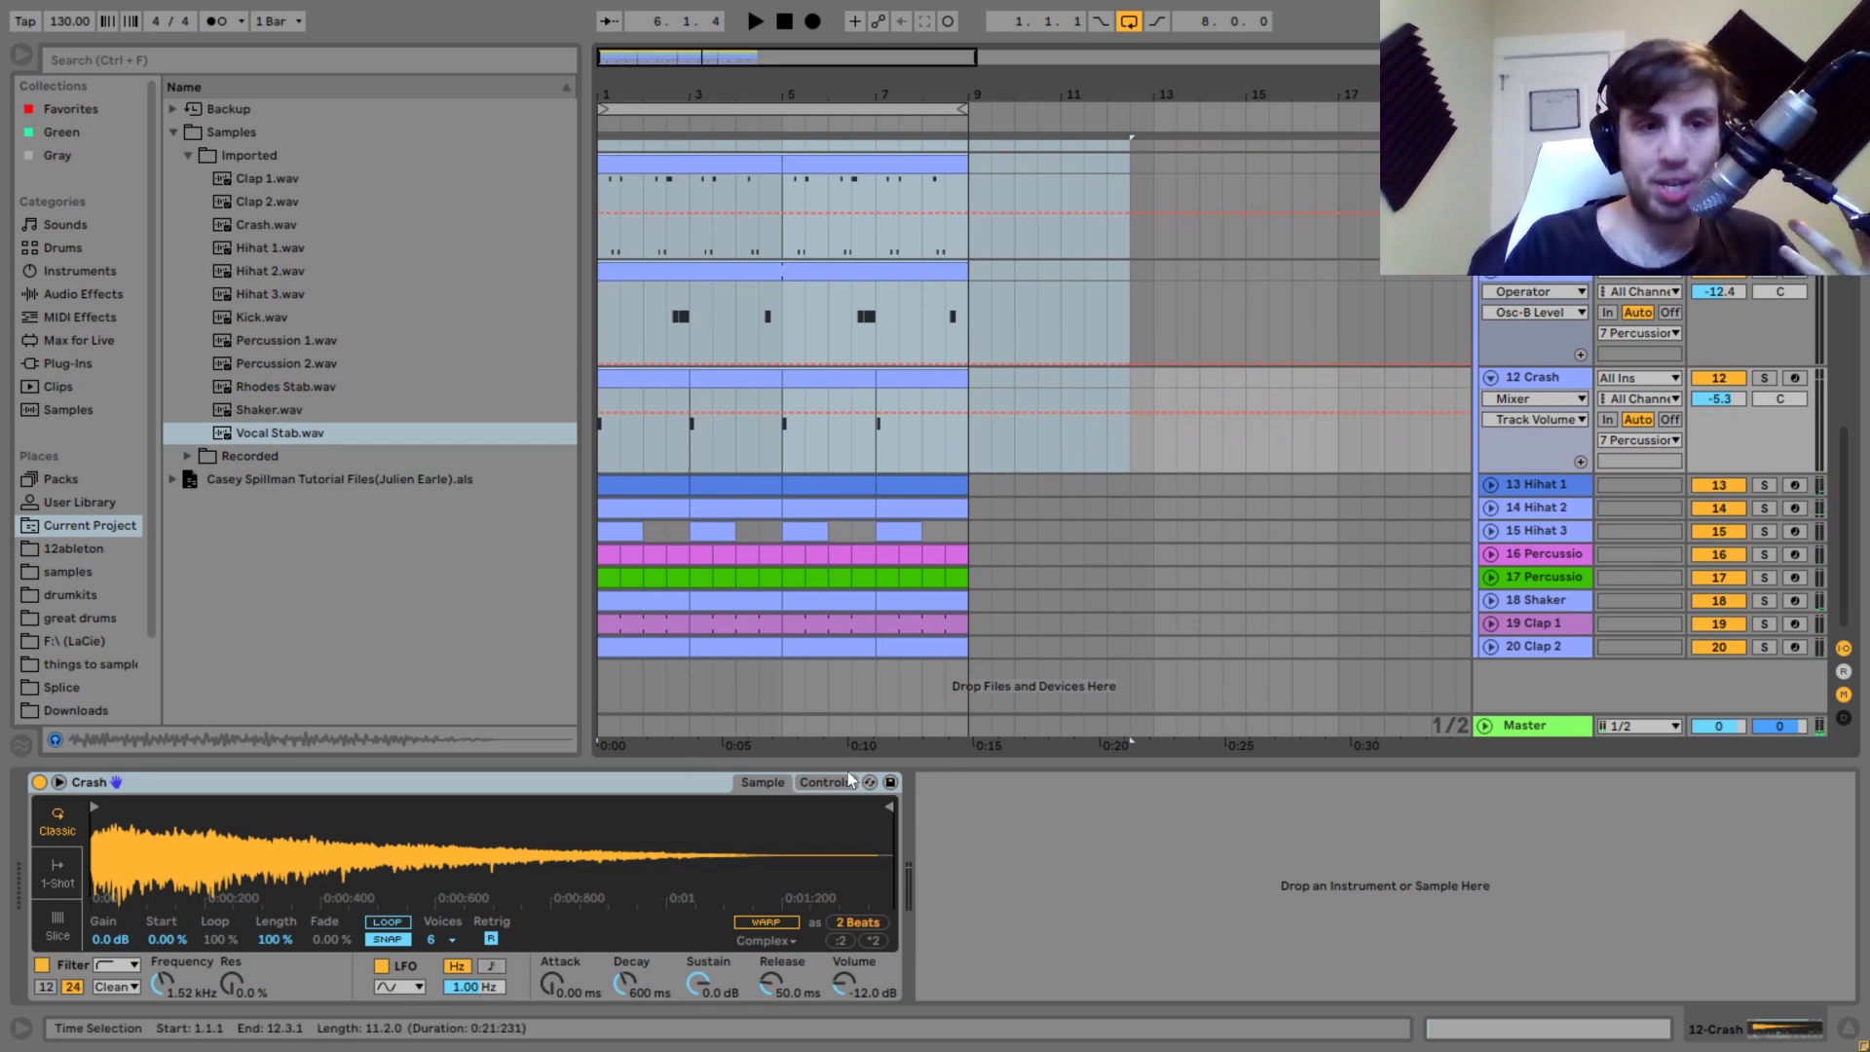
pyautogui.keyDown('shift'); pyautogui.click(261, 231); pyautogui.keyUp('shift')
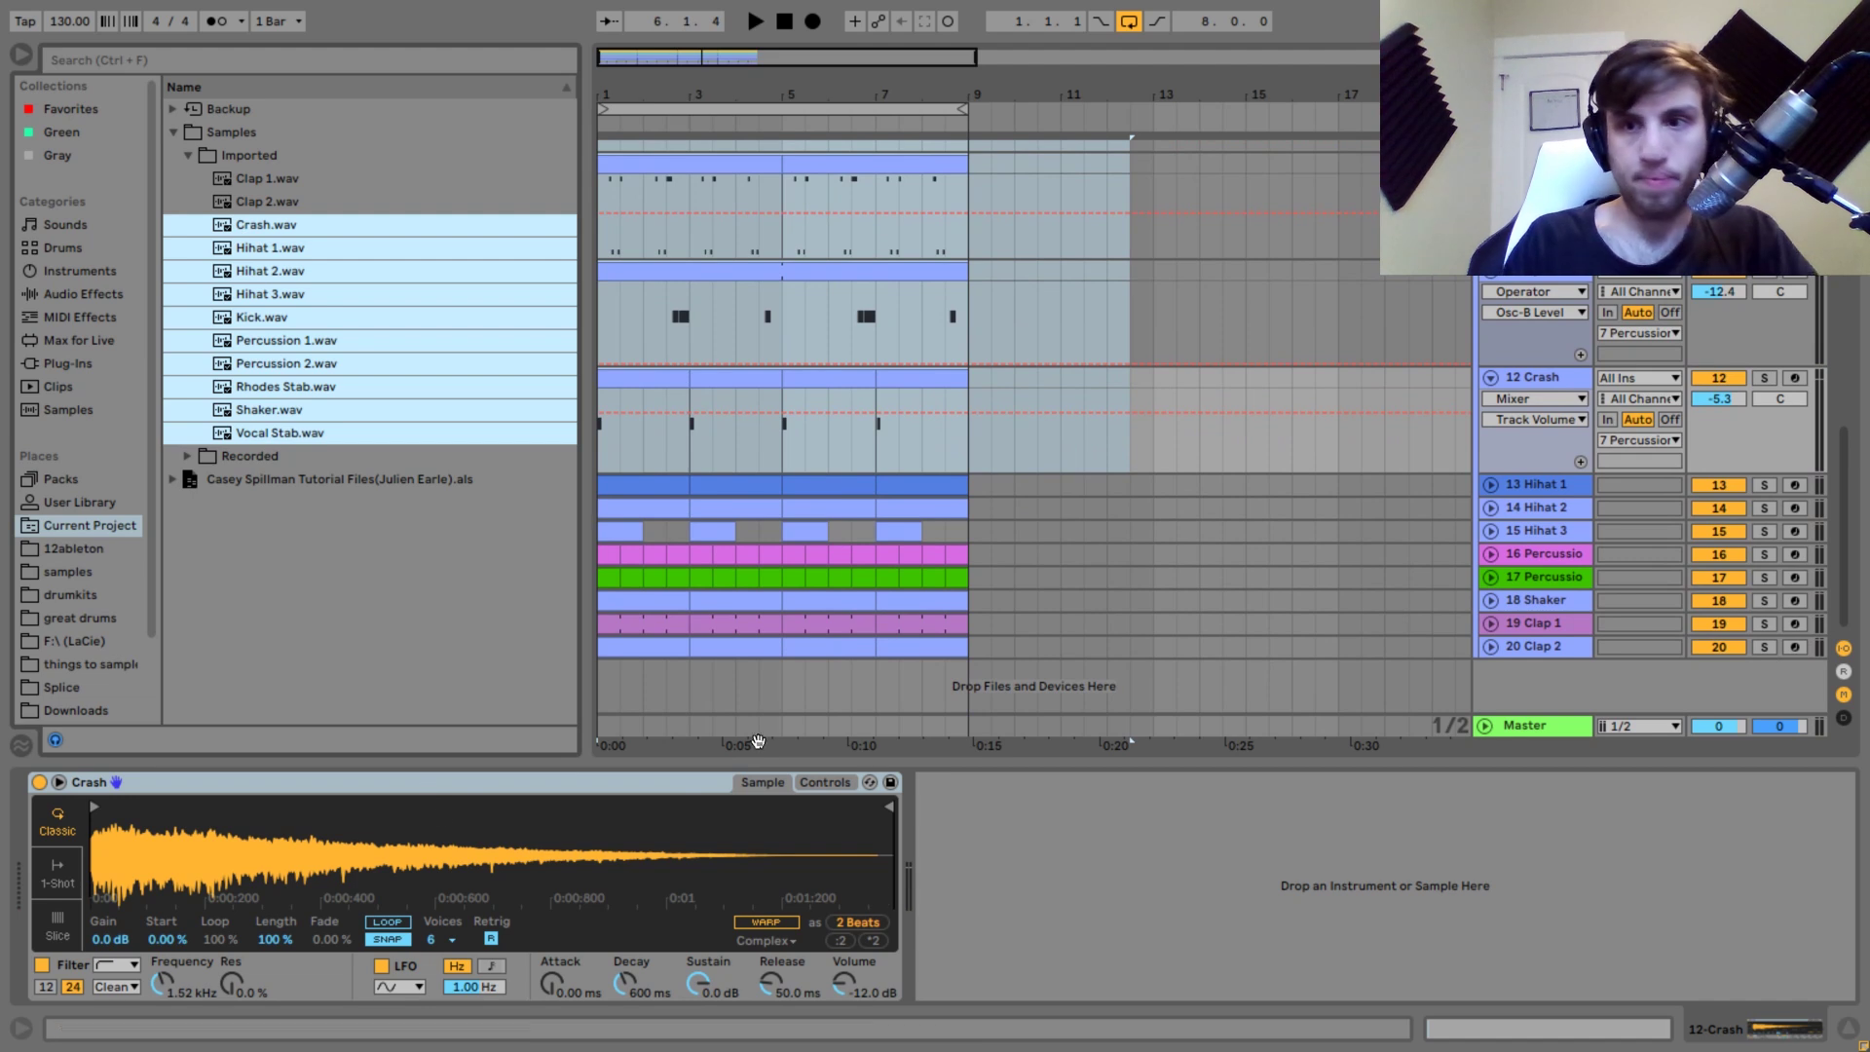
pyautogui.click(1805, 385)
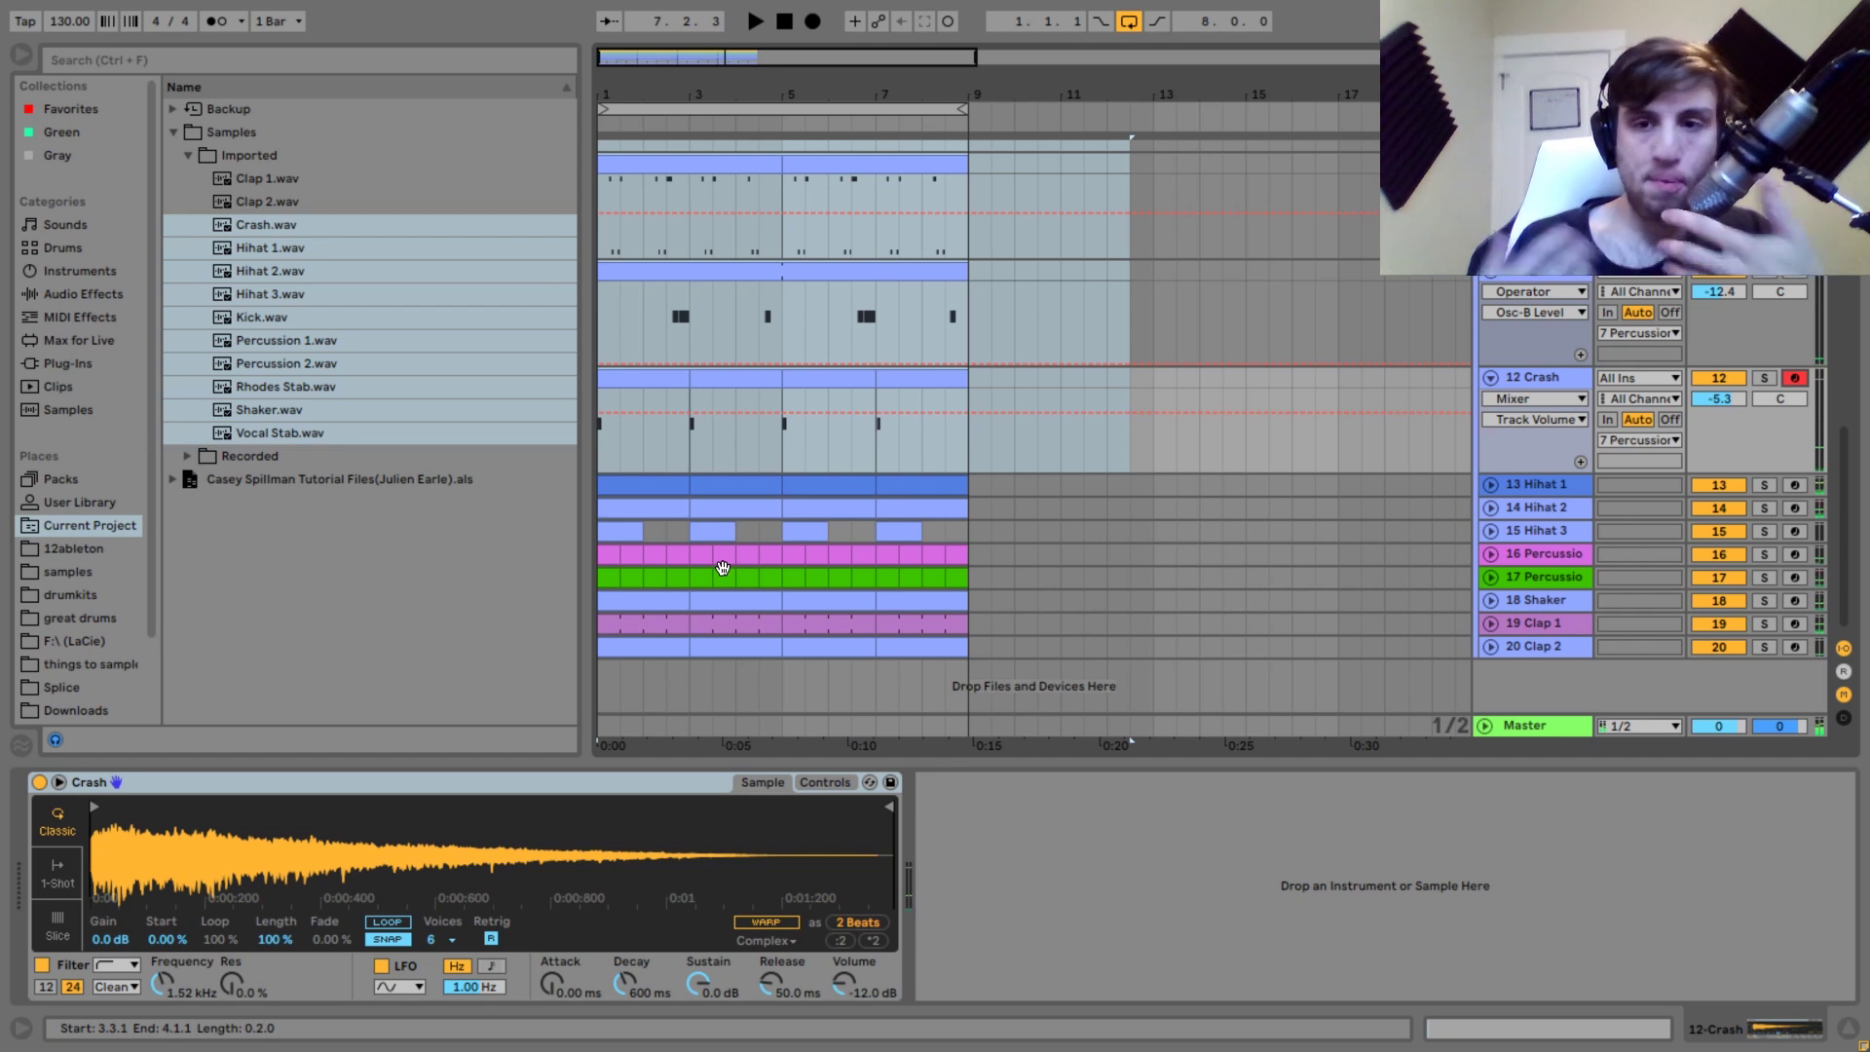
# Solo Hihat 1, Hihat 2 and Hihat 3 together.
pyautogui.click(1553, 485)
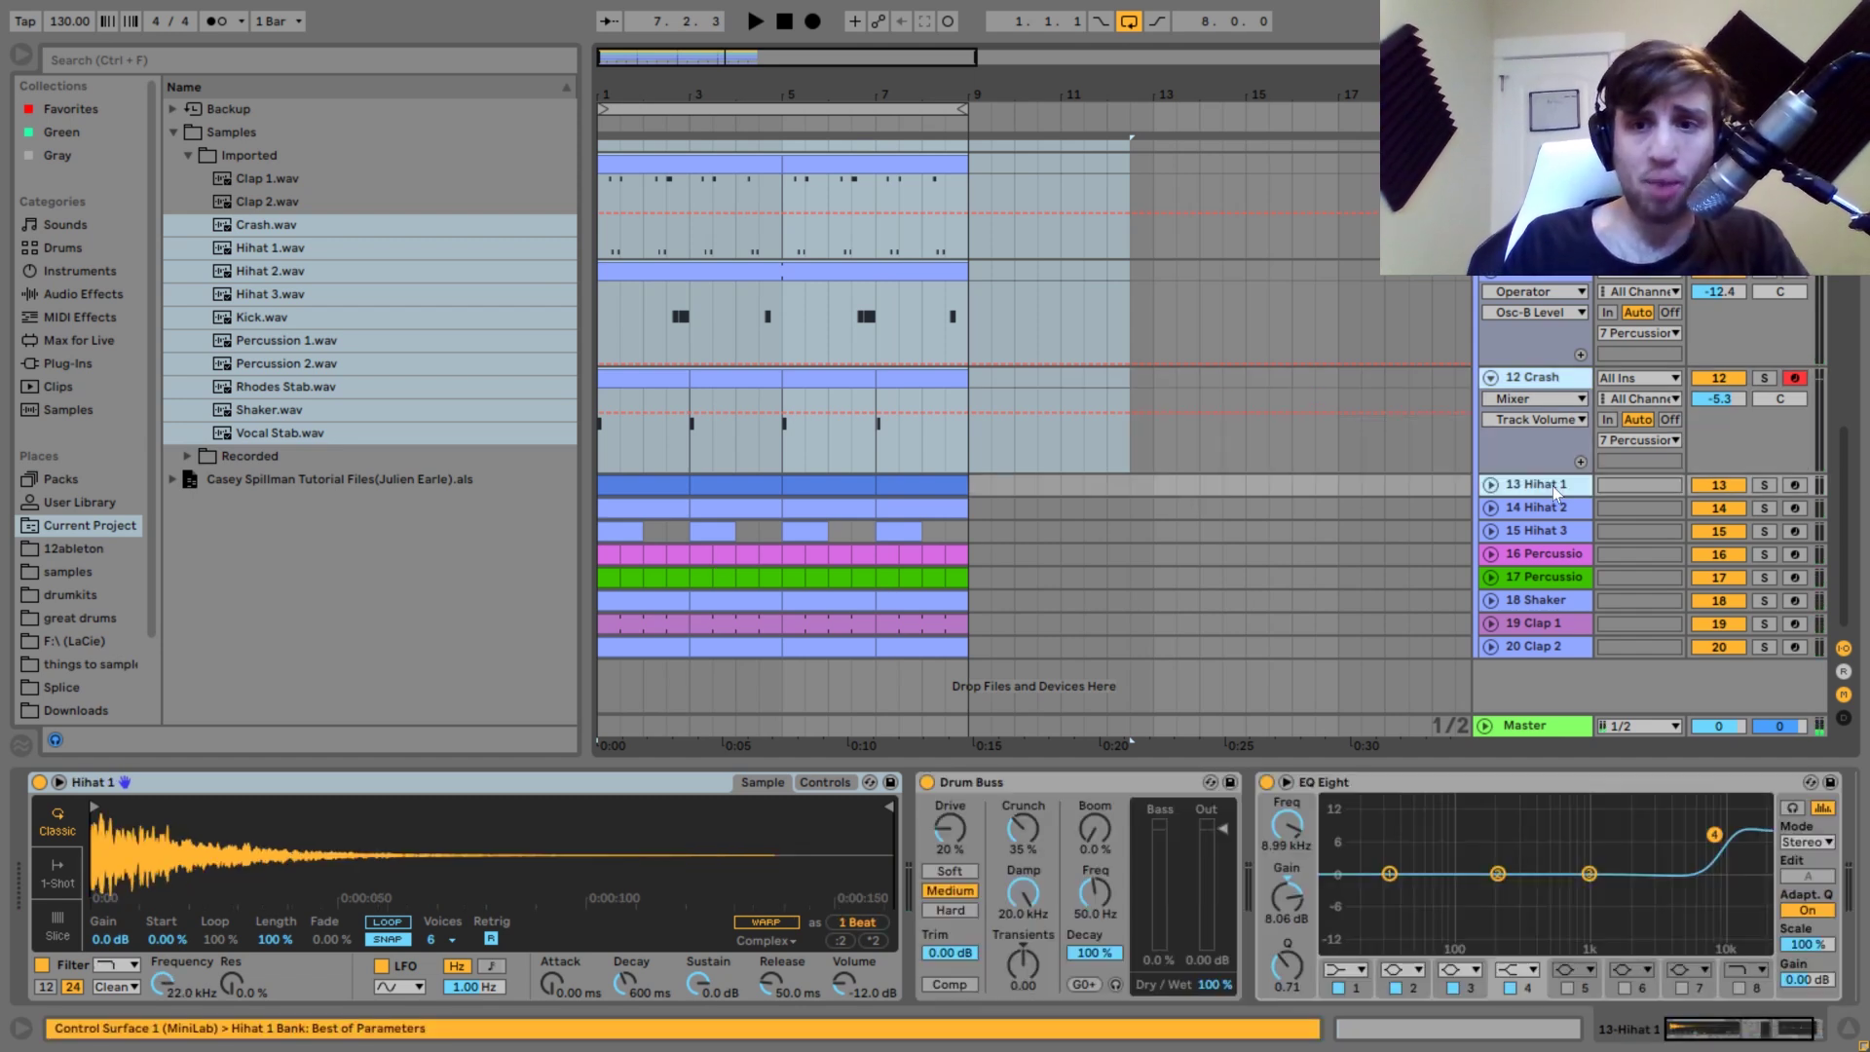
pyautogui.click(1549, 533)
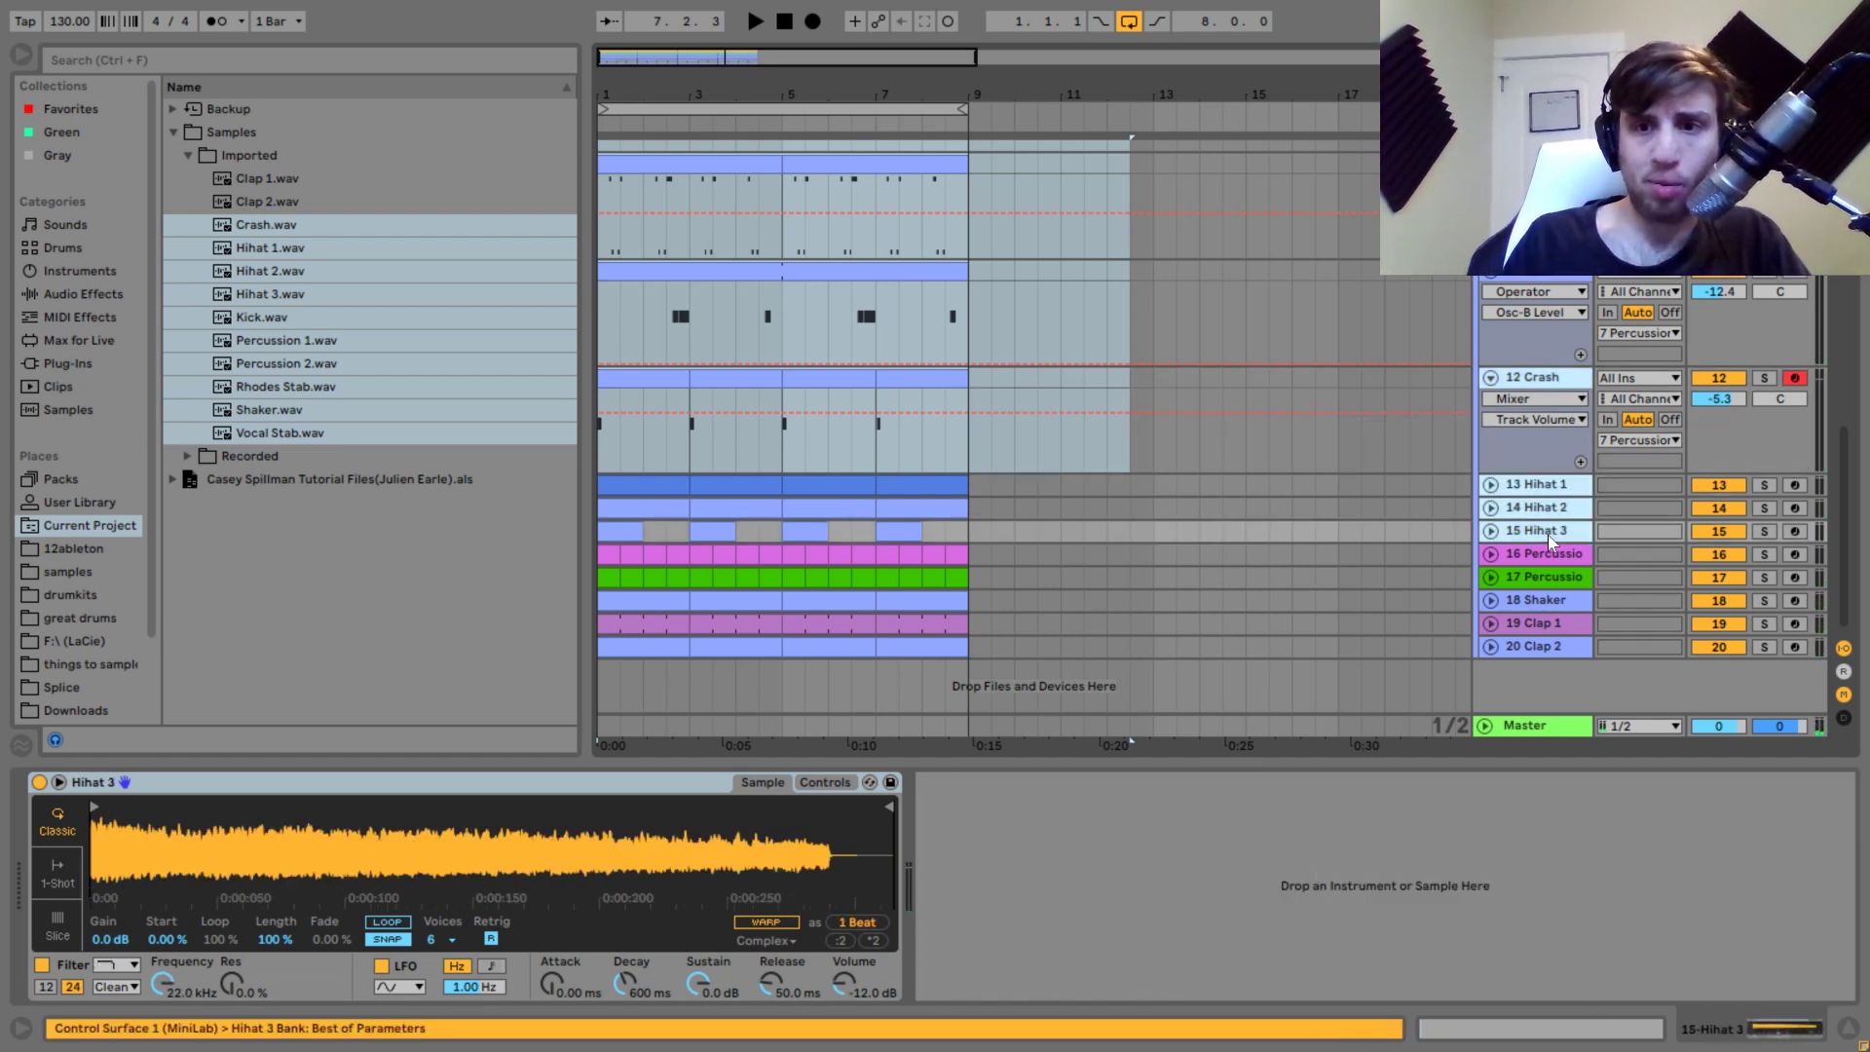
pyautogui.click(1544, 376)
pyautogui.click(1564, 485)
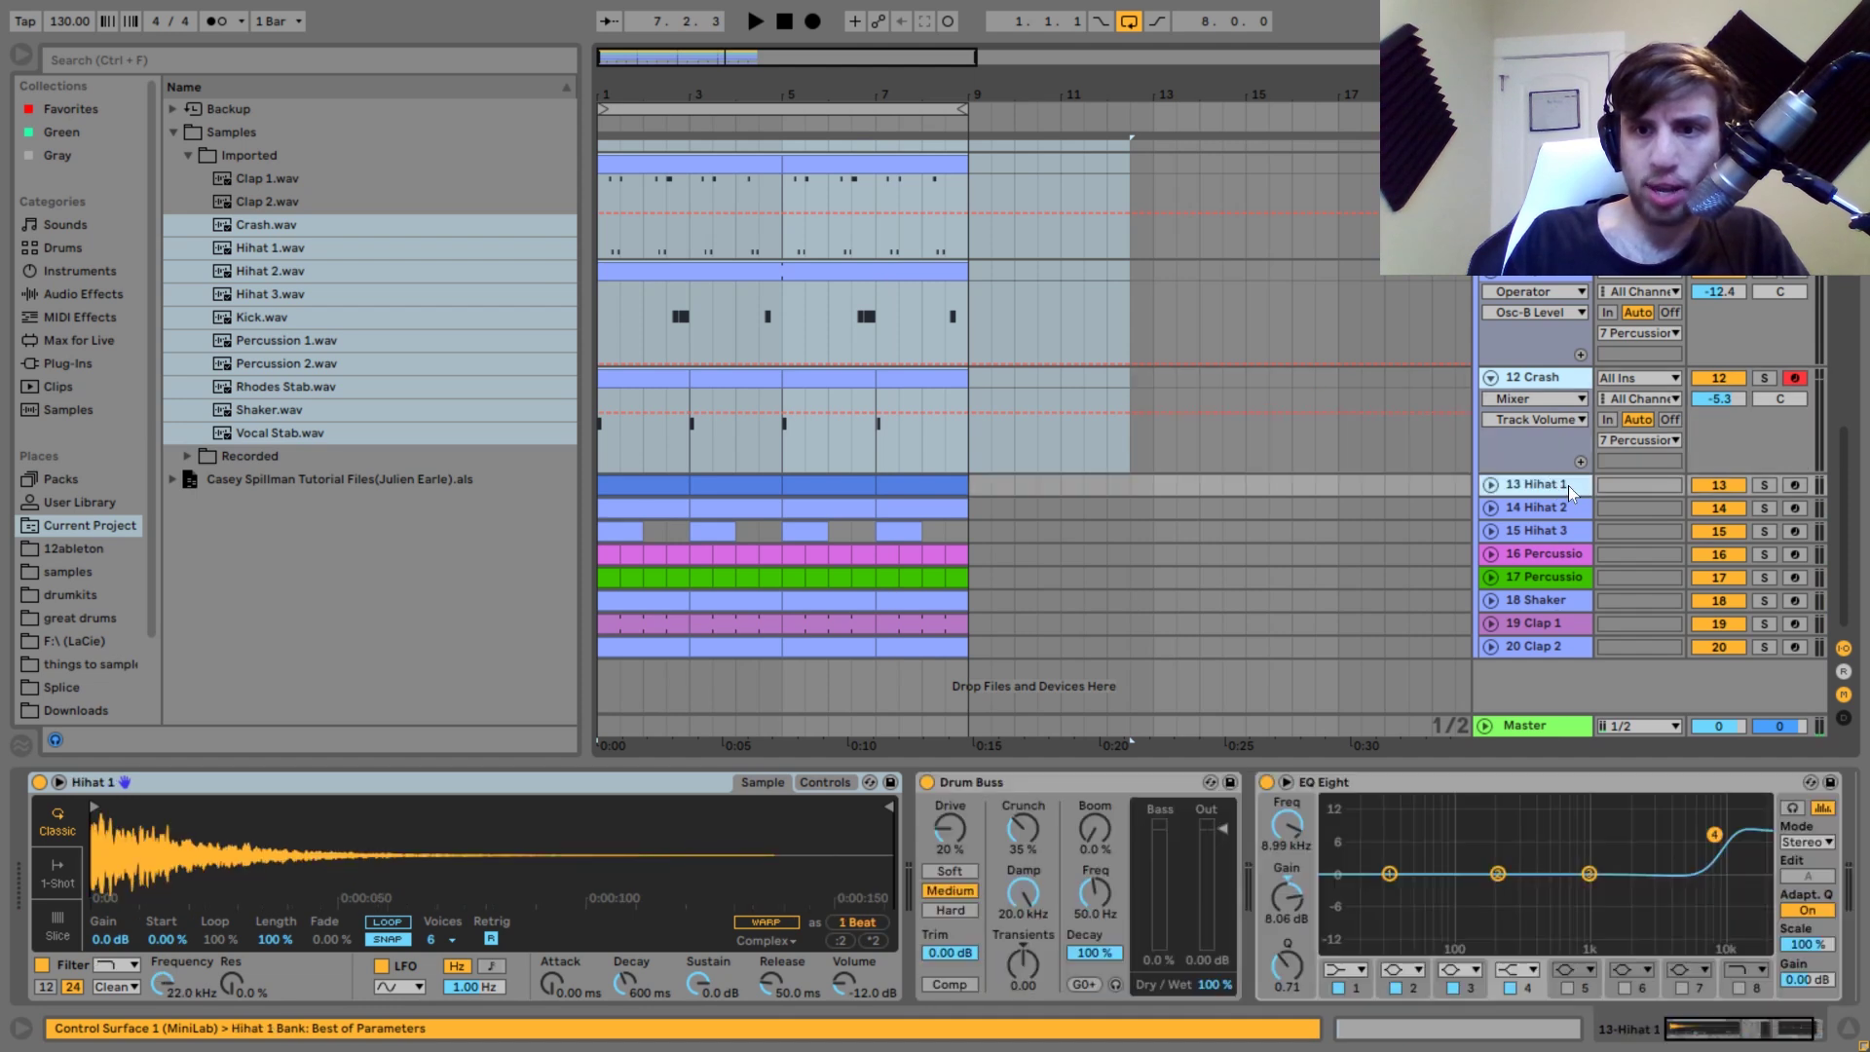
pyautogui.click(1764, 485)
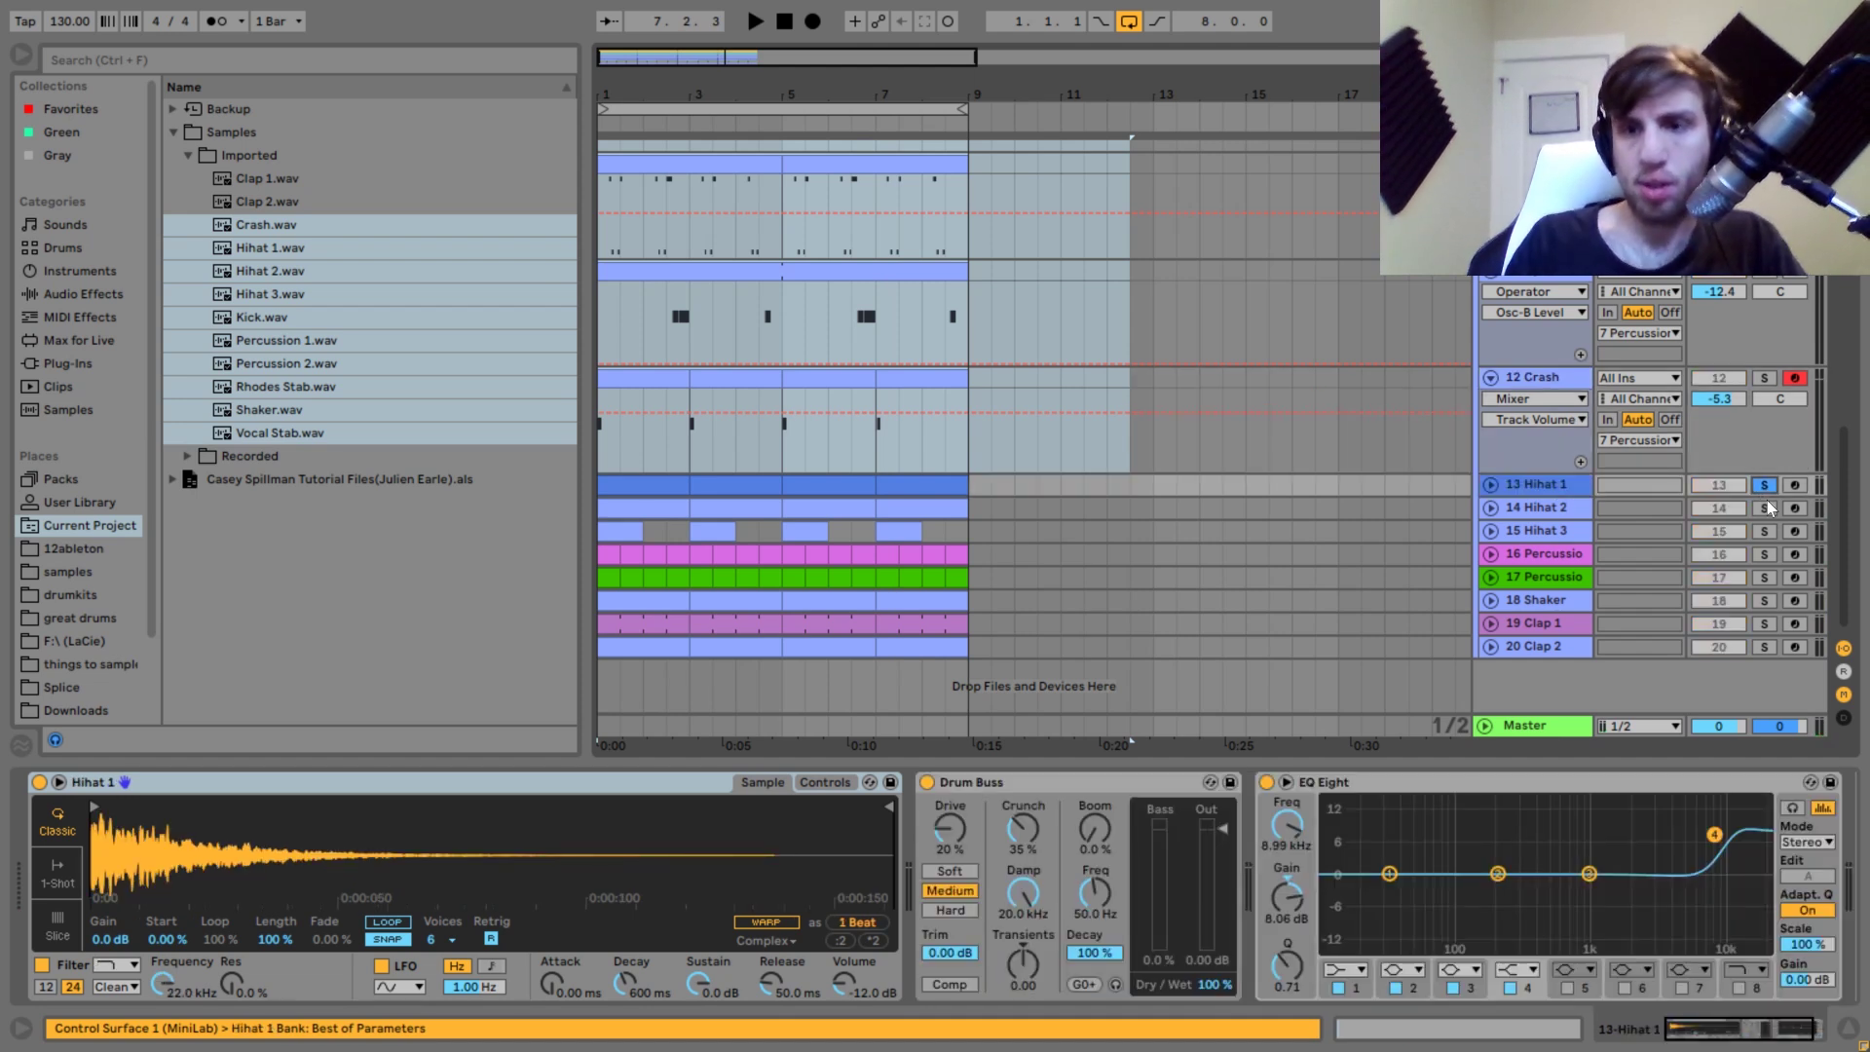
pyautogui.click(1766, 507)
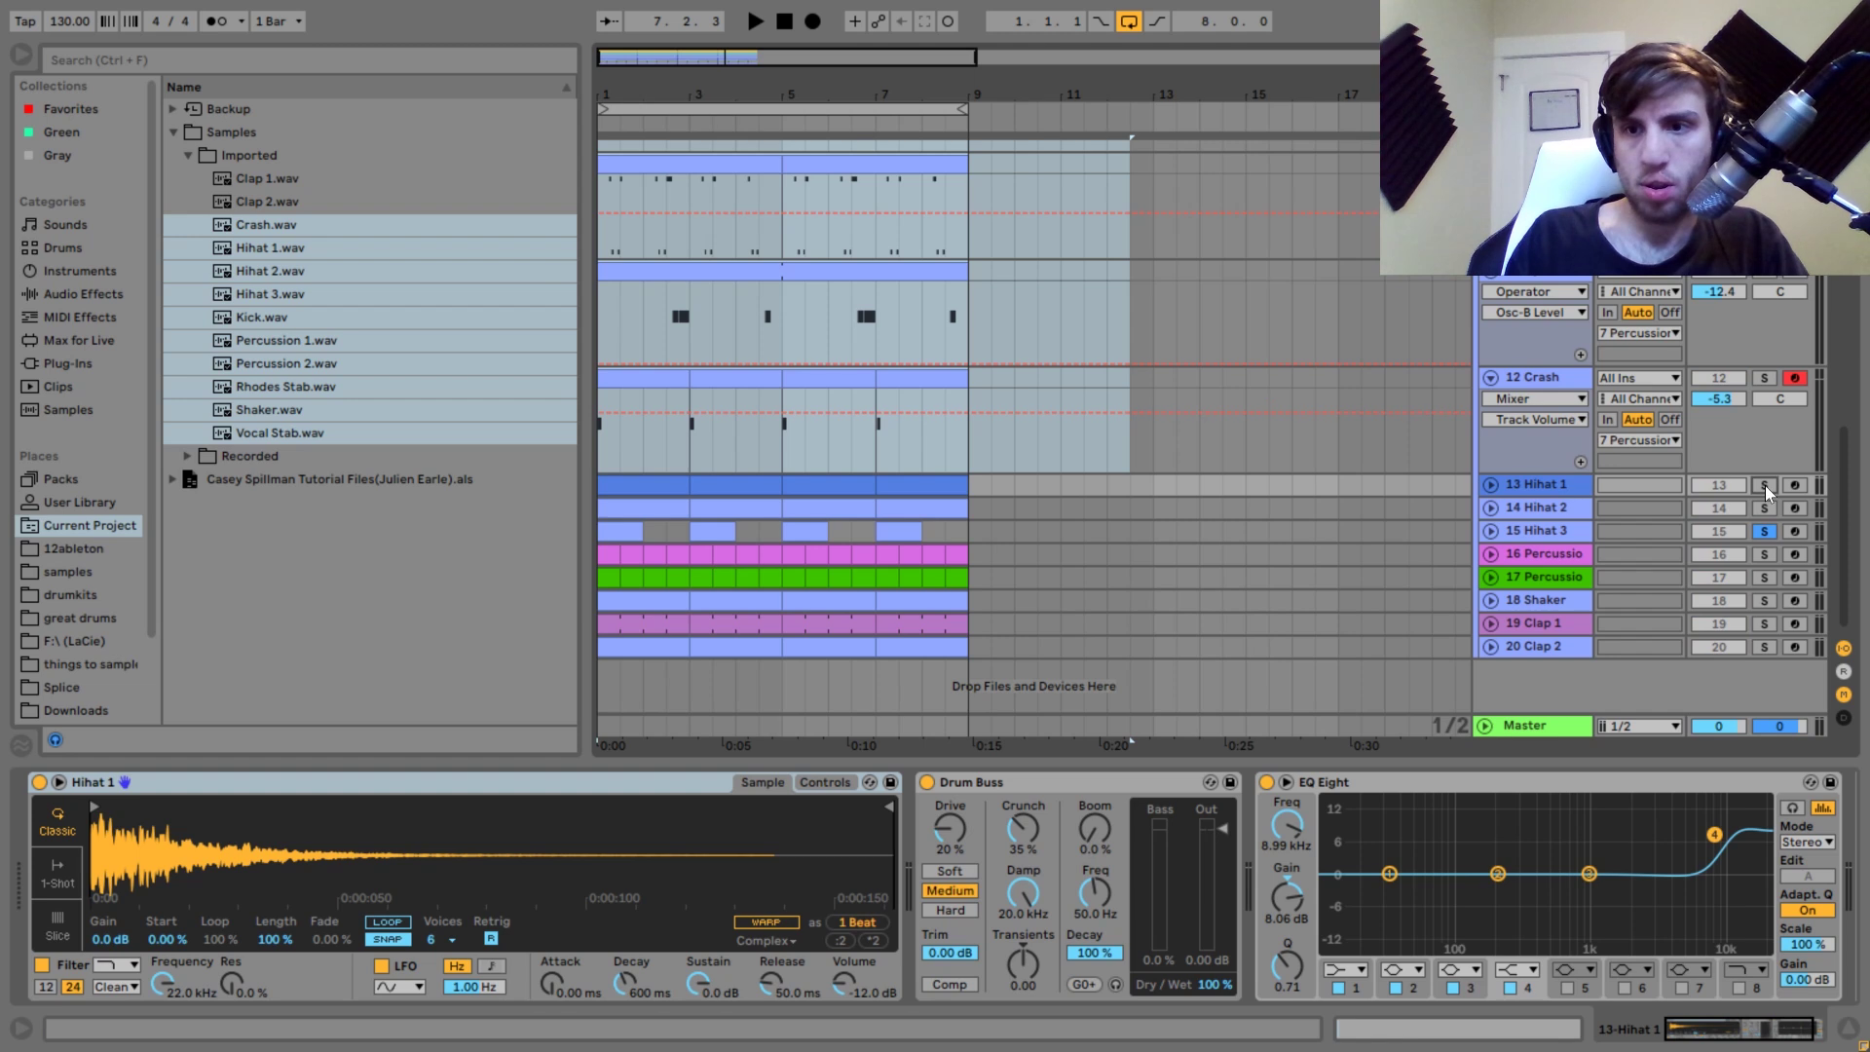
pyautogui.click(1552, 532)
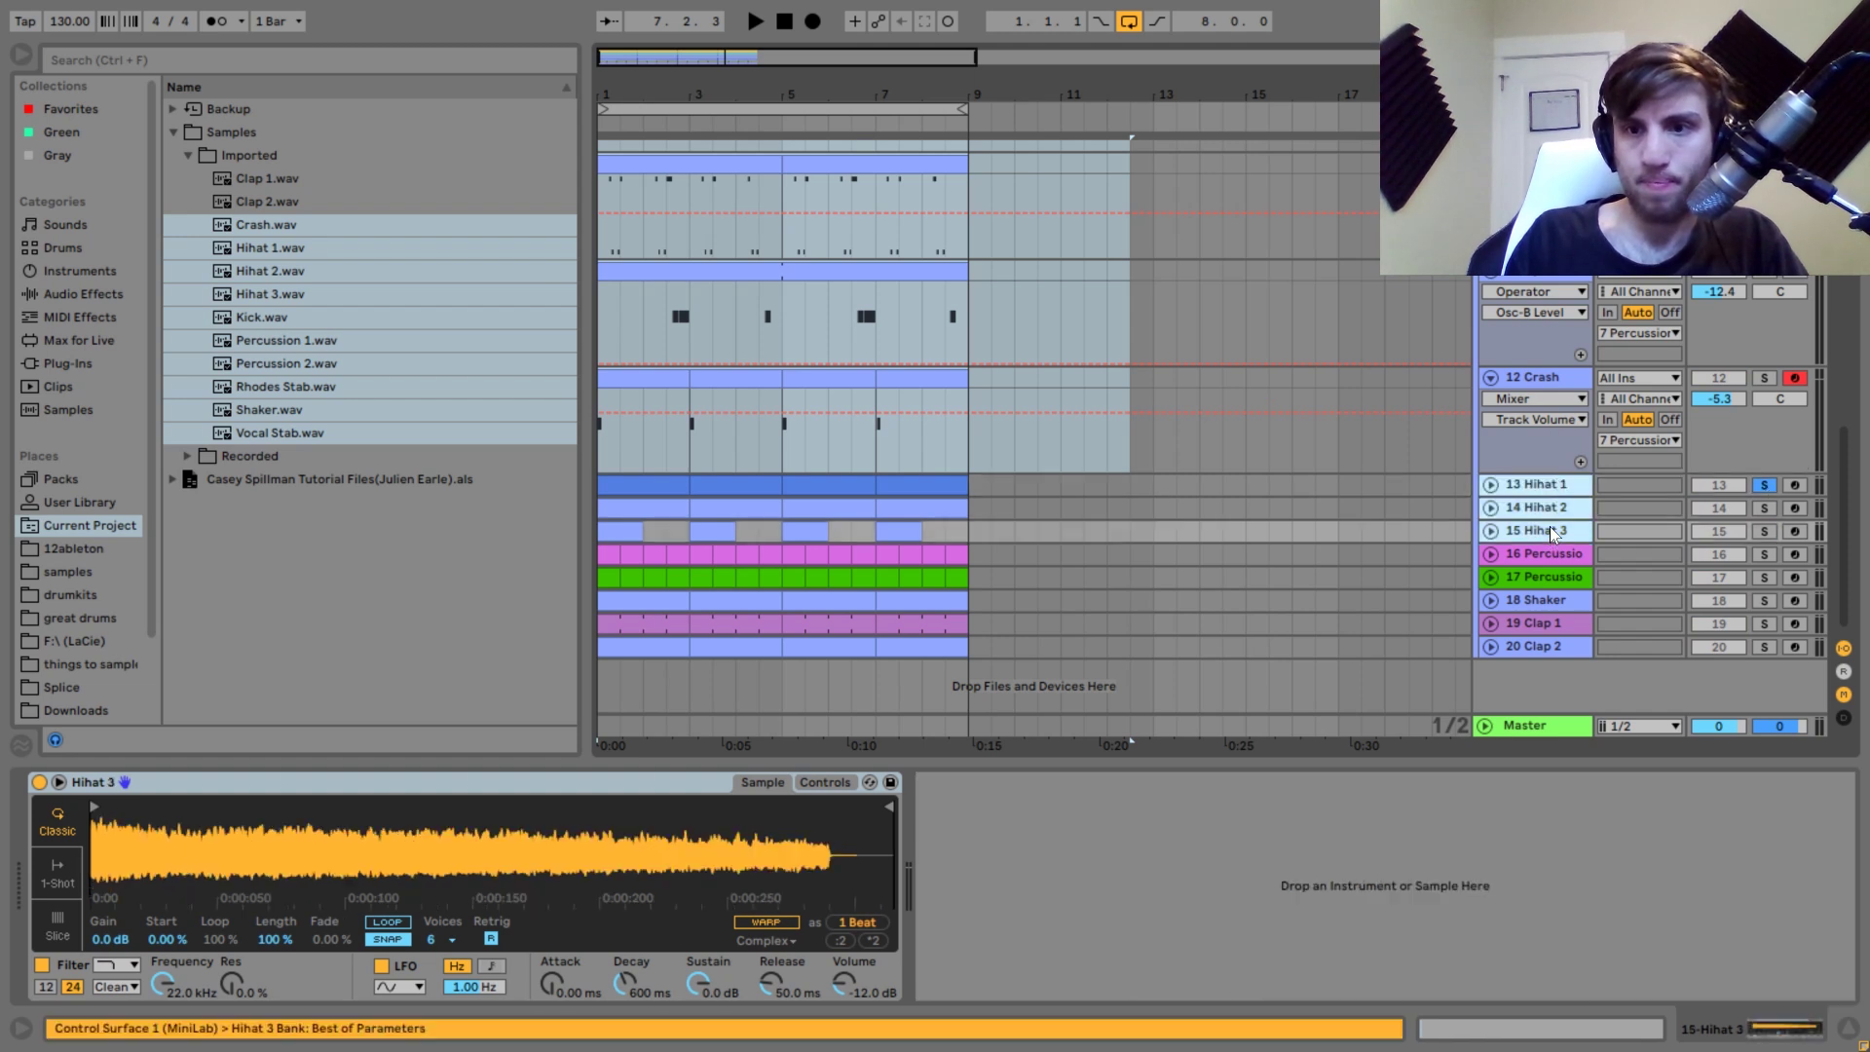
pyautogui.click(1764, 531)
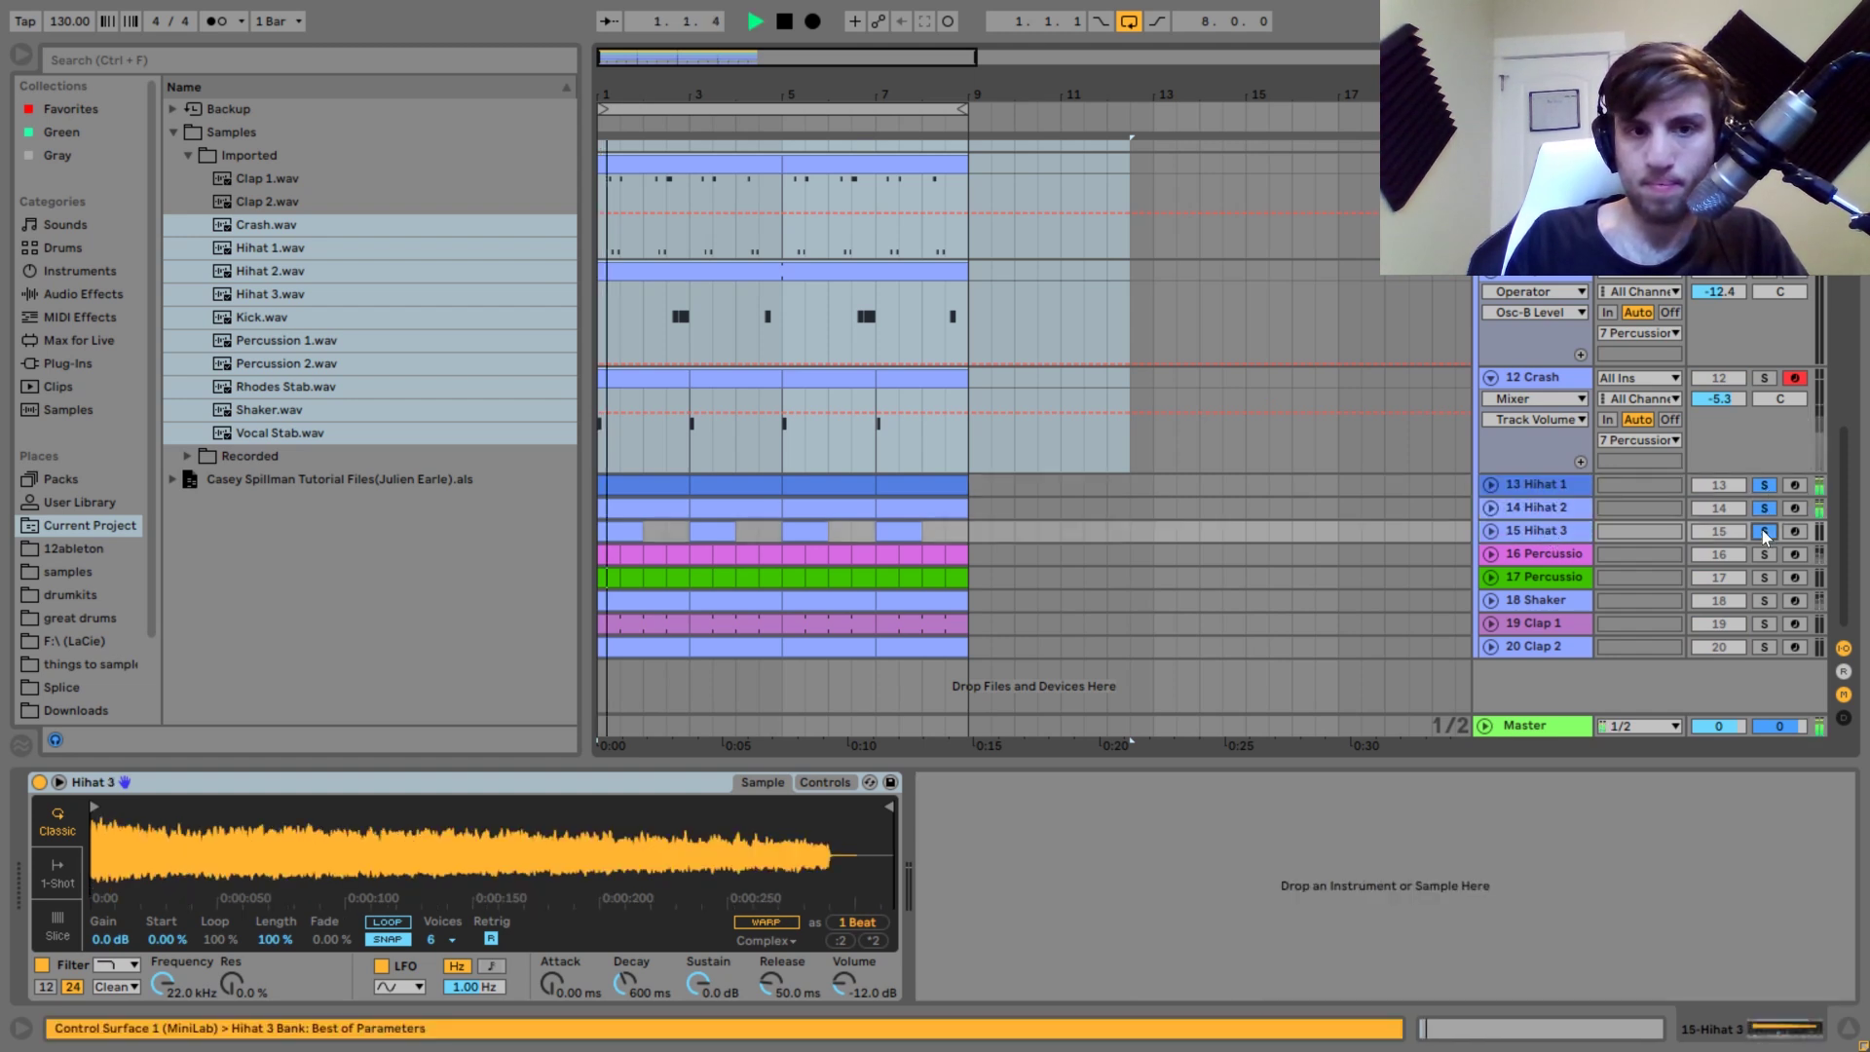
# Unfold Hihat 2, Hihat 1 and Hihat 3 to show their clips, and stop playback.
pyautogui.click(1533, 510)
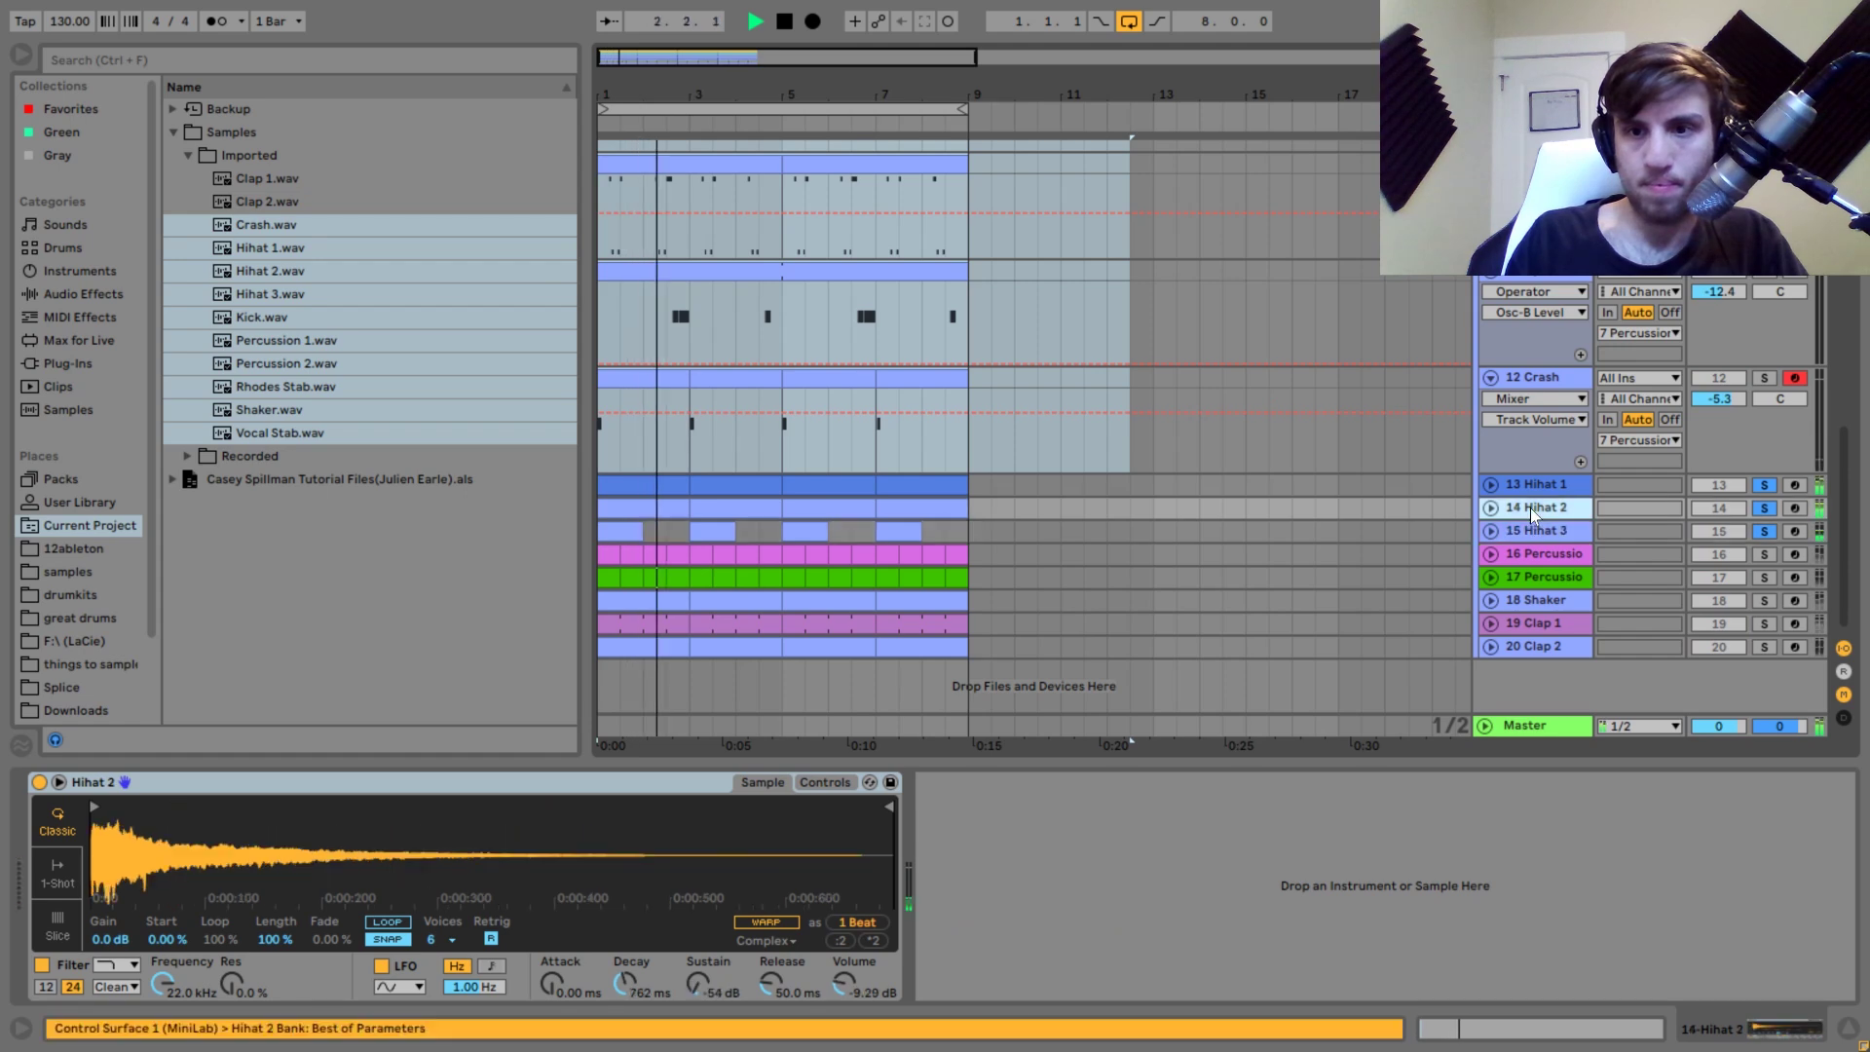
pyautogui.doubleClick(1530, 507)
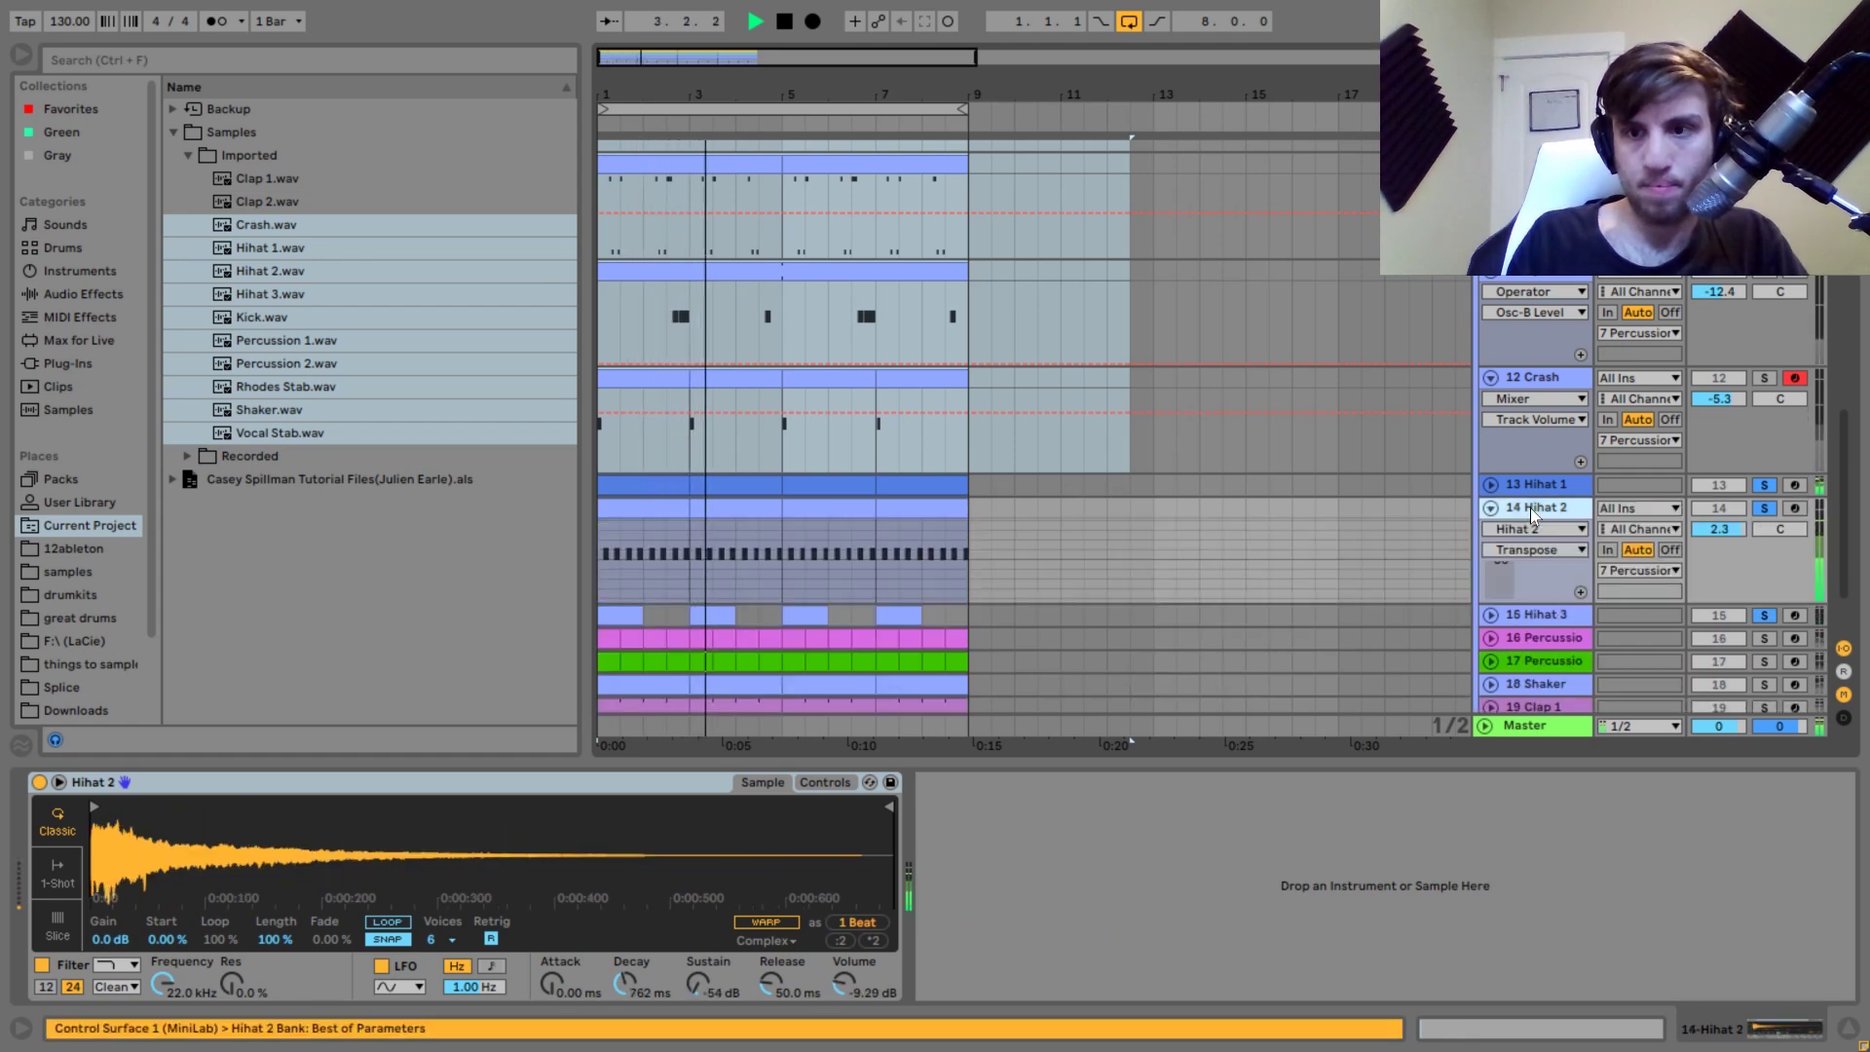
pyautogui.press('Up')
pyautogui.press('Right')
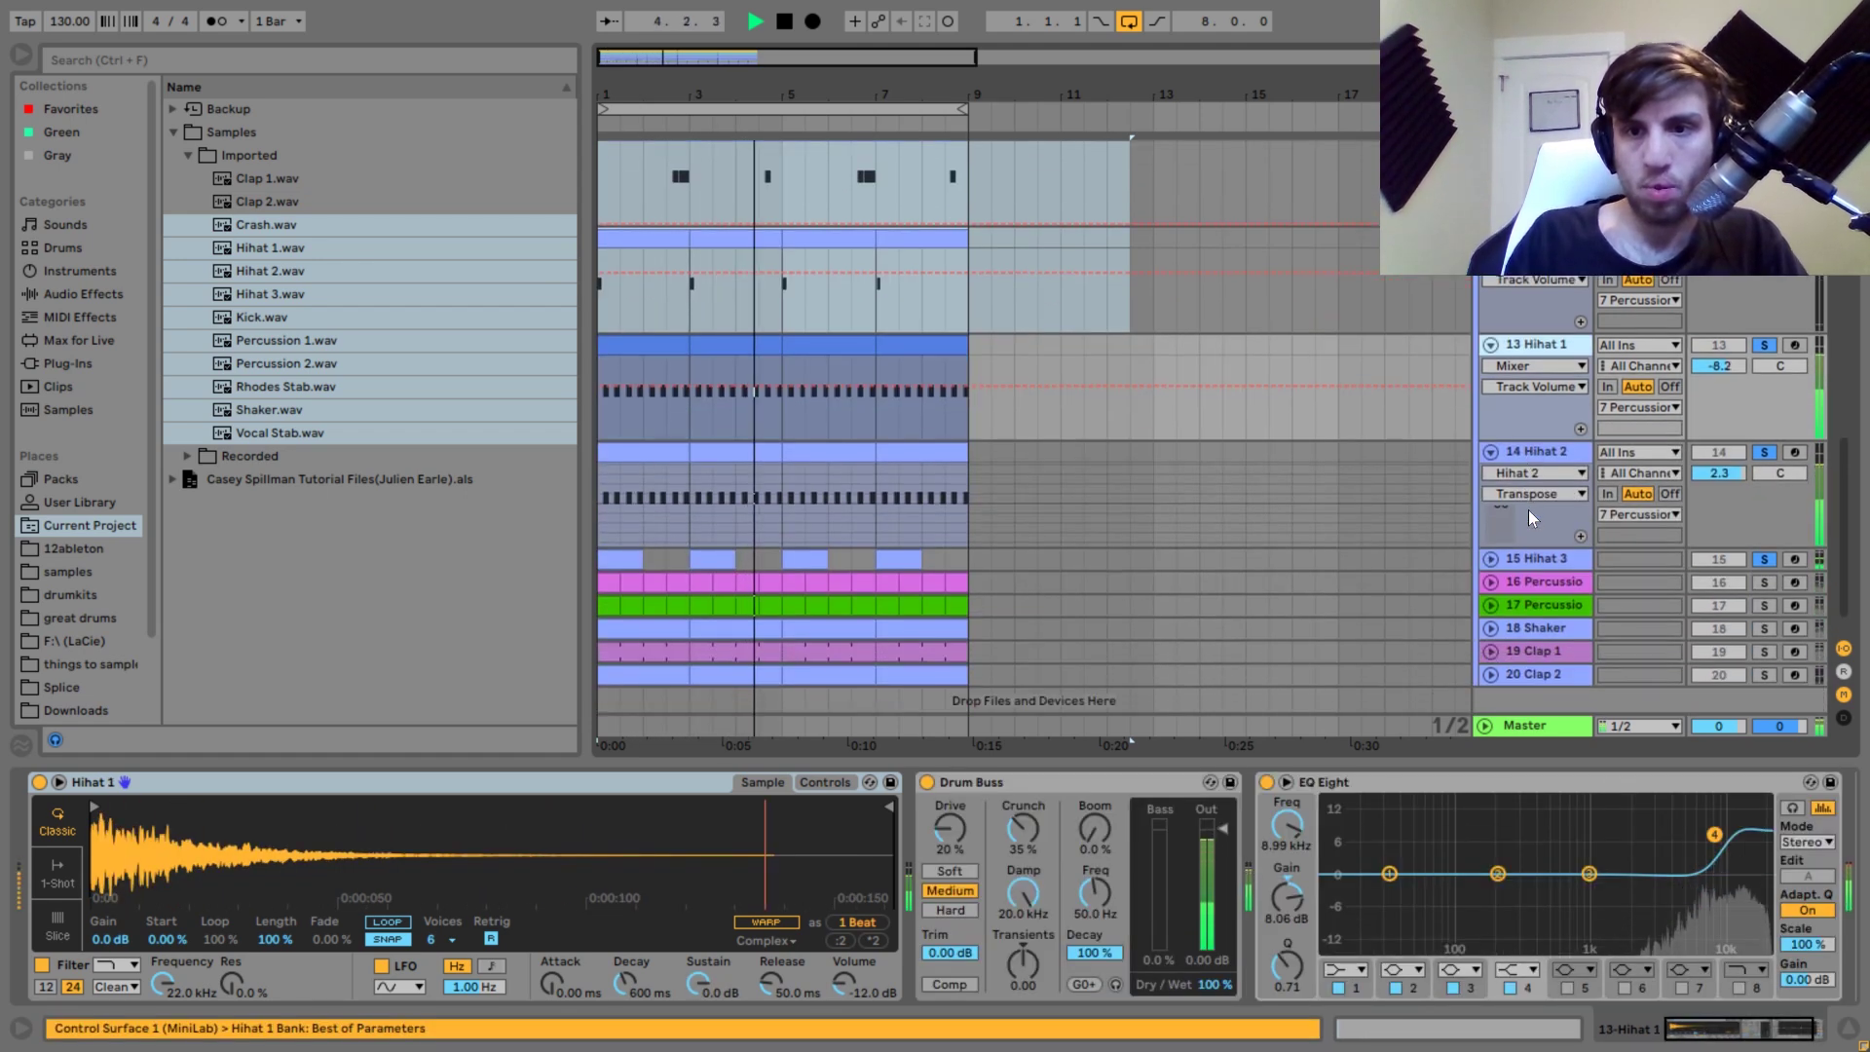
pyautogui.click(1491, 558)
pyautogui.press('space')
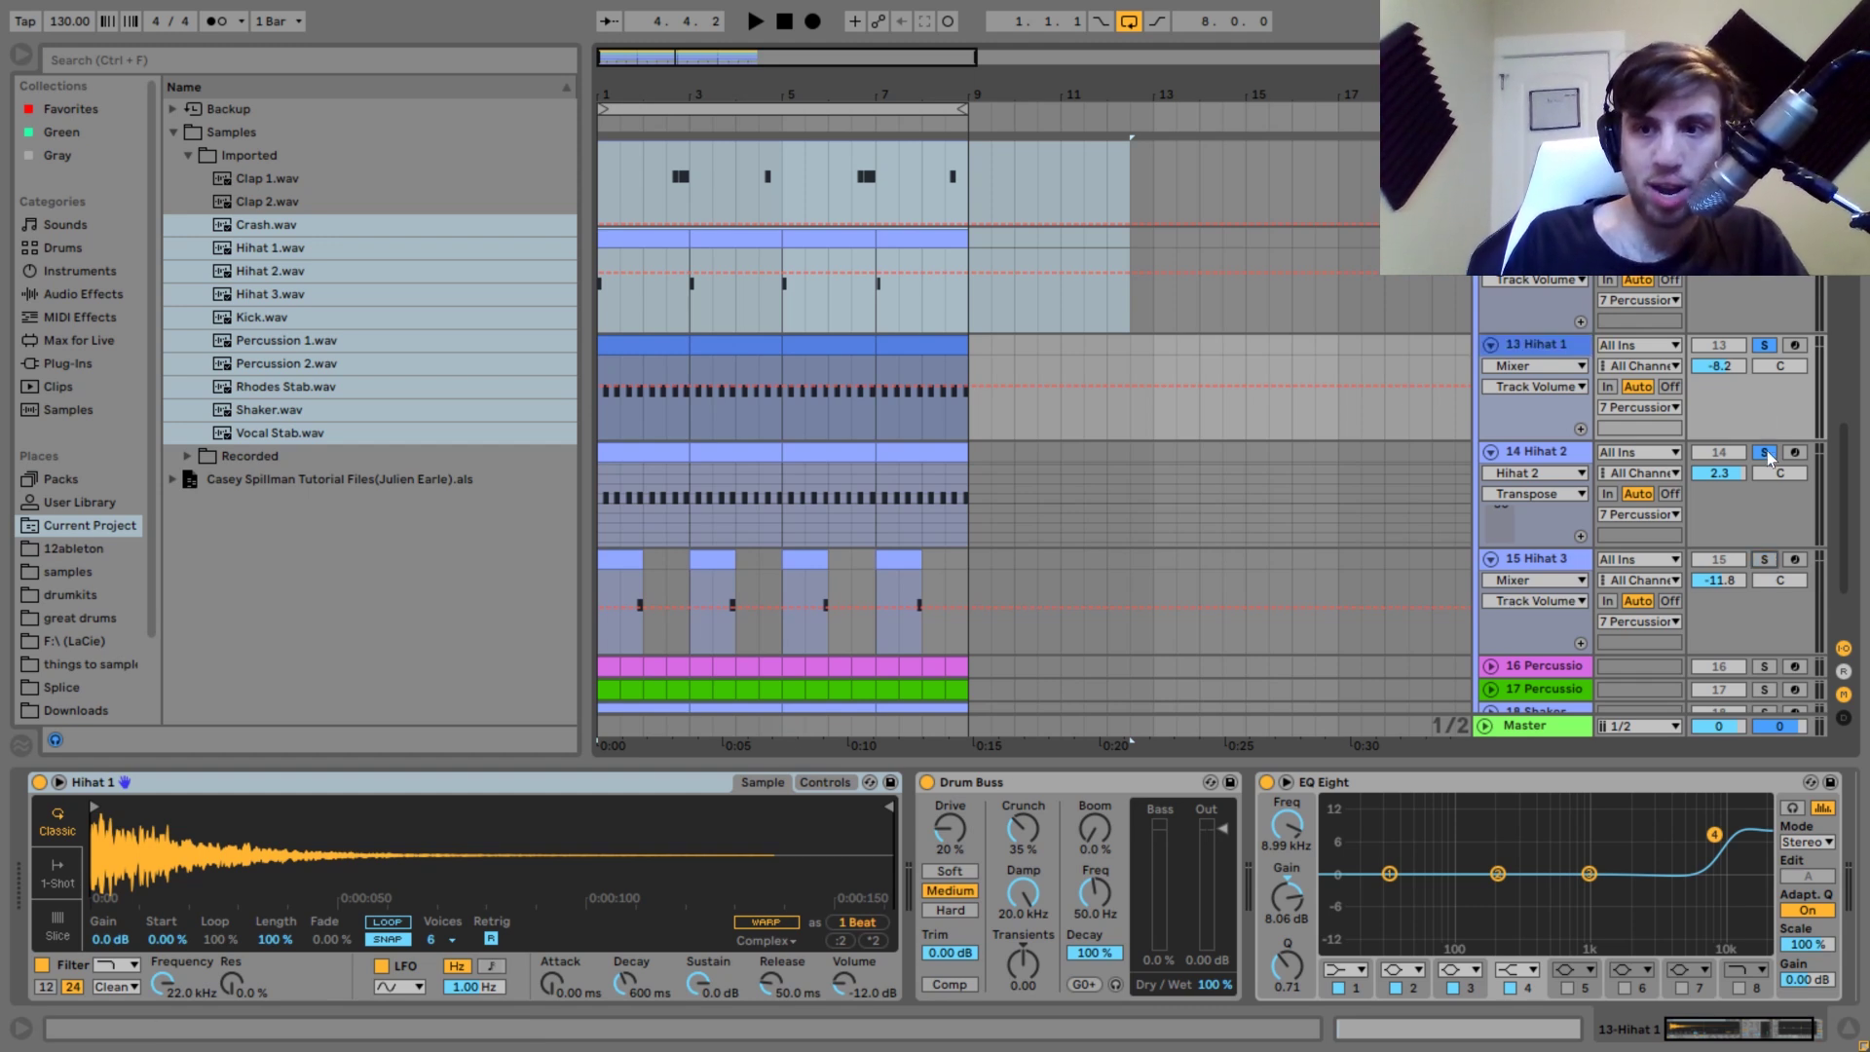
# Play and switch the solo between Hihat 1 and Hihat 2, ending on Hihat 2.
pyautogui.press('space')
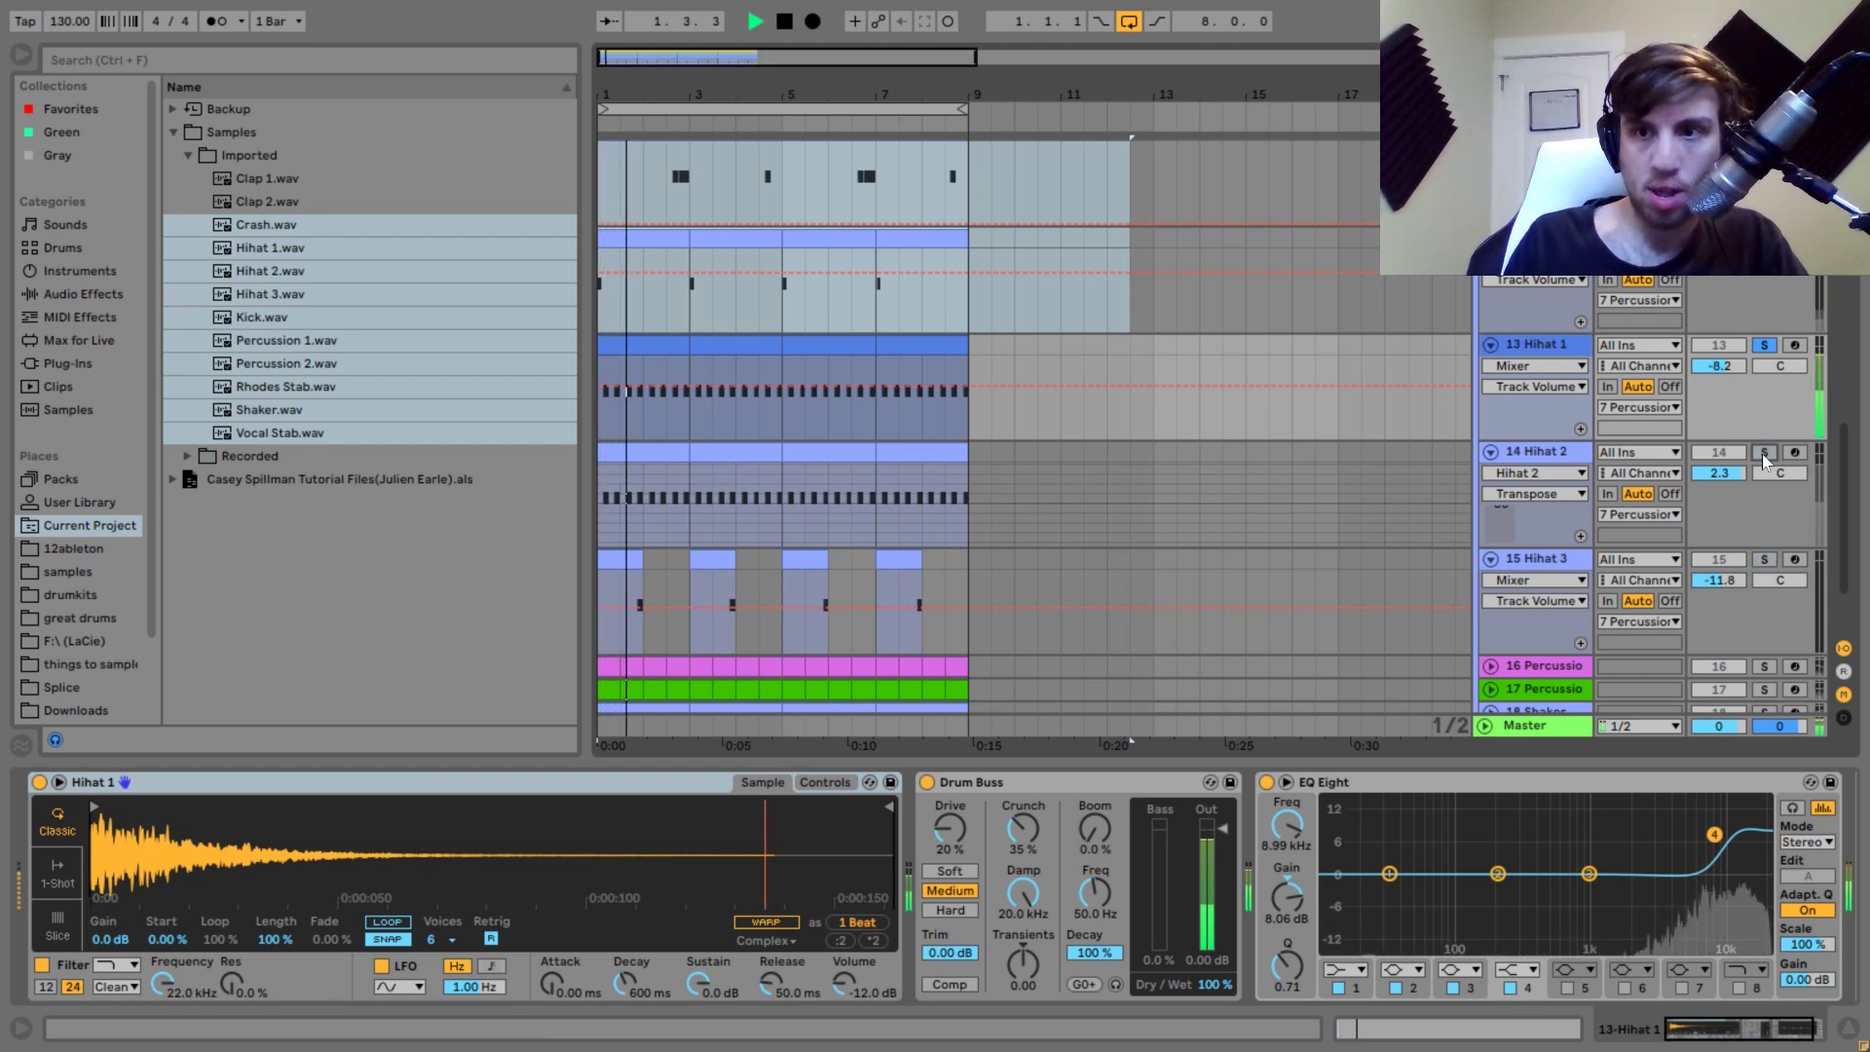
pyautogui.click(1764, 453)
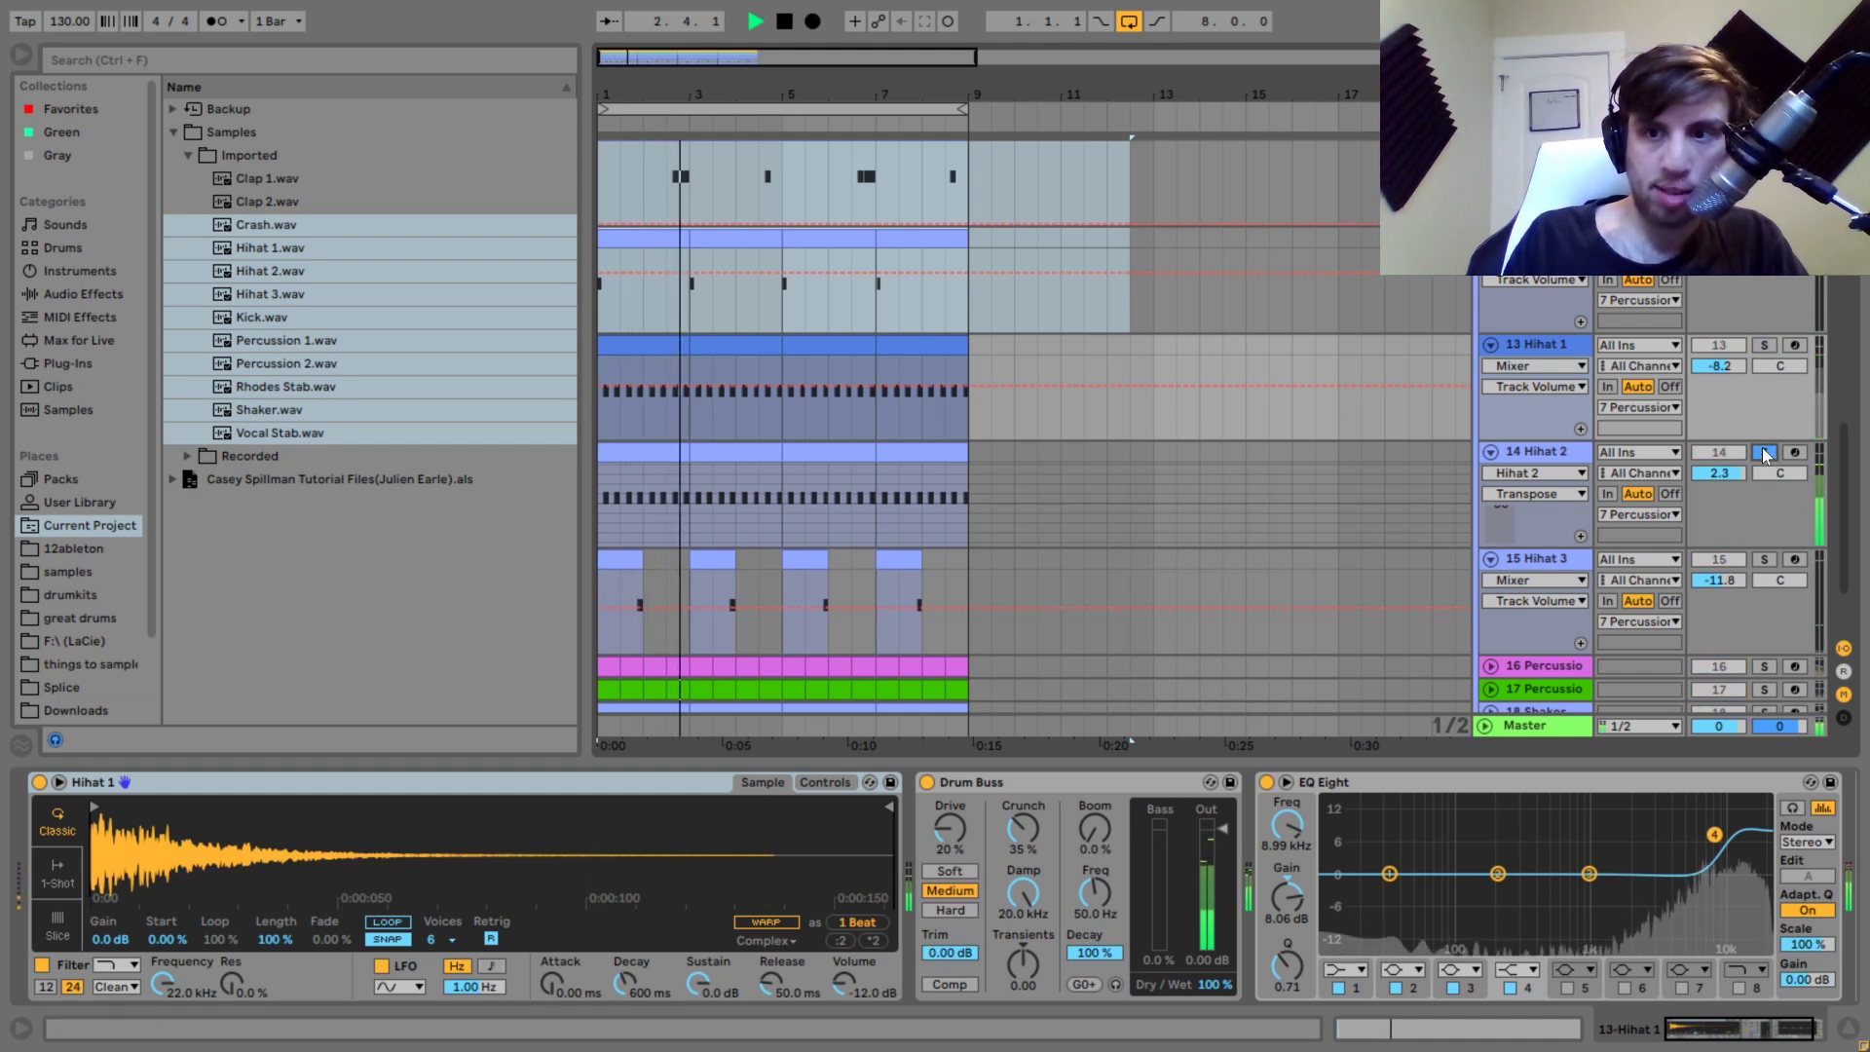
pyautogui.click(1765, 345)
pyautogui.click(1765, 450)
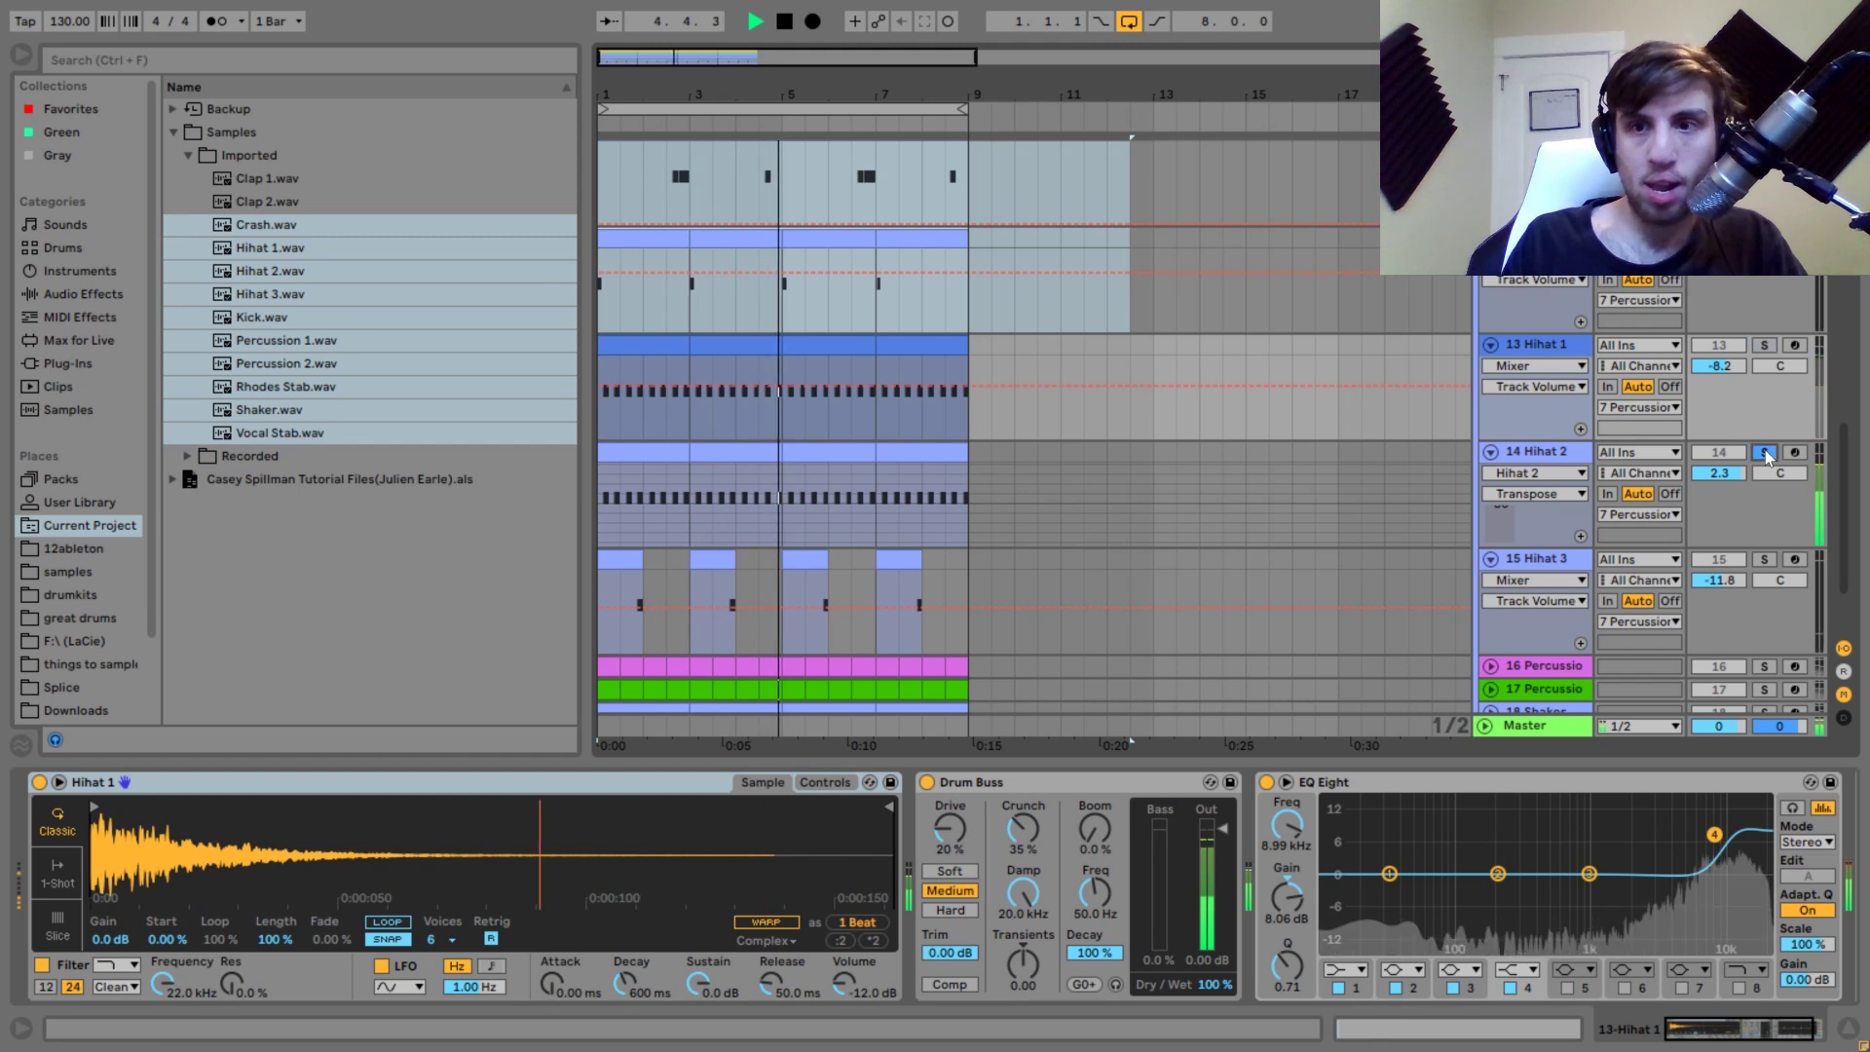
pyautogui.click(1549, 447)
pyautogui.press('space')
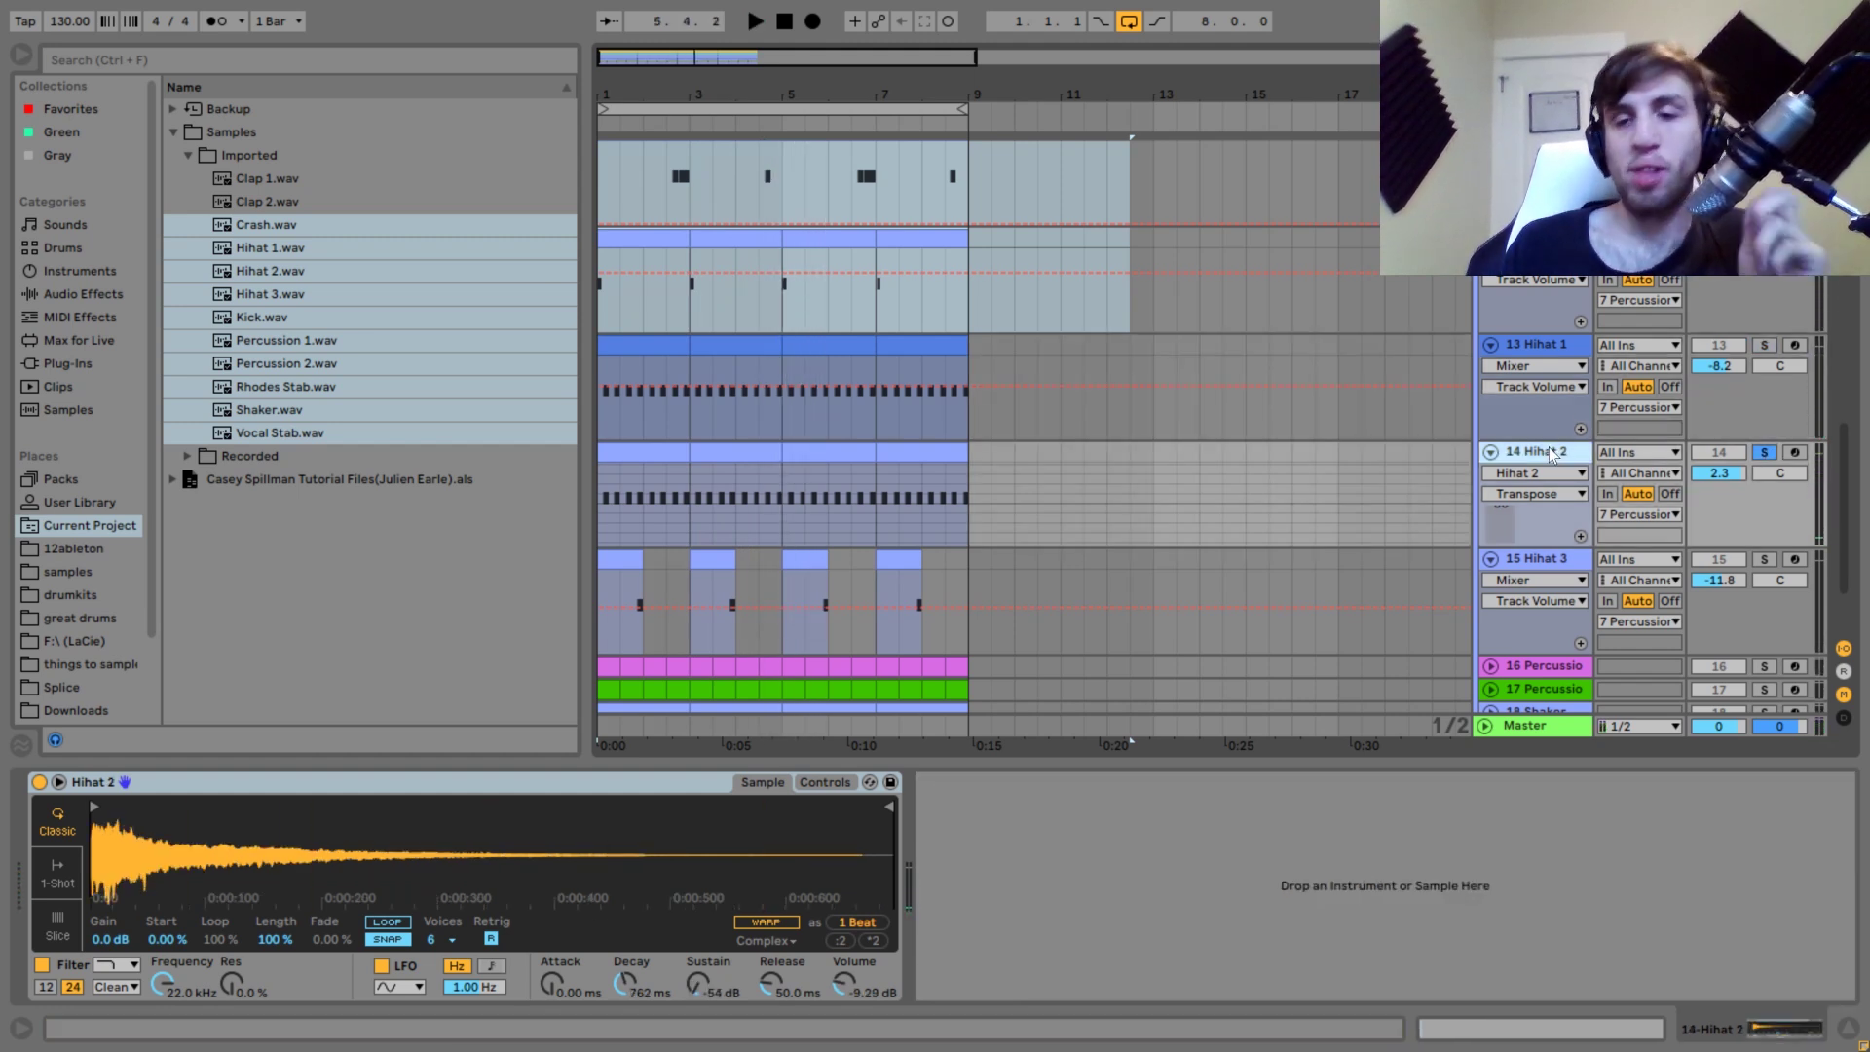
# Compare Hihat 1 and Hihat 2 solos again, replaying from bar 1.
pyautogui.click(1768, 345)
pyautogui.press('space')
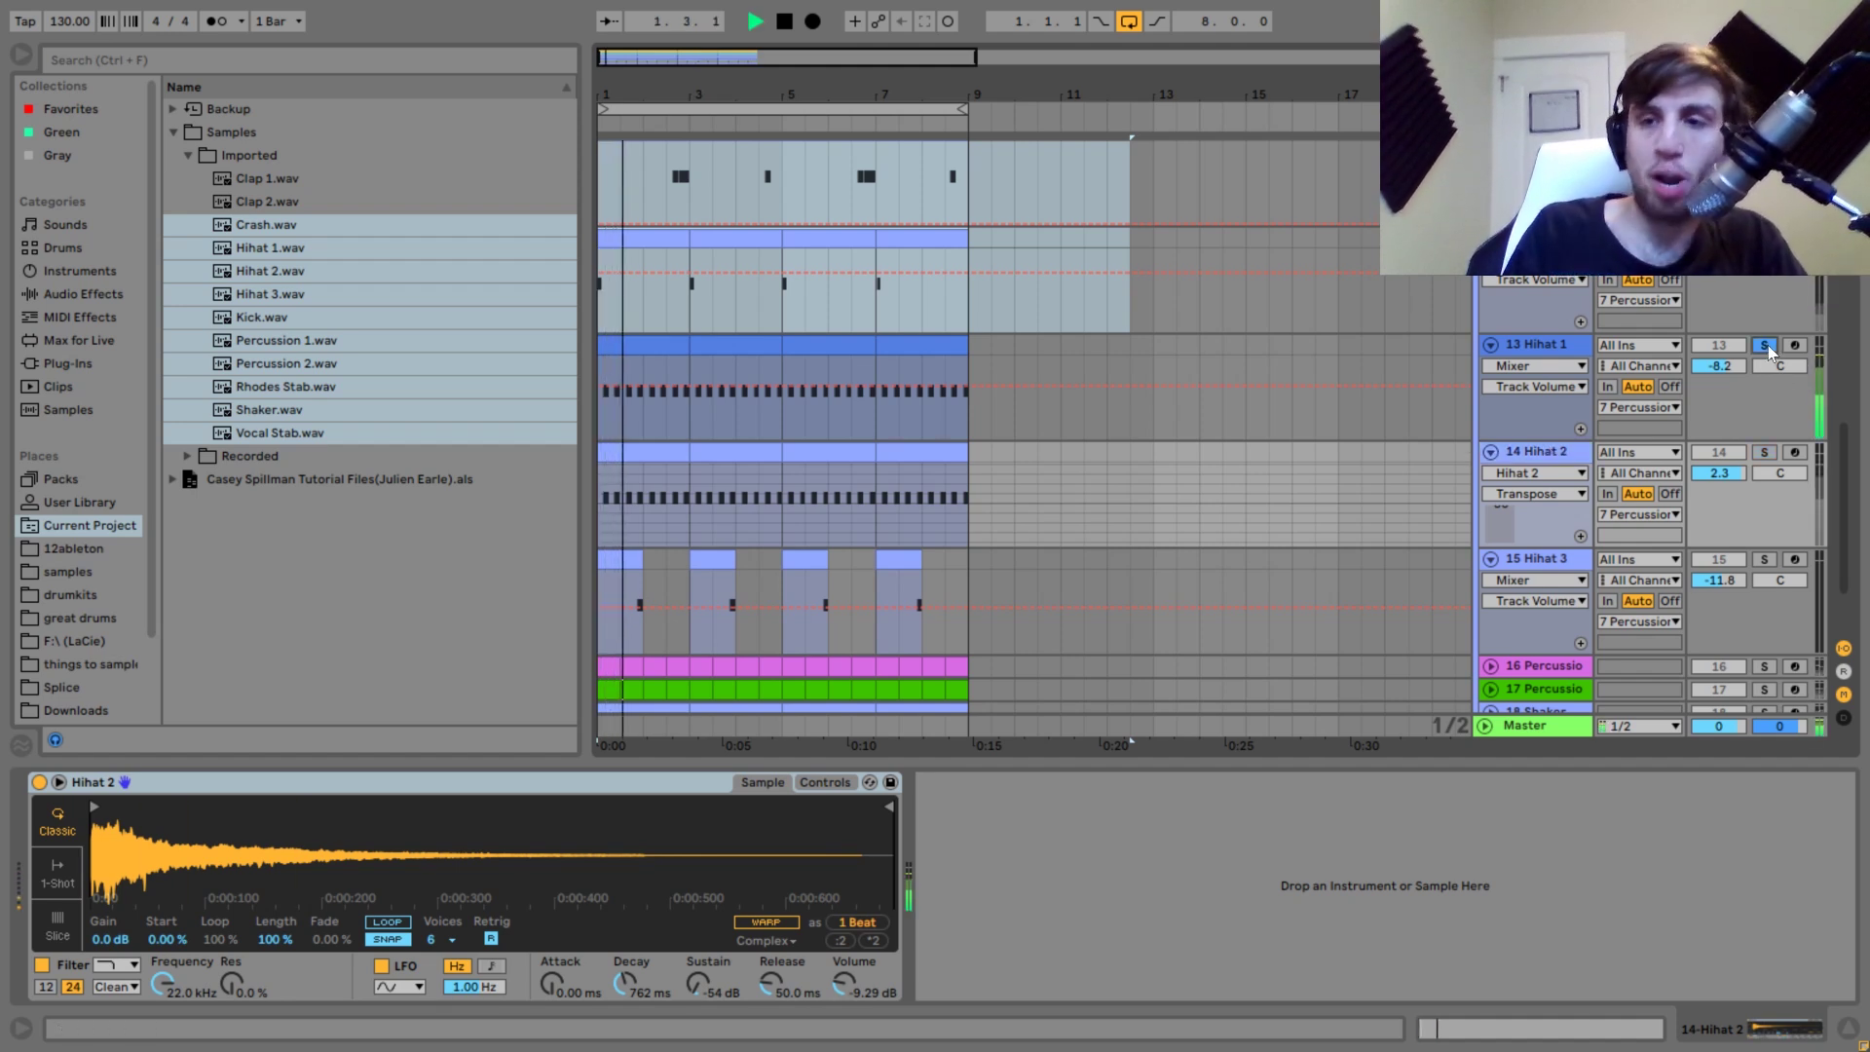
pyautogui.keyDown('ctrl'); pyautogui.click(1763, 453); pyautogui.keyUp('ctrl')
pyautogui.click(1543, 450)
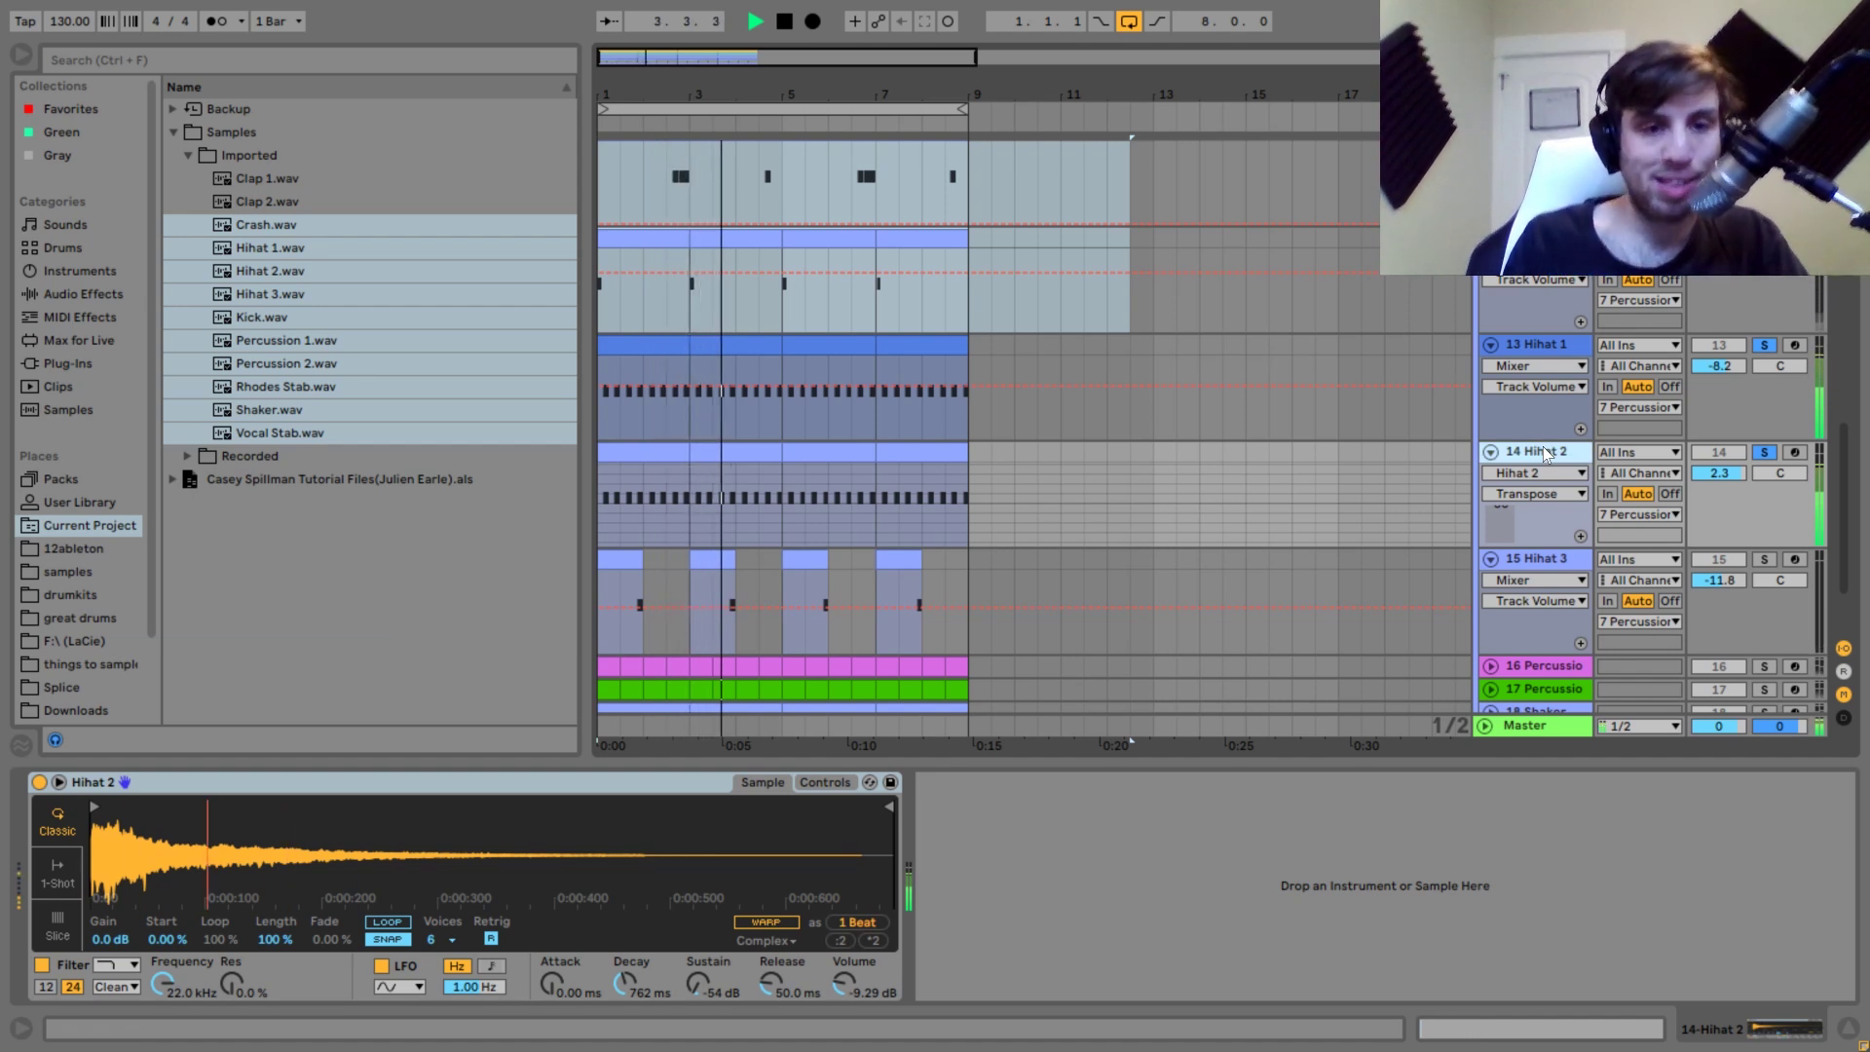
pyautogui.press('space')
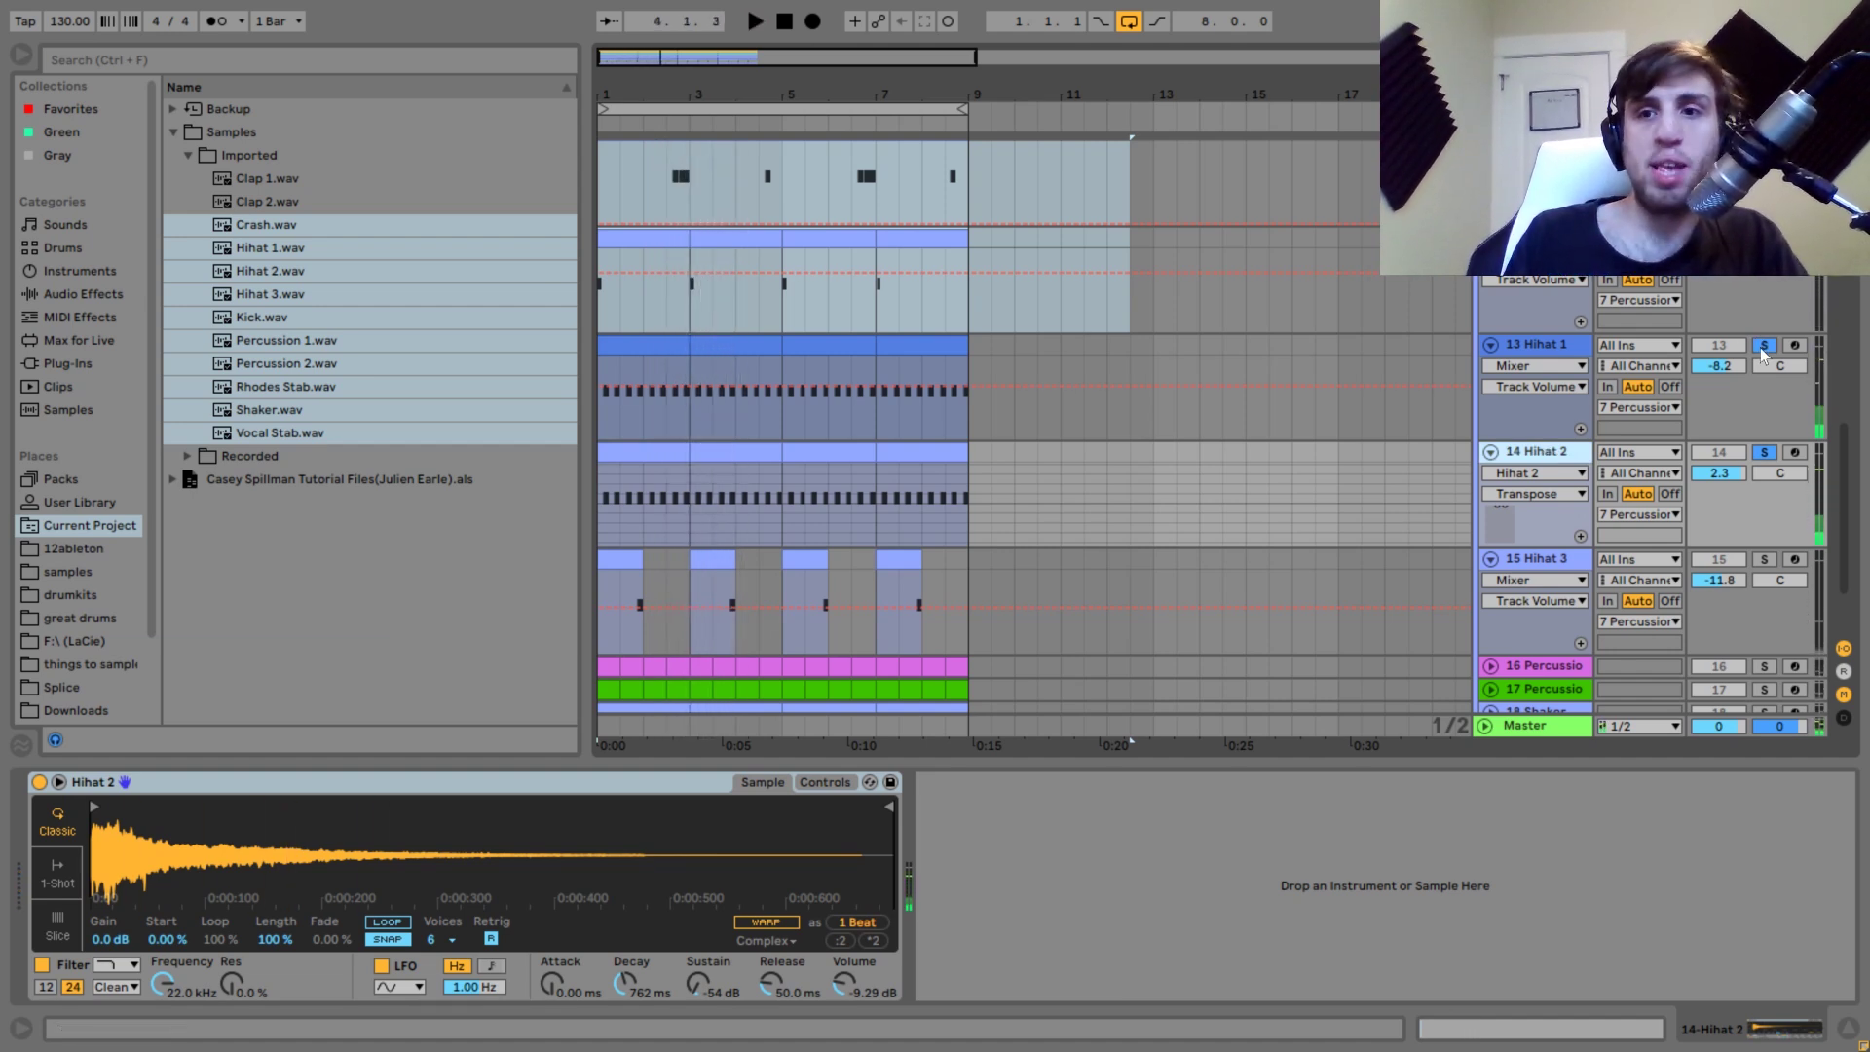
pyautogui.press('space')
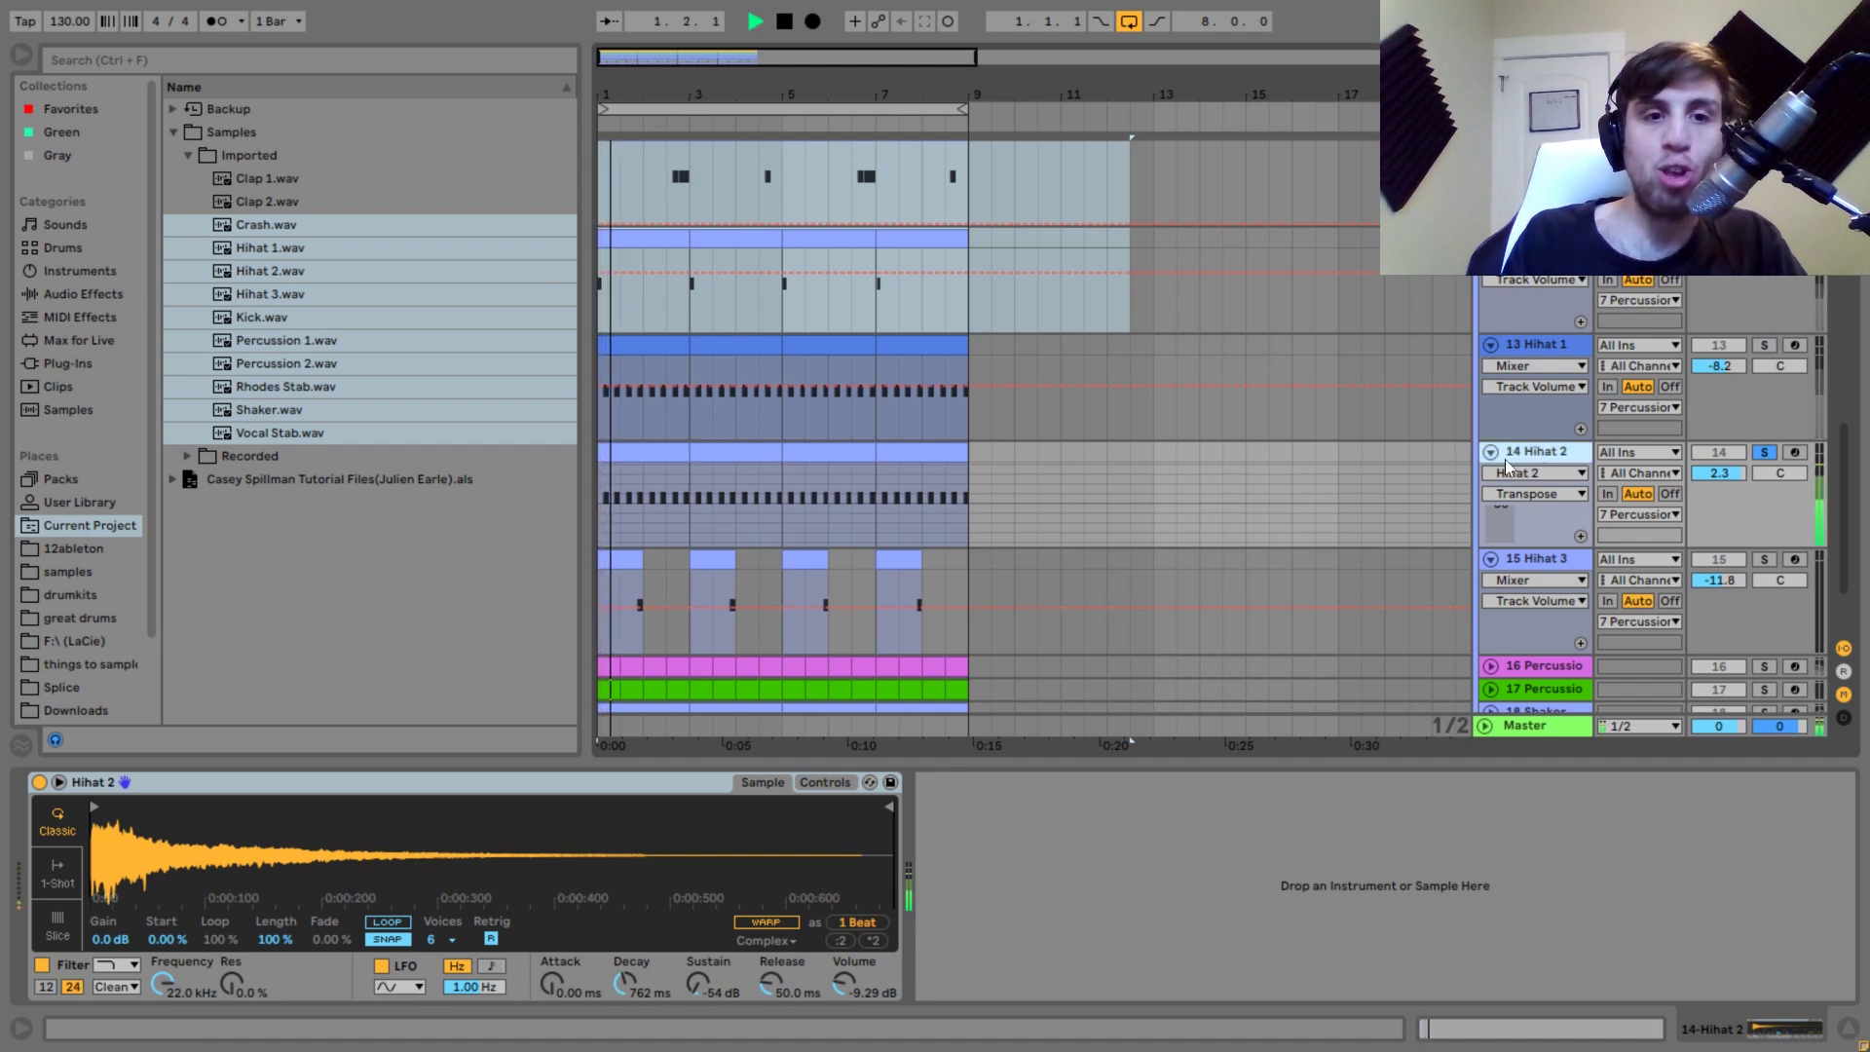
# Lengthen Hihat 2's decay with full sustain, then unsolo it to play the full mix.
pyautogui.moveTo(646, 994); pyautogui.dragTo(727, 960)
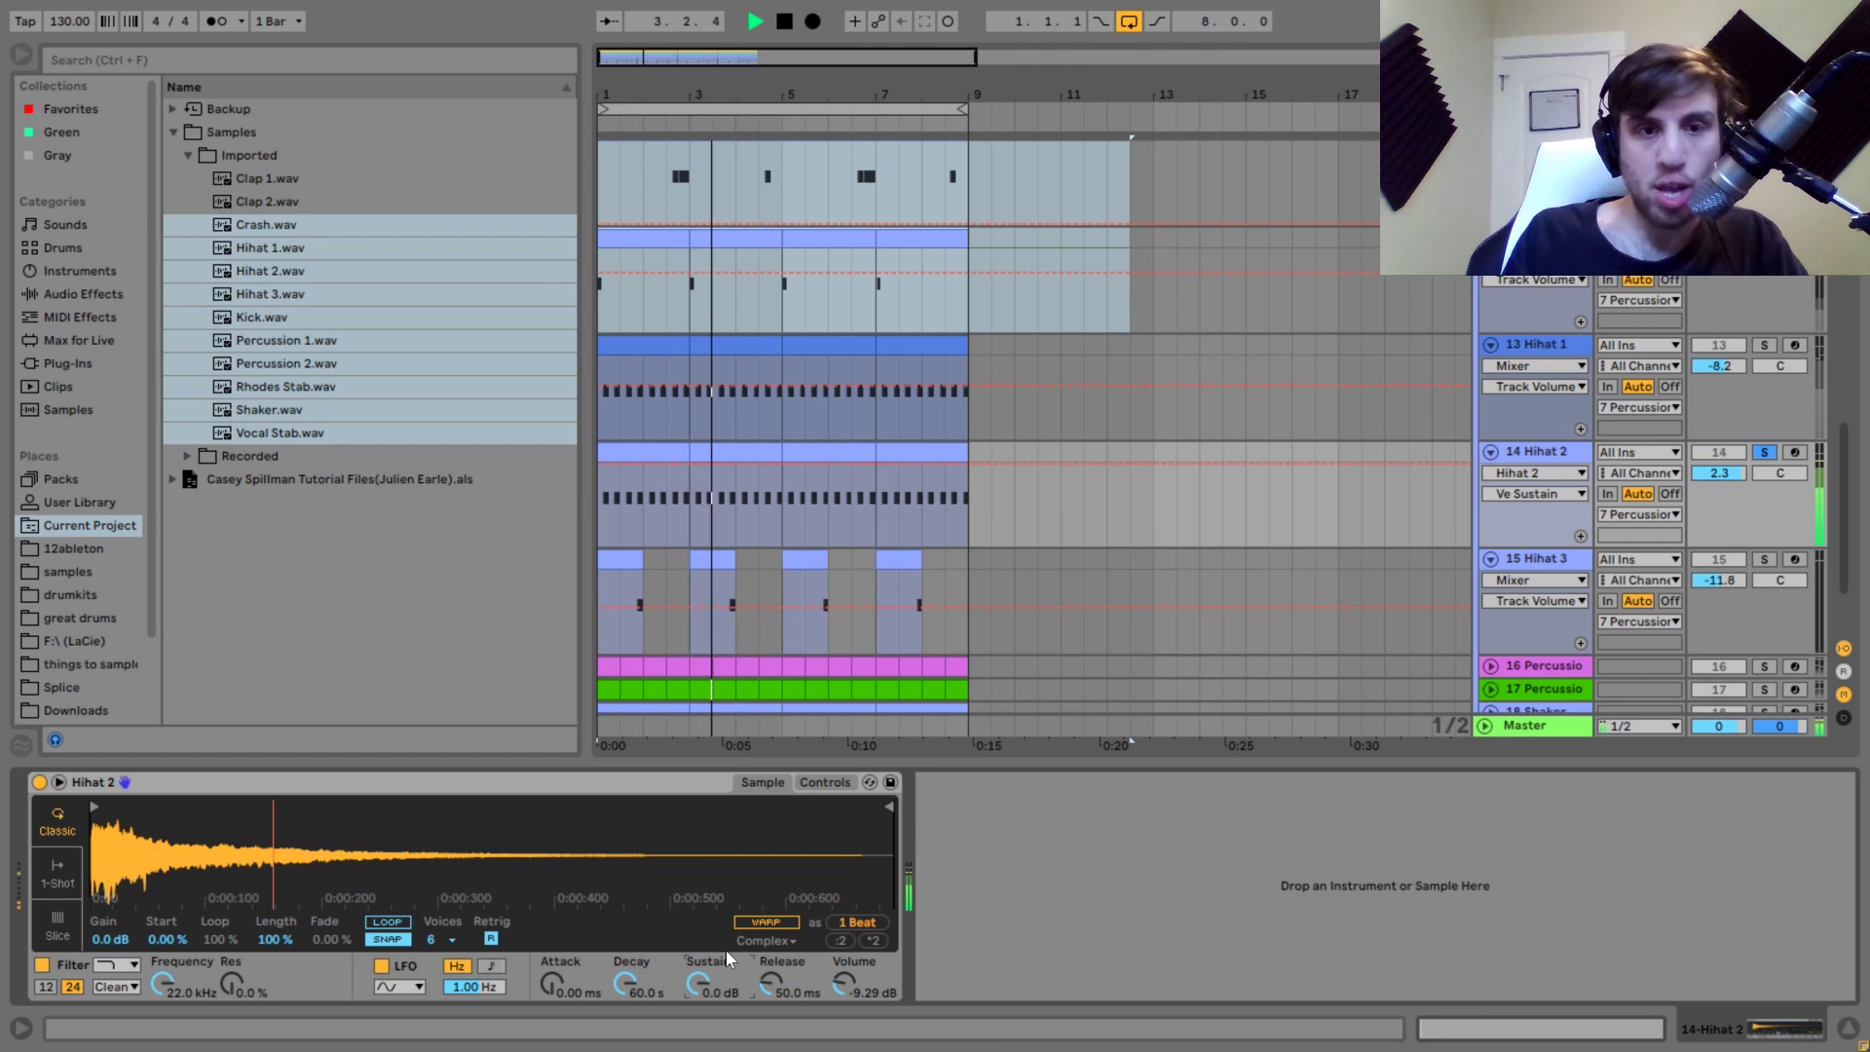
pyautogui.press('space')
pyautogui.click(1765, 453)
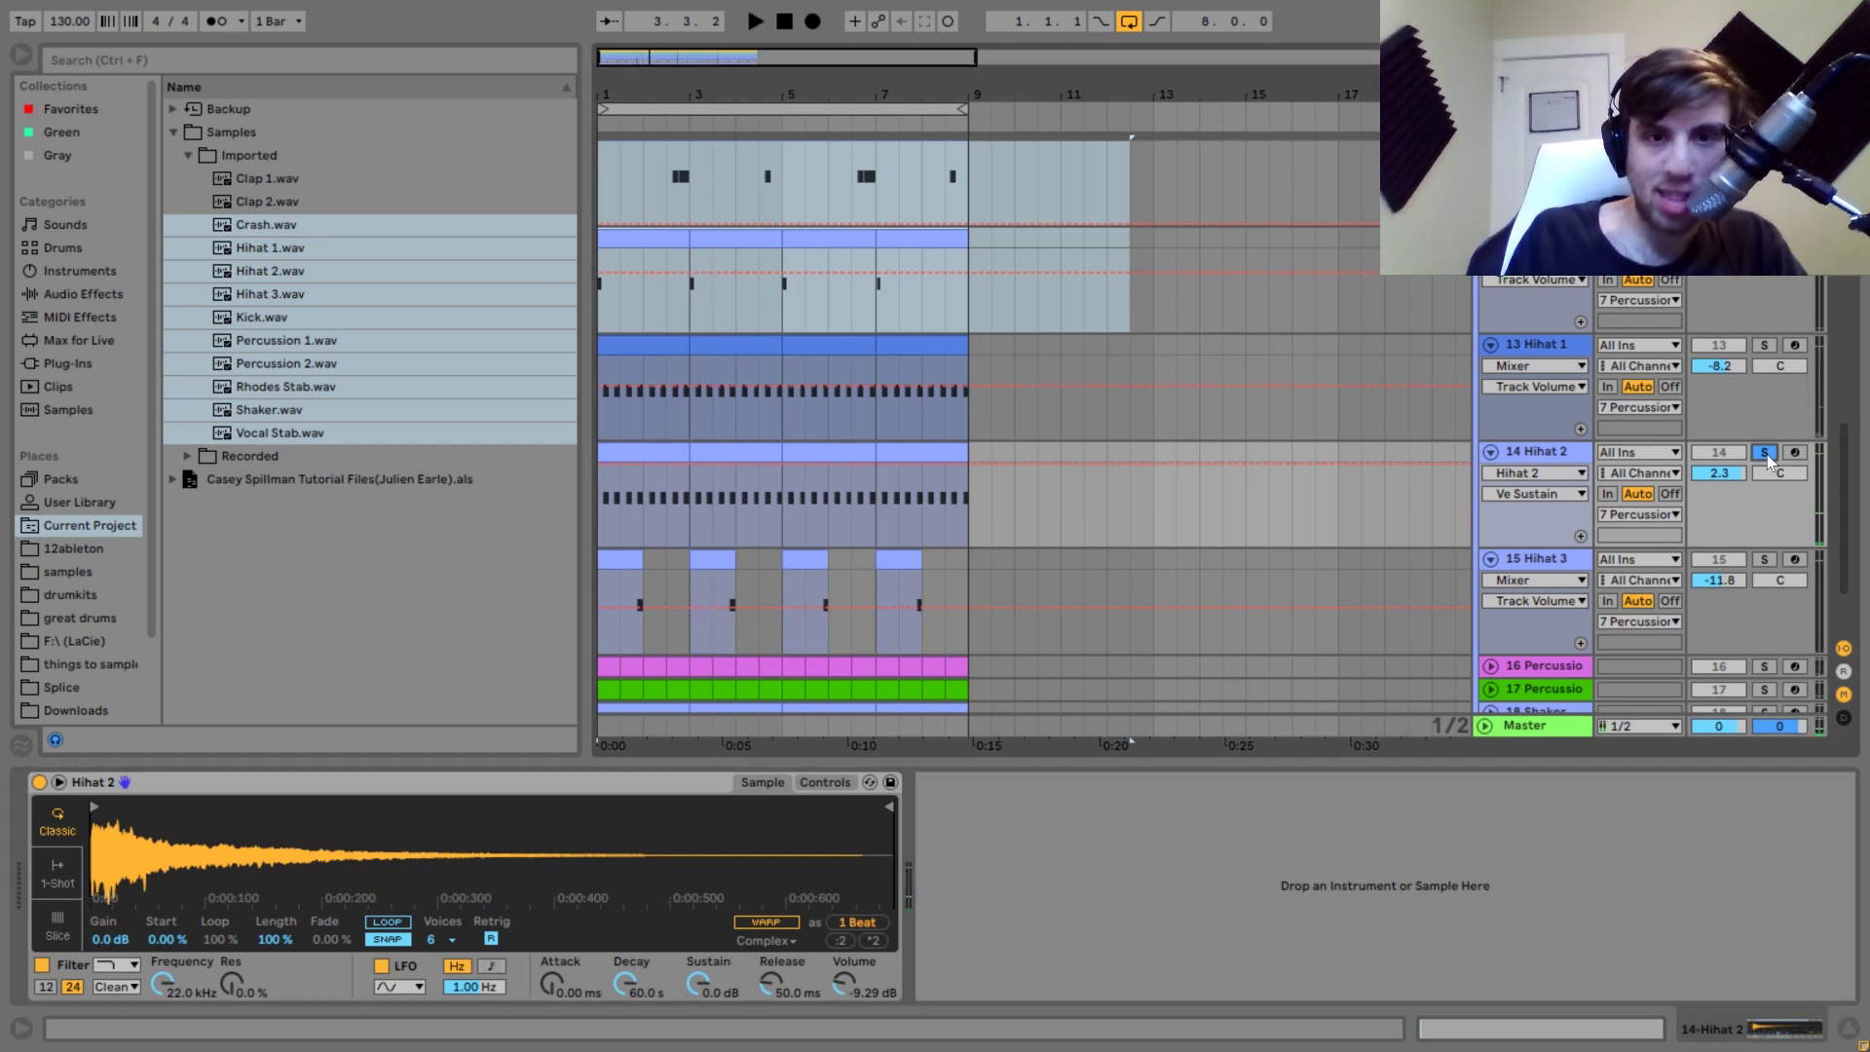
pyautogui.press('space')
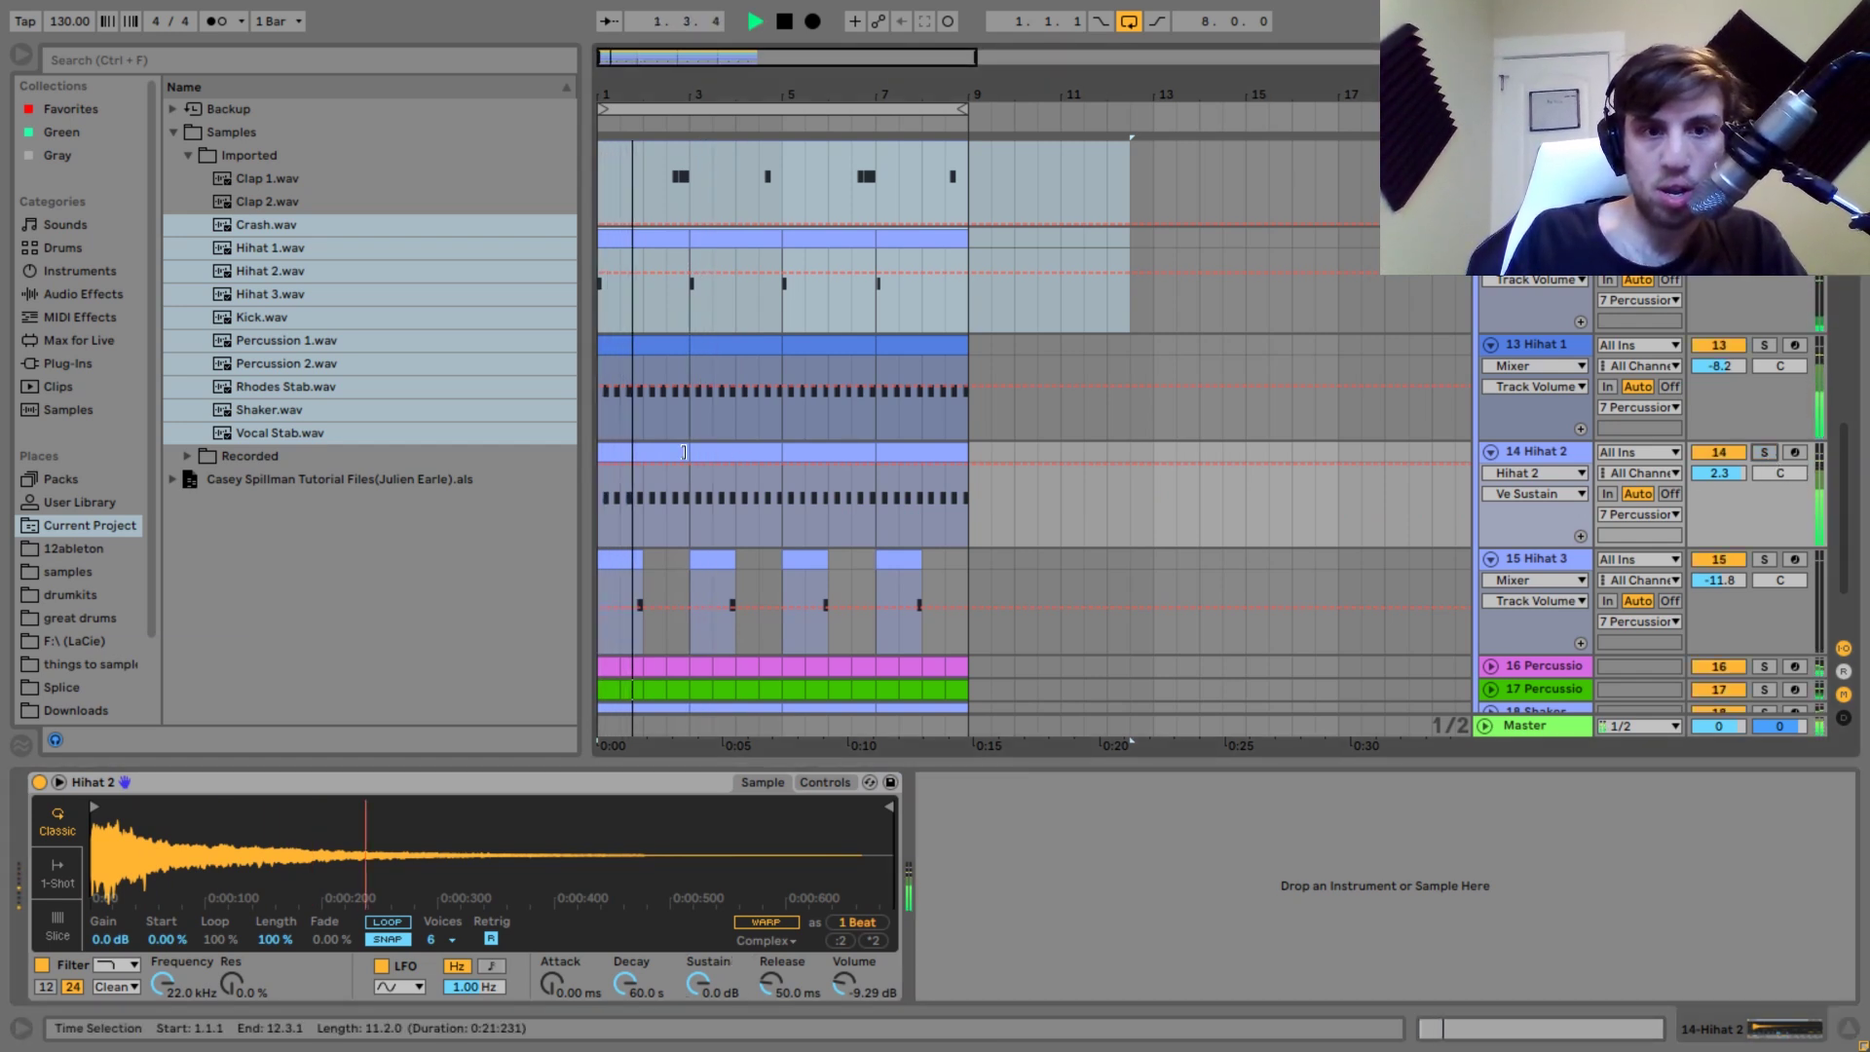
# Select Hihat 2's clip at bars 1–3 and 7–9, then scroll down to the lower tracks.
pyautogui.click(617, 453)
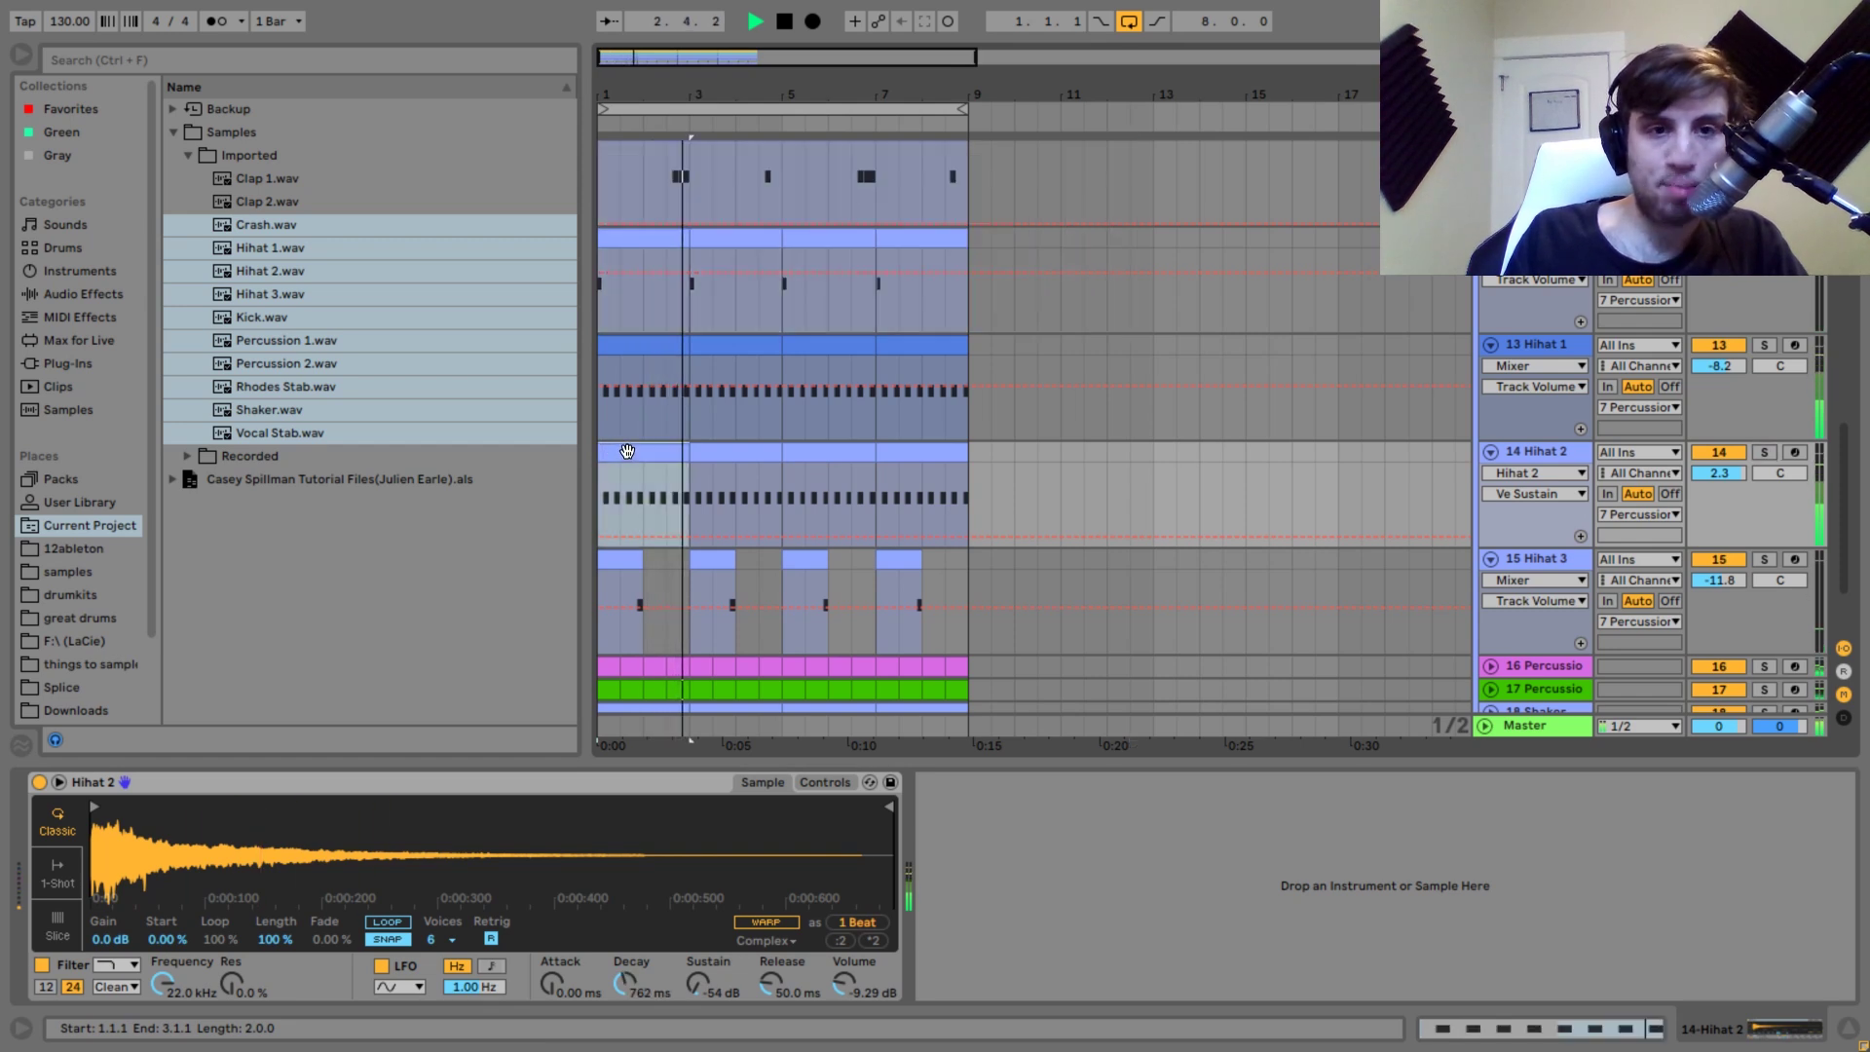
pyautogui.click(624, 451)
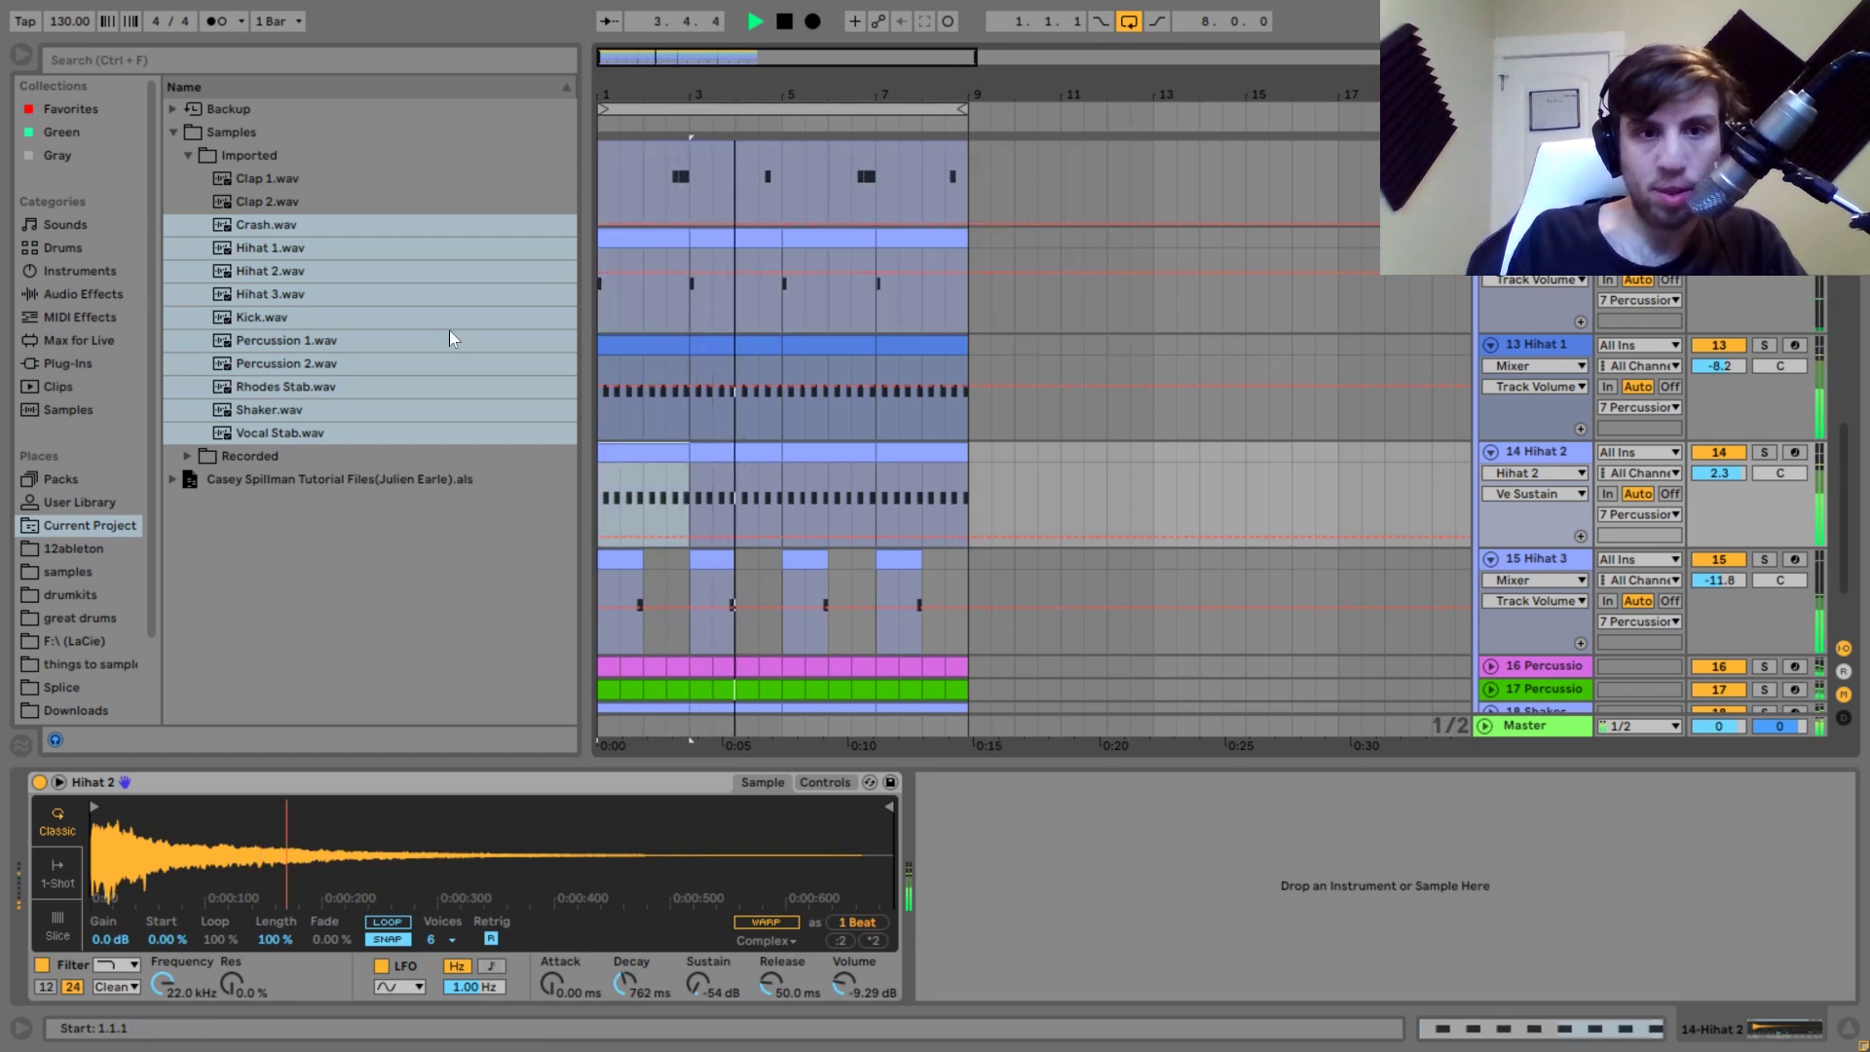
pyautogui.click(925, 457)
pyautogui.press('space')
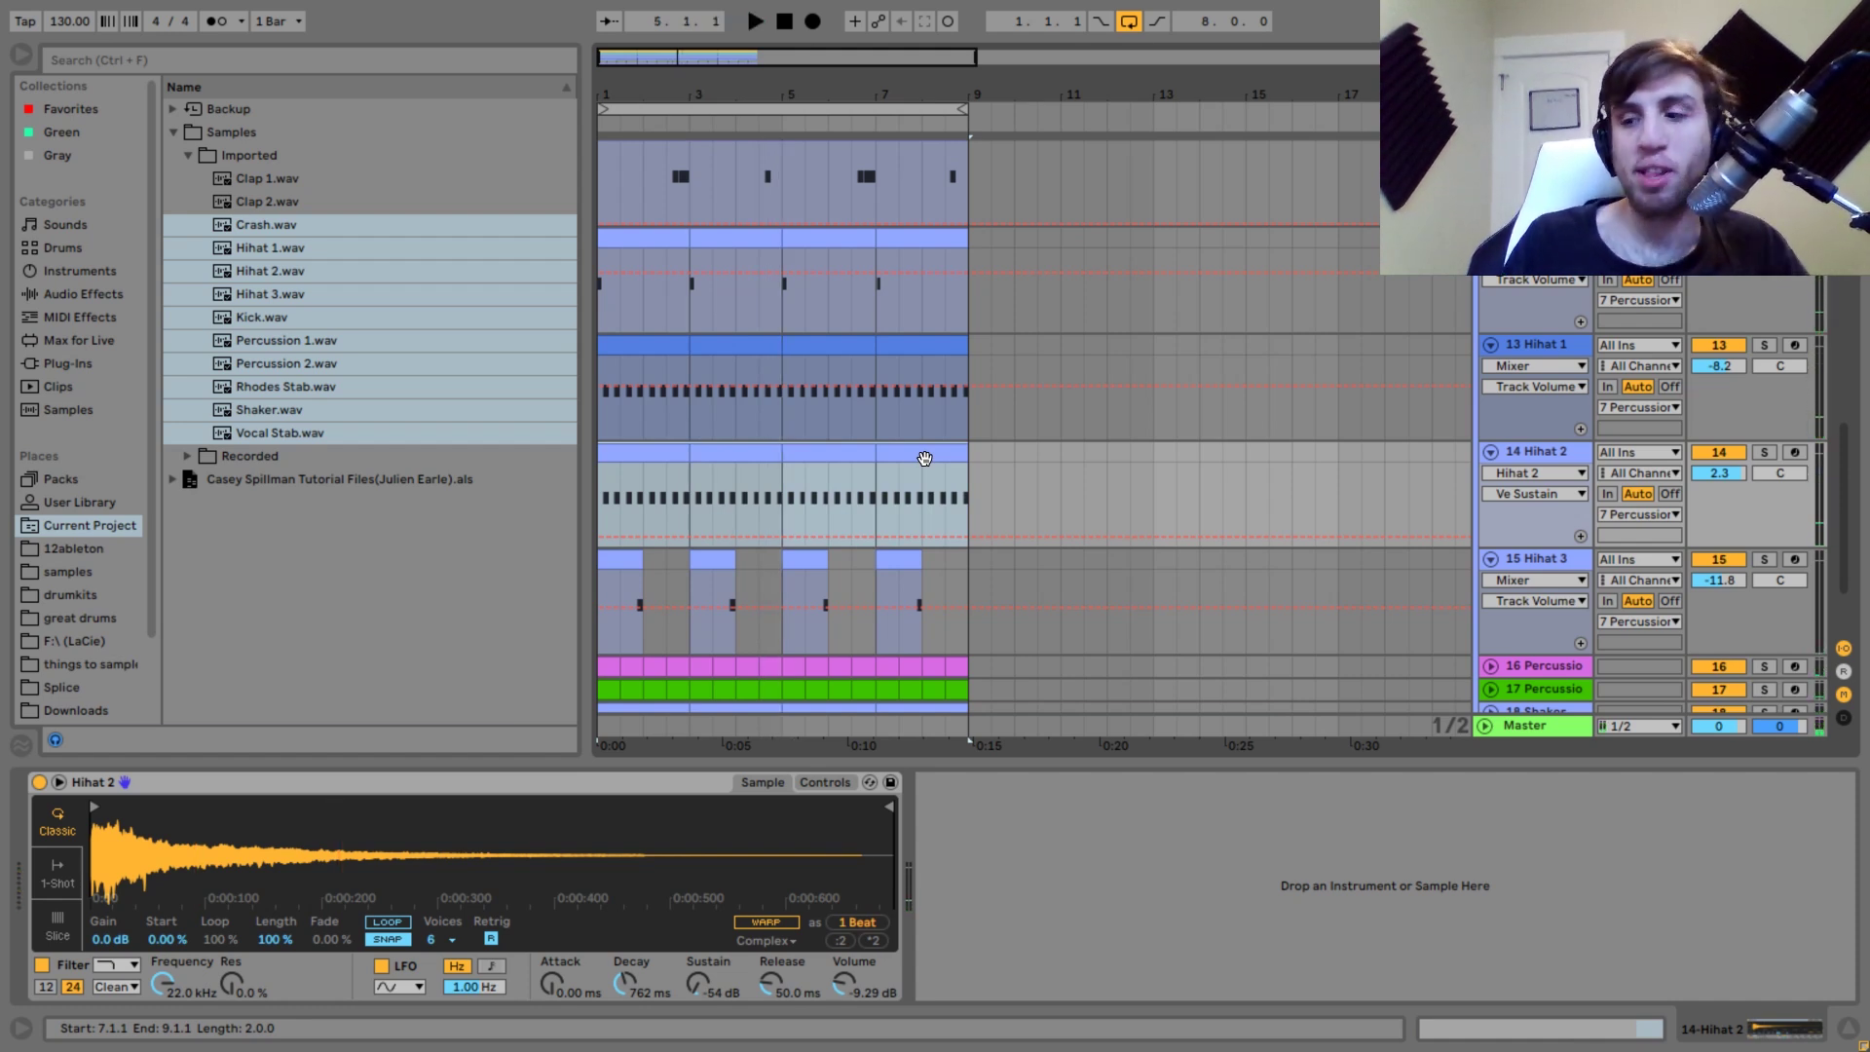
pyautogui.scroll(-2, 935, 446)
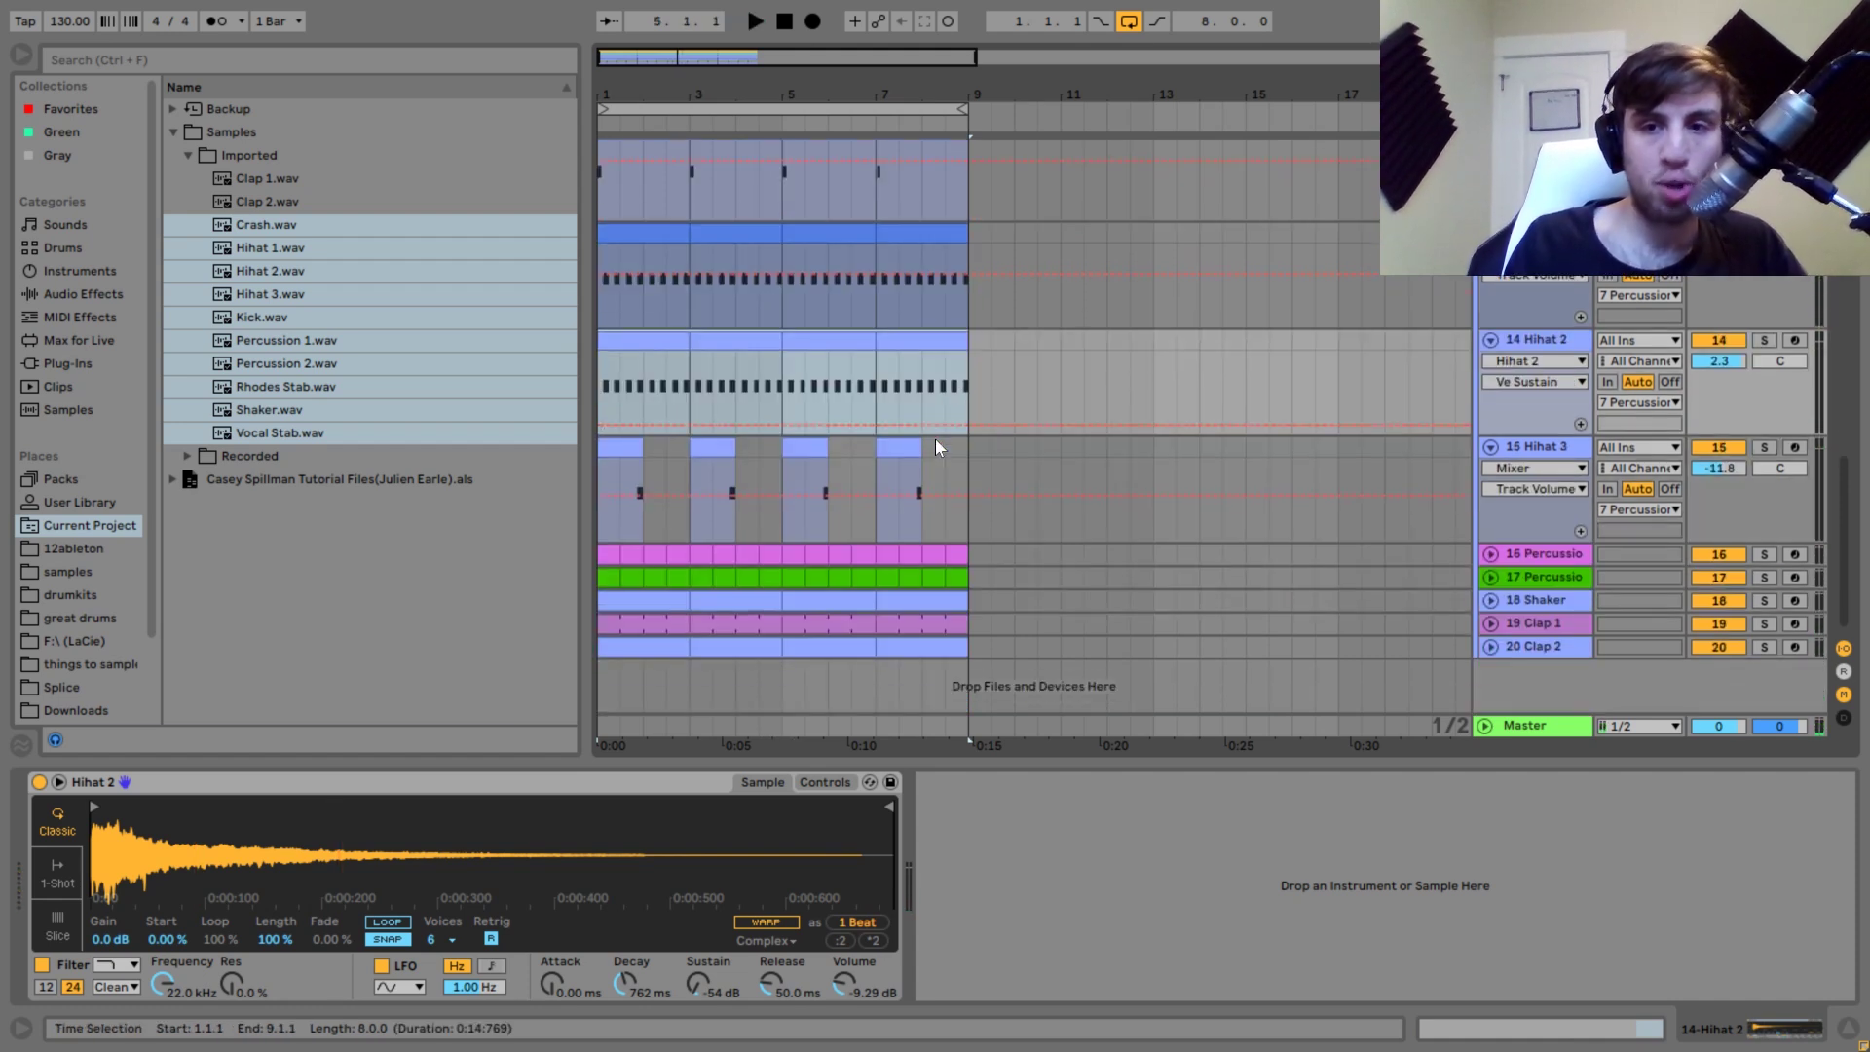
pyautogui.click(1547, 444)
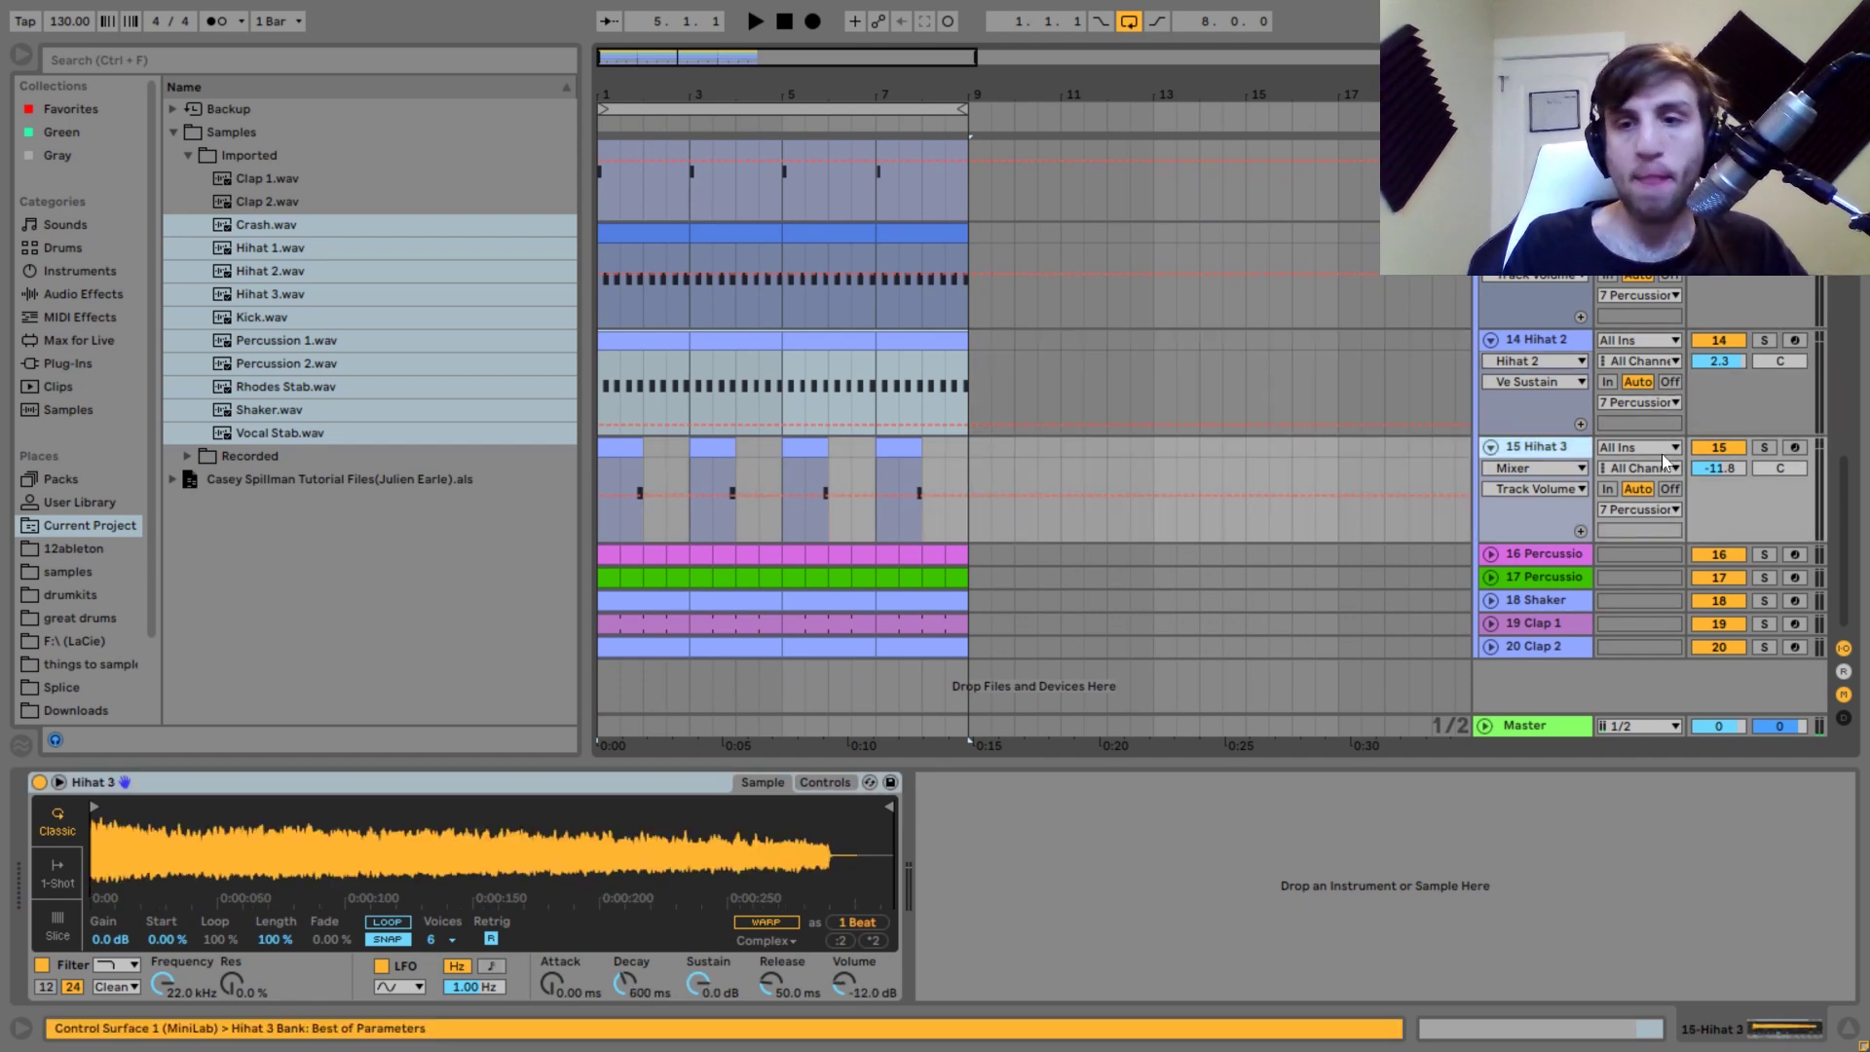
pyautogui.click(1764, 448)
pyautogui.press('space')
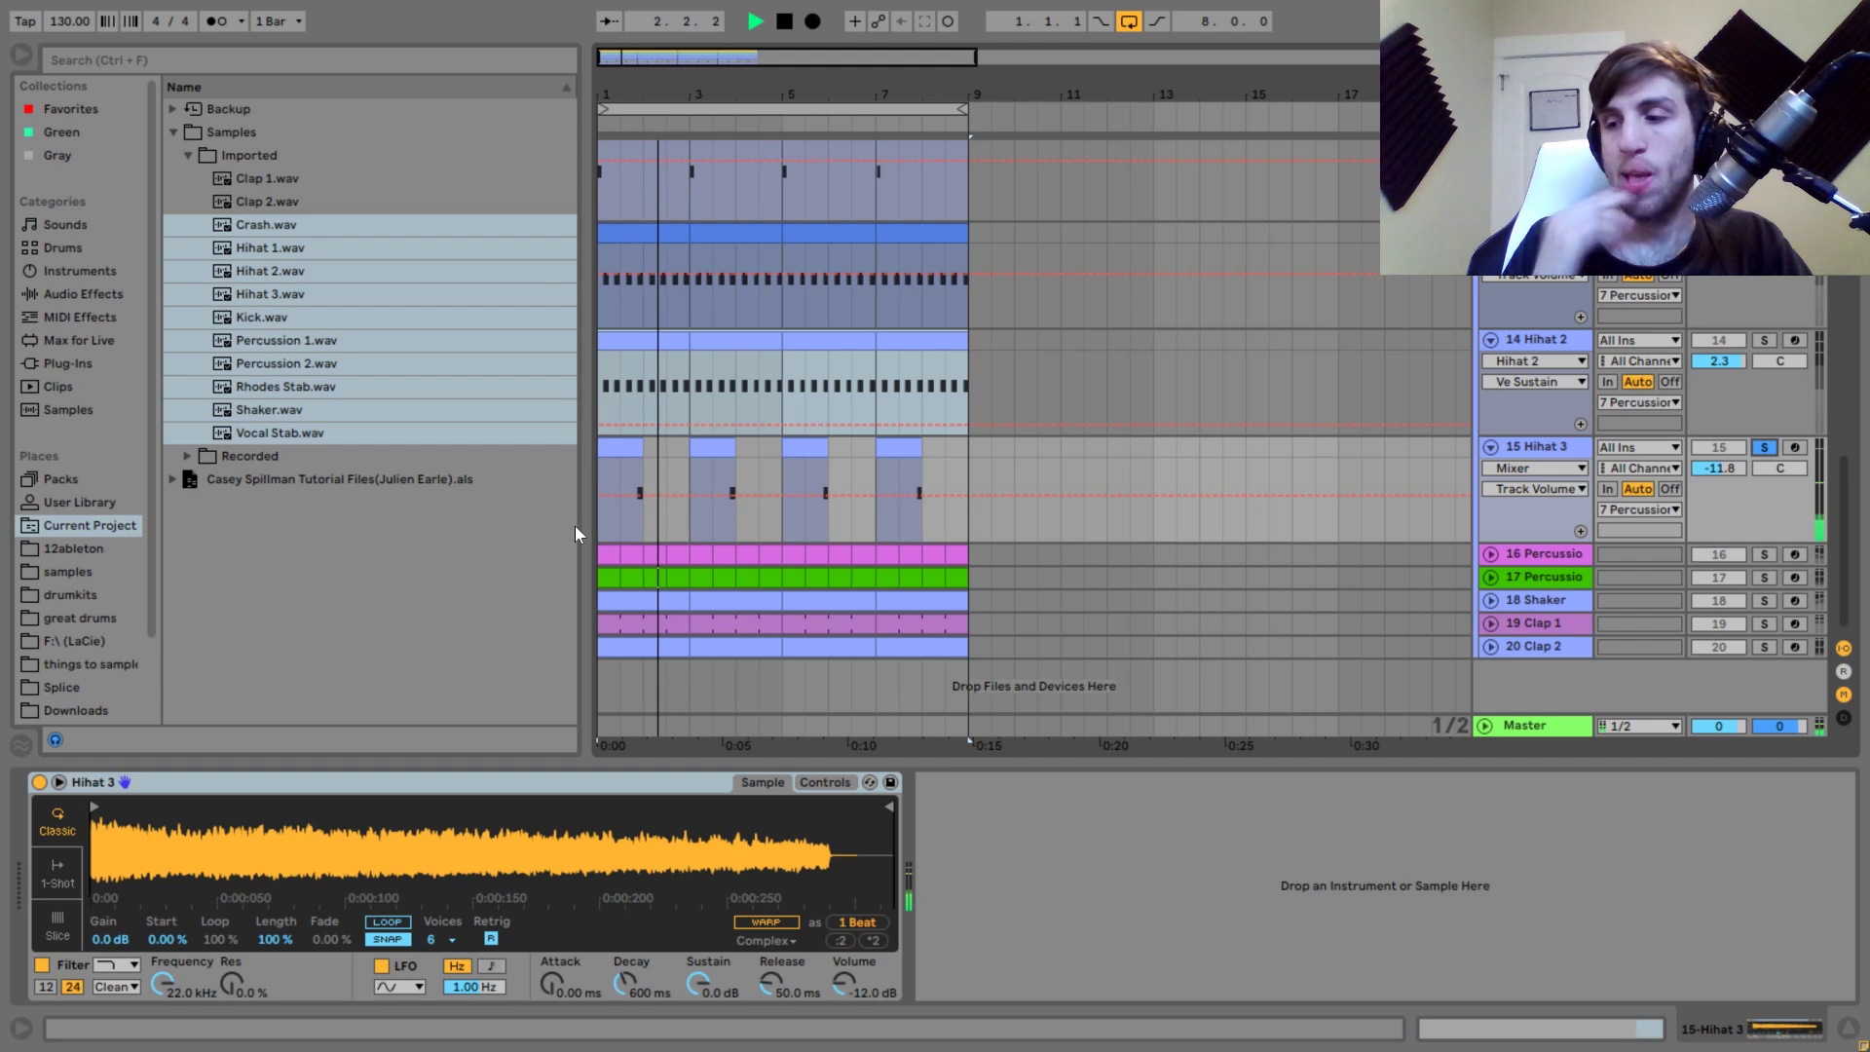
pyautogui.press('space')
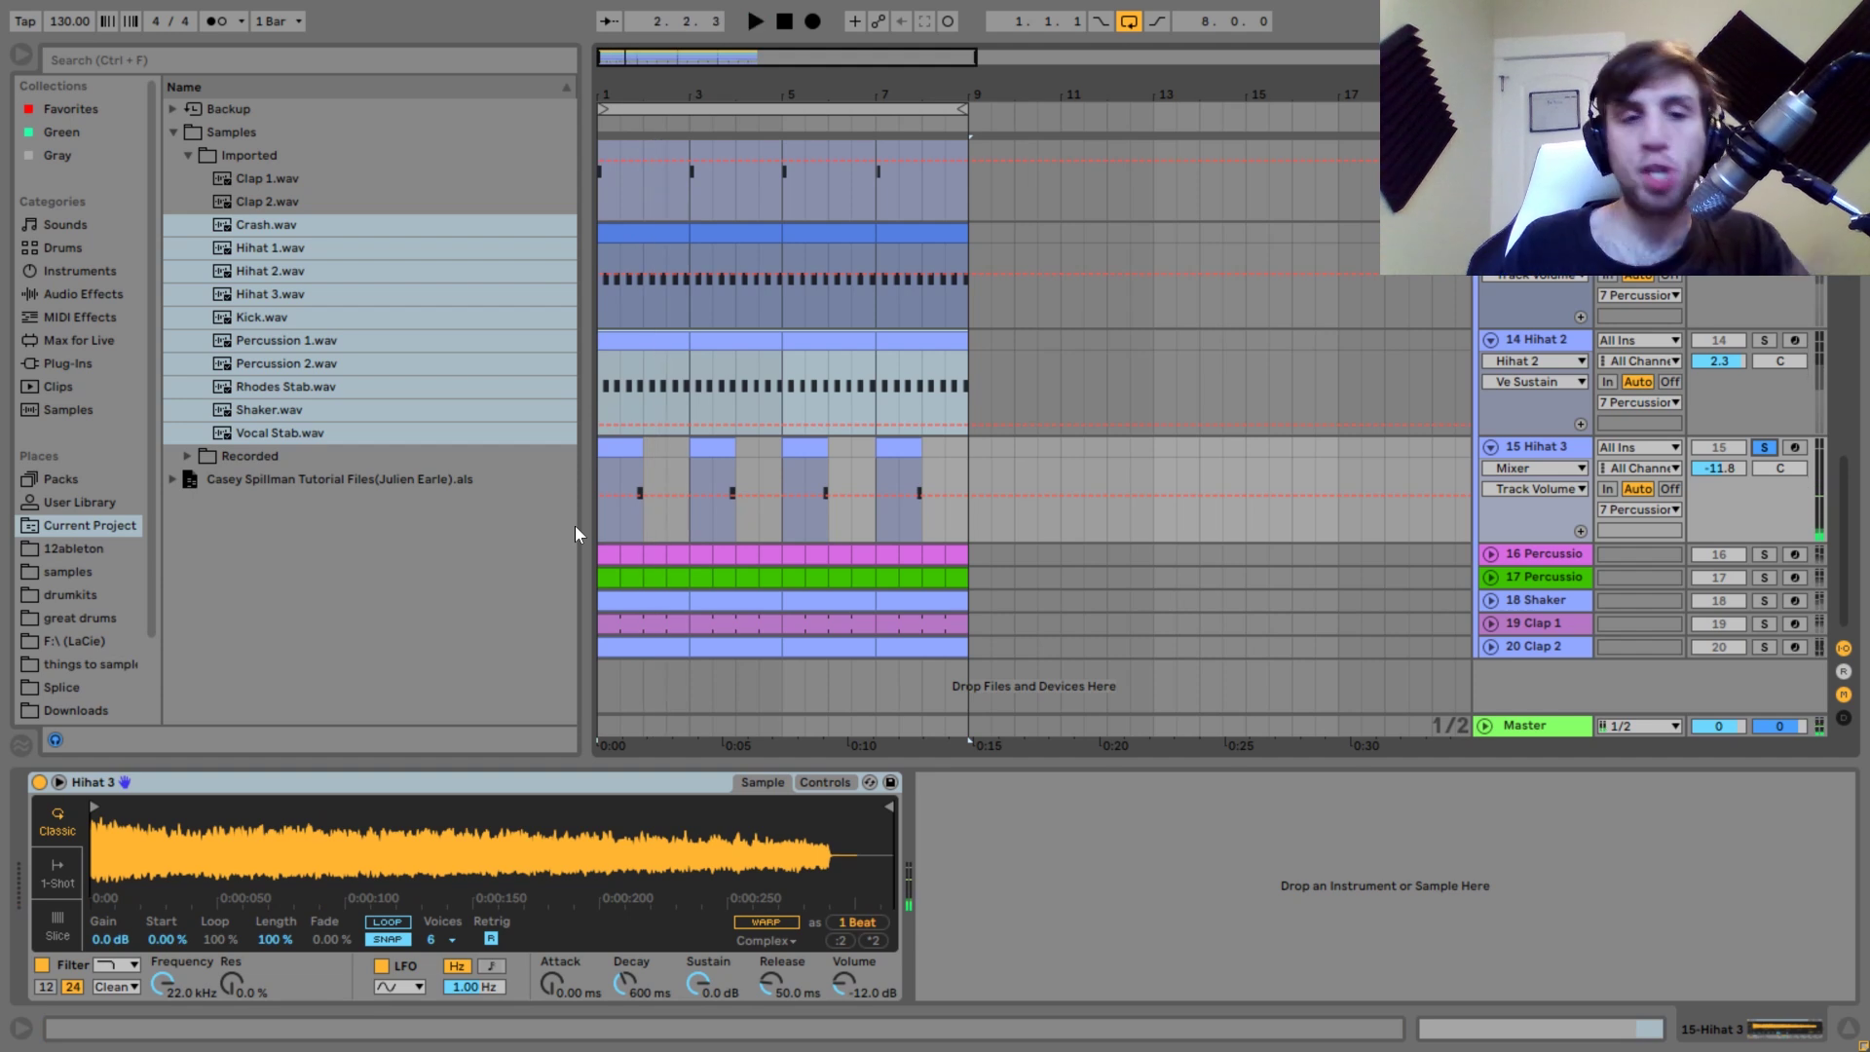
pyautogui.click(622, 470)
pyautogui.press('space')
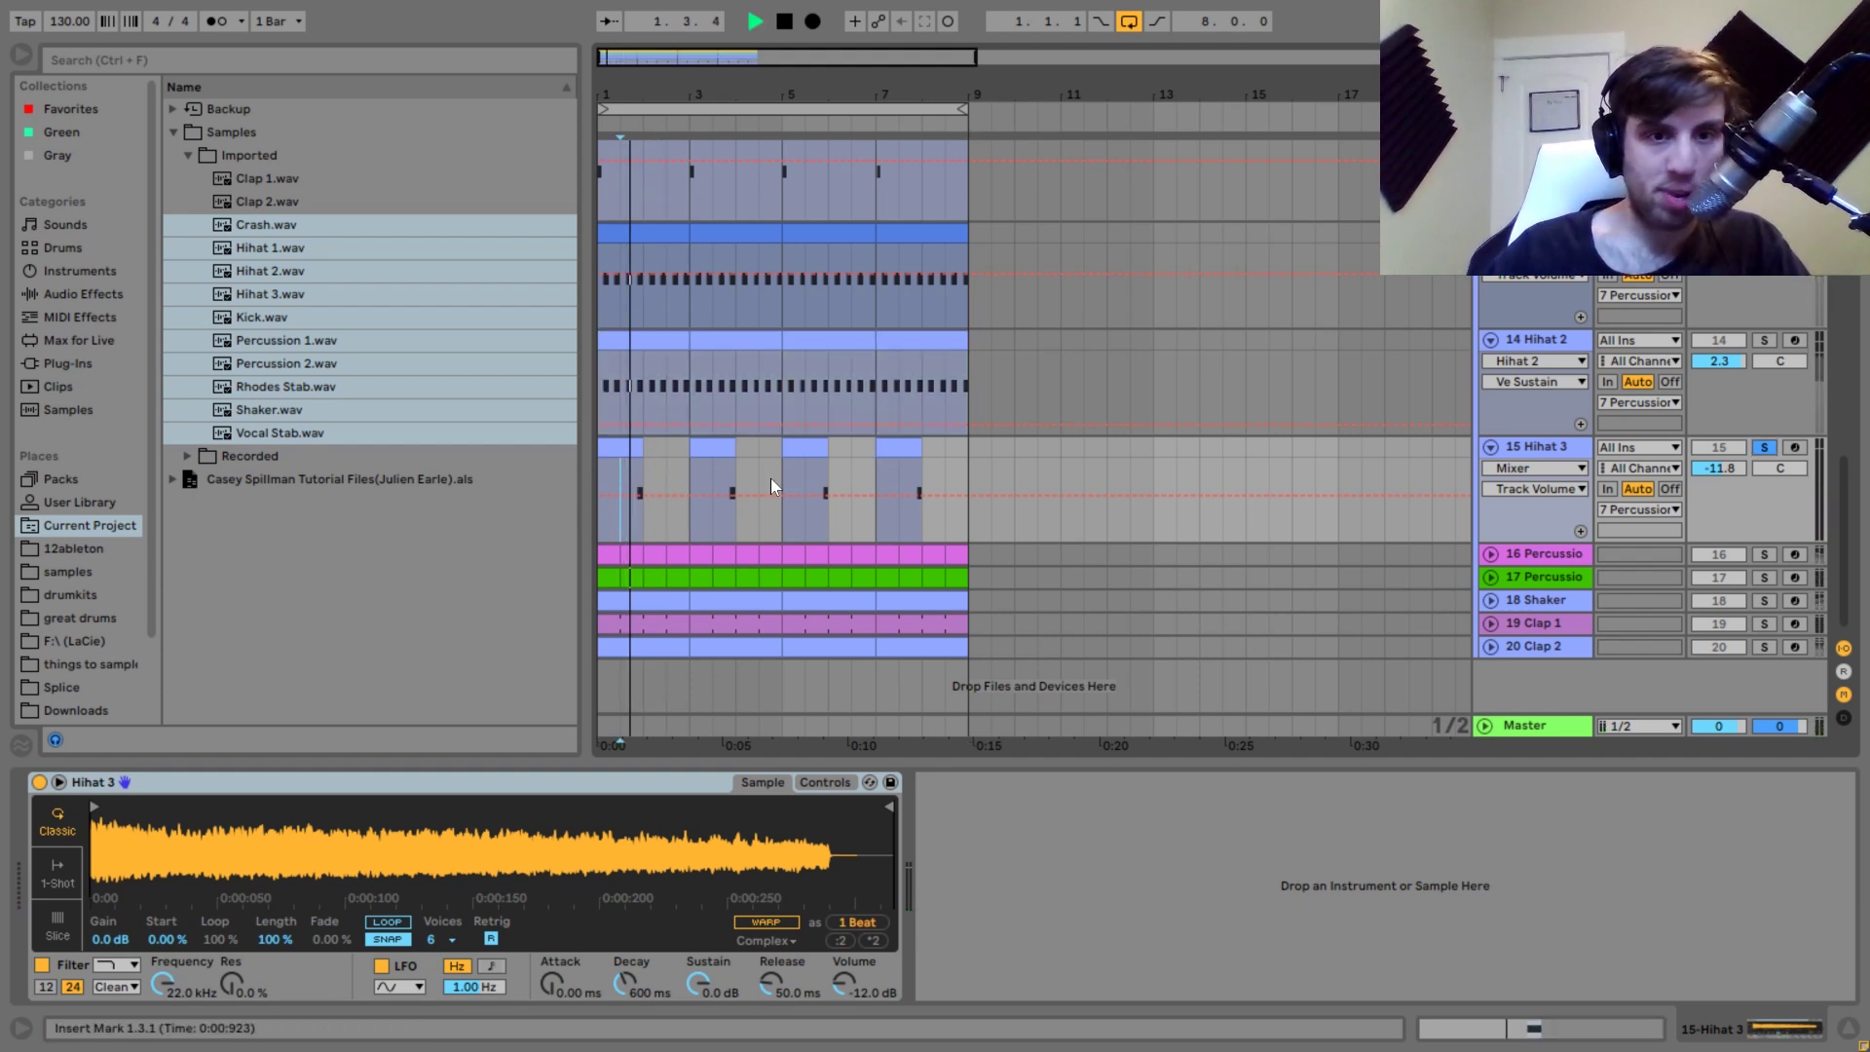
pyautogui.click(1762, 446)
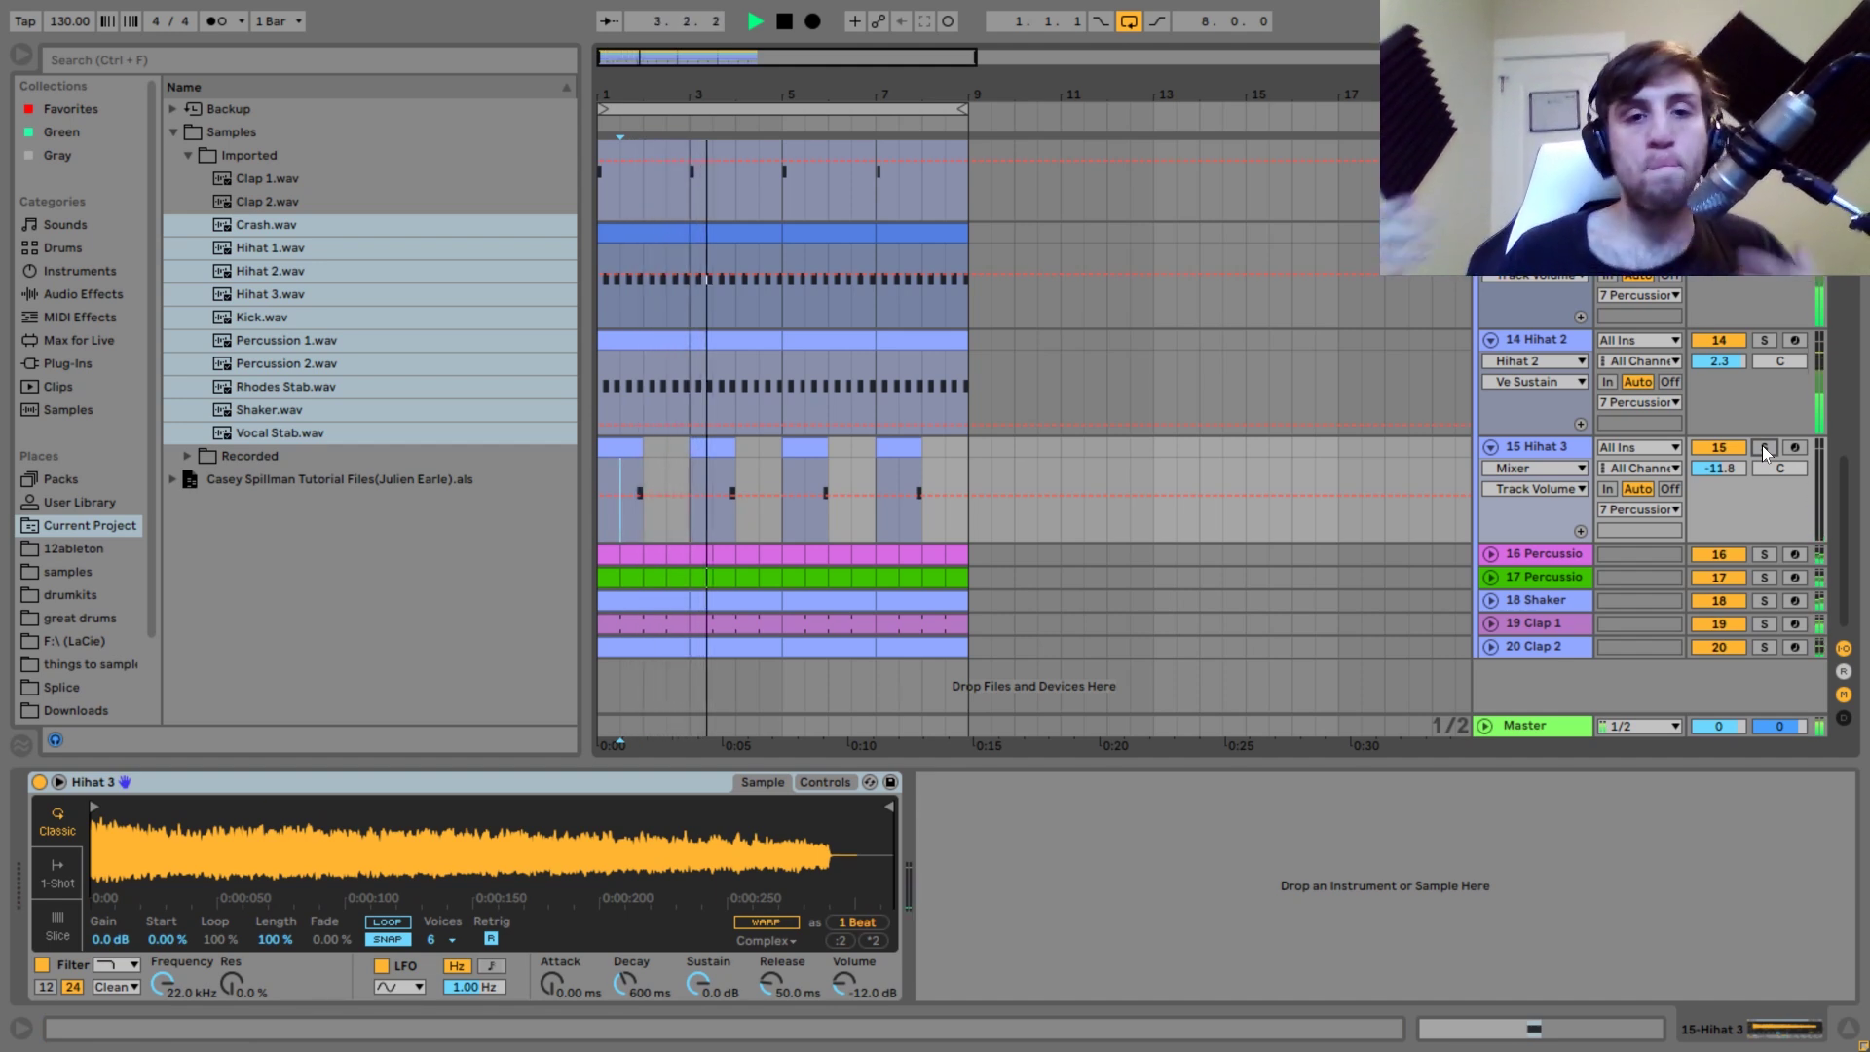
pyautogui.press('space')
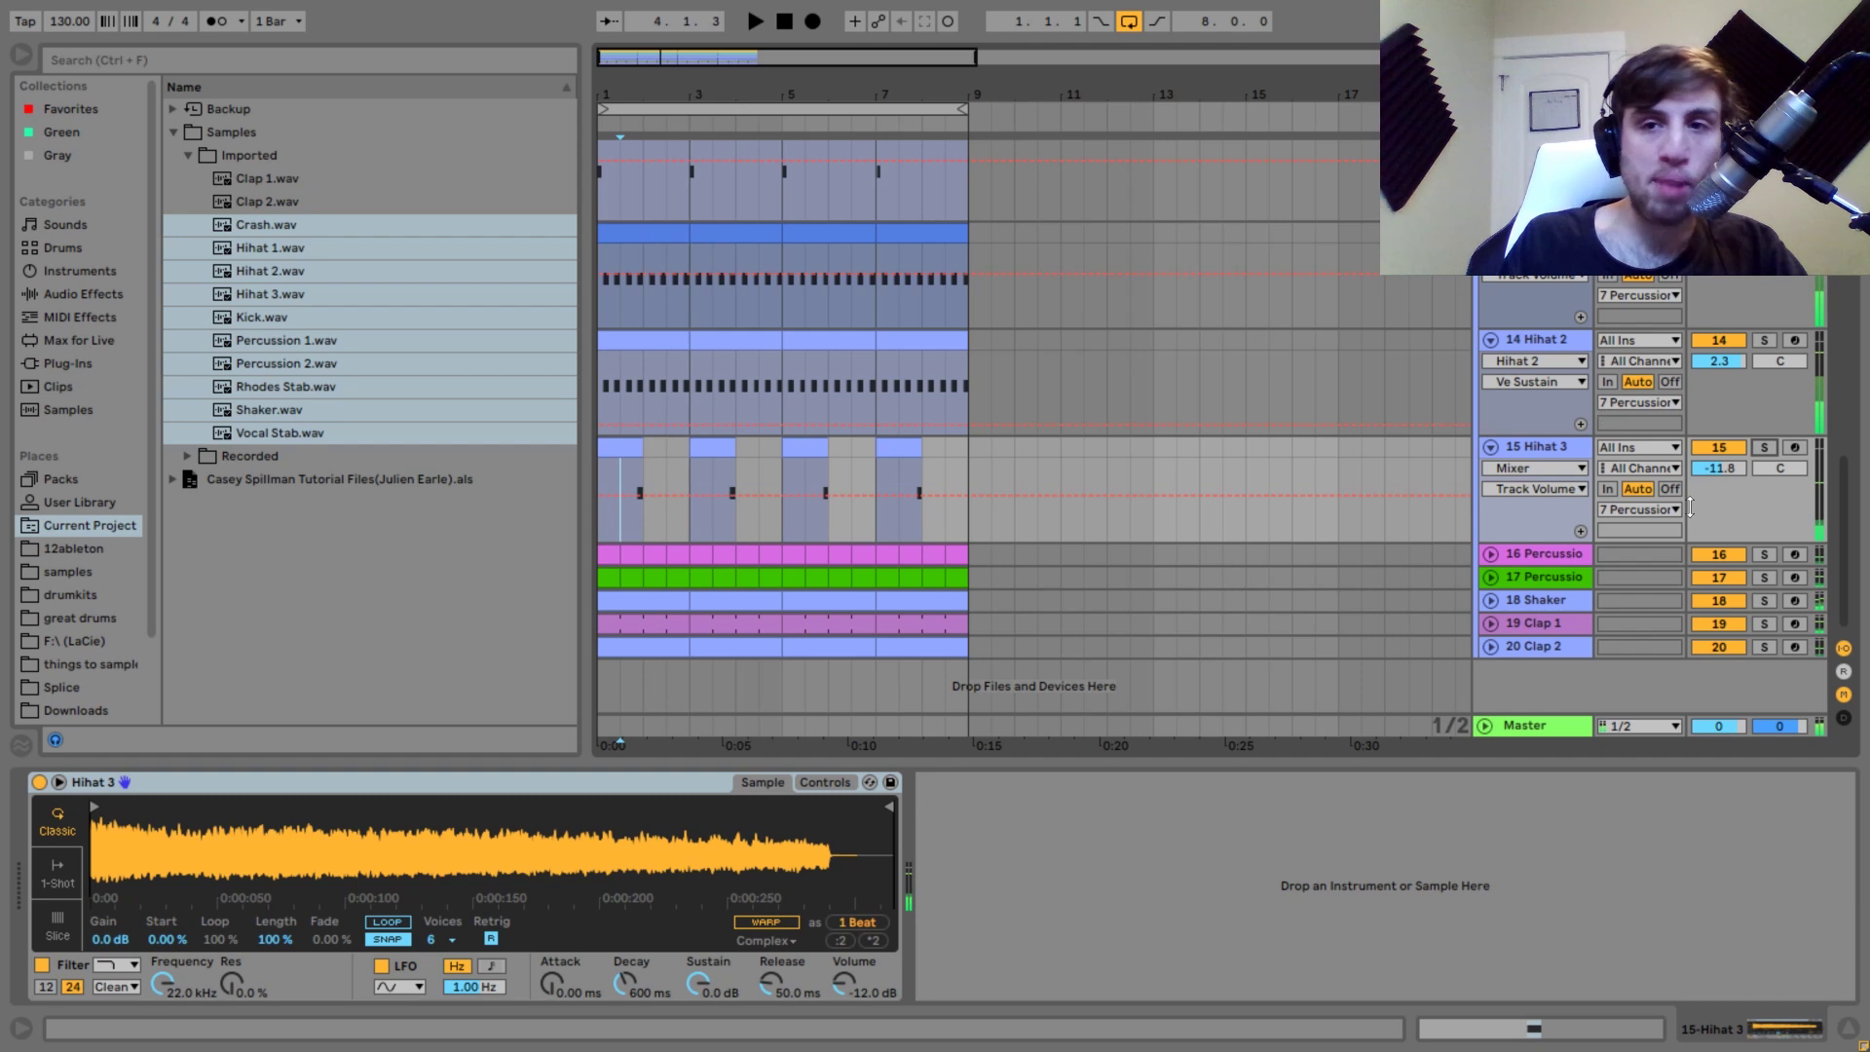
pyautogui.scroll(5, 1607, 390)
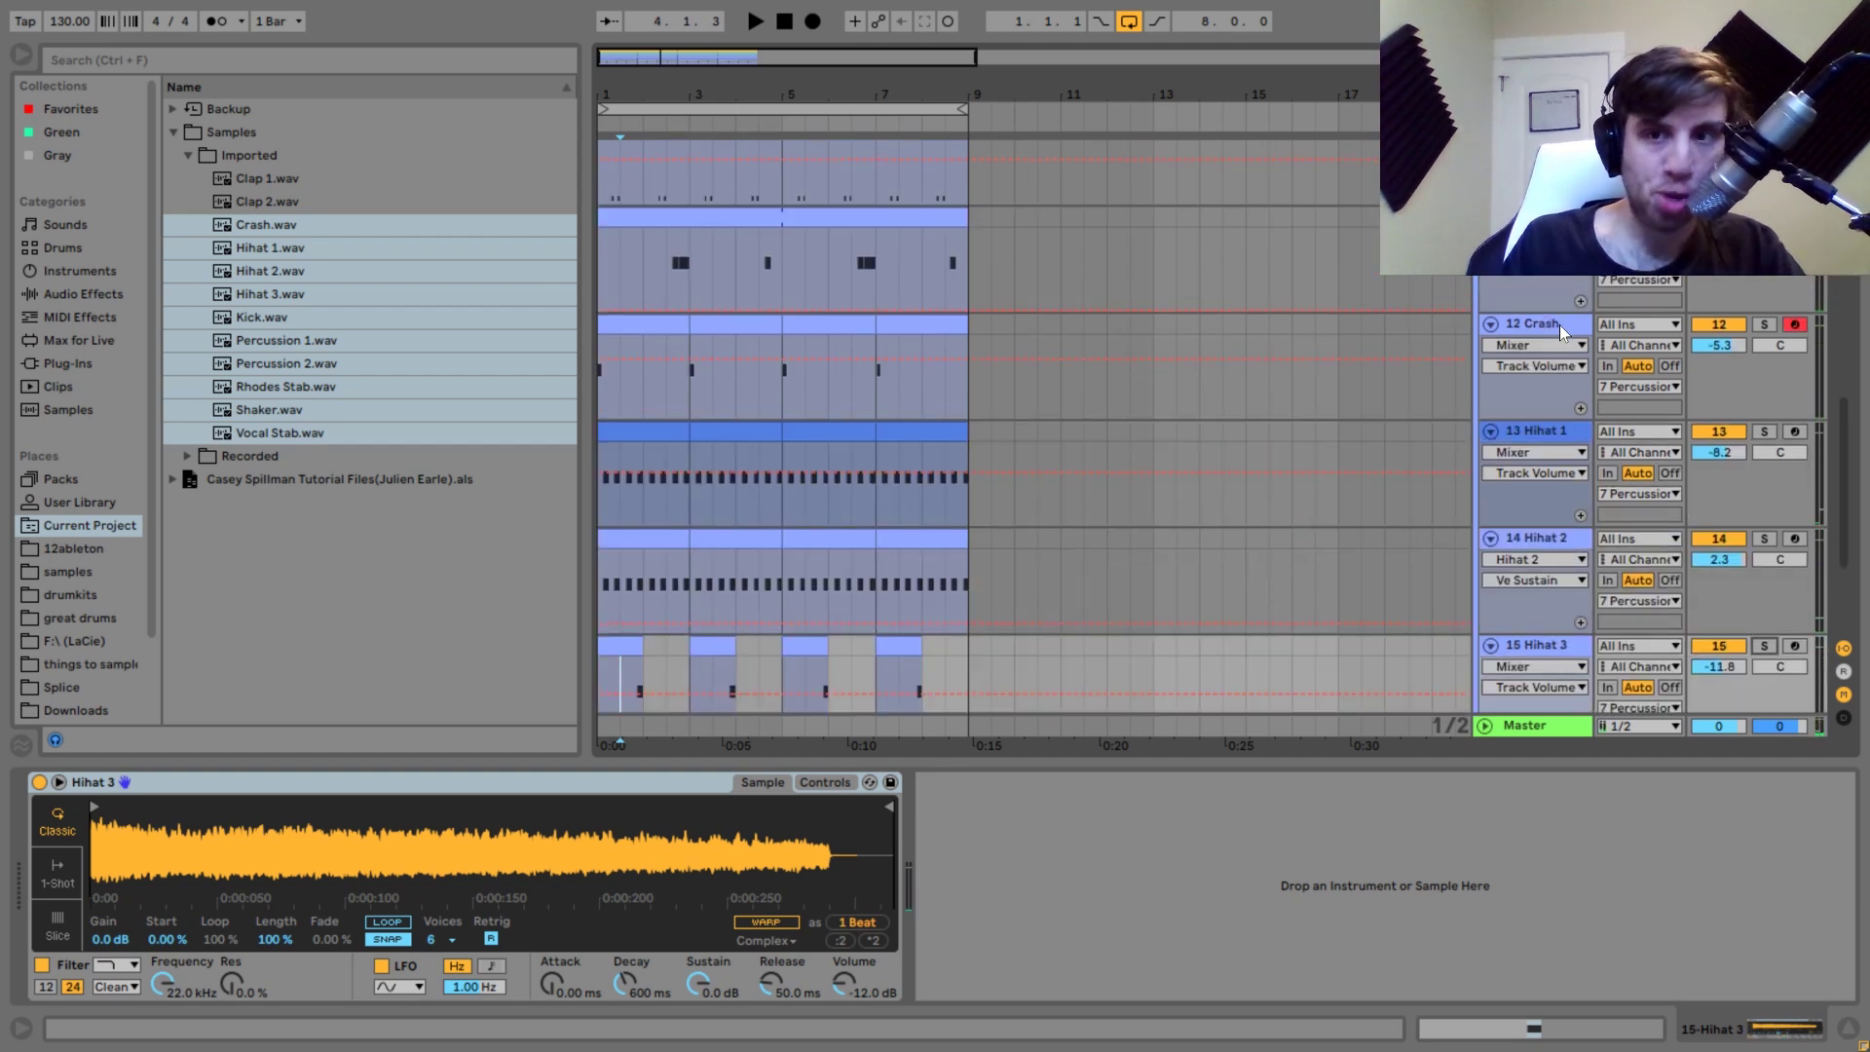
pyautogui.scroll(-4, 1564, 324)
pyautogui.press('space')
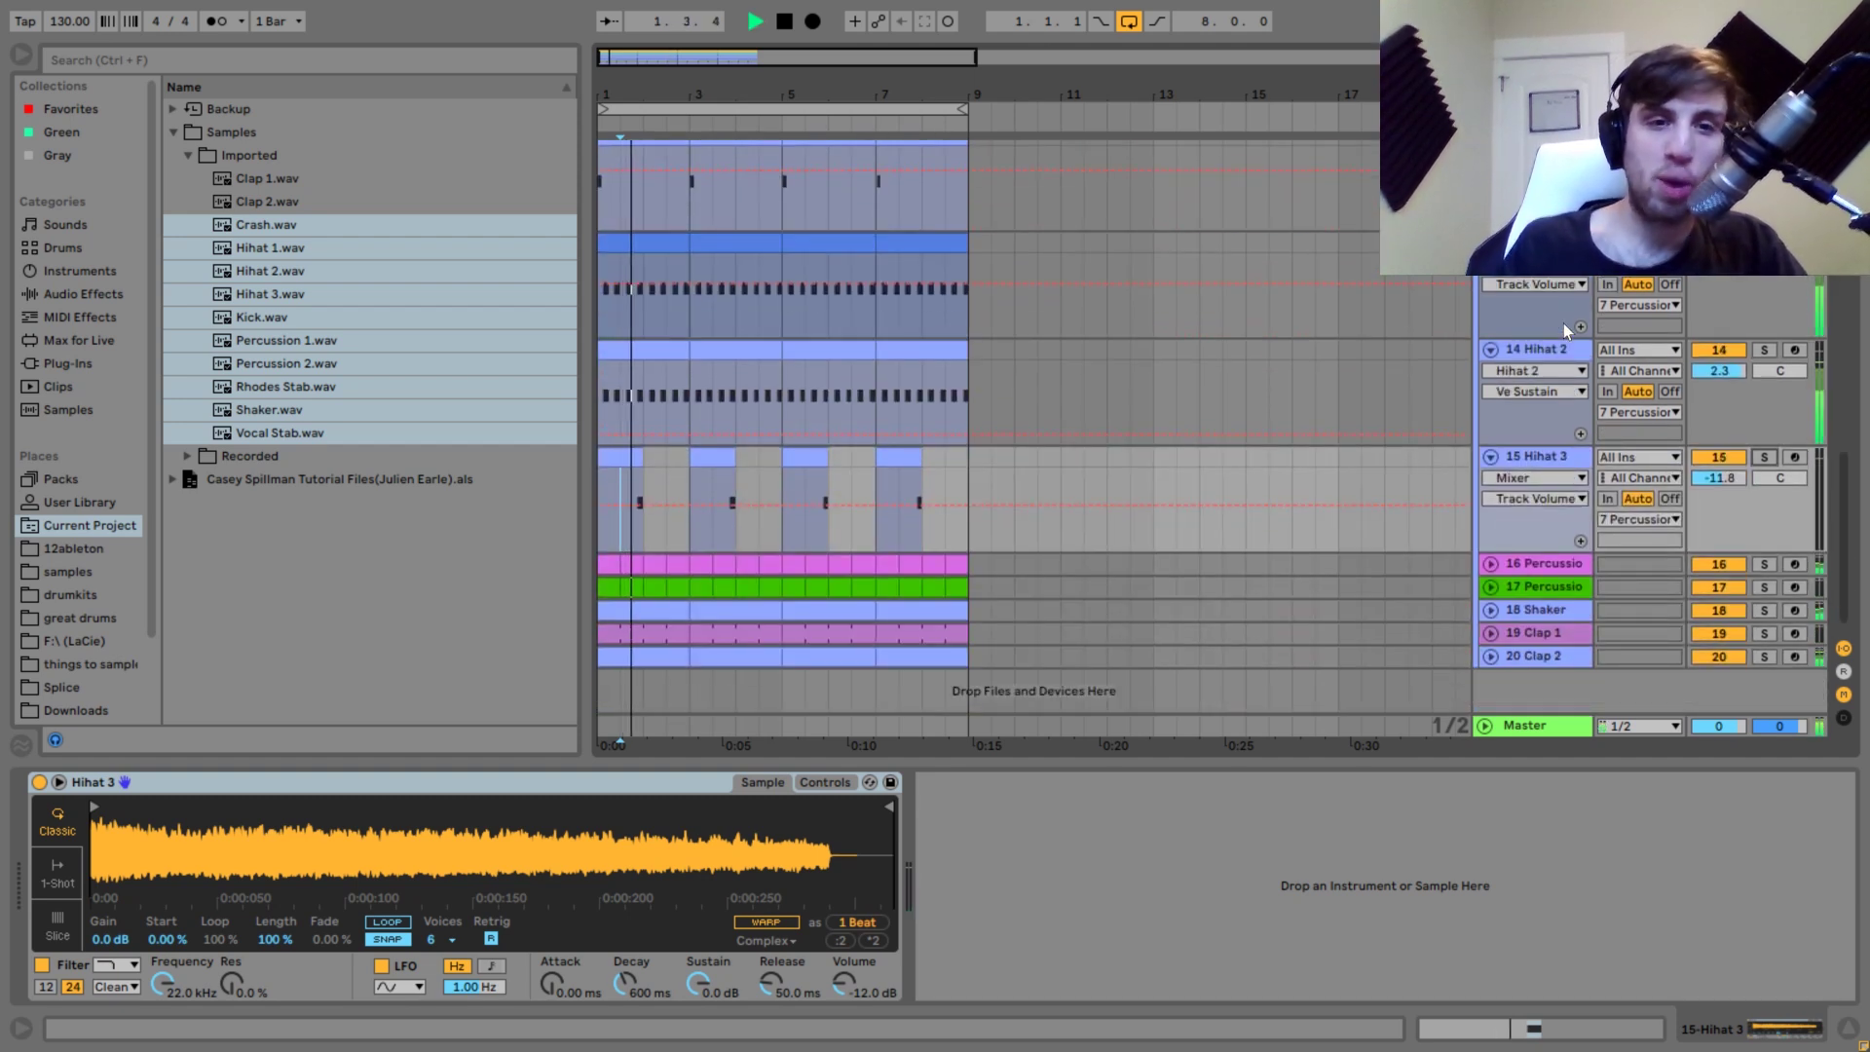
pyautogui.press('space')
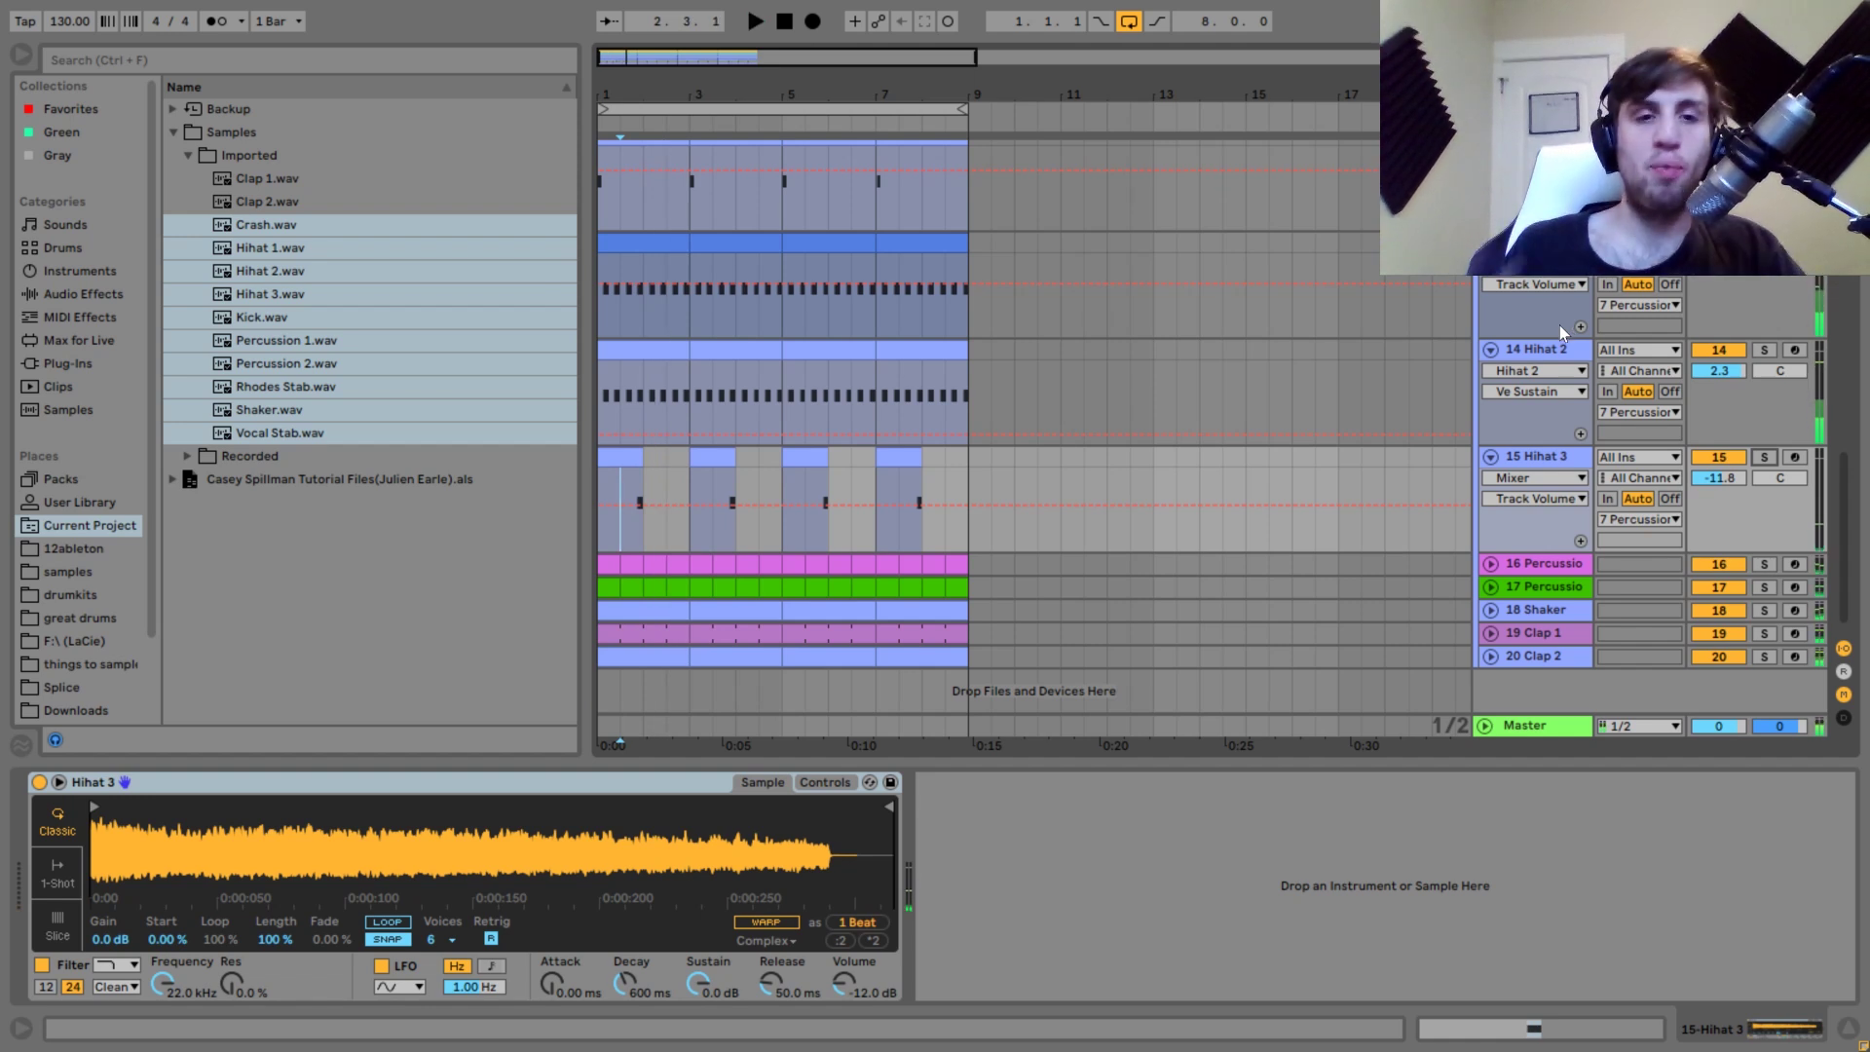
pyautogui.press('space')
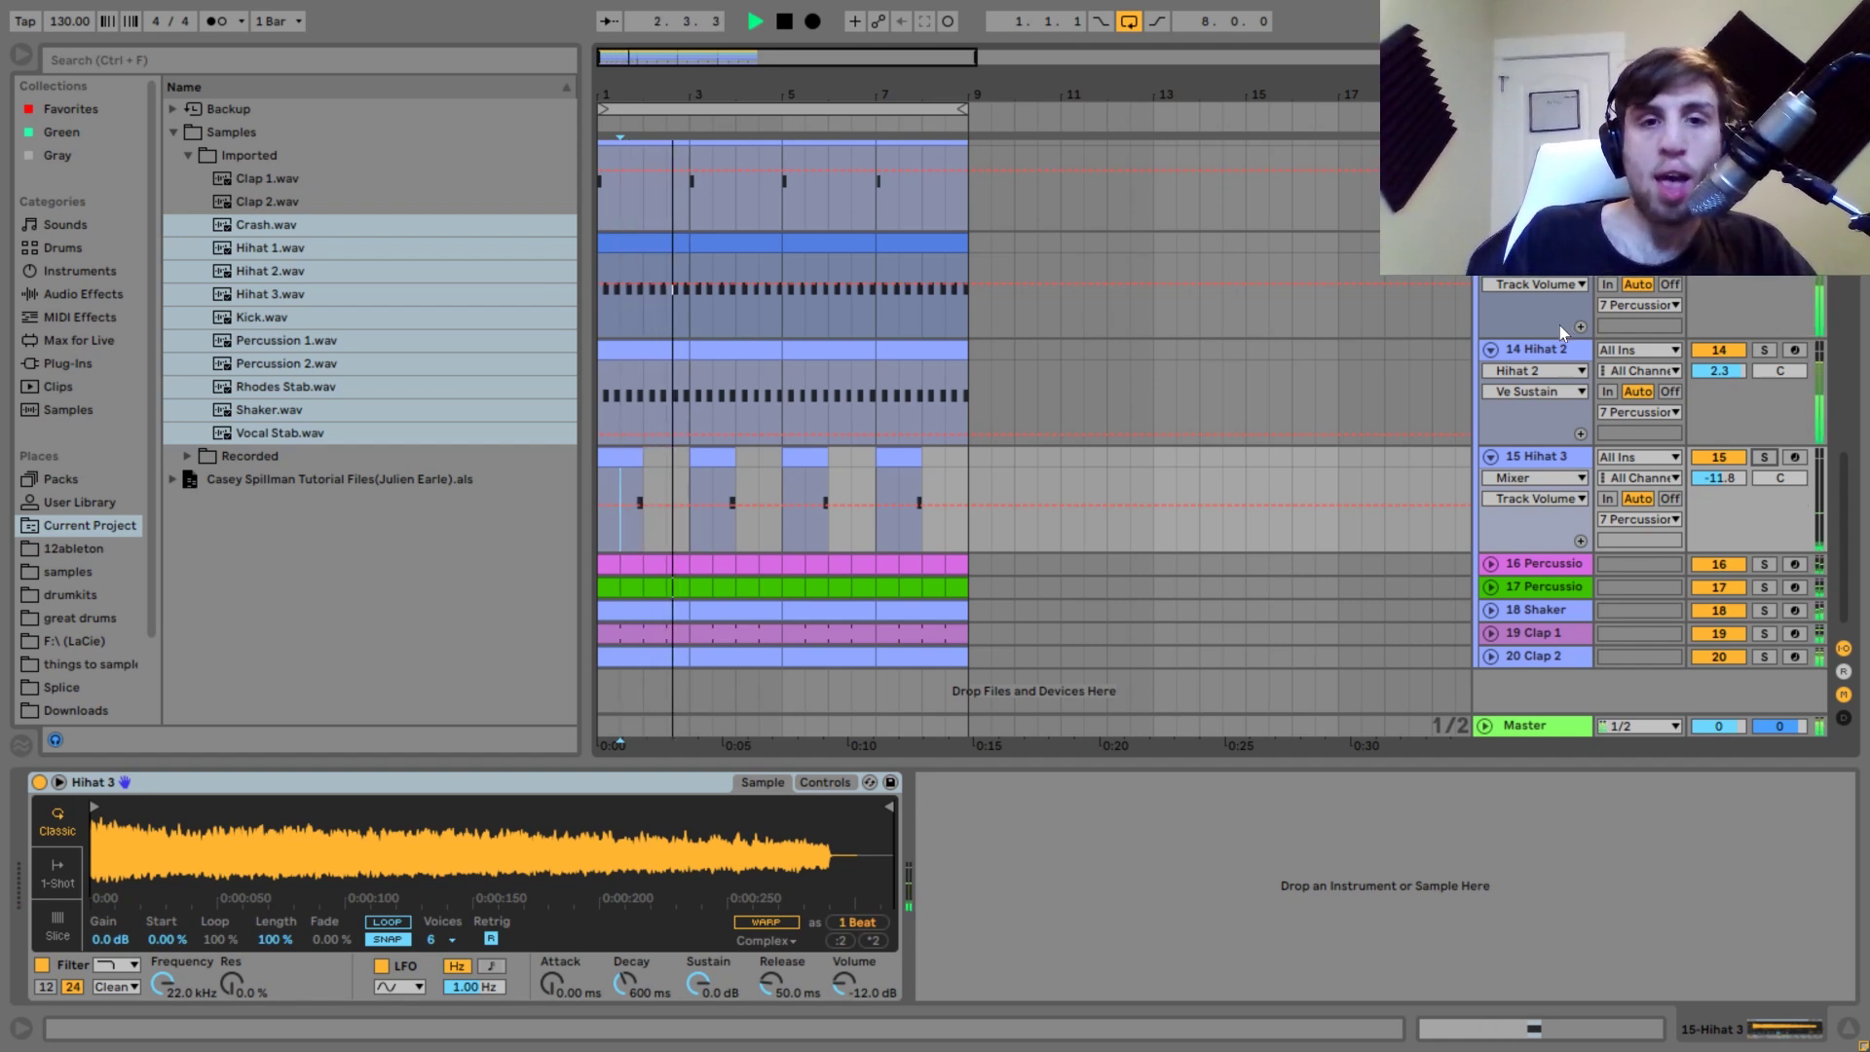
pyautogui.press('space')
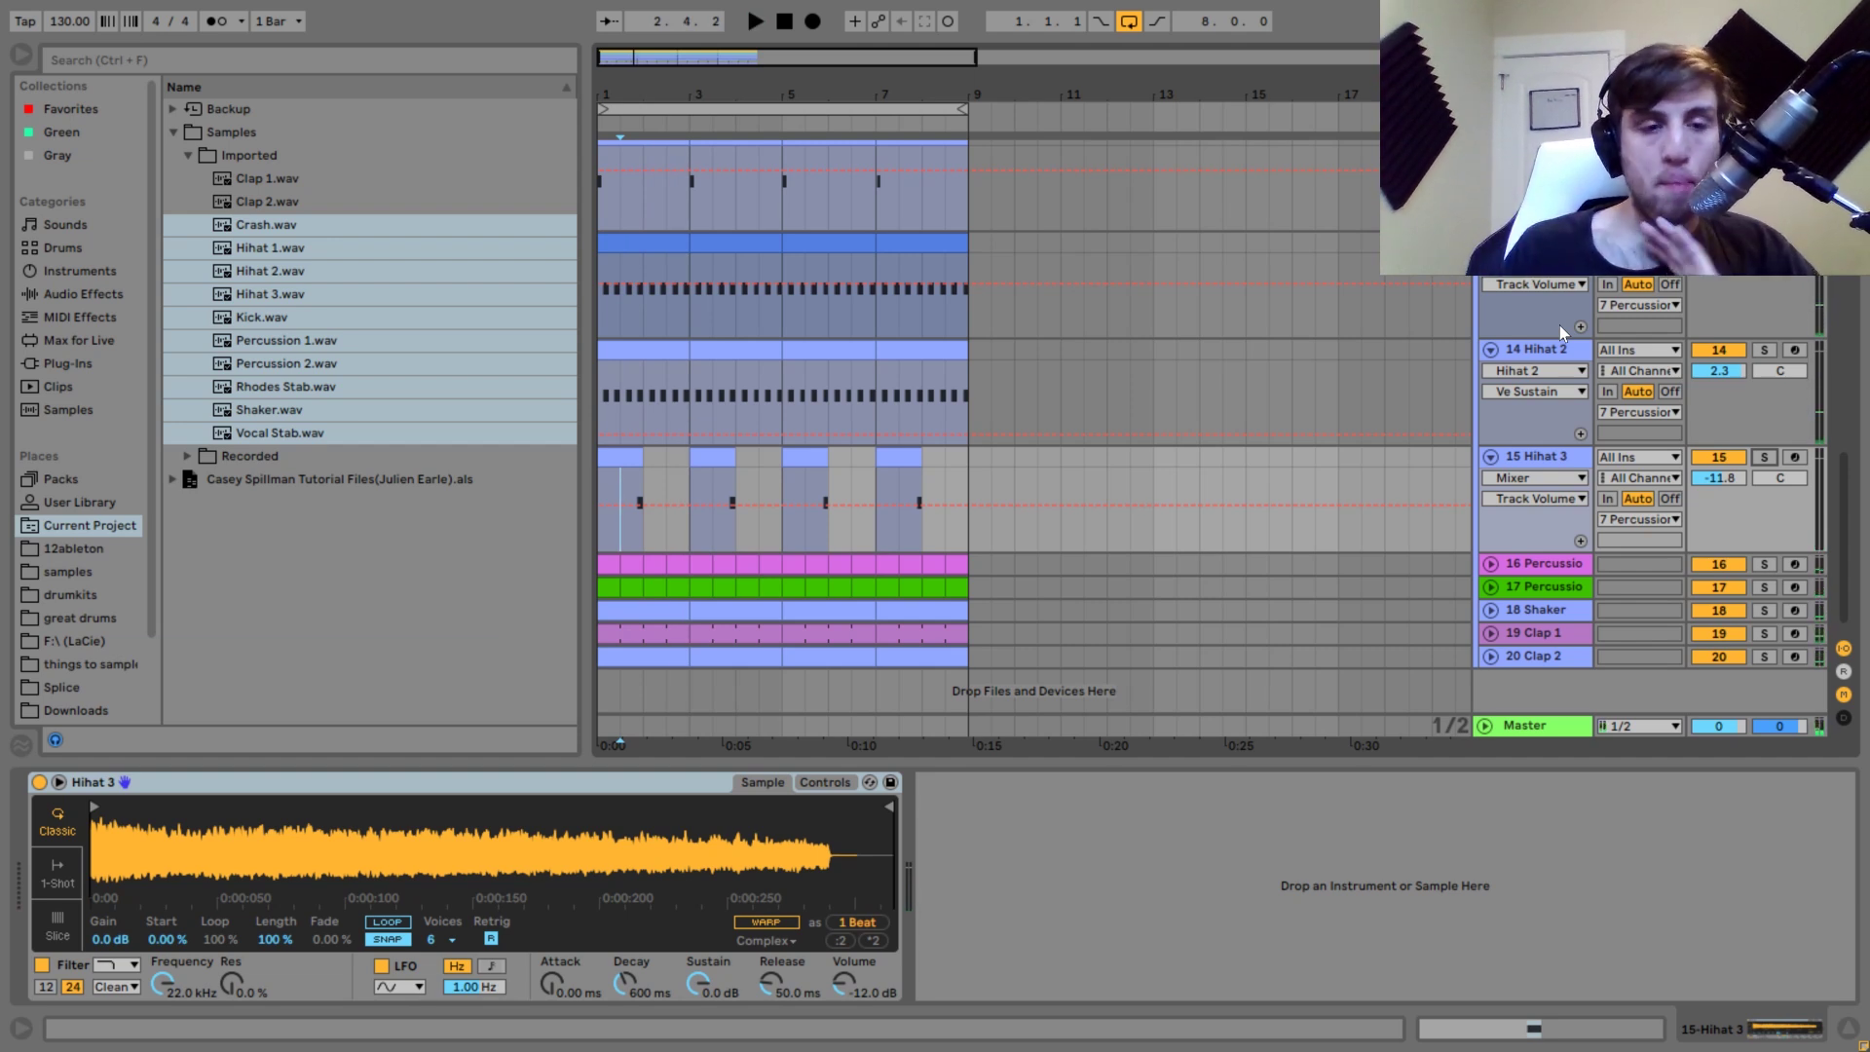
# Solo percussion tracks 16 and 17 and unfold both to show their clips.
pyautogui.click(1553, 565)
pyautogui.click(1765, 565)
pyautogui.keyDown('ctrl'); pyautogui.click(1767, 589); pyautogui.keyUp('ctrl')
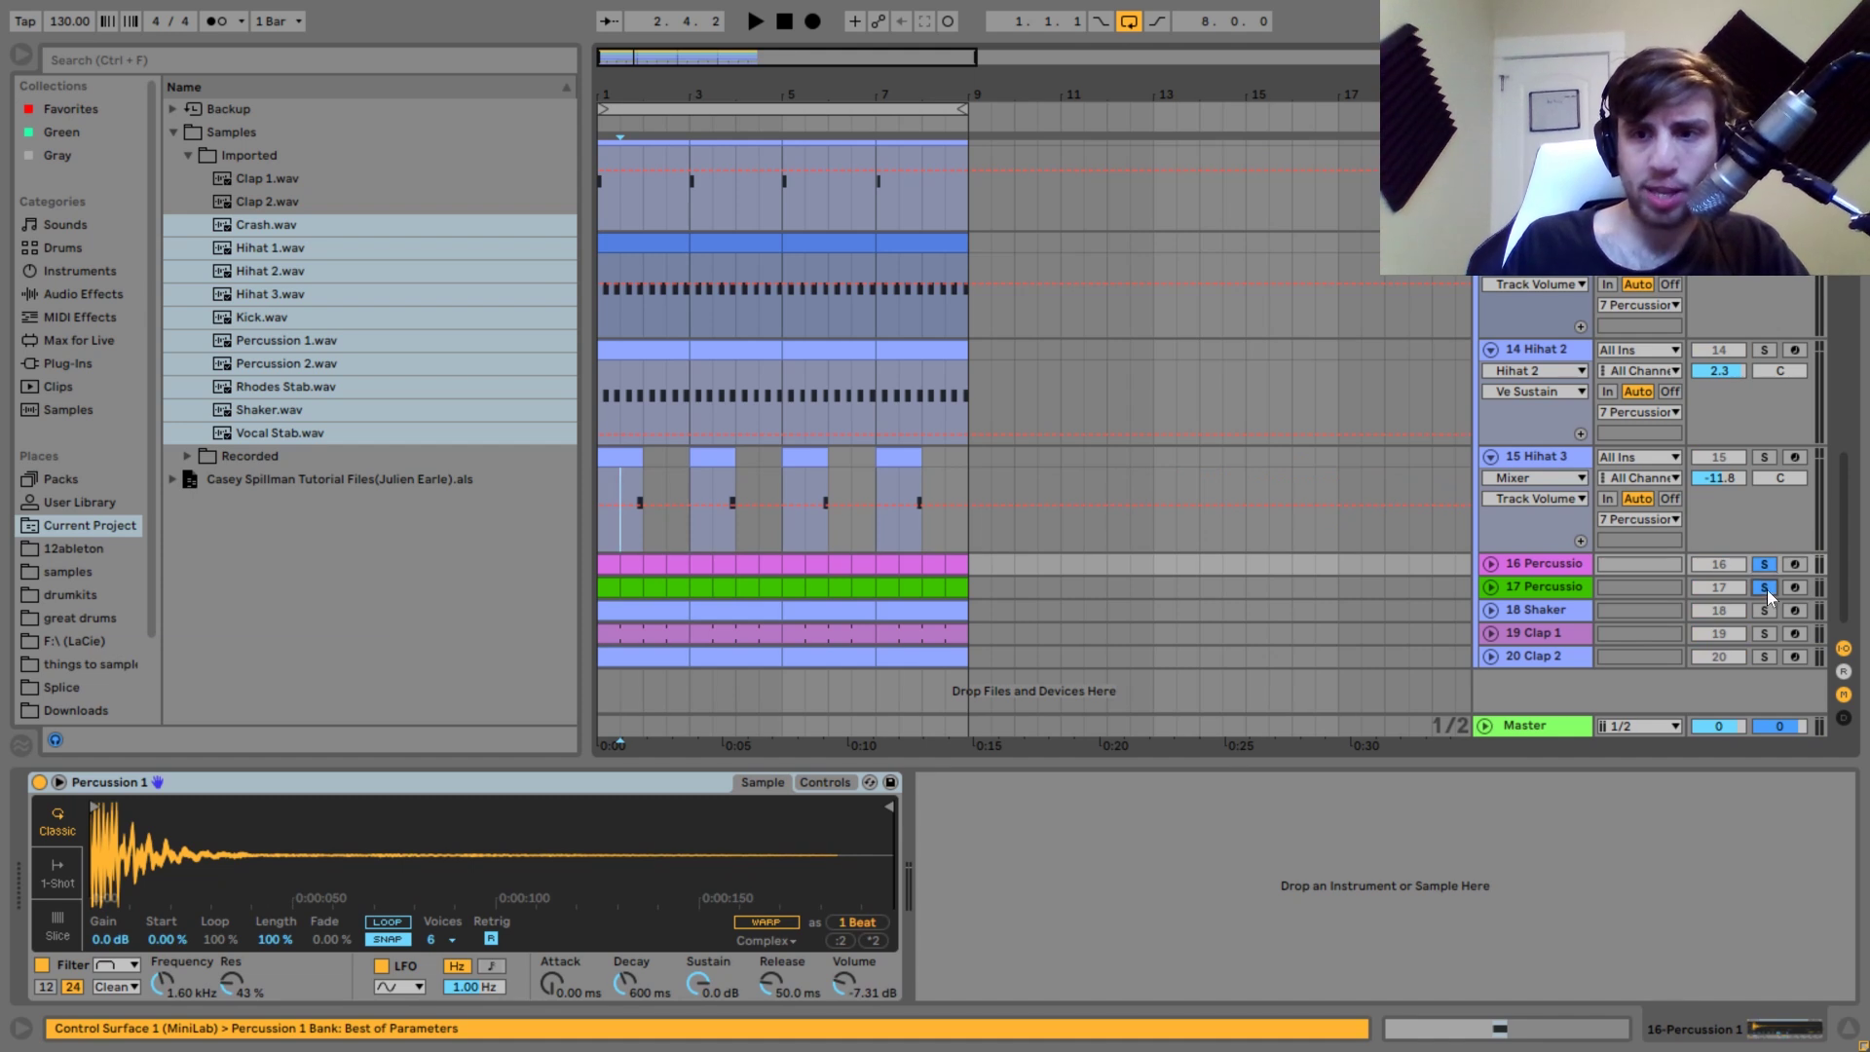
pyautogui.press('space')
pyautogui.click(1491, 587)
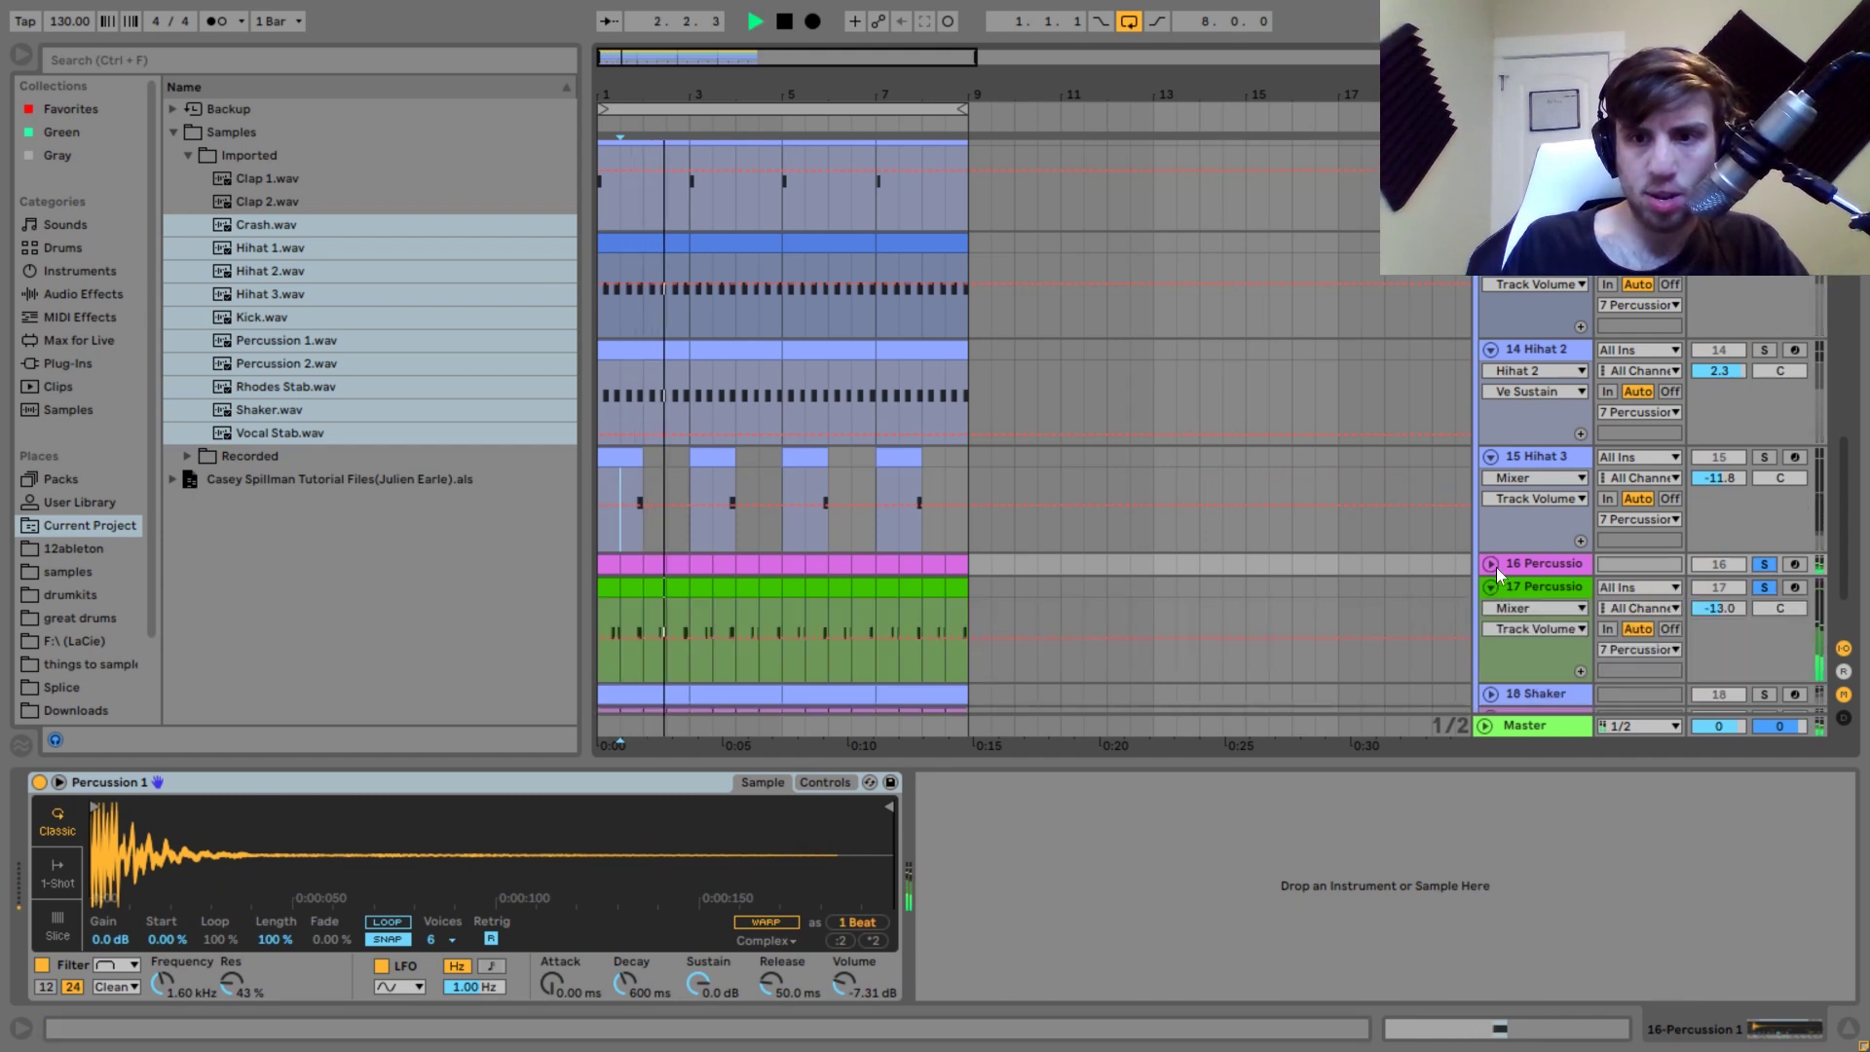
pyautogui.click(1491, 565)
pyautogui.scroll(-3, 1494, 565)
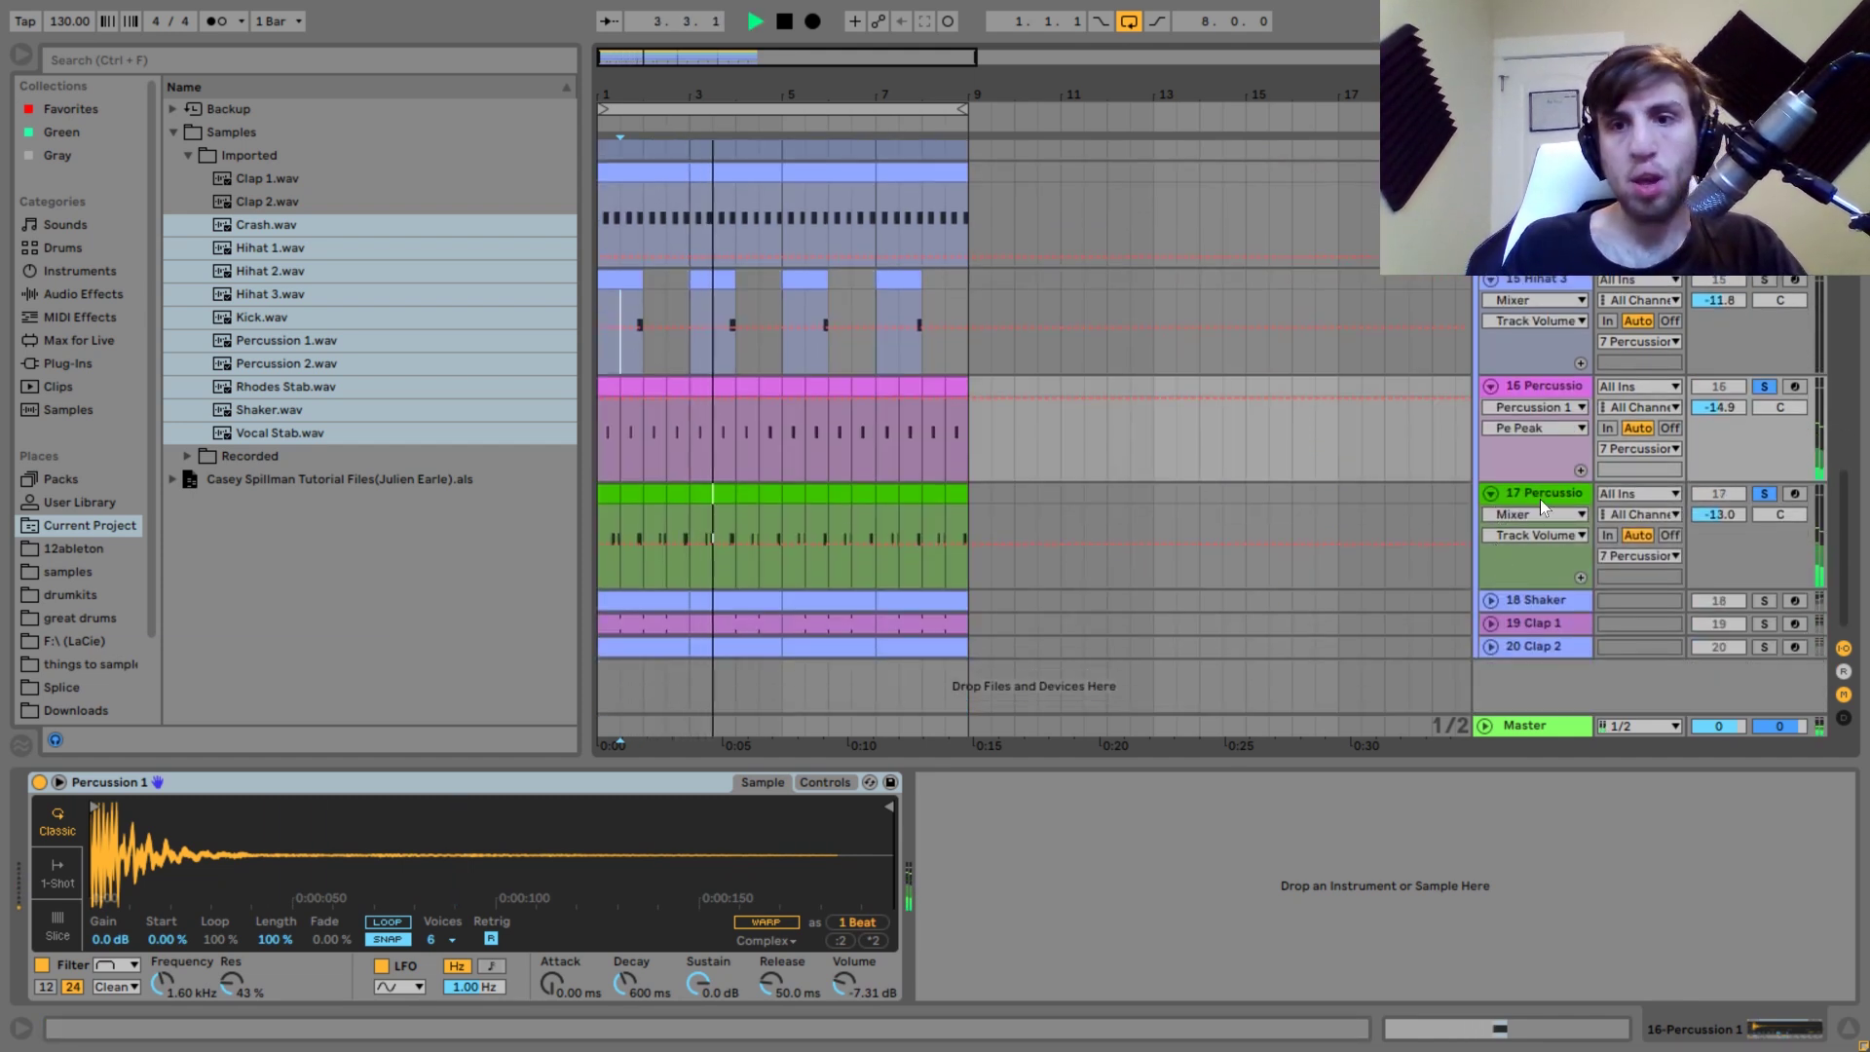
pyautogui.press('space')
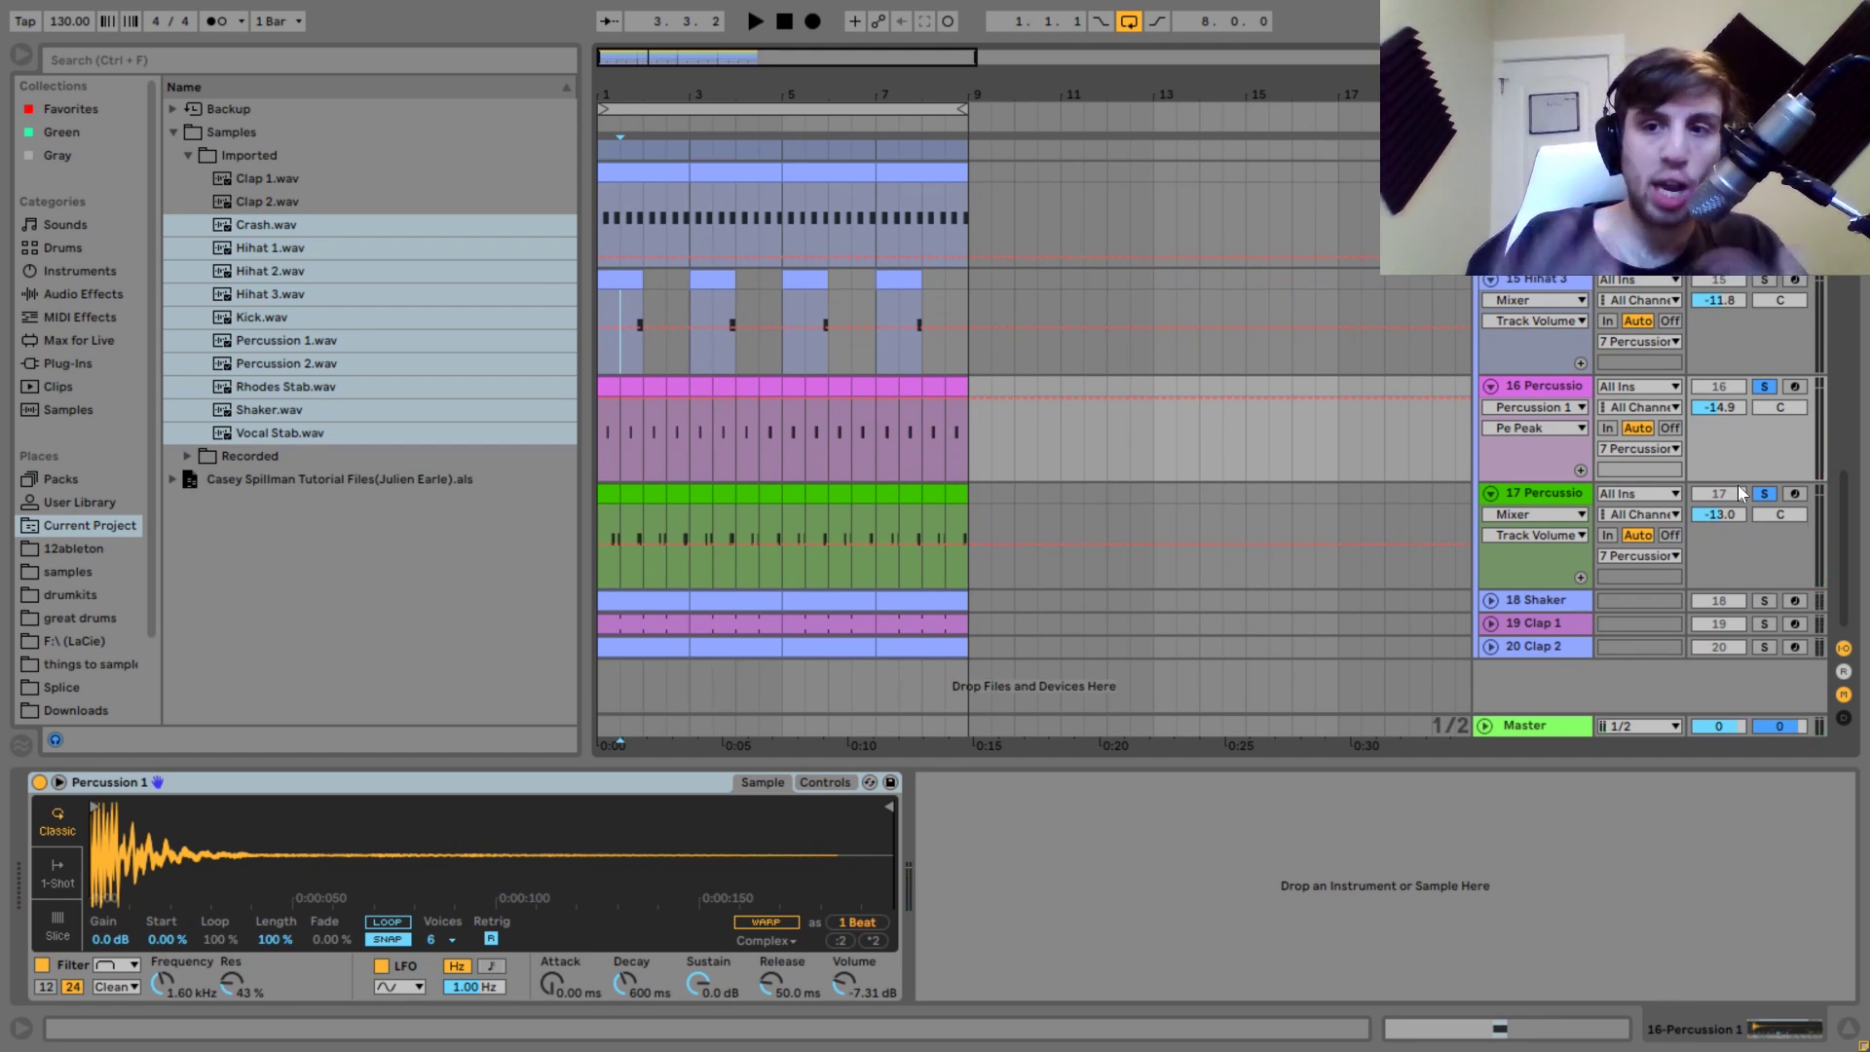
# Solo track 16 alone, play from the song start, and pick Percussion 1.wav in the browser.
pyautogui.click(1763, 493)
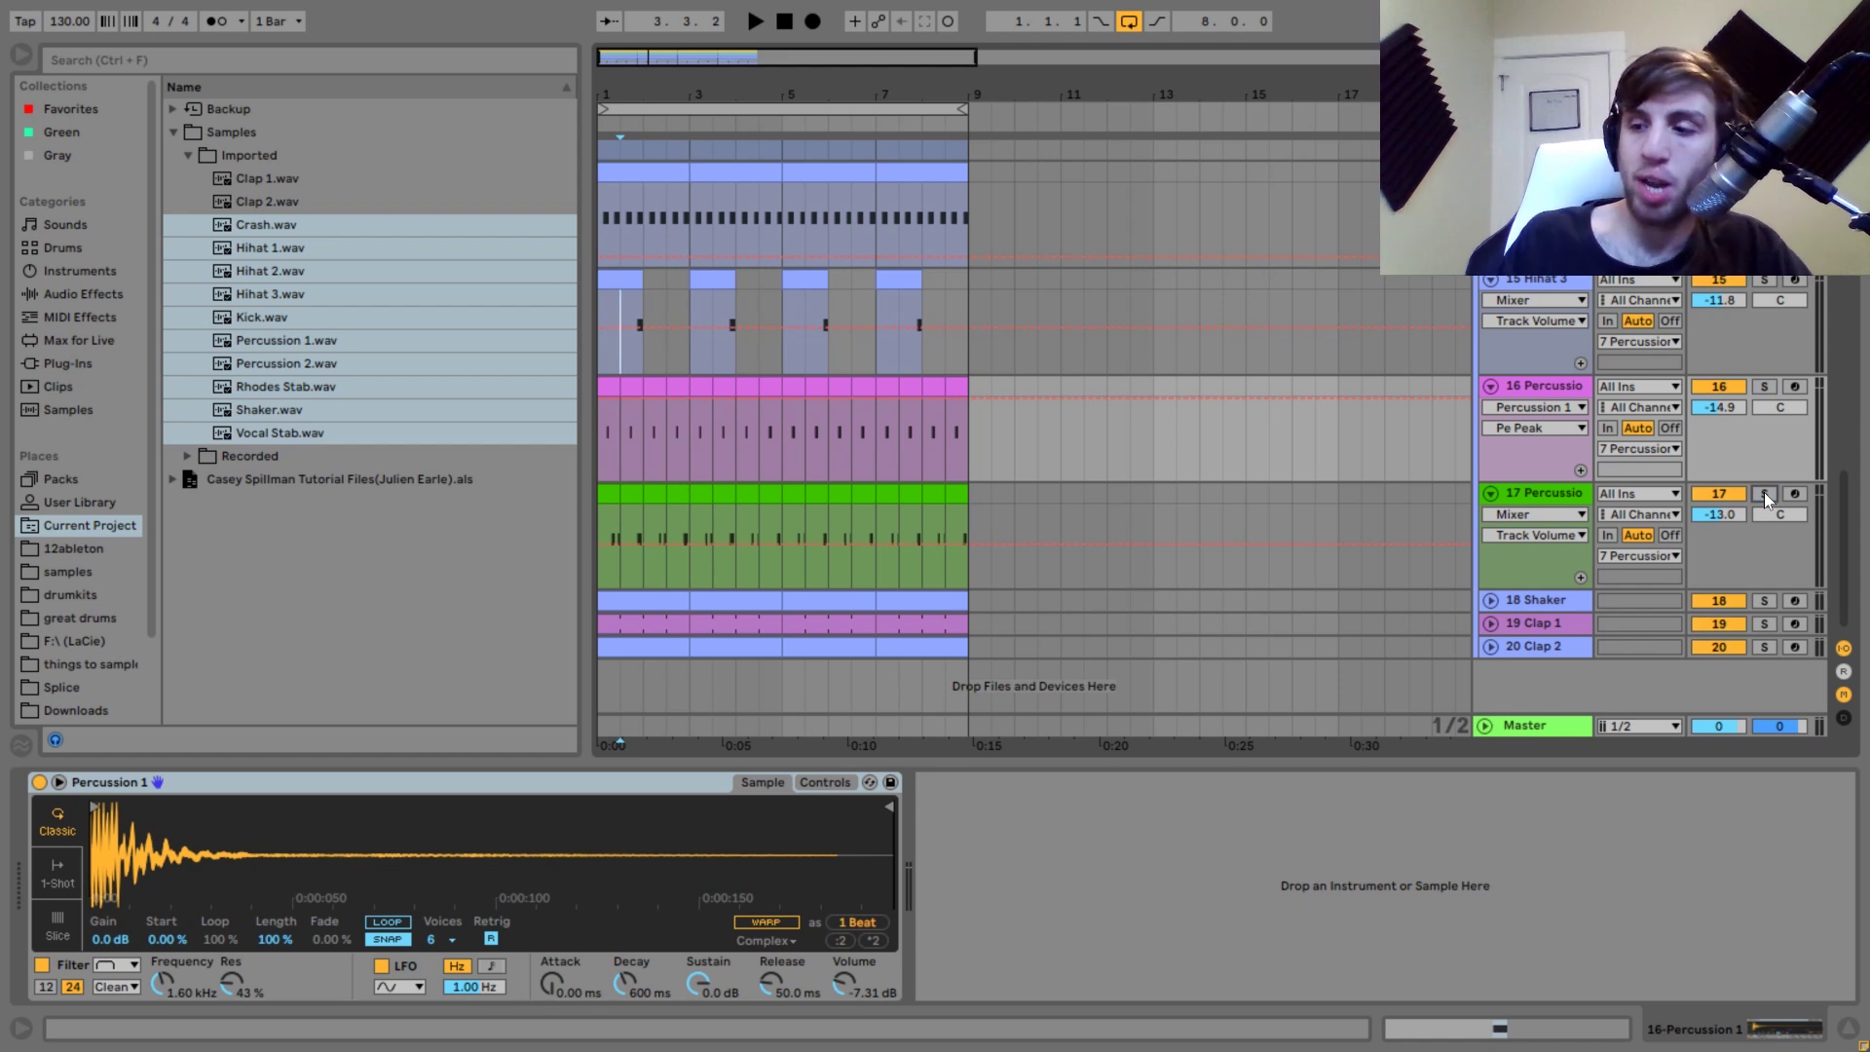
pyautogui.press('space')
pyautogui.click(1534, 383)
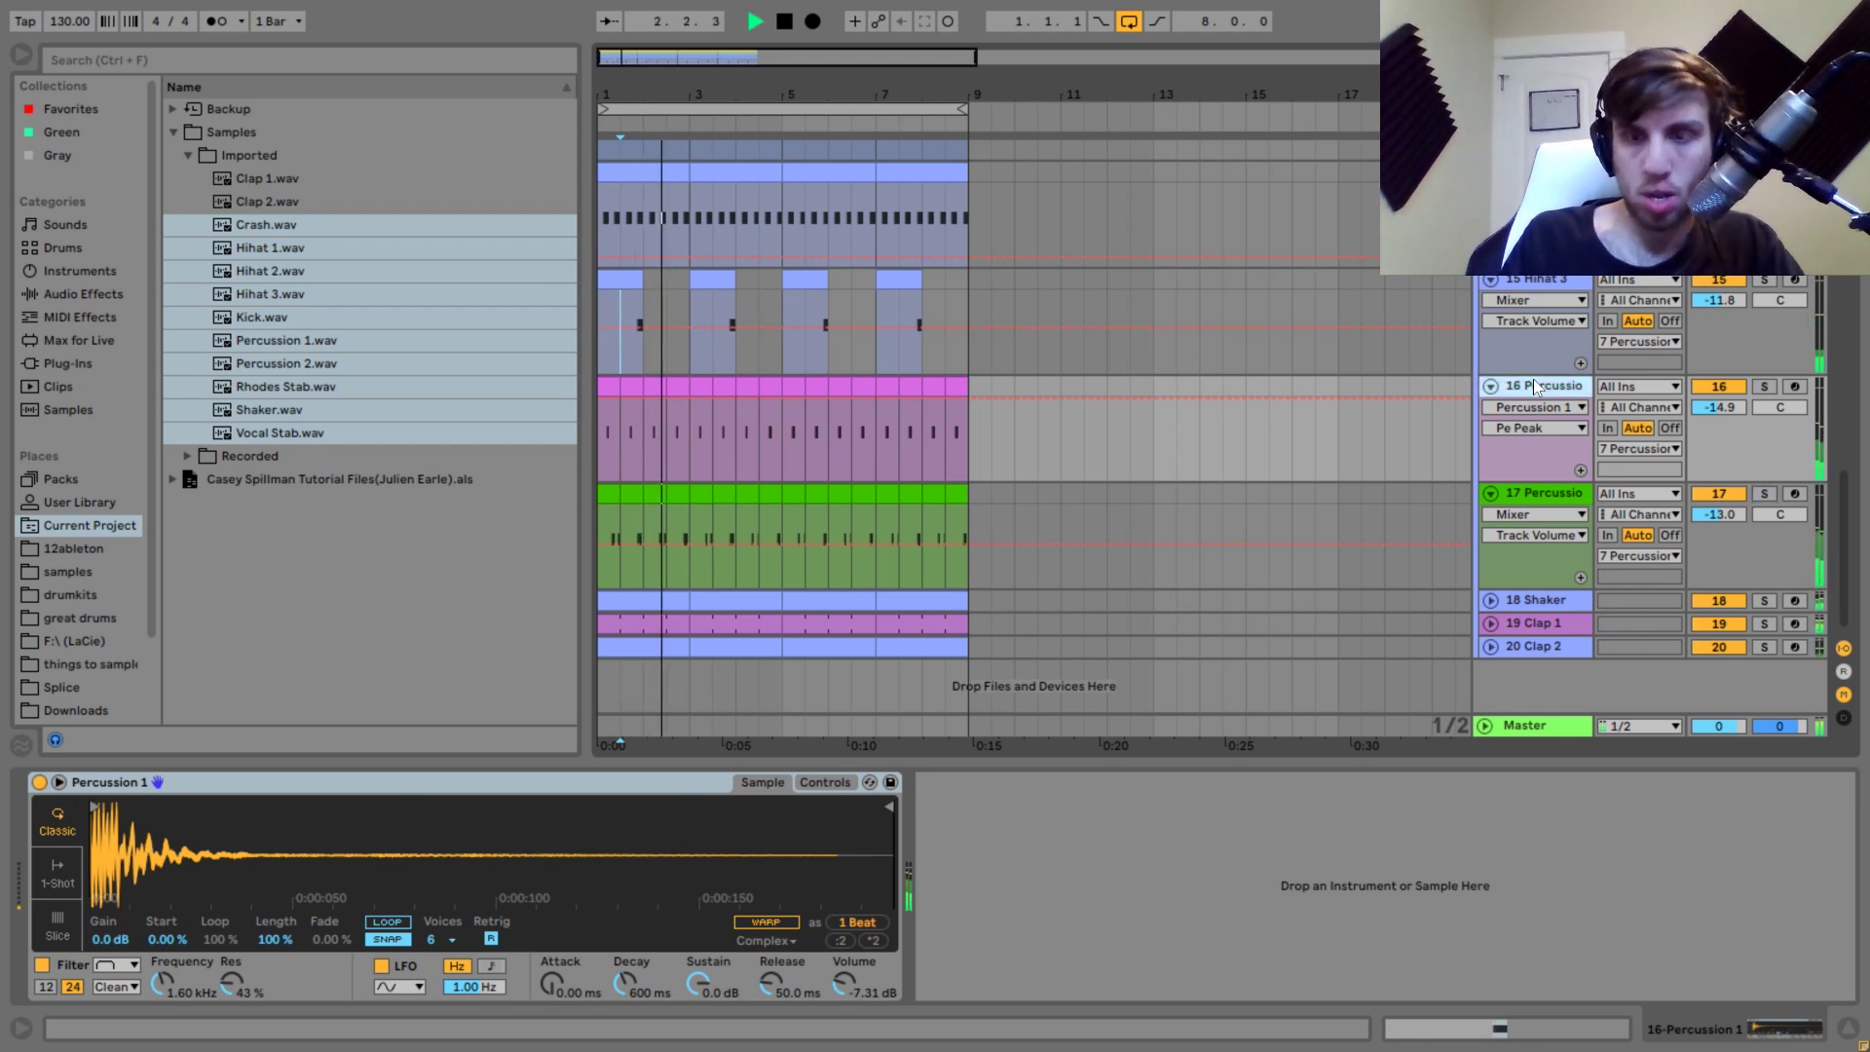
pyautogui.click(1766, 386)
pyautogui.press('space')
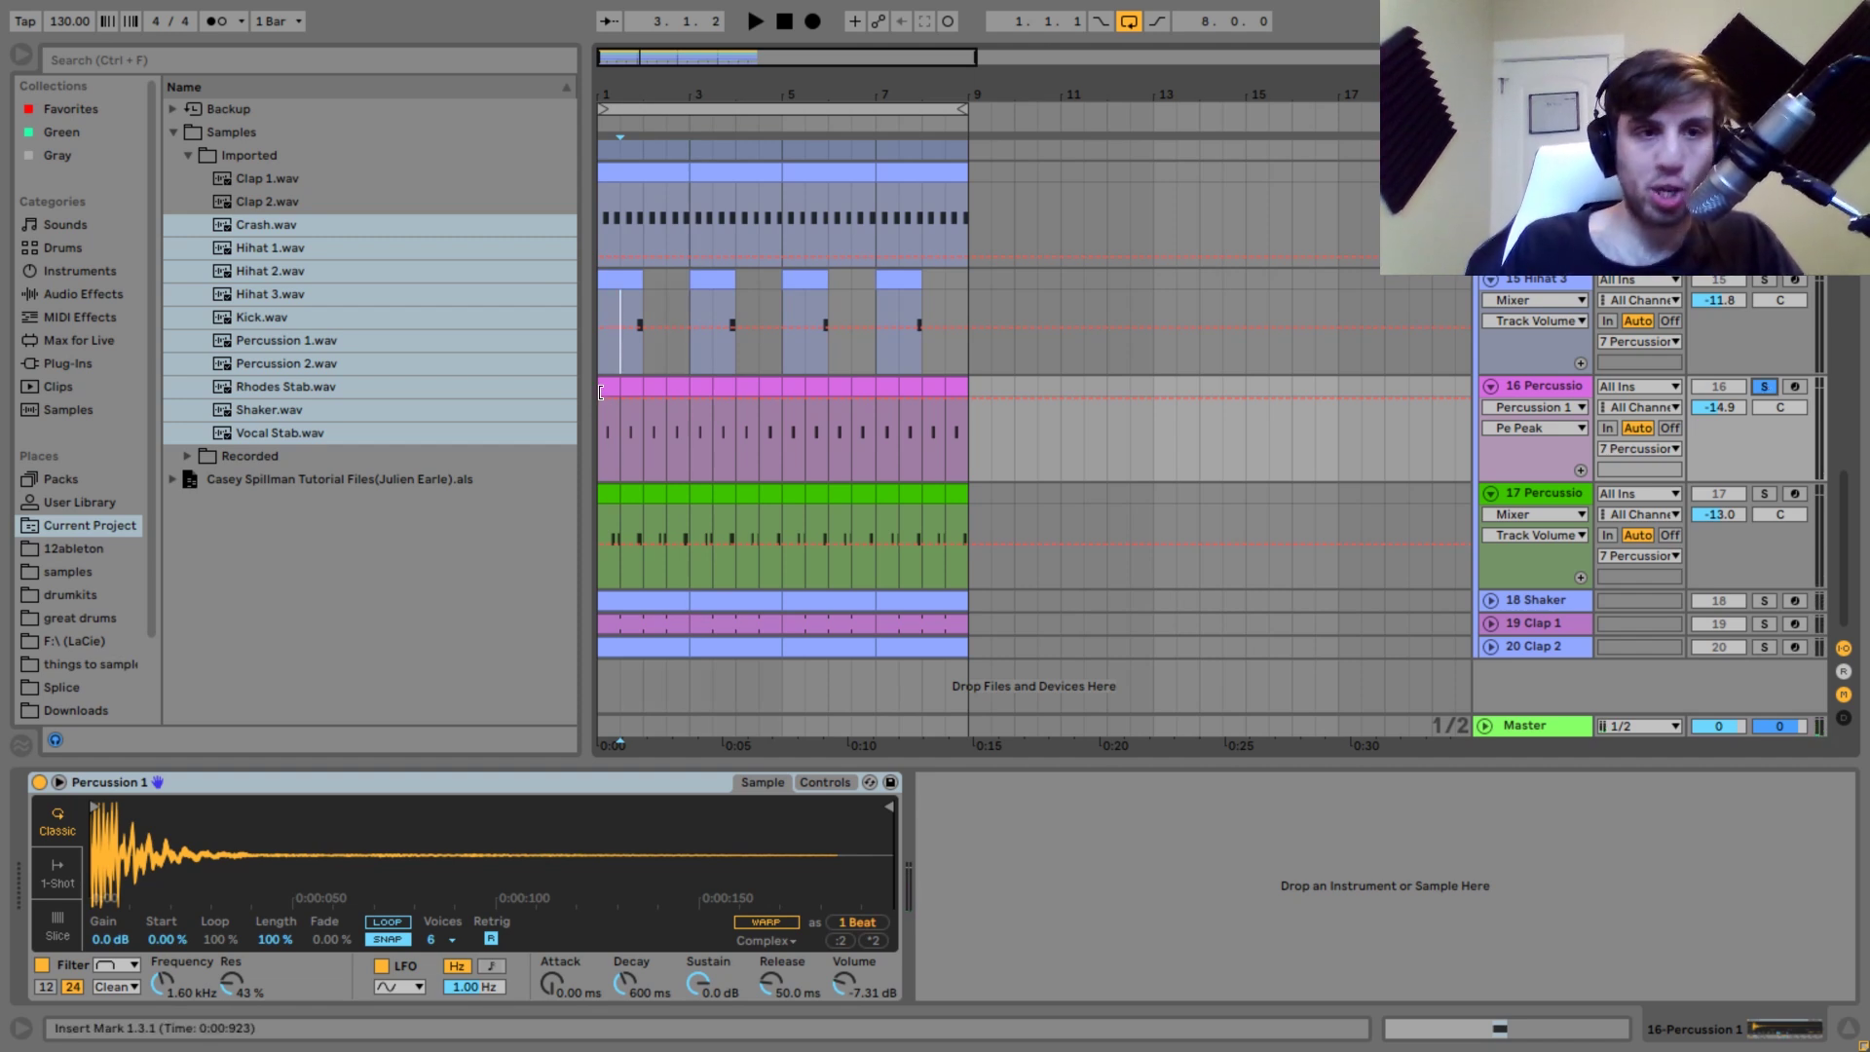
pyautogui.press('space')
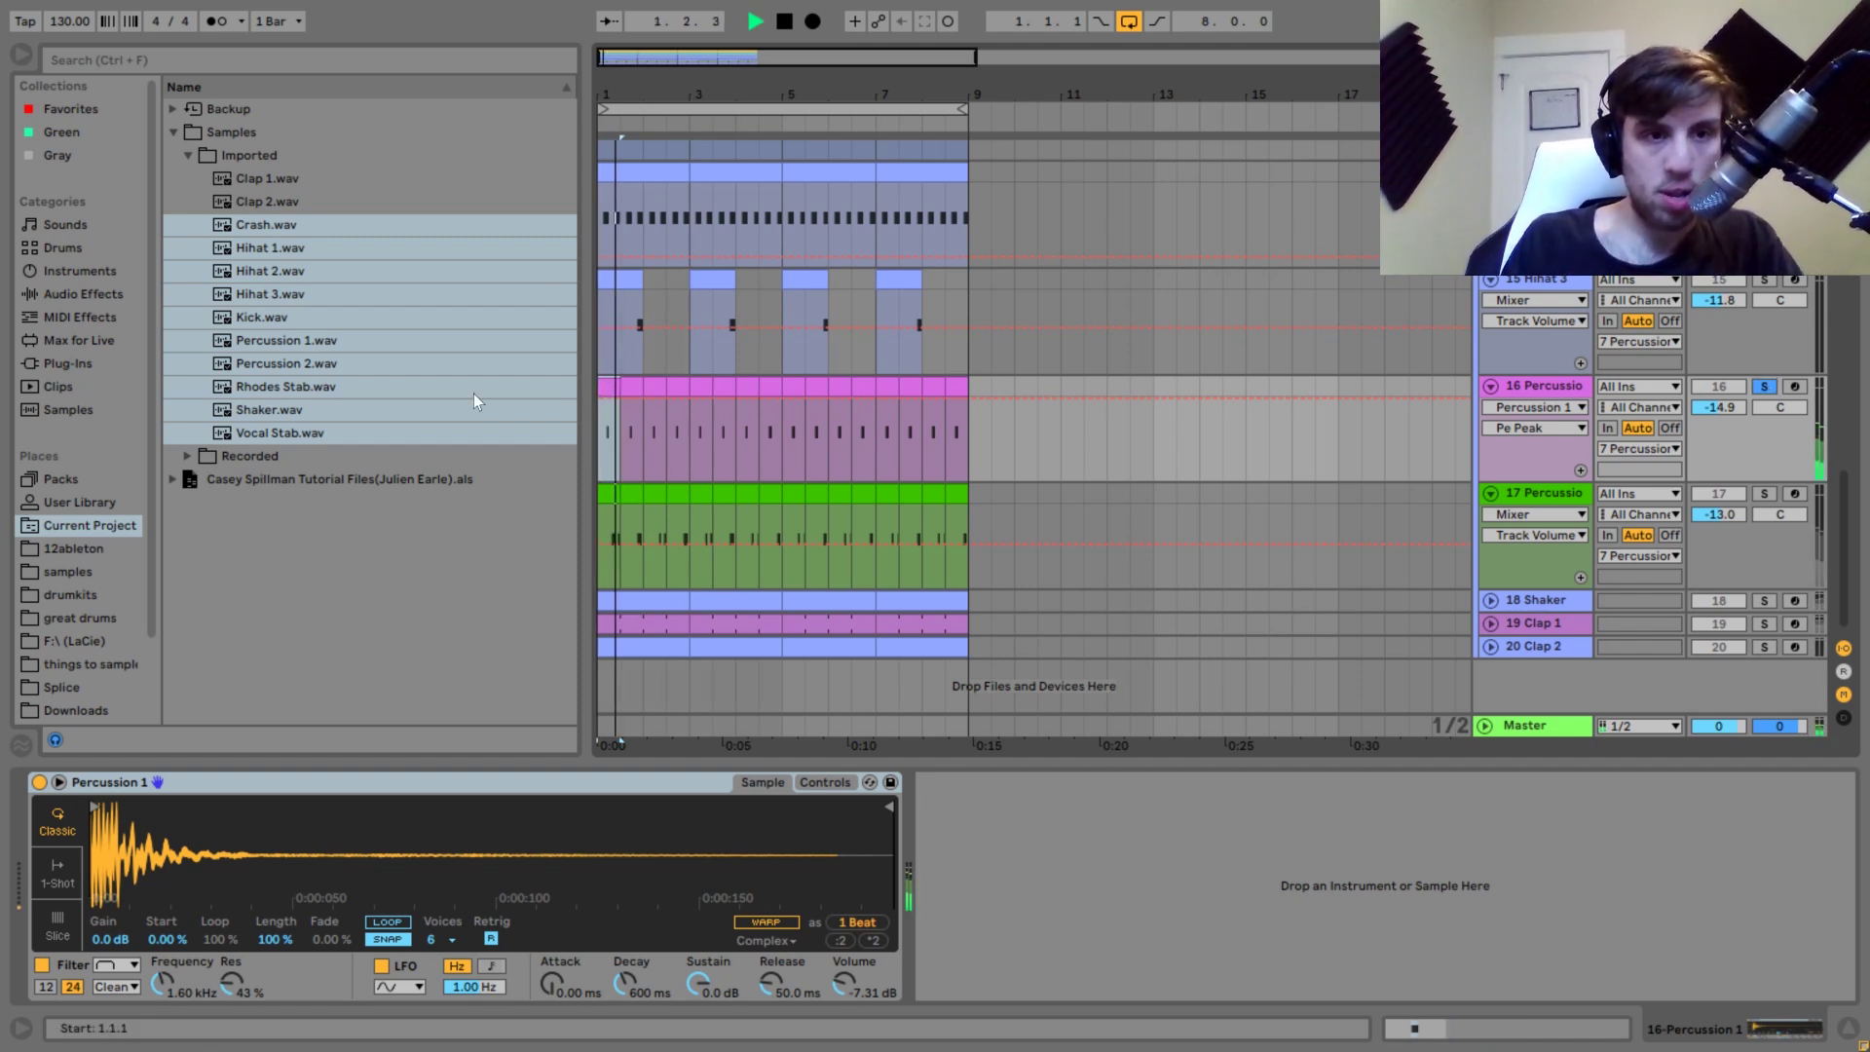
pyautogui.click(301, 347)
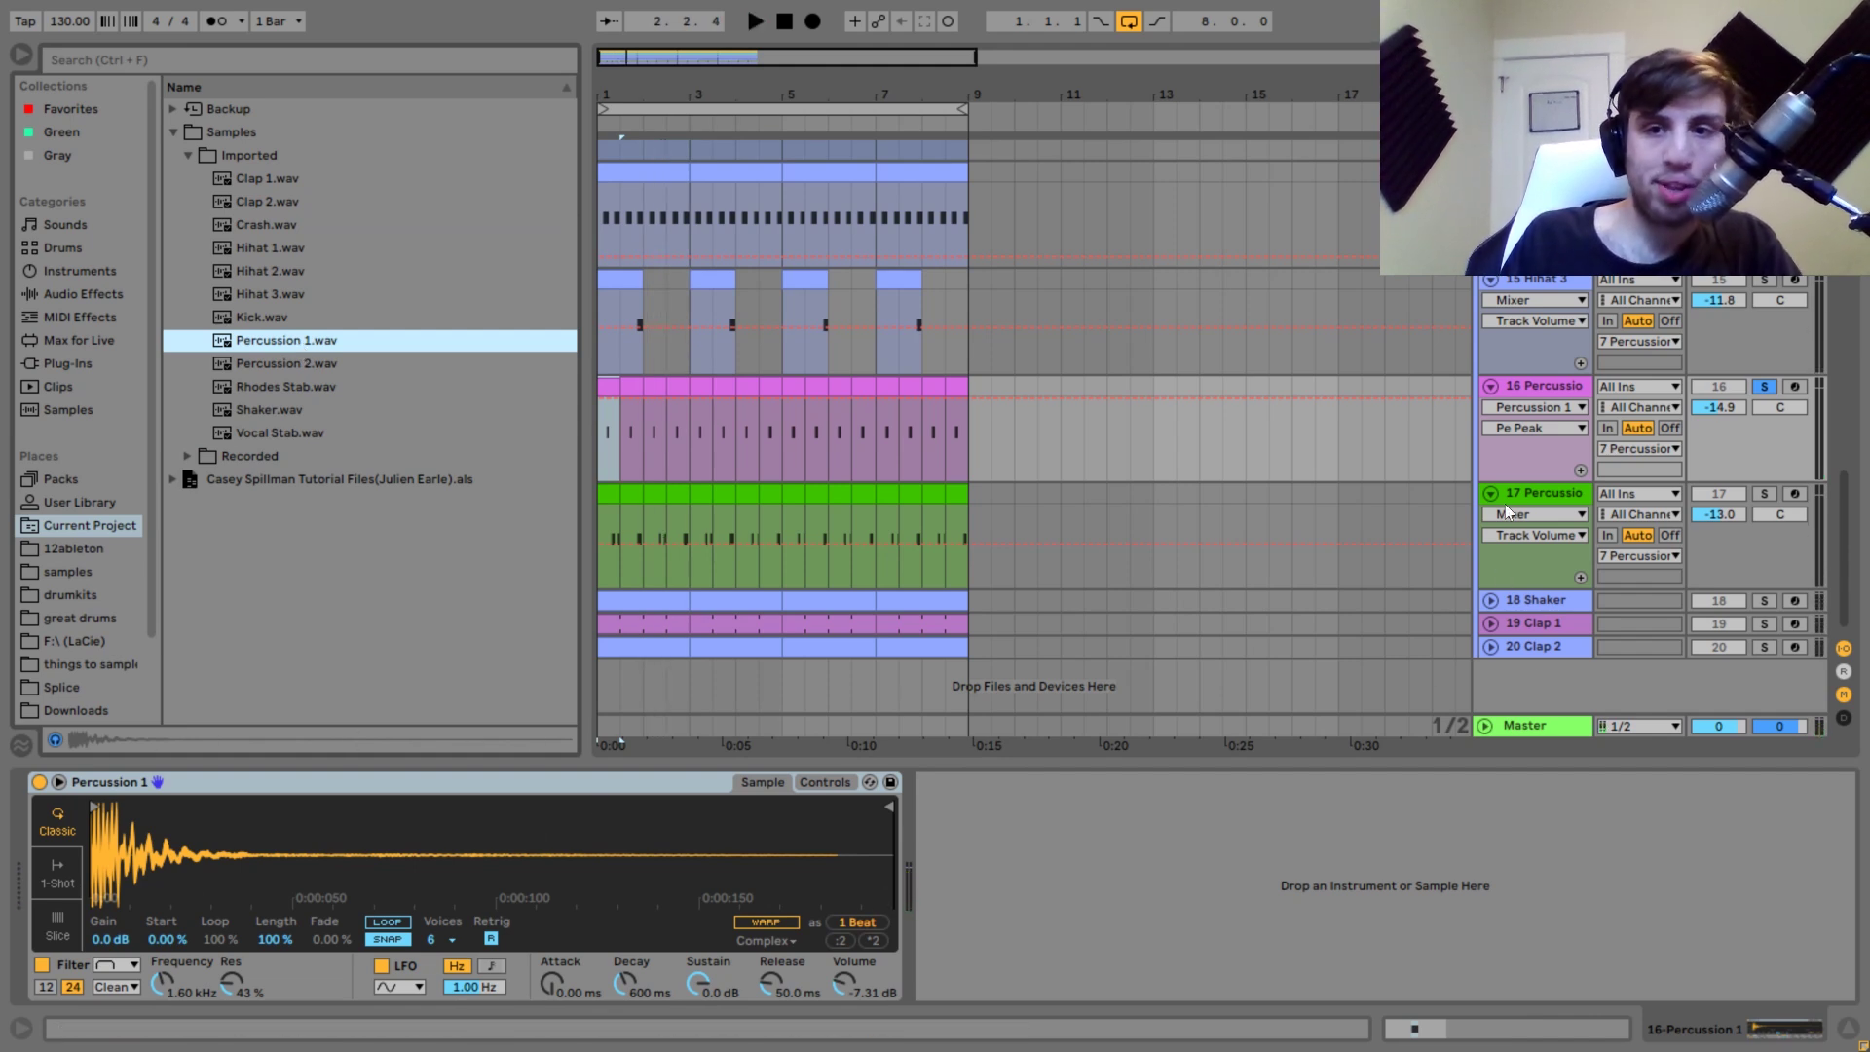
# Solo track 17 and preview its Percussion 2.wav sample while playing.
pyautogui.click(1561, 499)
pyautogui.click(1764, 494)
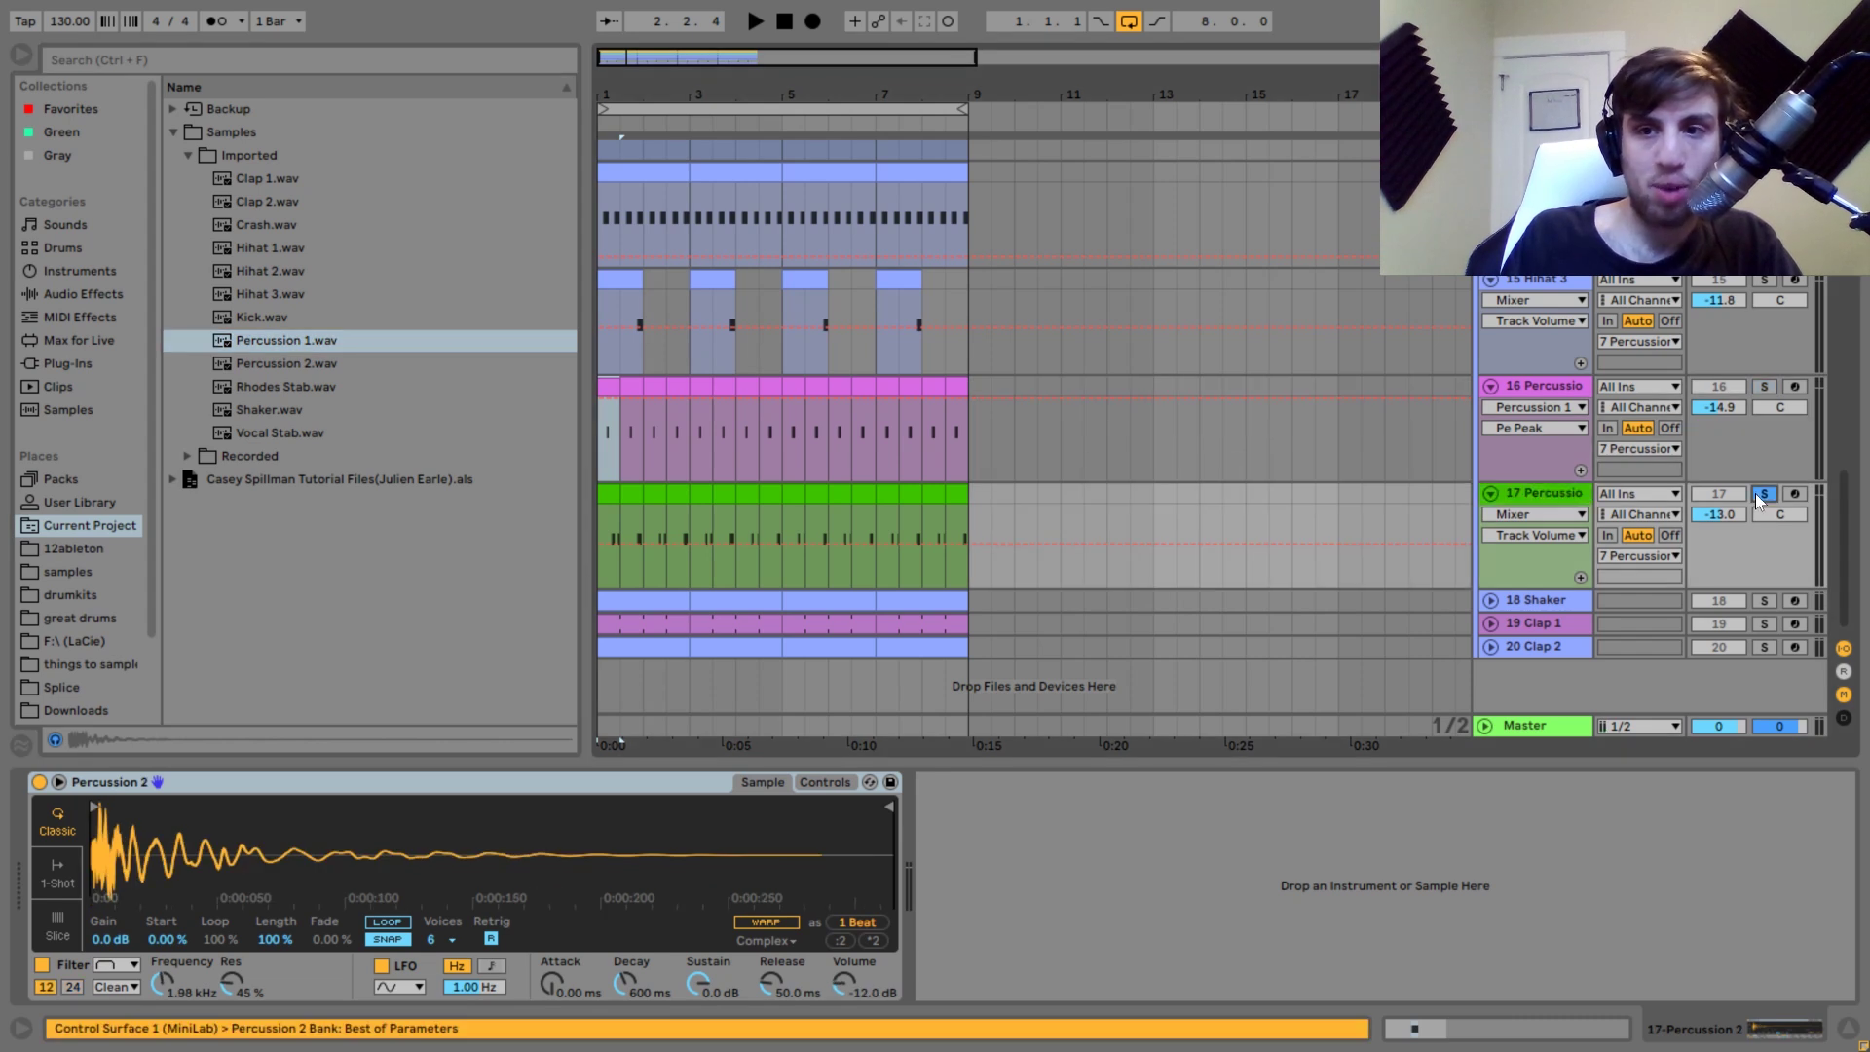
pyautogui.click(268, 363)
pyautogui.press('Down')
pyautogui.press('Up')
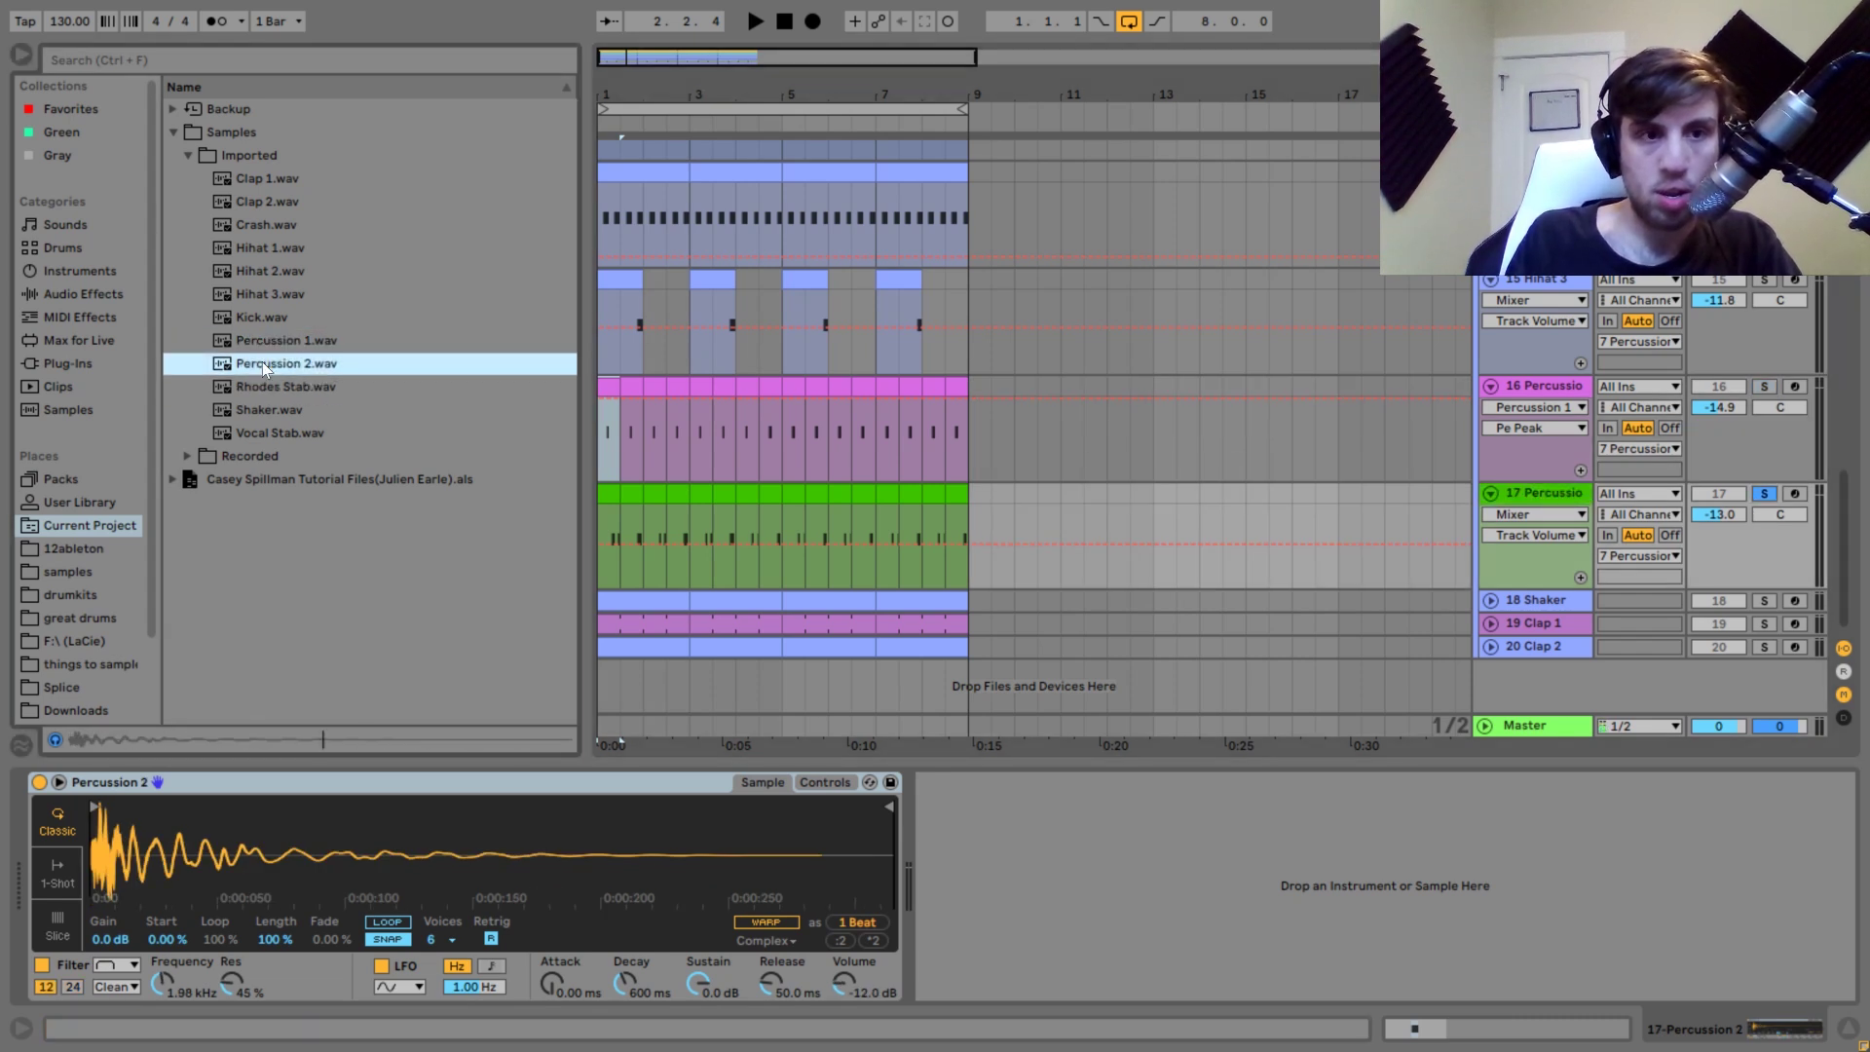
pyautogui.press('space')
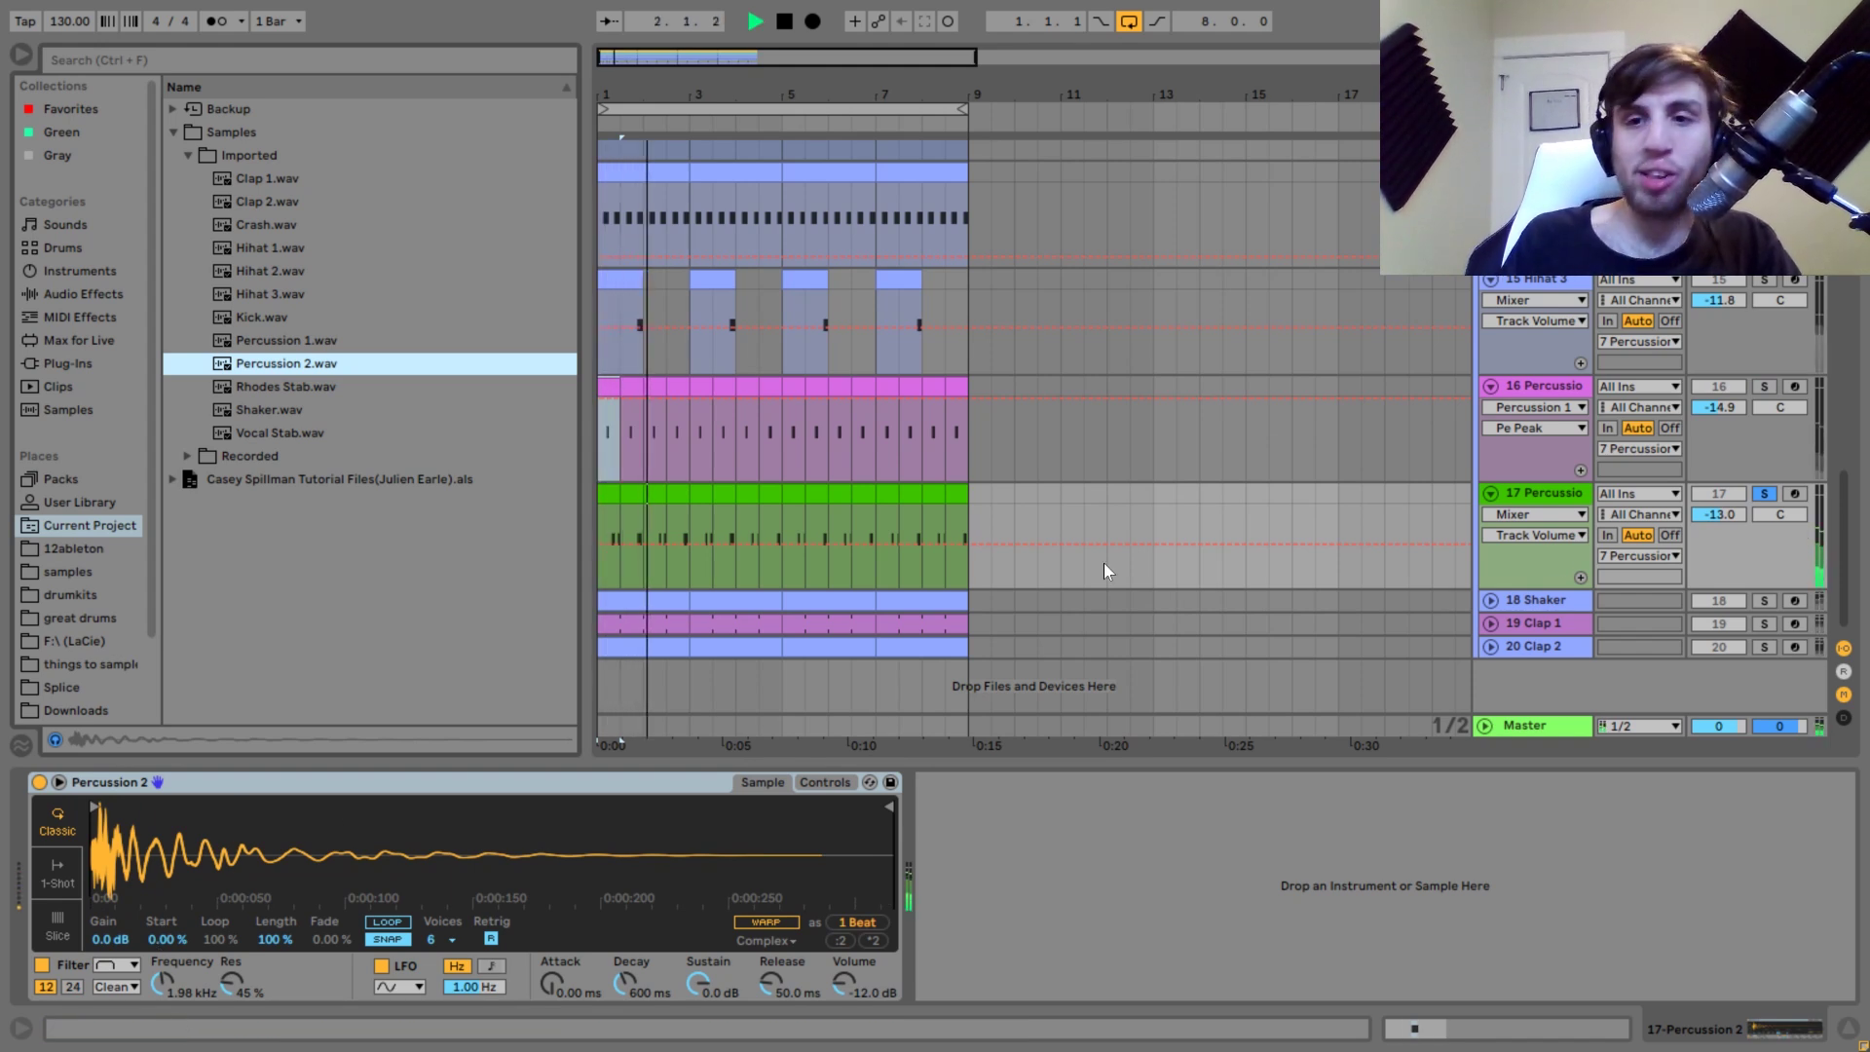
# Unsolo track 17, reselect percussion track 16 and stop playback.
pyautogui.click(1763, 387)
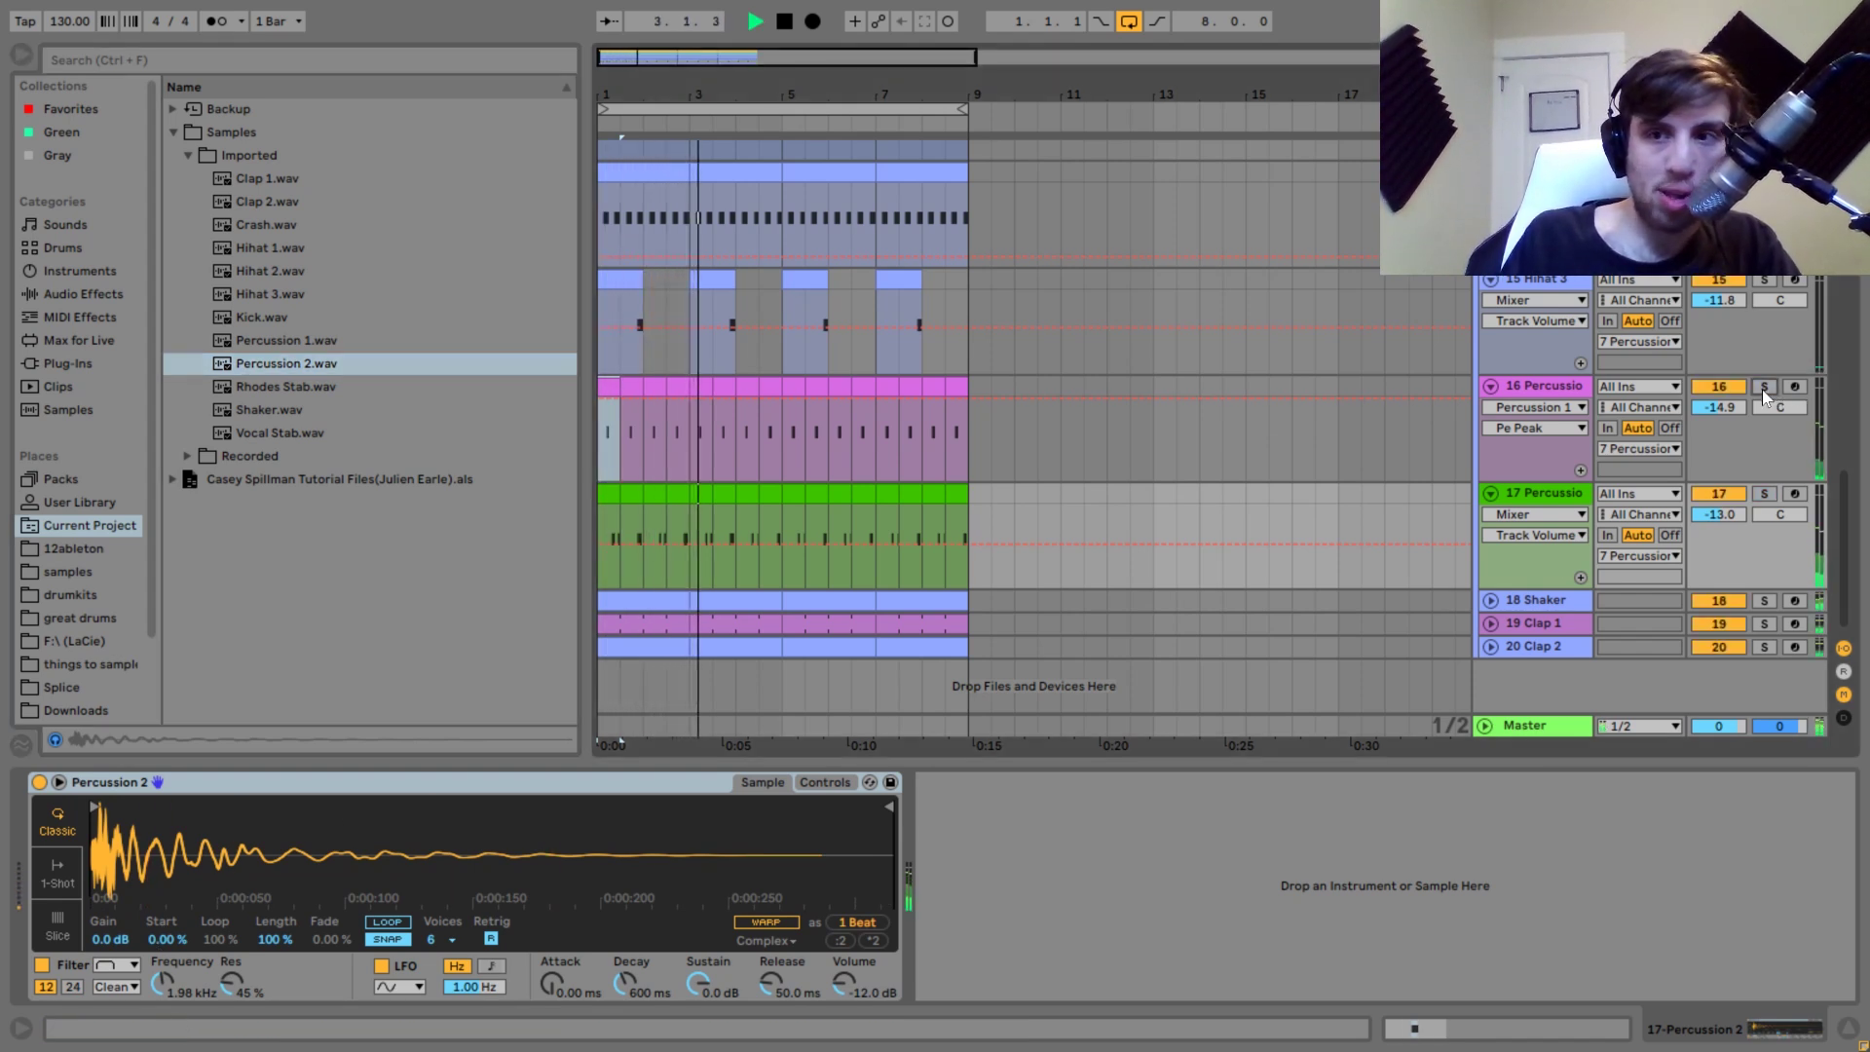
pyautogui.click(1547, 386)
pyautogui.press('space')
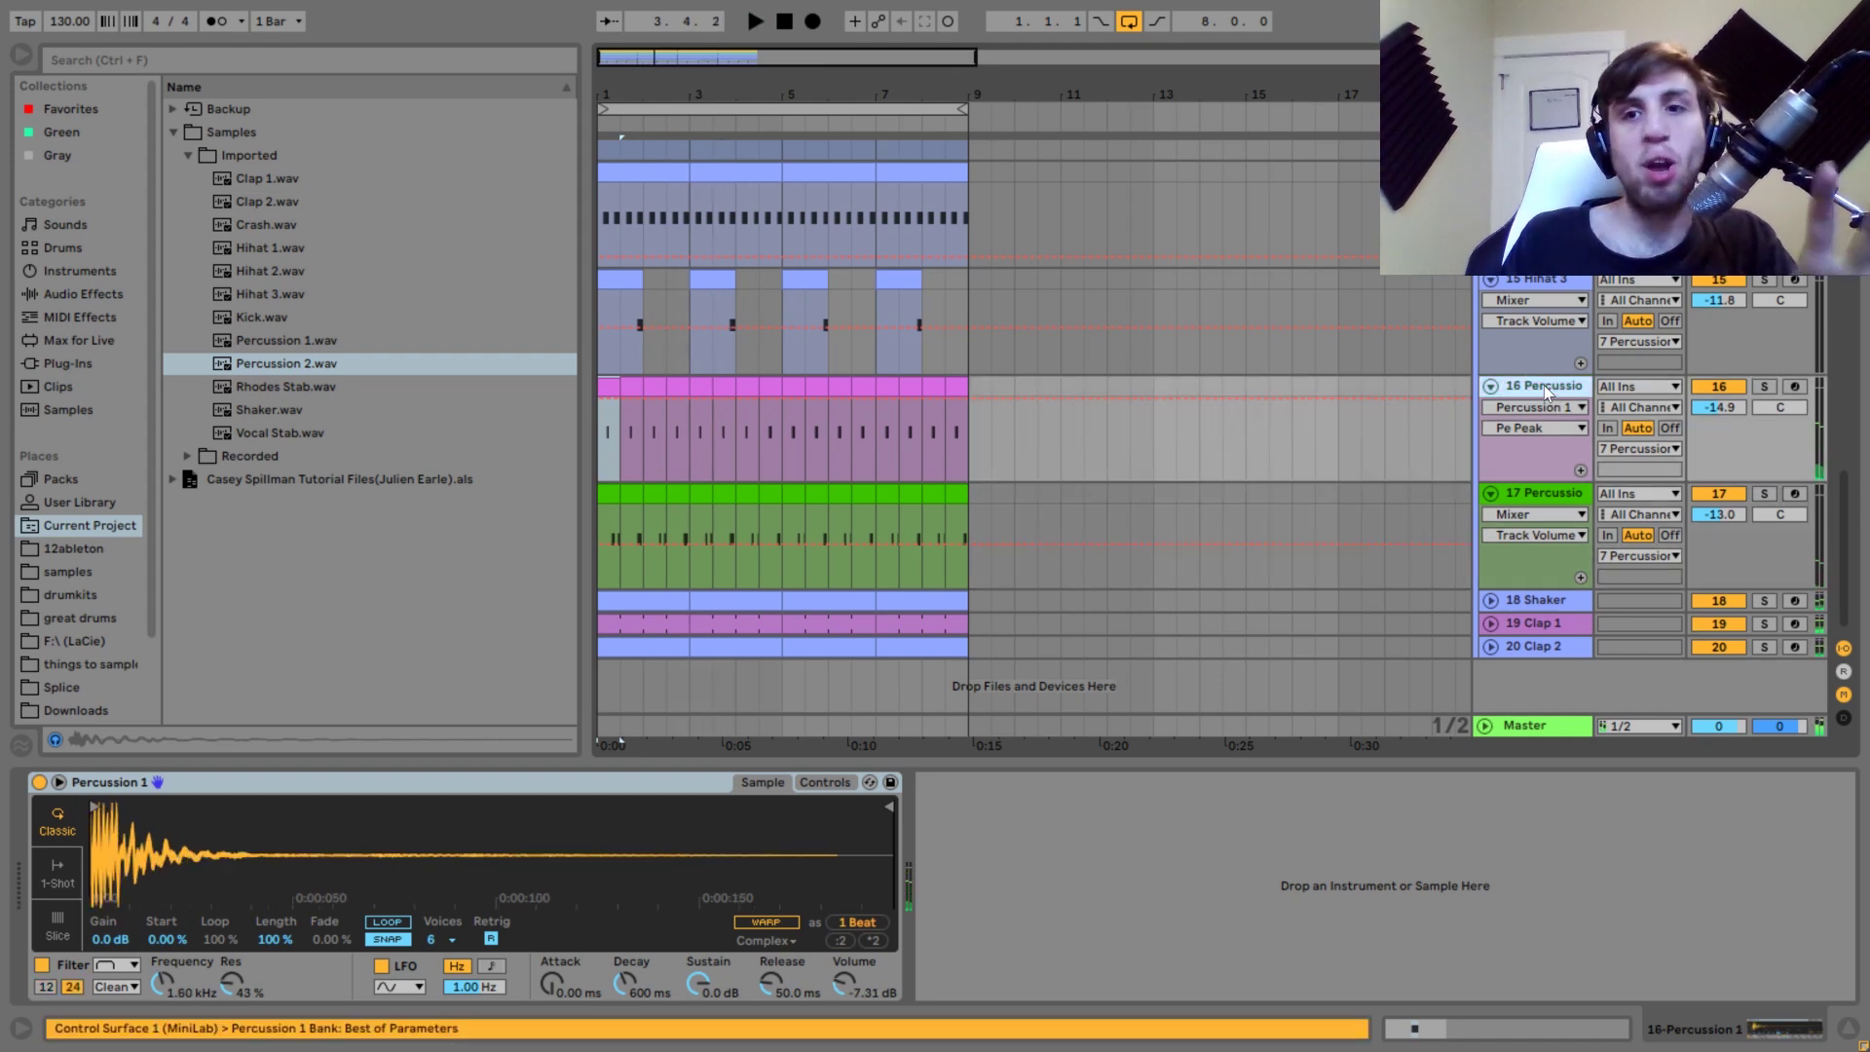
pyautogui.scroll(3, 1545, 384)
pyautogui.scroll(3, 1545, 384)
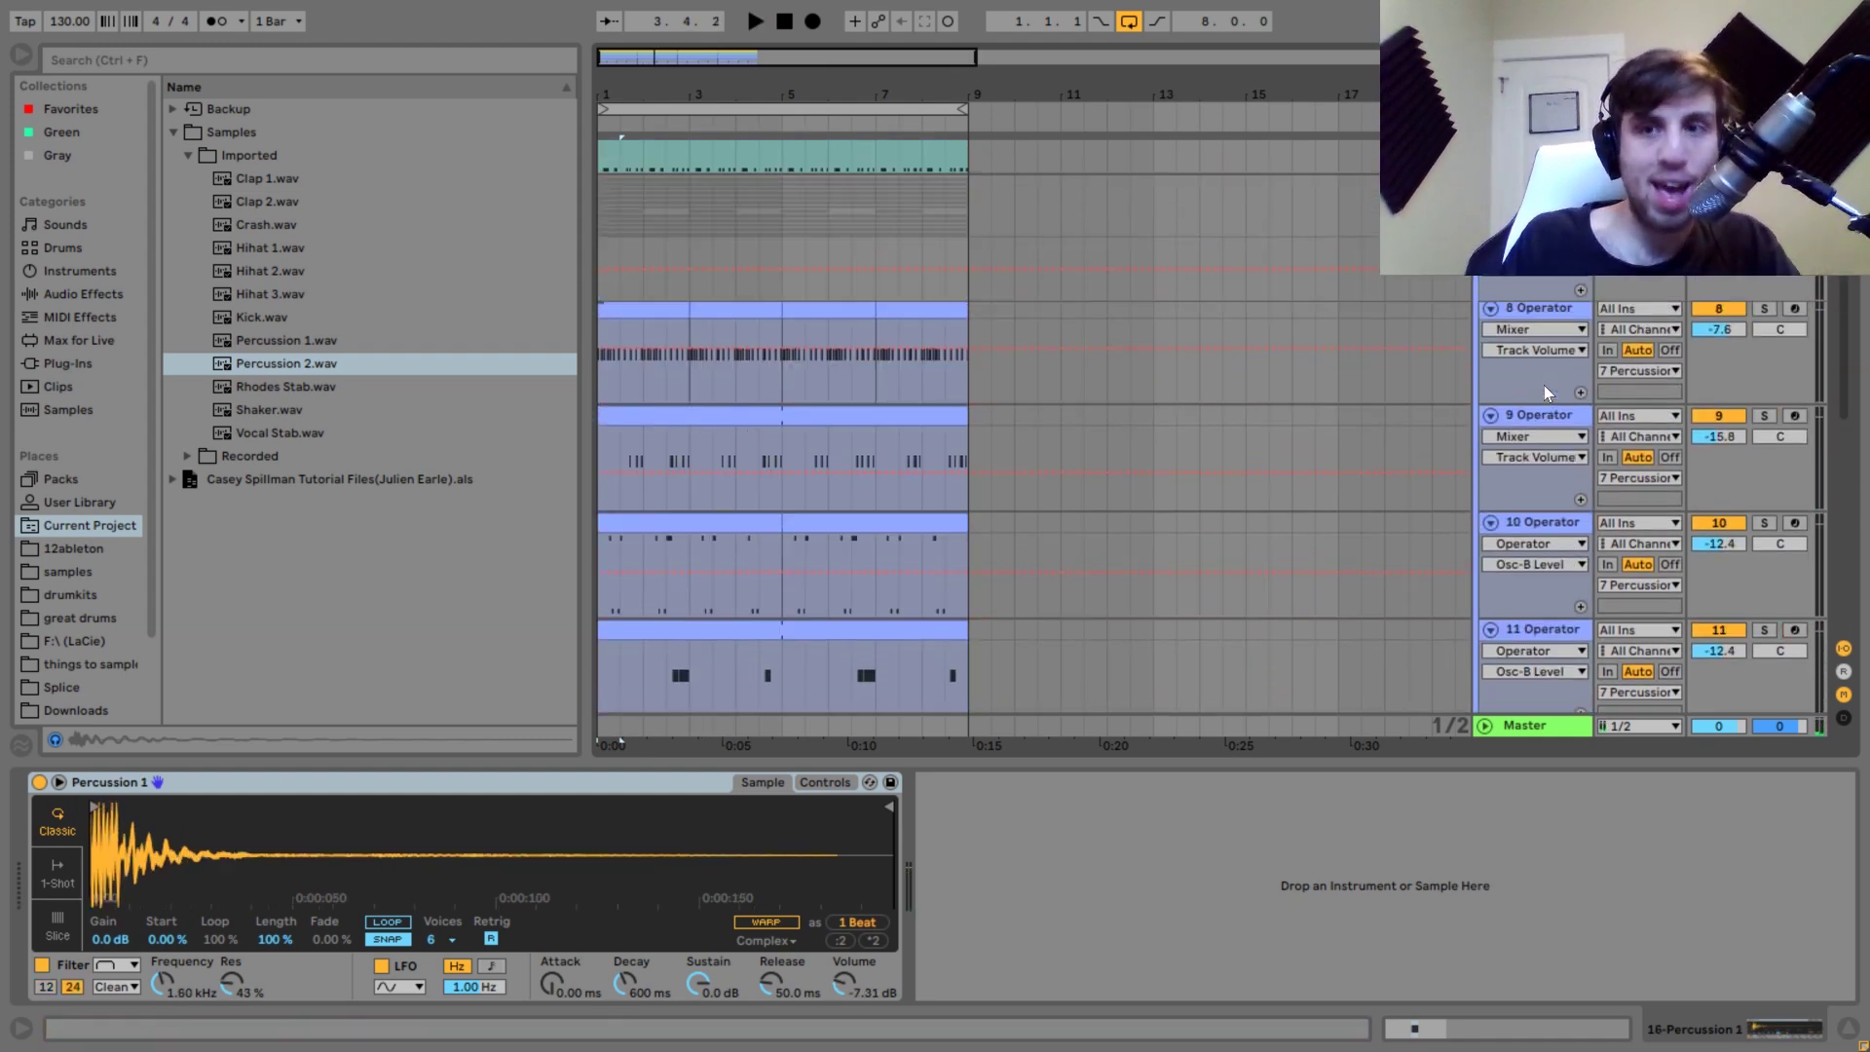
pyautogui.scroll(-3, 1545, 384)
pyautogui.scroll(-3, 1546, 393)
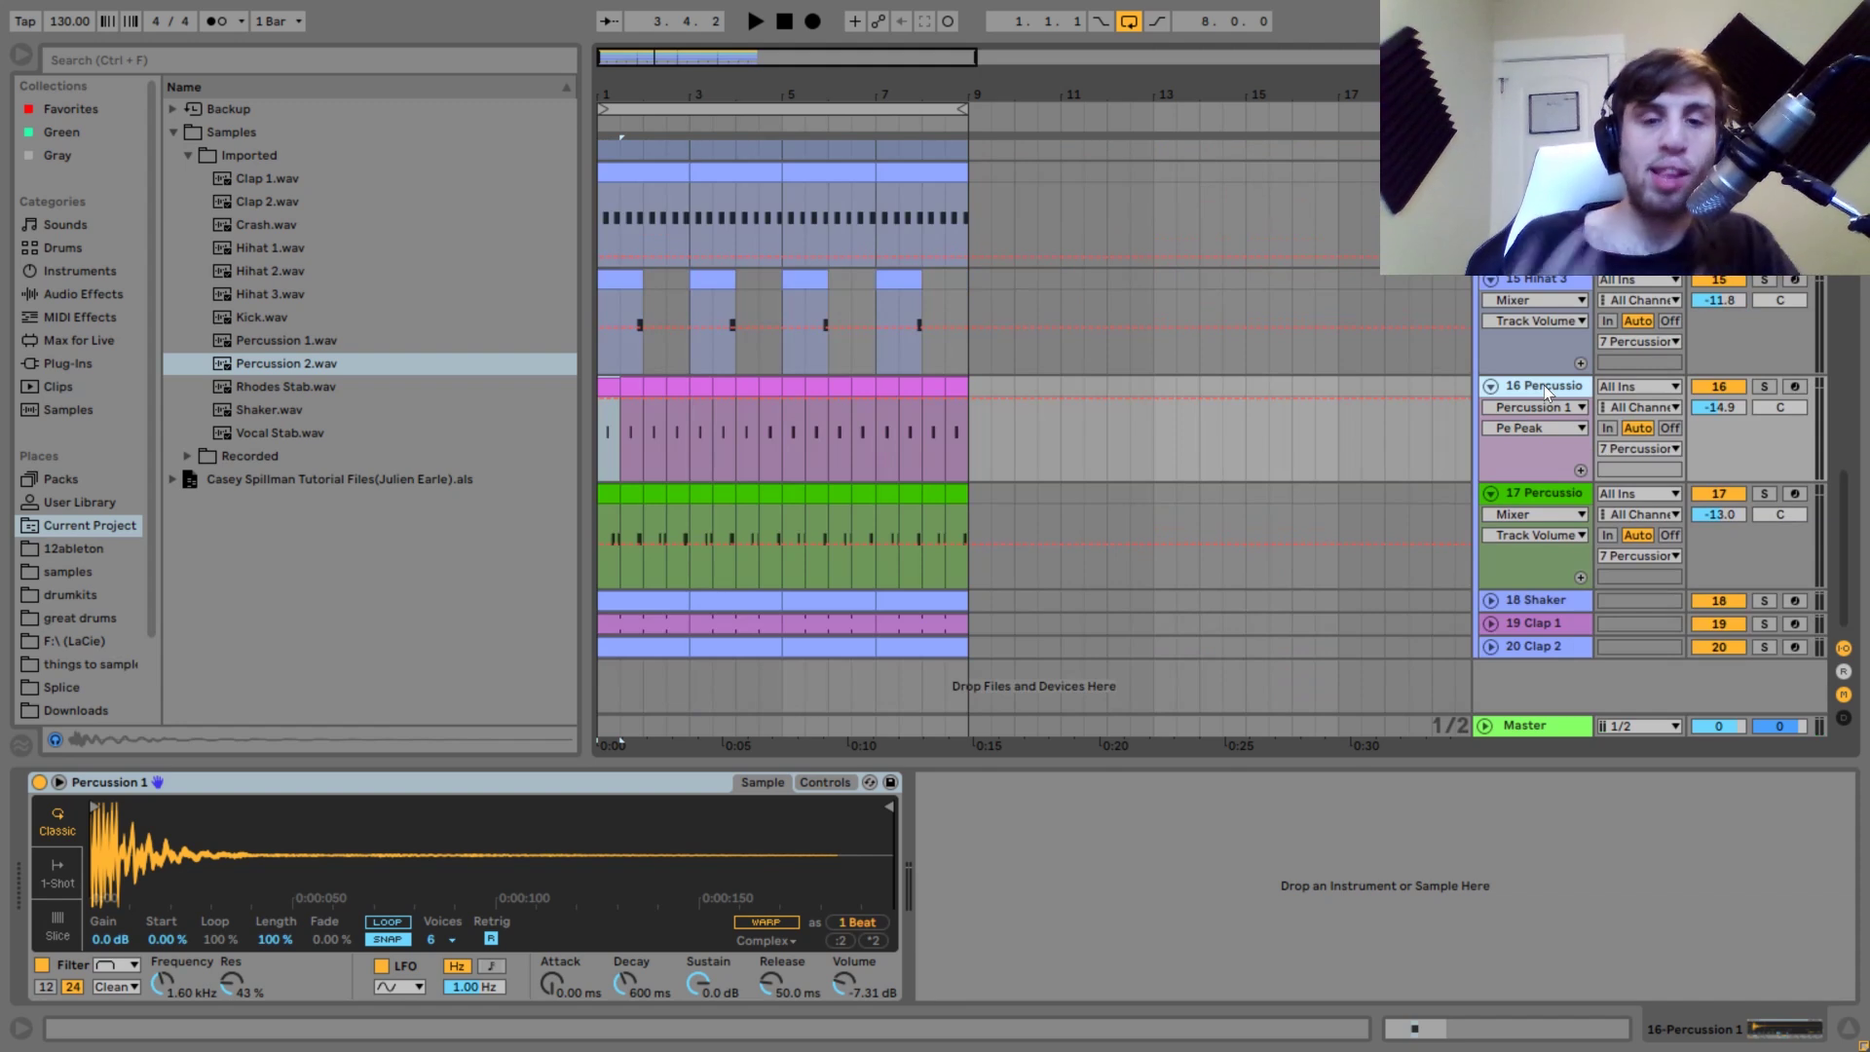
# Solo and play the Shaker track, unfold it to show its clip, then unsolo it.
pyautogui.click(1765, 601)
pyautogui.click(1533, 600)
pyautogui.press('space')
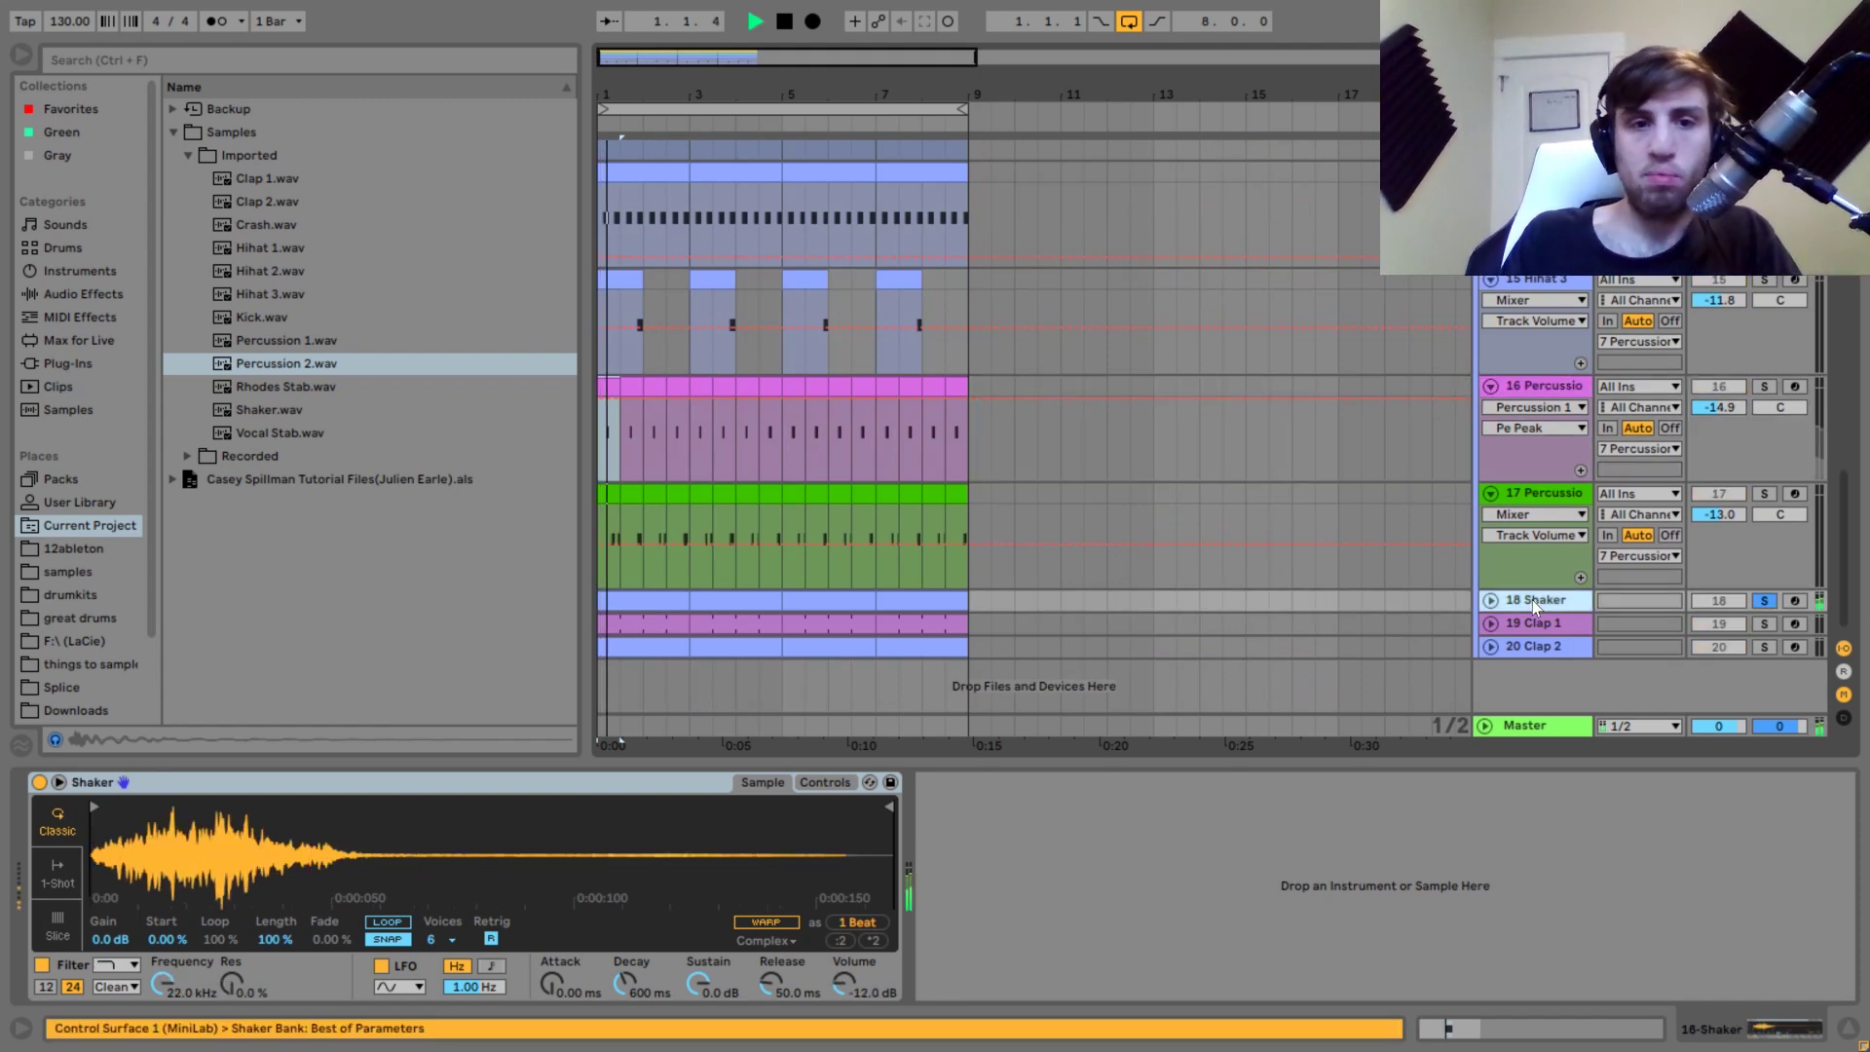
pyautogui.press('Right')
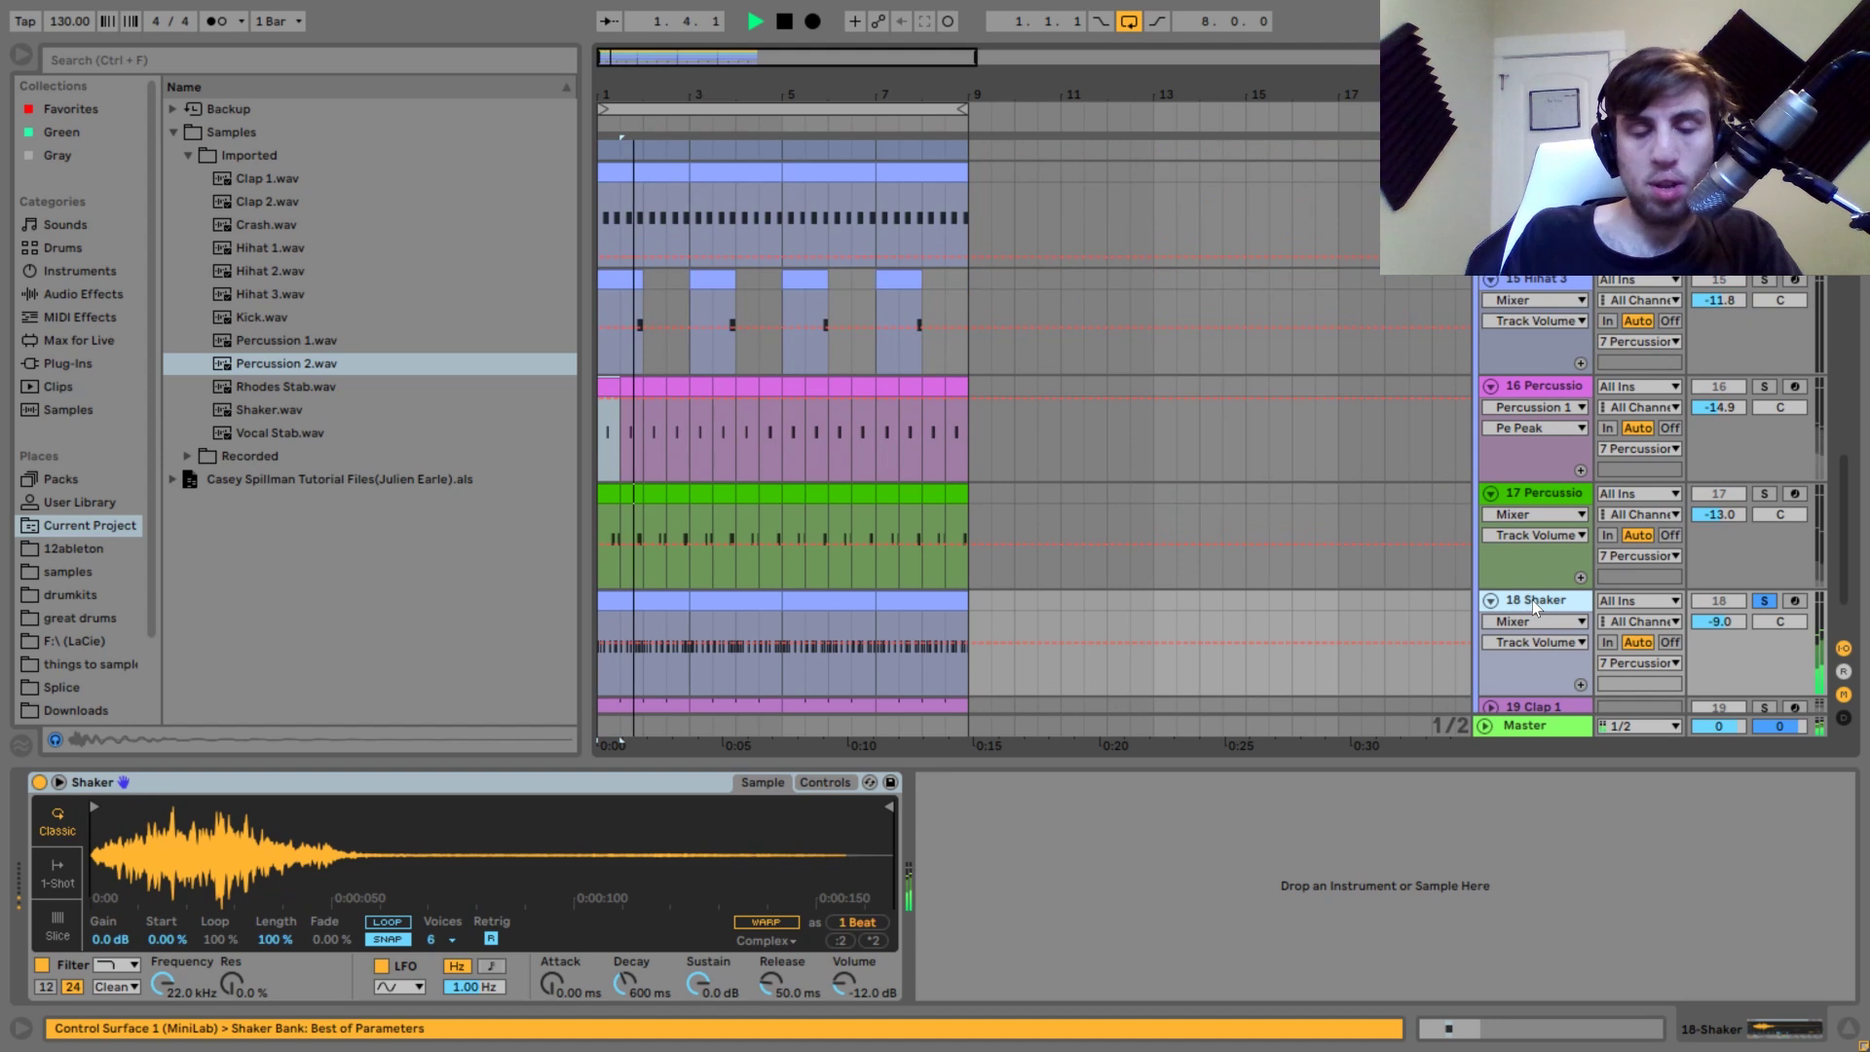
pyautogui.scroll(-1, 1745, 582)
pyautogui.click(1759, 591)
# Select the 19 Clap 1 track and expand it to full height.
pyautogui.scroll(-3, 1745, 583)
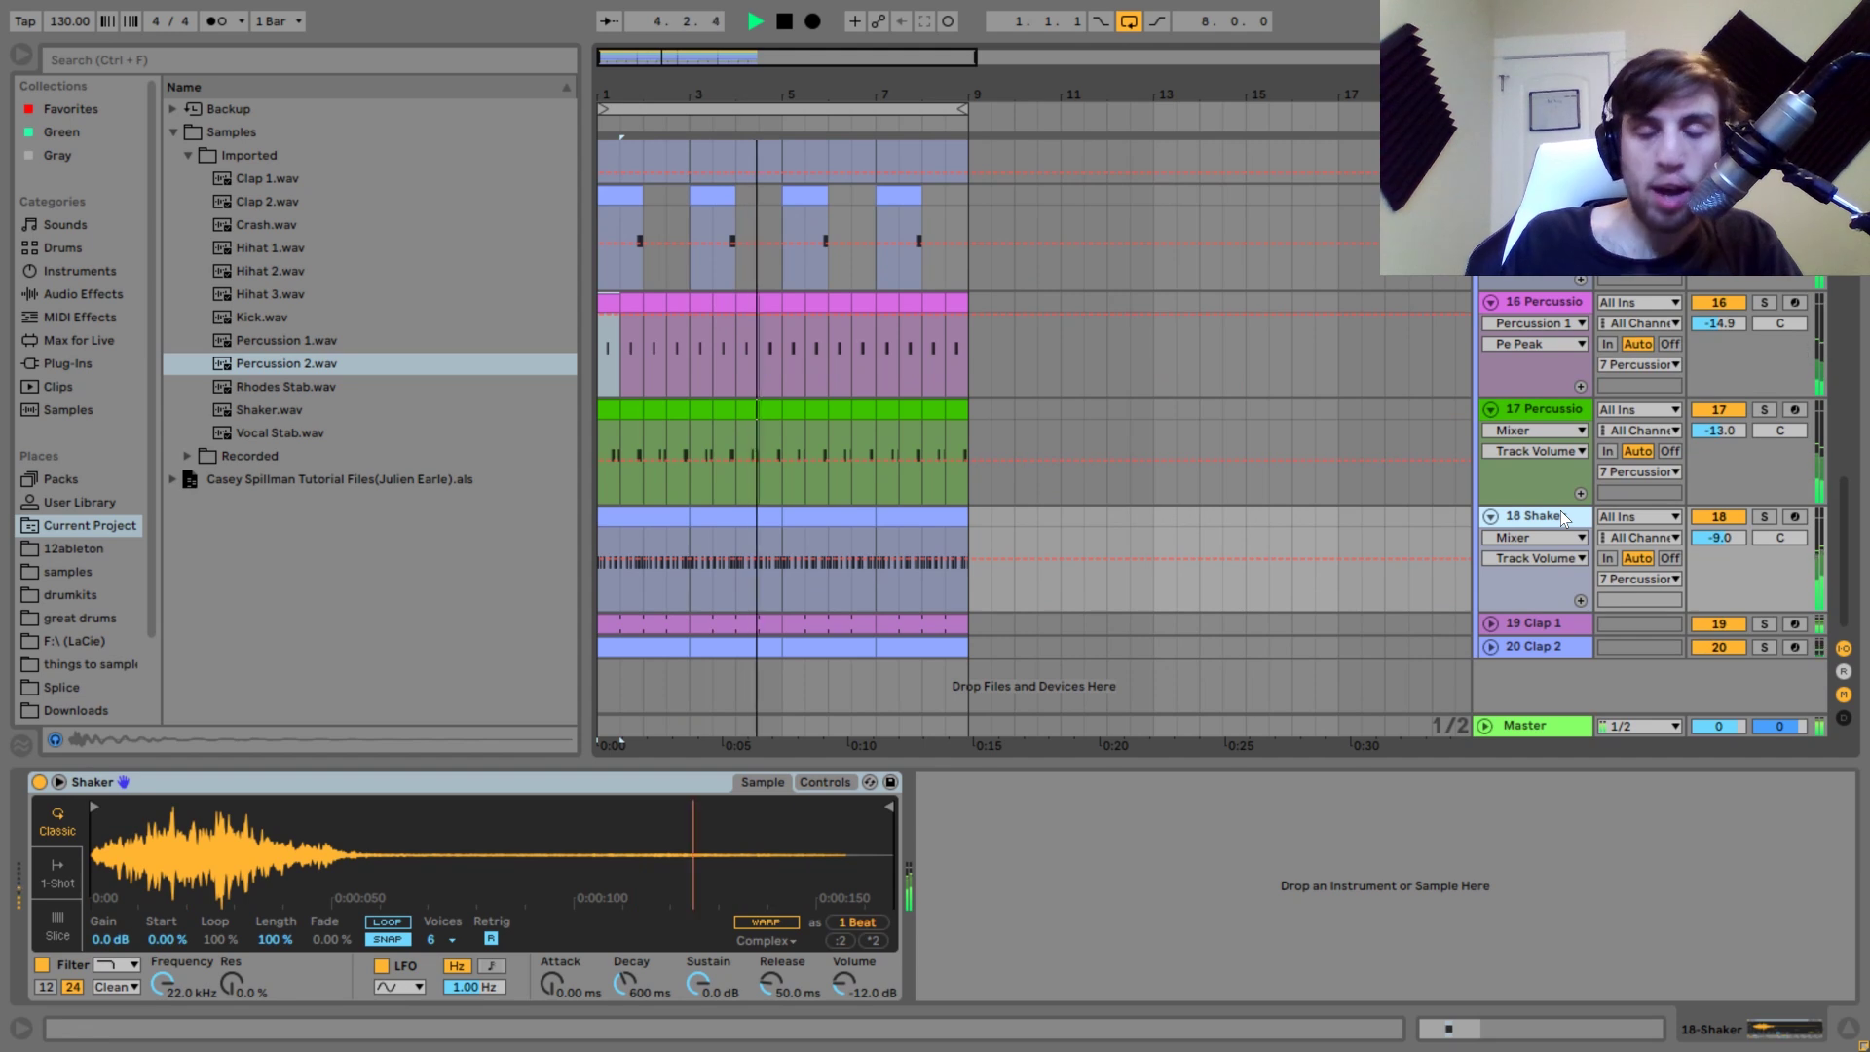
pyautogui.click(1524, 623)
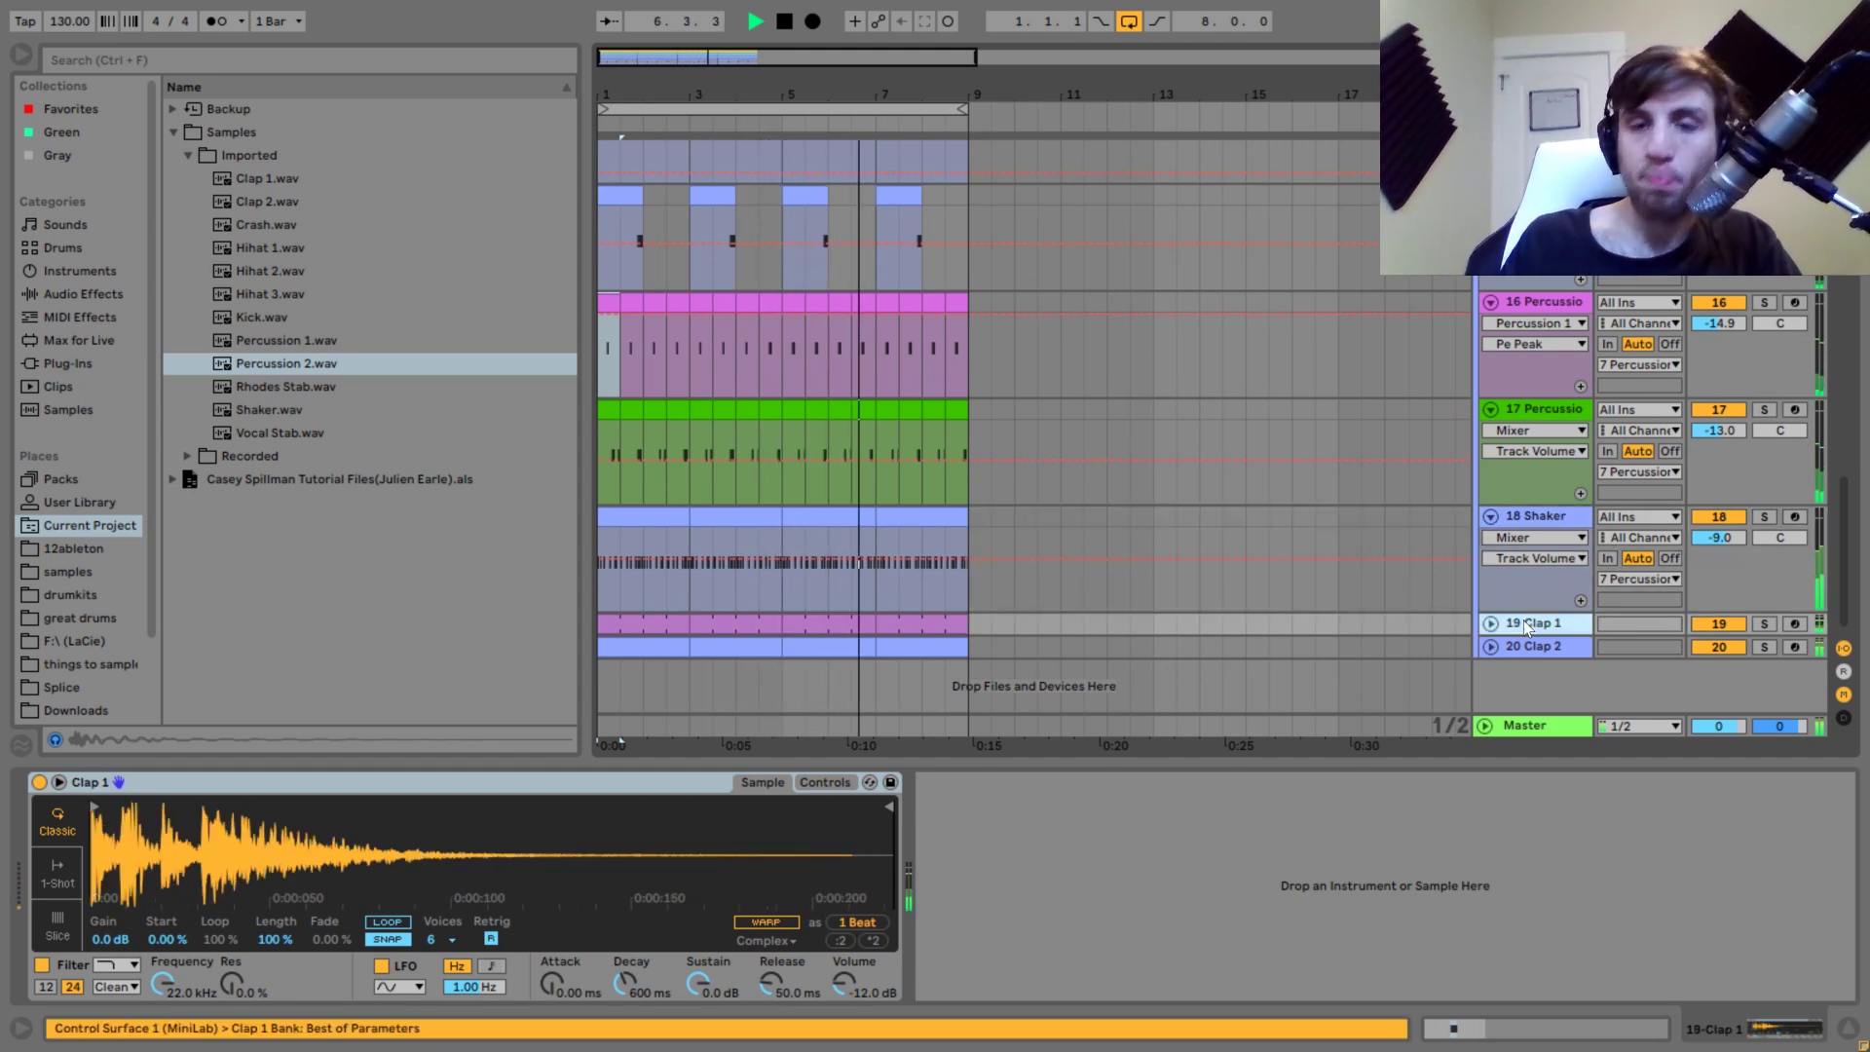
pyautogui.press('Right')
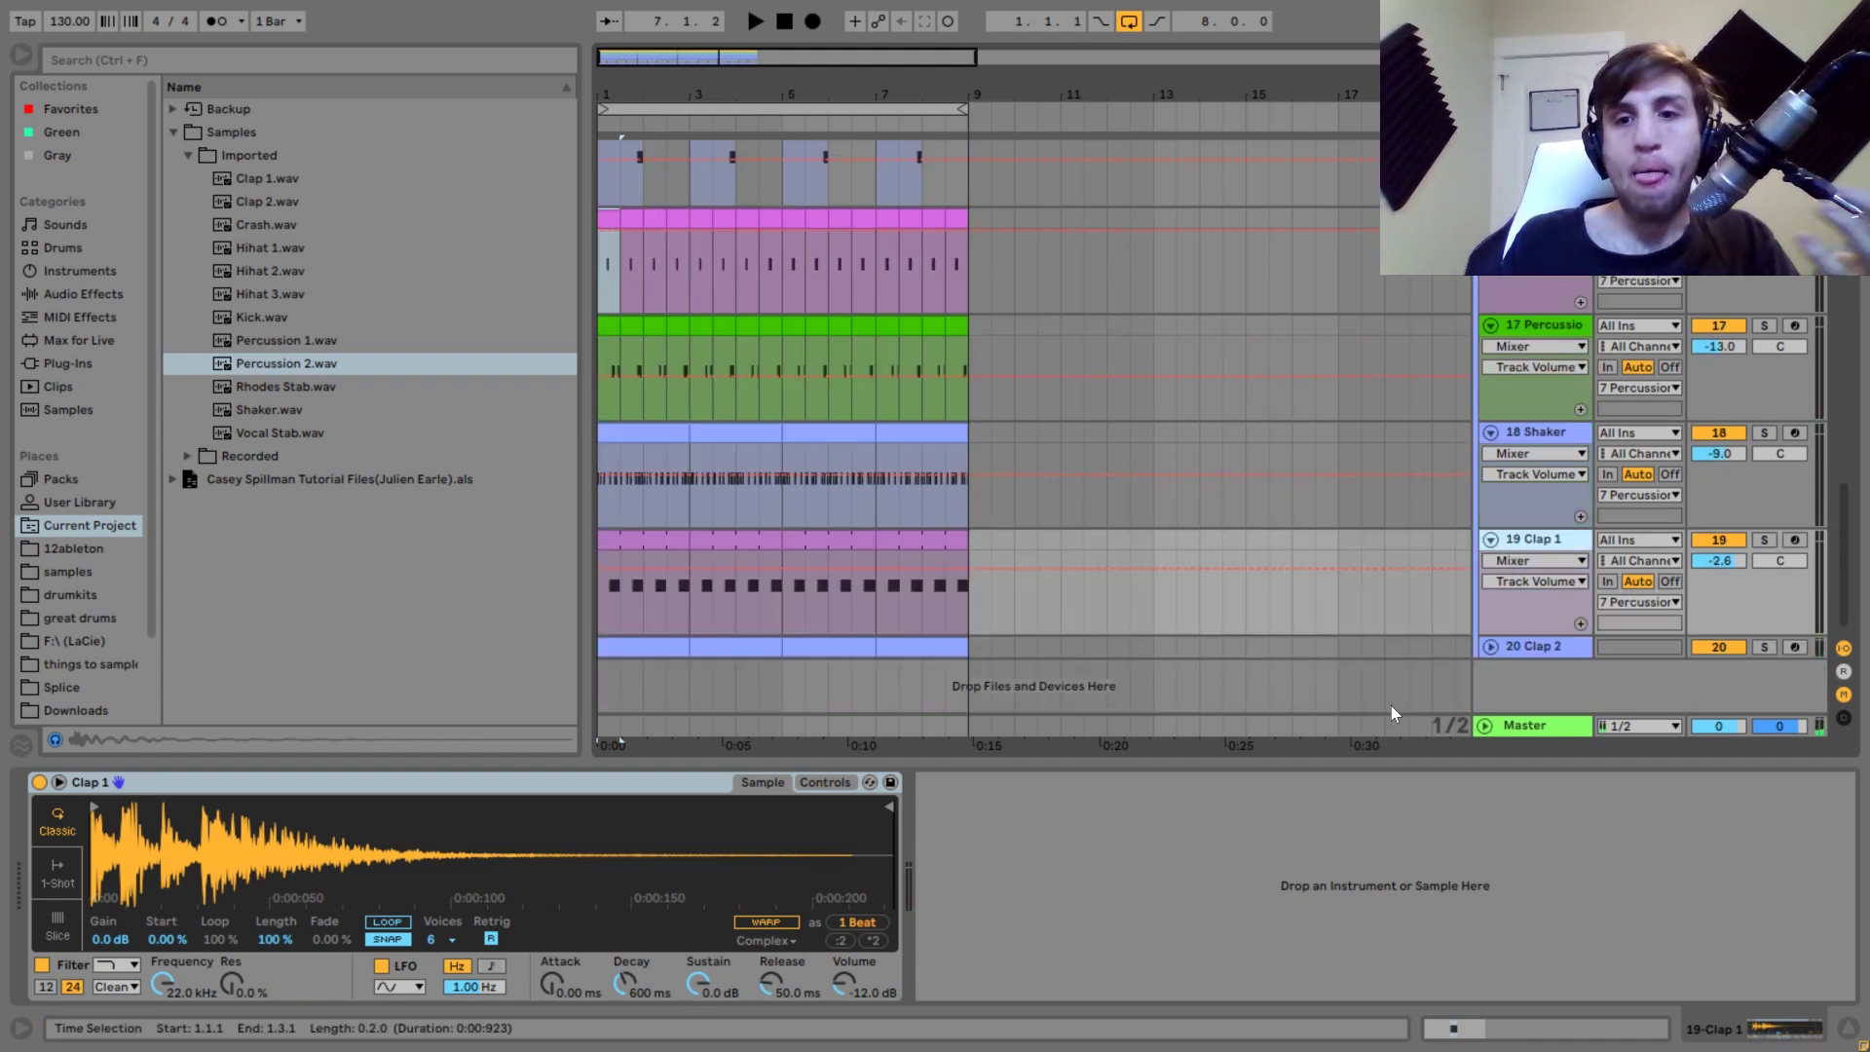
# Play Clap 1 soloed, then stop and expand the Clap 2 track.
pyautogui.click(1773, 540)
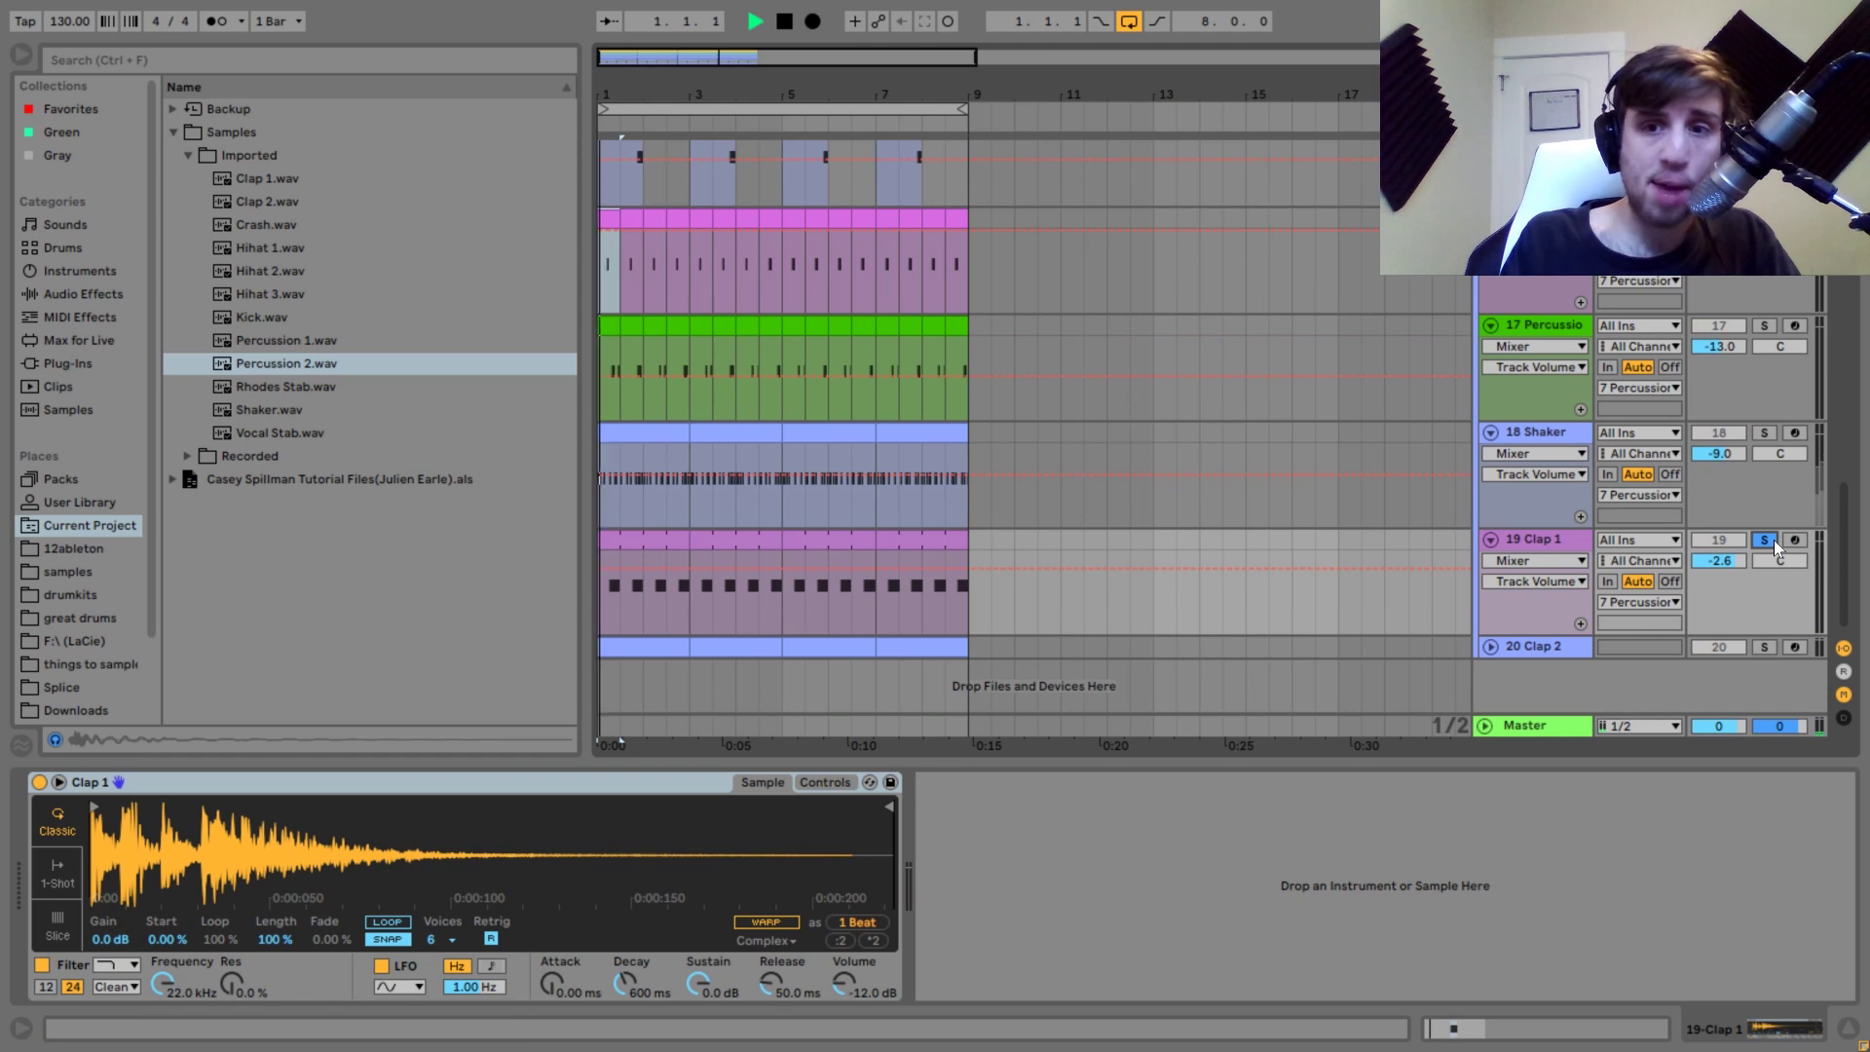
pyautogui.press('space')
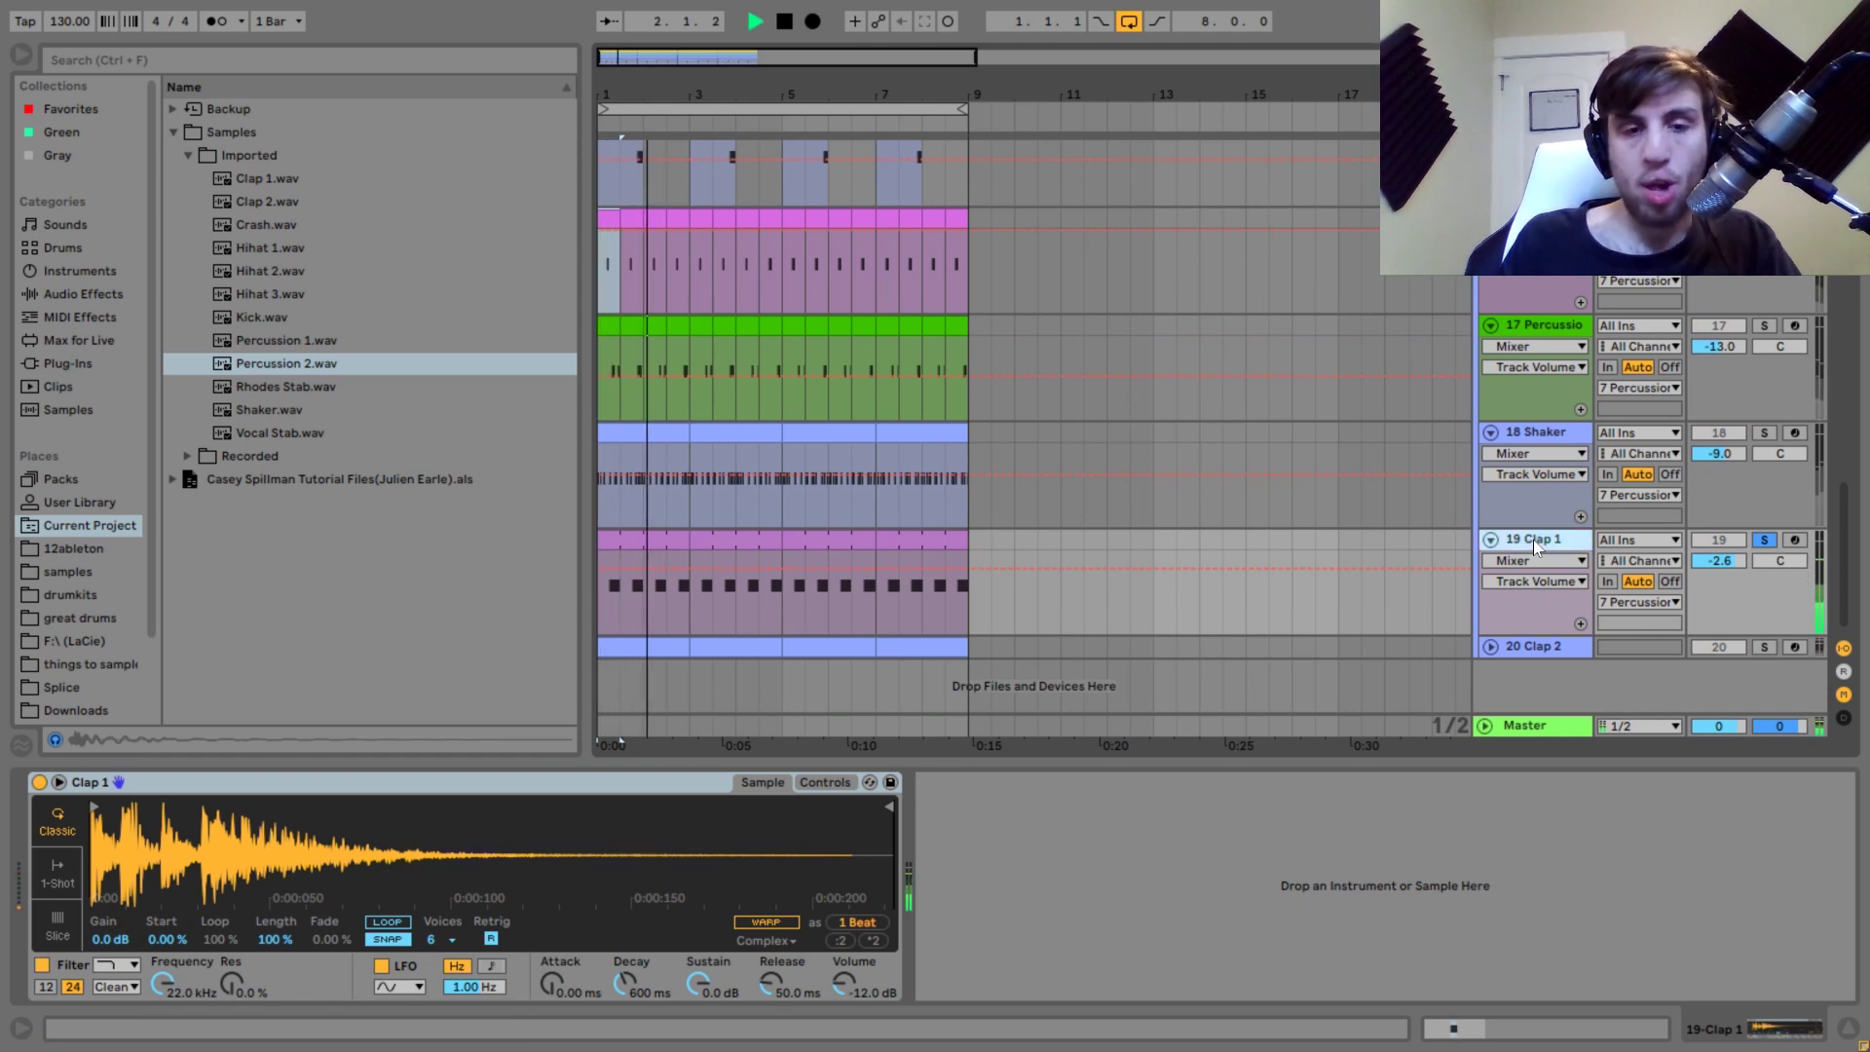
pyautogui.press('space')
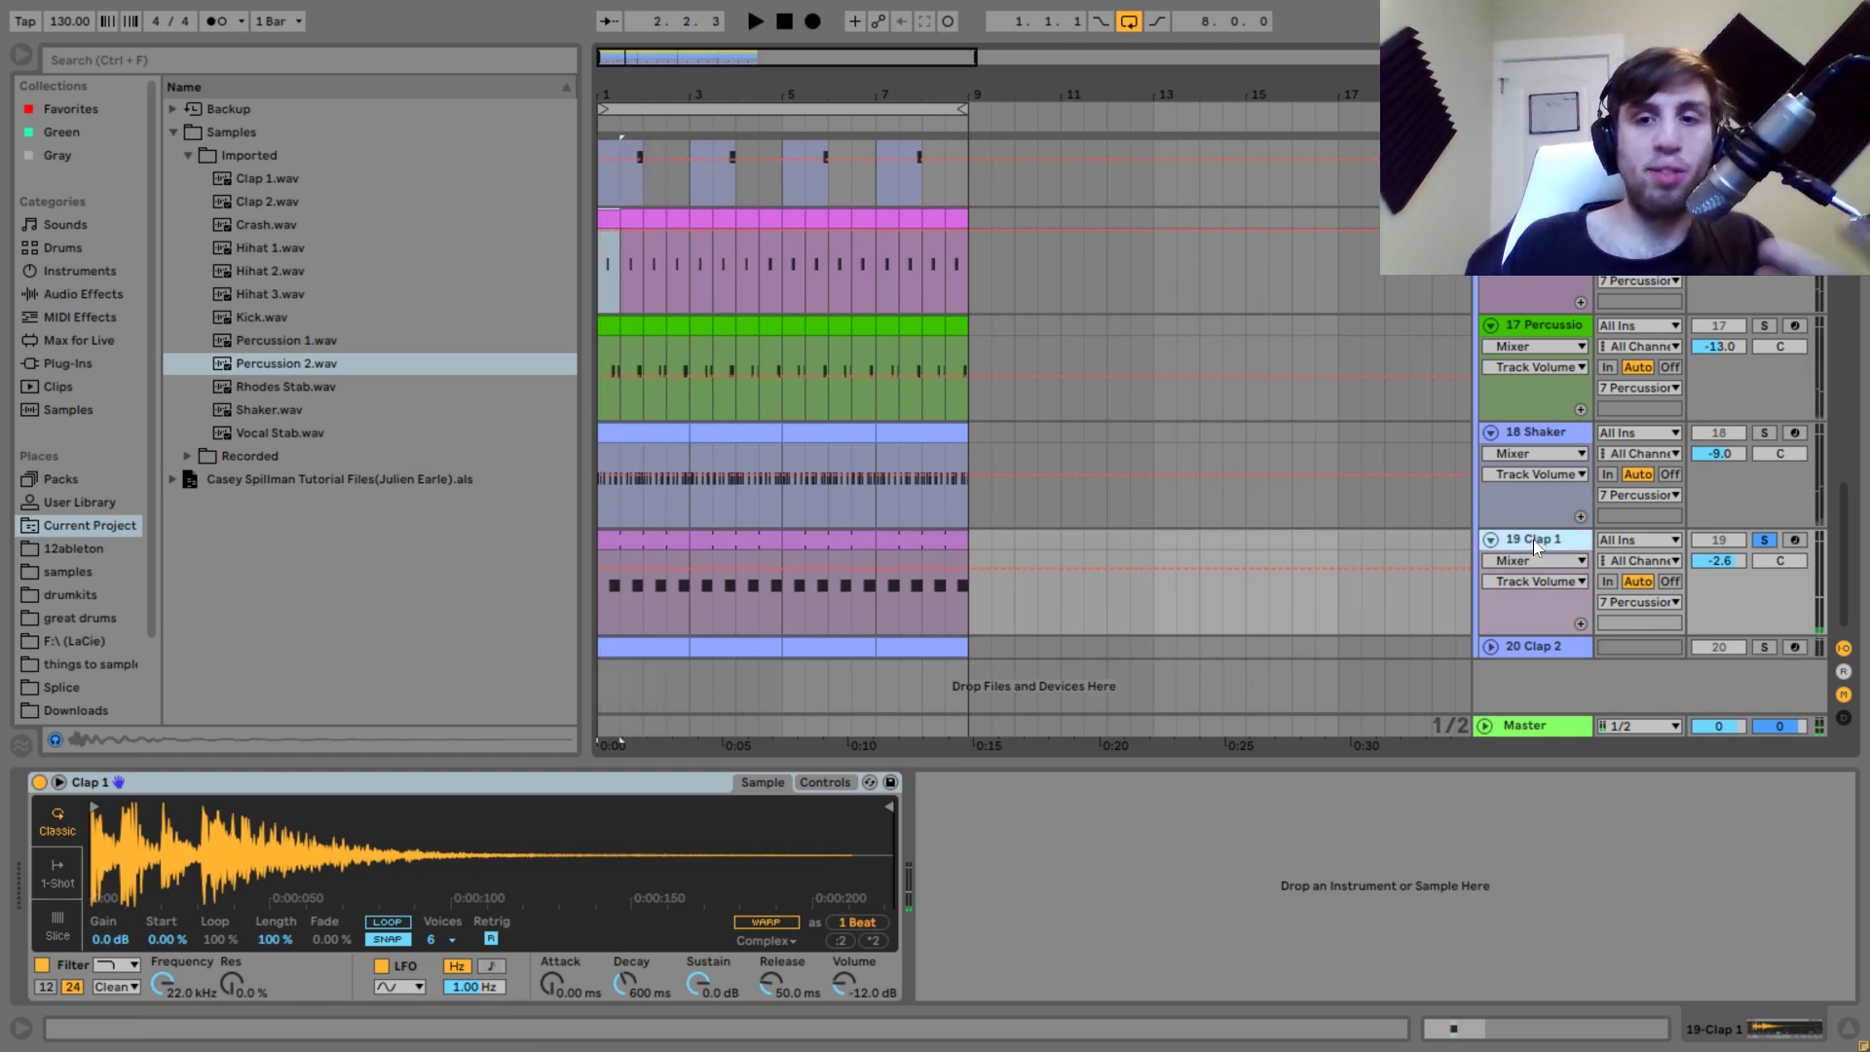
pyautogui.click(1490, 647)
pyautogui.scroll(-2, 1495, 647)
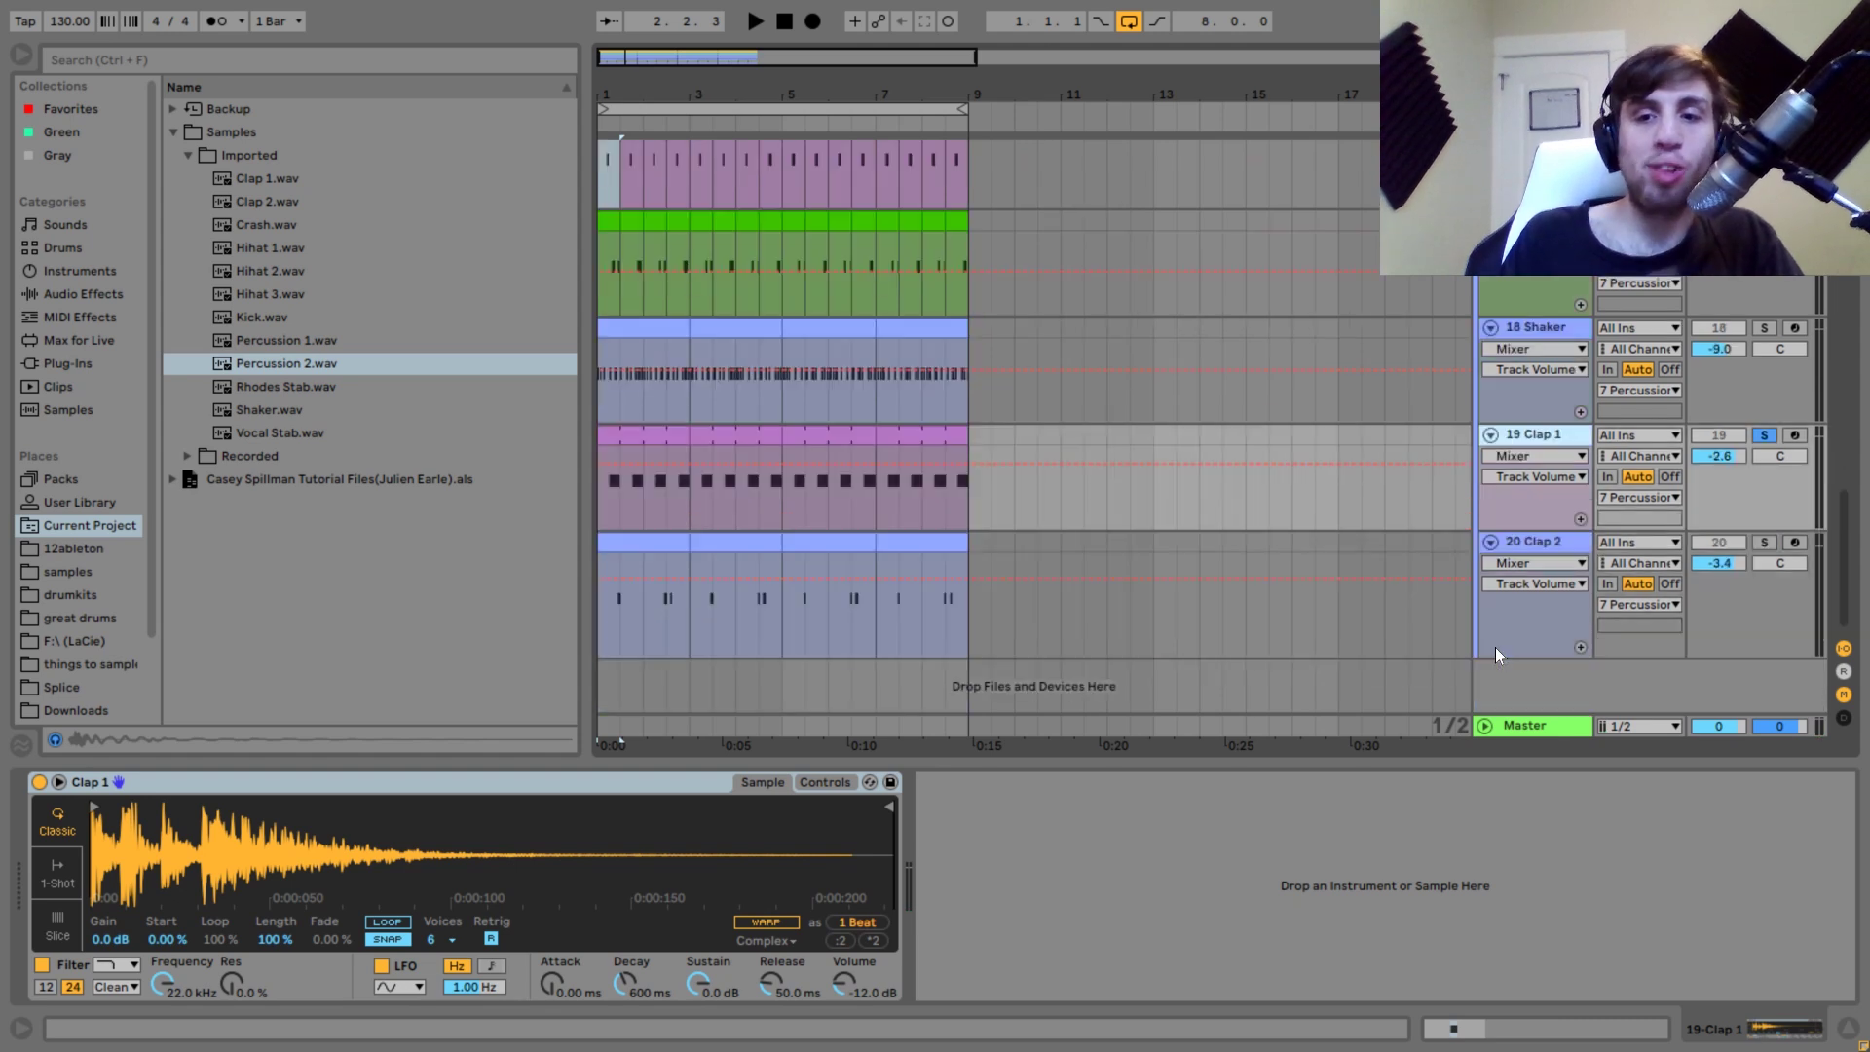
# Turn off Clap 1's solo and solo Clap 2 with its sample settings showing.
pyautogui.click(1765, 544)
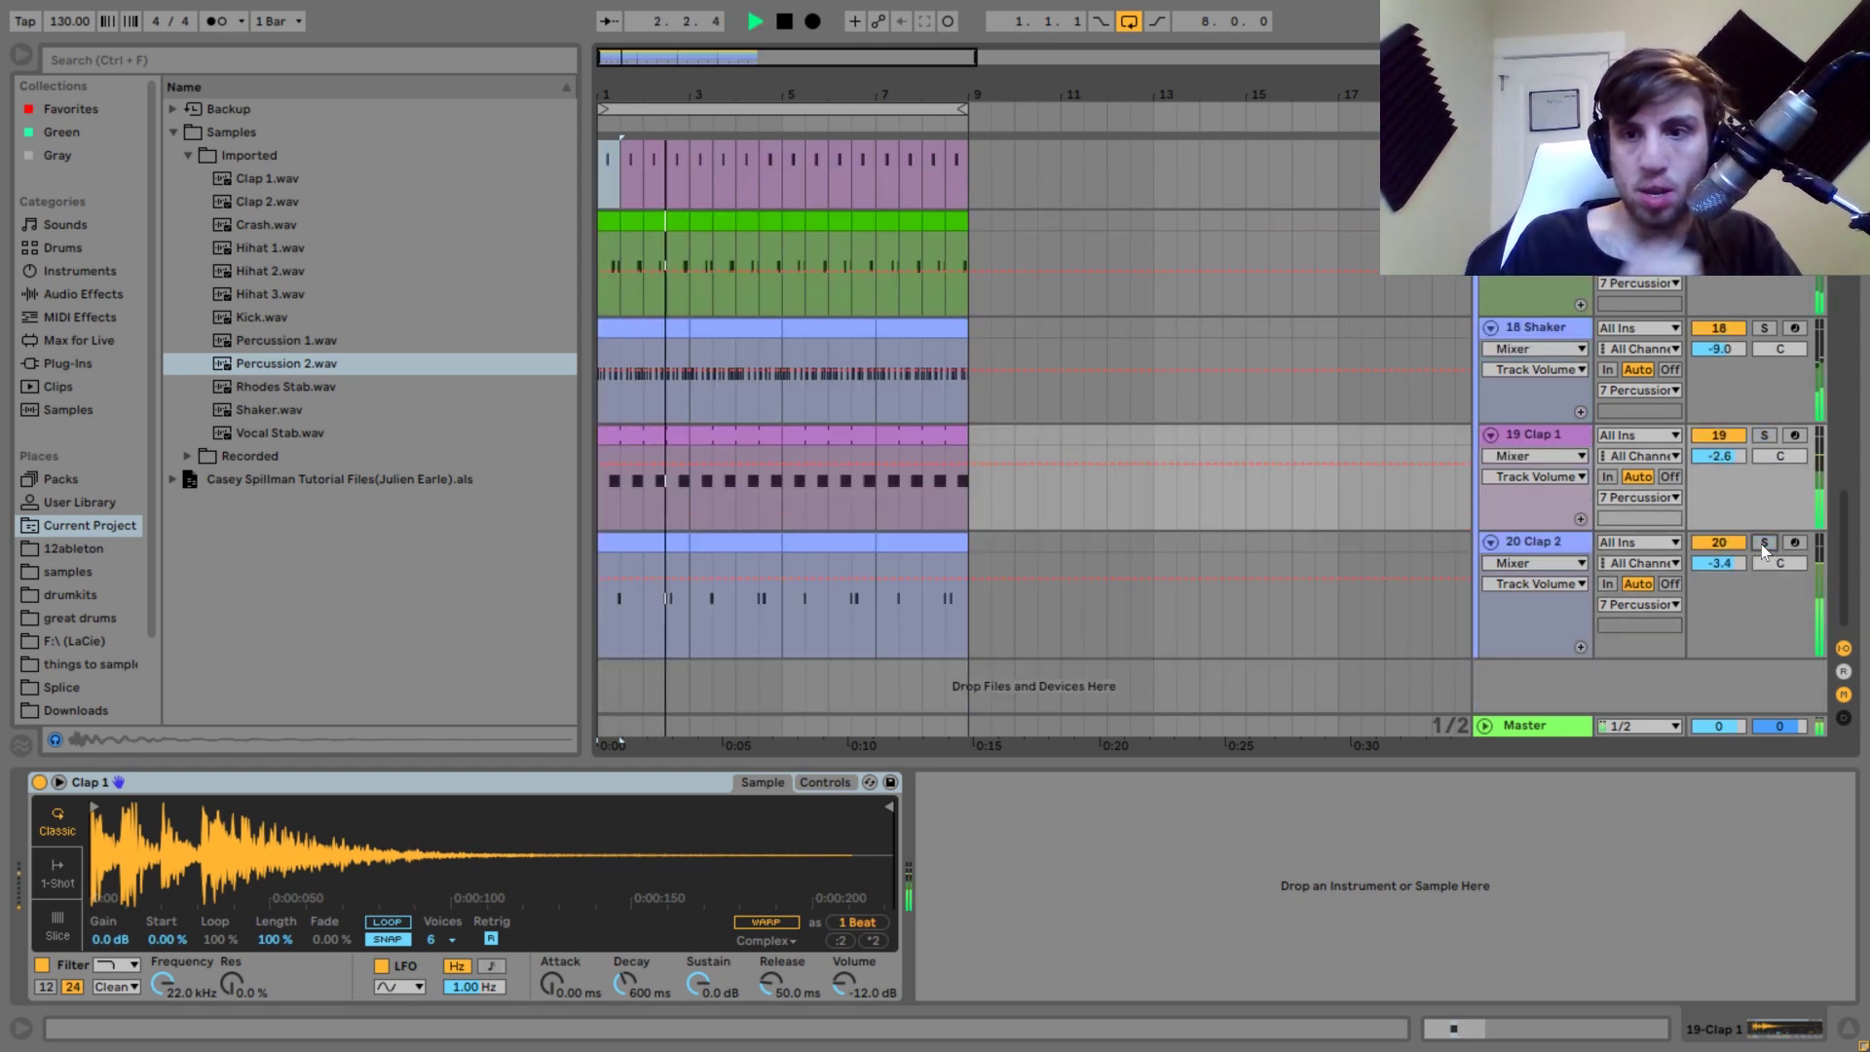
pyautogui.click(1543, 543)
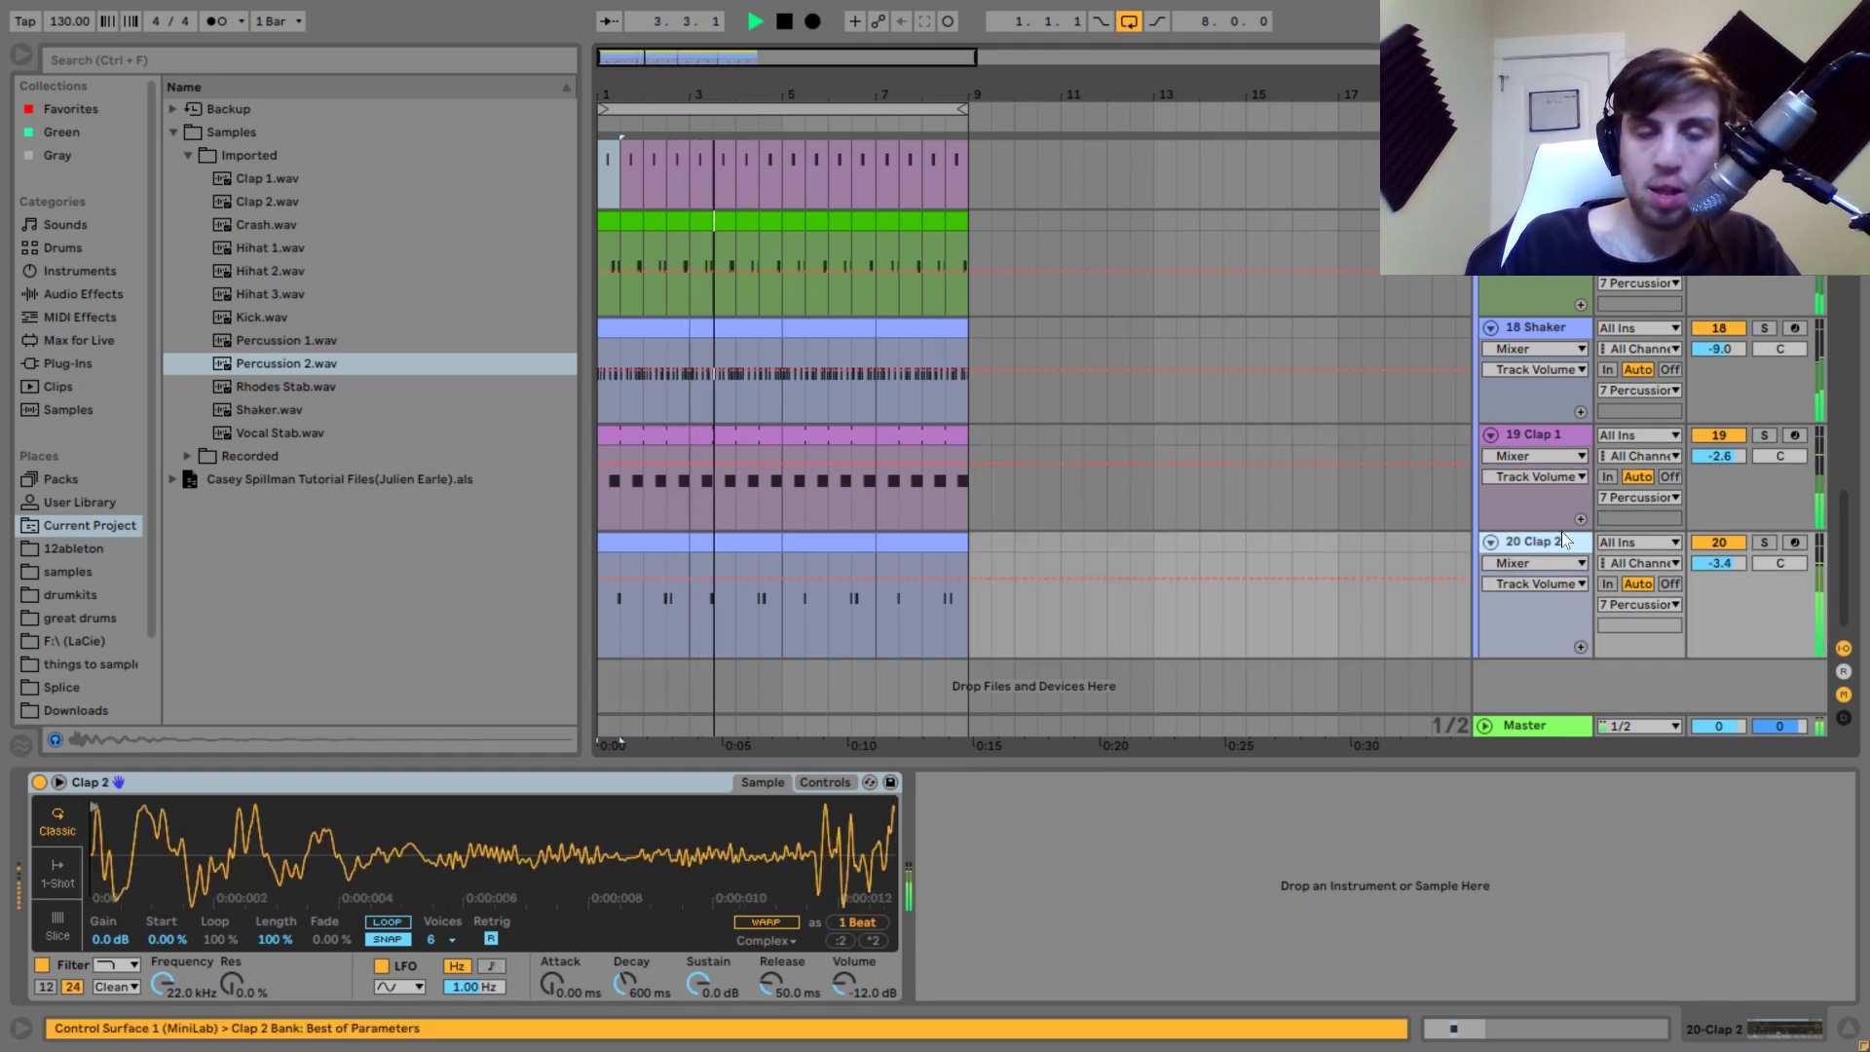
pyautogui.click(1763, 542)
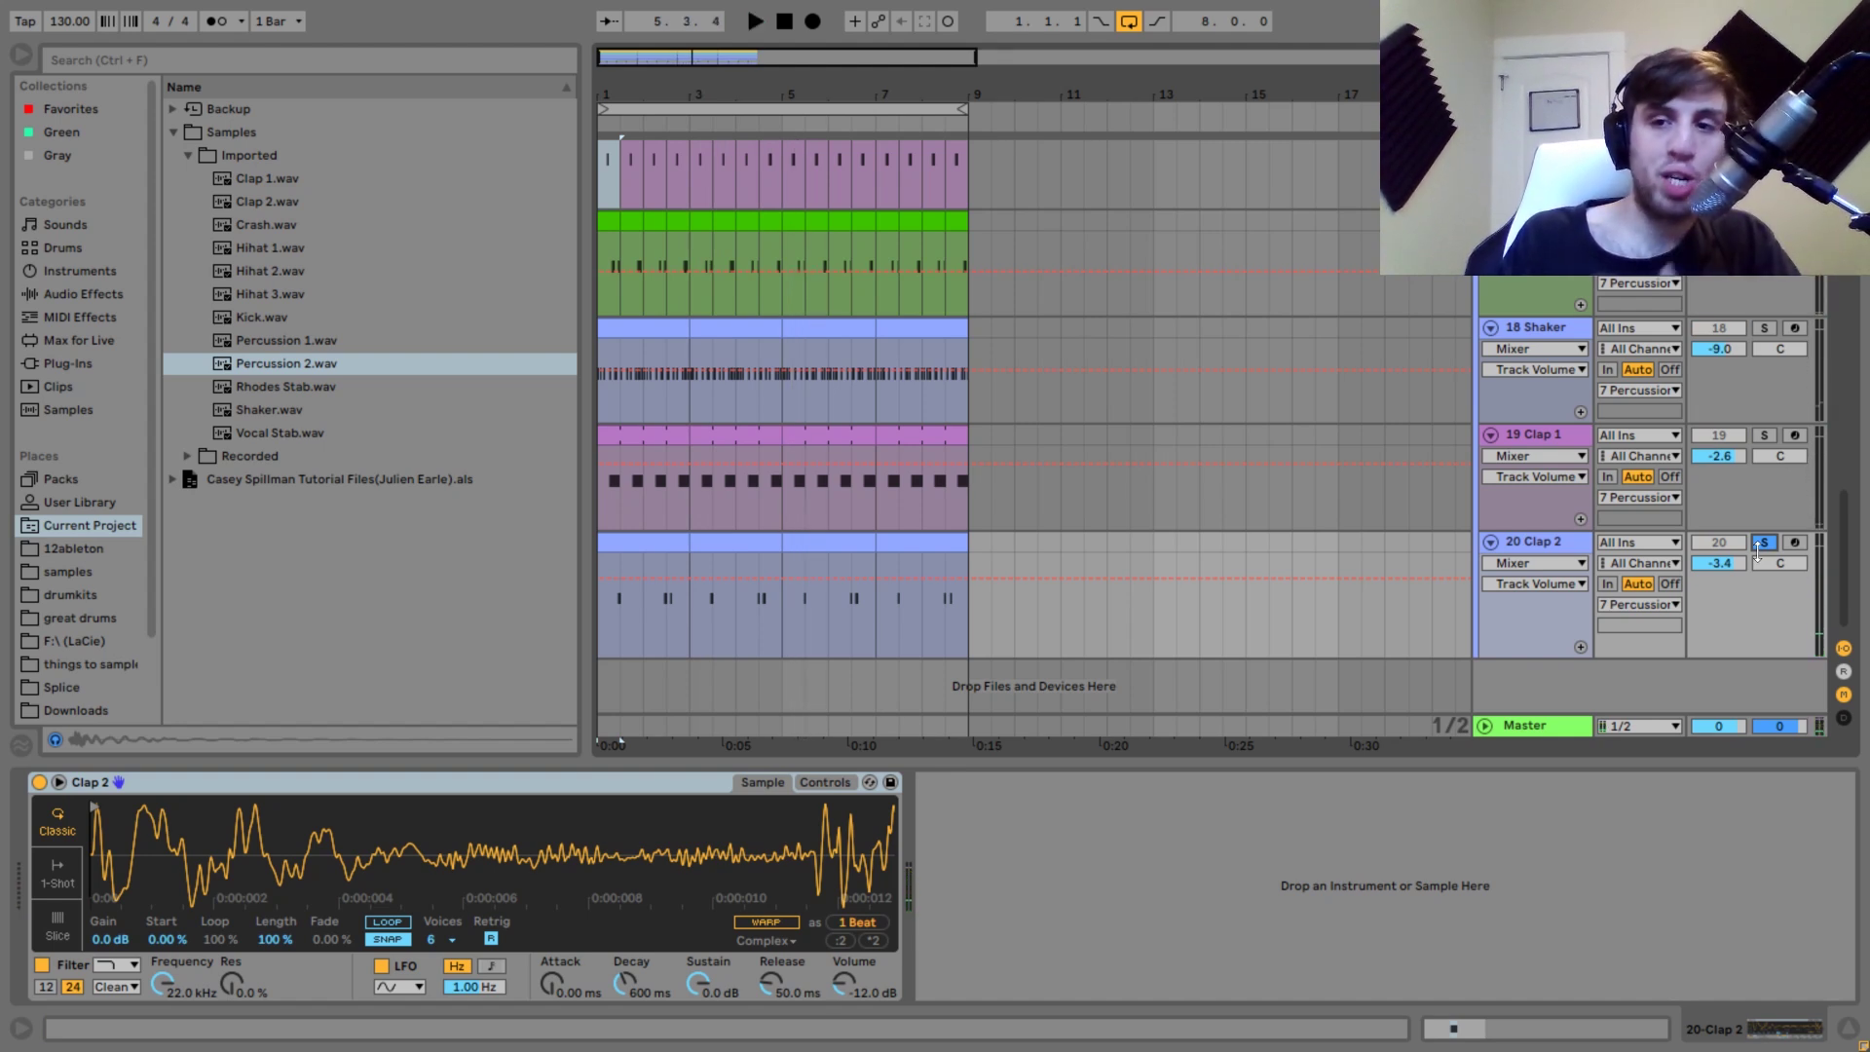
pyautogui.scroll(8, 1768, 542)
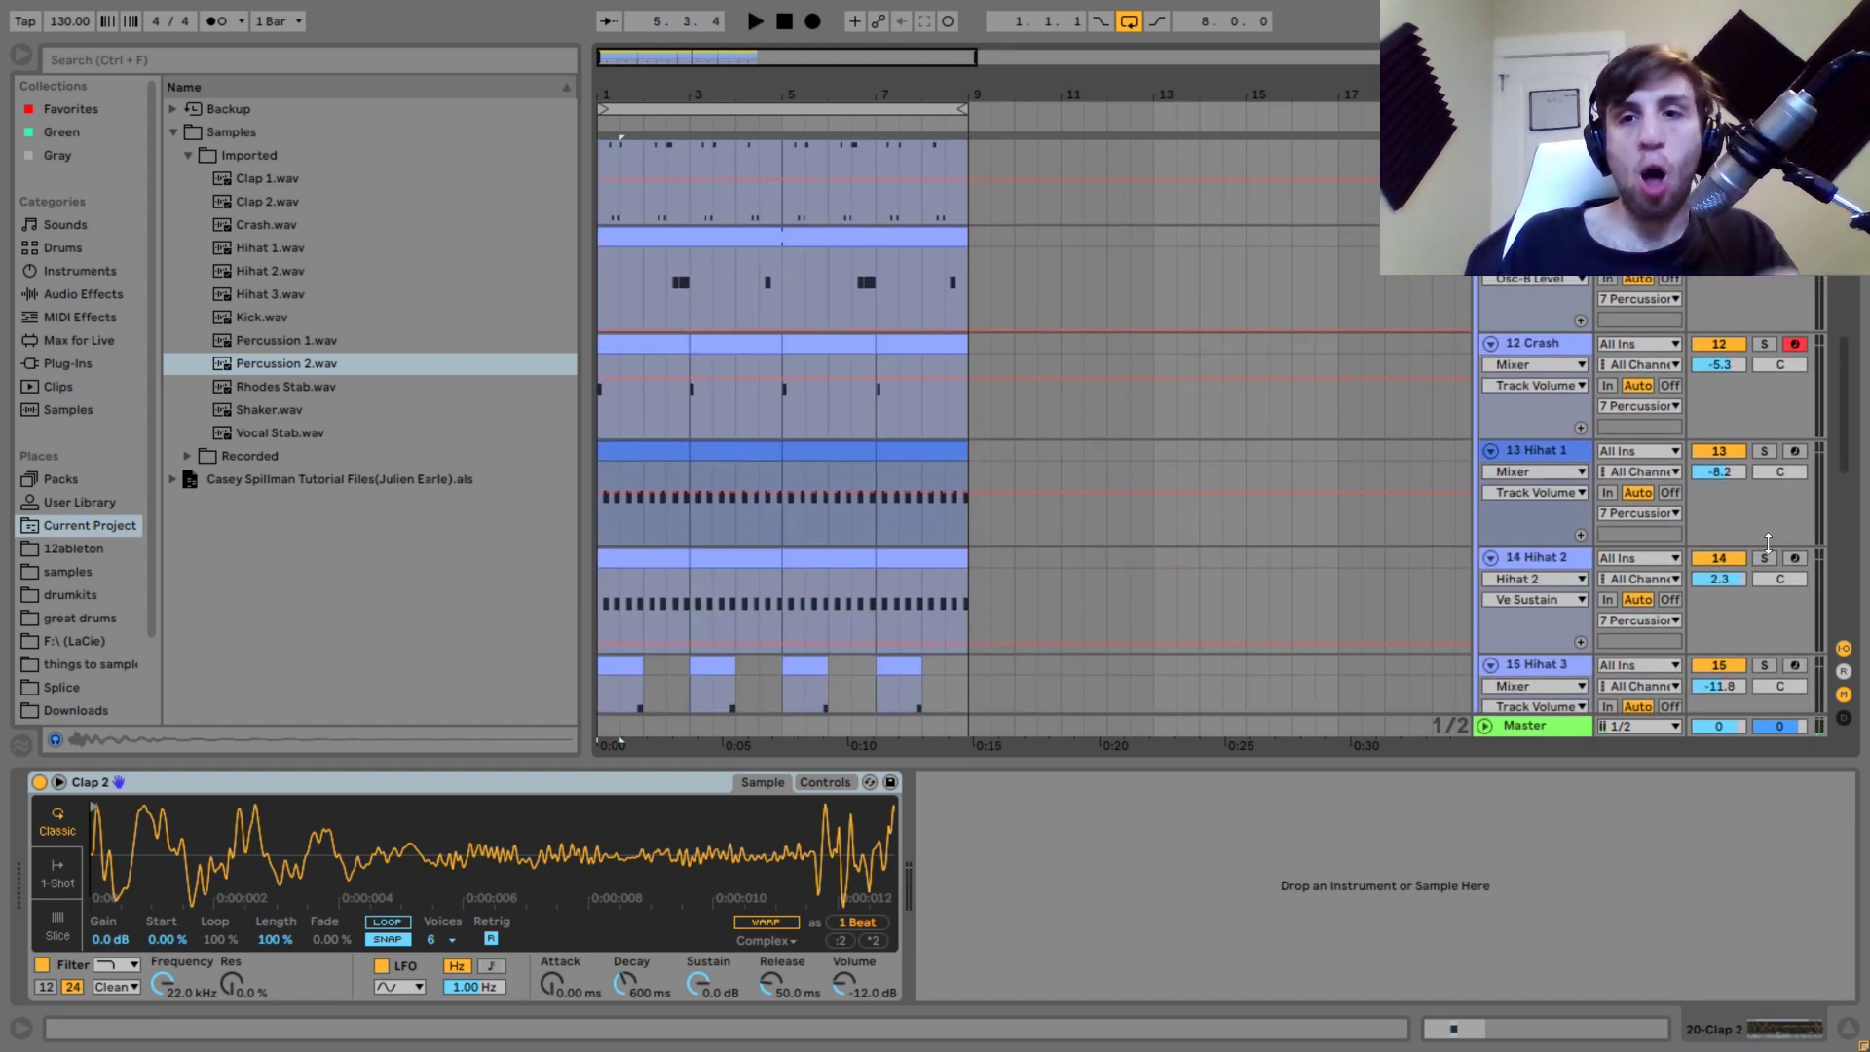
pyautogui.scroll(-1, 1768, 542)
# Inspect the Operator, Saturator and Auto Pan chain, then return to Clap 1's sample settings.
pyautogui.click(1547, 581)
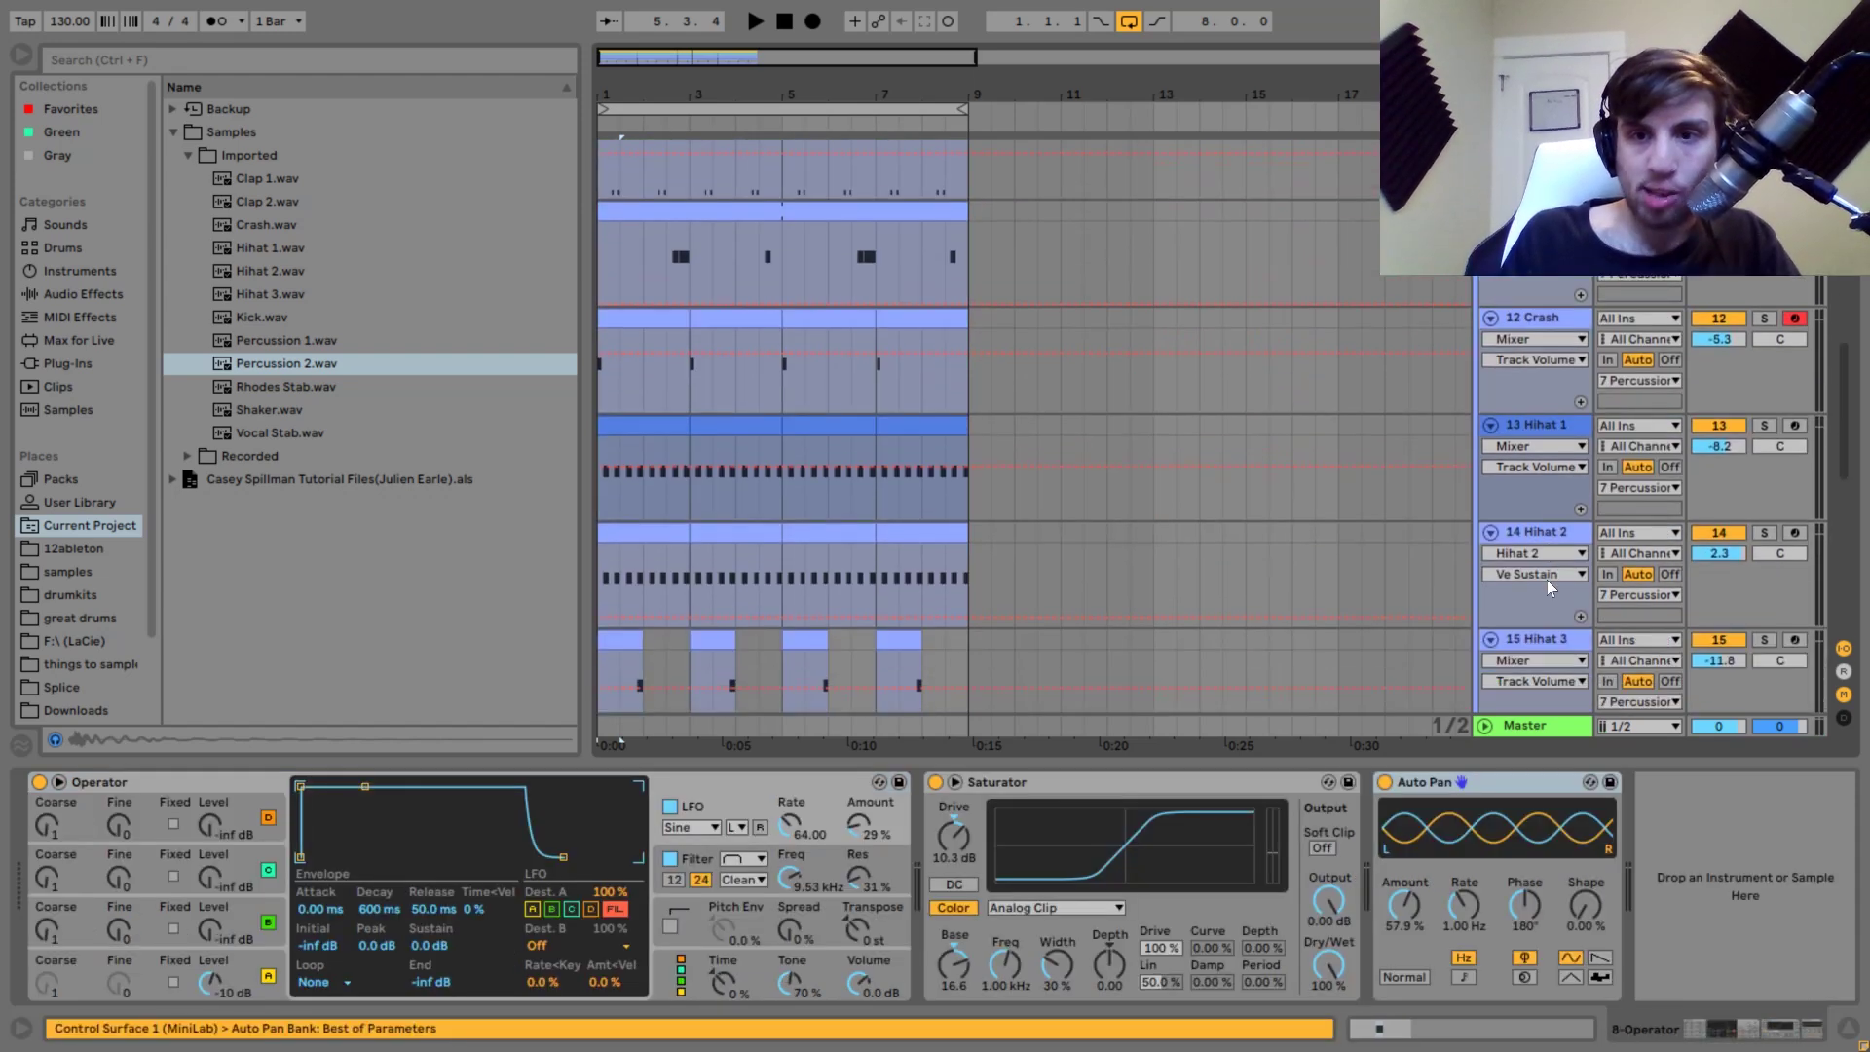
pyautogui.scroll(-6, 1547, 581)
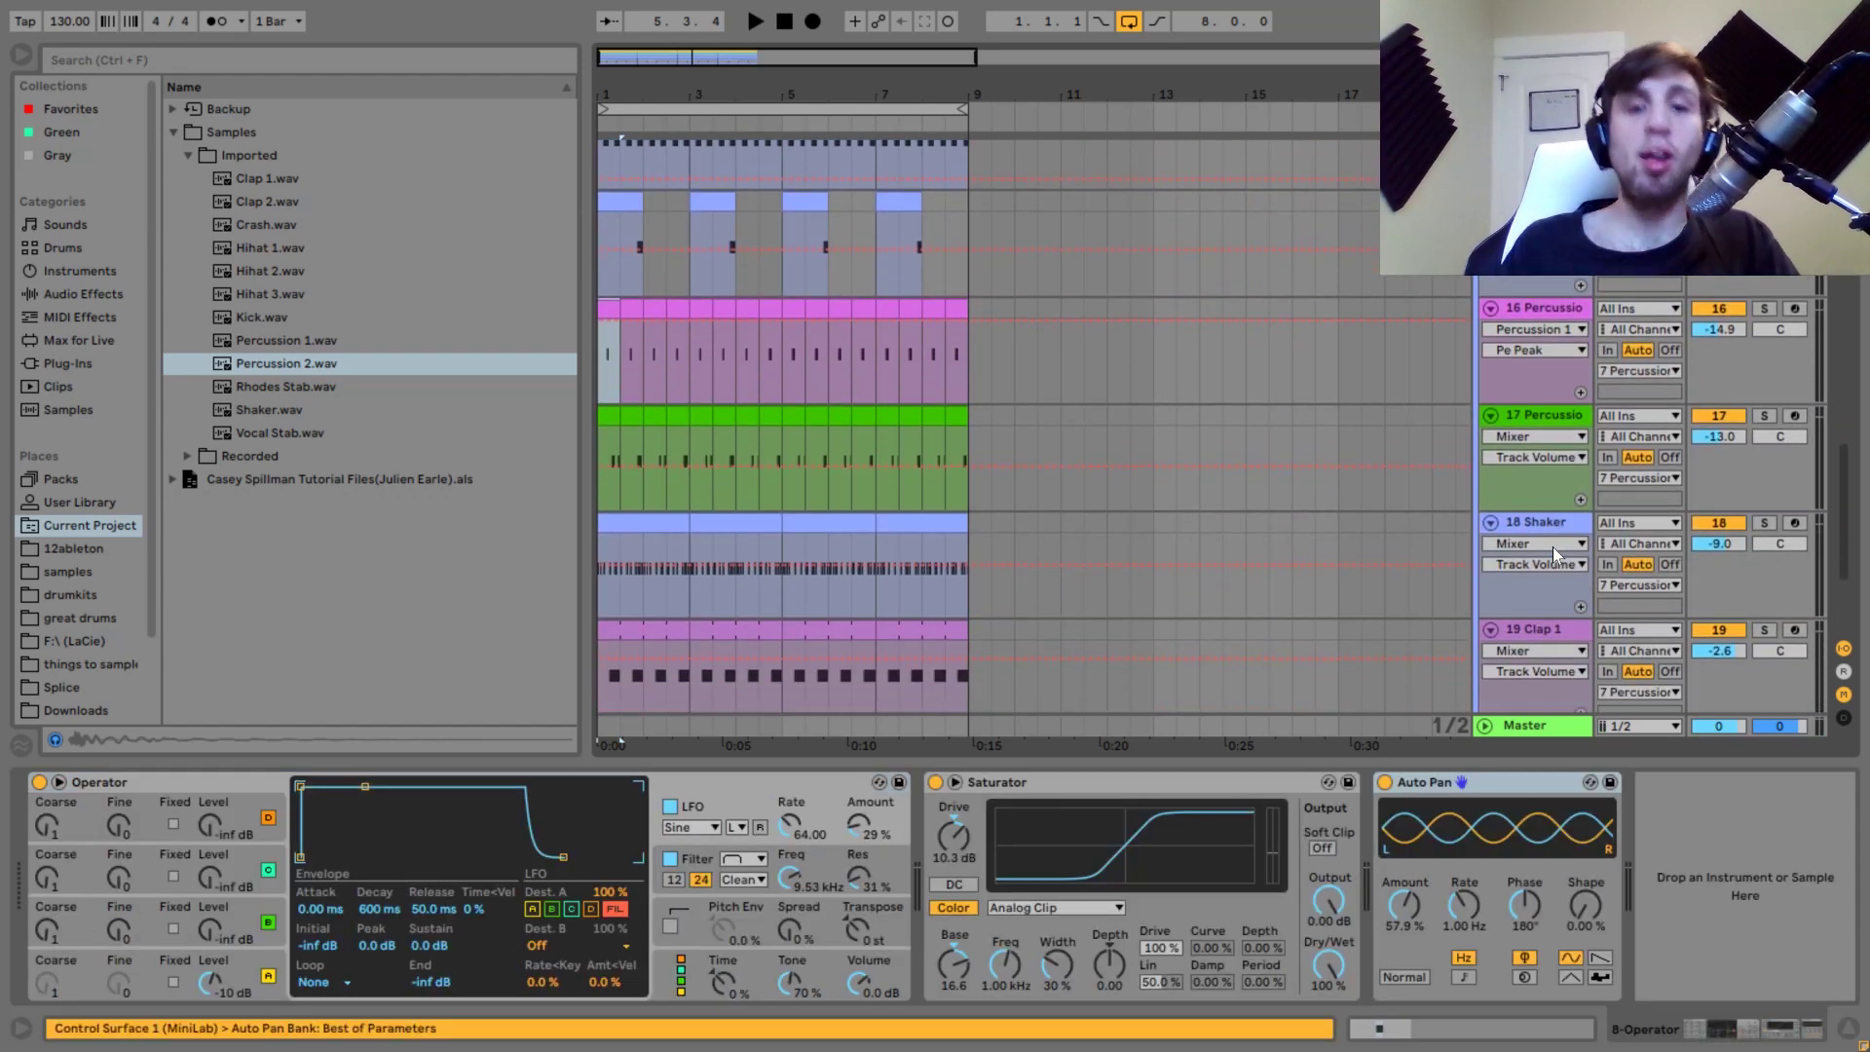
pyautogui.scroll(-3, 1553, 547)
pyautogui.press('space')
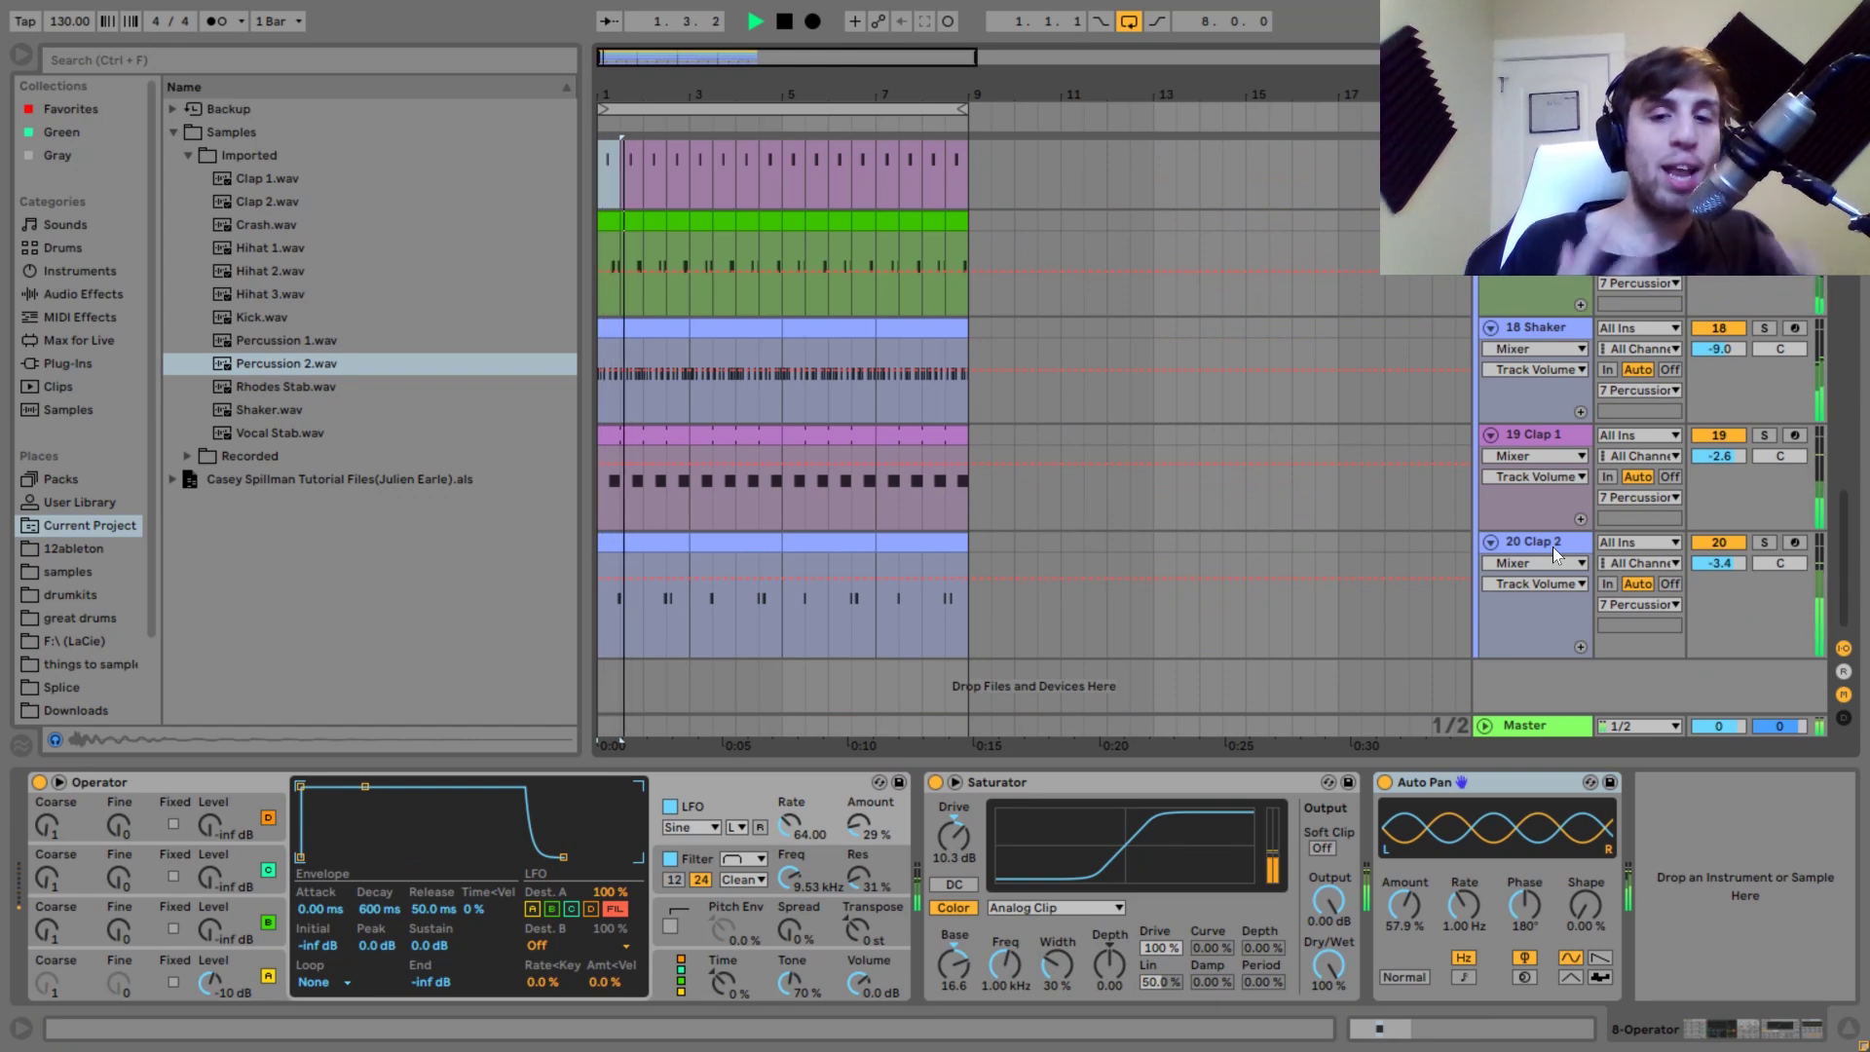
pyautogui.click(1553, 547)
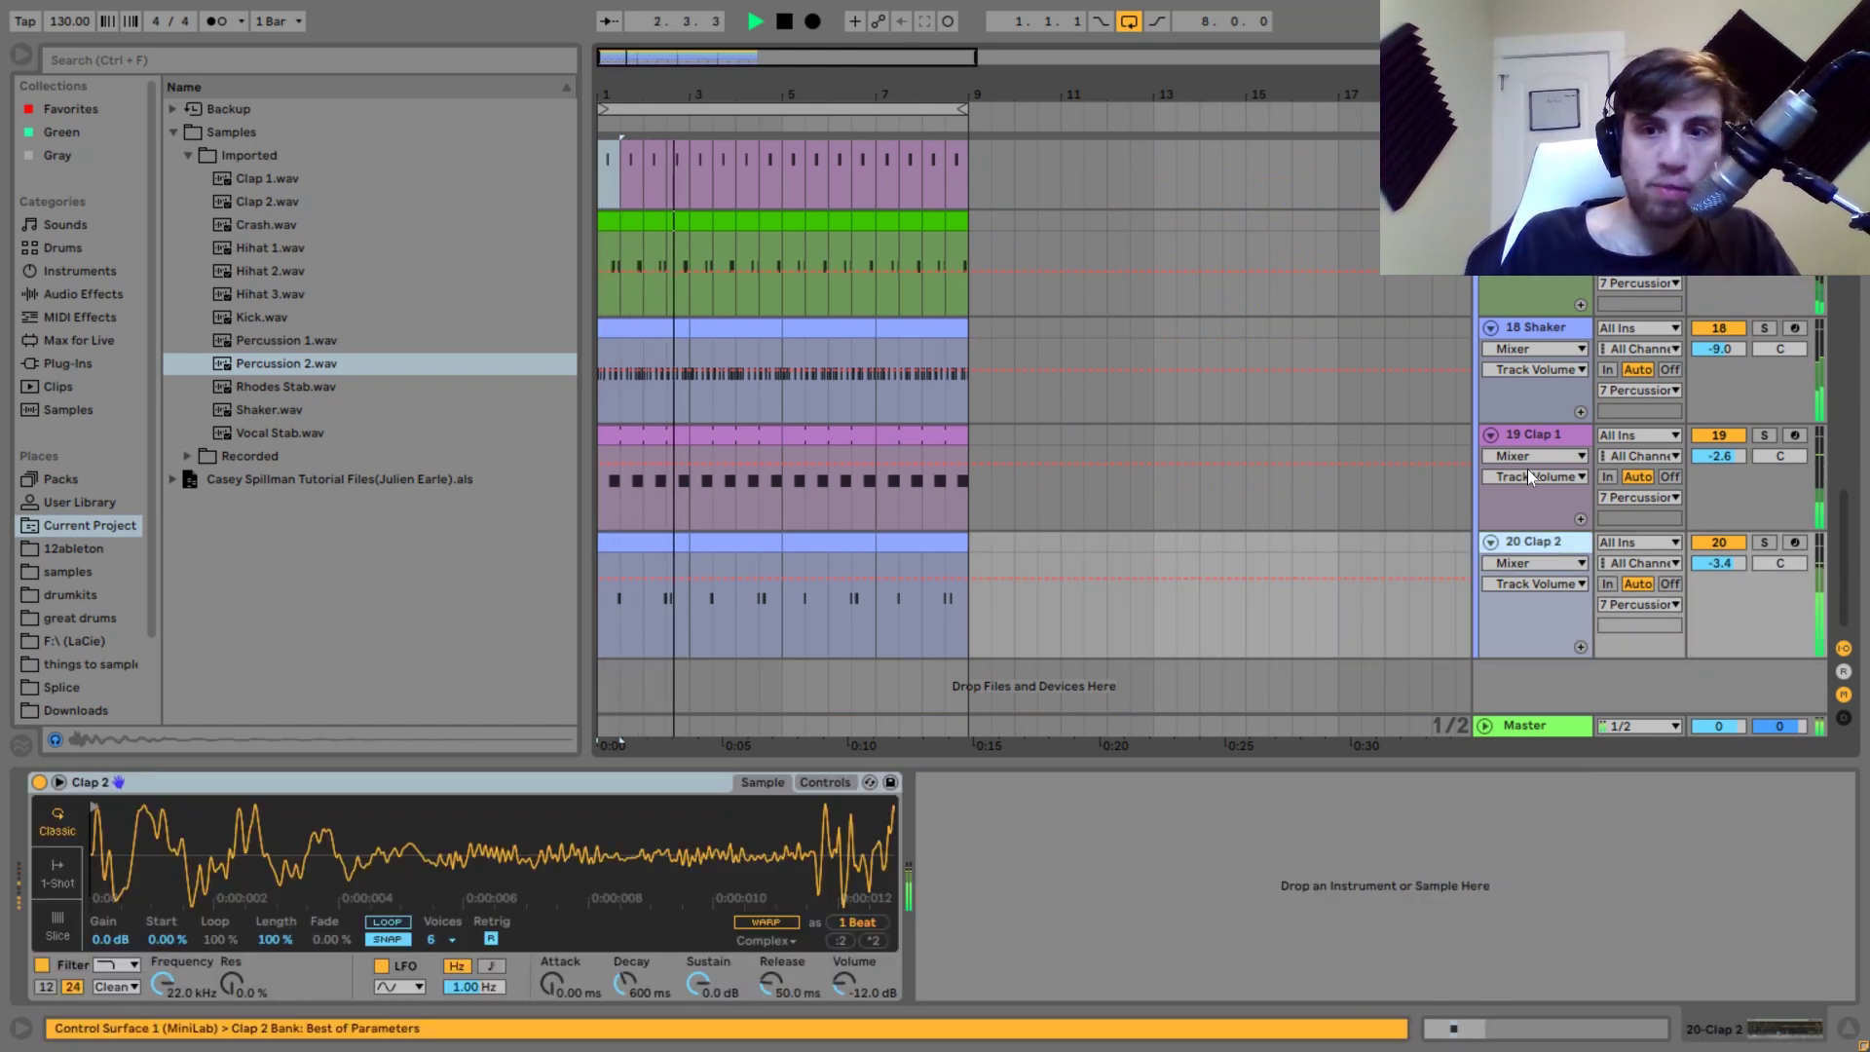
pyautogui.click(1527, 433)
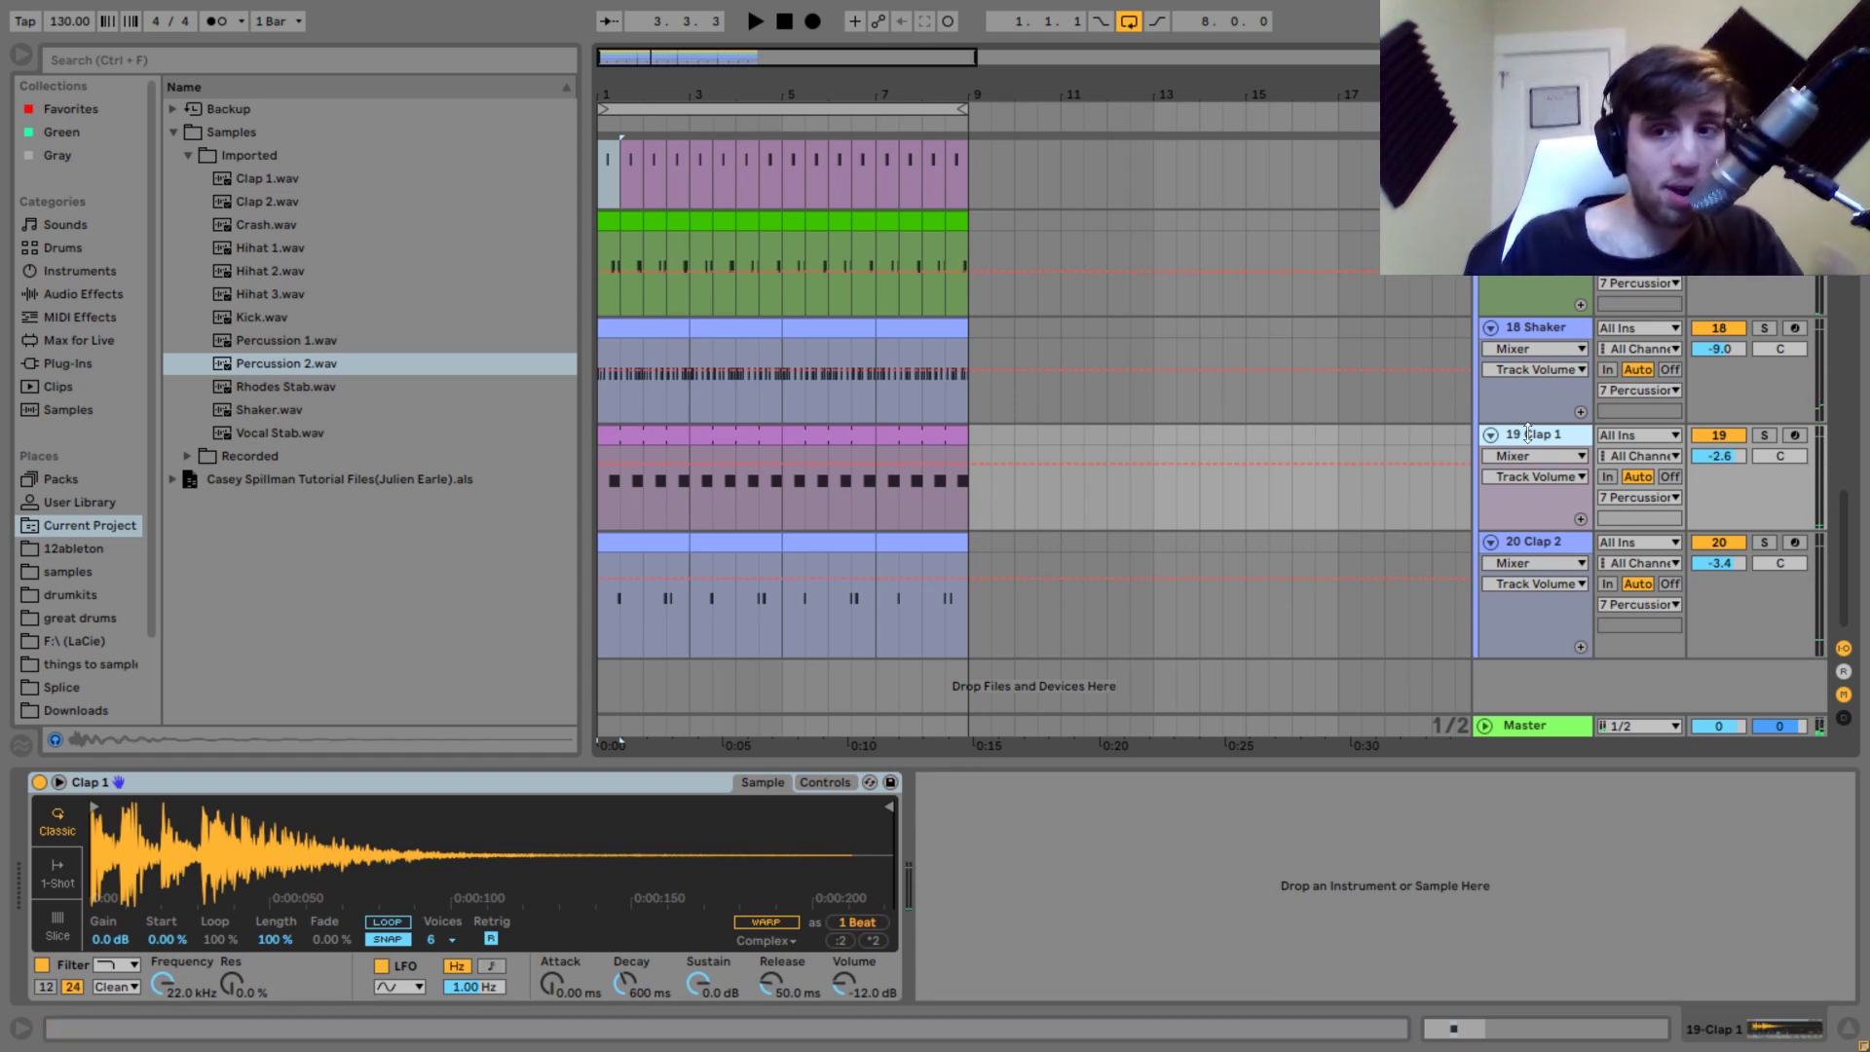
pyautogui.scroll(10, 1527, 433)
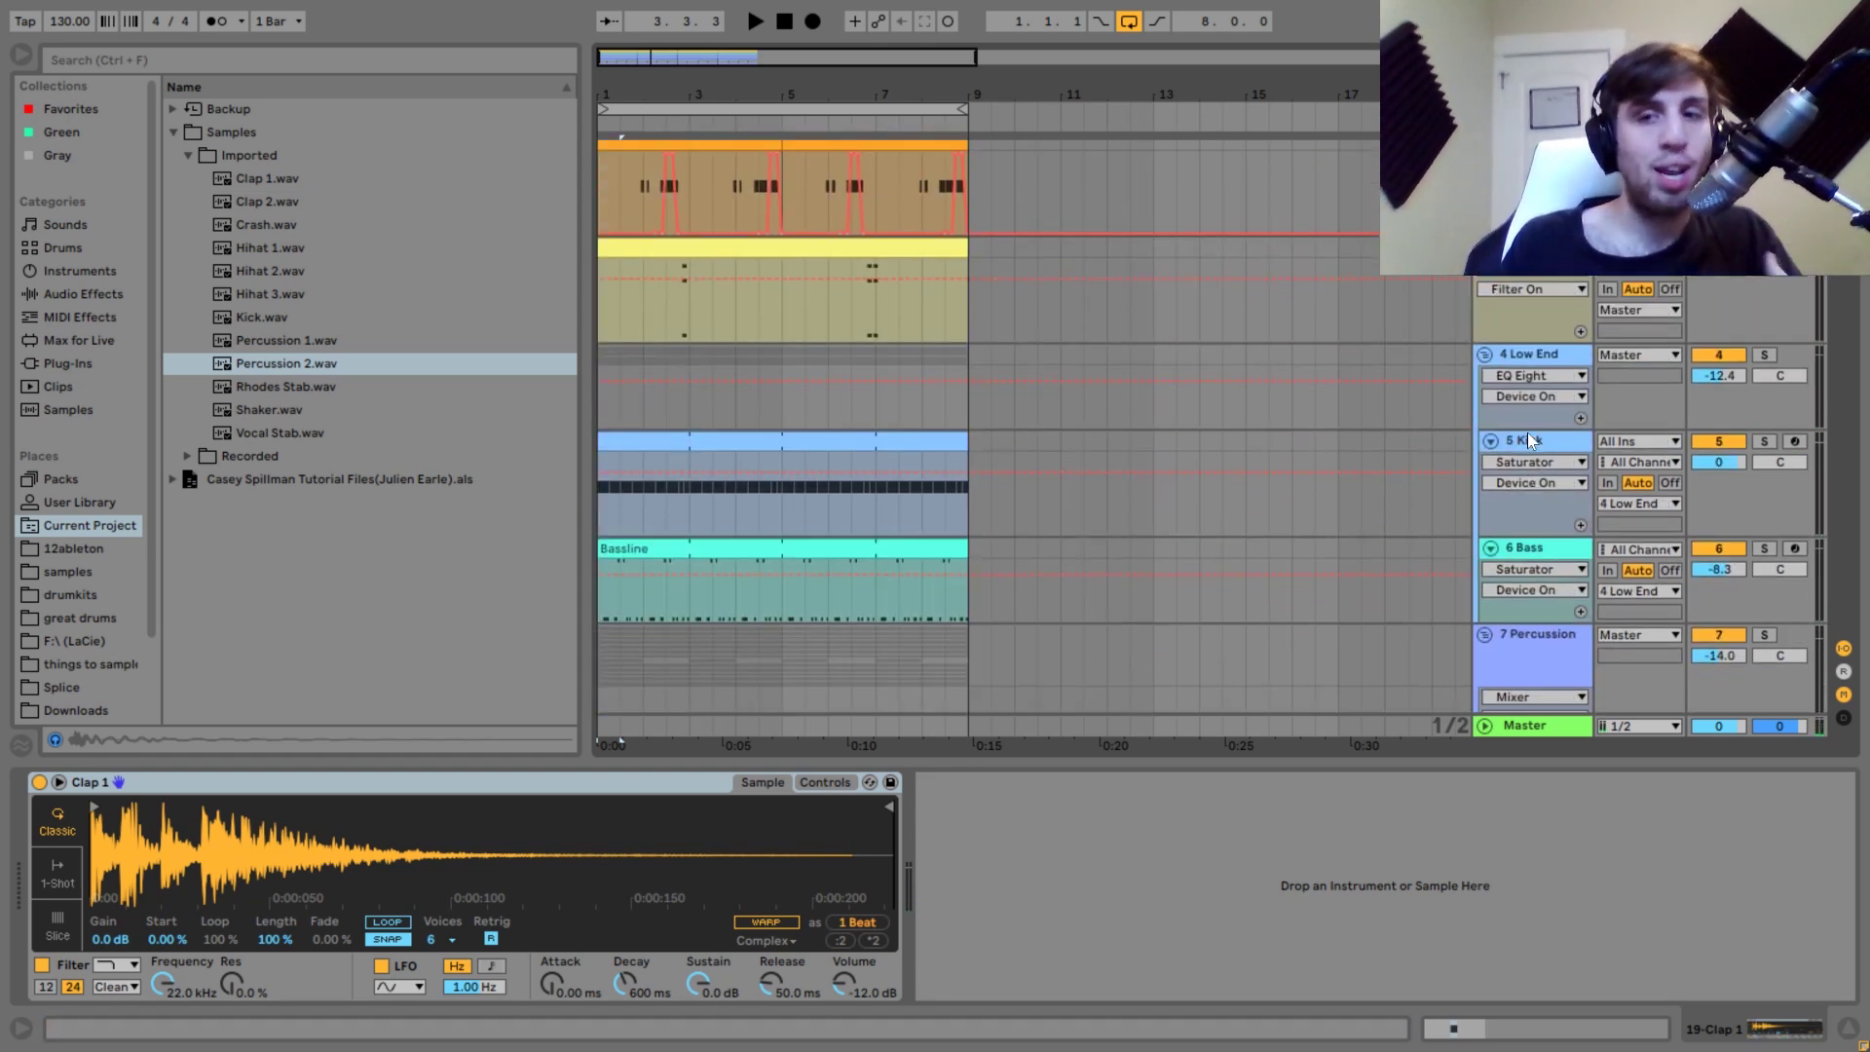
# Collapse the 4 Low End group and select the 7 Percussion track.
pyautogui.click(1520, 354)
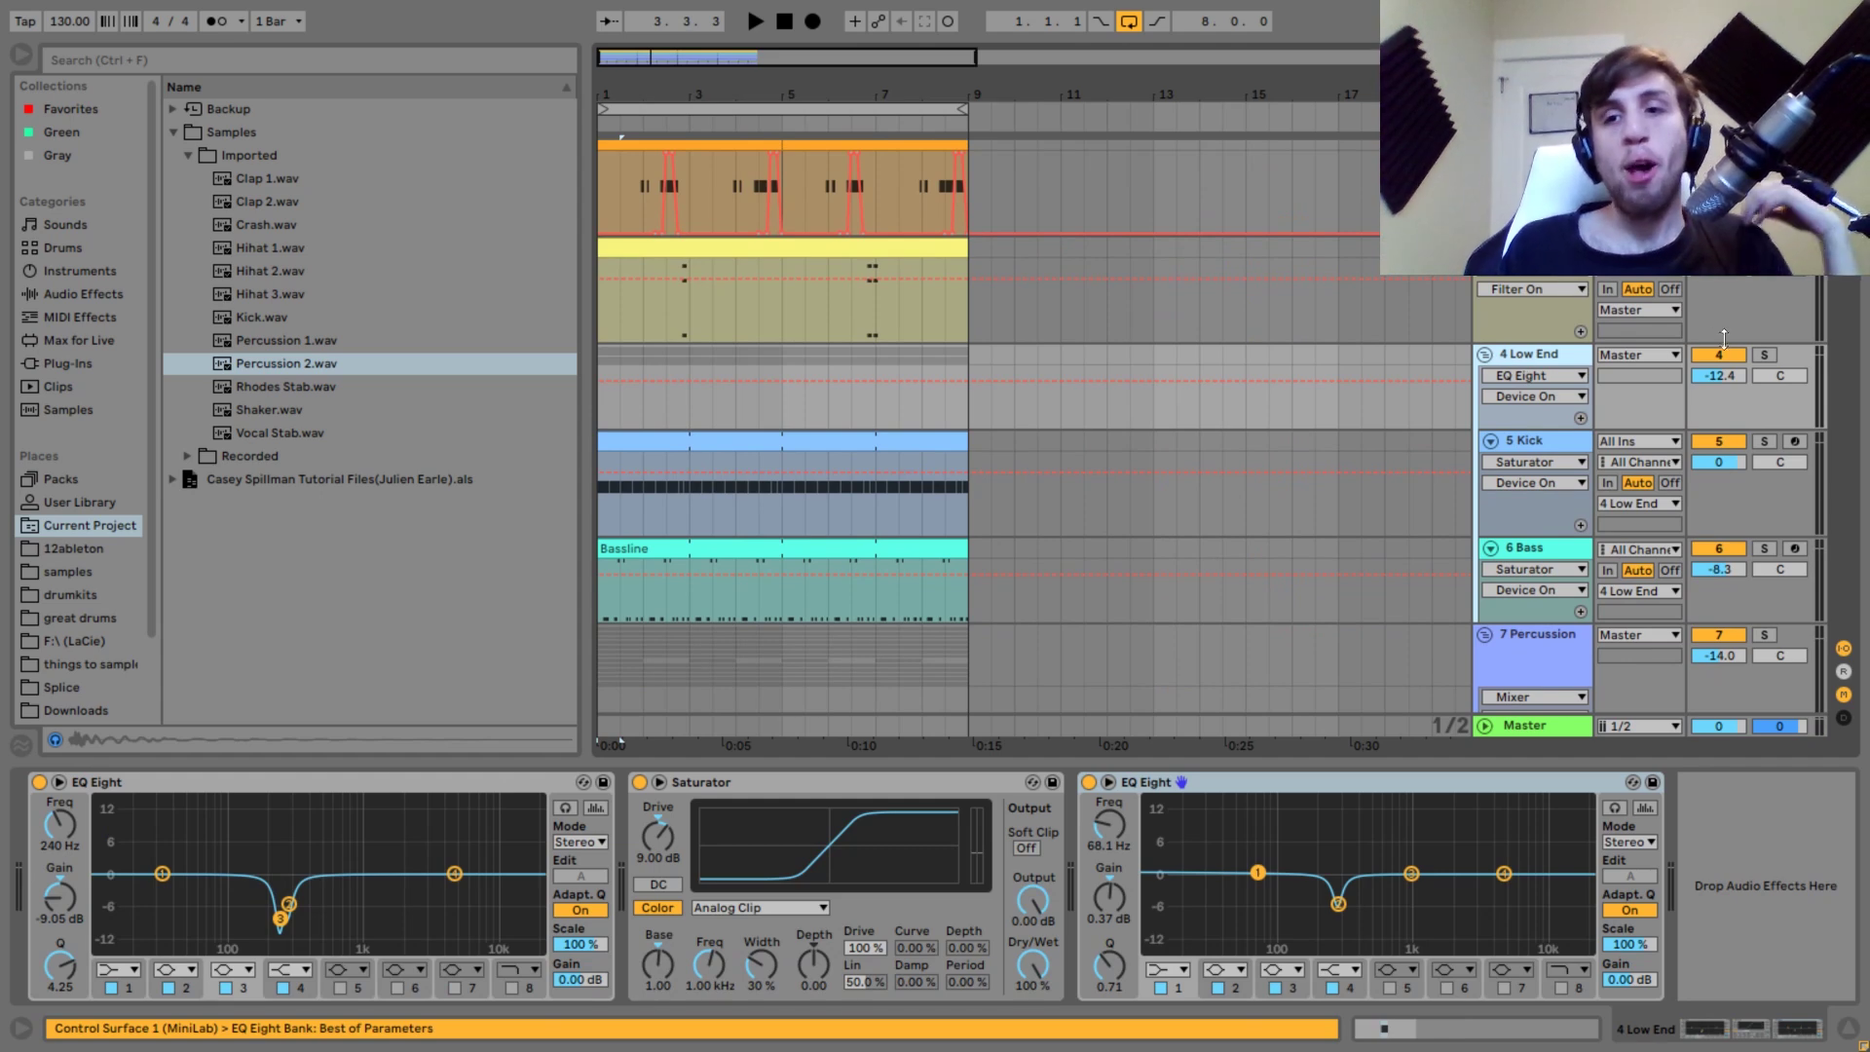
pyautogui.click(1485, 355)
pyautogui.click(1518, 388)
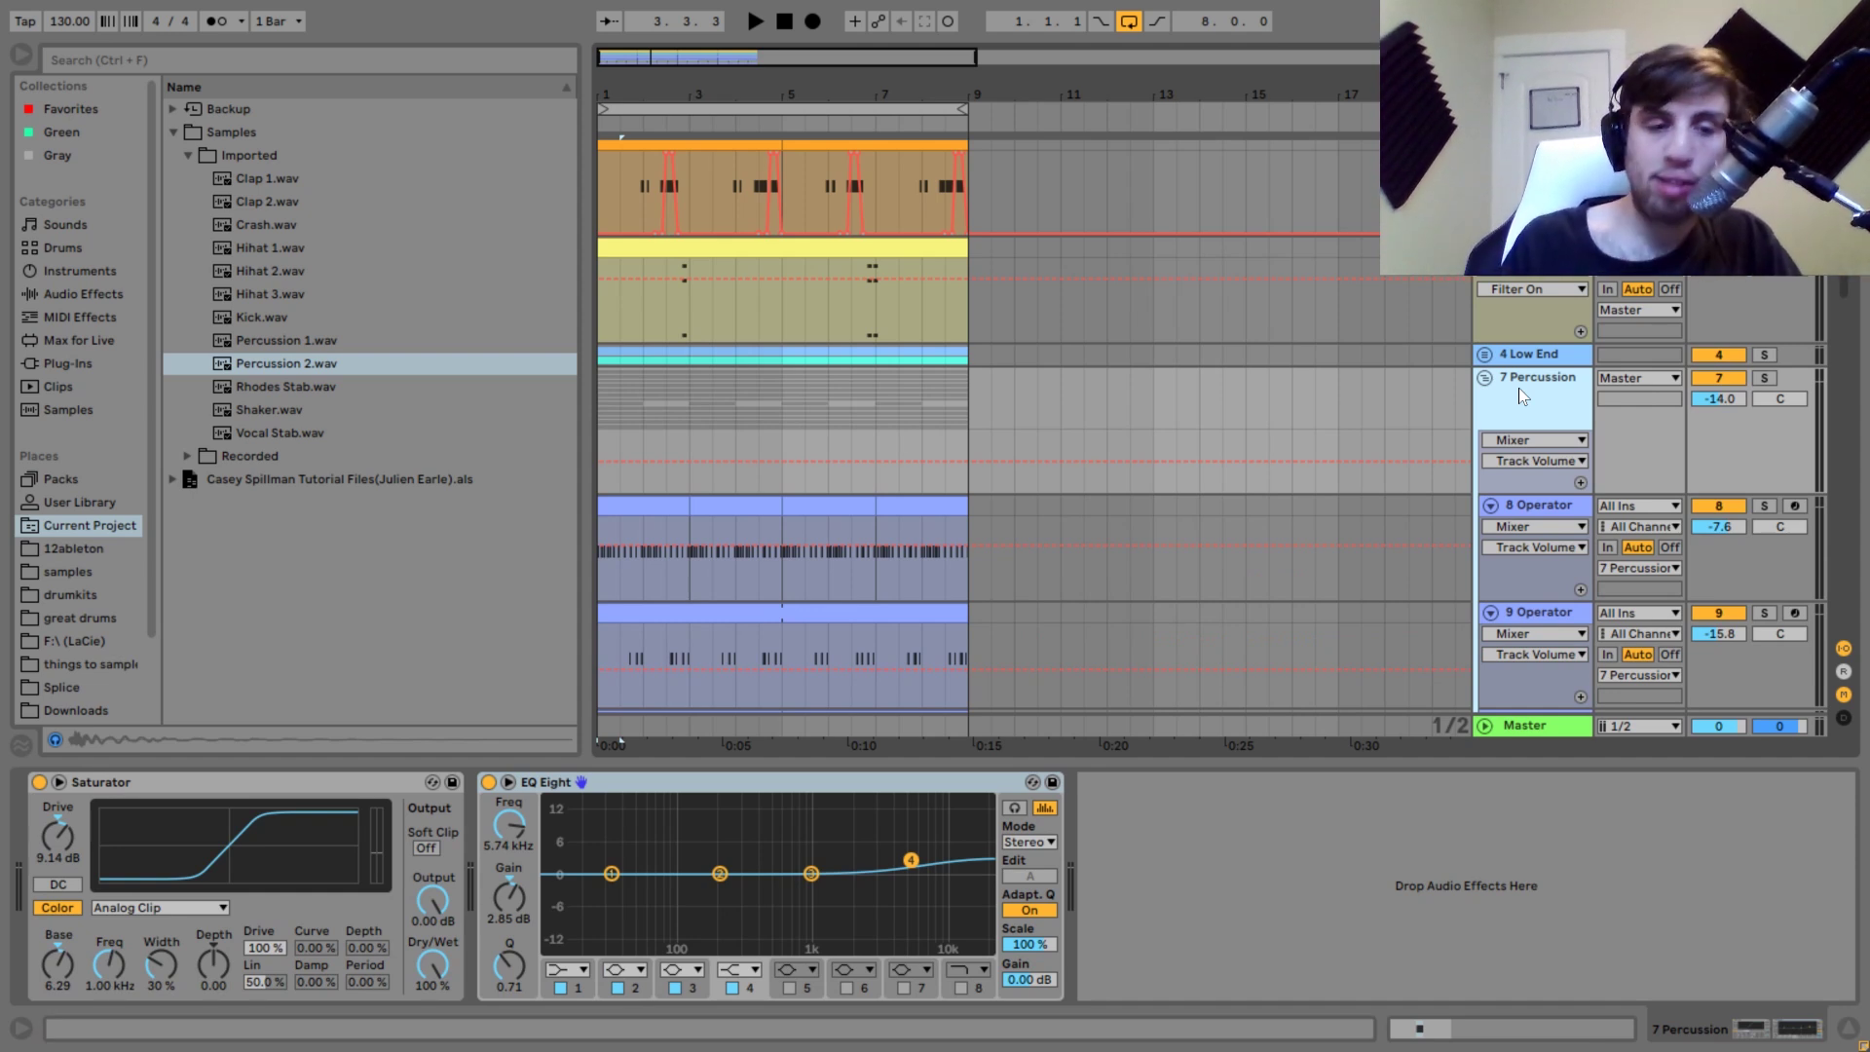
# Bypass the percussion EQ Eight and Saturator during playback, then undo to switch them back on.
pyautogui.click(489, 783)
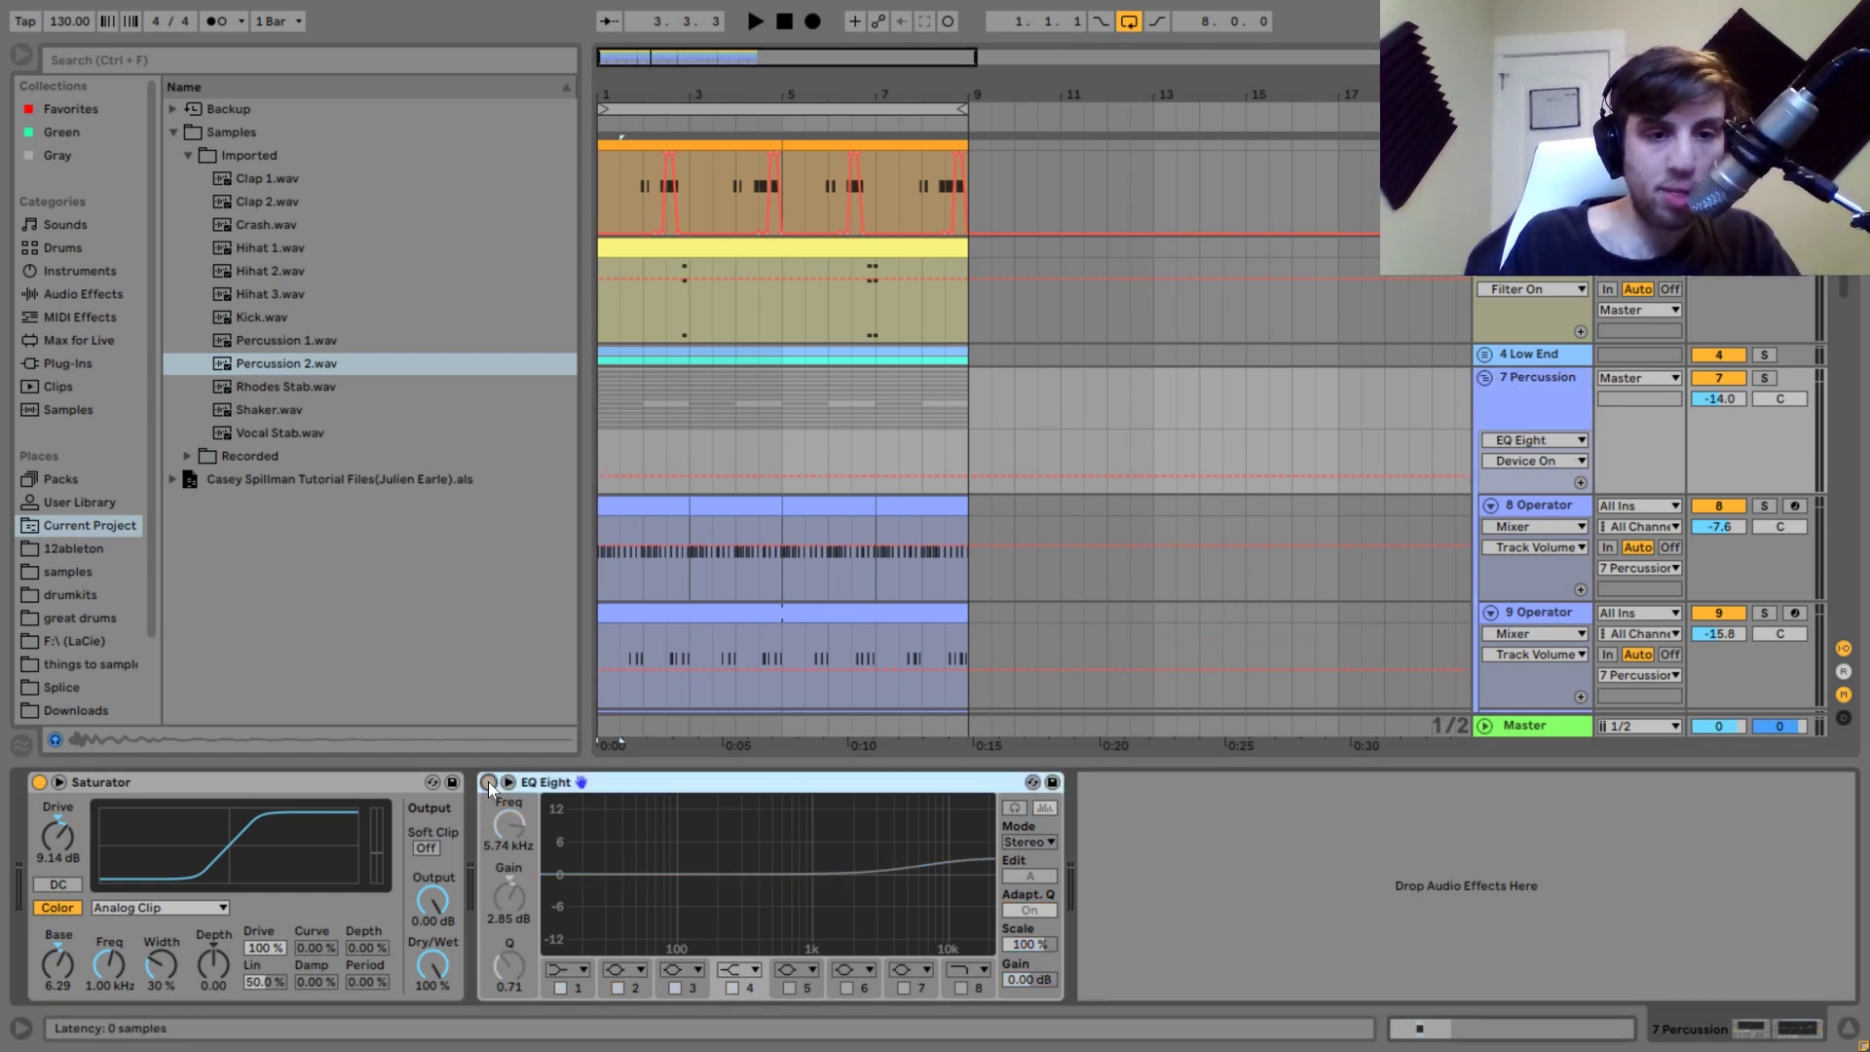
pyautogui.click(38, 783)
pyautogui.press('space')
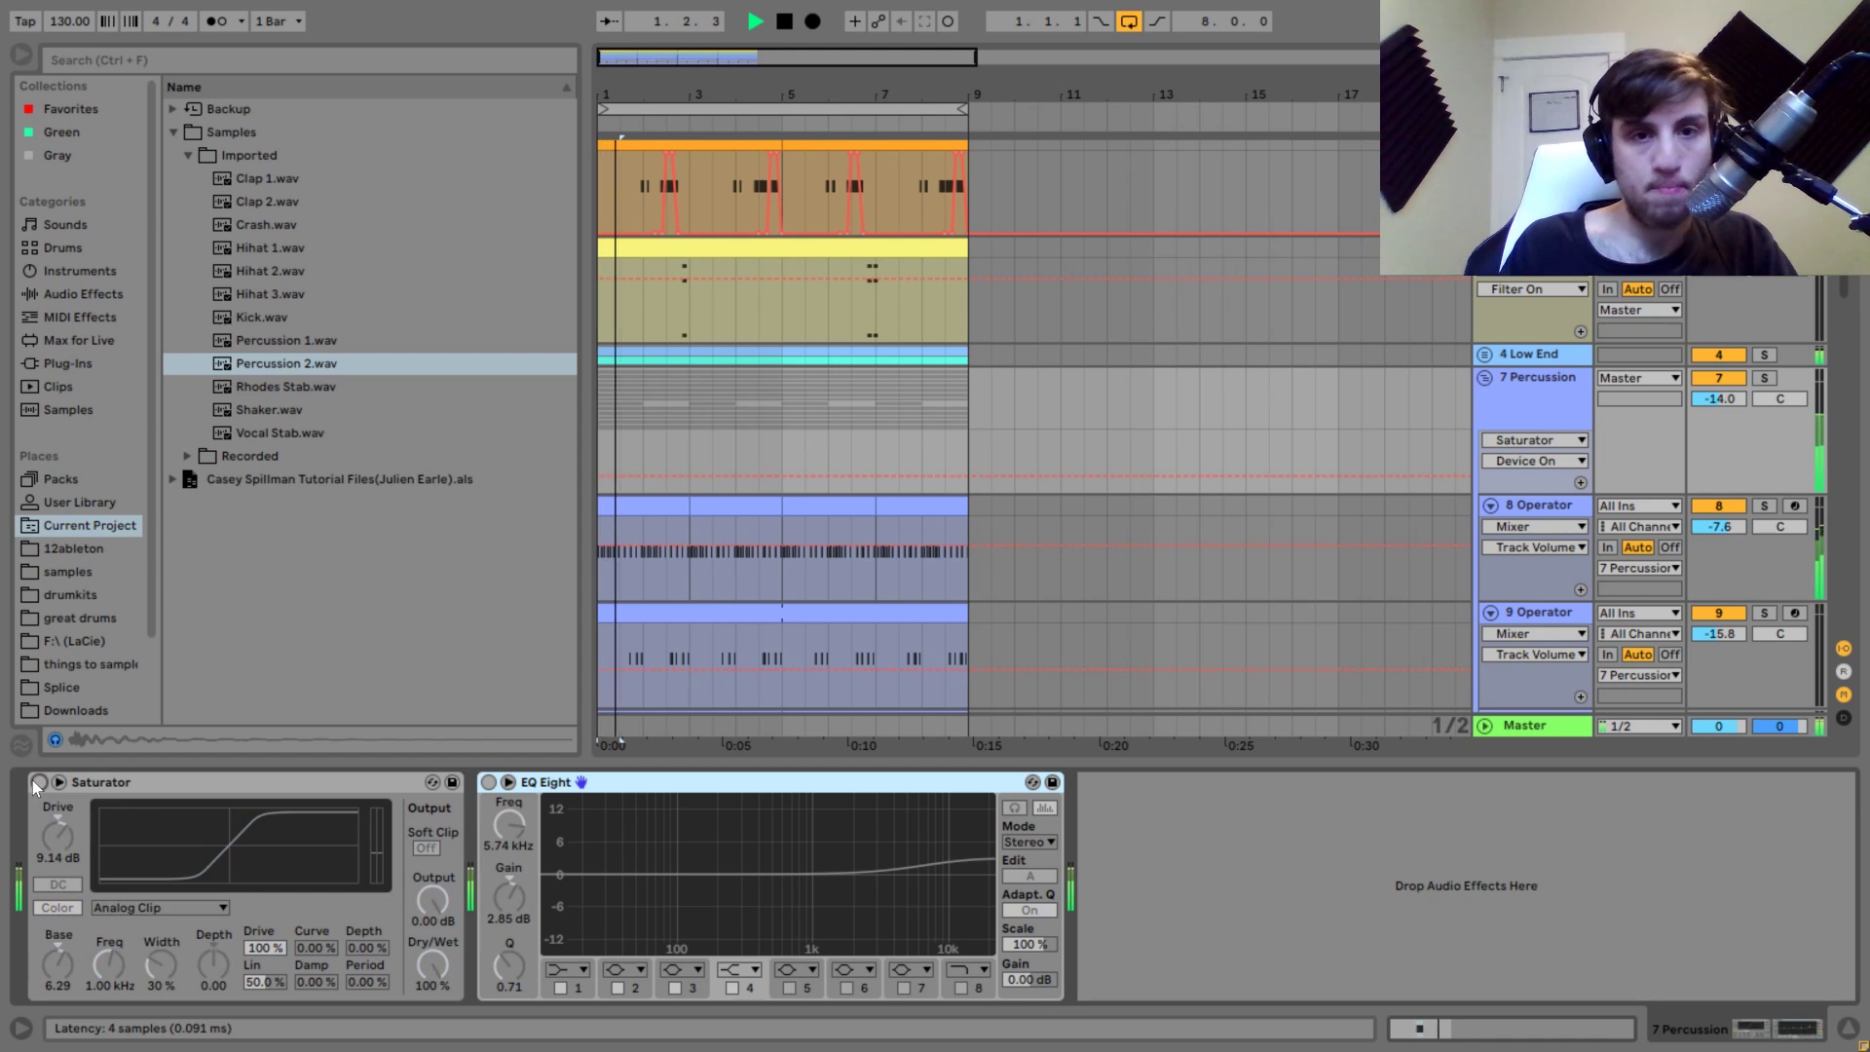
pyautogui.hotkey('ctrl', 'z')
pyautogui.hotkey('ctrl', 'z')
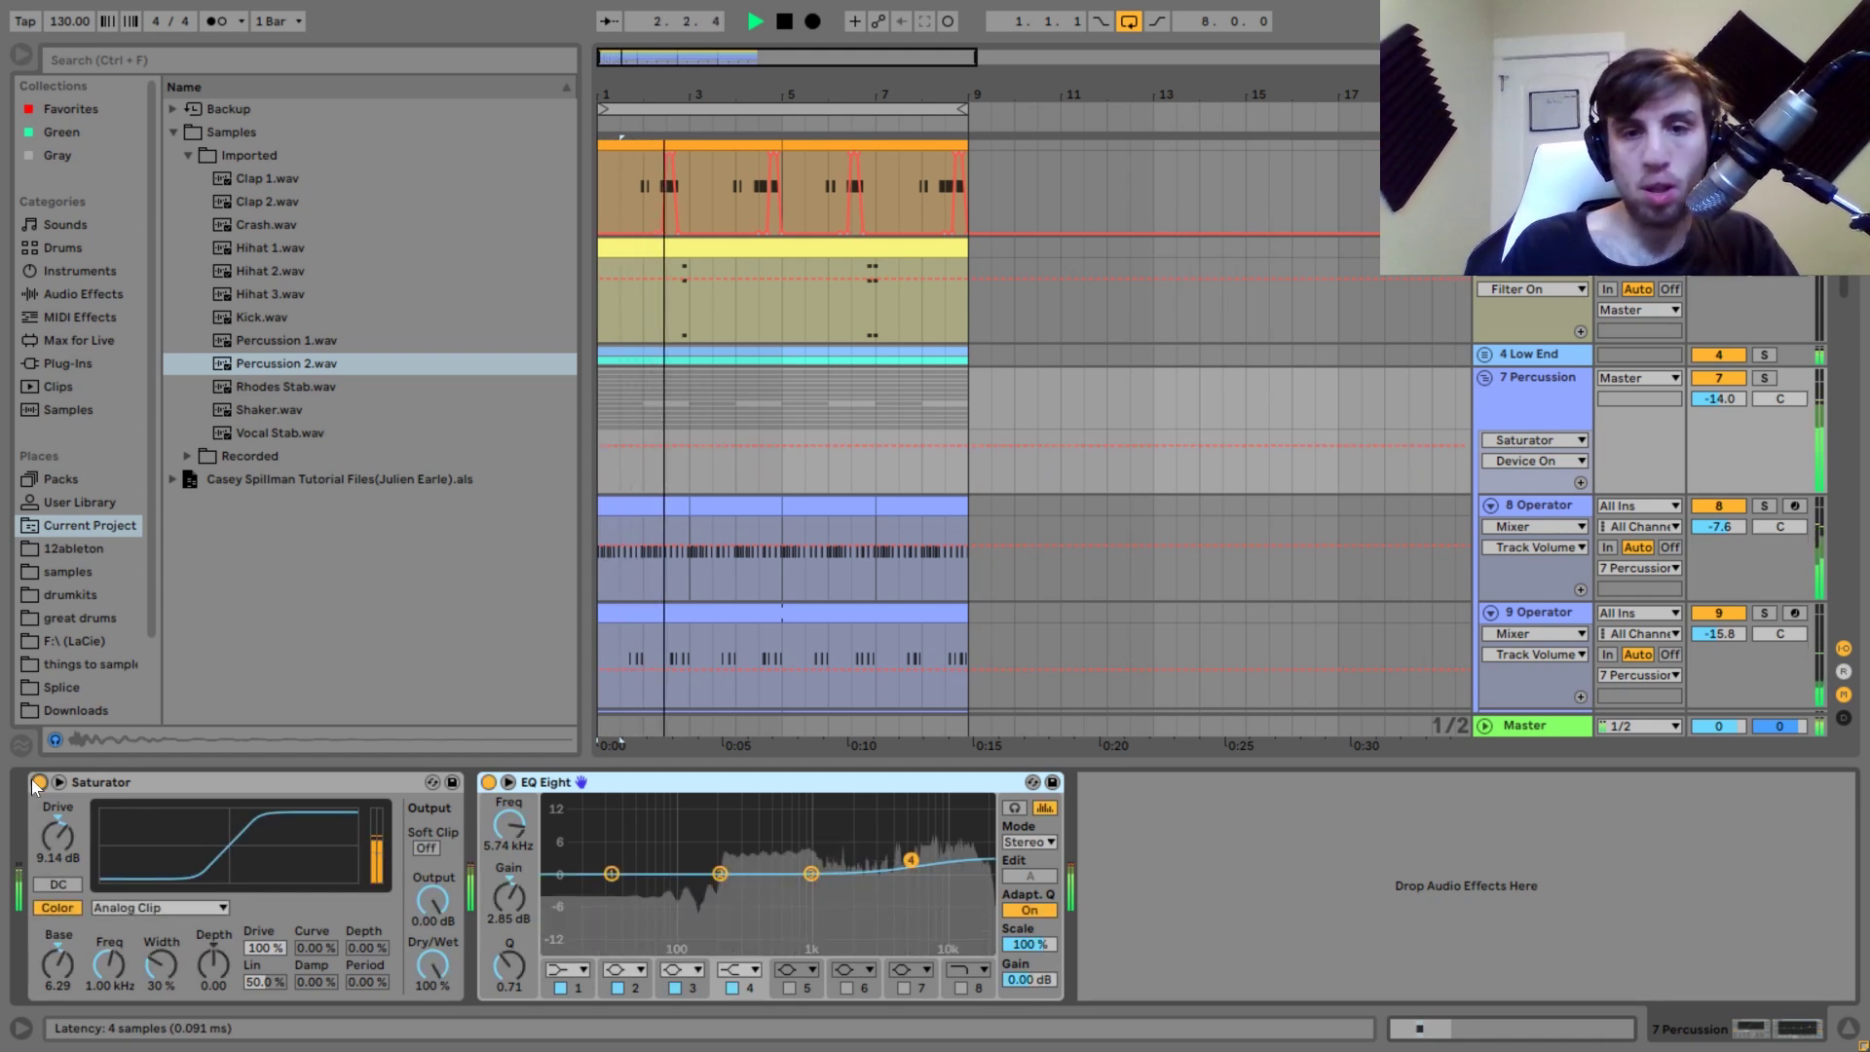
pyautogui.press('space')
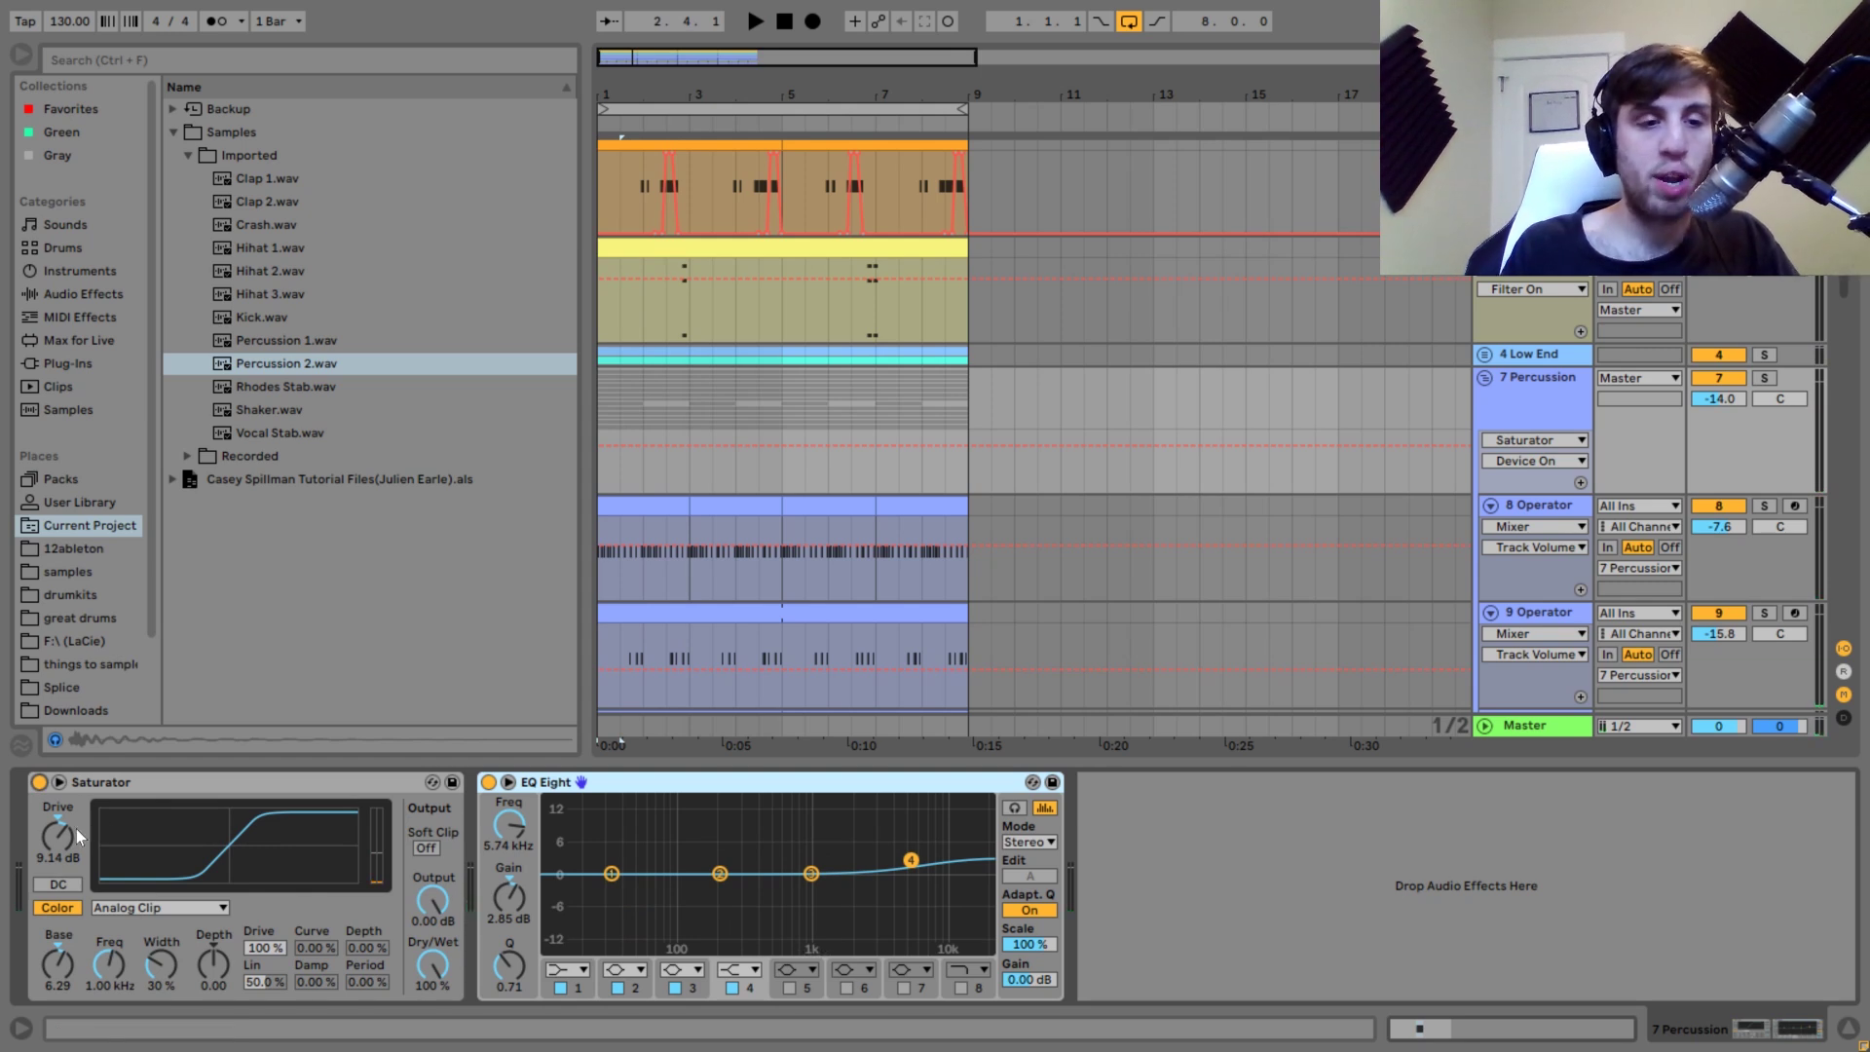
# Replay the percussion from bar 1 with both effects active and select the EQ Eight.
pyautogui.press('space')
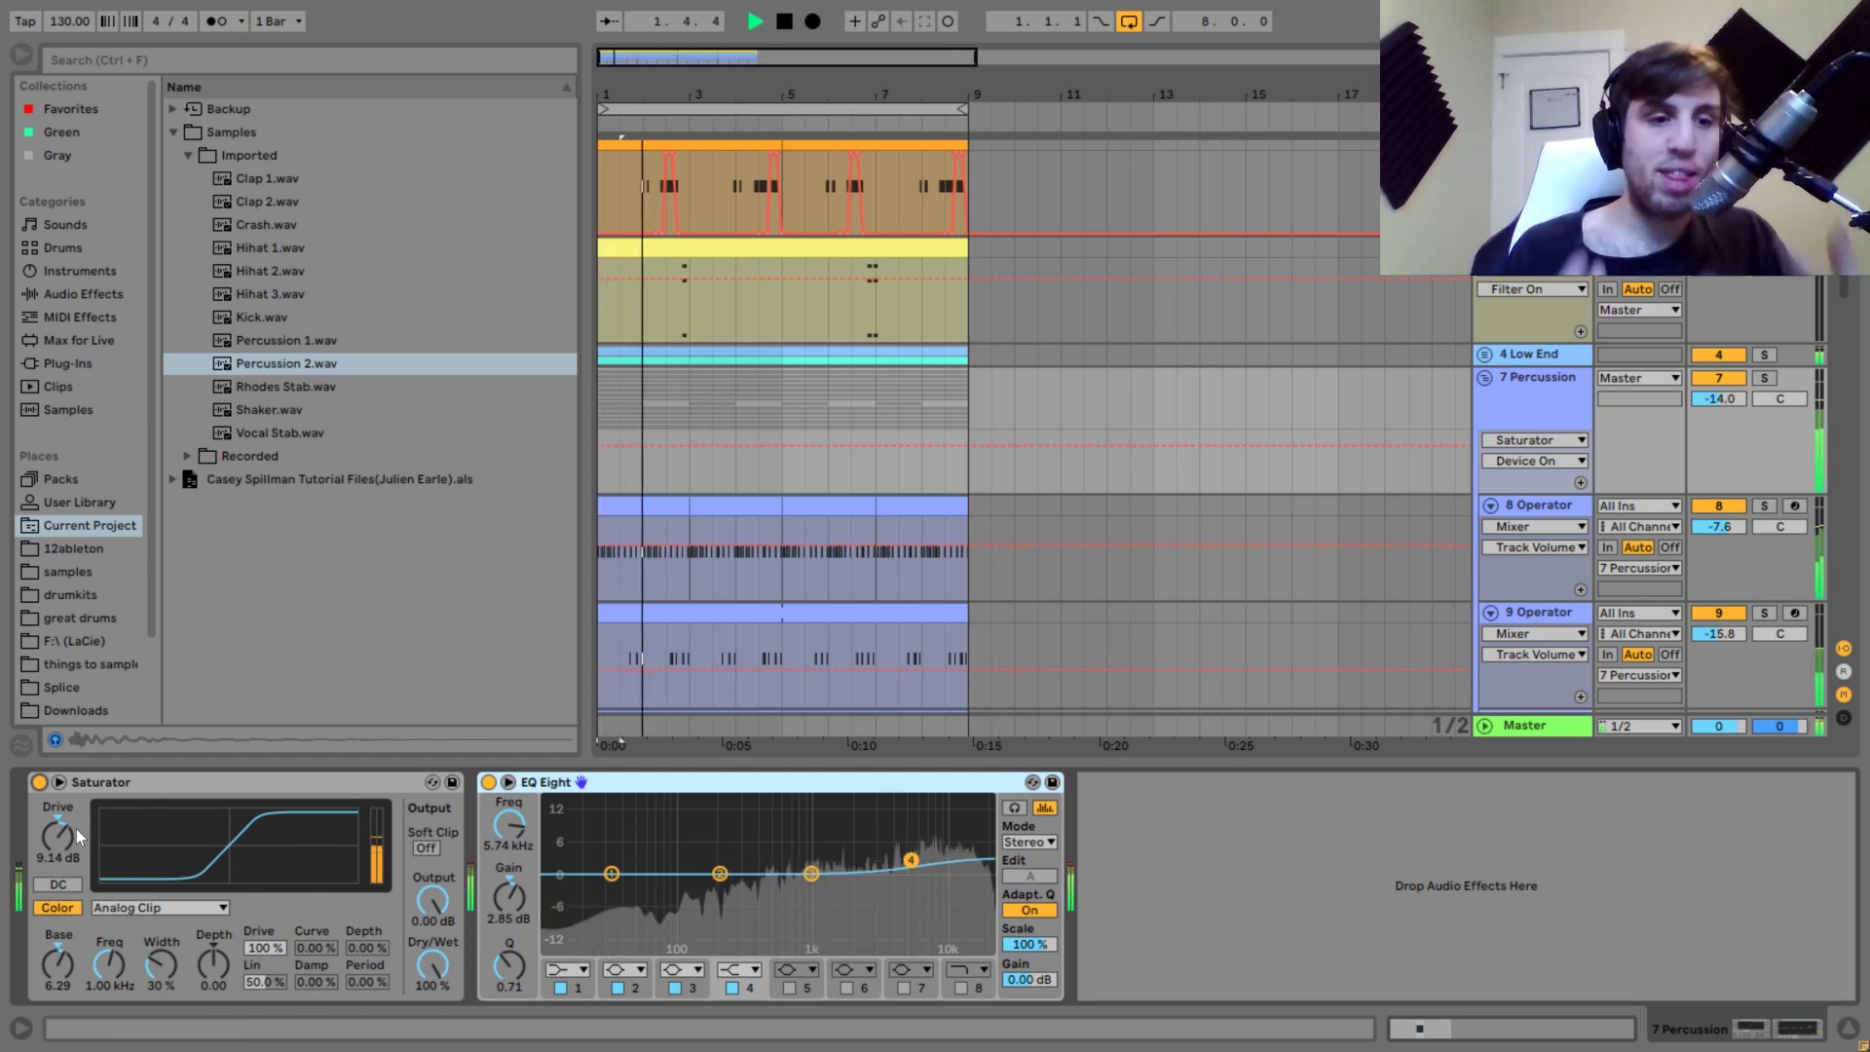
pyautogui.press('space')
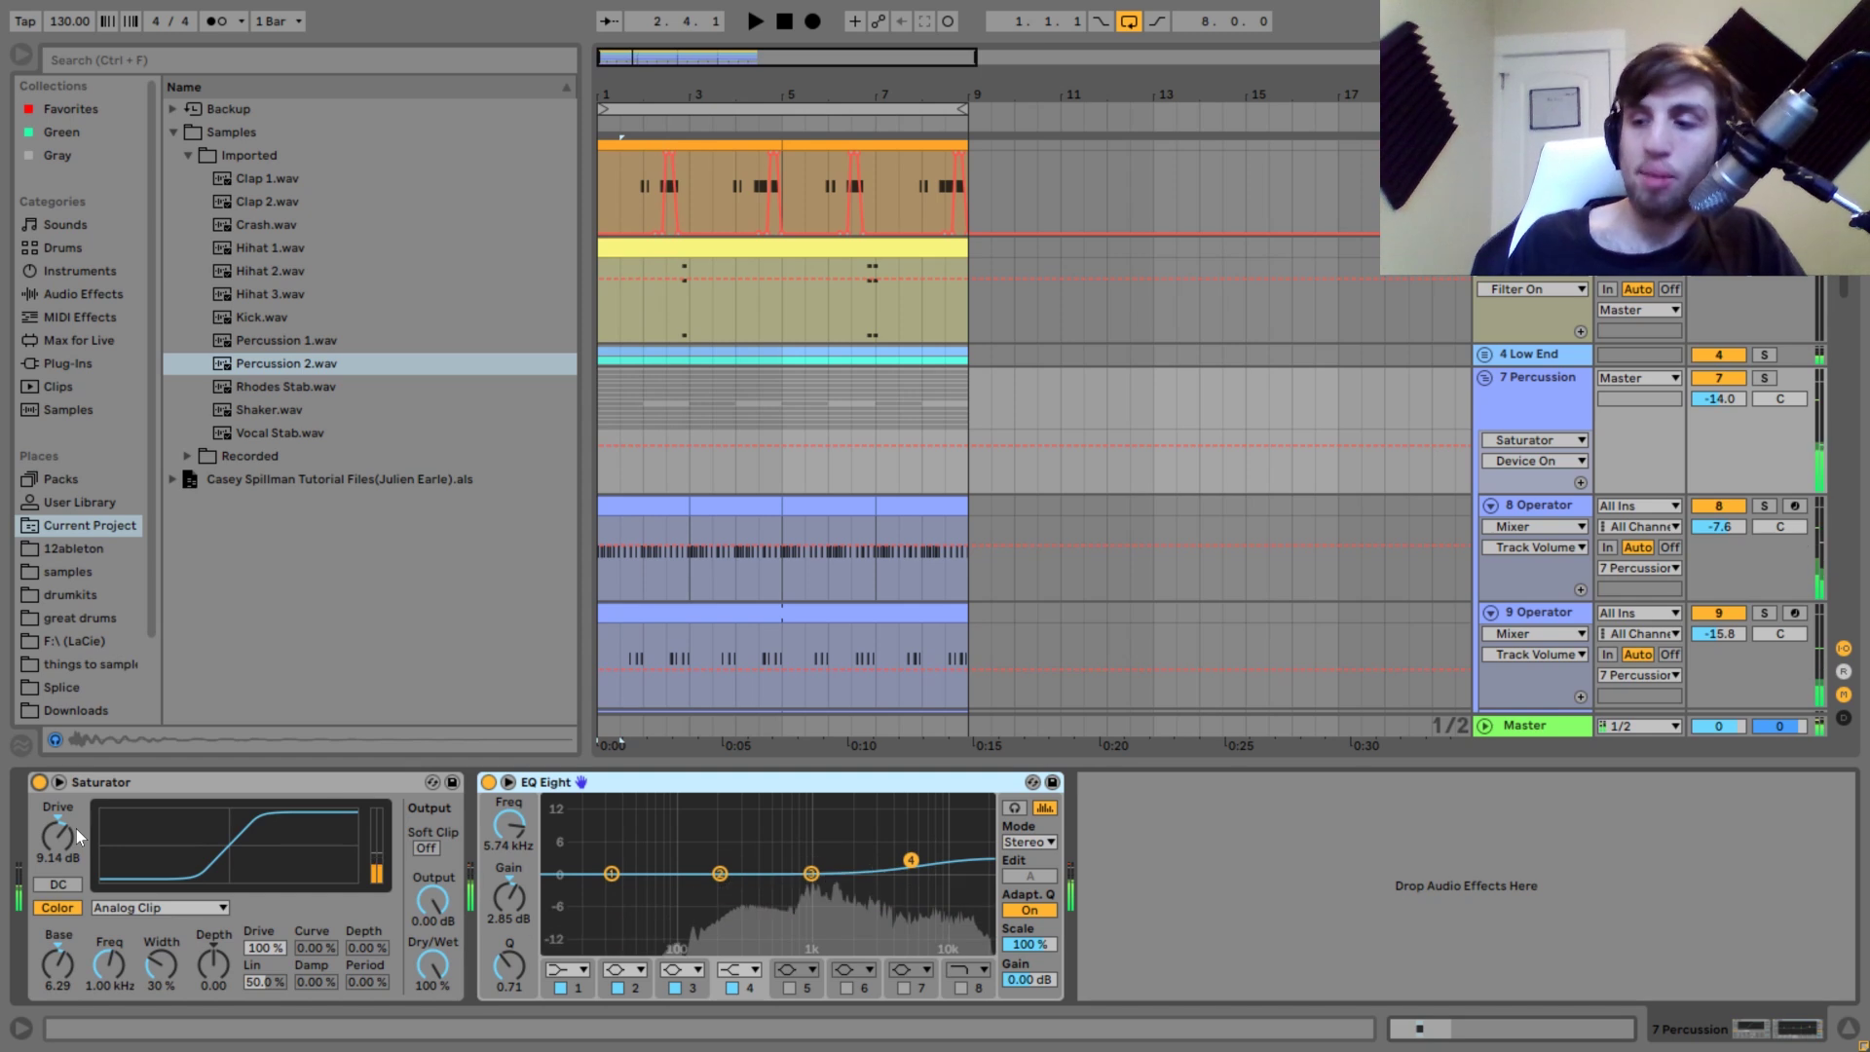
pyautogui.press('space')
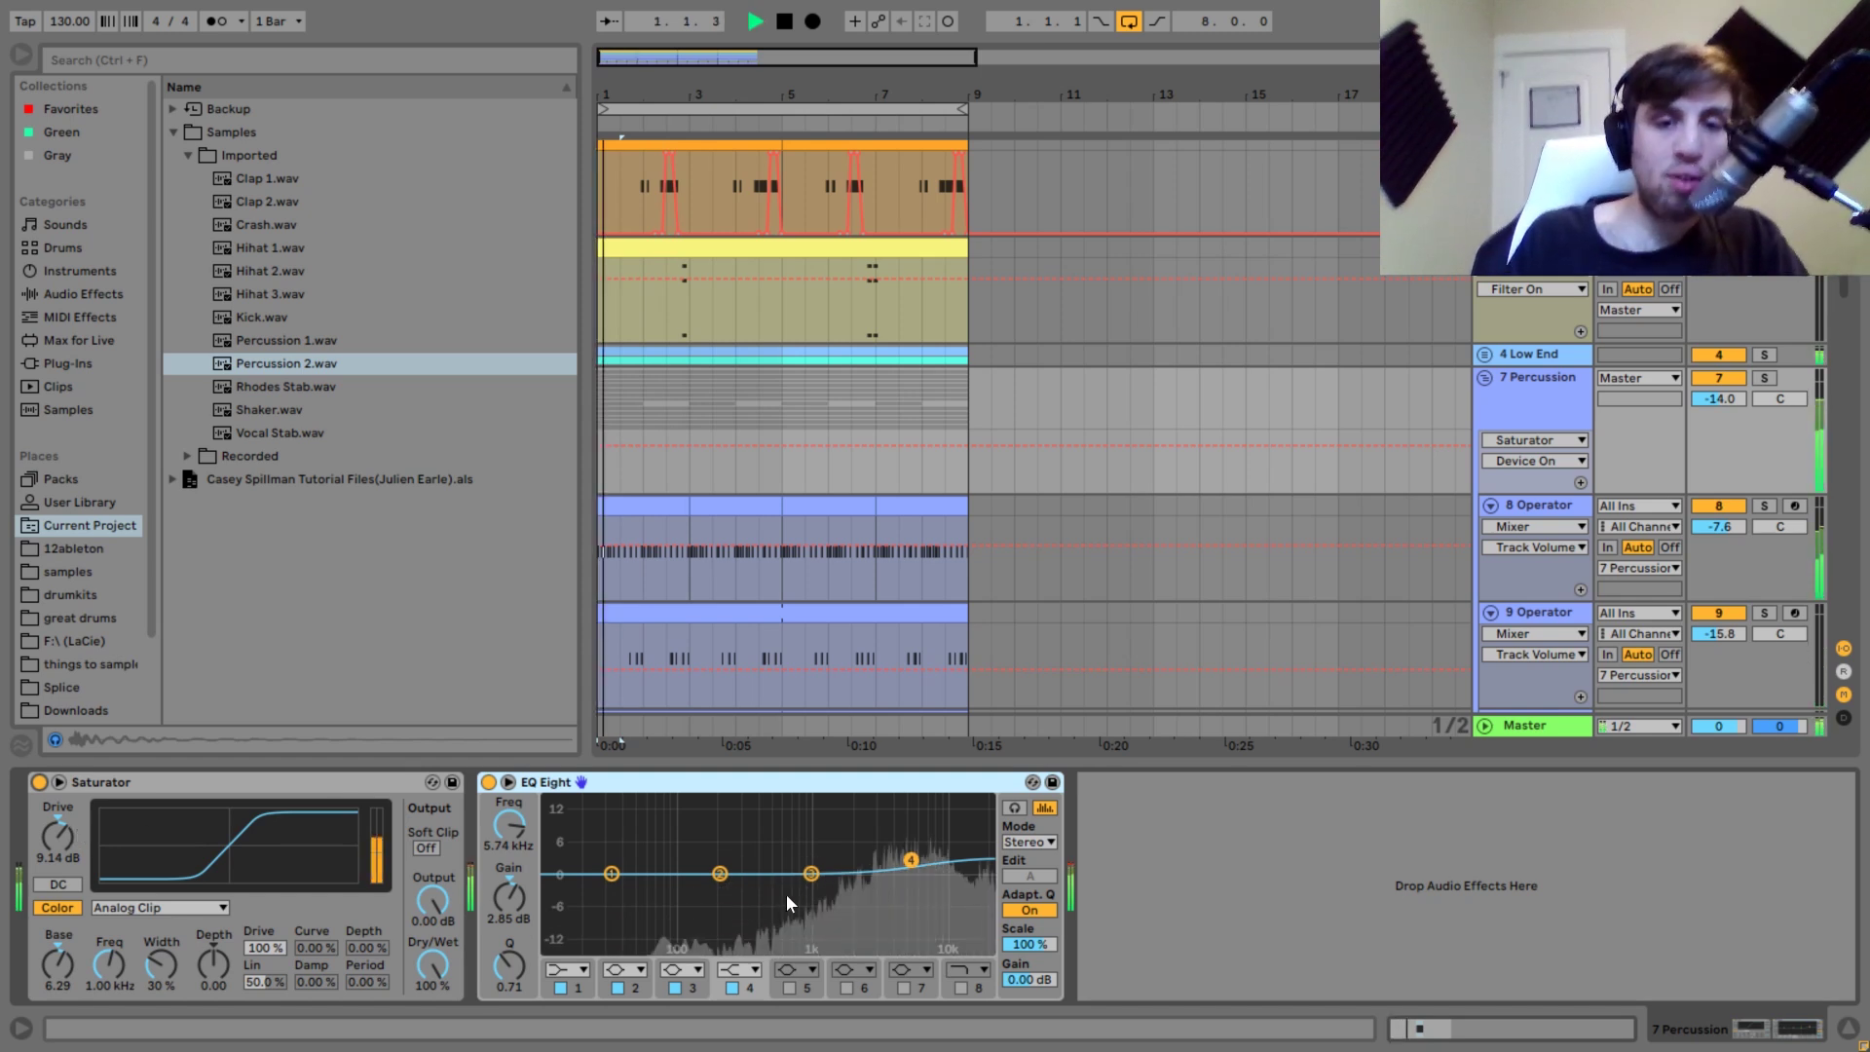
pyautogui.click(554, 780)
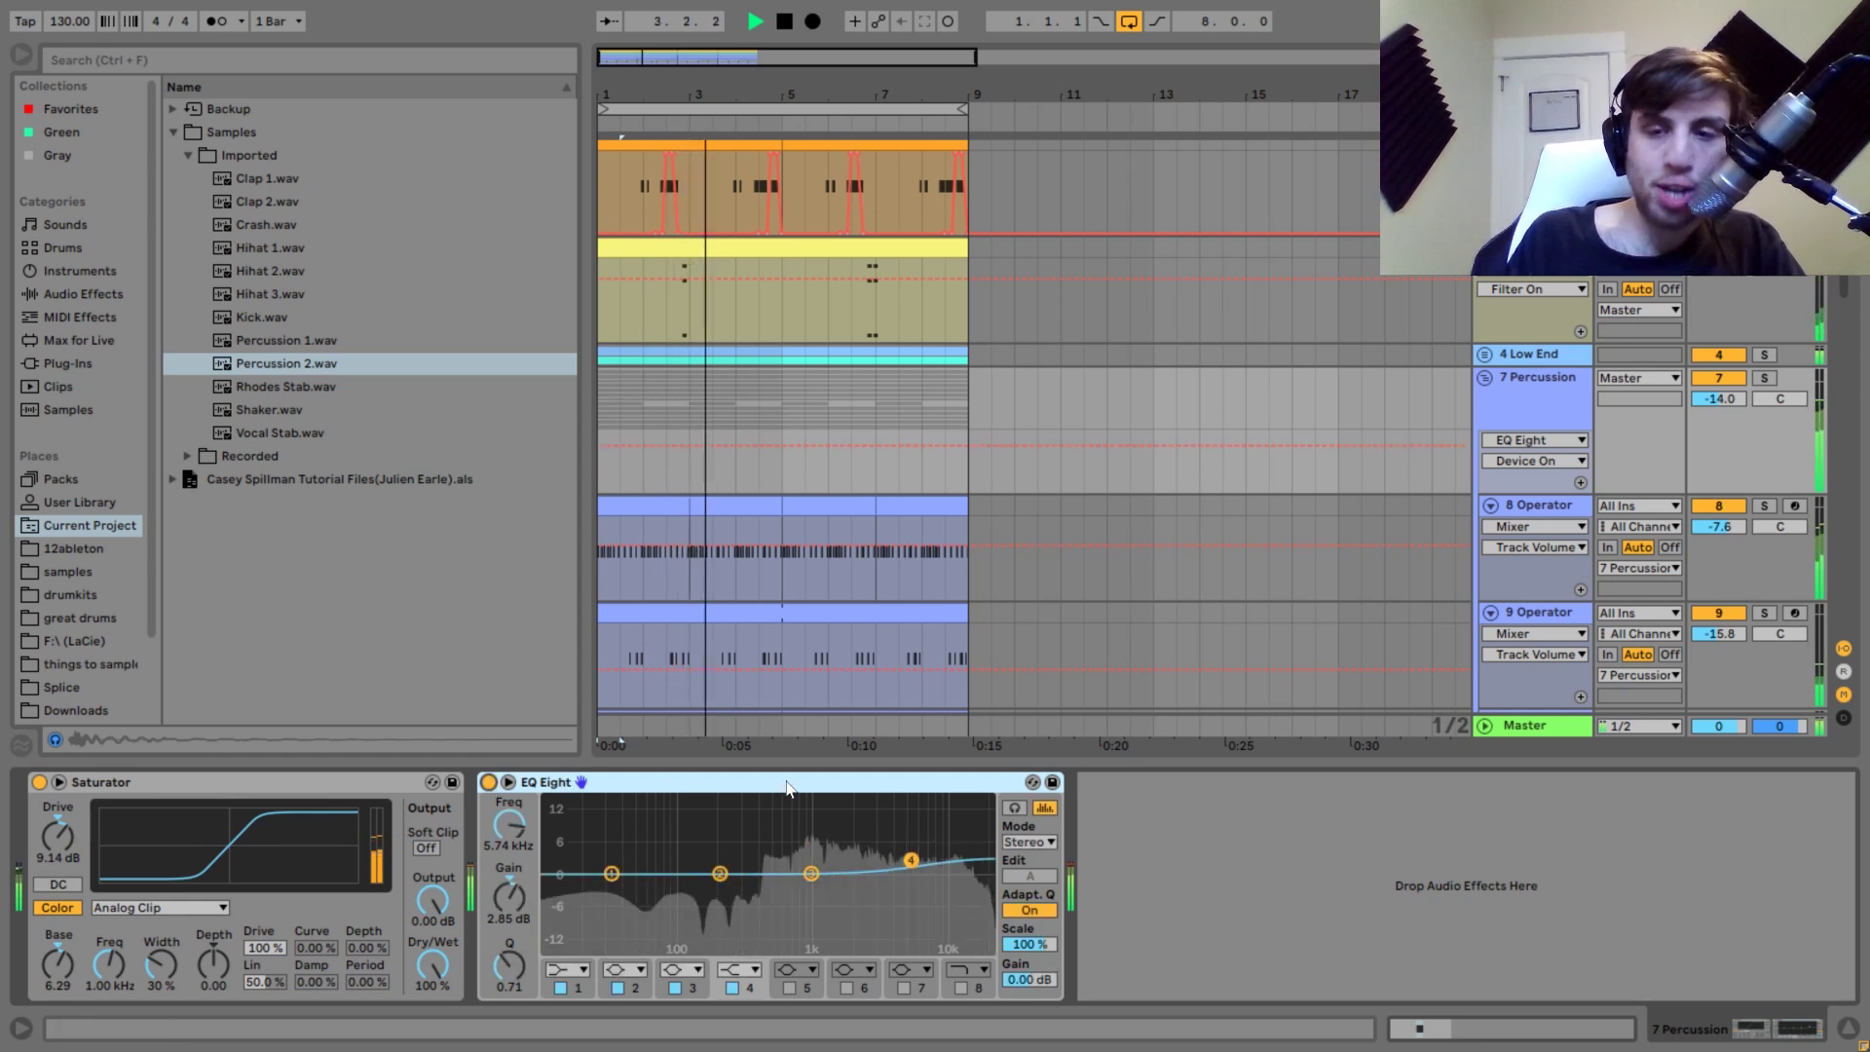
pyautogui.press('space')
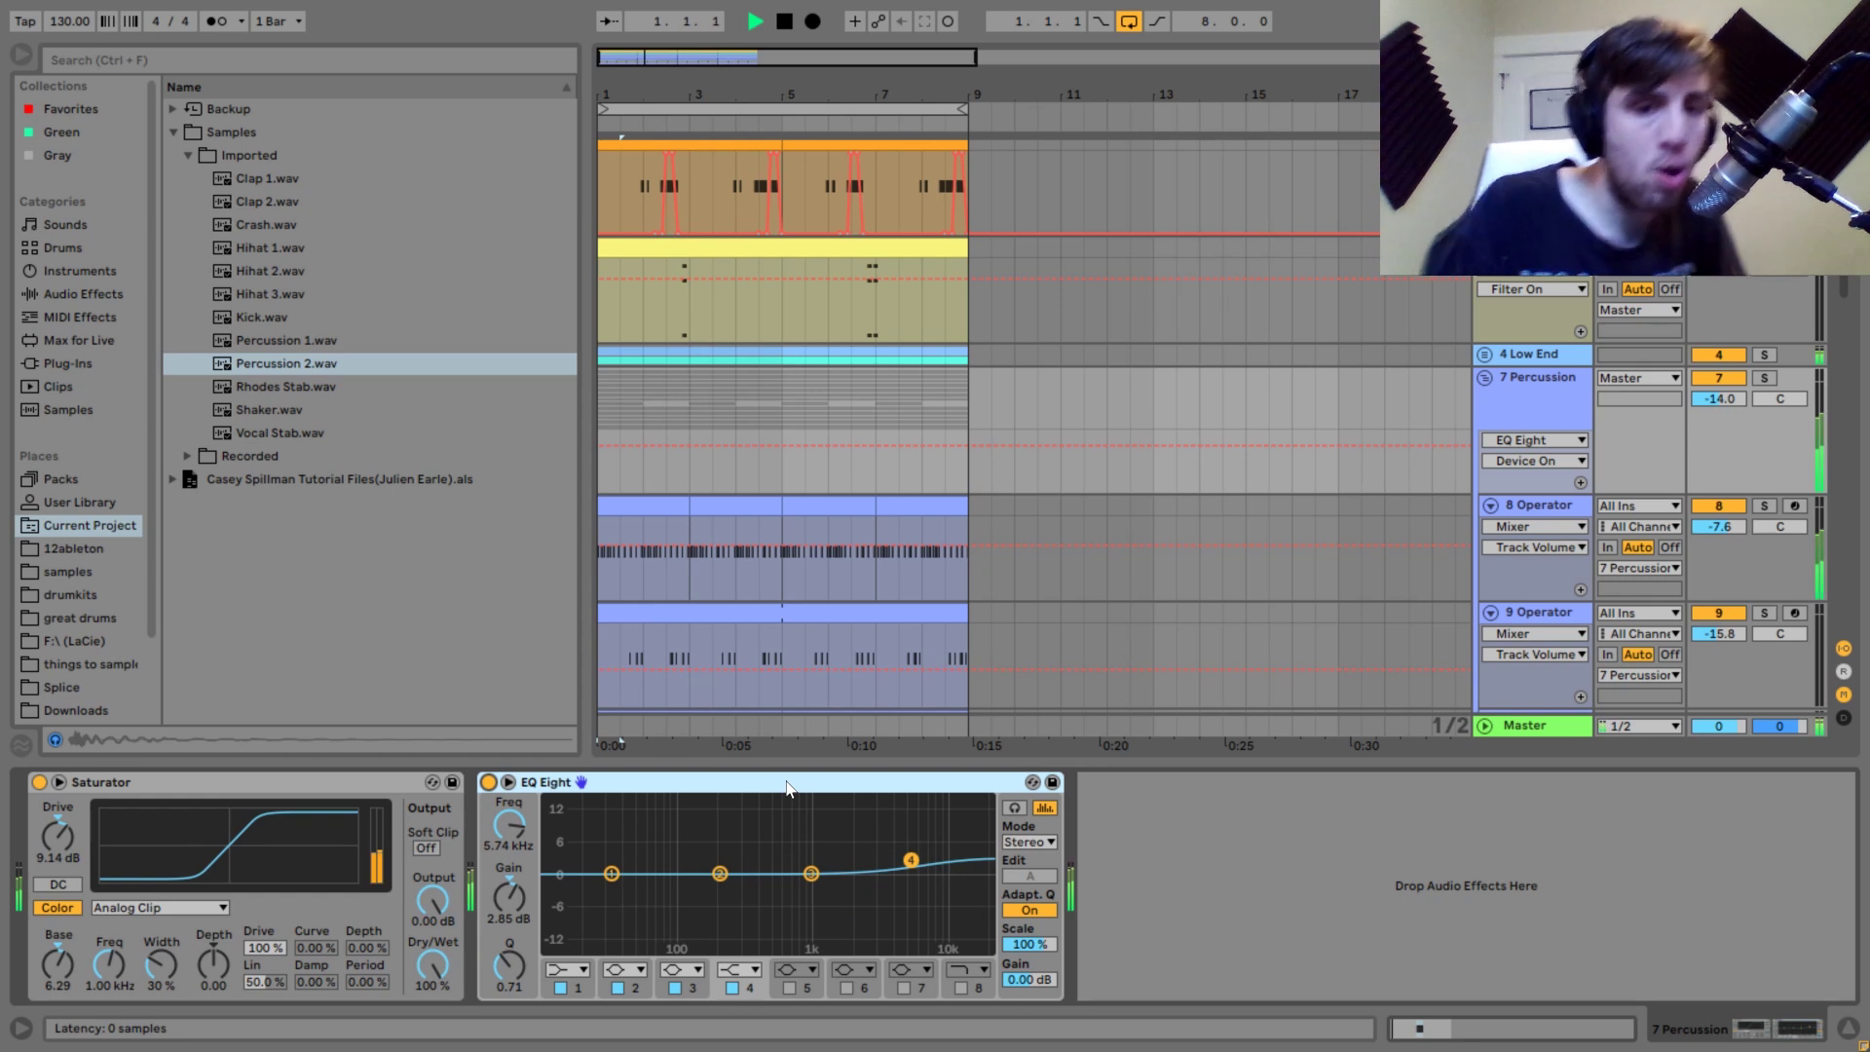
pyautogui.press('space')
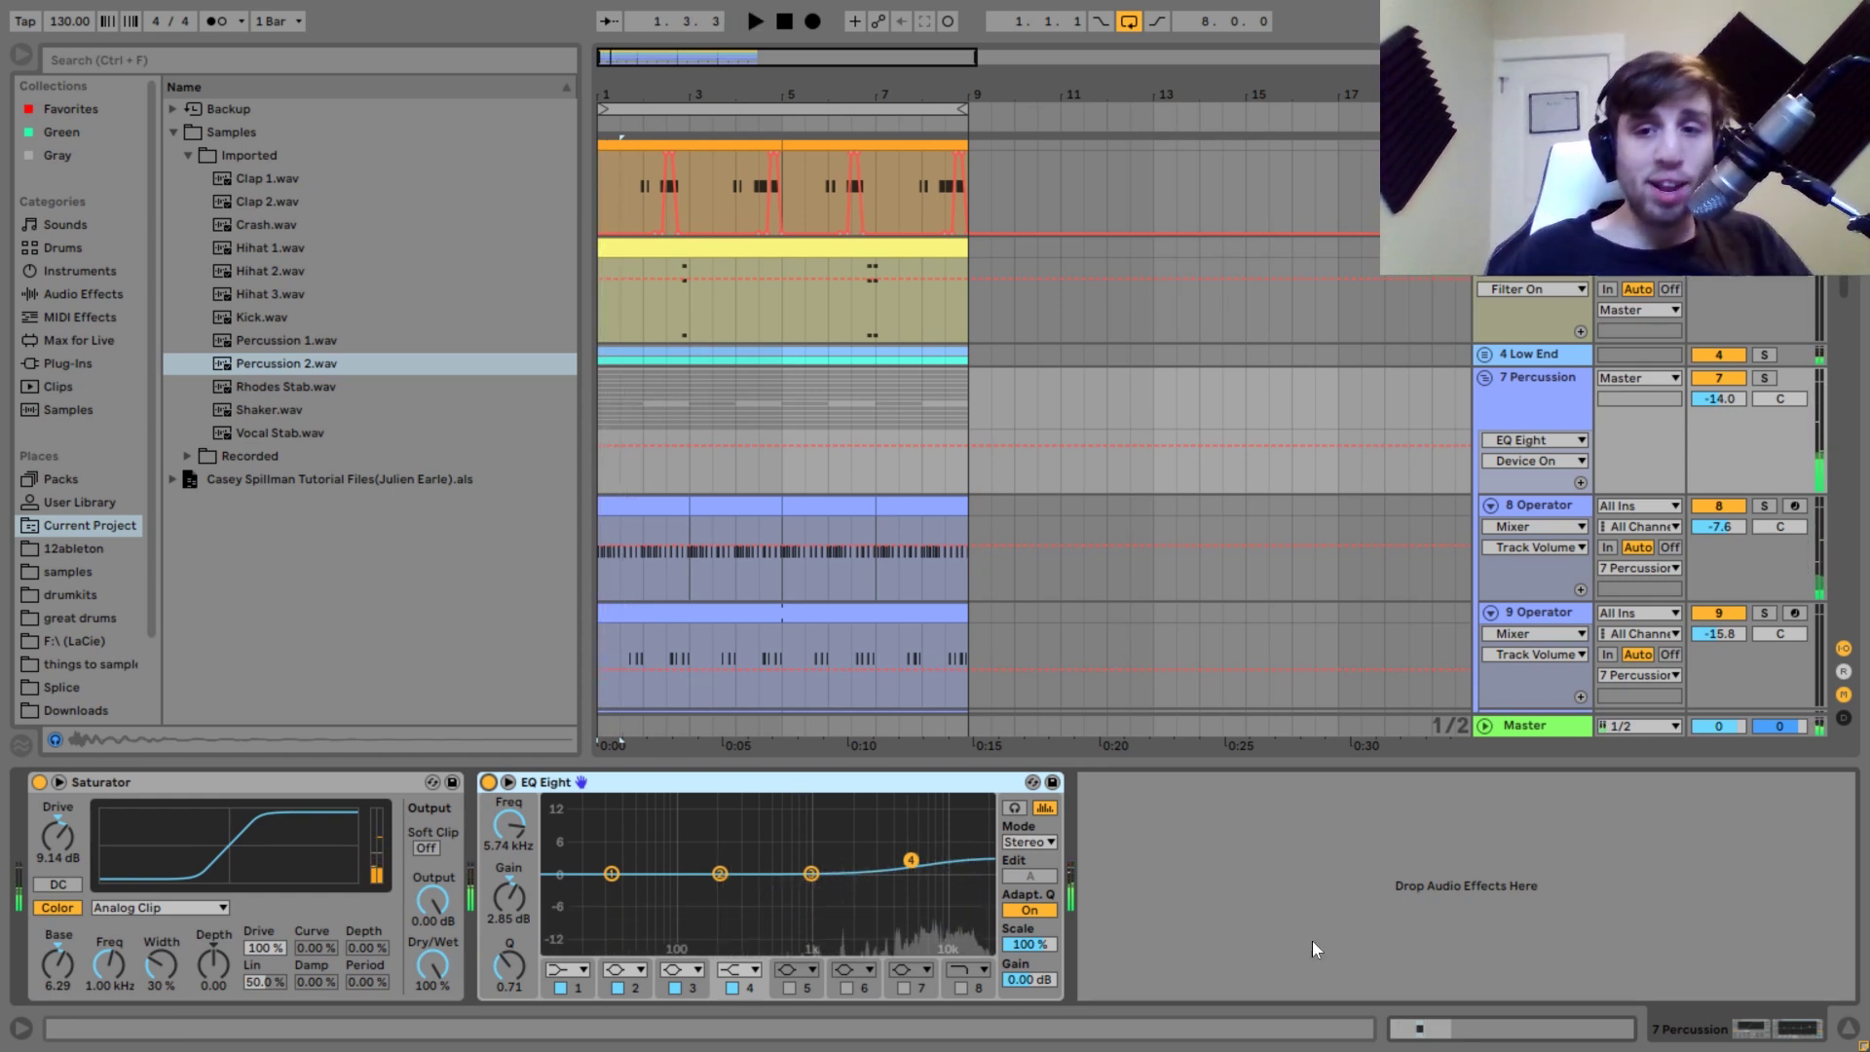
pyautogui.click(1506, 725)
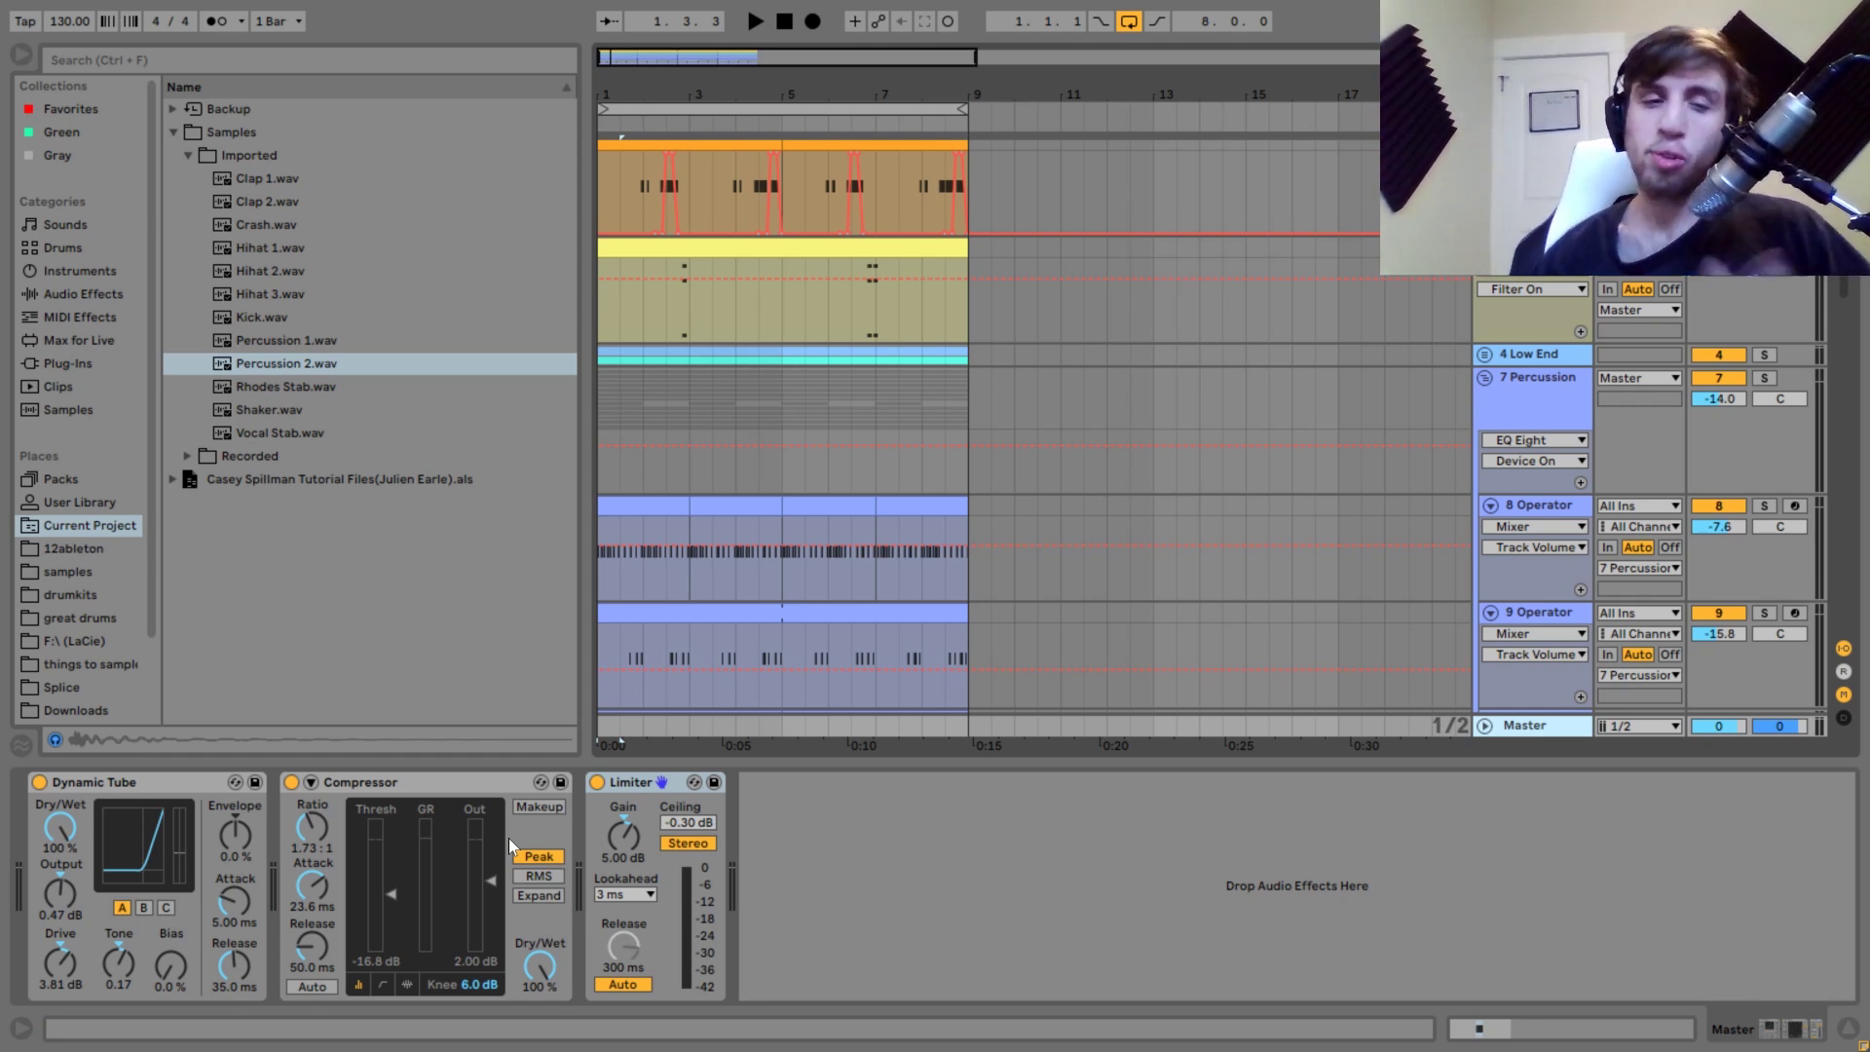
pyautogui.click(597, 782)
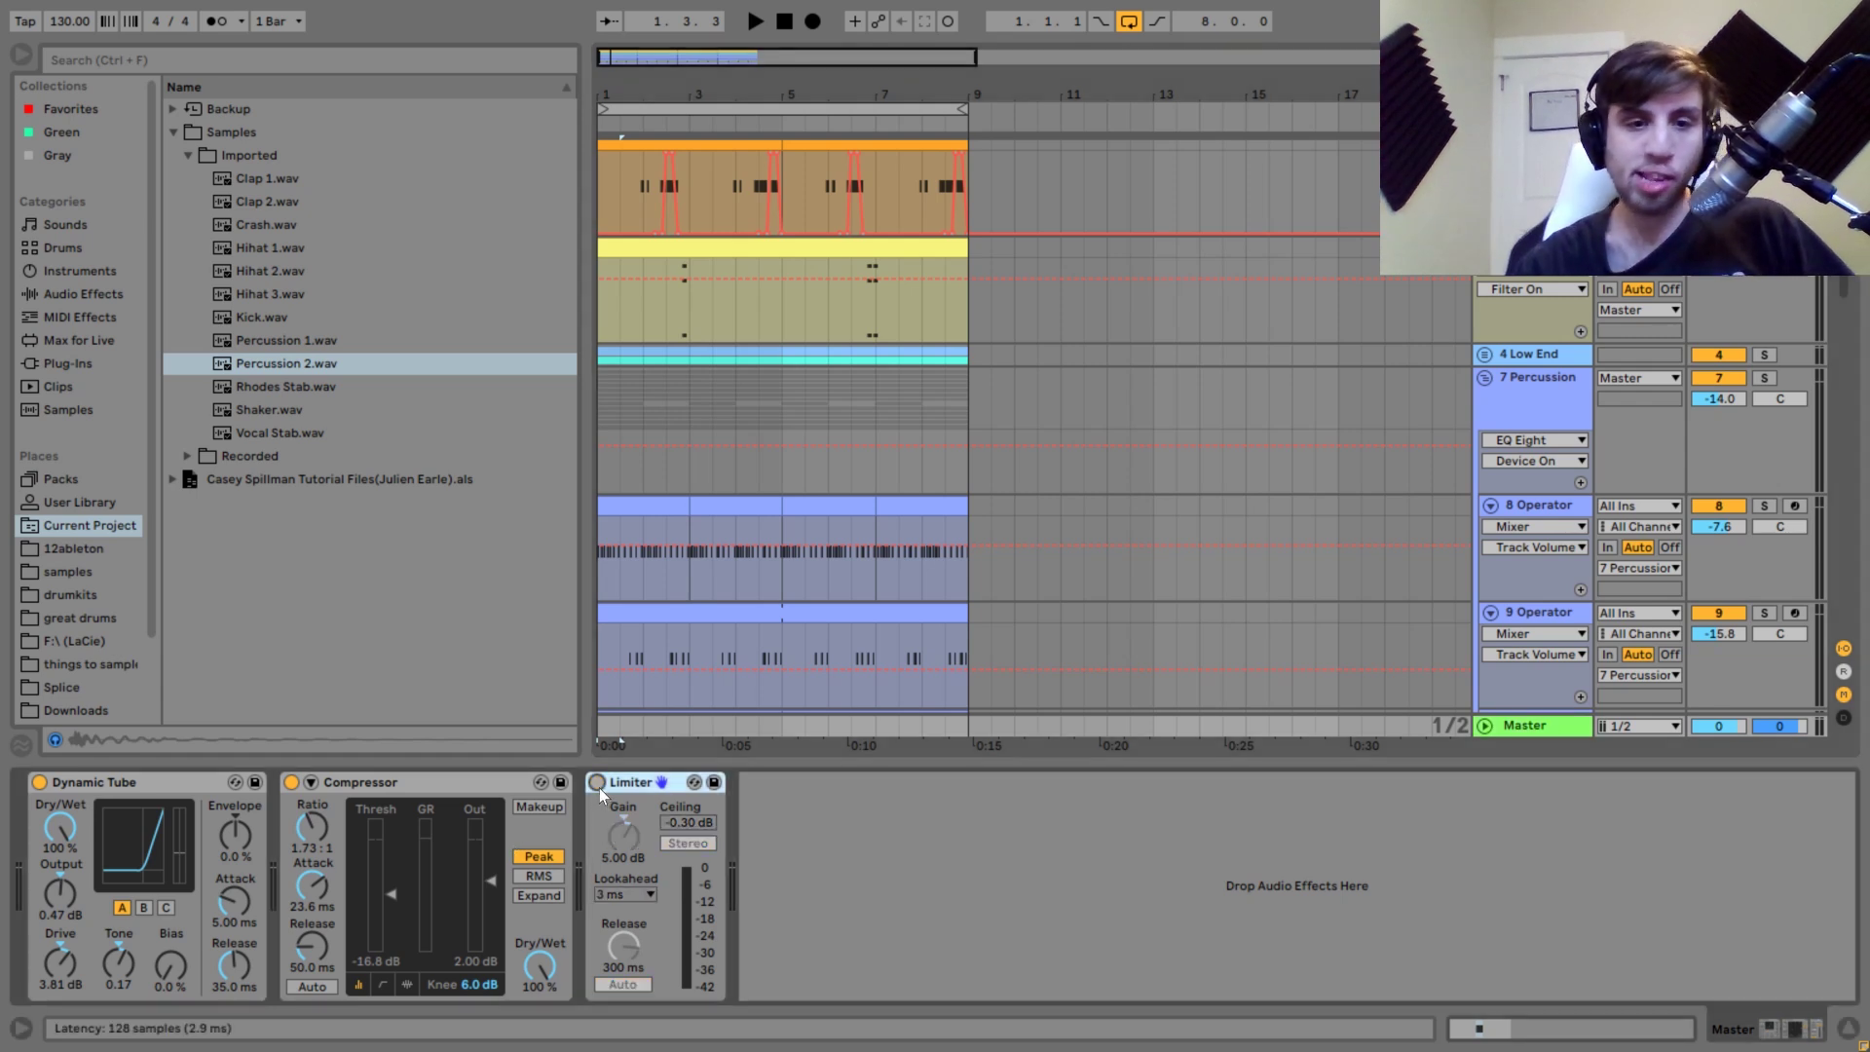
pyautogui.click(293, 782)
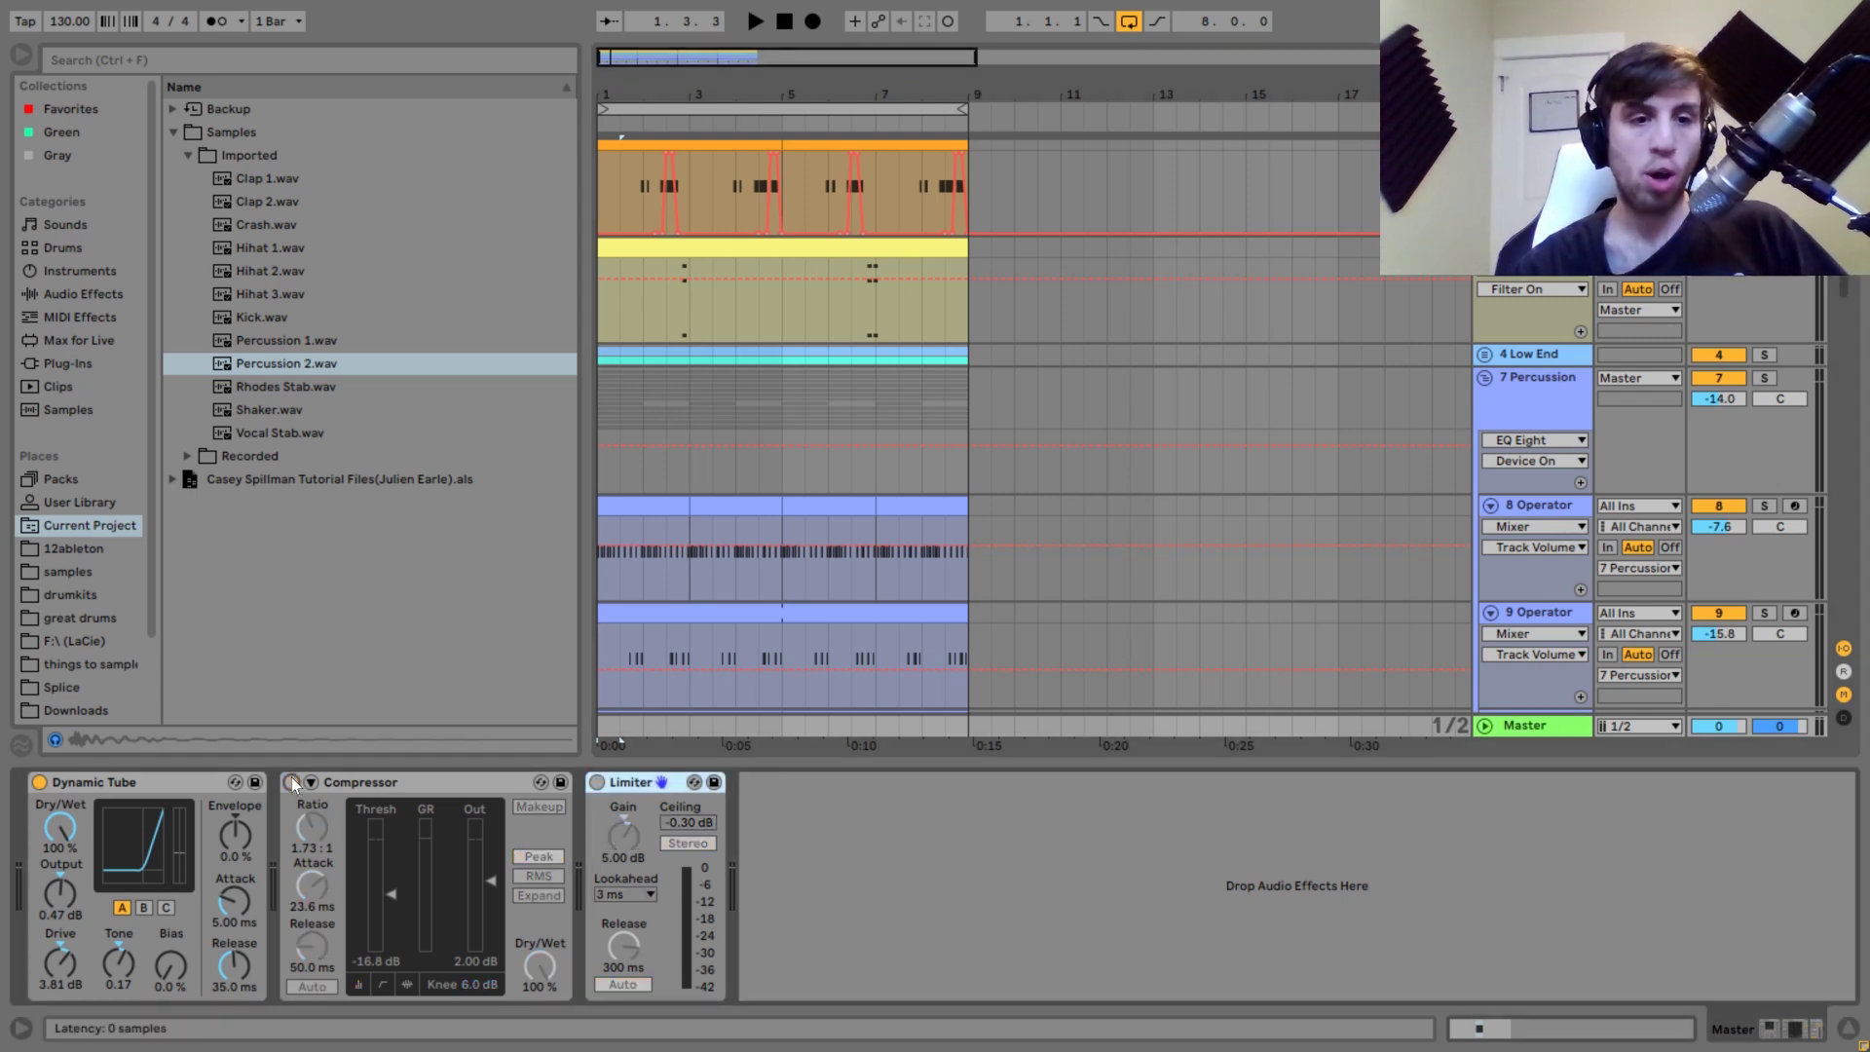
pyautogui.click(41, 785)
pyautogui.press('space')
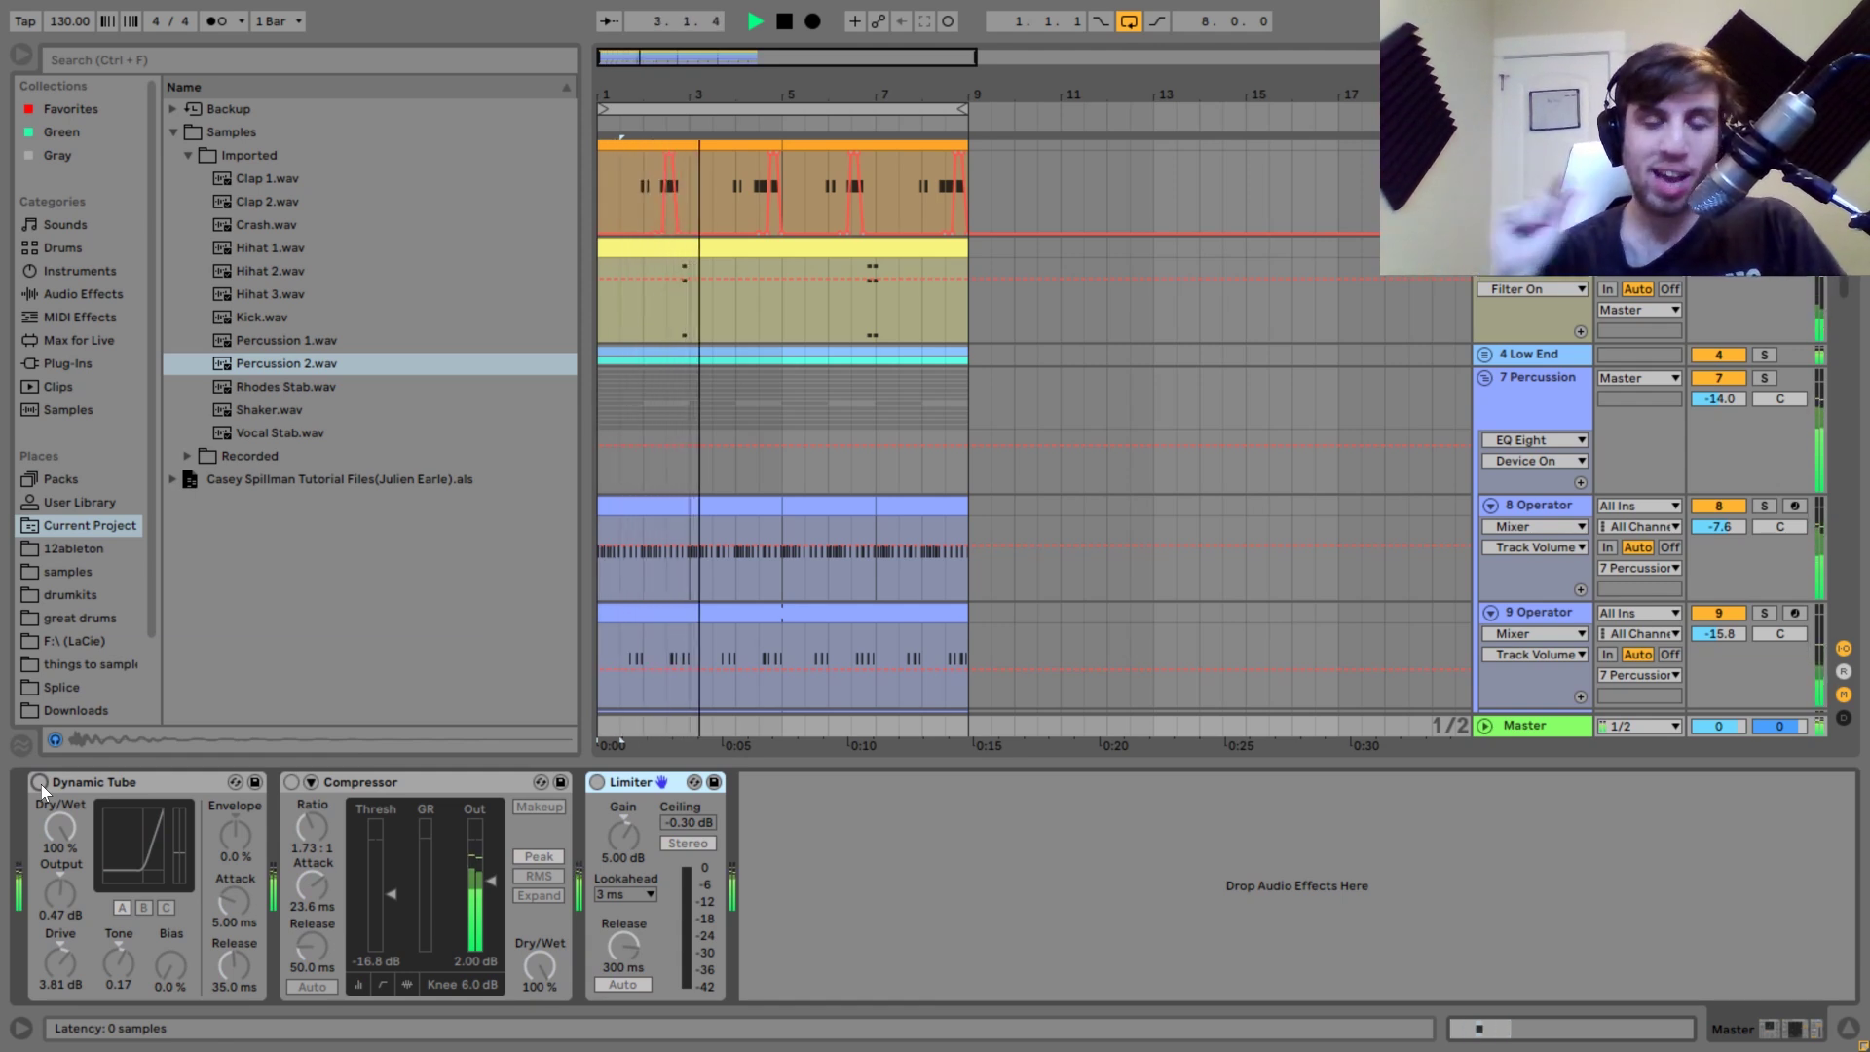
pyautogui.press('space')
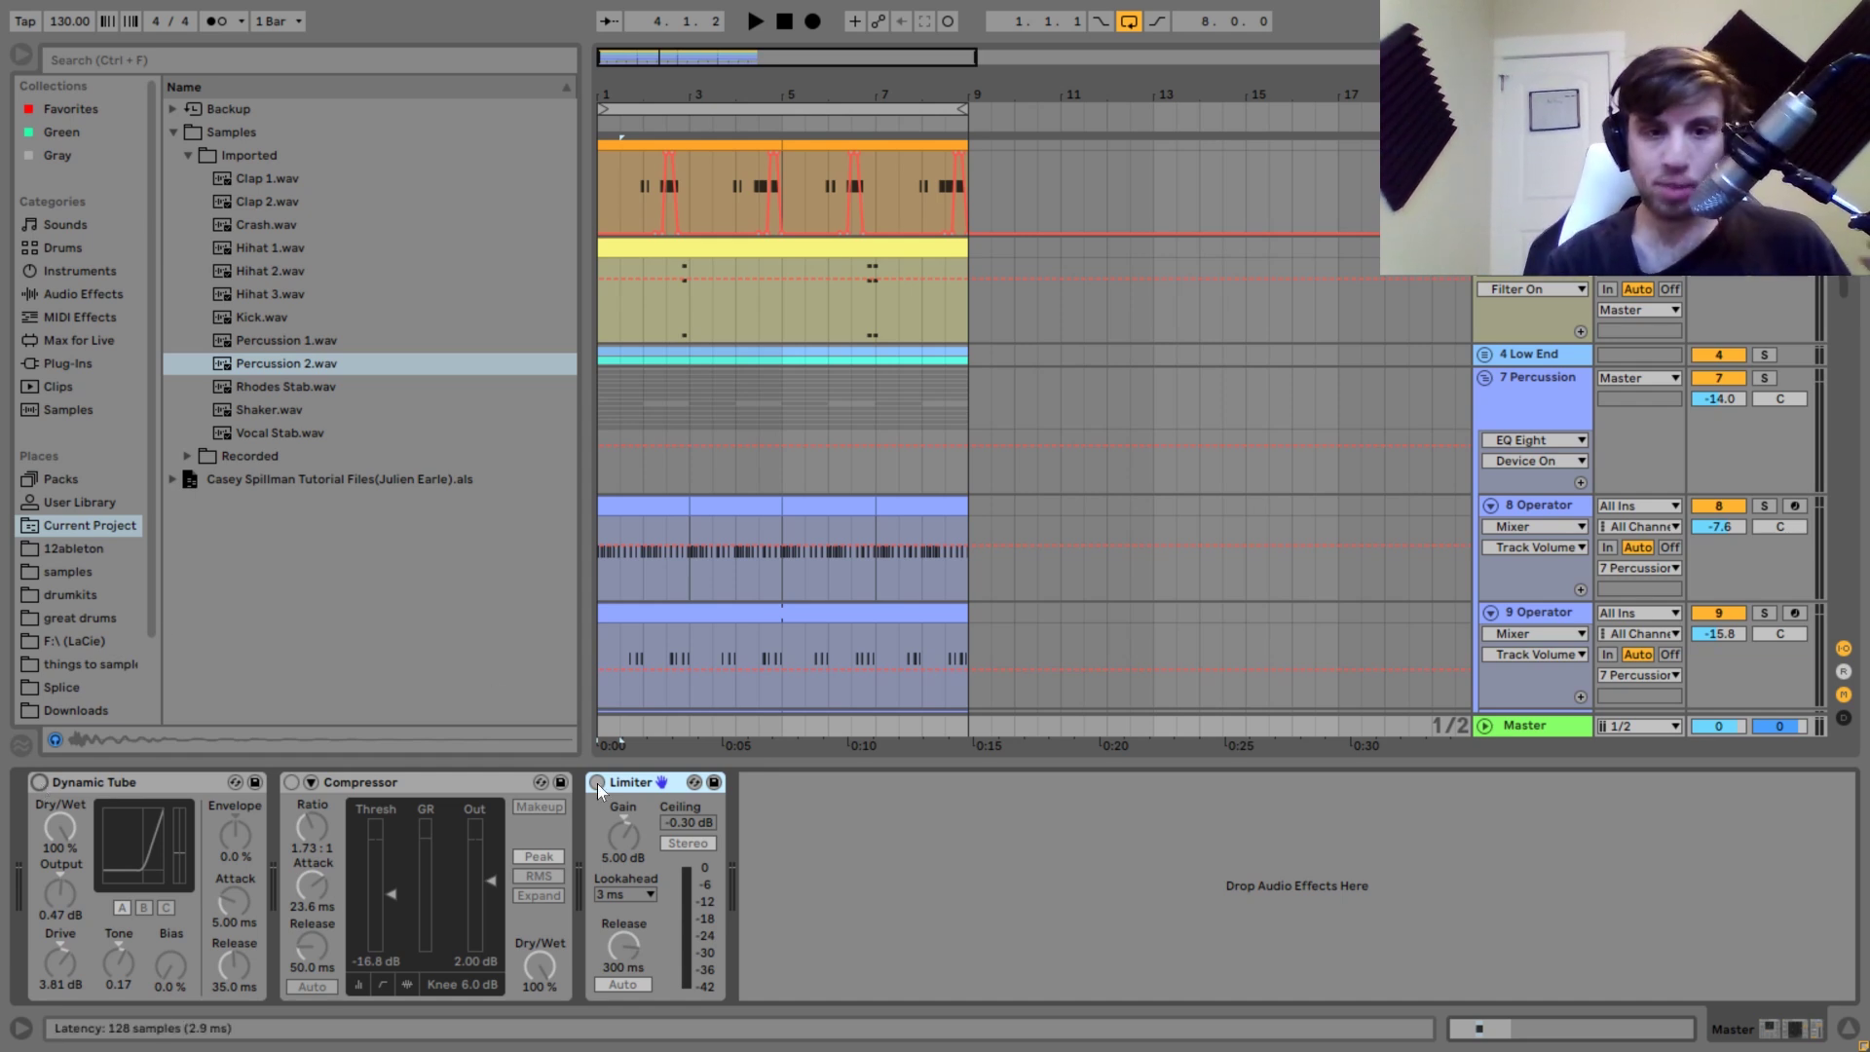
pyautogui.click(606, 725)
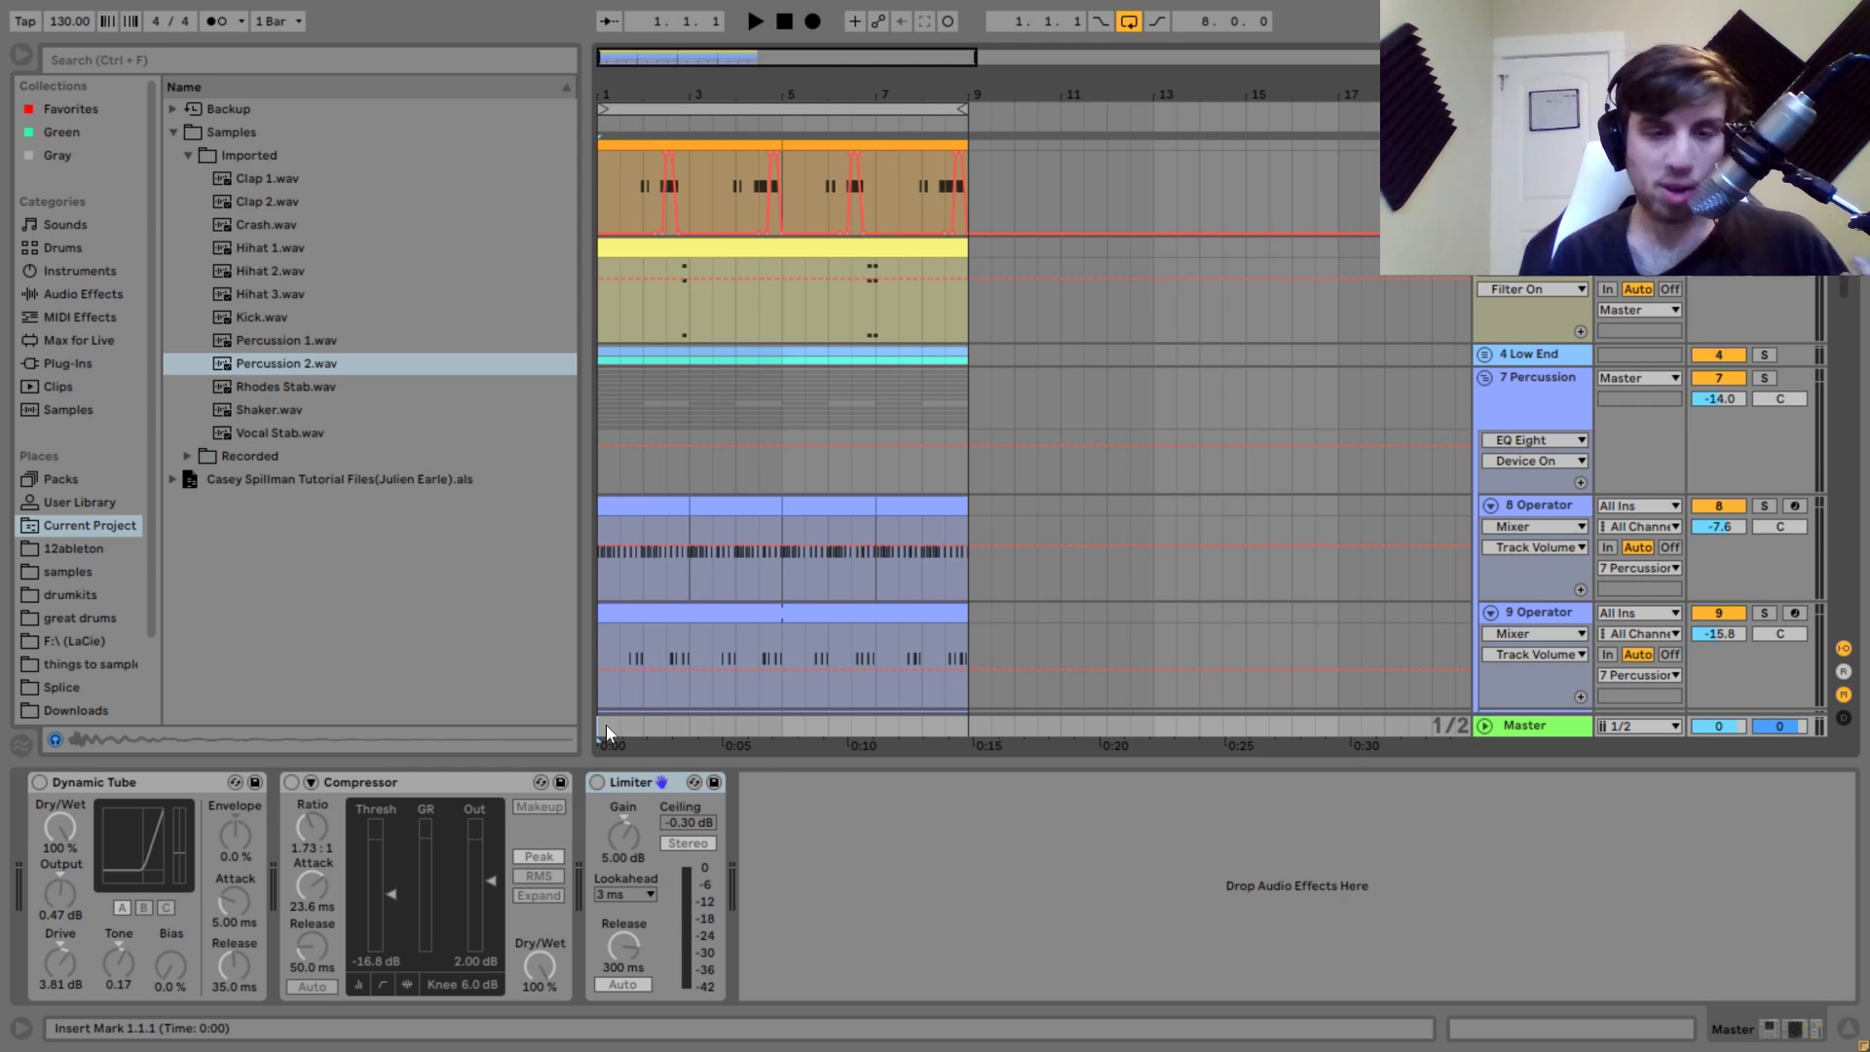
pyautogui.press('space')
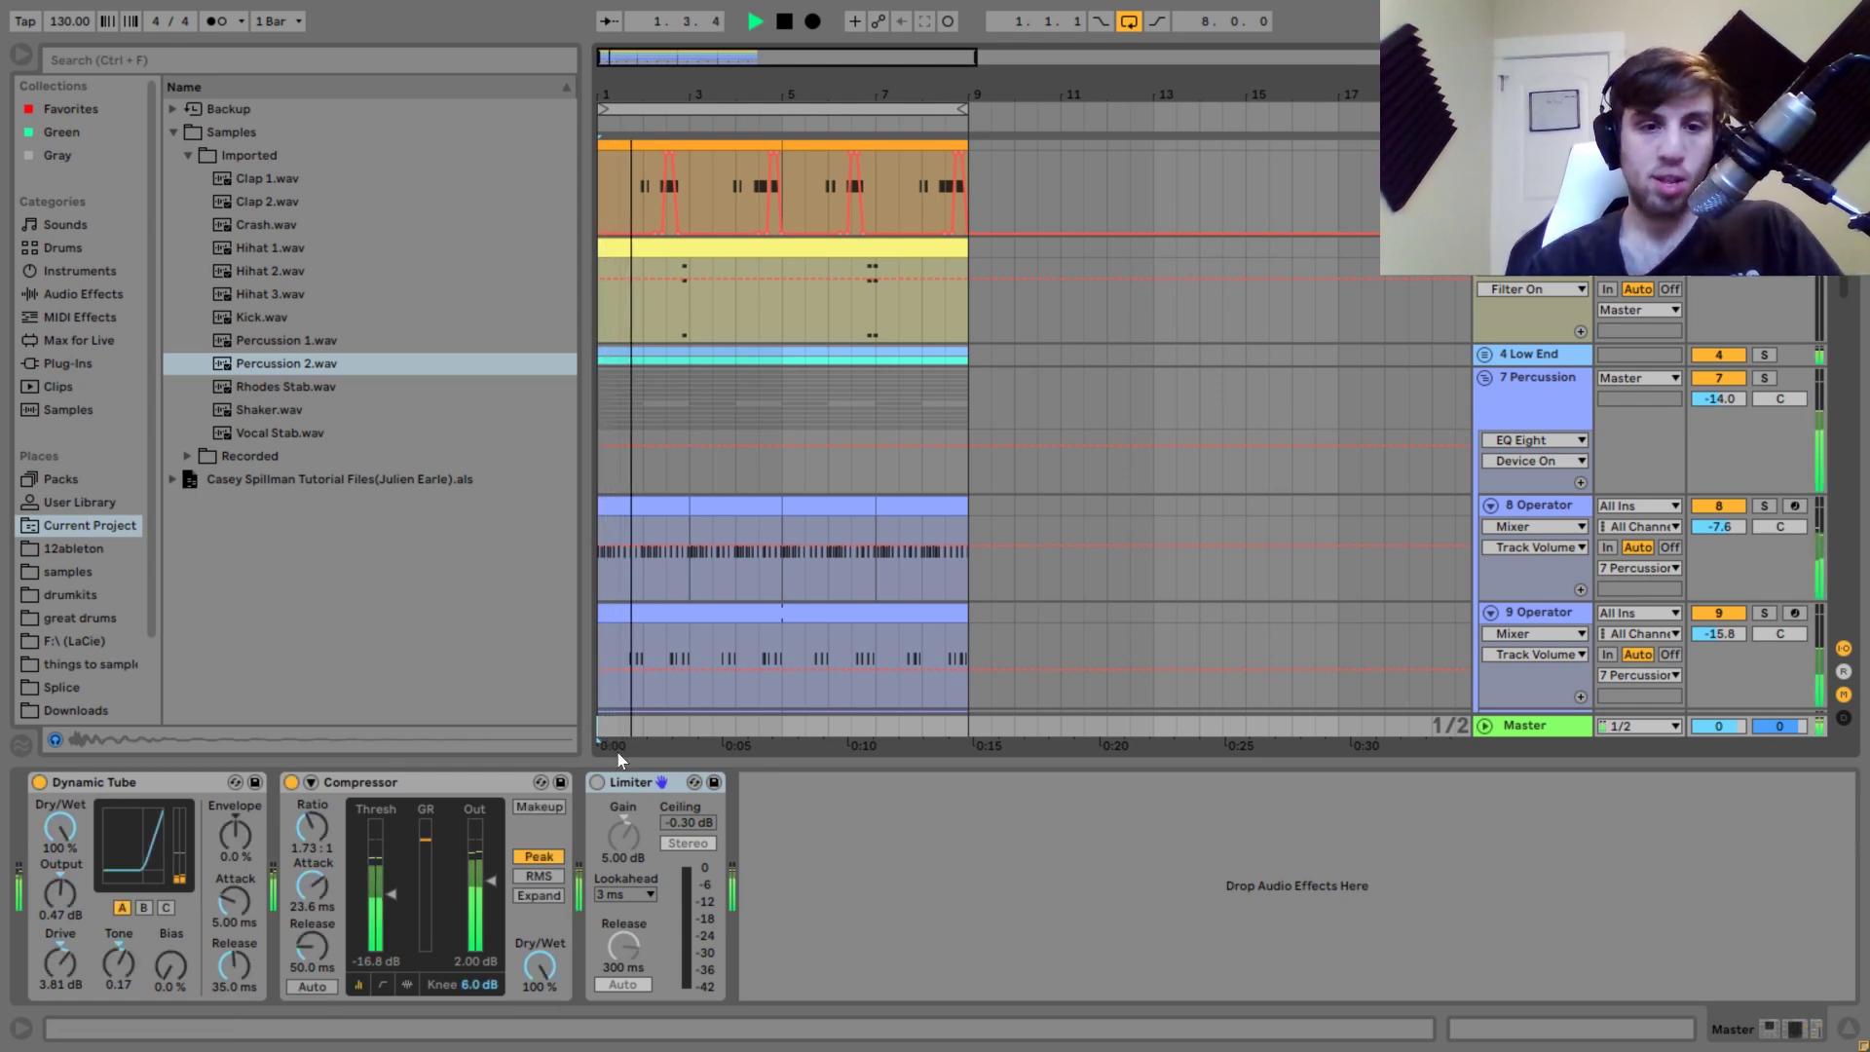
pyautogui.click(598, 783)
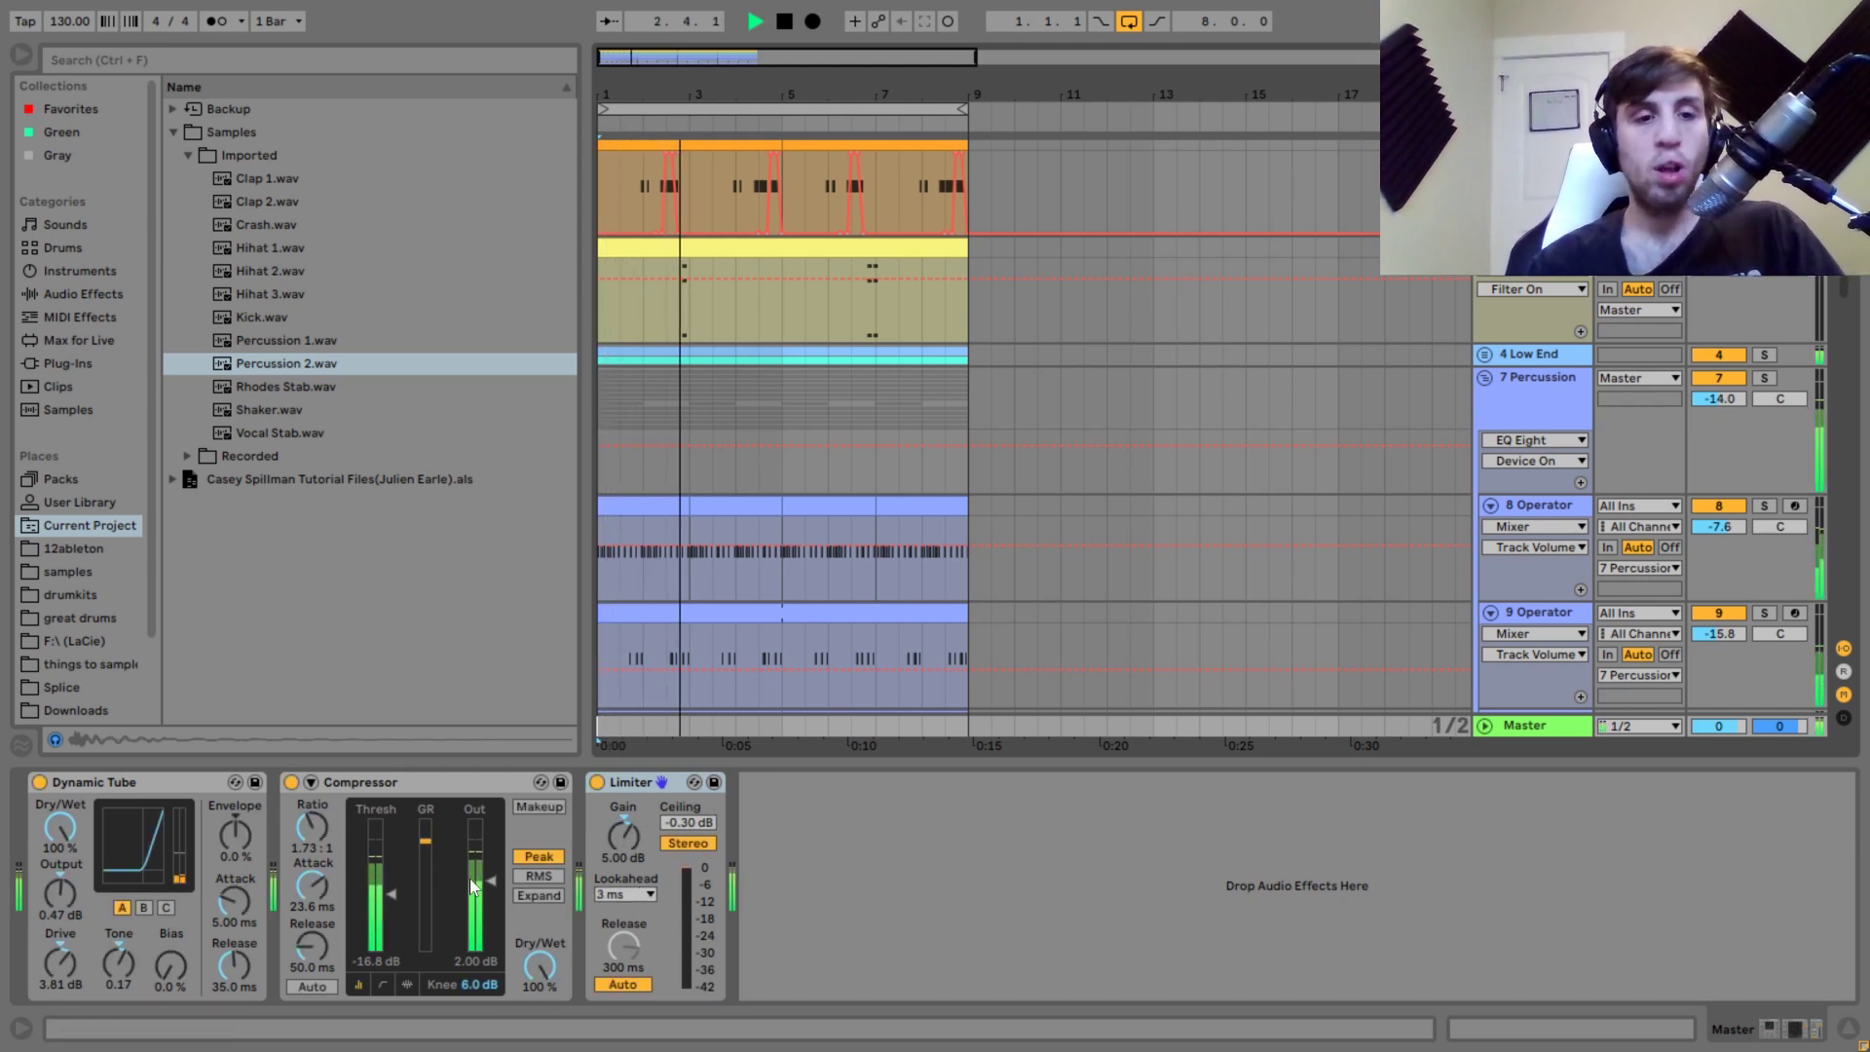
pyautogui.press('space')
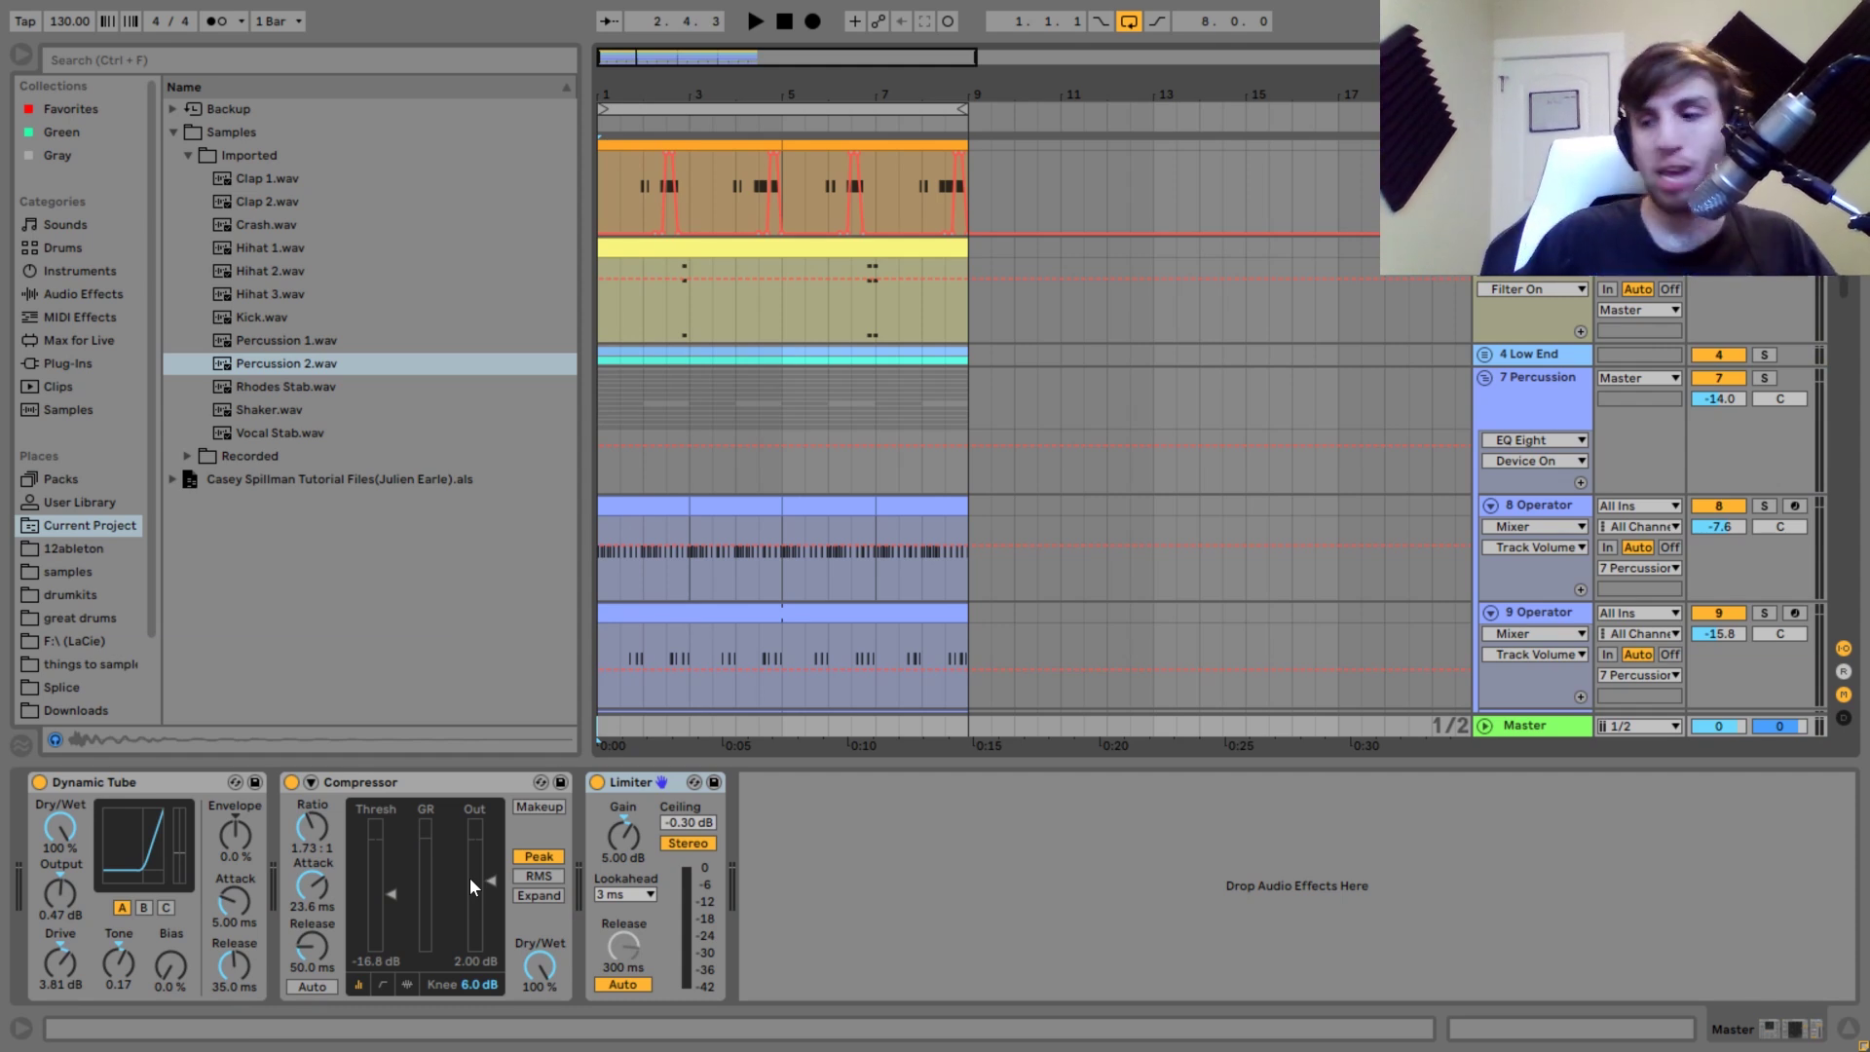
pyautogui.click(102, 795)
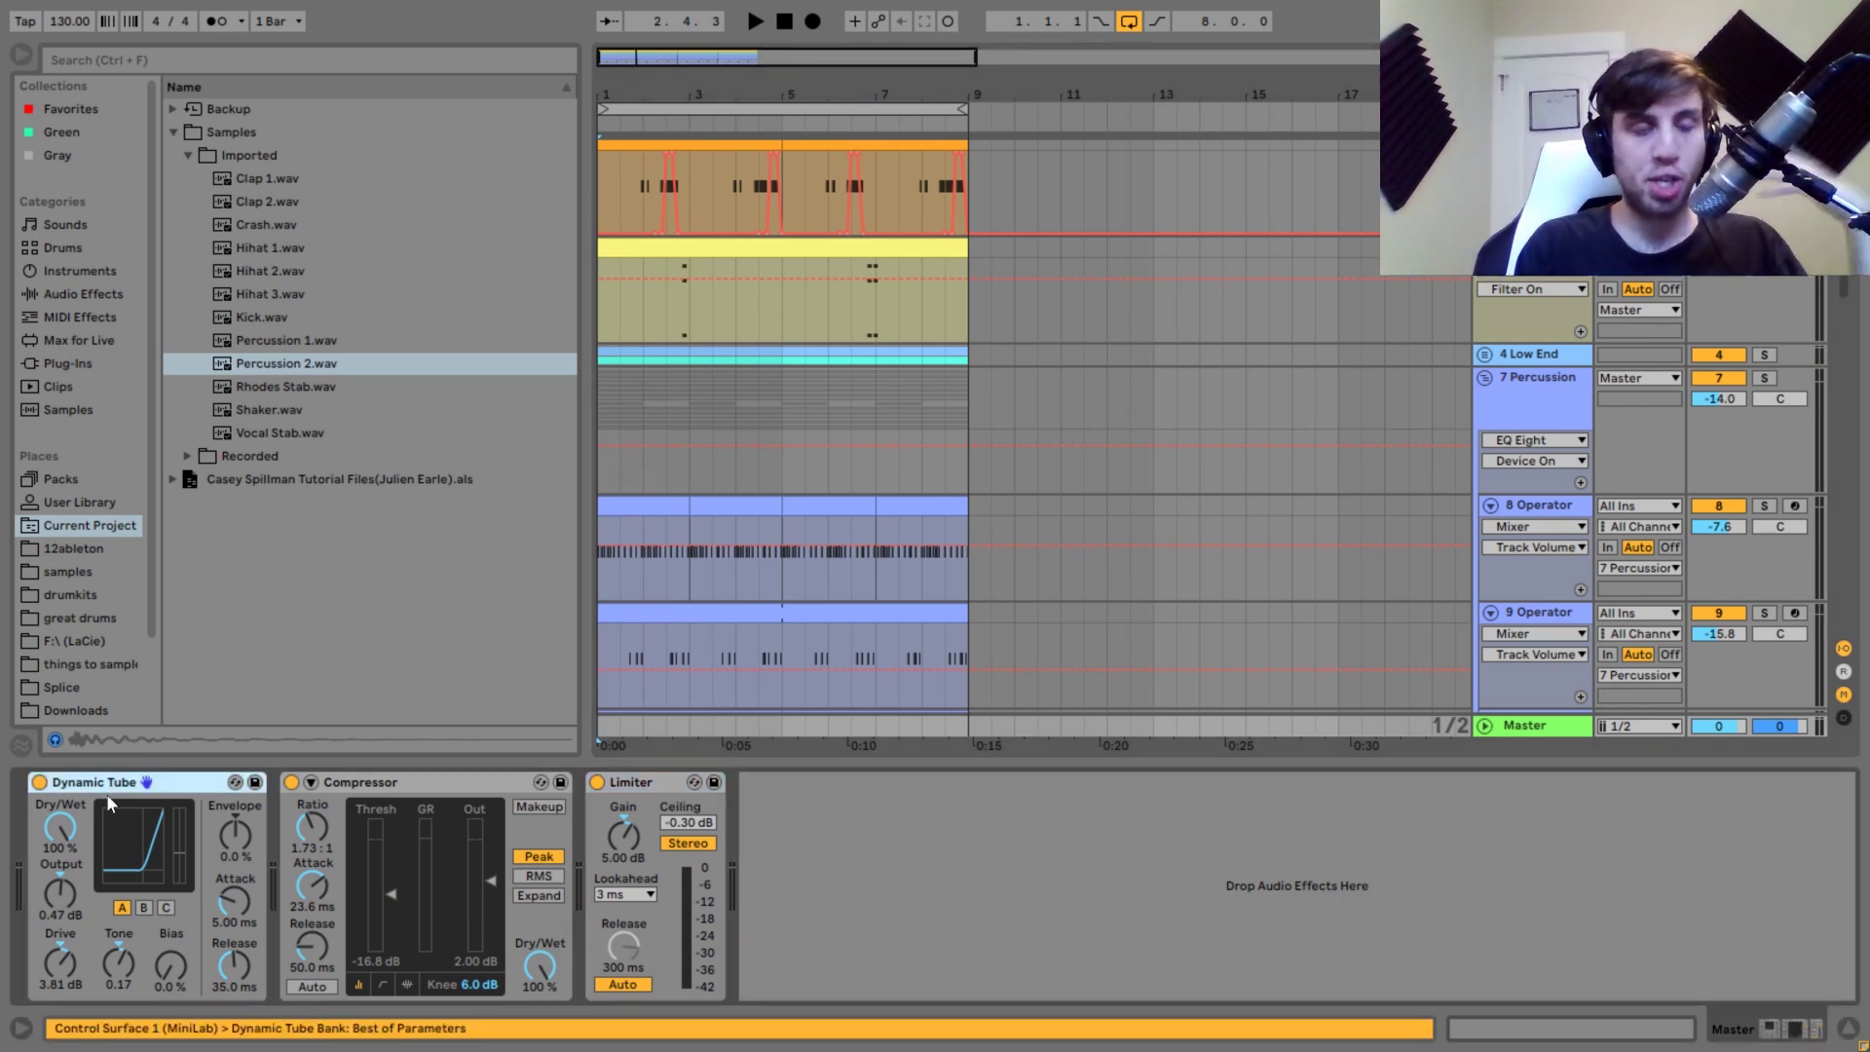
pyautogui.click(38, 783)
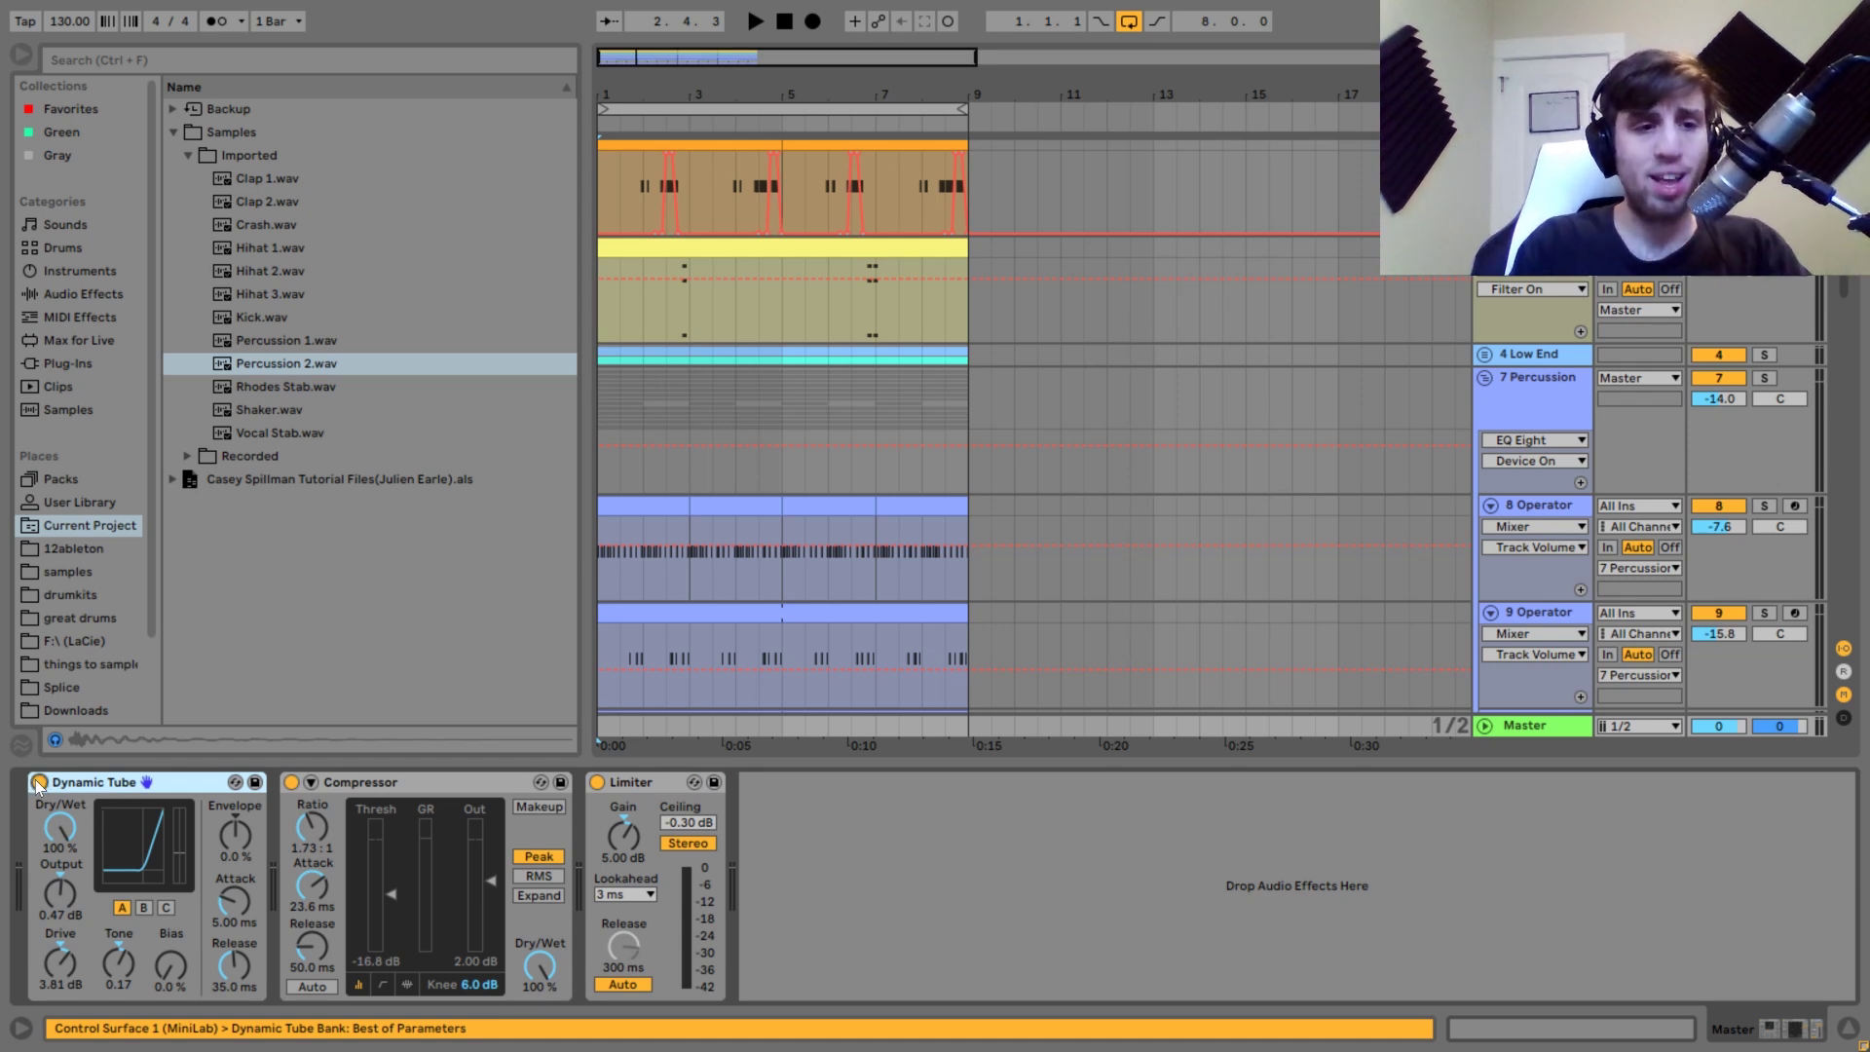
pyautogui.press('space')
pyautogui.click(39, 784)
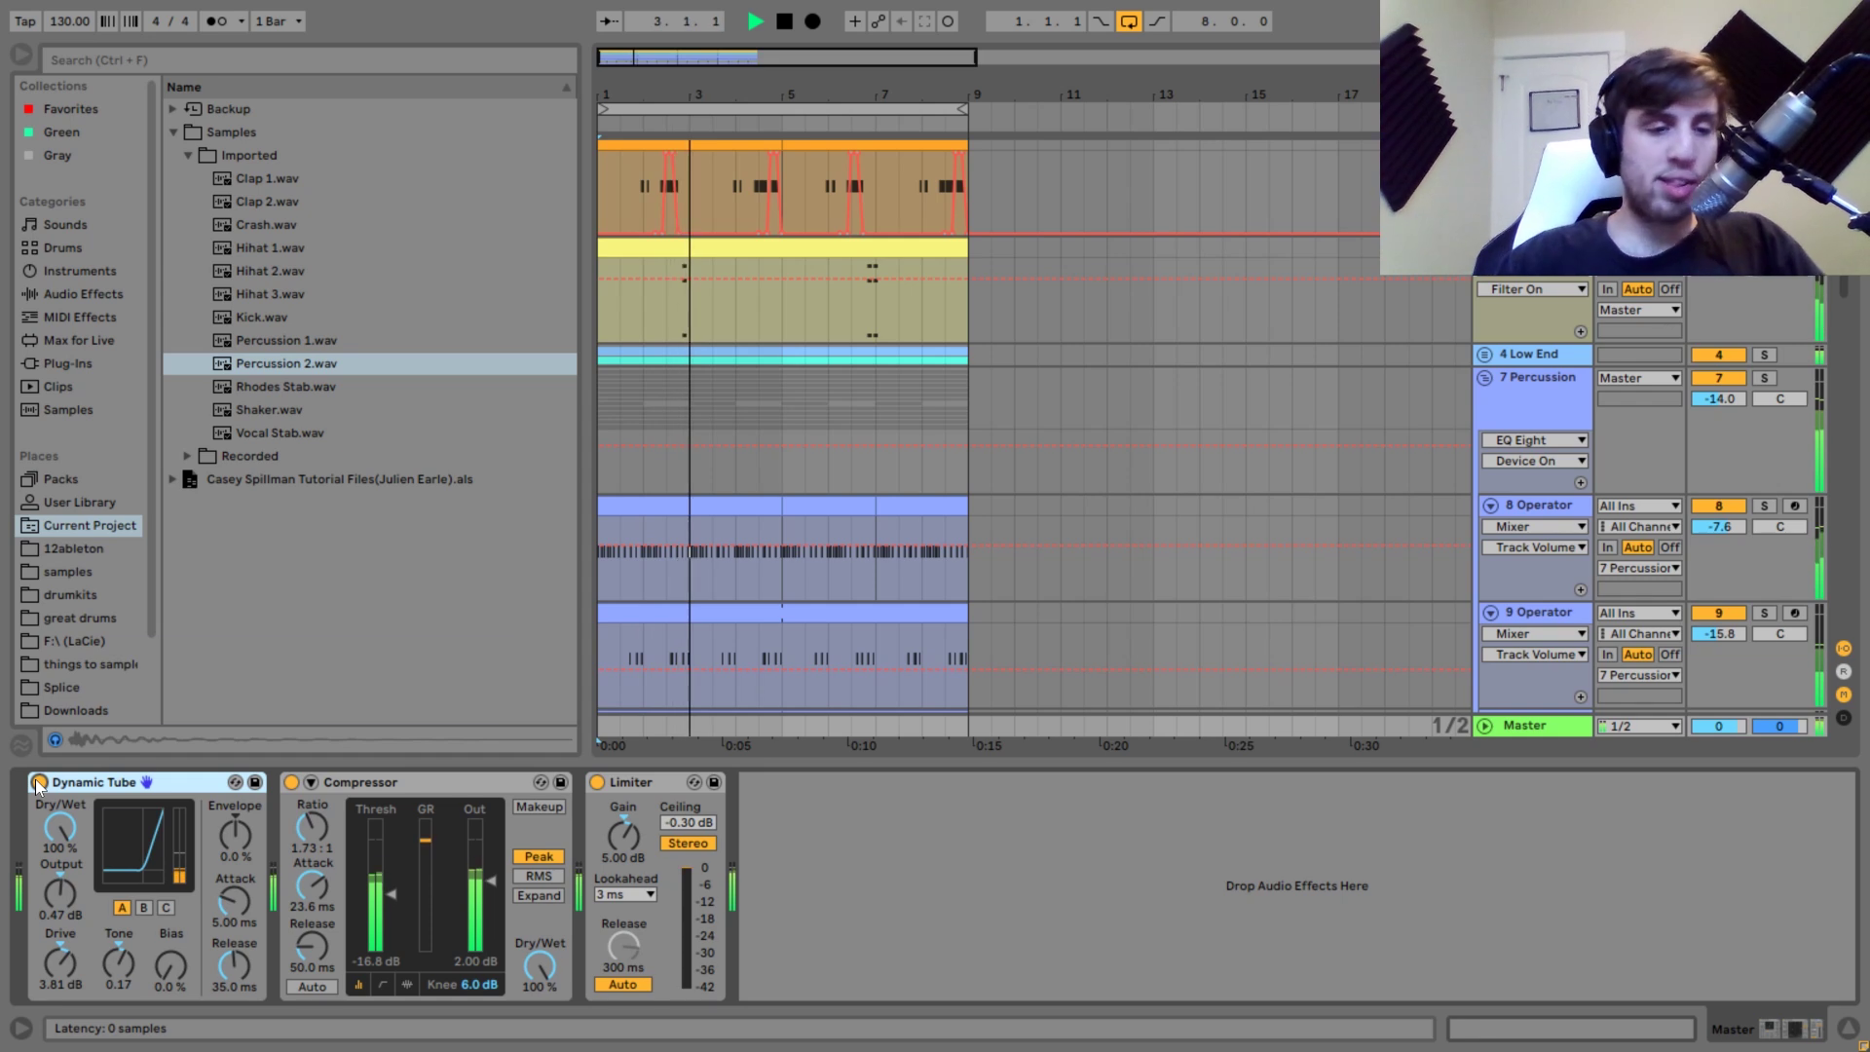
pyautogui.press('space')
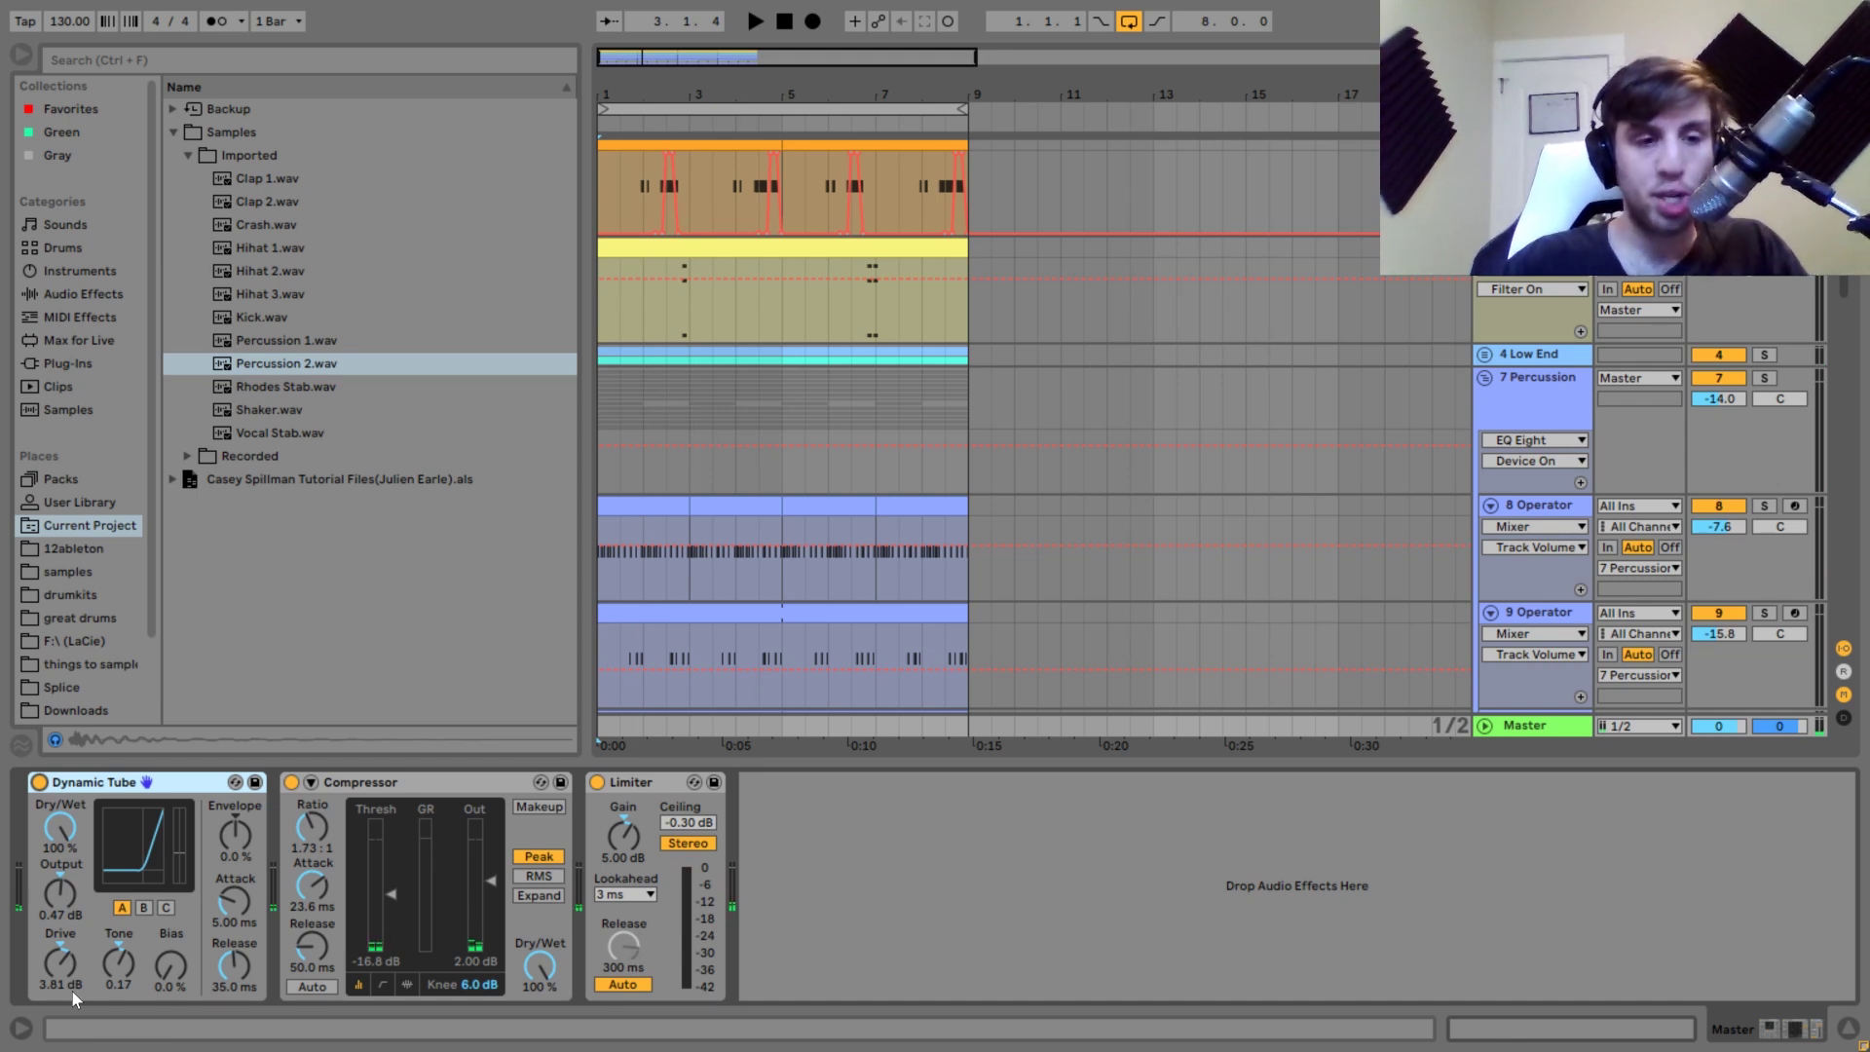
pyautogui.press('space')
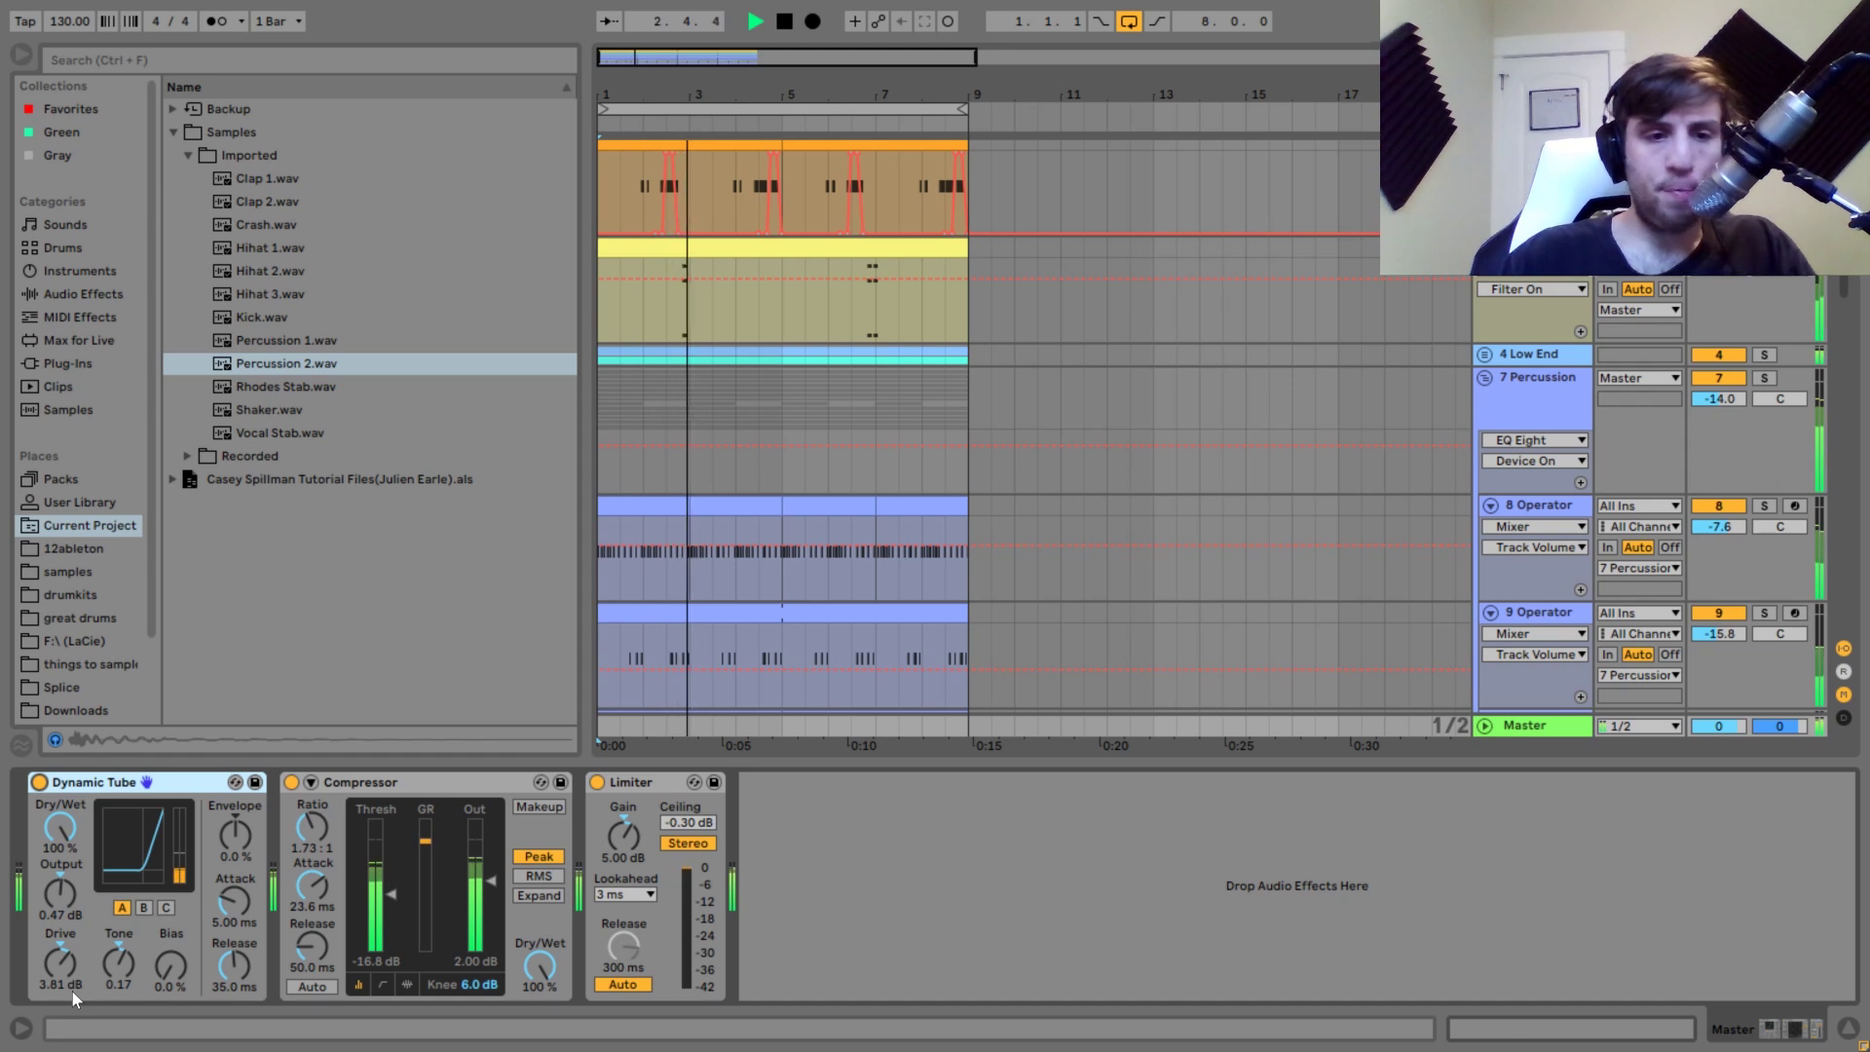
pyautogui.press('space')
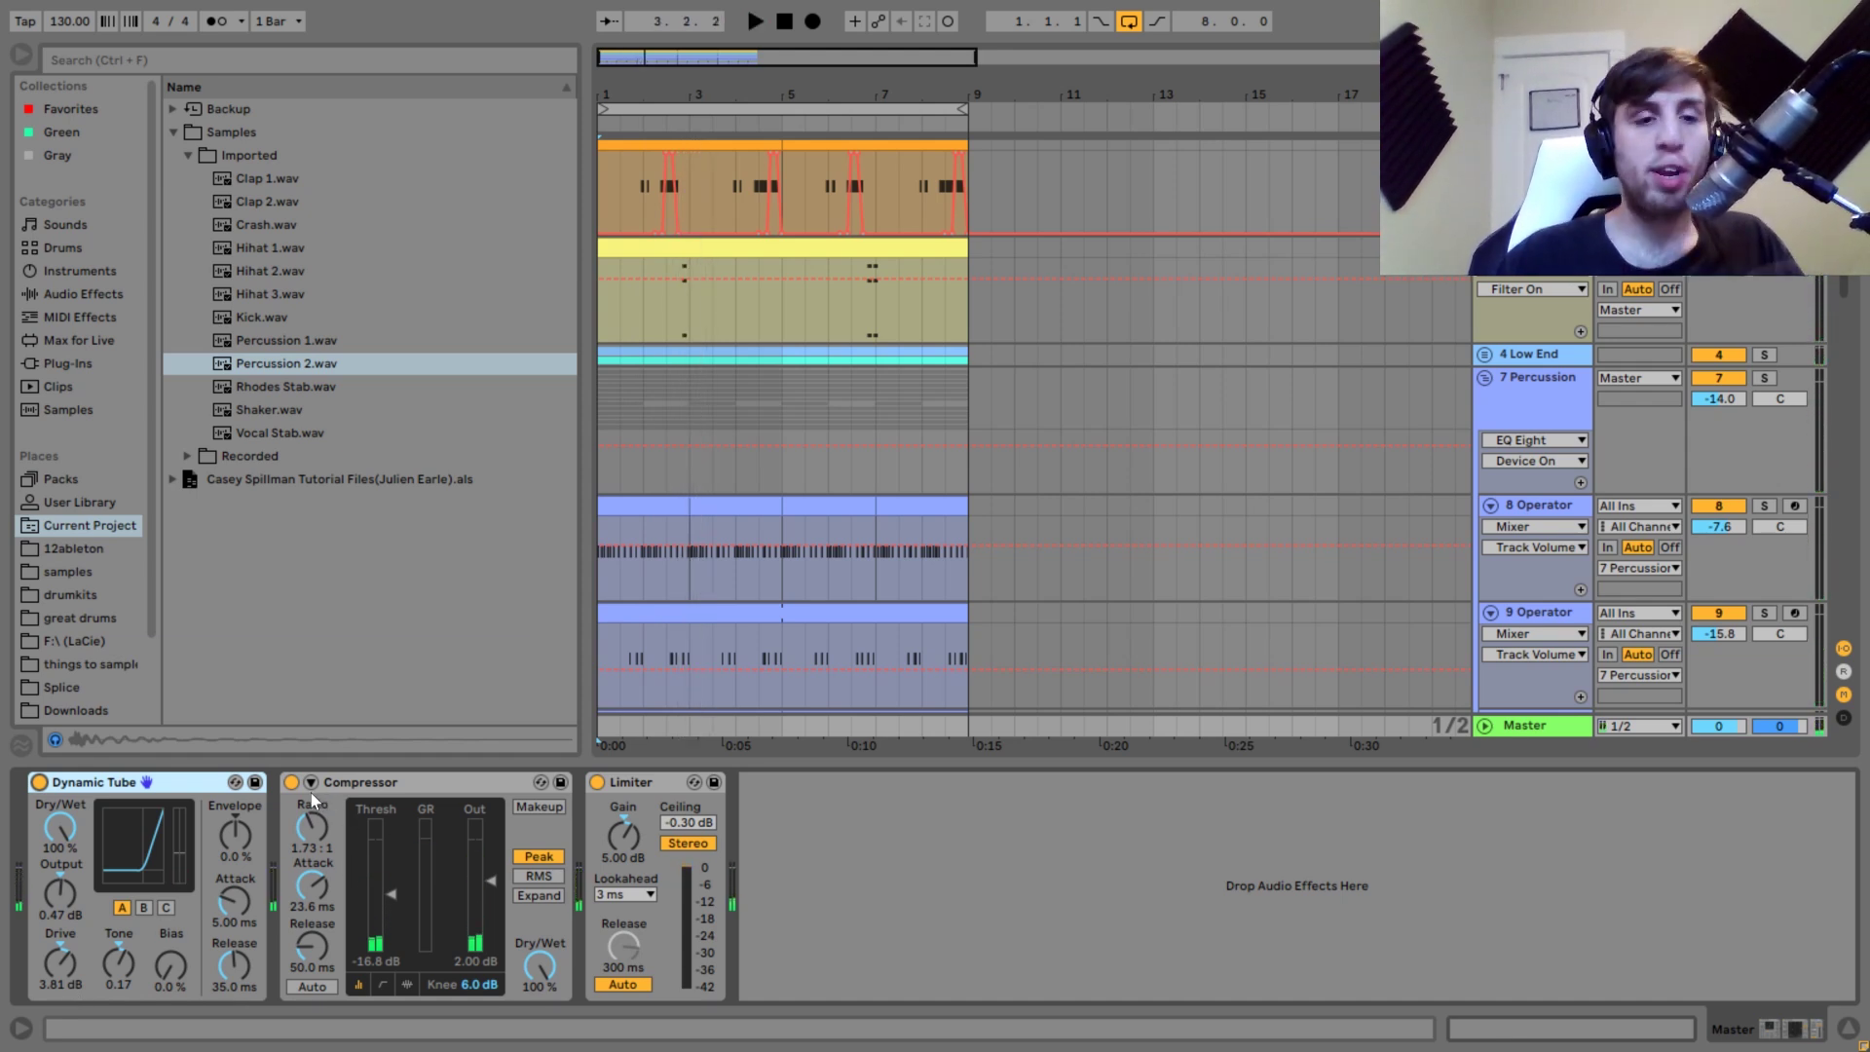
pyautogui.click(290, 784)
pyautogui.press('space')
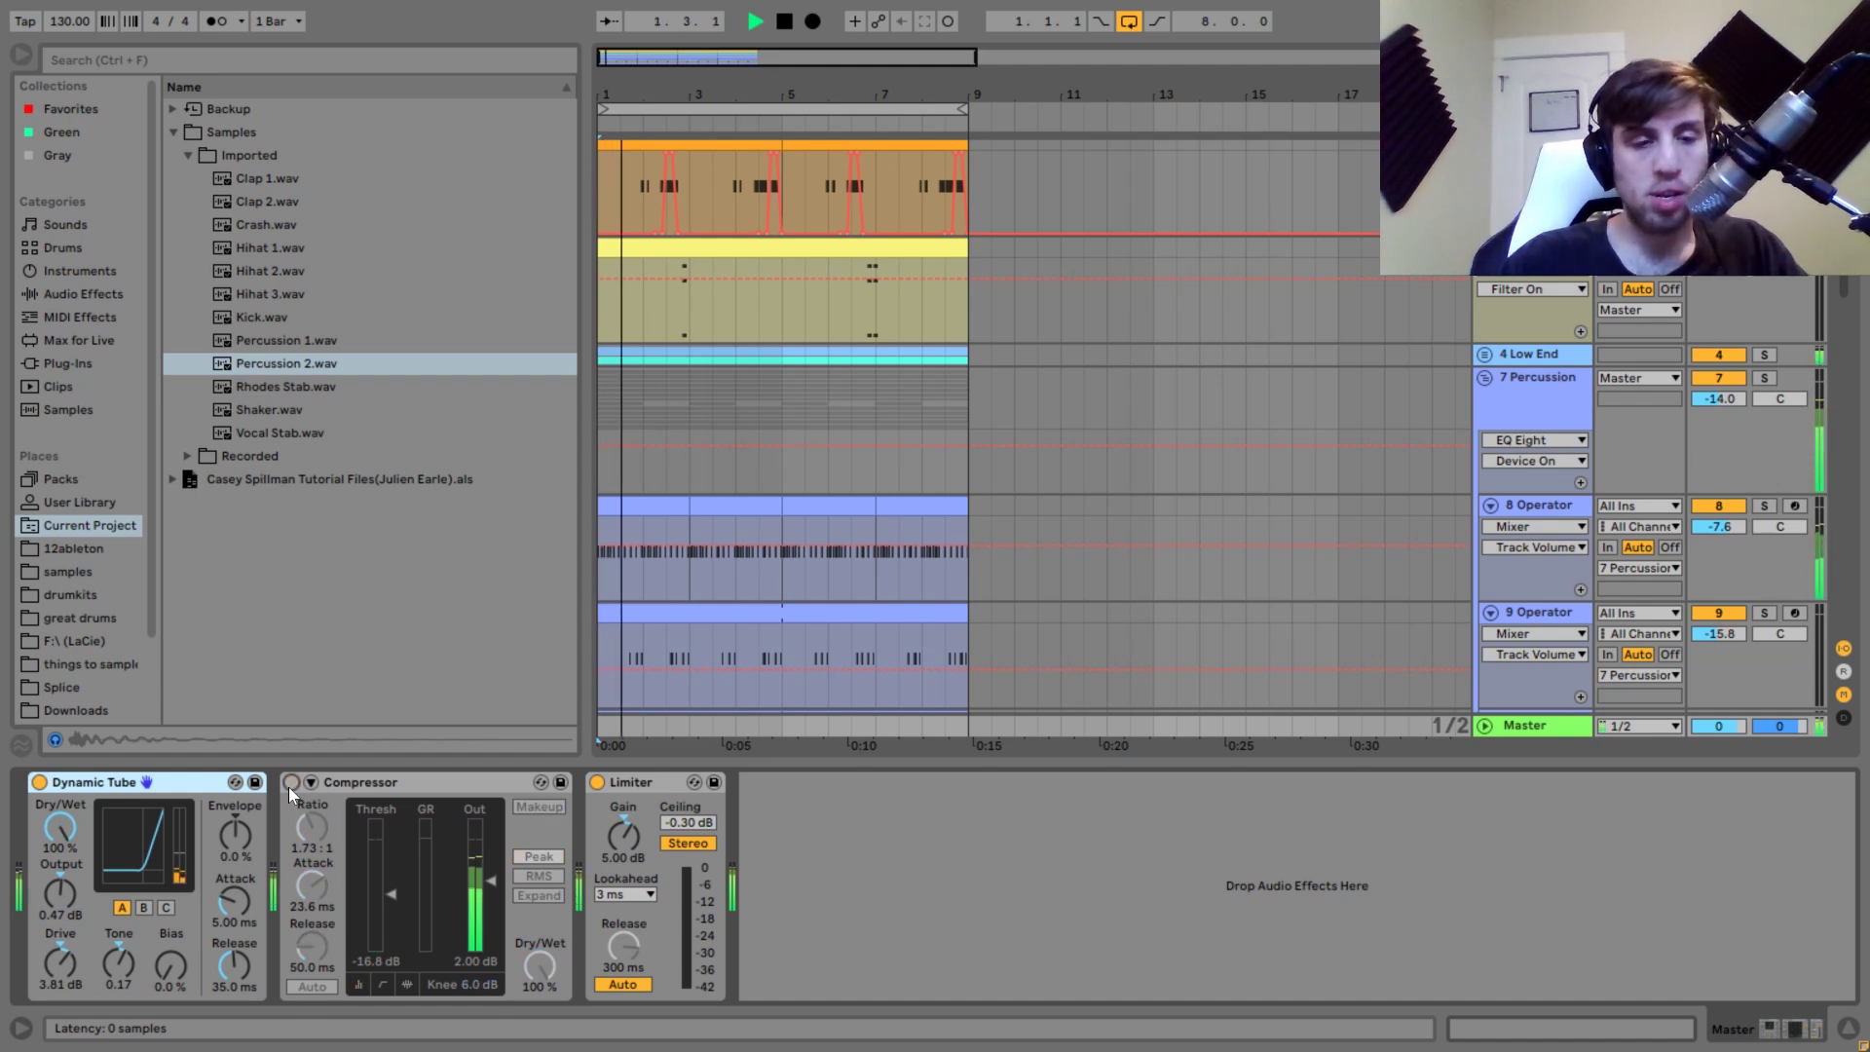
pyautogui.click(290, 783)
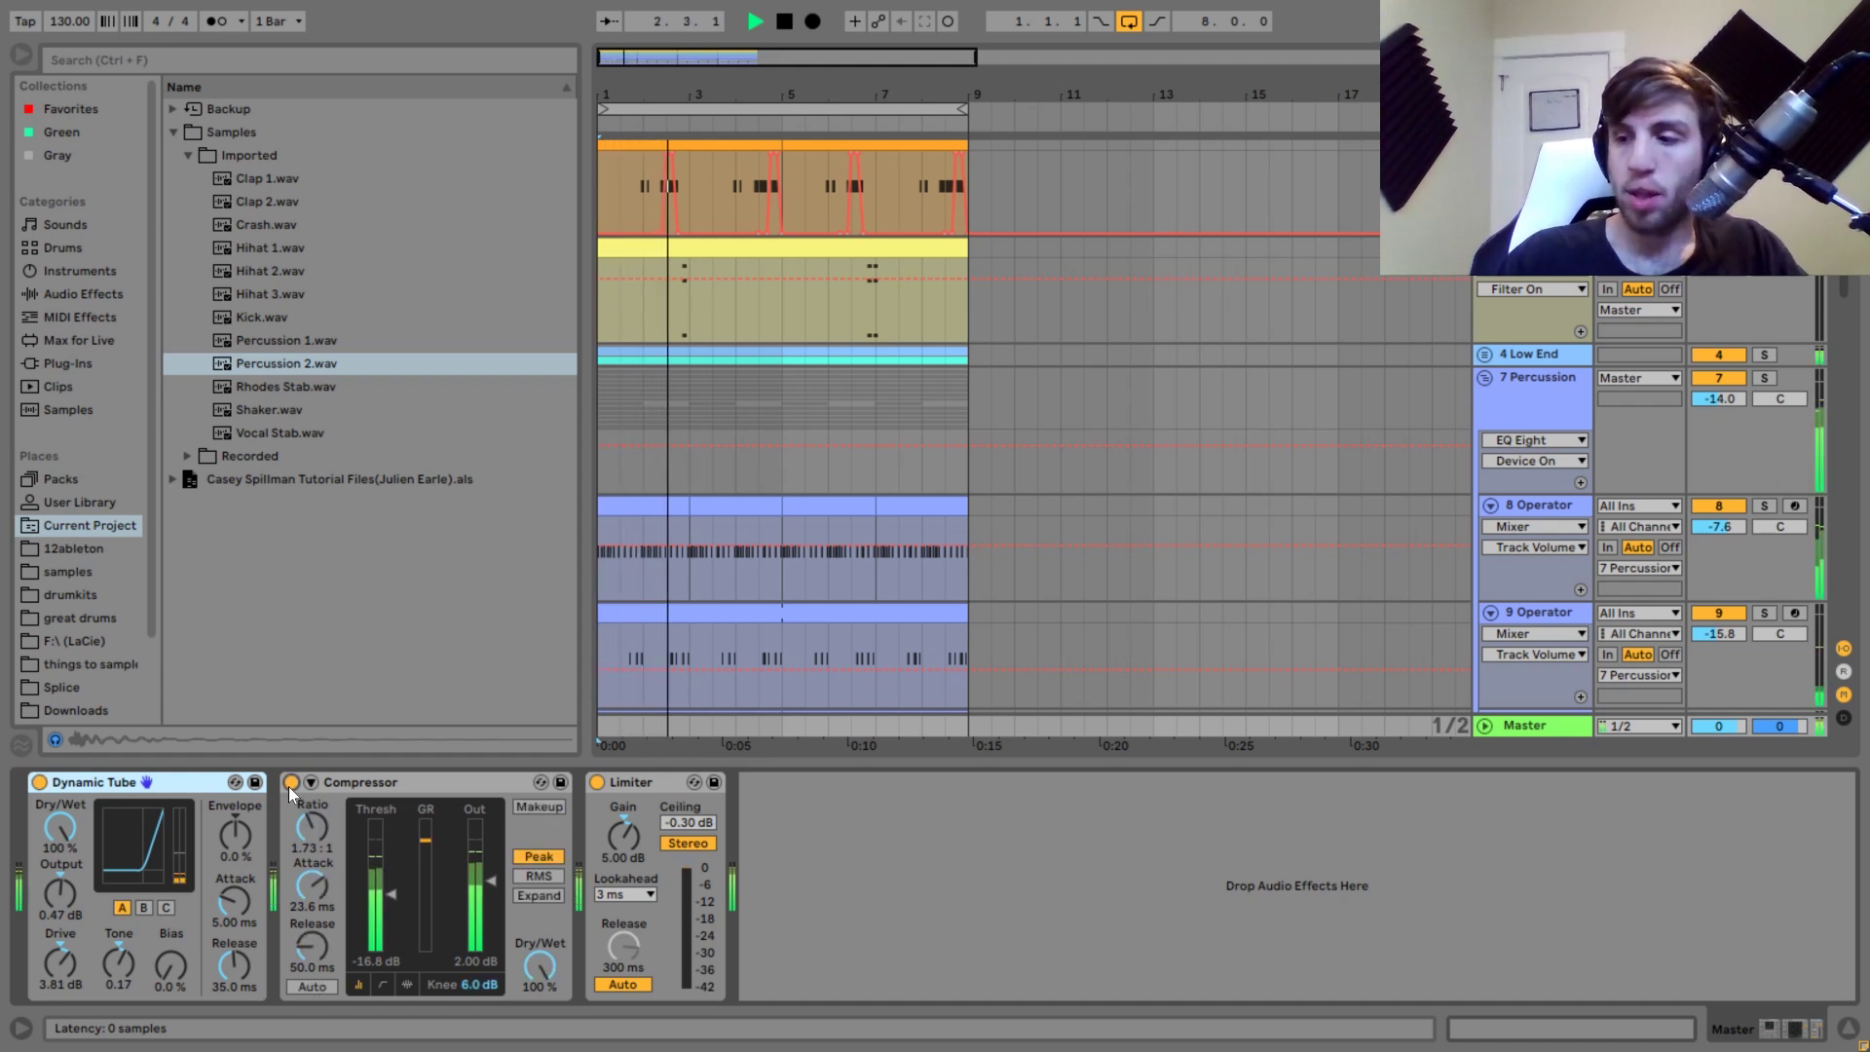
pyautogui.press('space')
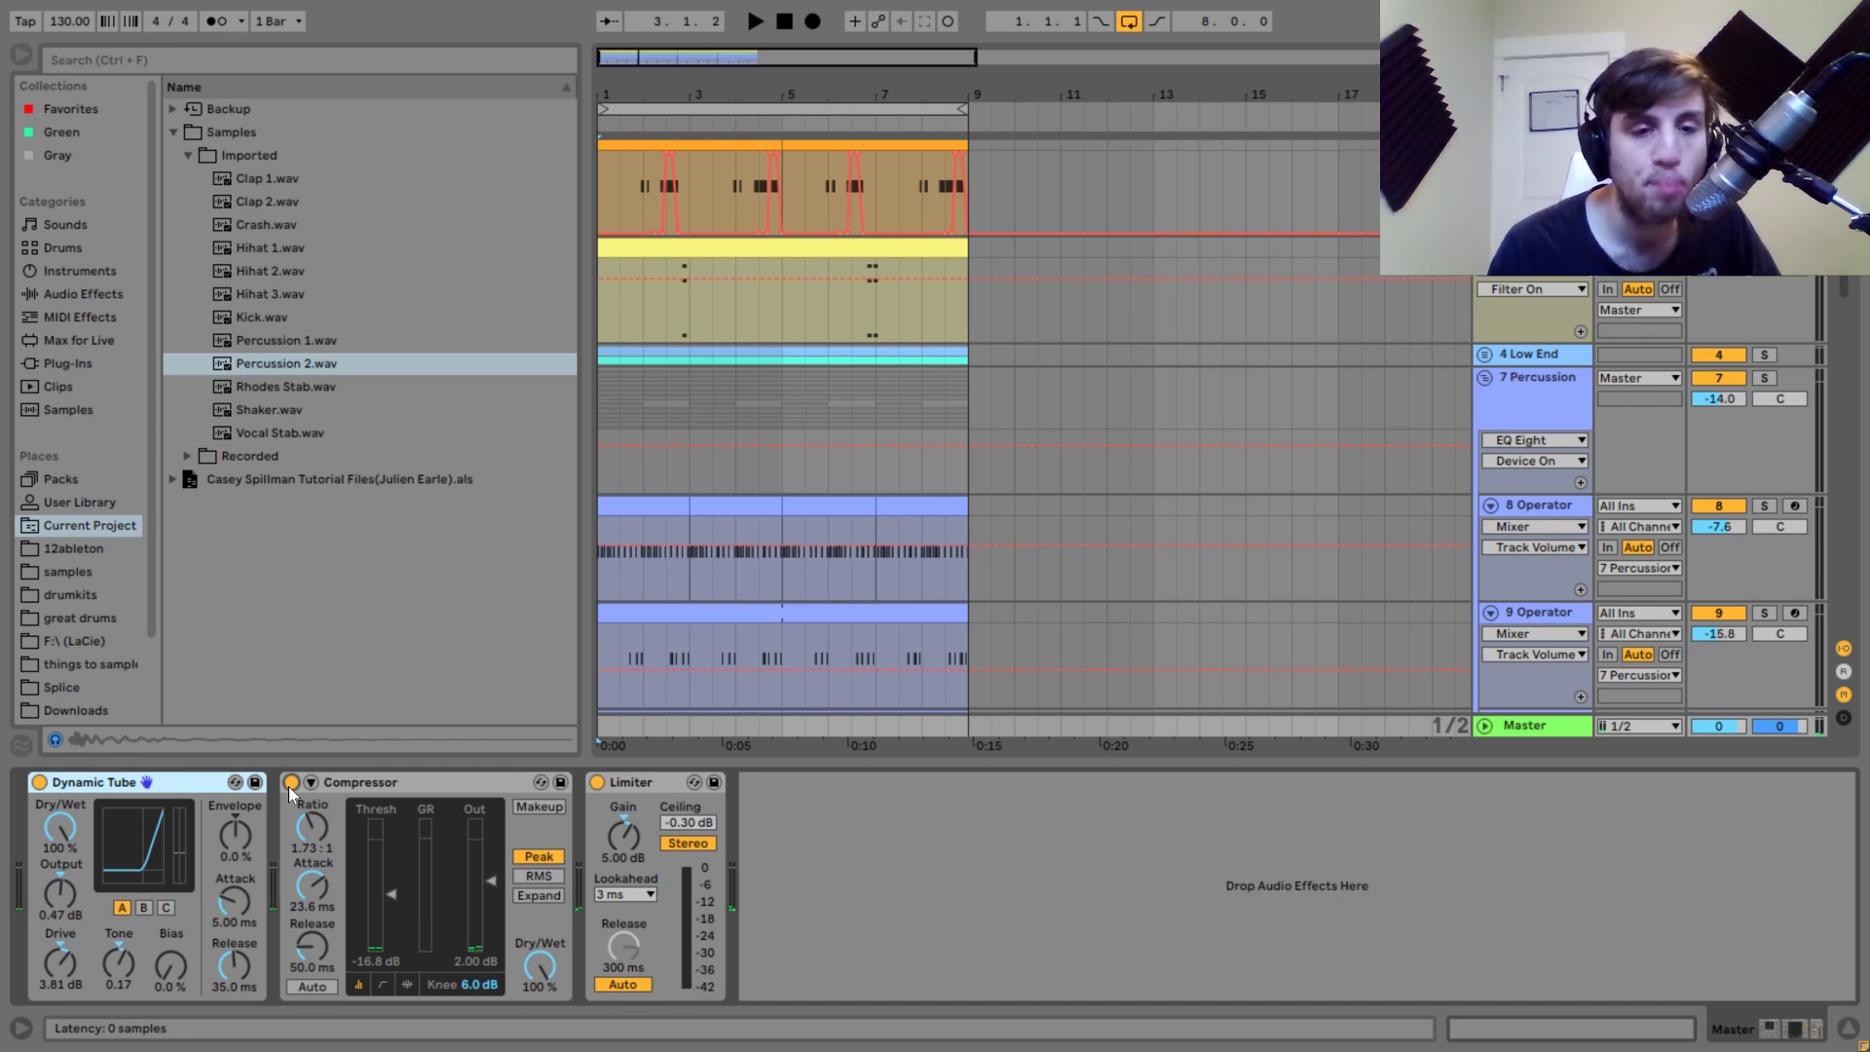
pyautogui.press('space')
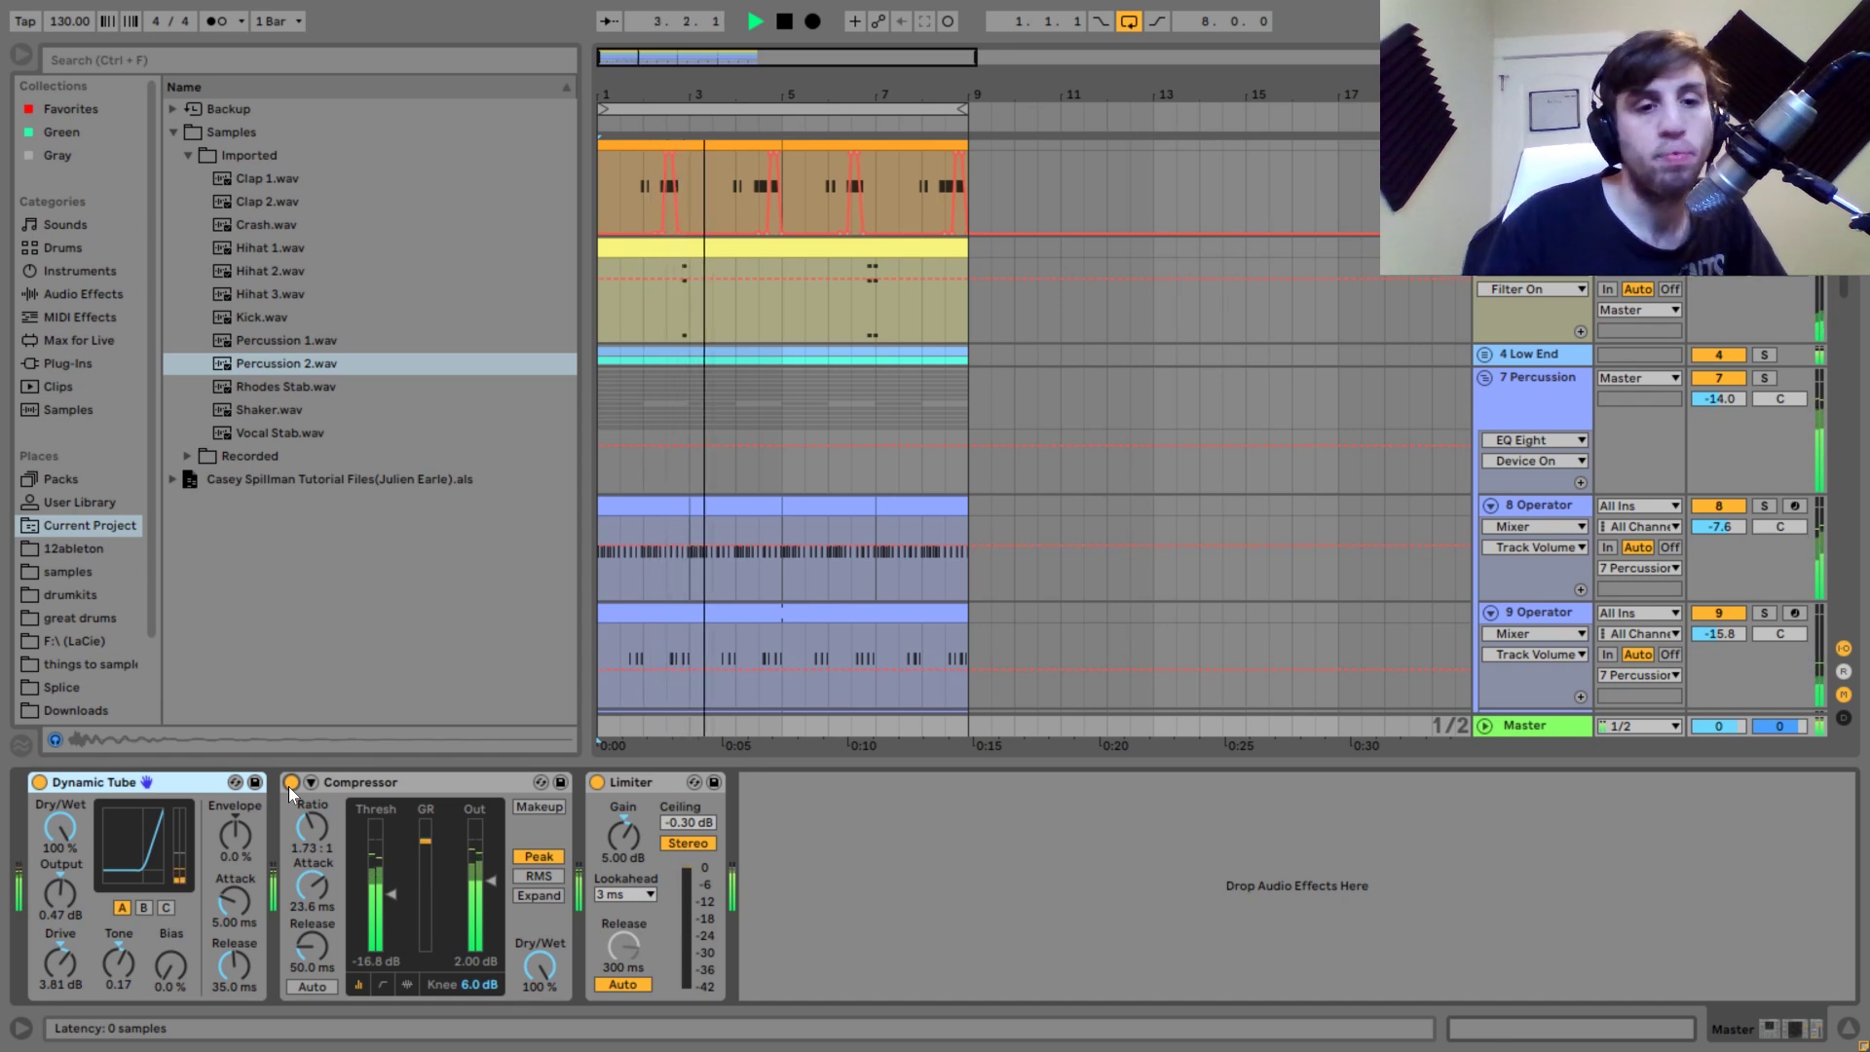
pyautogui.press('space')
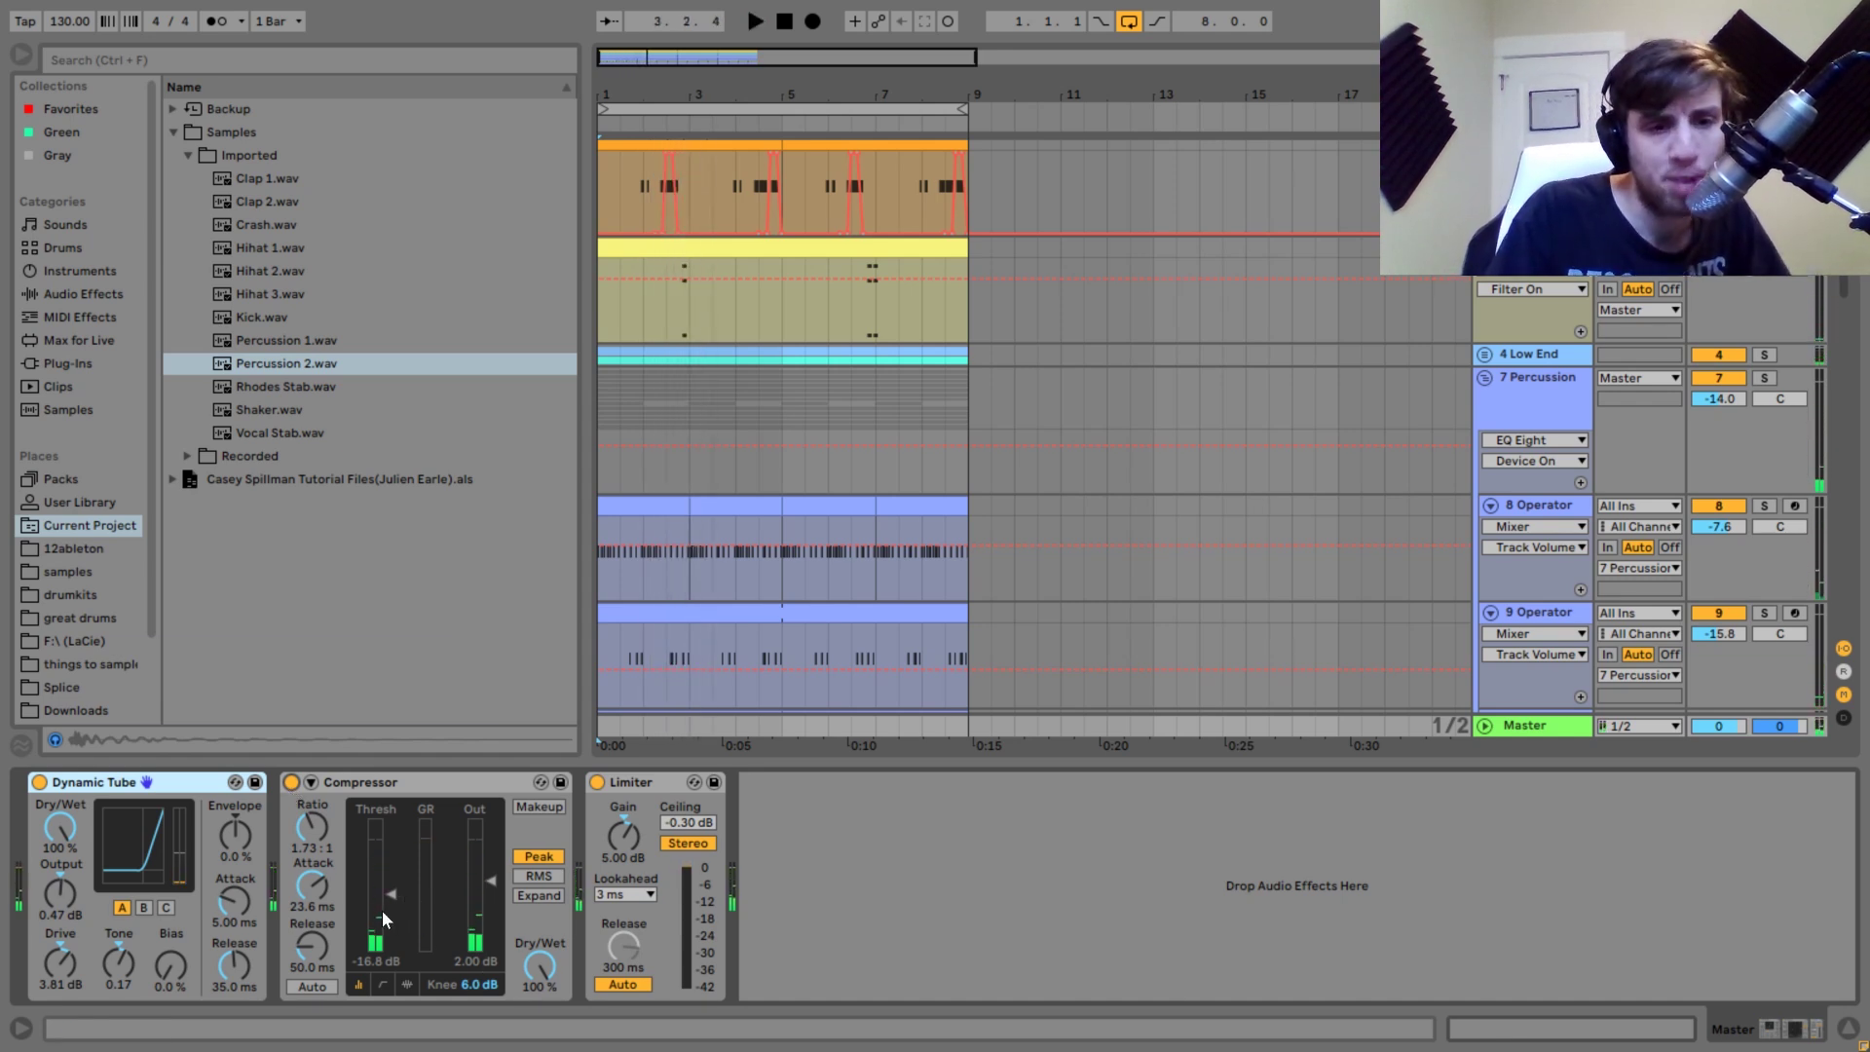
pyautogui.press('space')
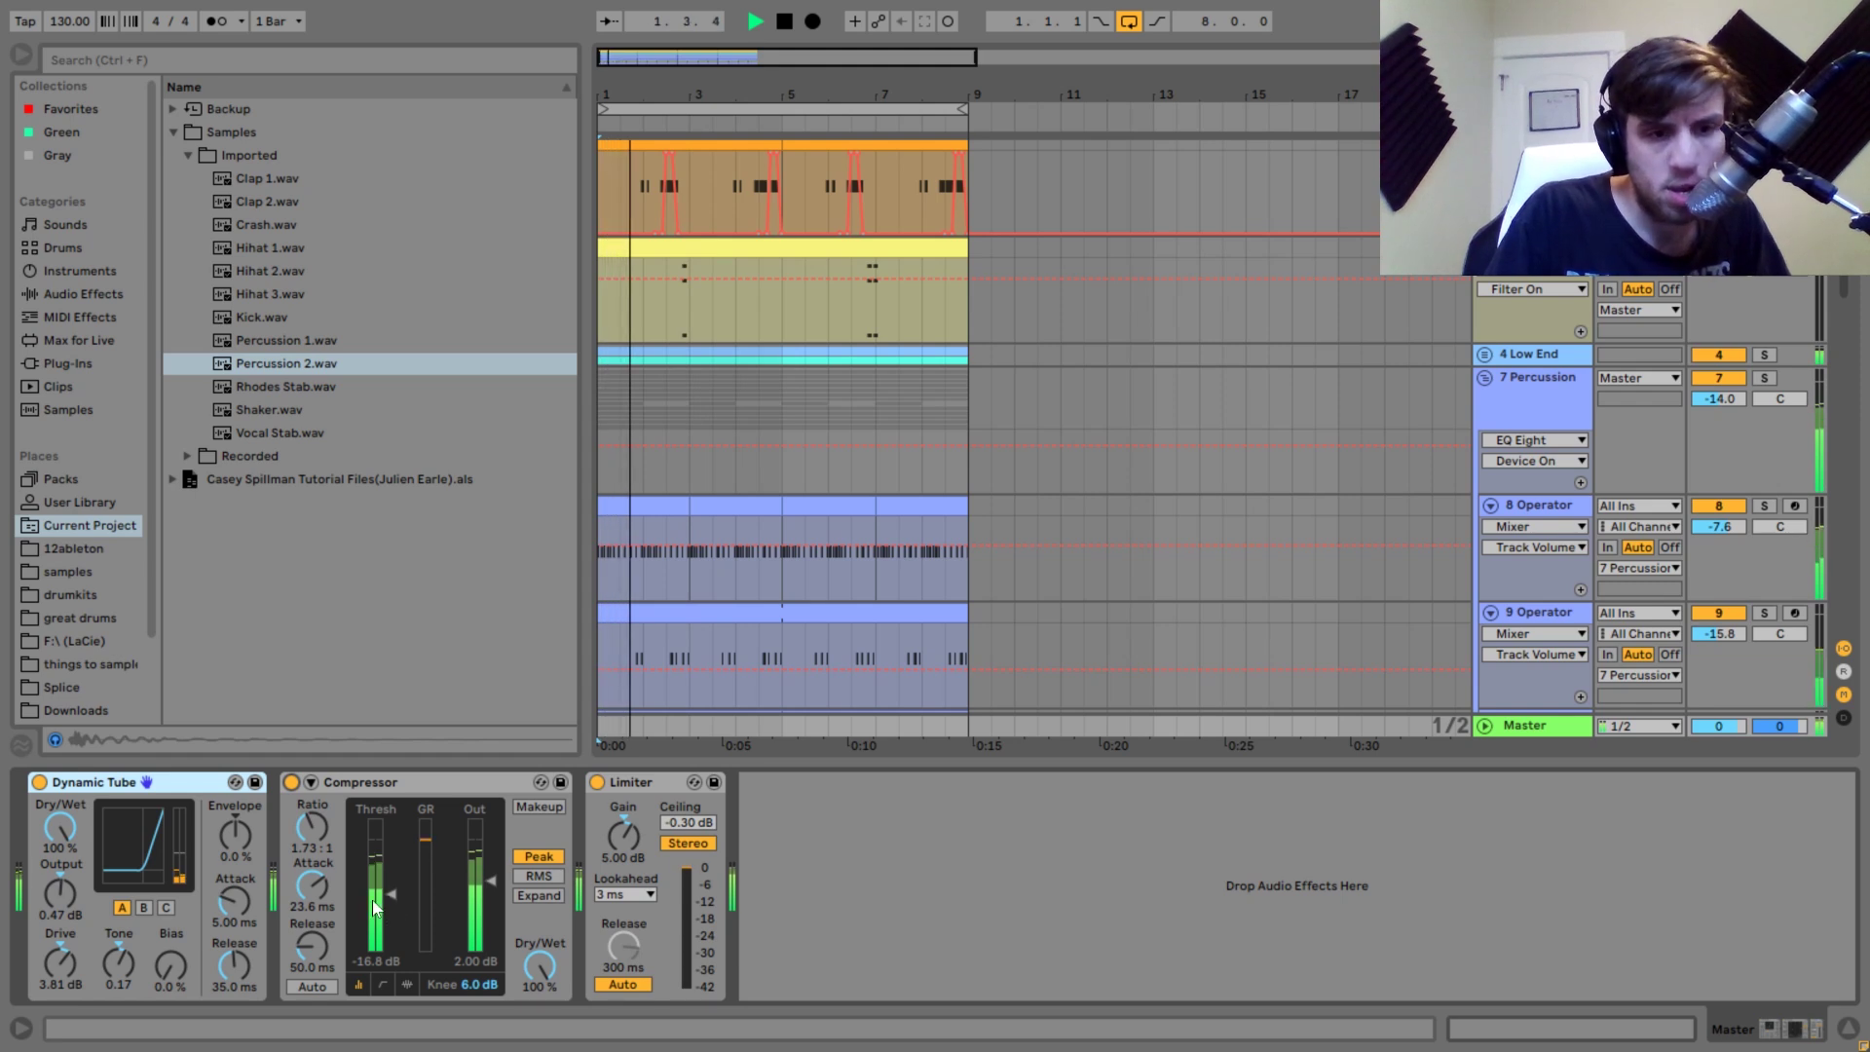
pyautogui.press('space')
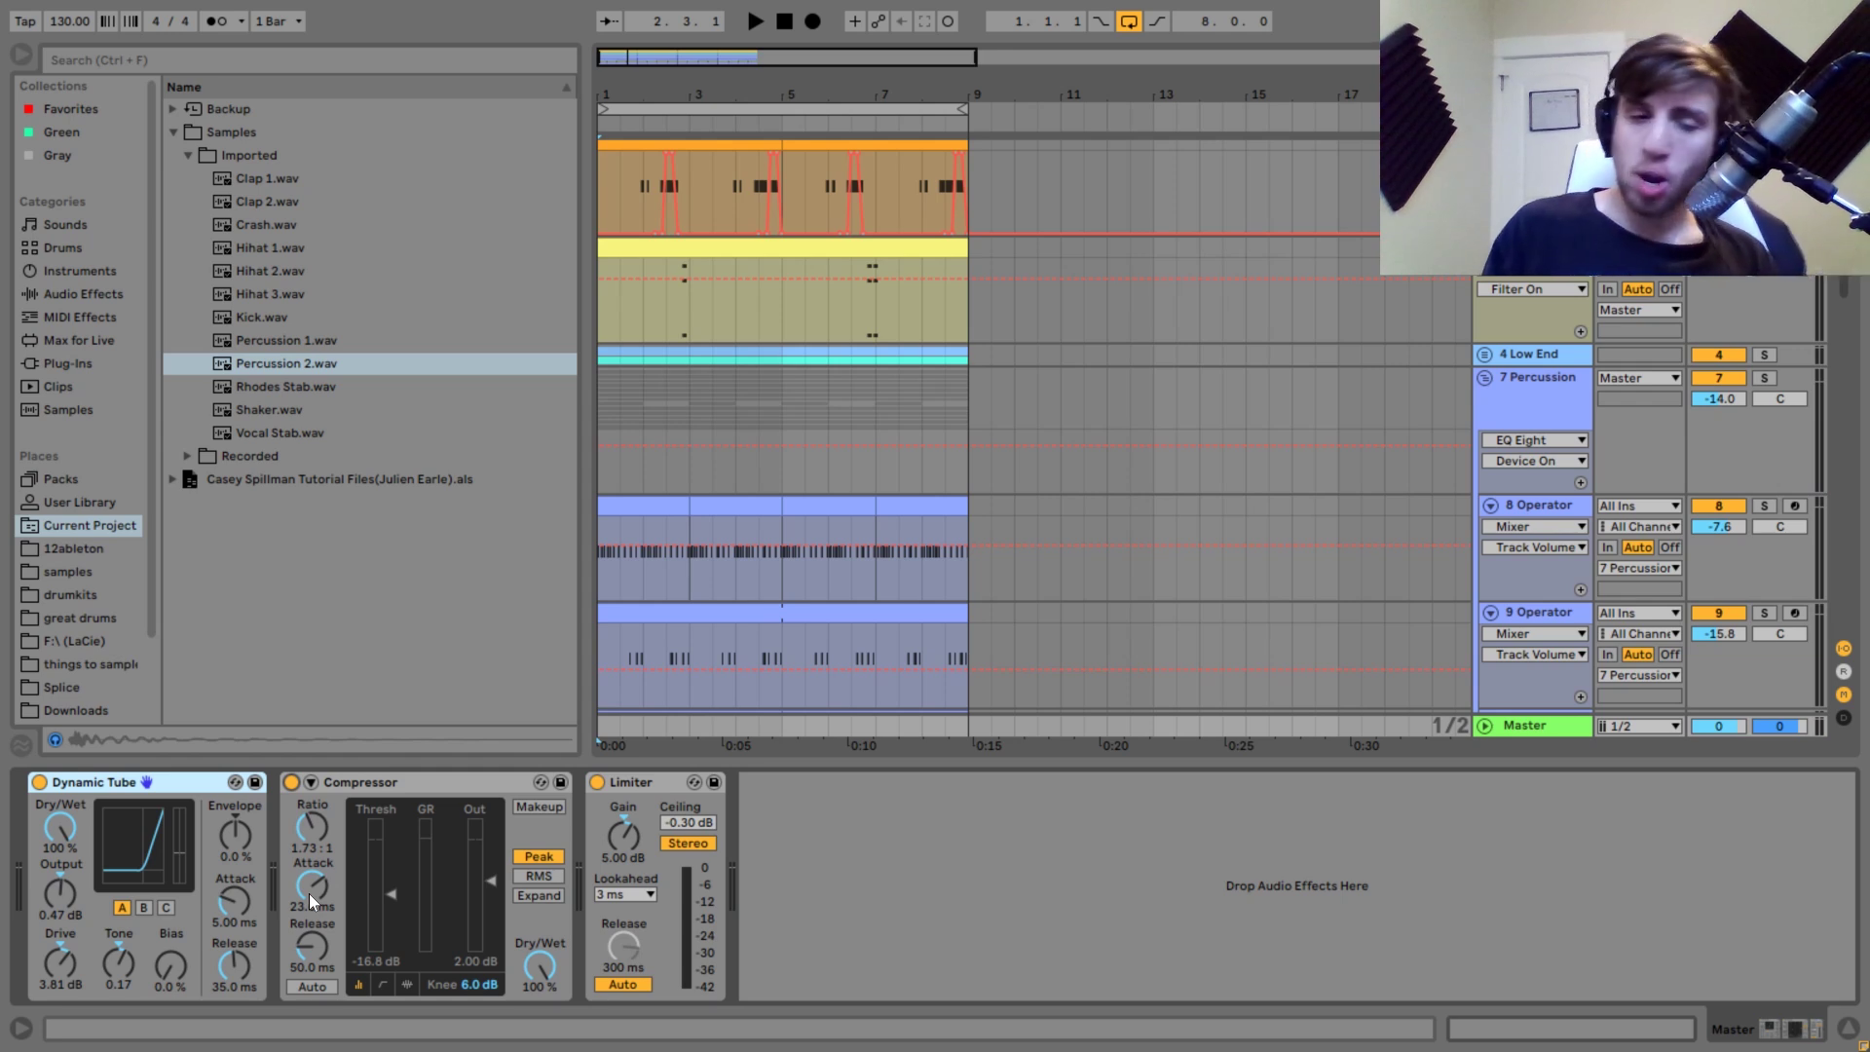
pyautogui.press('space')
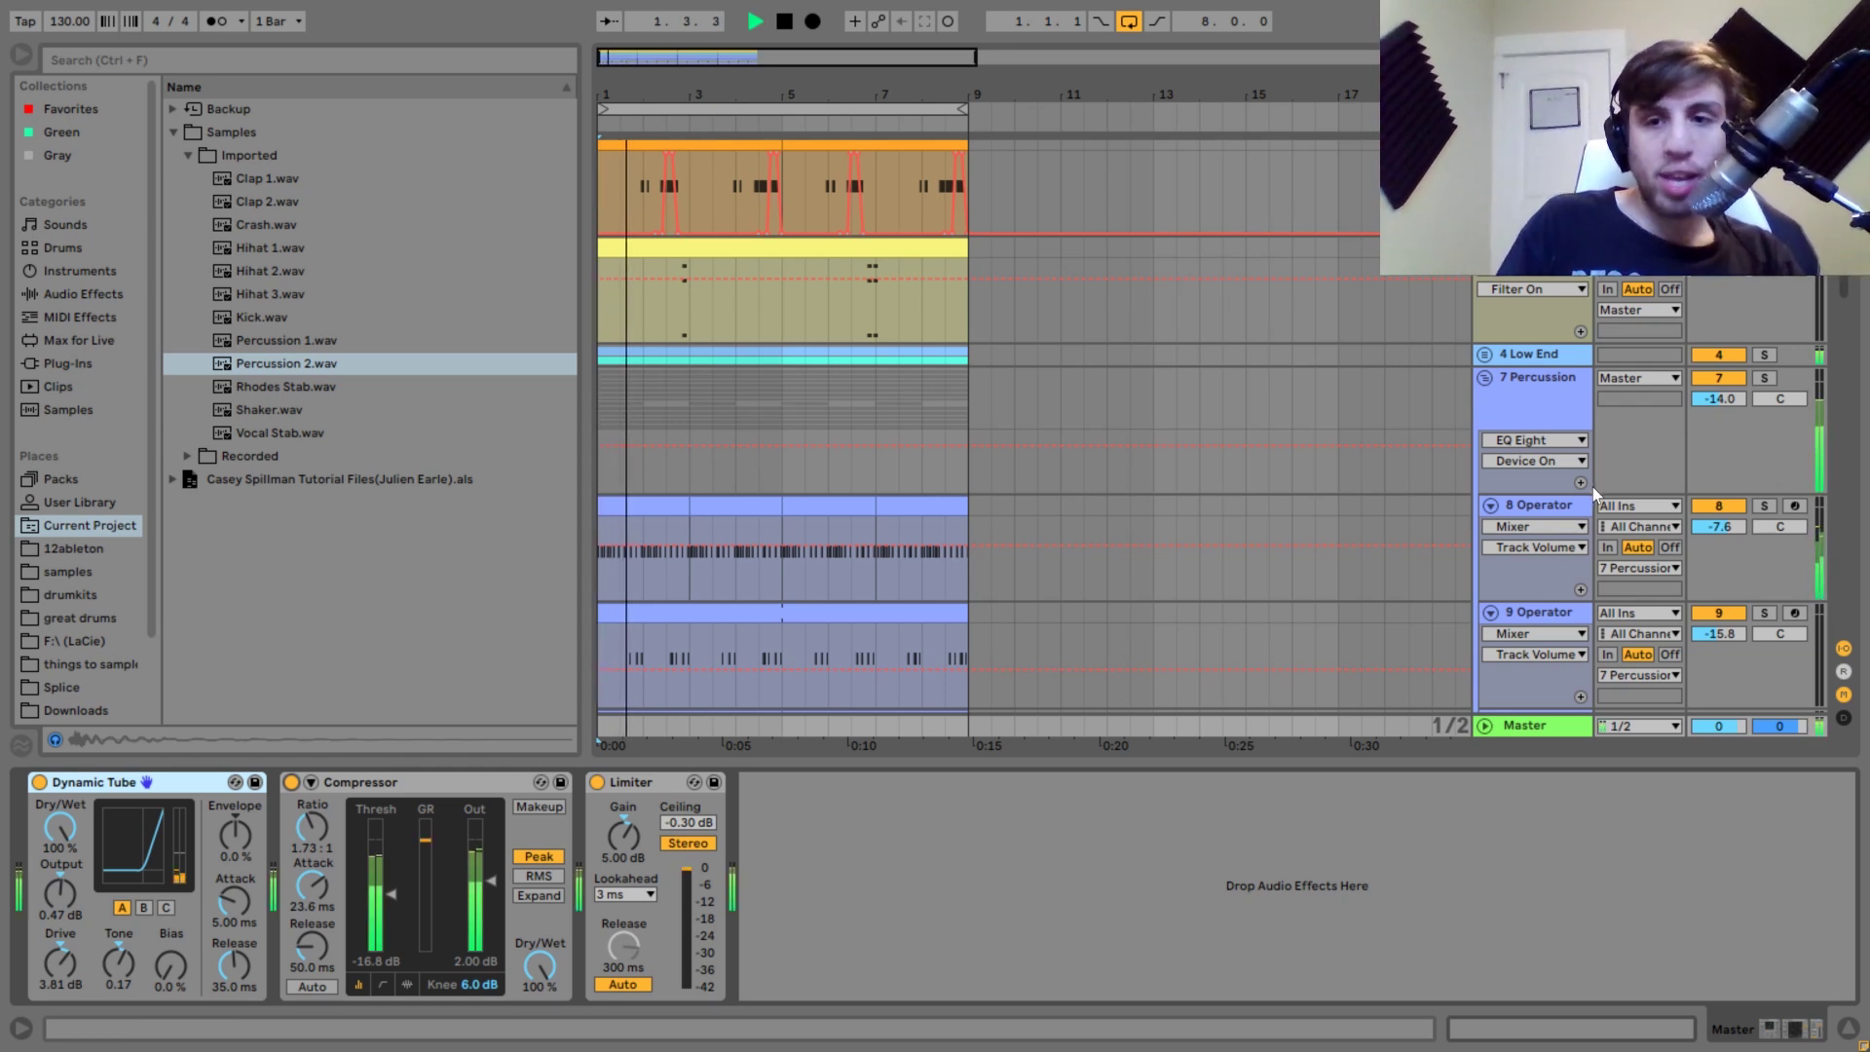
pyautogui.click(1557, 501)
pyautogui.press('space')
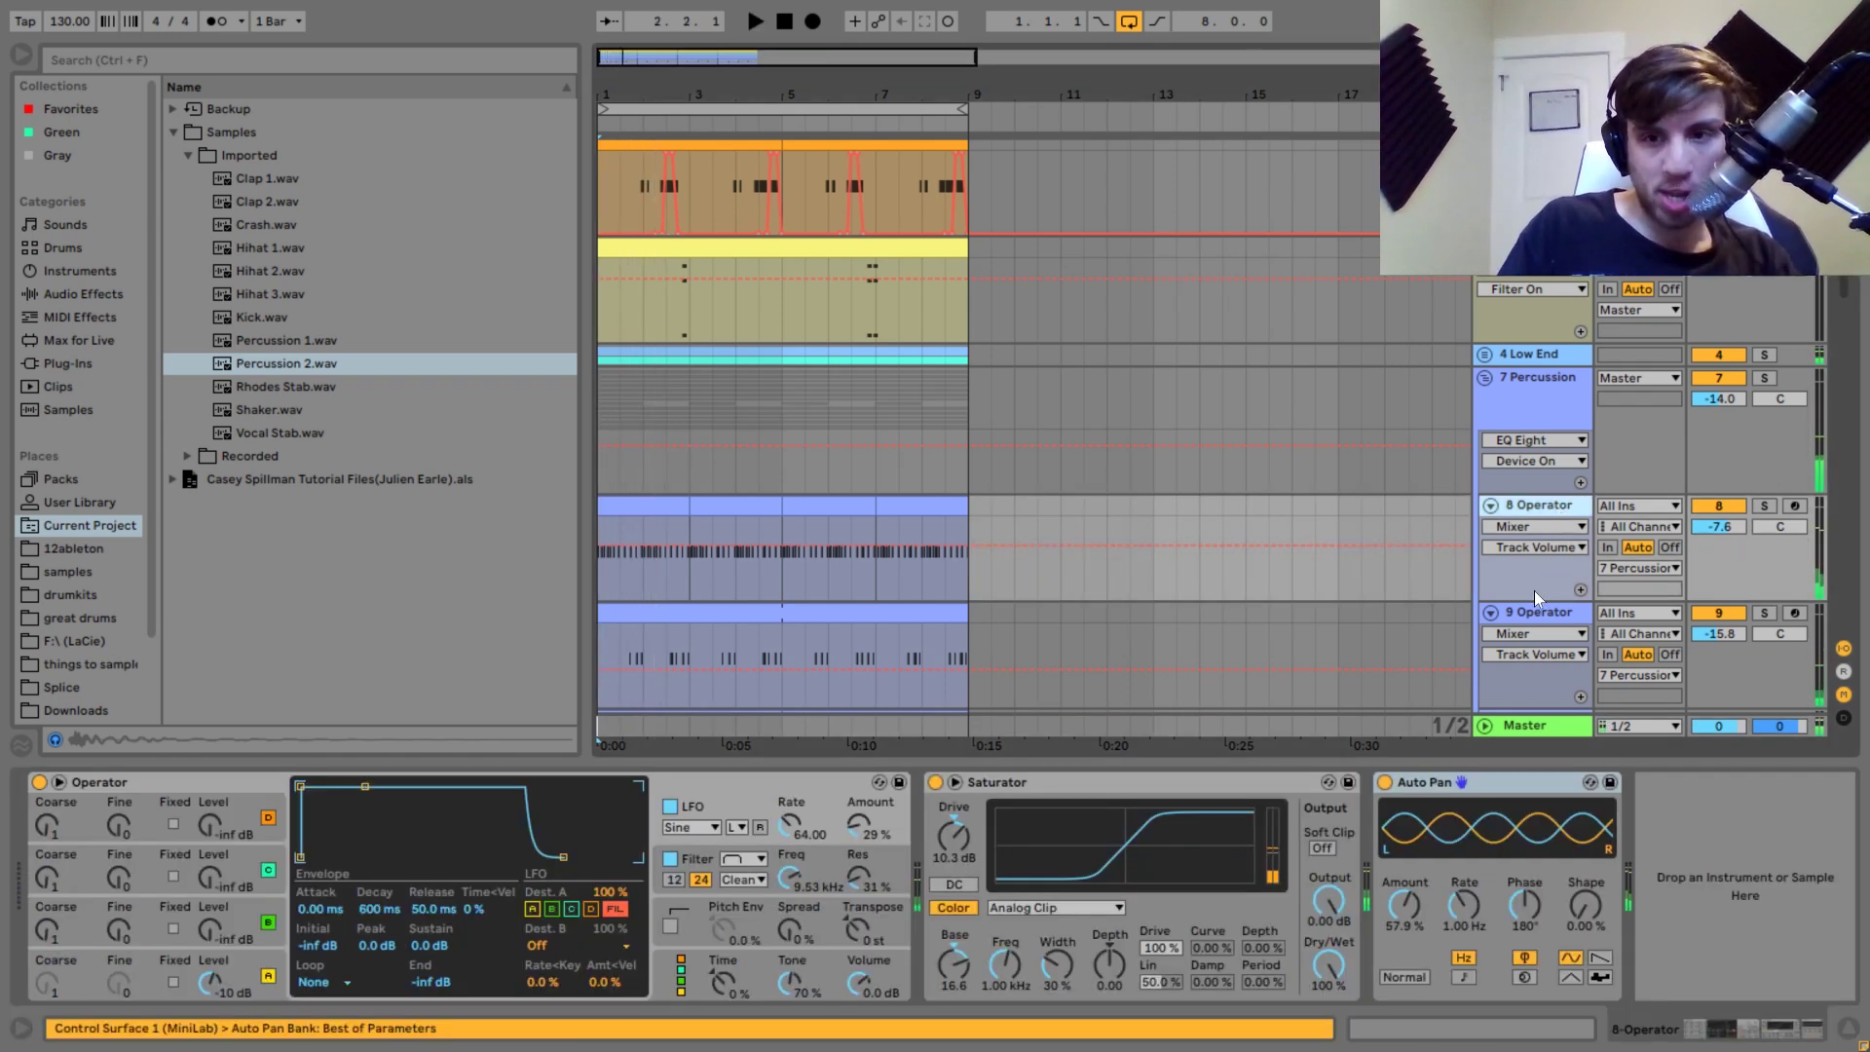
pyautogui.scroll(-10, 1535, 590)
pyautogui.click(1564, 465)
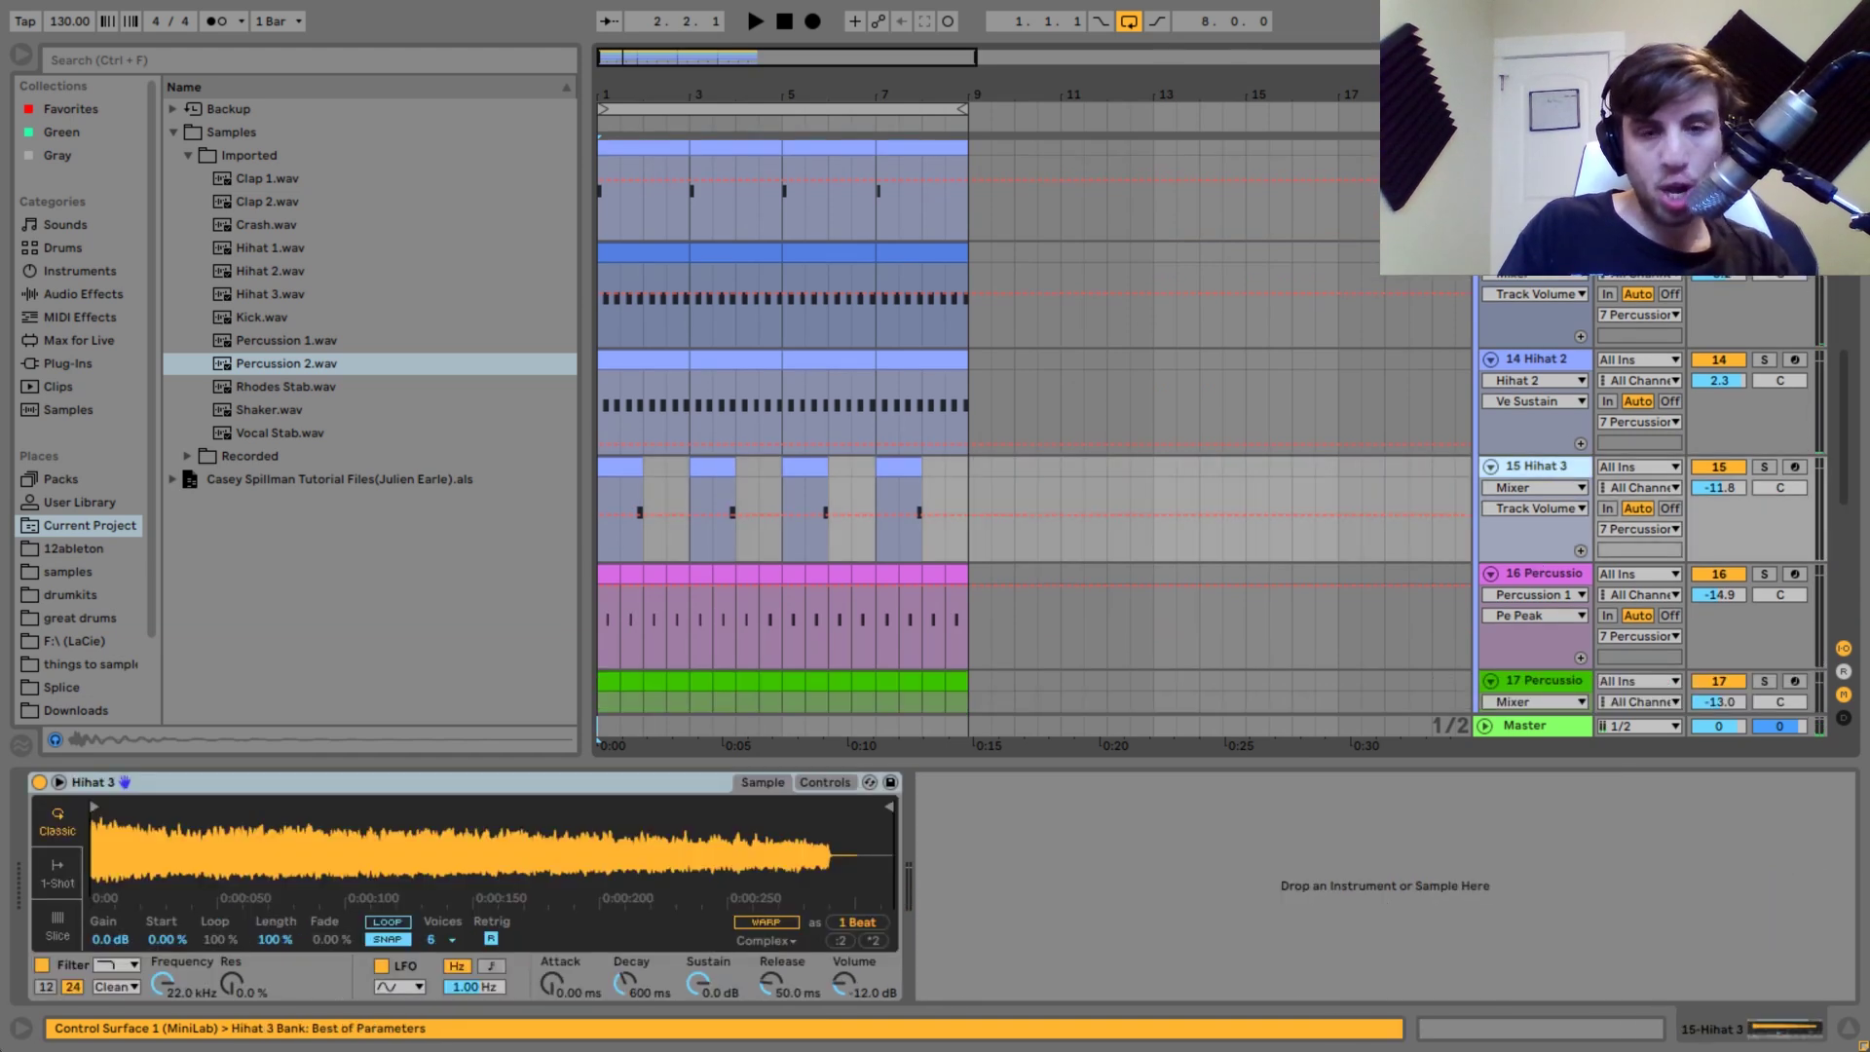
pyautogui.click(1564, 251)
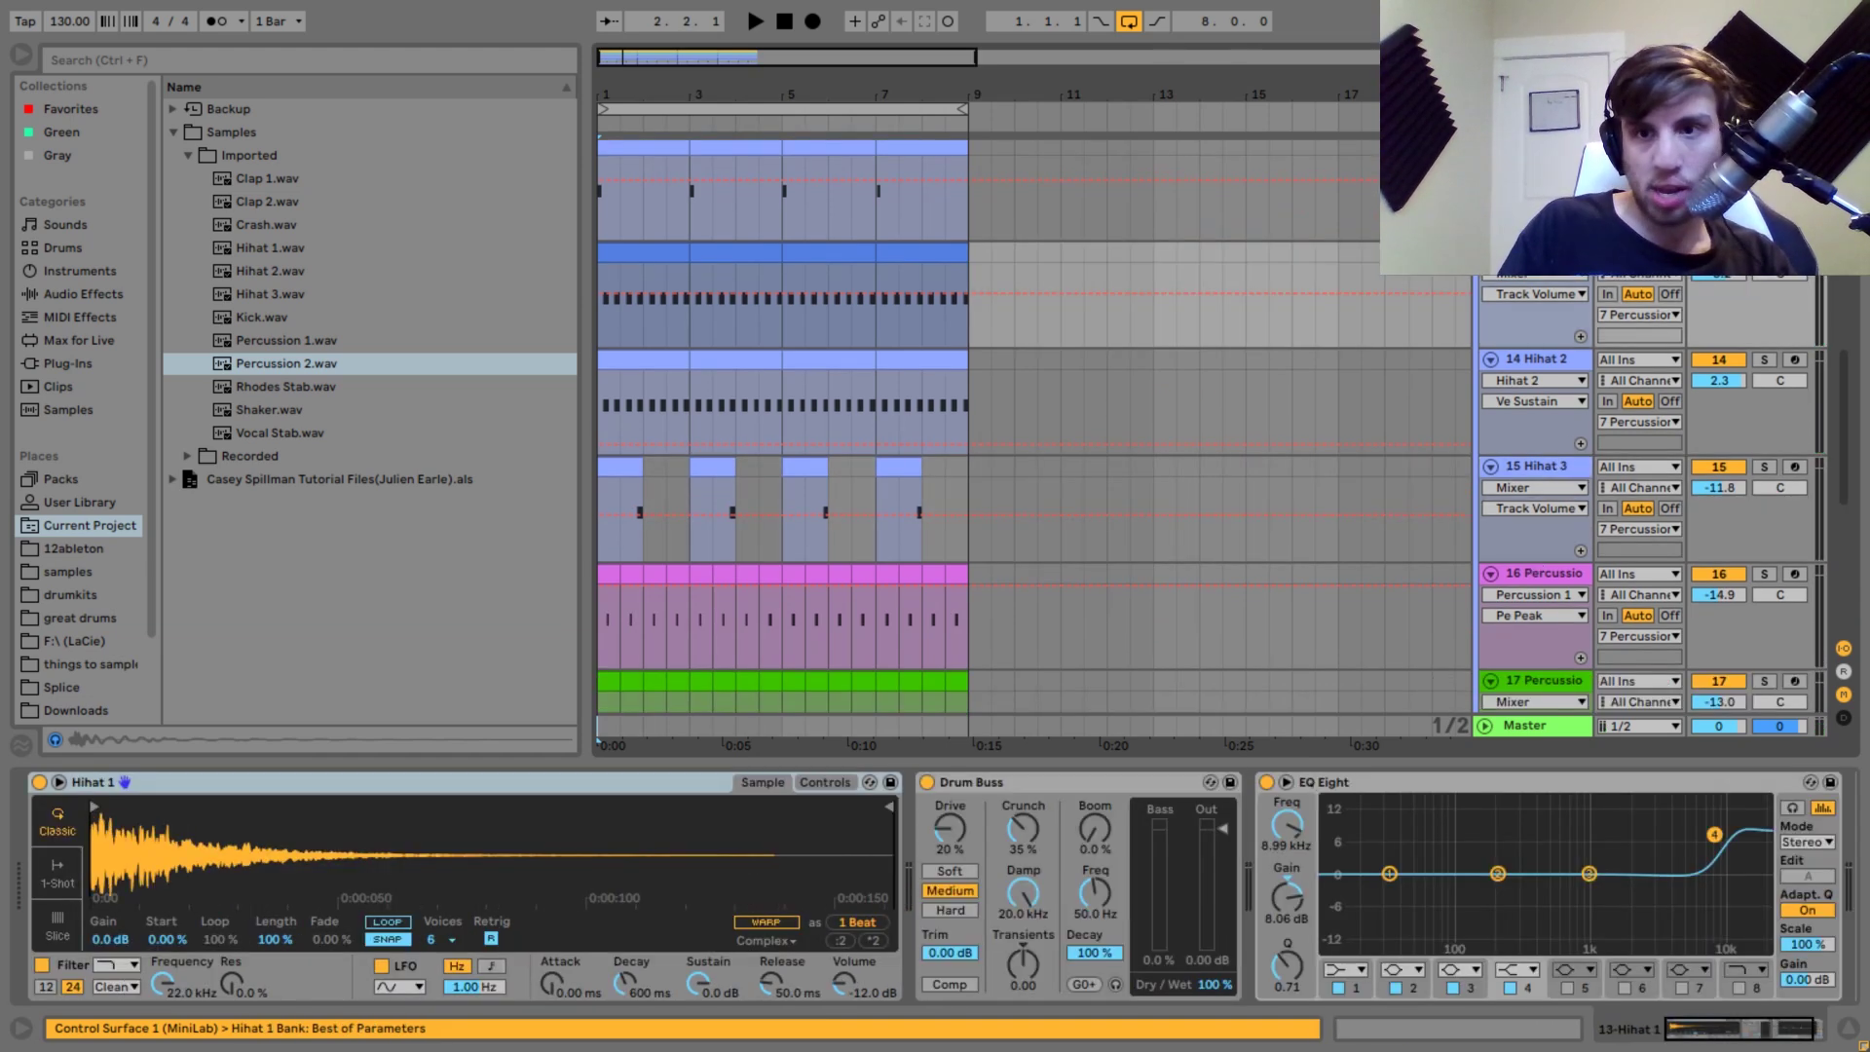
pyautogui.moveTo(108, 858); pyautogui.dragTo(107, 935)
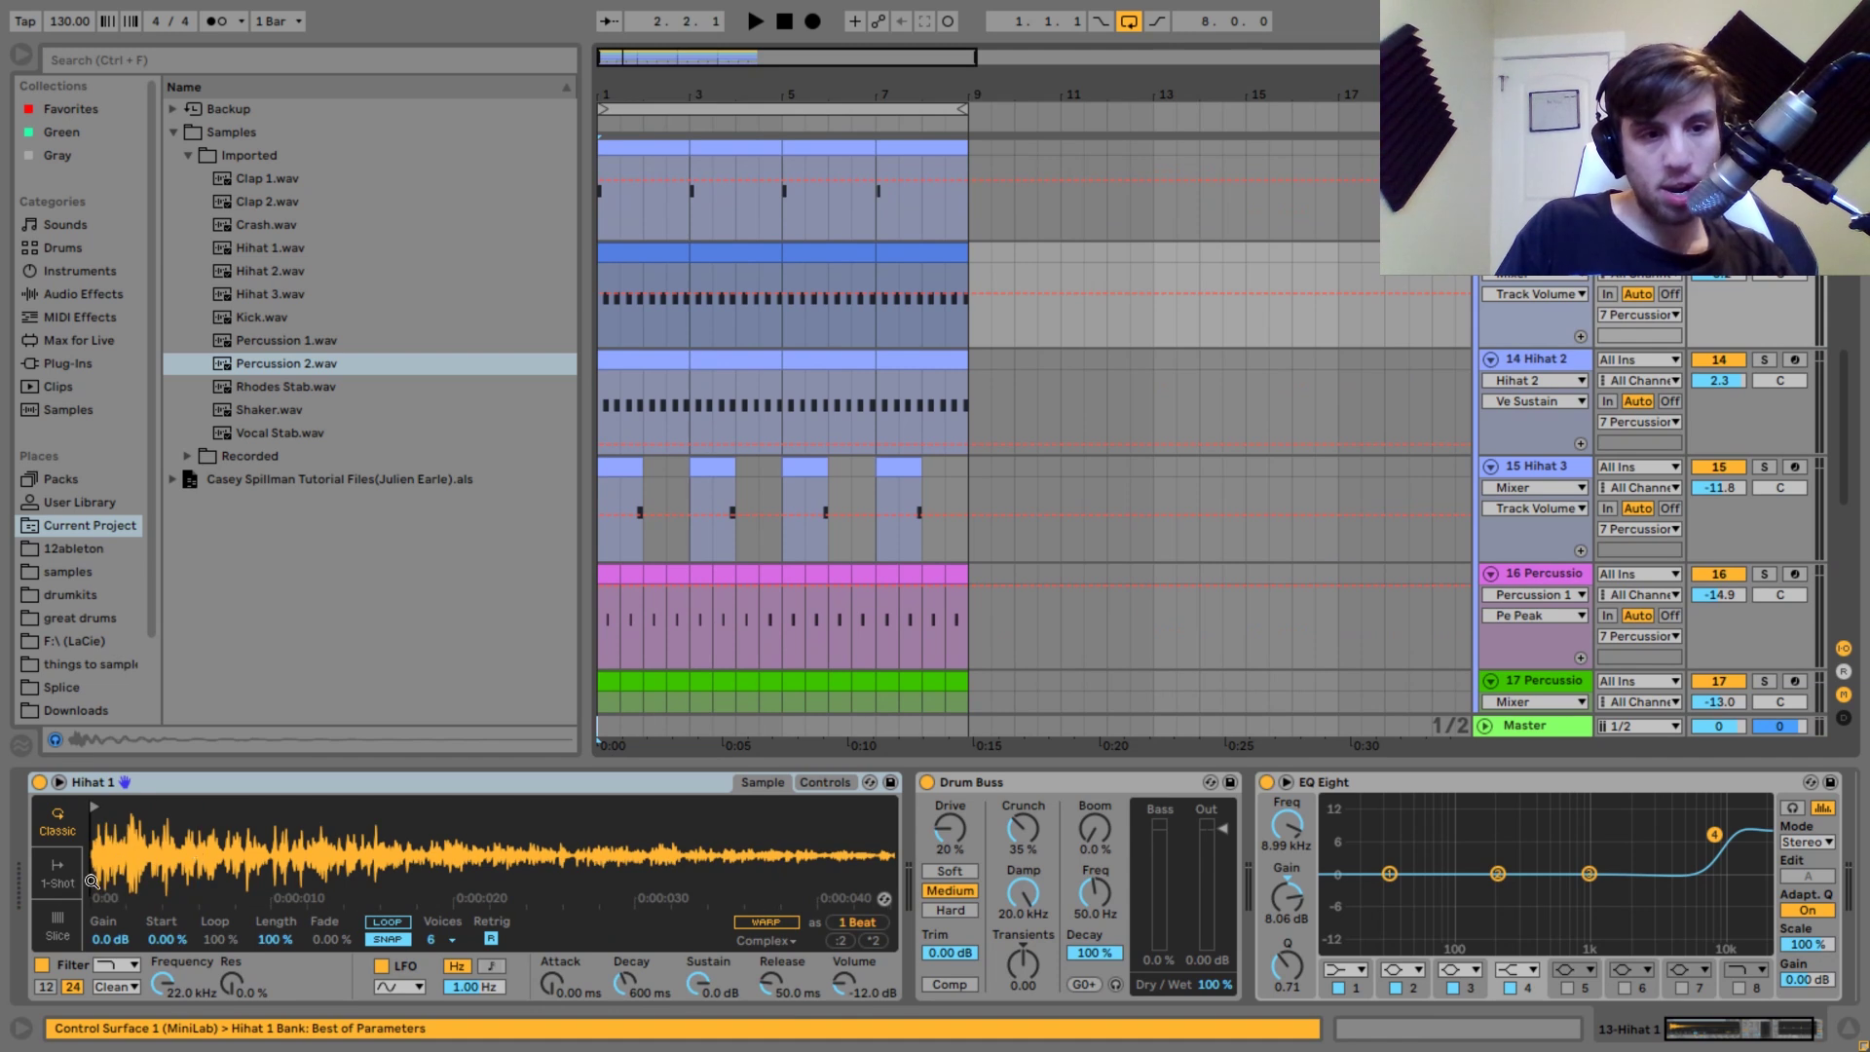
pyautogui.moveTo(103, 829); pyautogui.dragTo(107, 760)
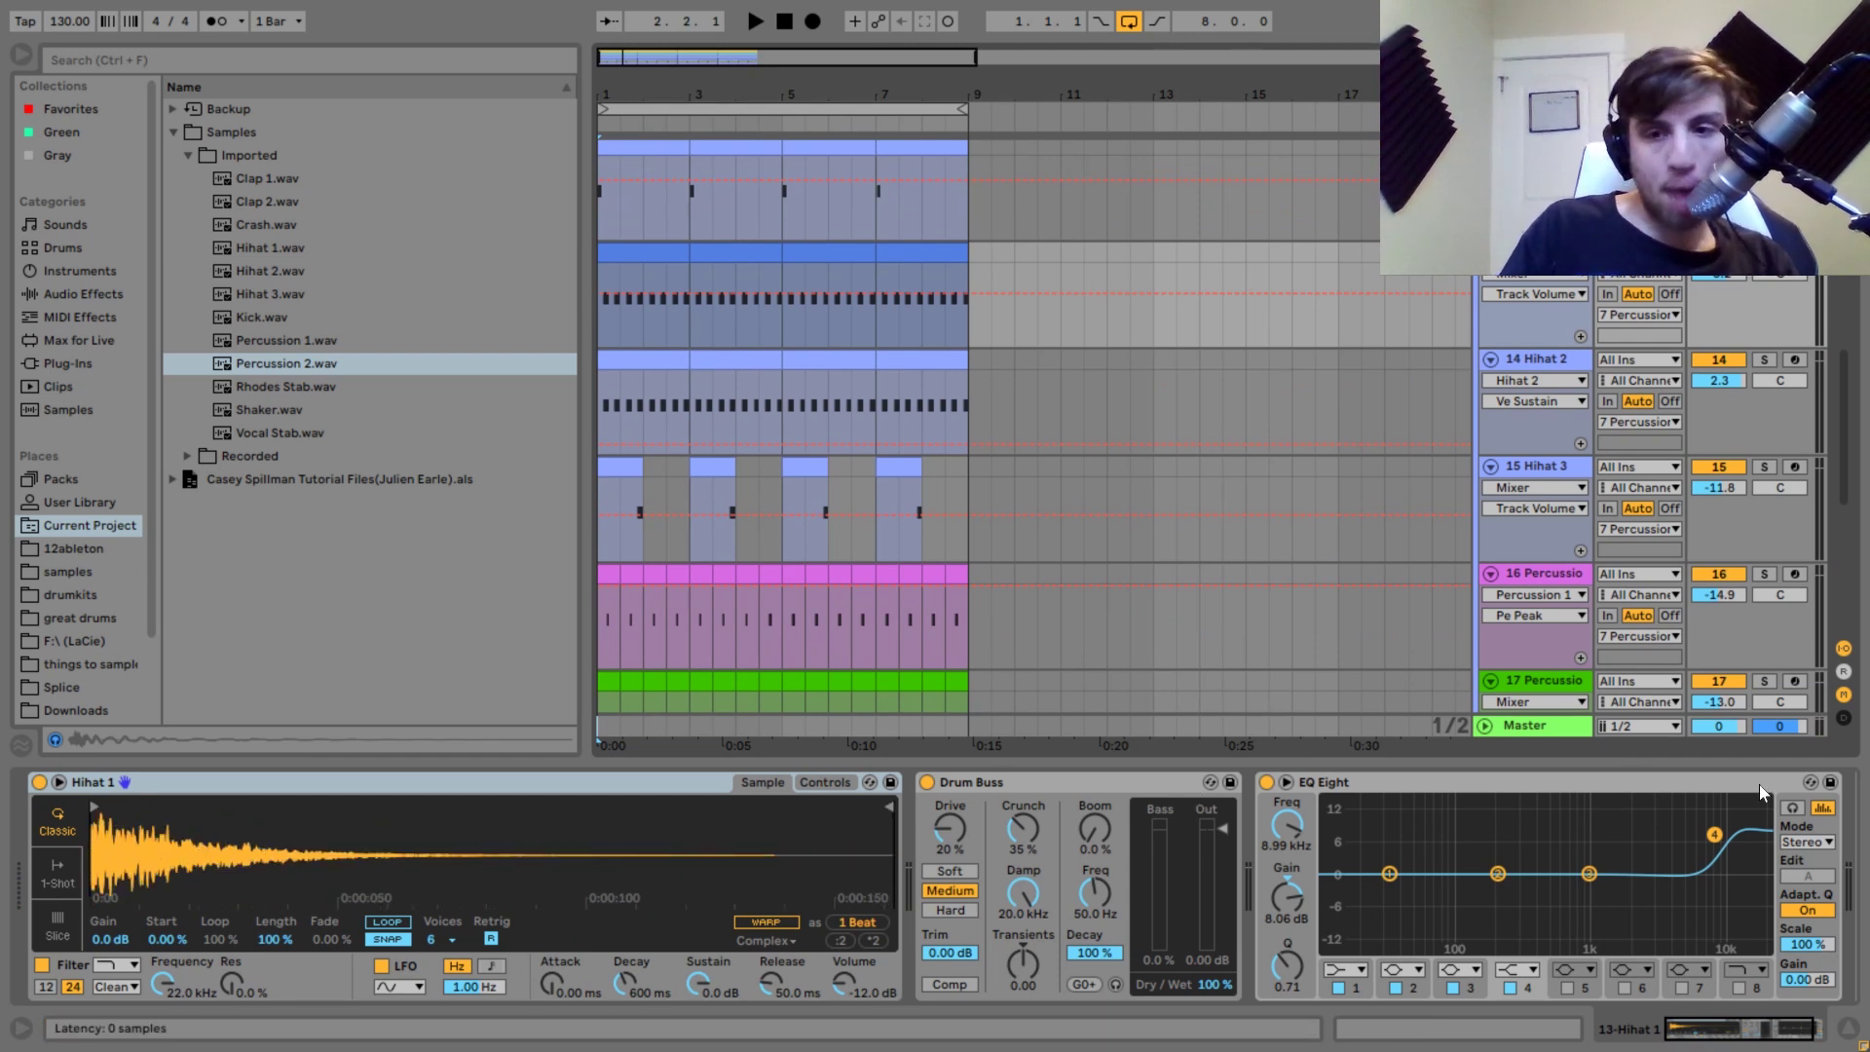
pyautogui.click(1546, 729)
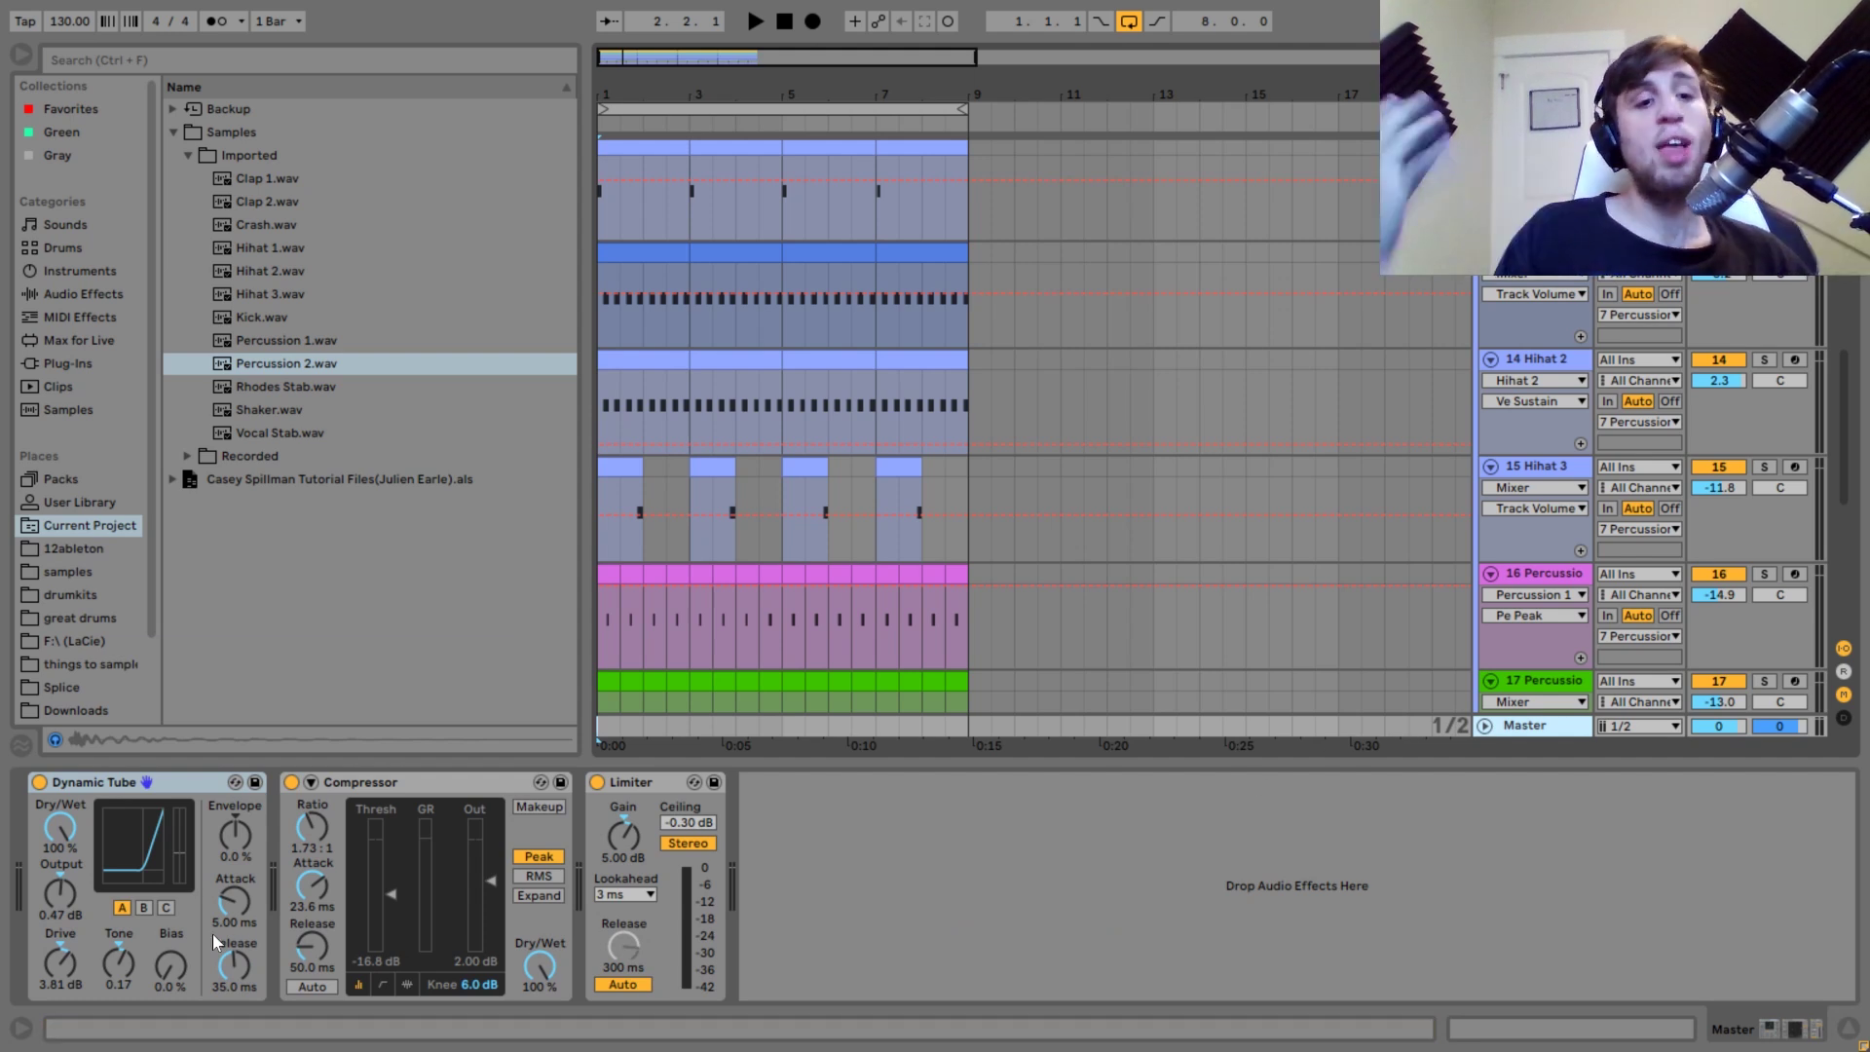
pyautogui.press('space')
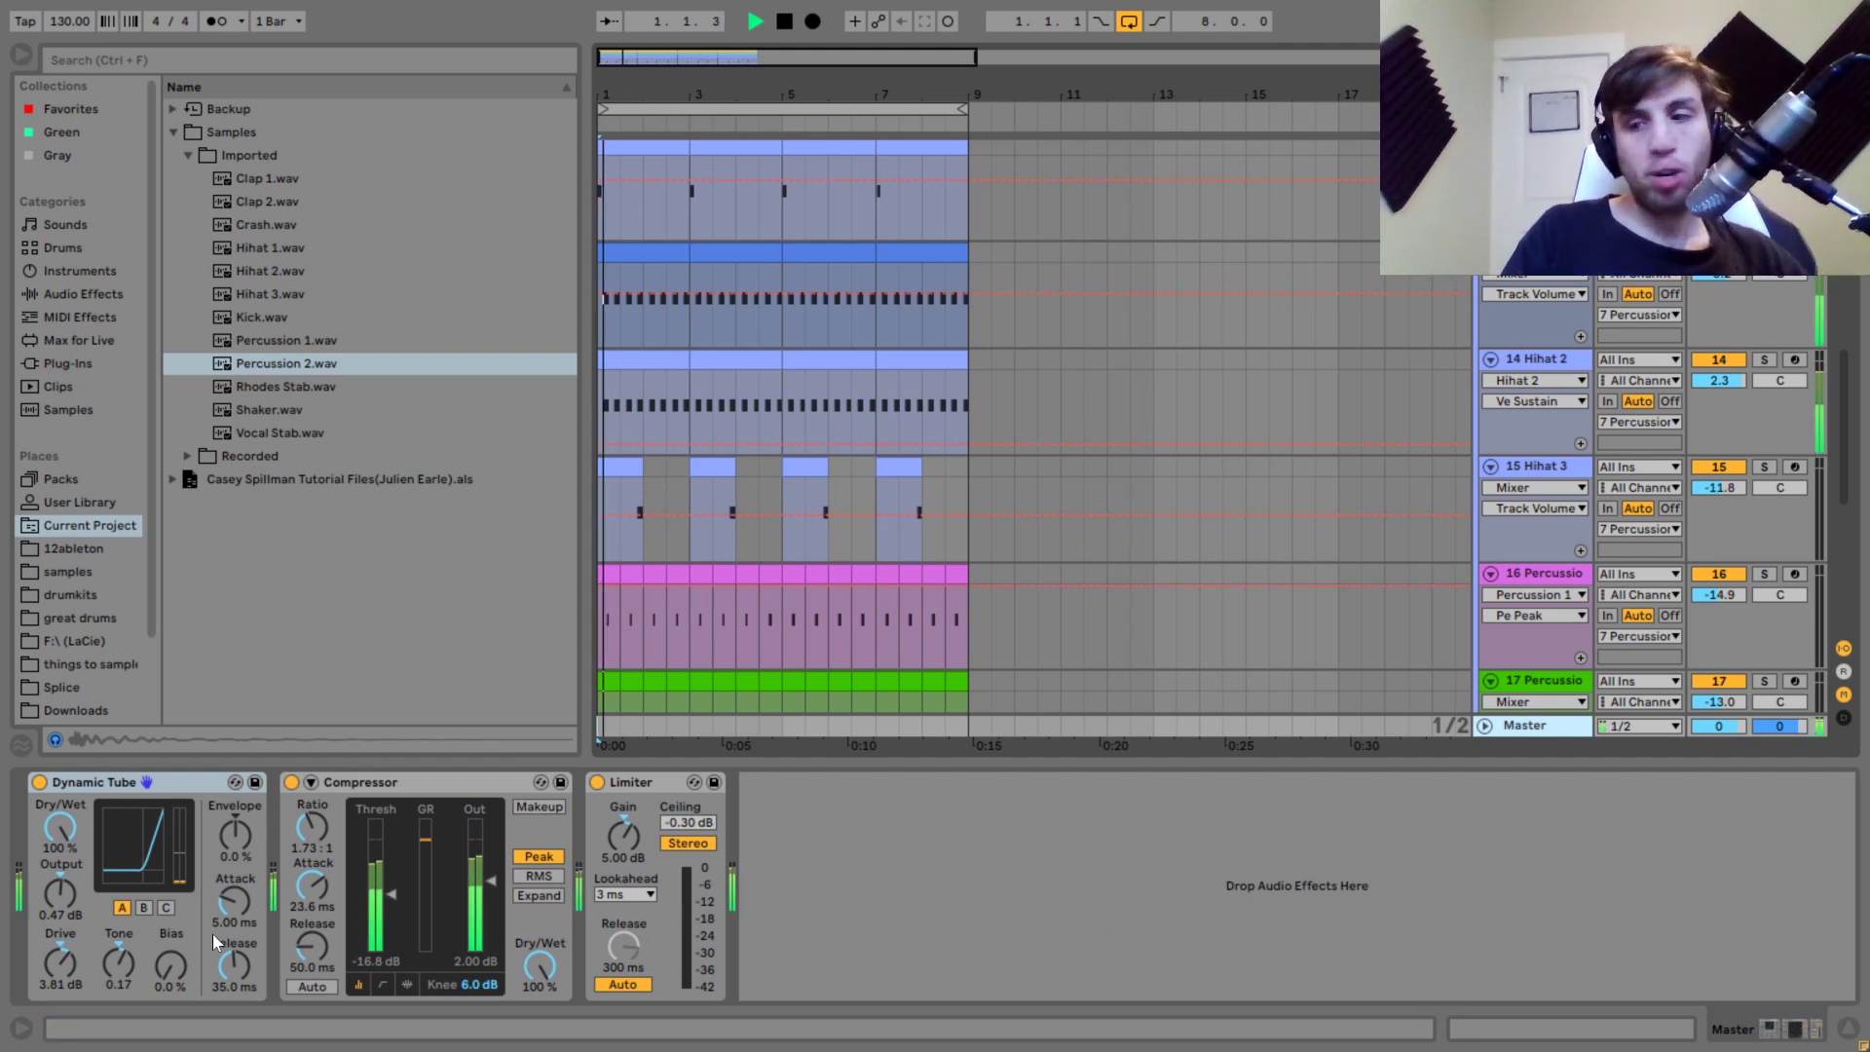
pyautogui.press('space')
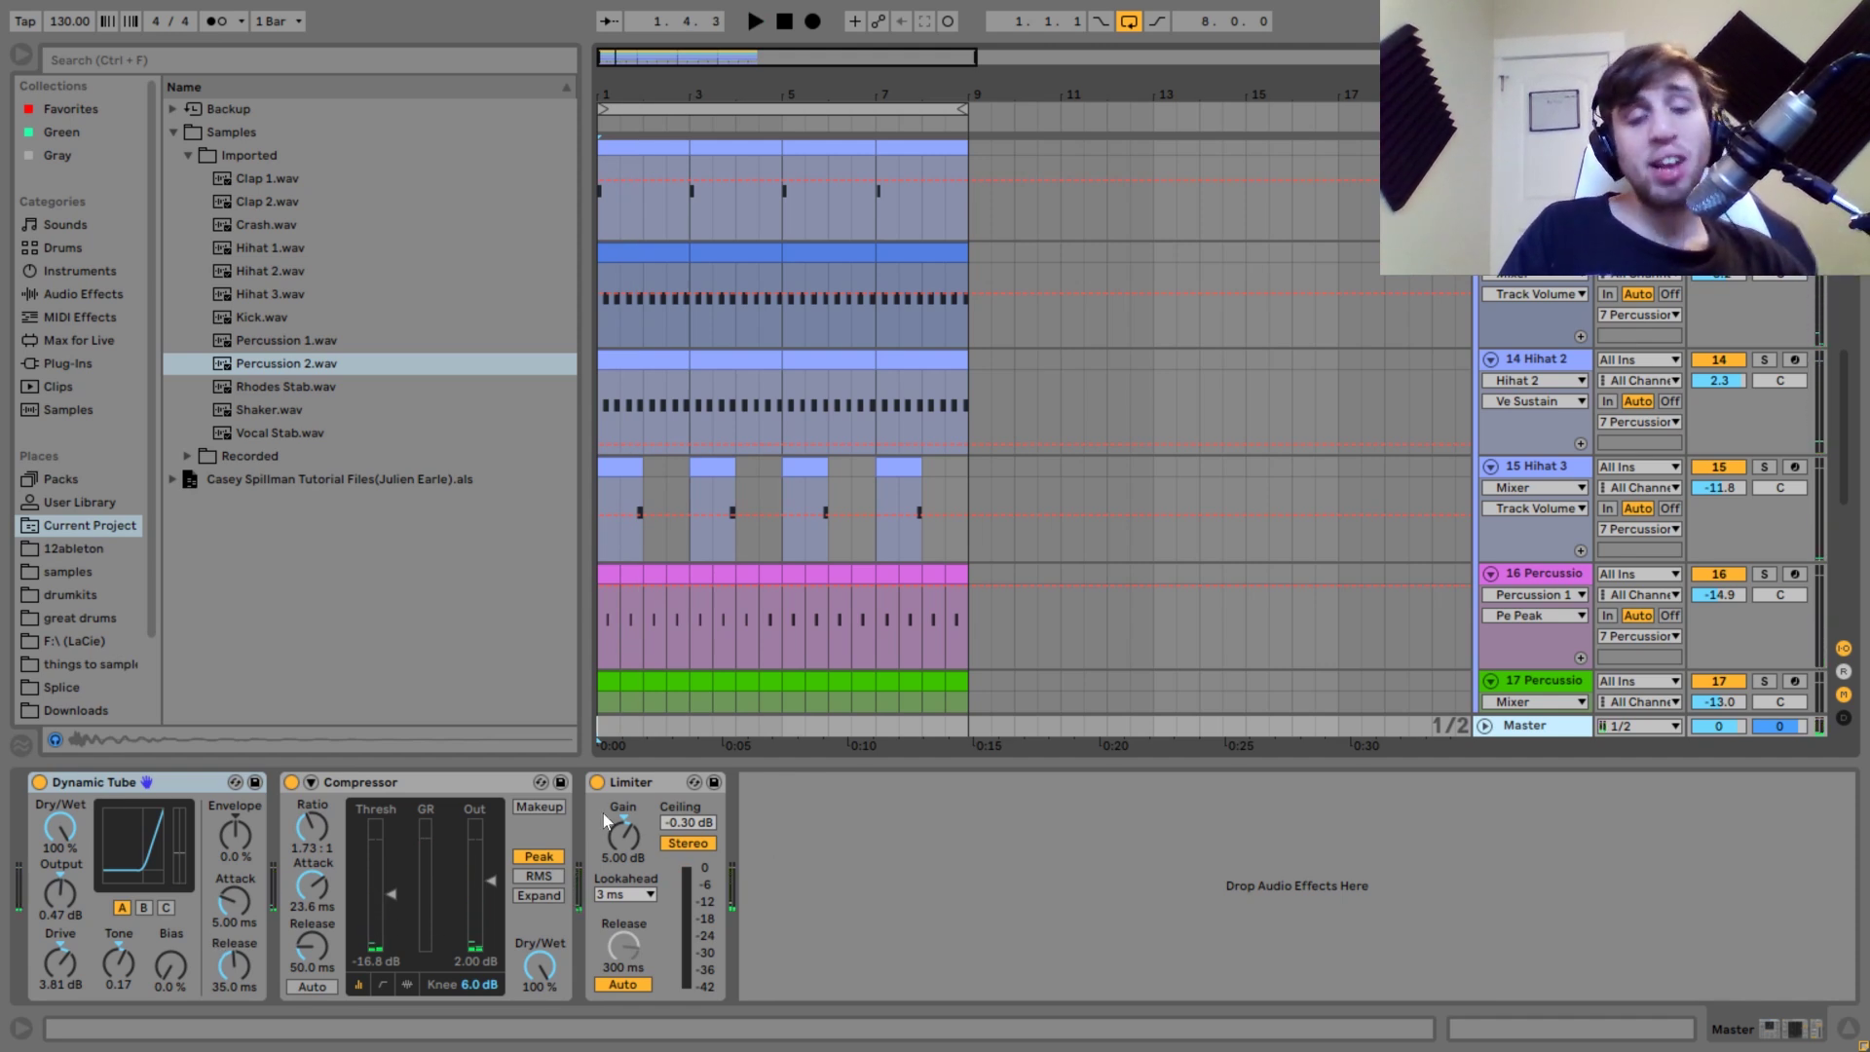
pyautogui.press('space')
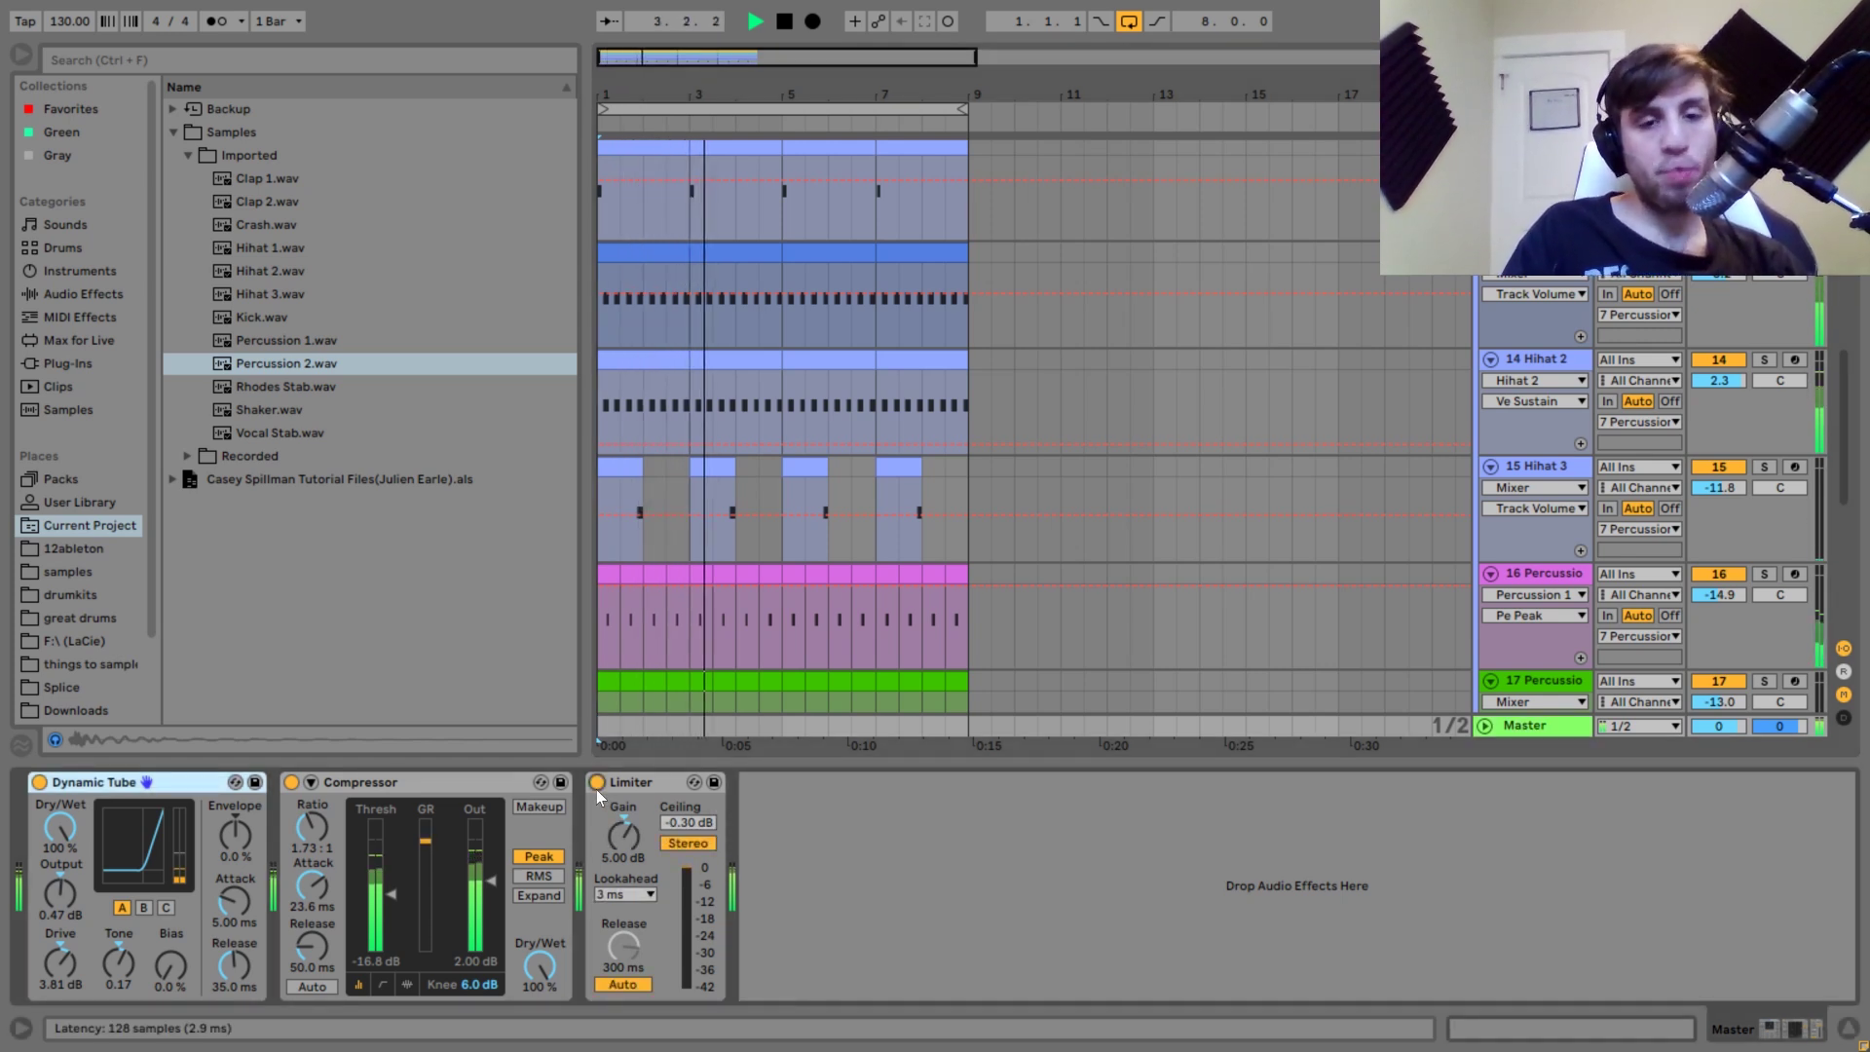
pyautogui.press('space')
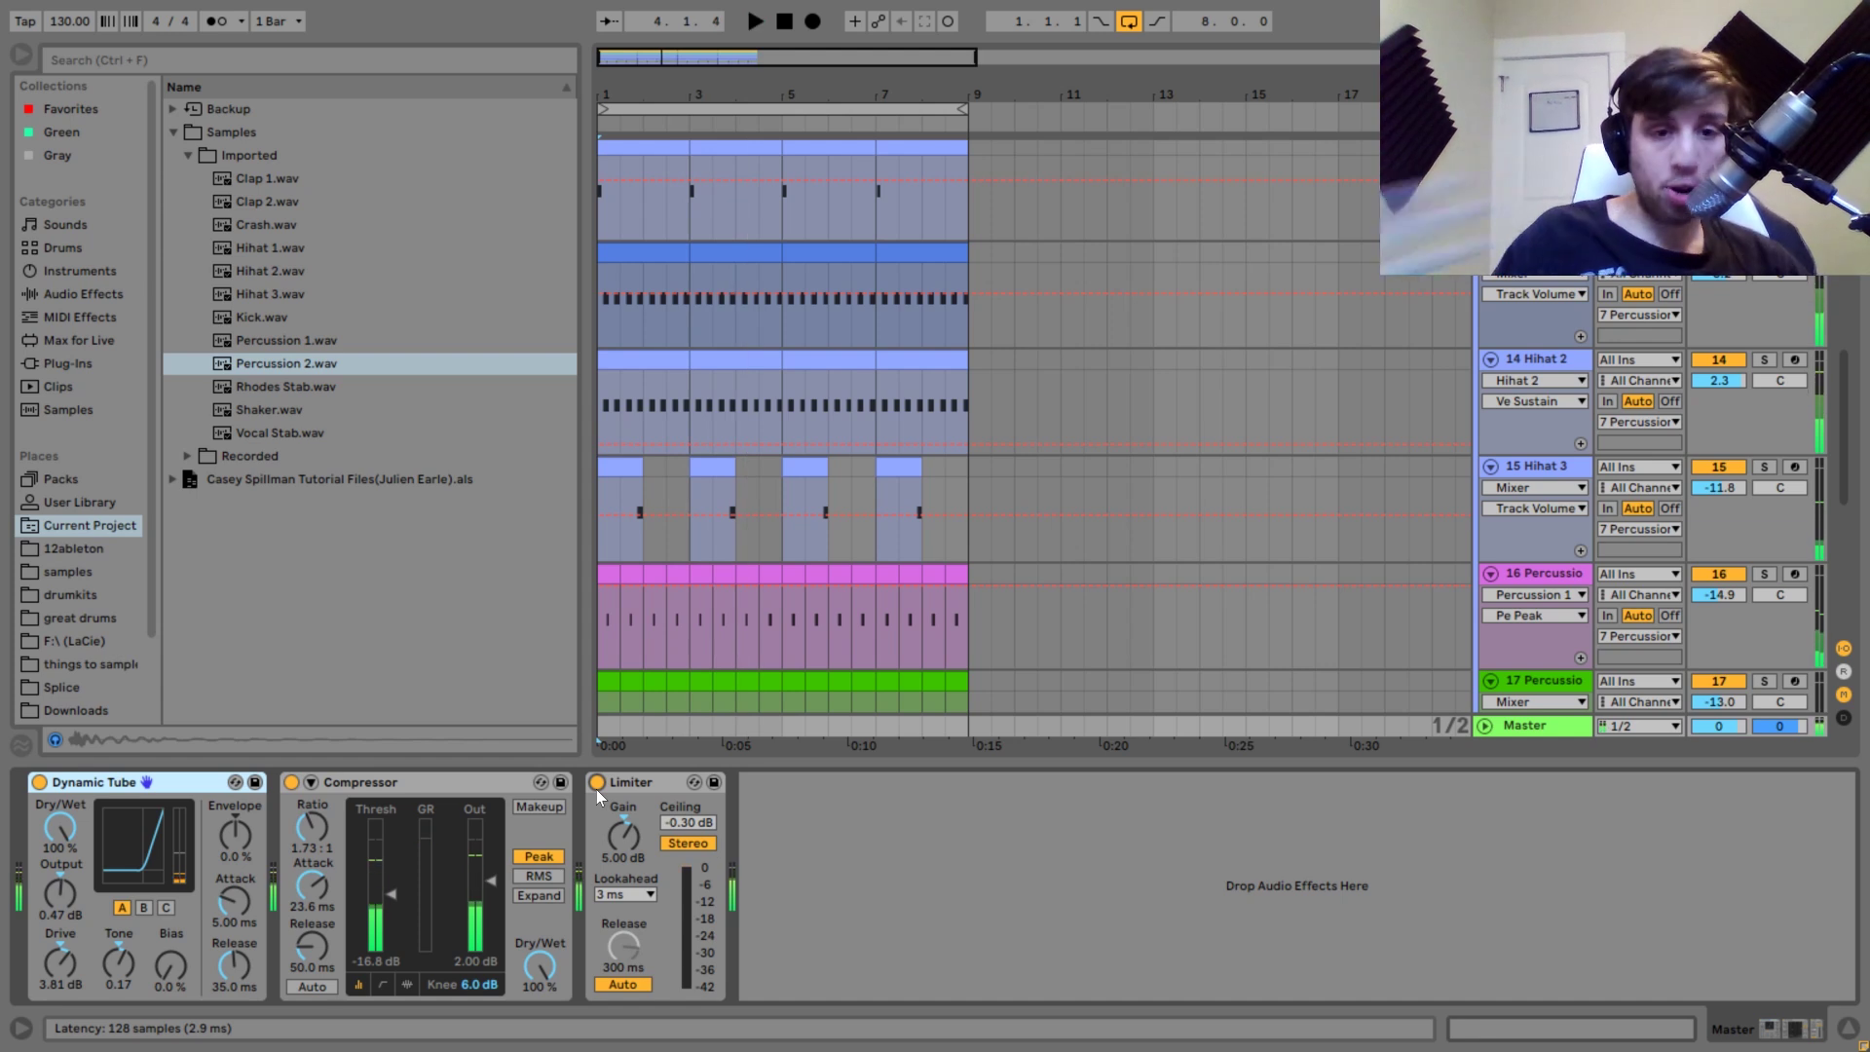